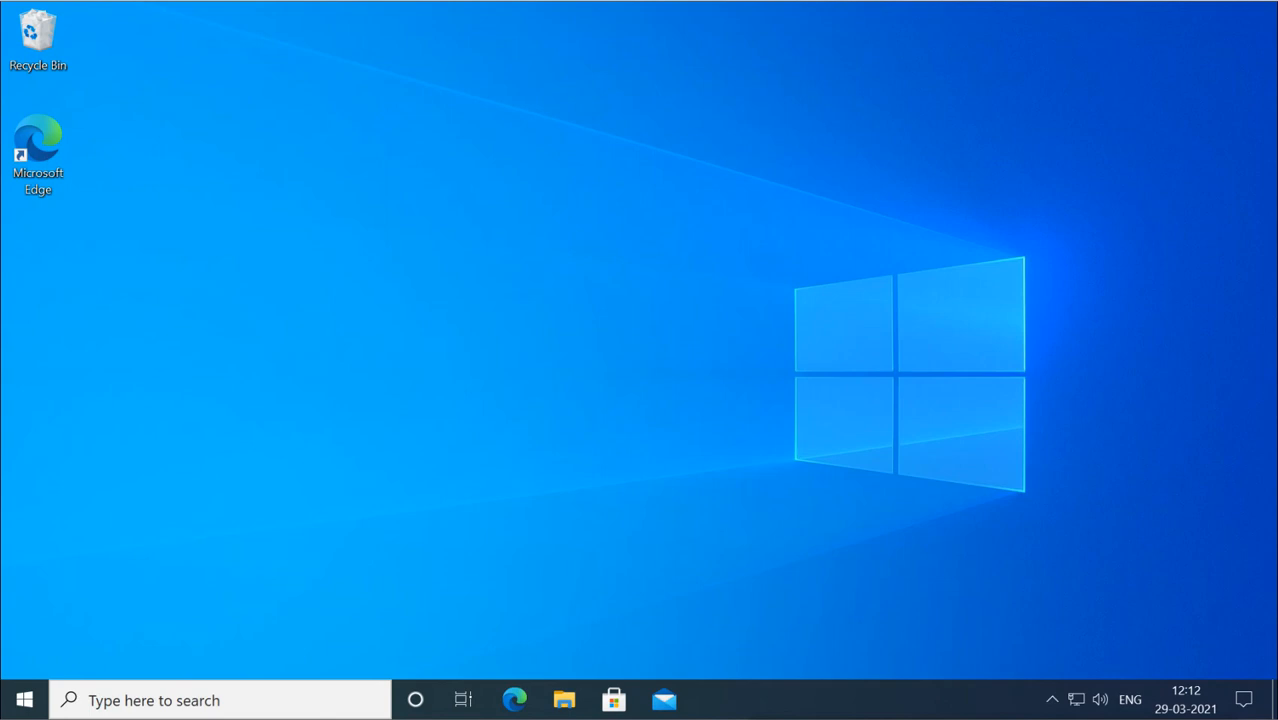
# Resize the Photos tile in the Start menu to Large, and change its size to Wide
pyautogui.click(26, 702)
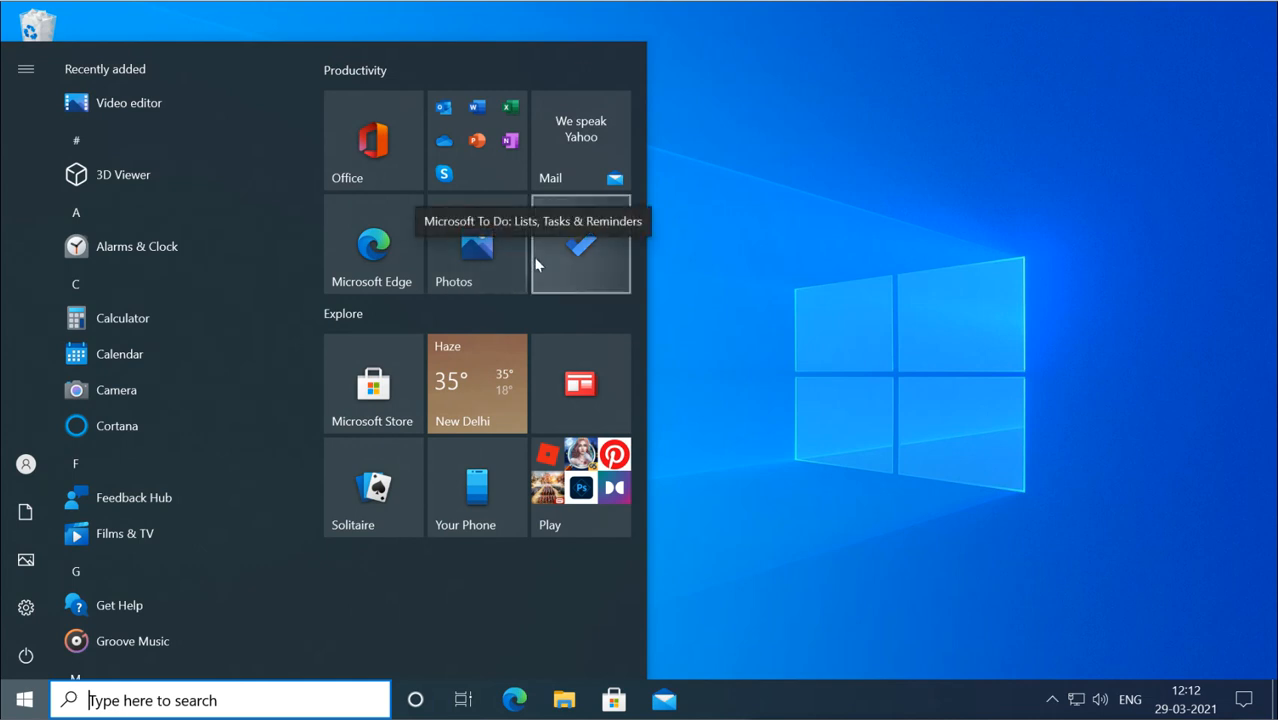
pyautogui.rightClick(467, 268)
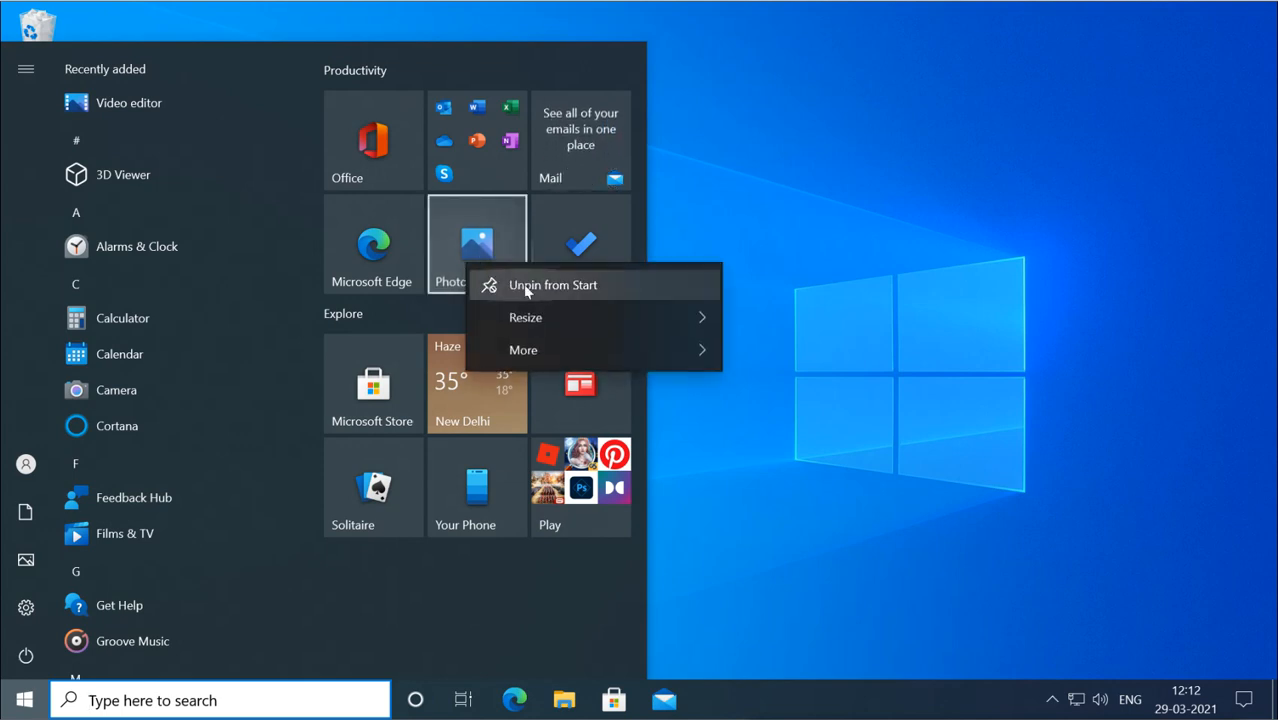
pyautogui.moveTo(570, 352)
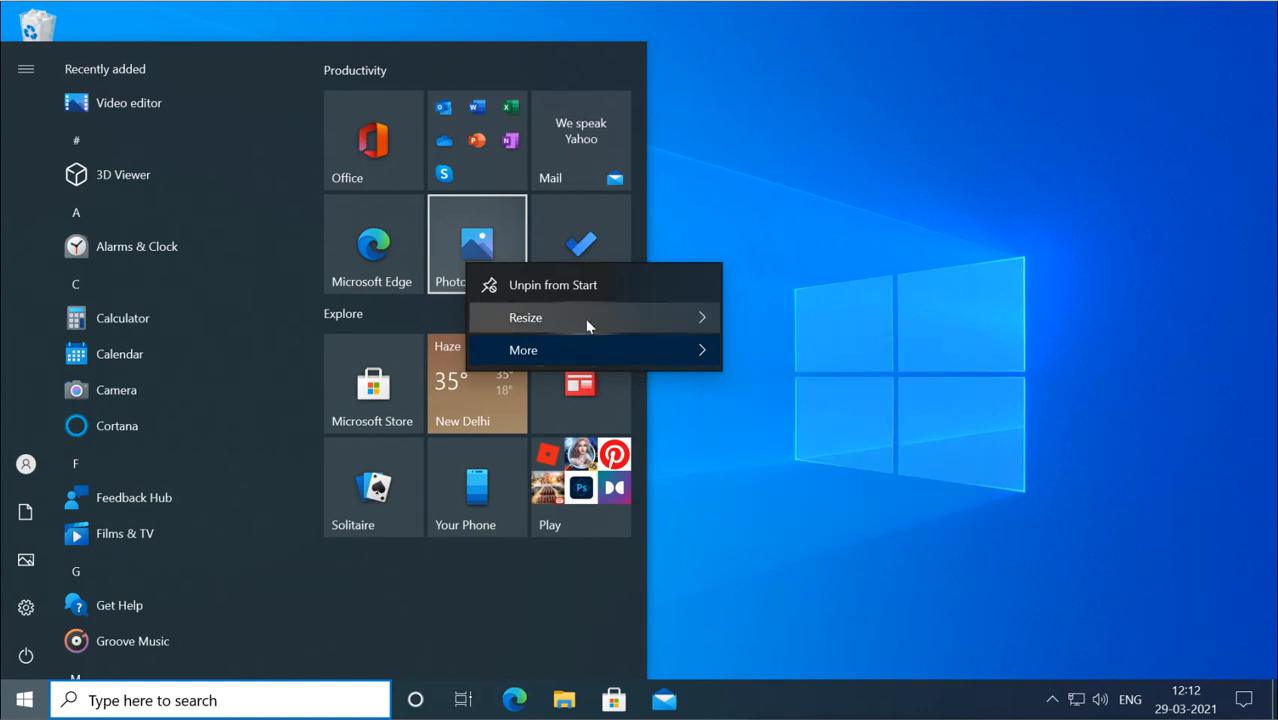
pyautogui.moveTo(587, 323)
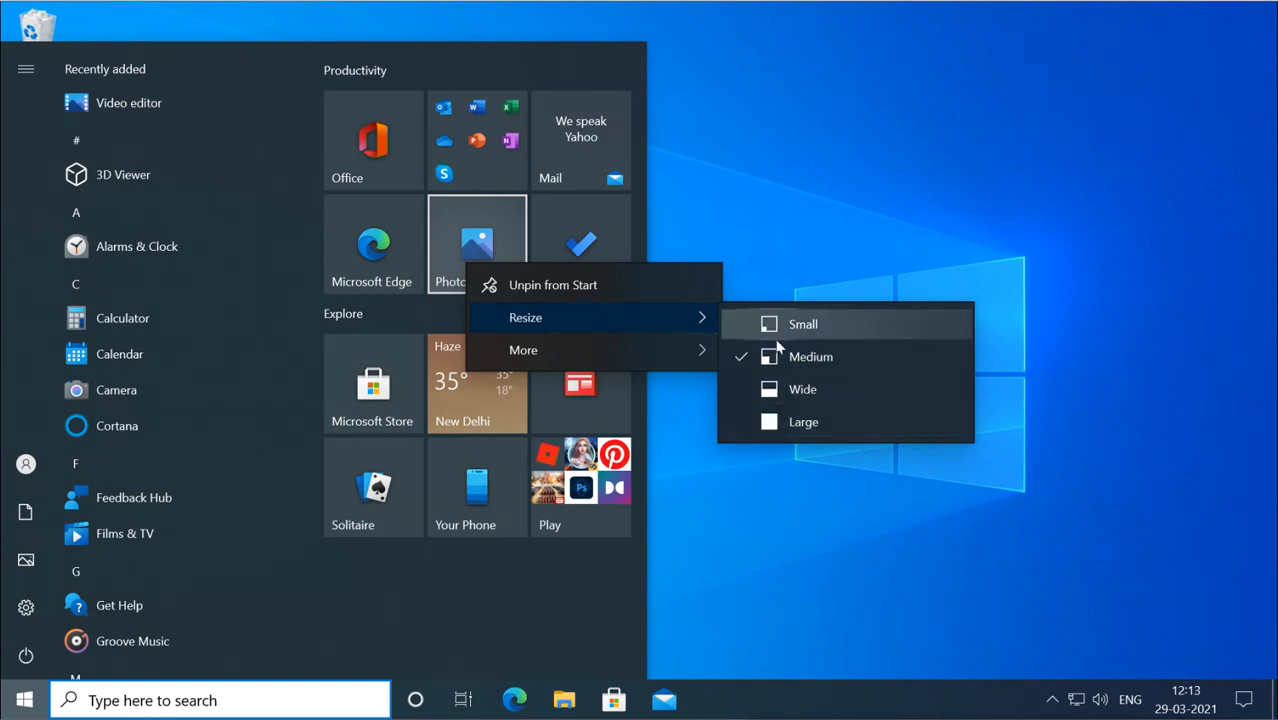
pyautogui.click(781, 428)
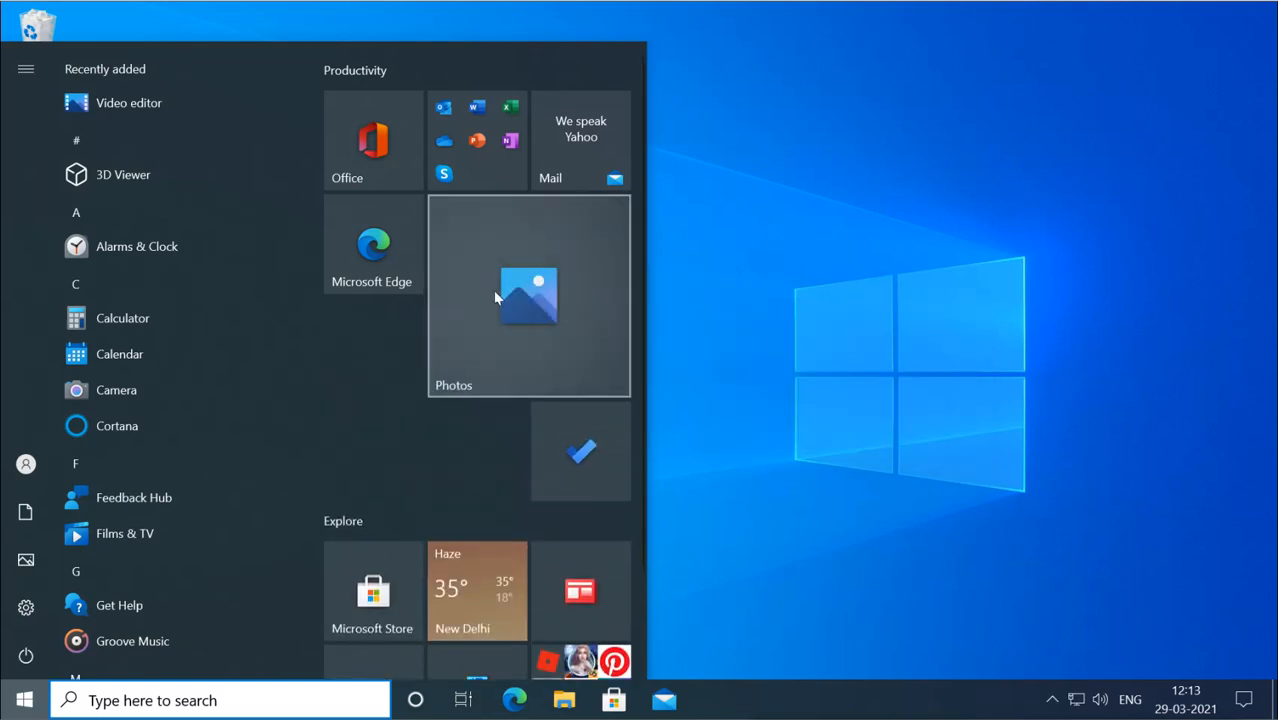
pyautogui.rightClick(495, 292)
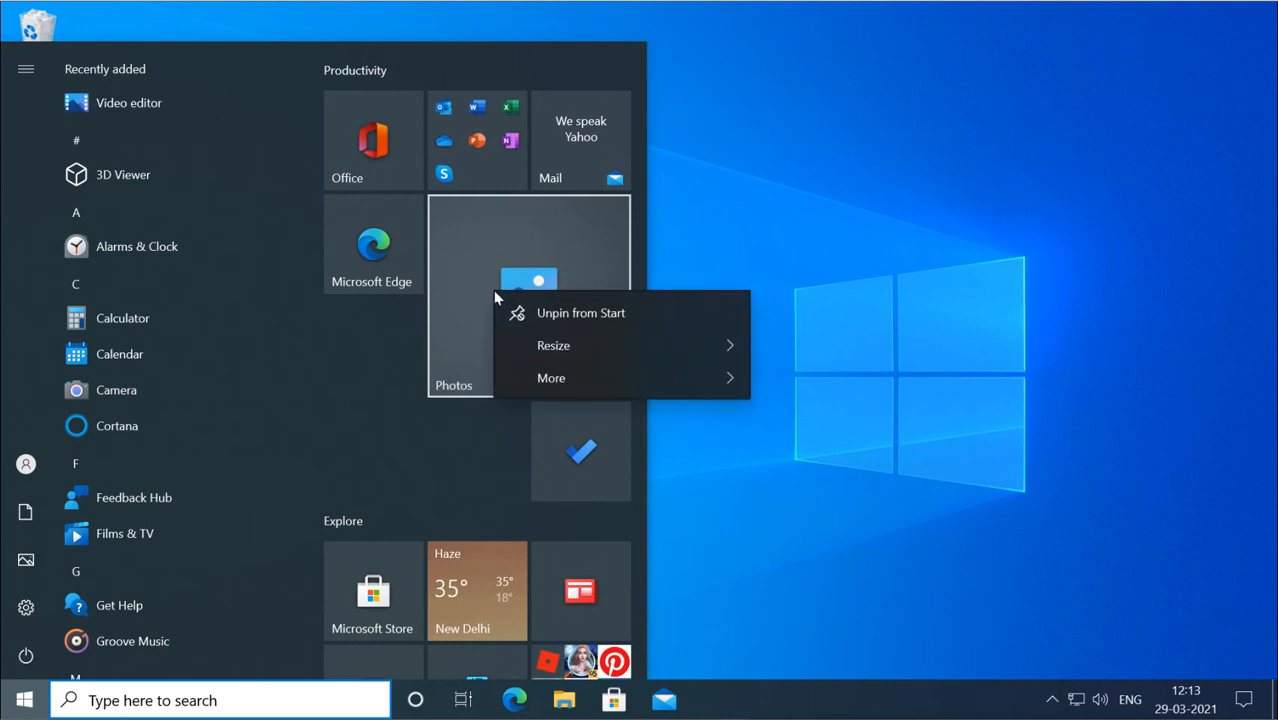
pyautogui.moveTo(615, 338)
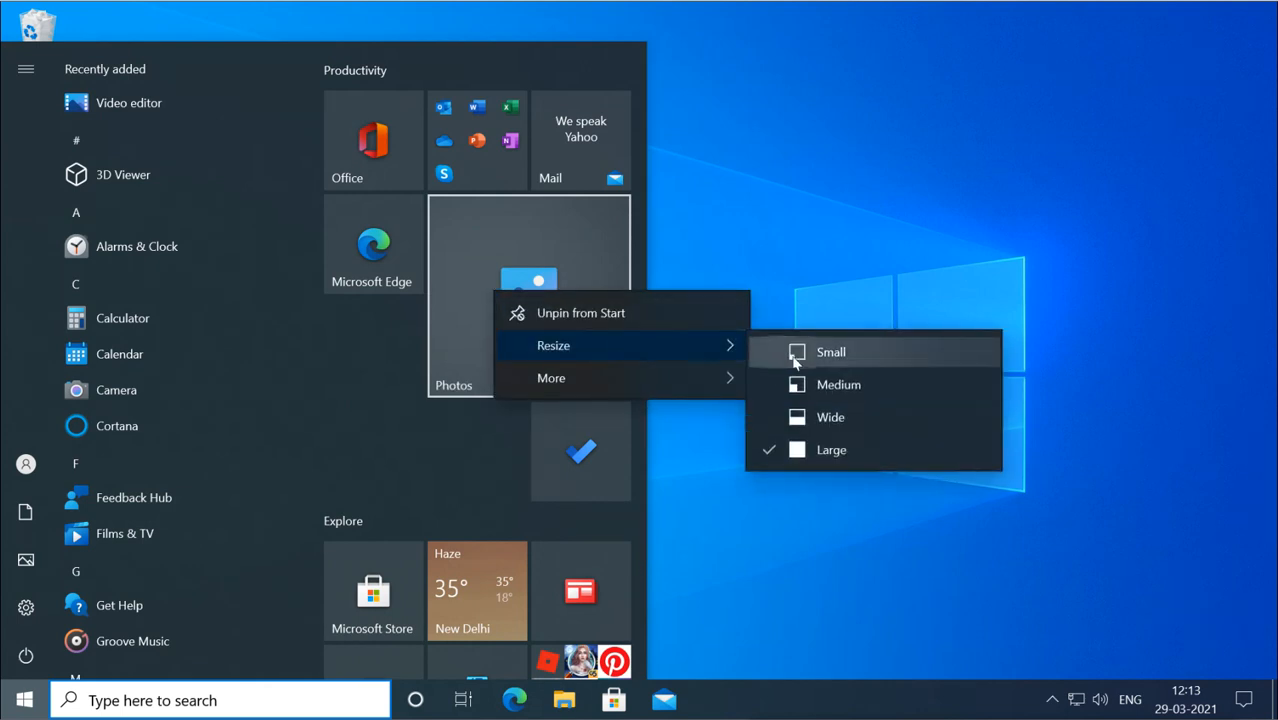
pyautogui.click(807, 416)
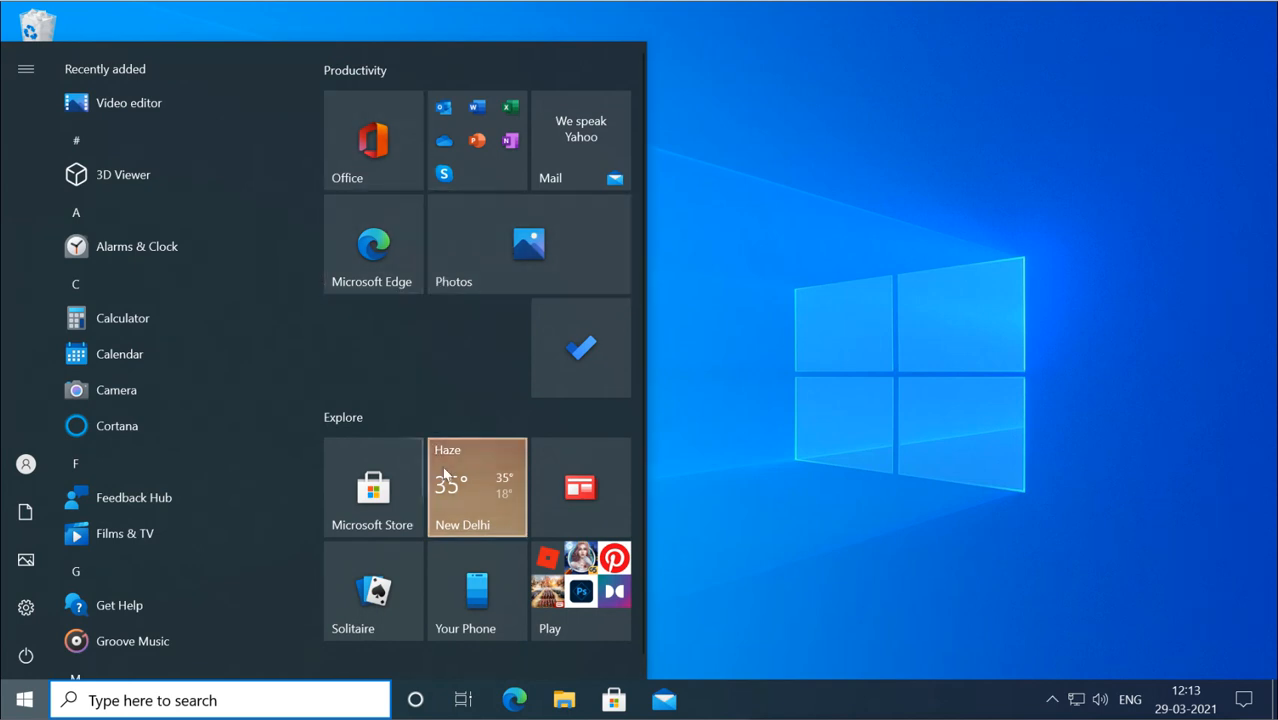
# Pin Solitaire to the taskbar from its Start tile, and unpin it from the taskbar again
pyautogui.rightClick(377, 589)
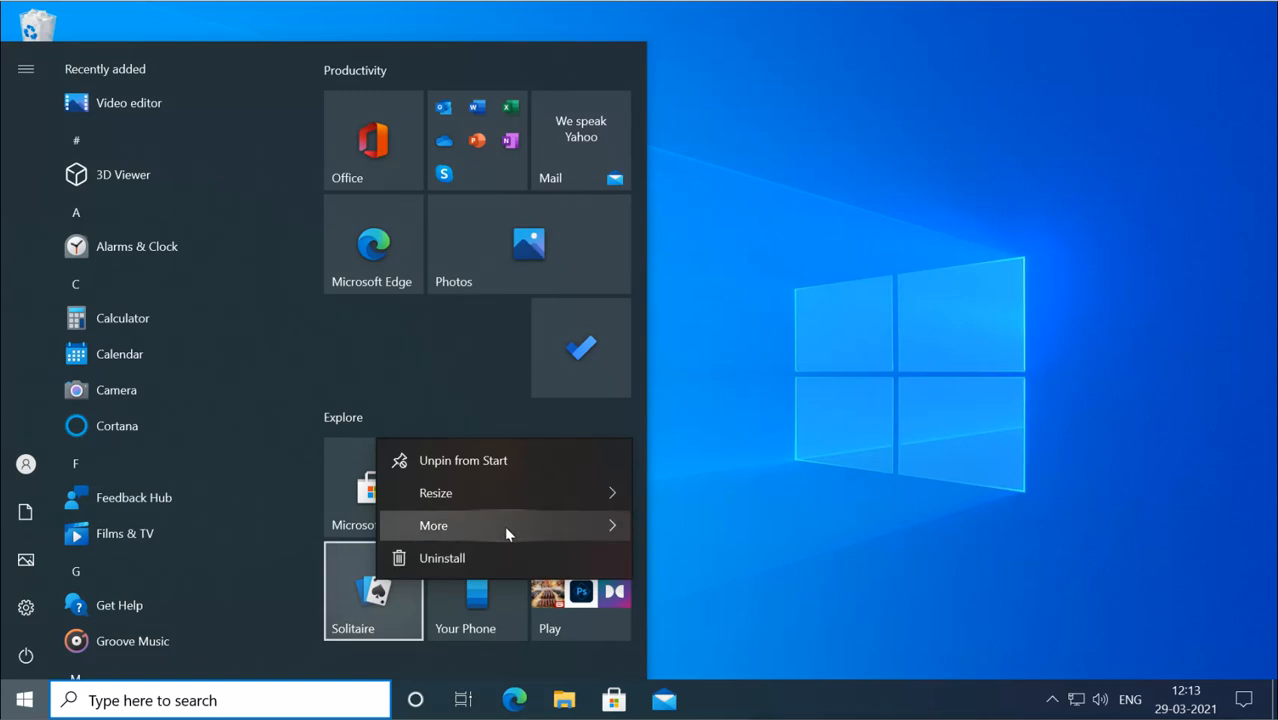
pyautogui.moveTo(504, 525)
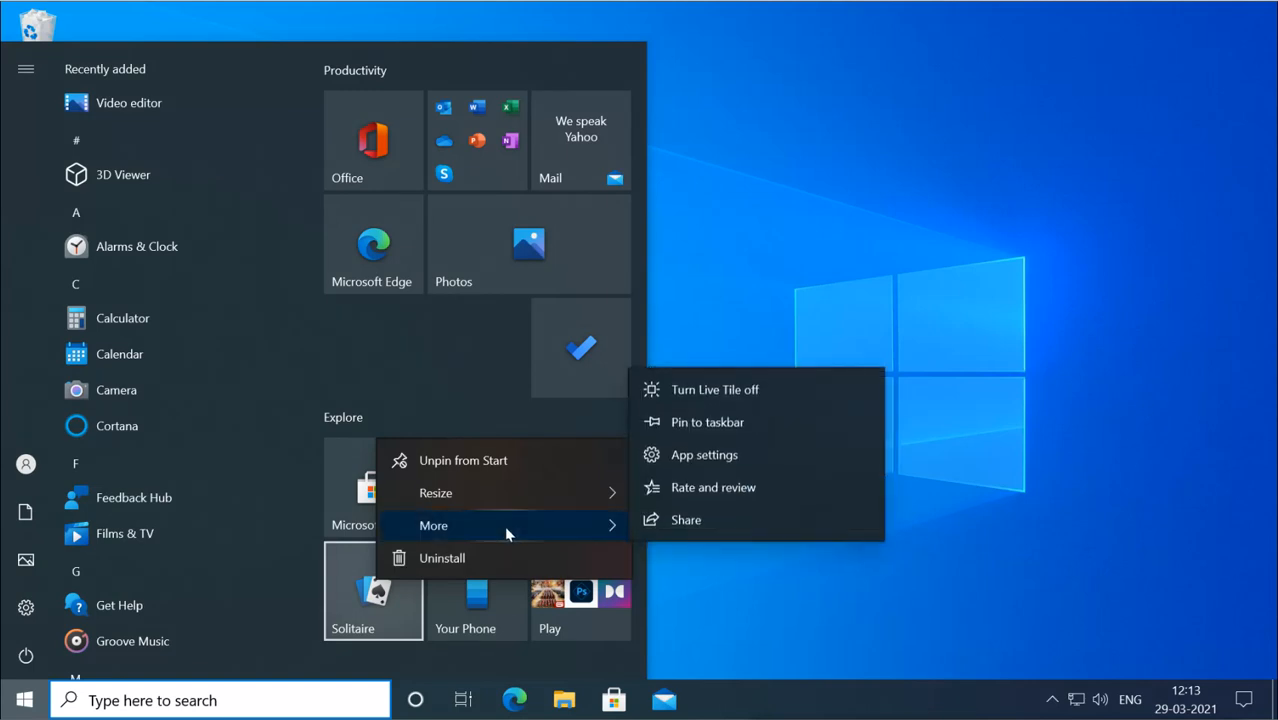
pyautogui.click(729, 424)
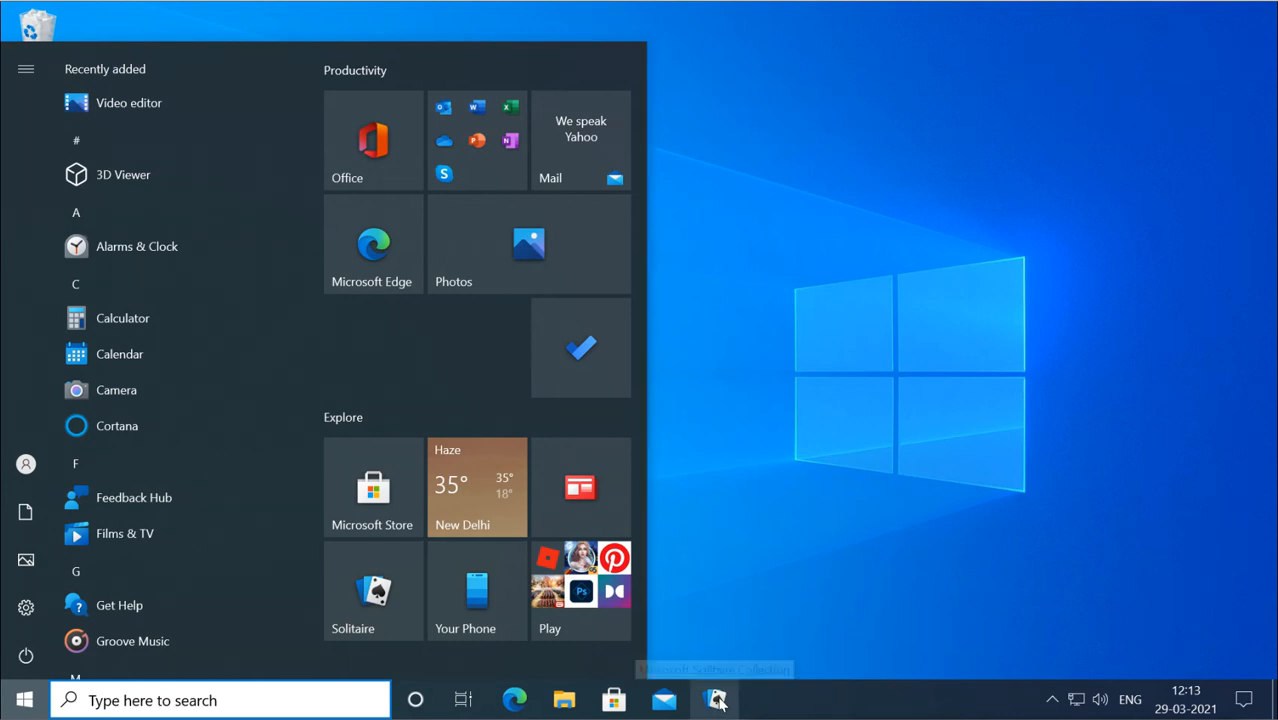
pyautogui.rightClick(718, 701)
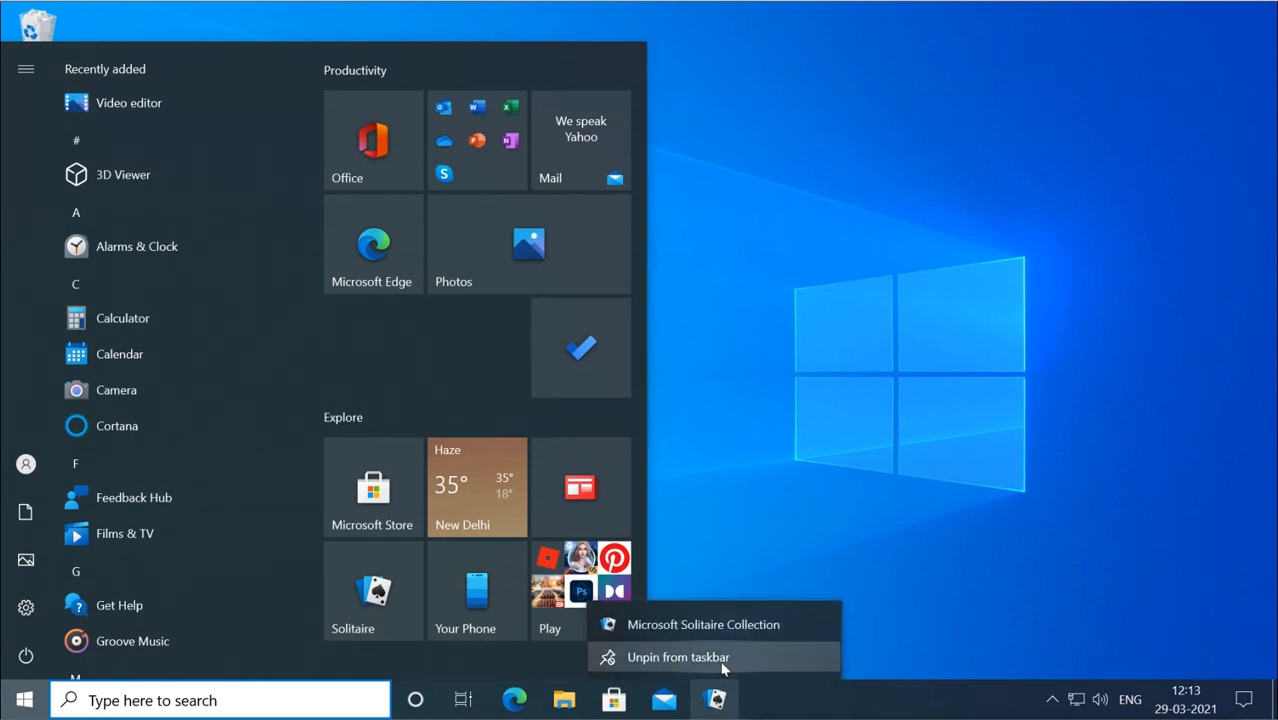
pyautogui.click(723, 660)
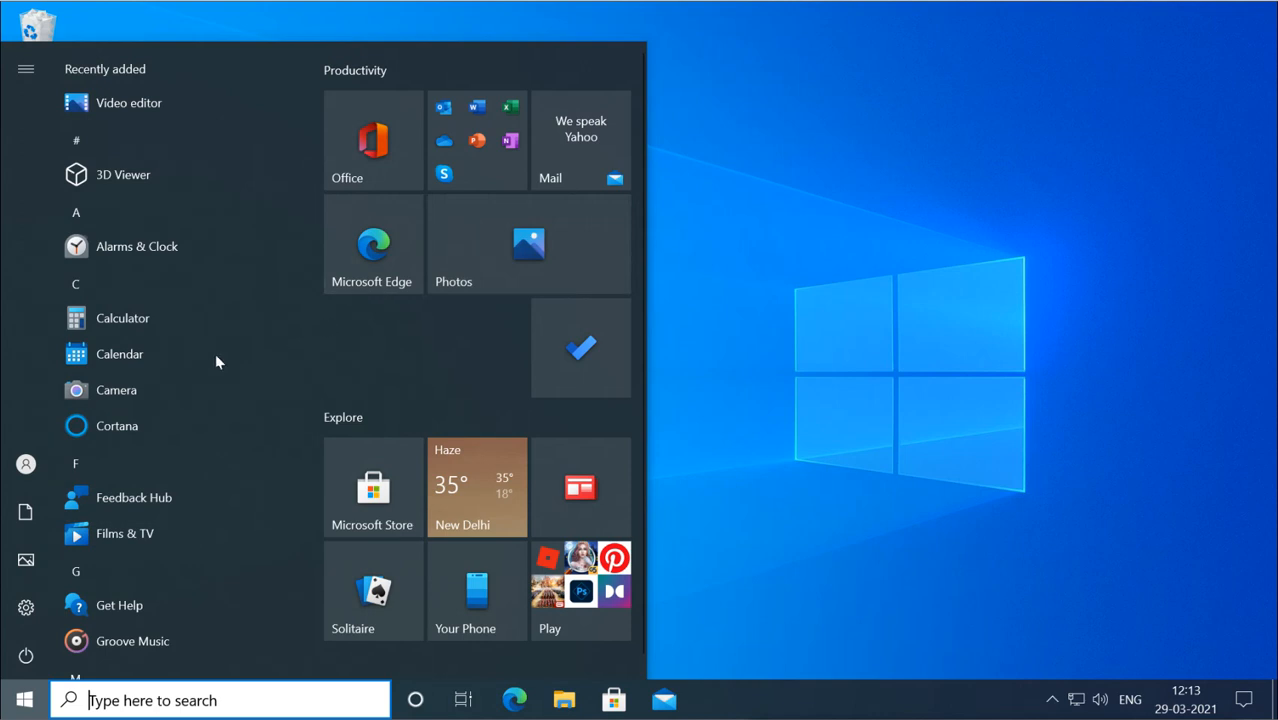
# Pin the Camera and Films & TV apps to Start from the app list
pyautogui.rightClick(114, 393)
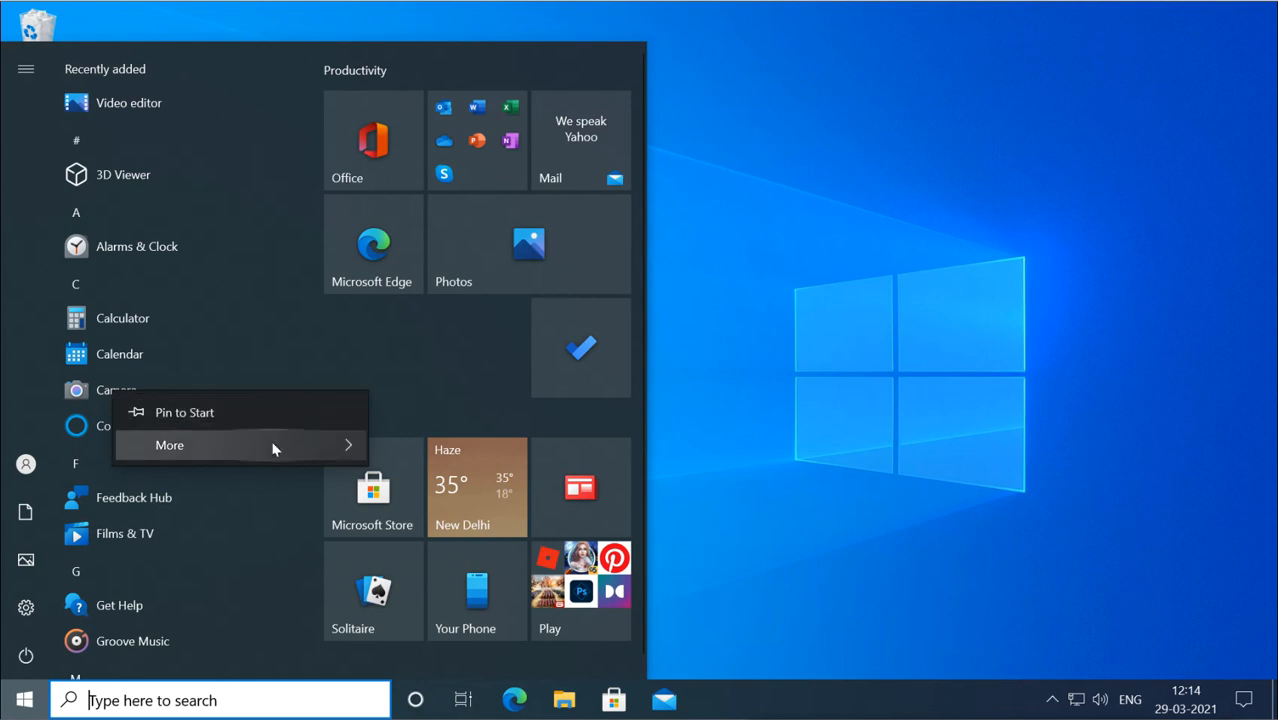
pyautogui.click(200, 414)
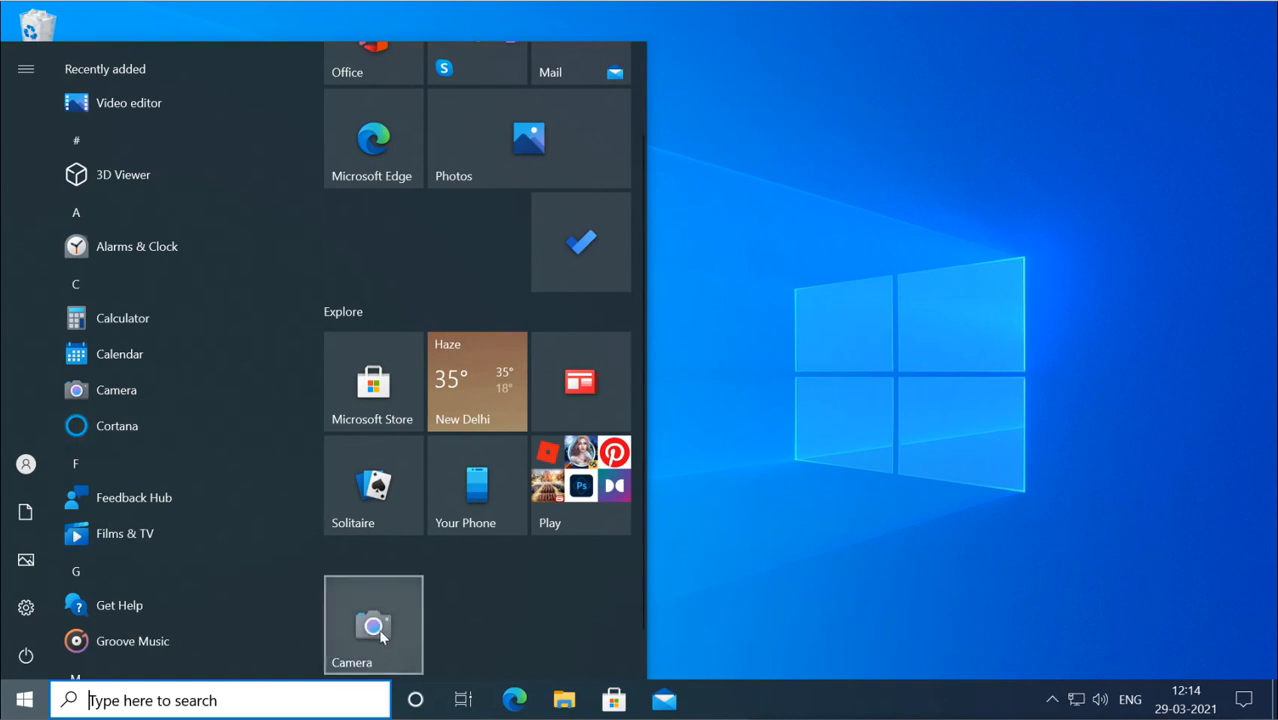
pyautogui.rightClick(135, 541)
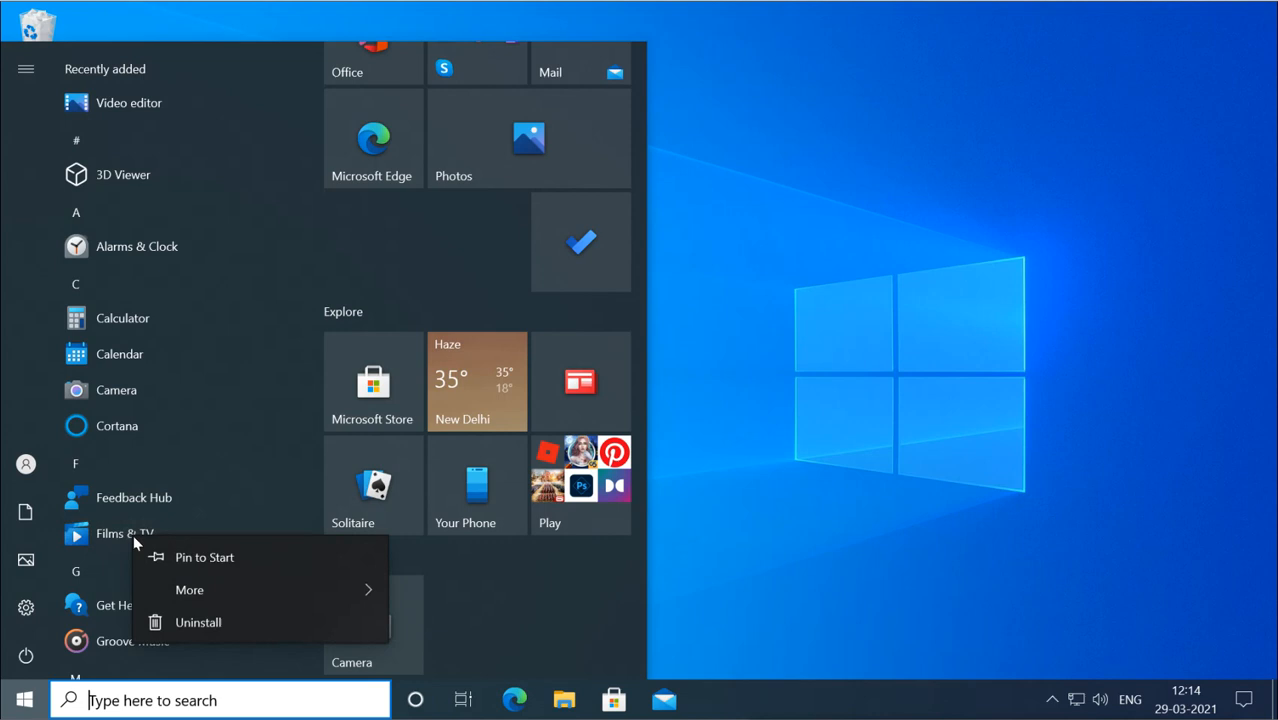
pyautogui.click(212, 568)
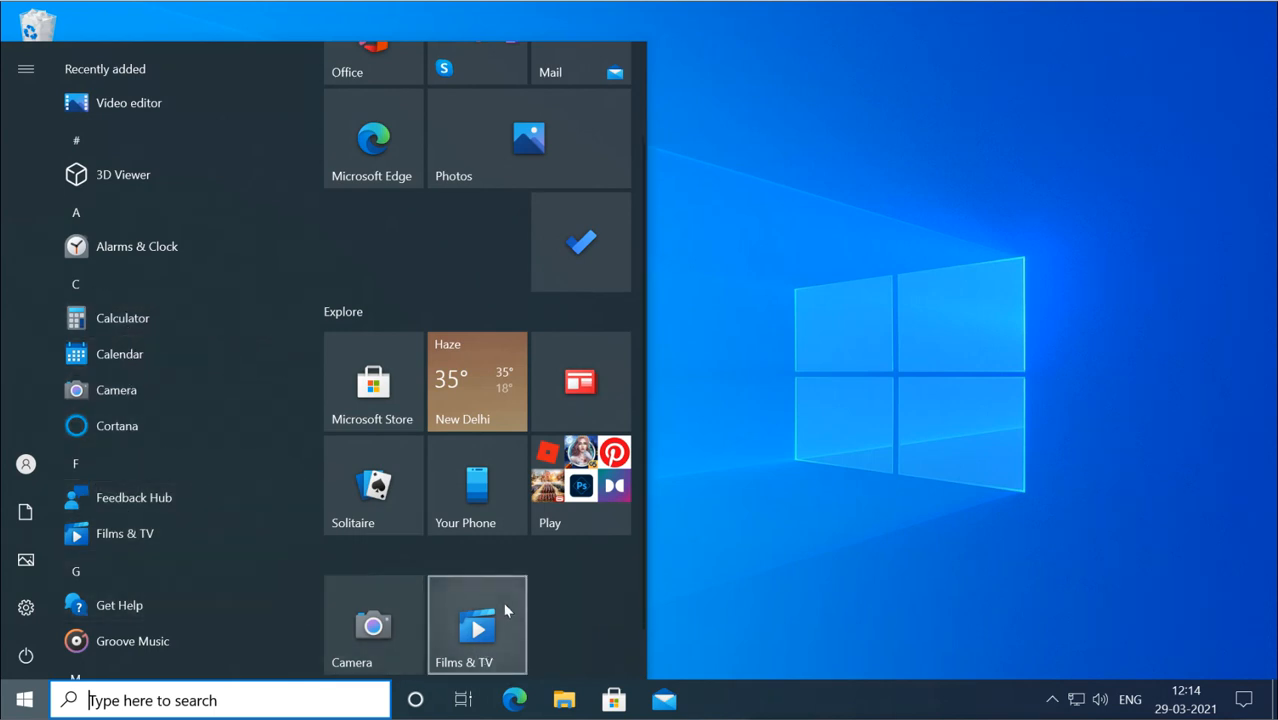
# Name the unnamed tile group holding Camera and Films & TV "Video and images"
pyautogui.scroll(1, 434, 278)
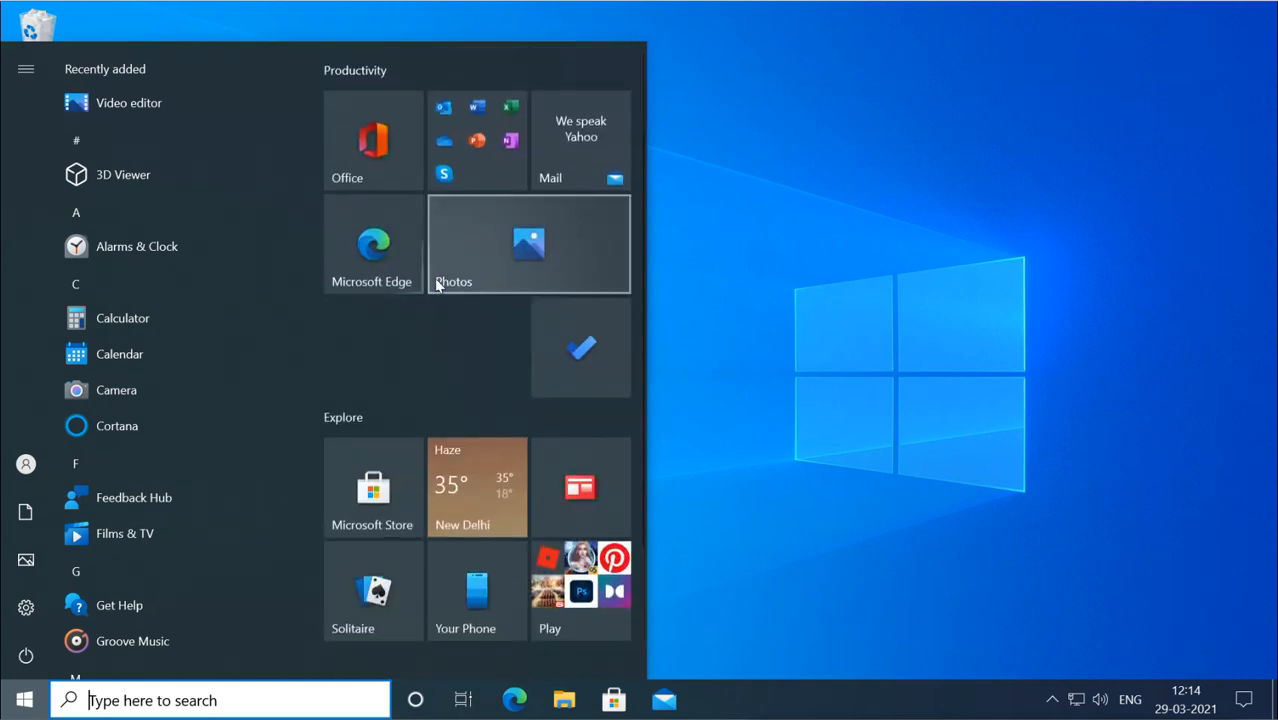
pyautogui.scroll(-2, 434, 288)
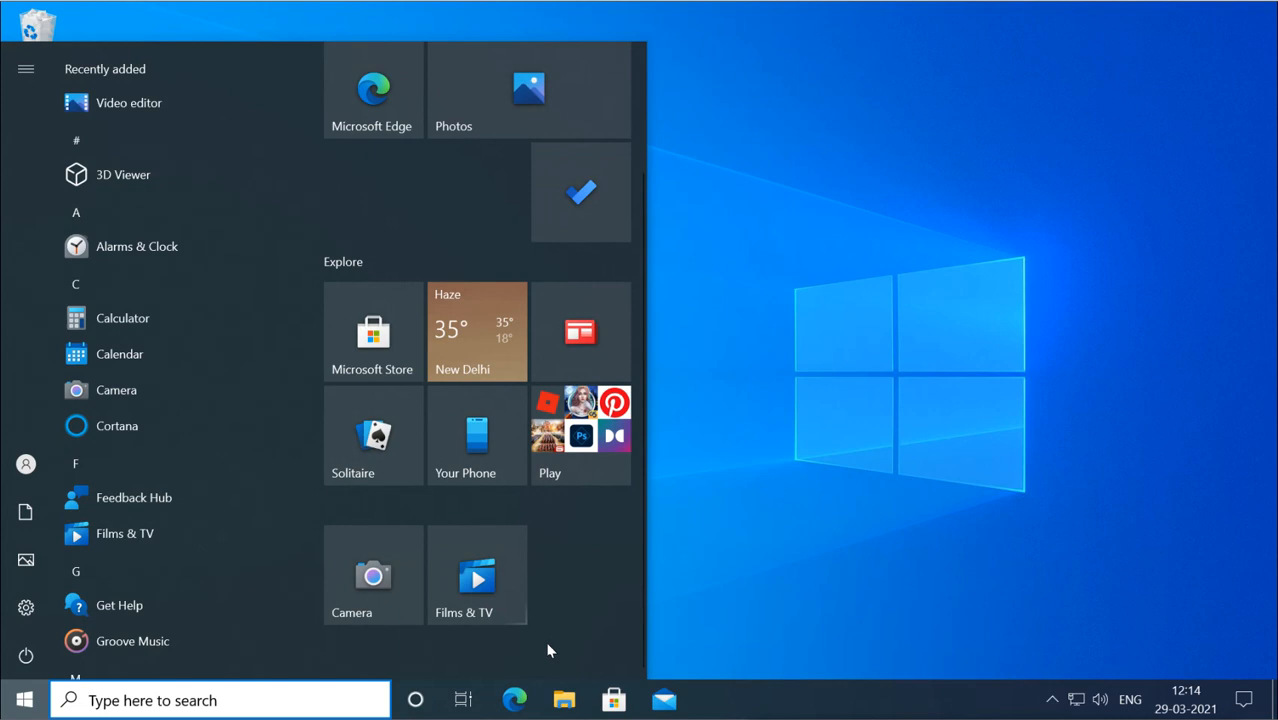
pyautogui.click(606, 265)
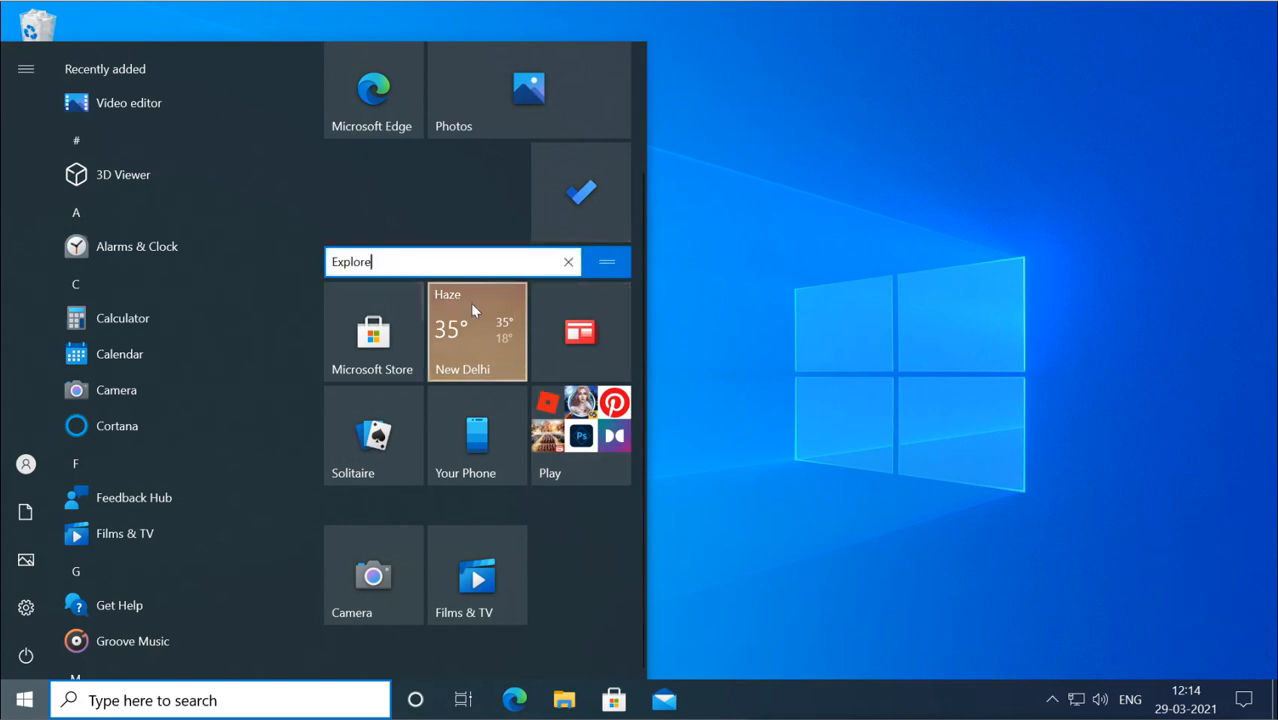
pyautogui.click(542, 531)
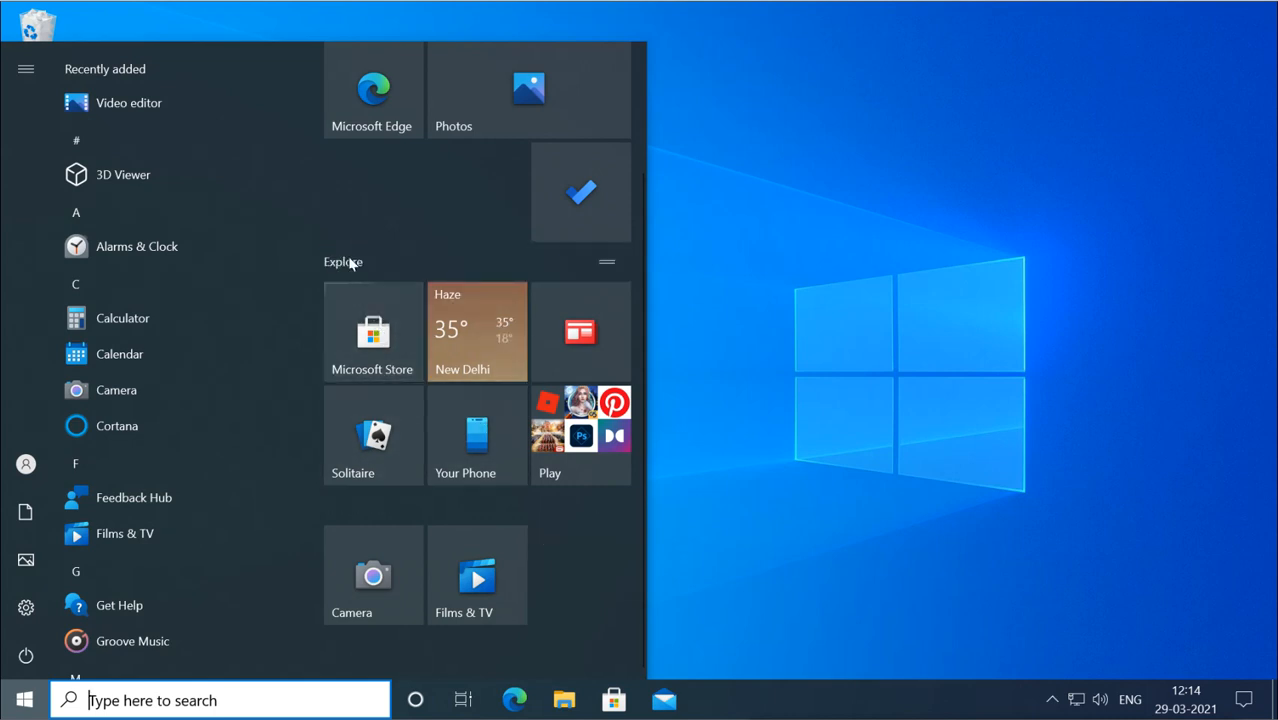
pyautogui.scroll(3, 377, 272)
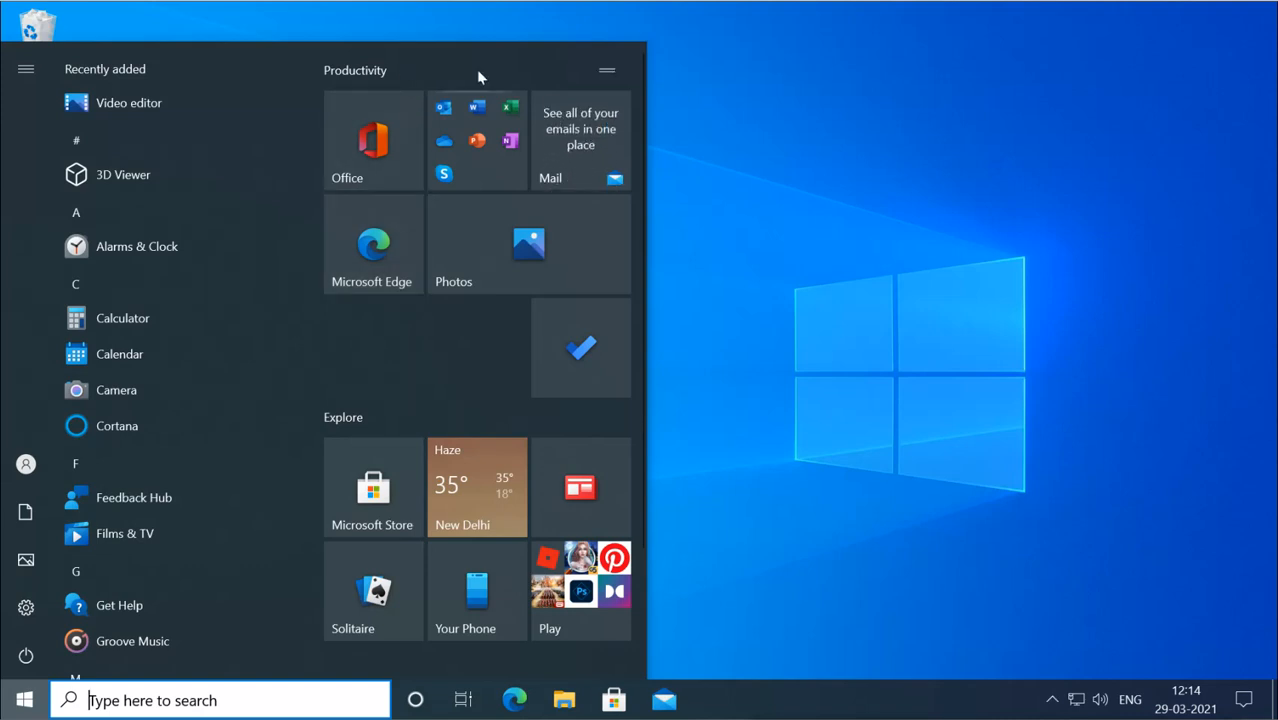
pyautogui.scroll(-3, 474, 434)
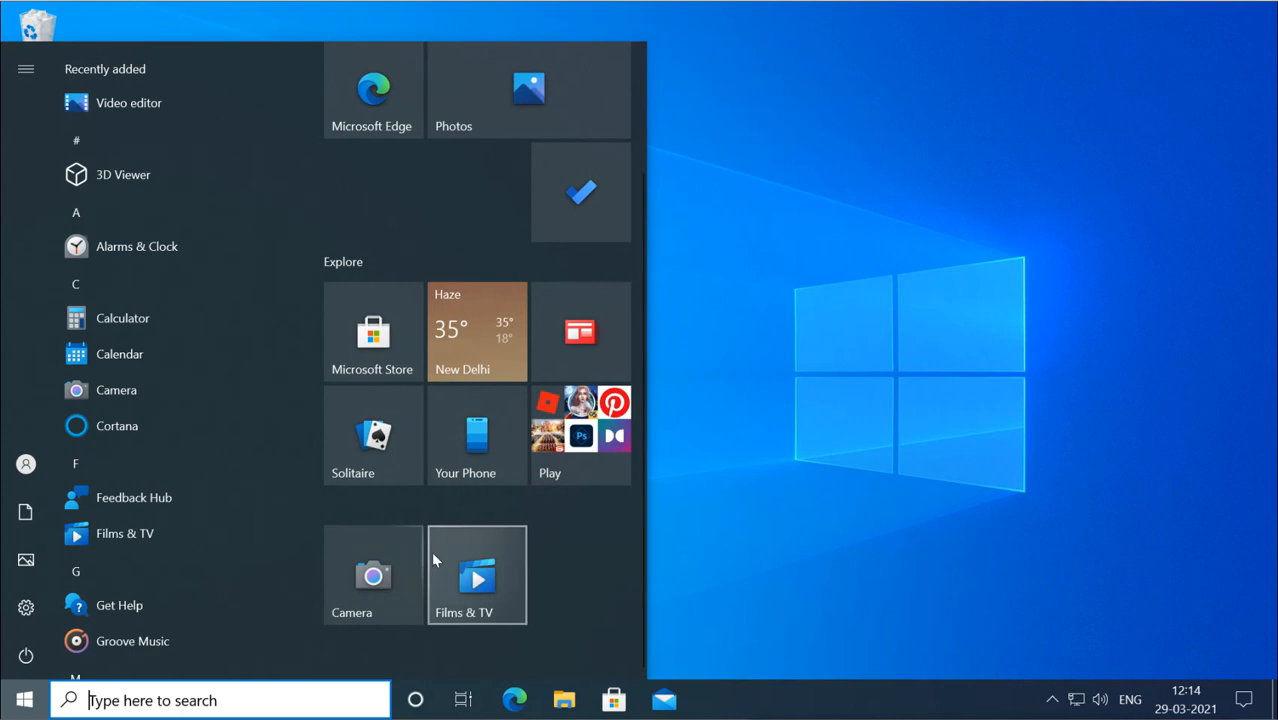
pyautogui.click(608, 507)
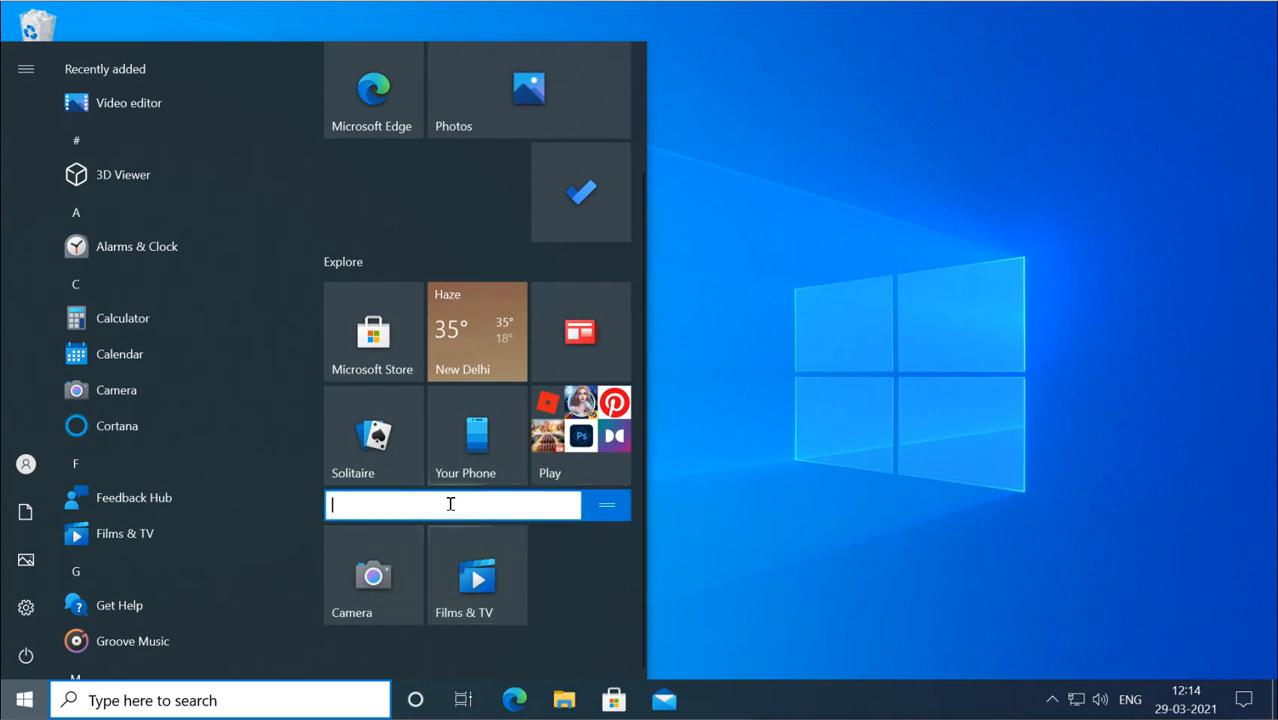
pyautogui.write('Vide')
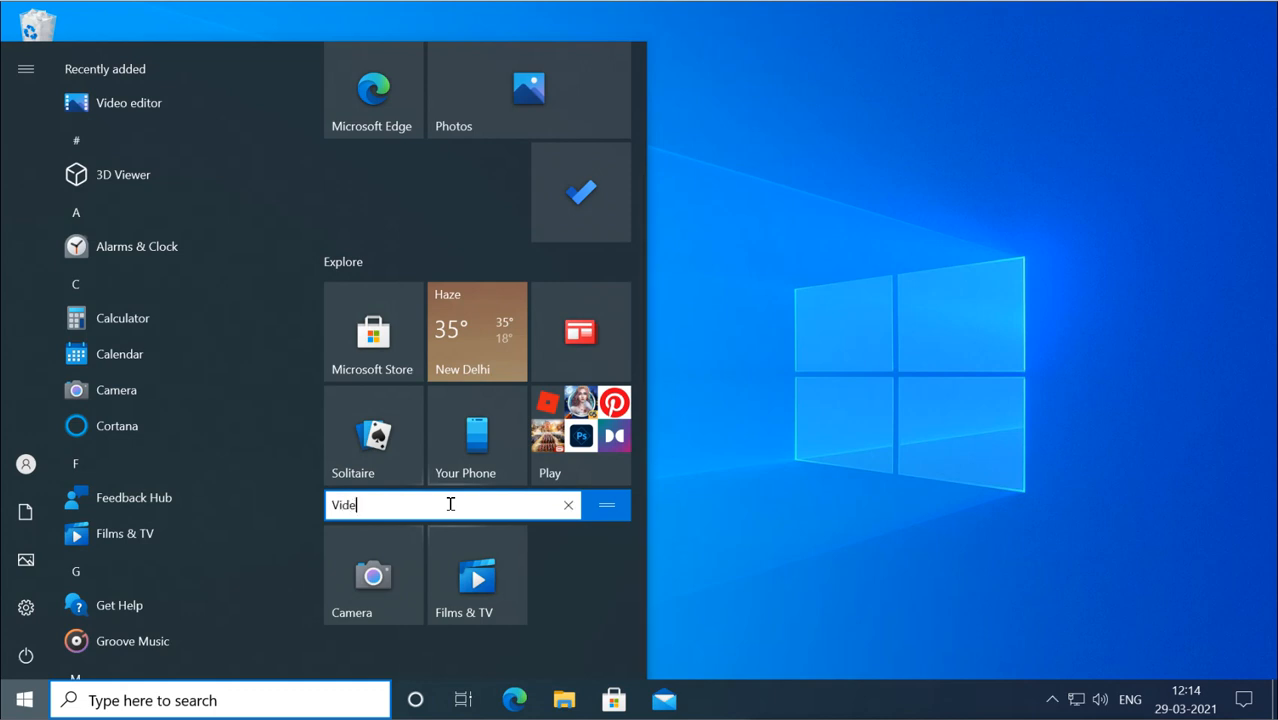
pyautogui.write('o and images')
pyautogui.press('Return')
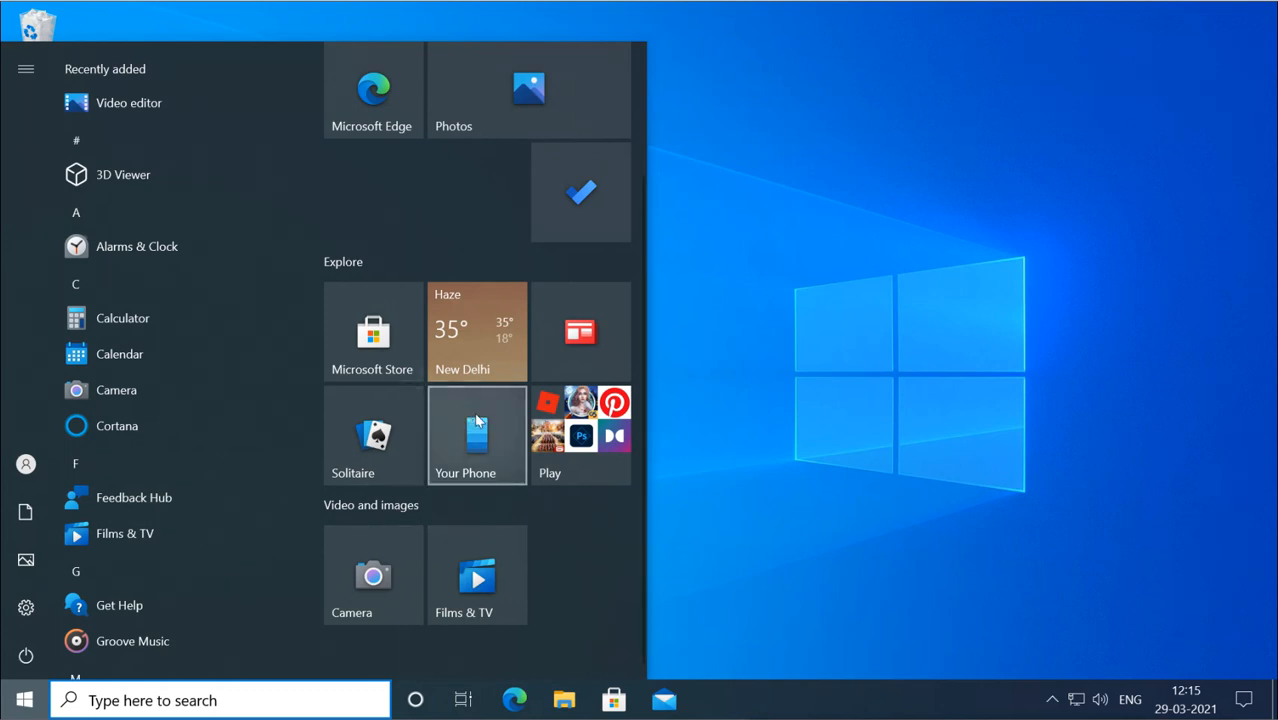
# Move the Photos tile from the Productivity group into the Video and images group, beside the Camera tile
pyautogui.moveTo(473, 111); pyautogui.dragTo(482, 619)
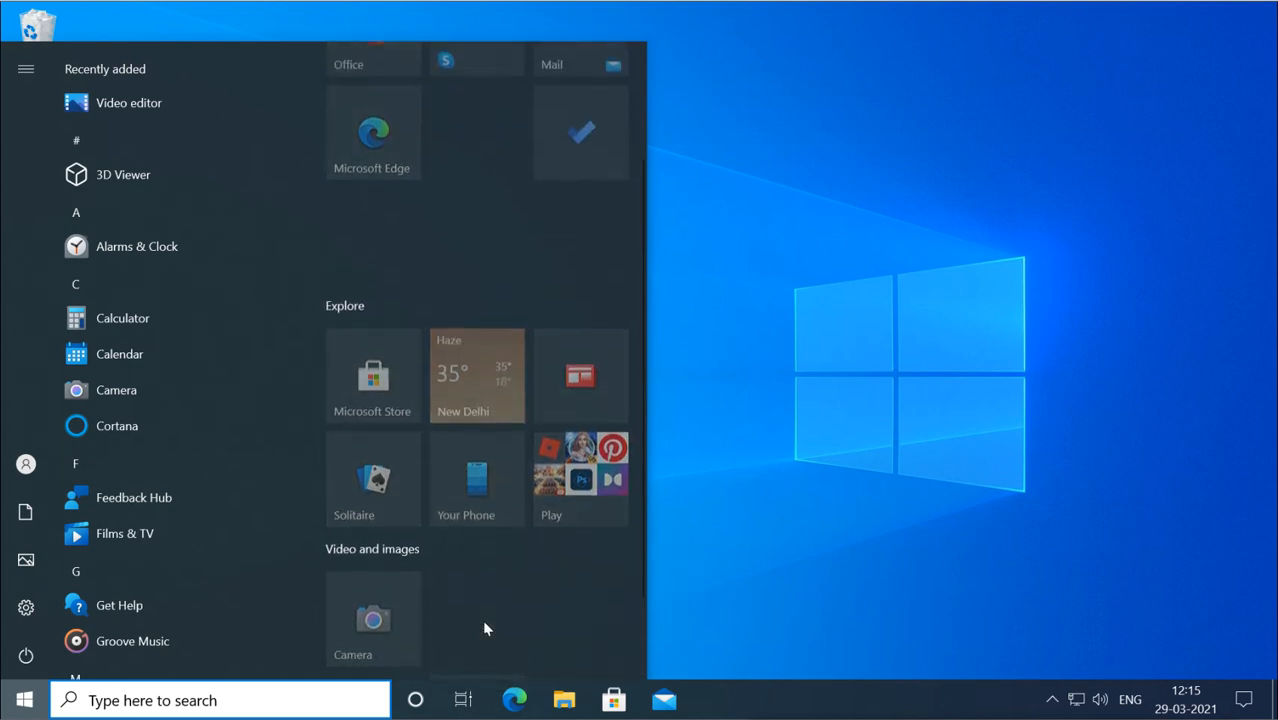
pyautogui.scroll(-1, 484, 628)
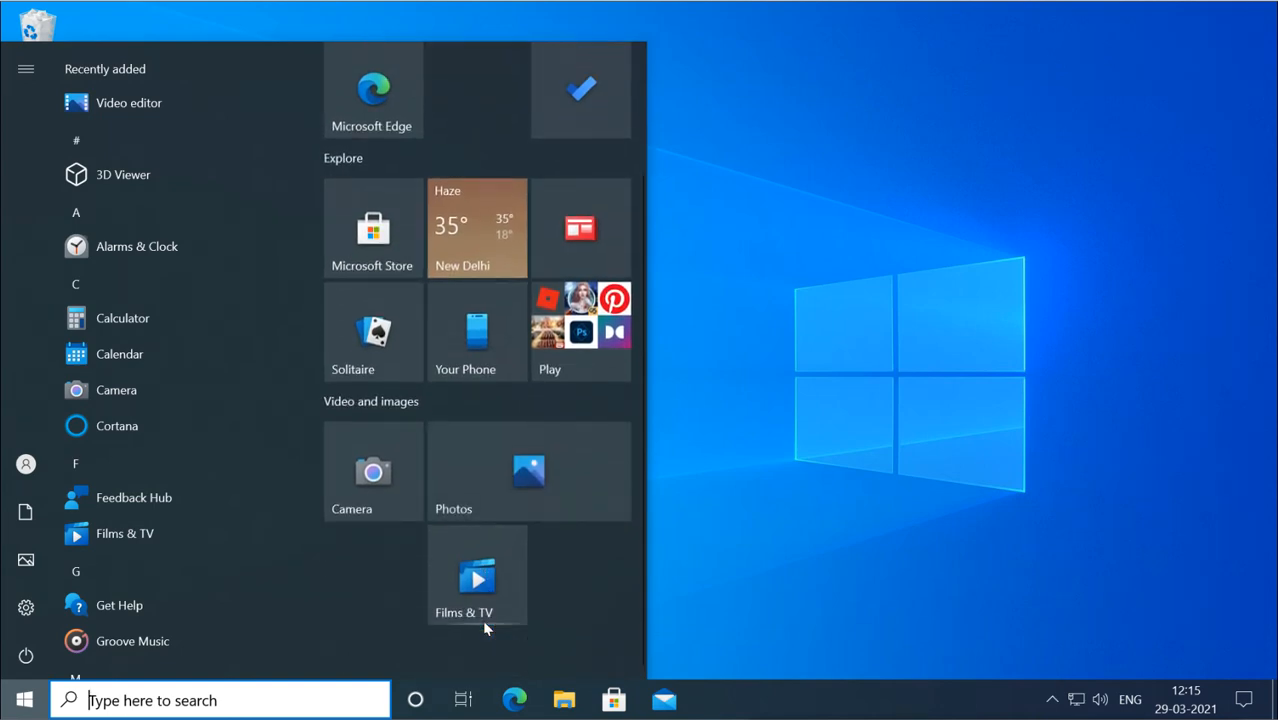
pyautogui.scroll(3, 495, 510)
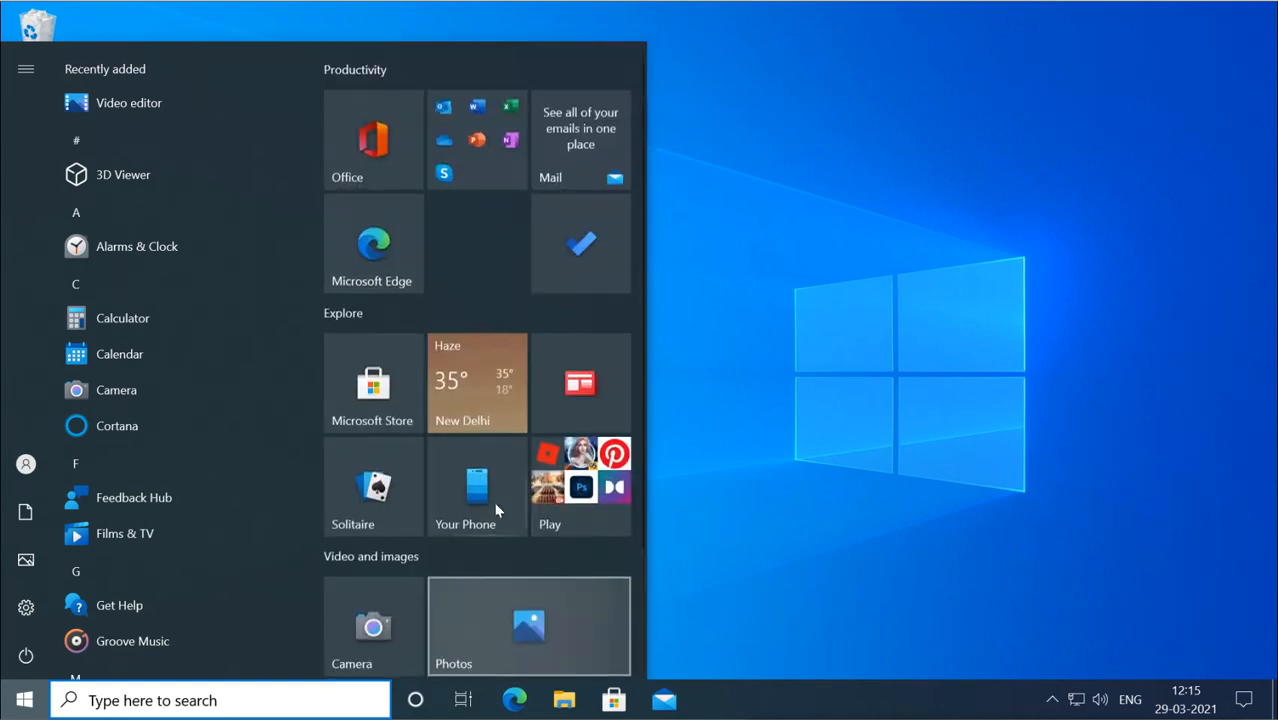
pyautogui.scroll(-3, 495, 510)
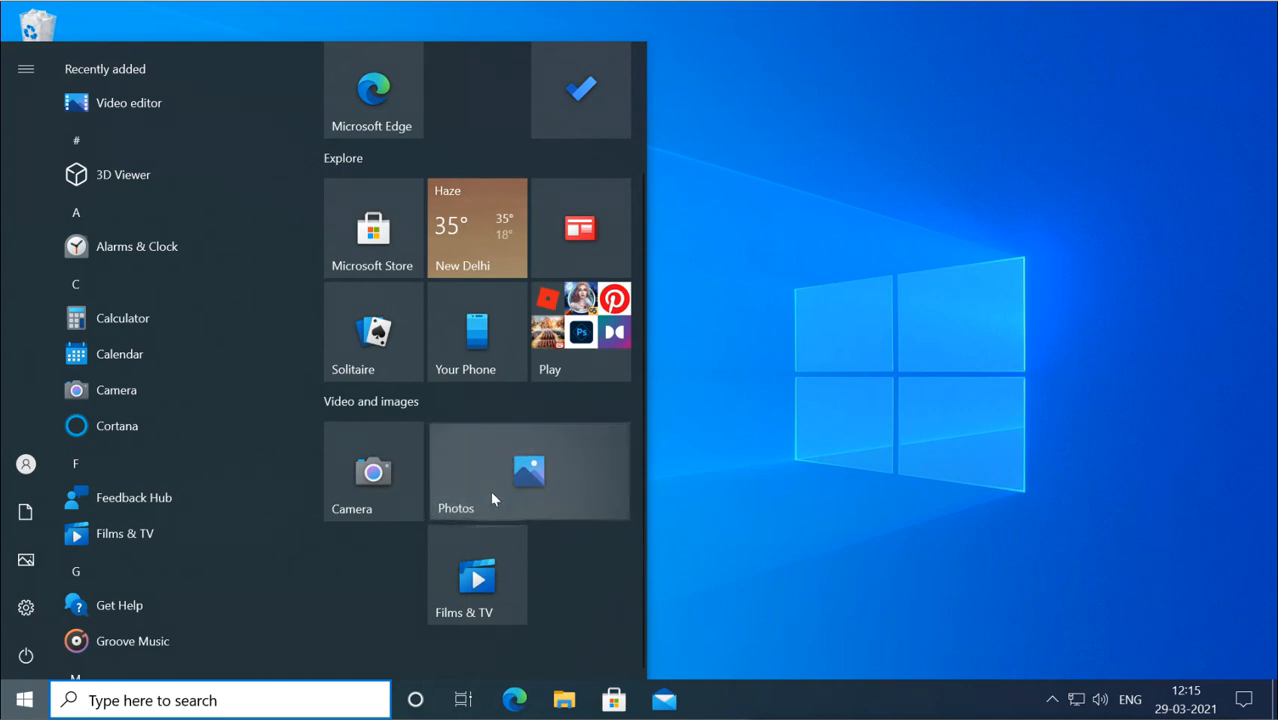
# Launch Photos from its Start tile, and close its window
pyautogui.click(490, 490)
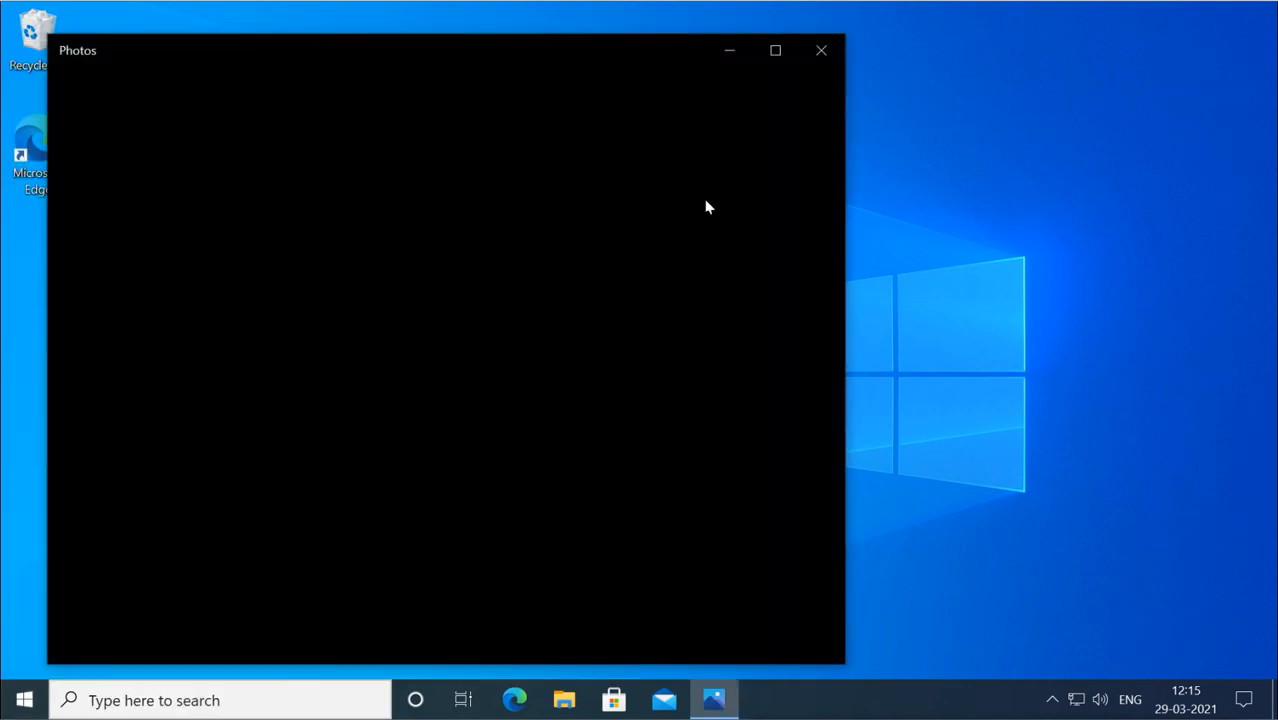
pyautogui.click(821, 50)
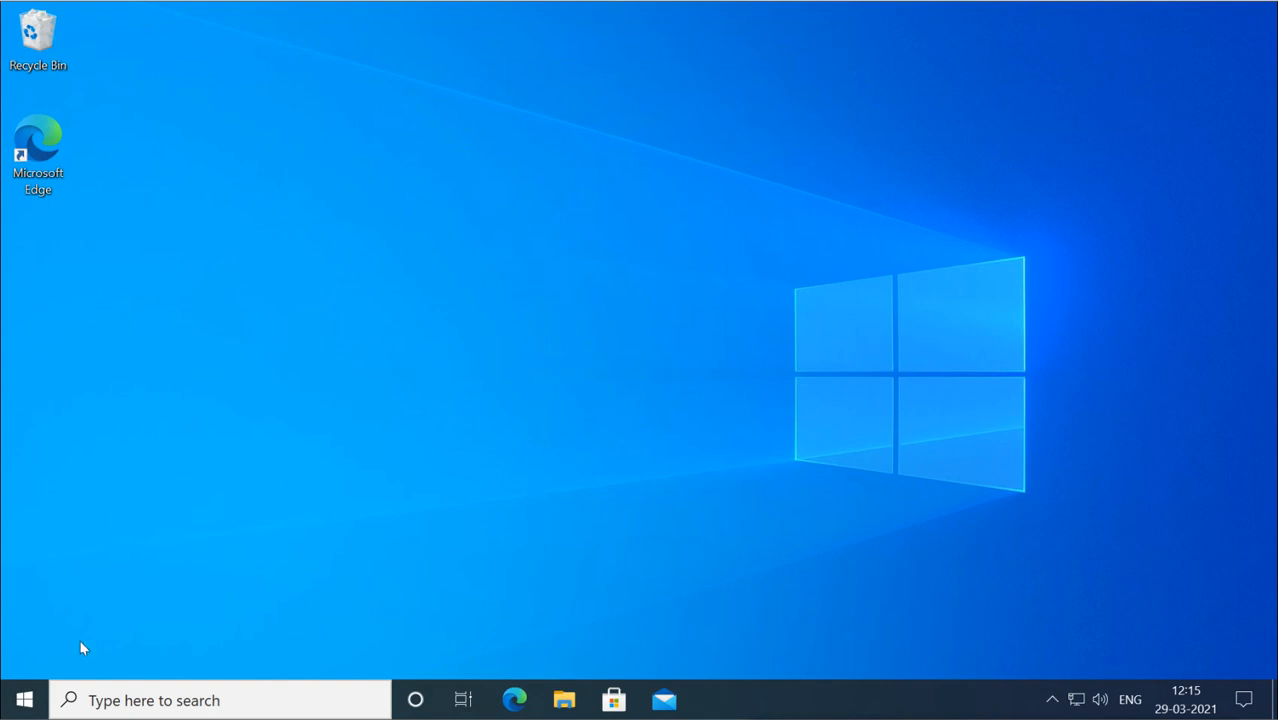
# Open the Start menu and view the additional options for the Weather tile in the Explore group, leaving its live tile setting alone
pyautogui.click(24, 700)
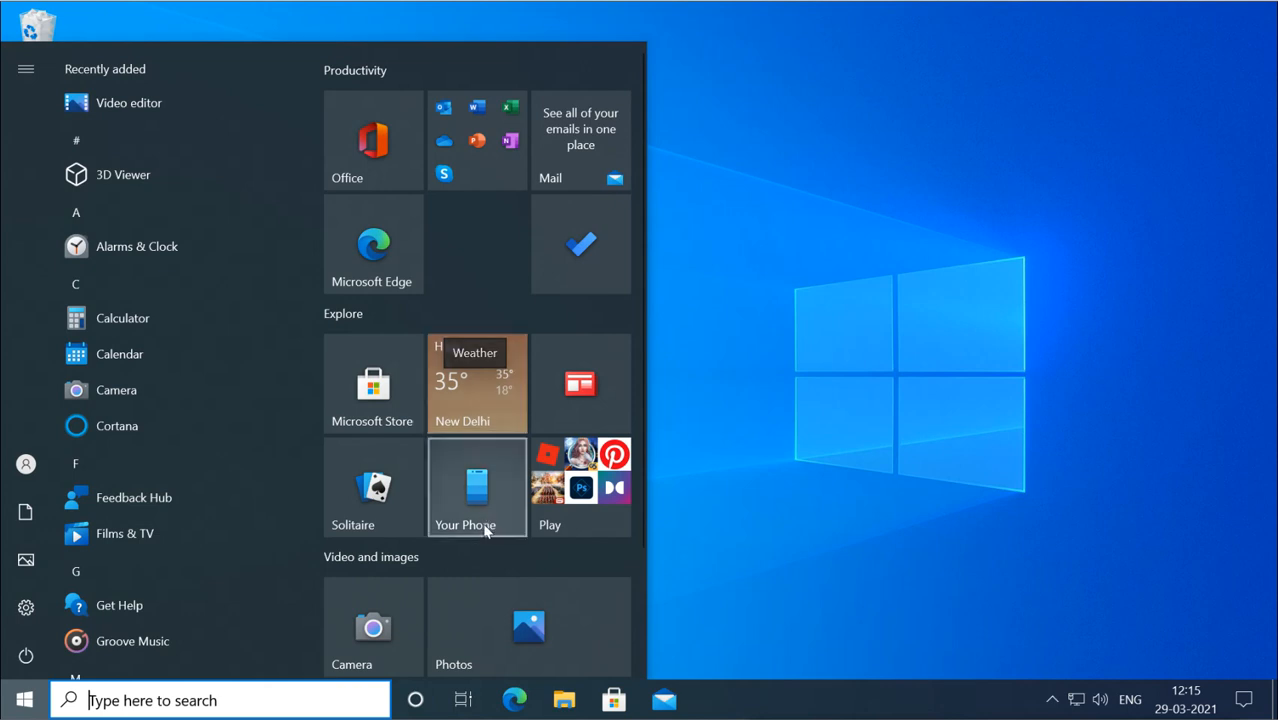
pyautogui.rightClick(448, 388)
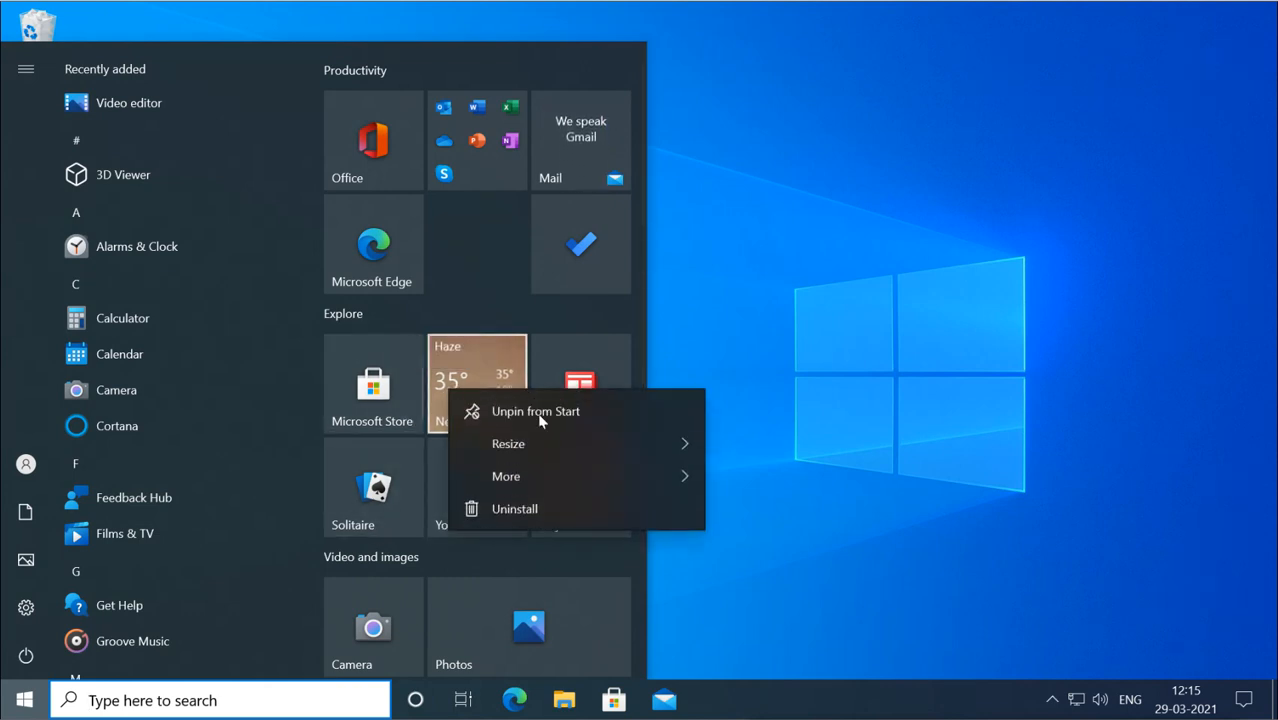
pyautogui.moveTo(643, 477)
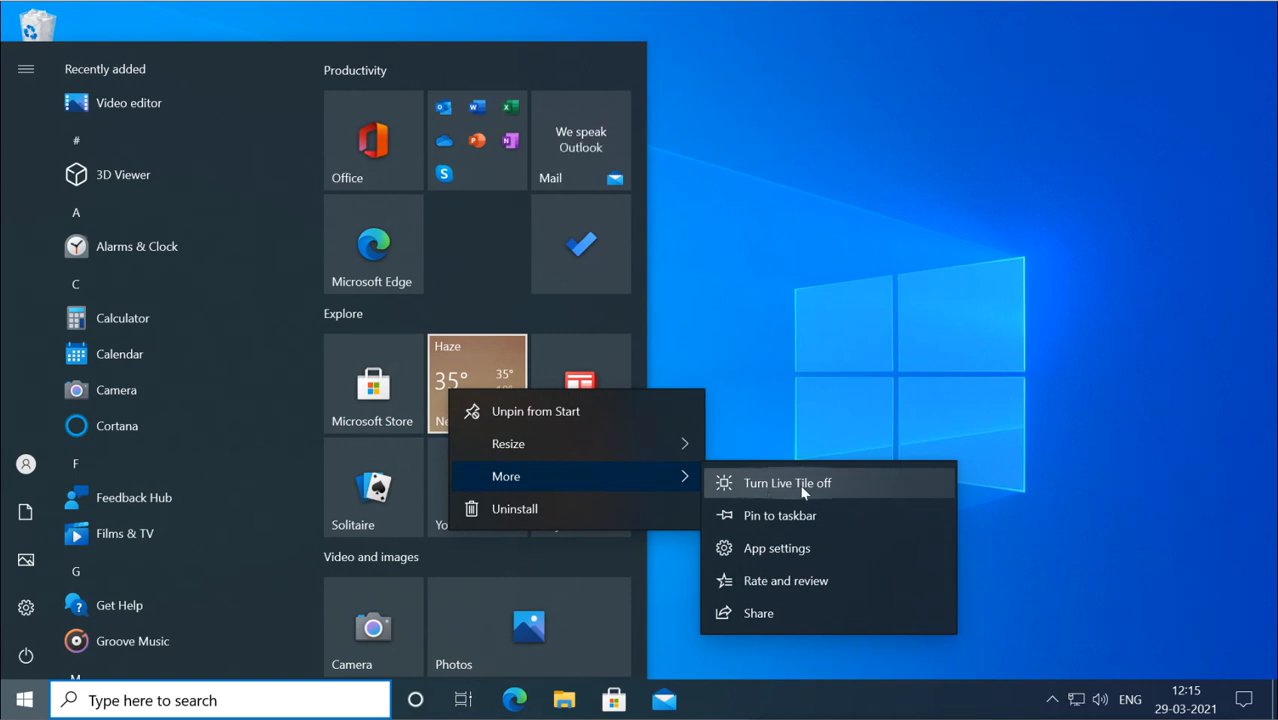
pyautogui.click(481, 312)
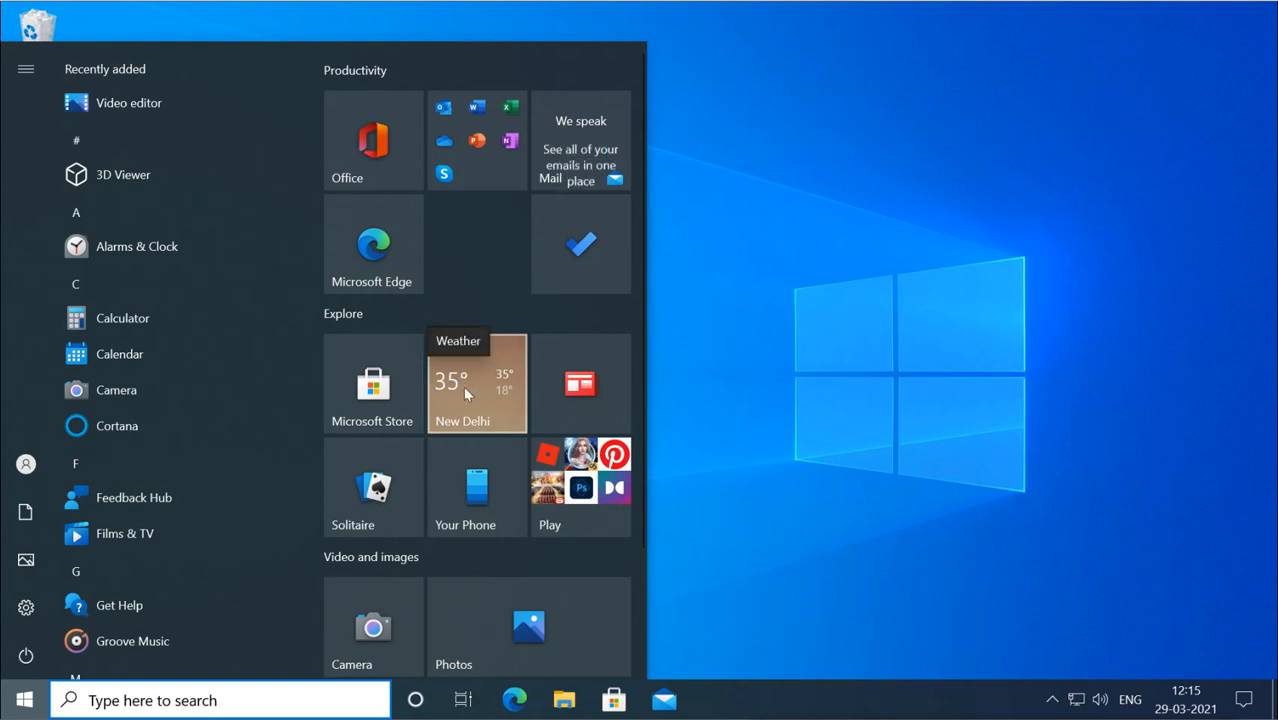
# Turn off the live tile for the red news tile beside Weather in the Explore group
pyautogui.rightClick(597, 389)
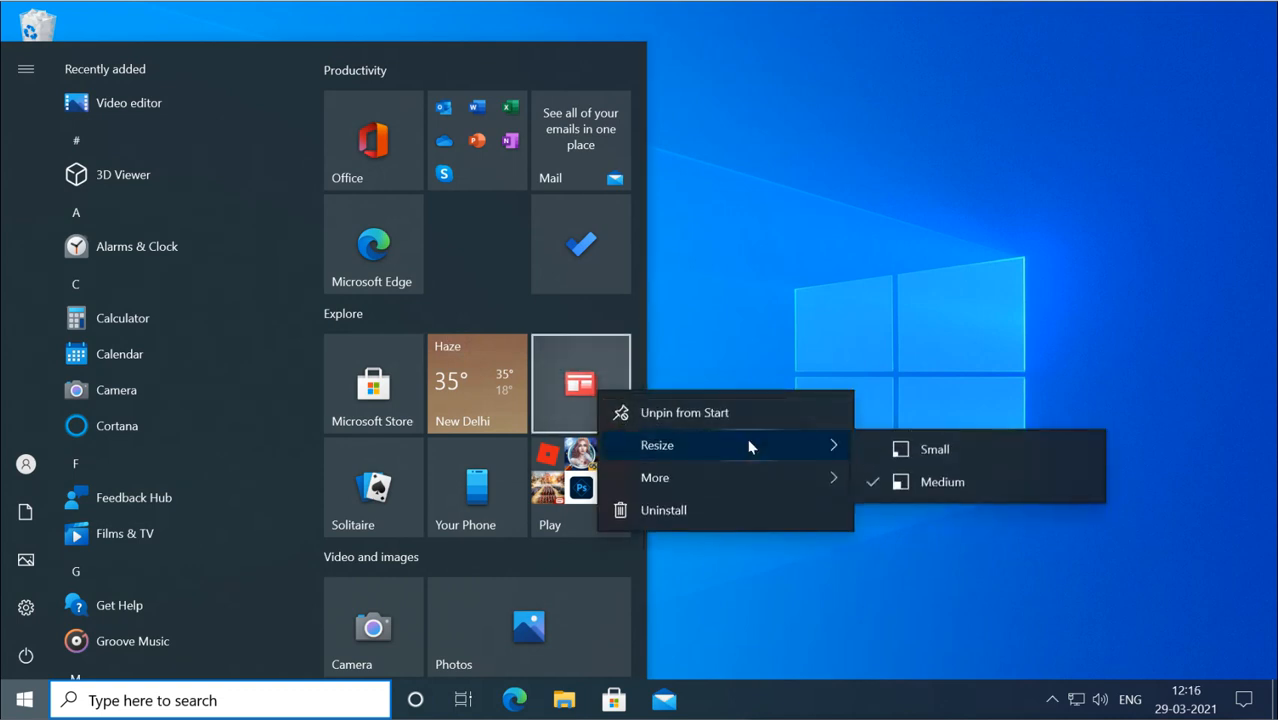
pyautogui.moveTo(759, 474)
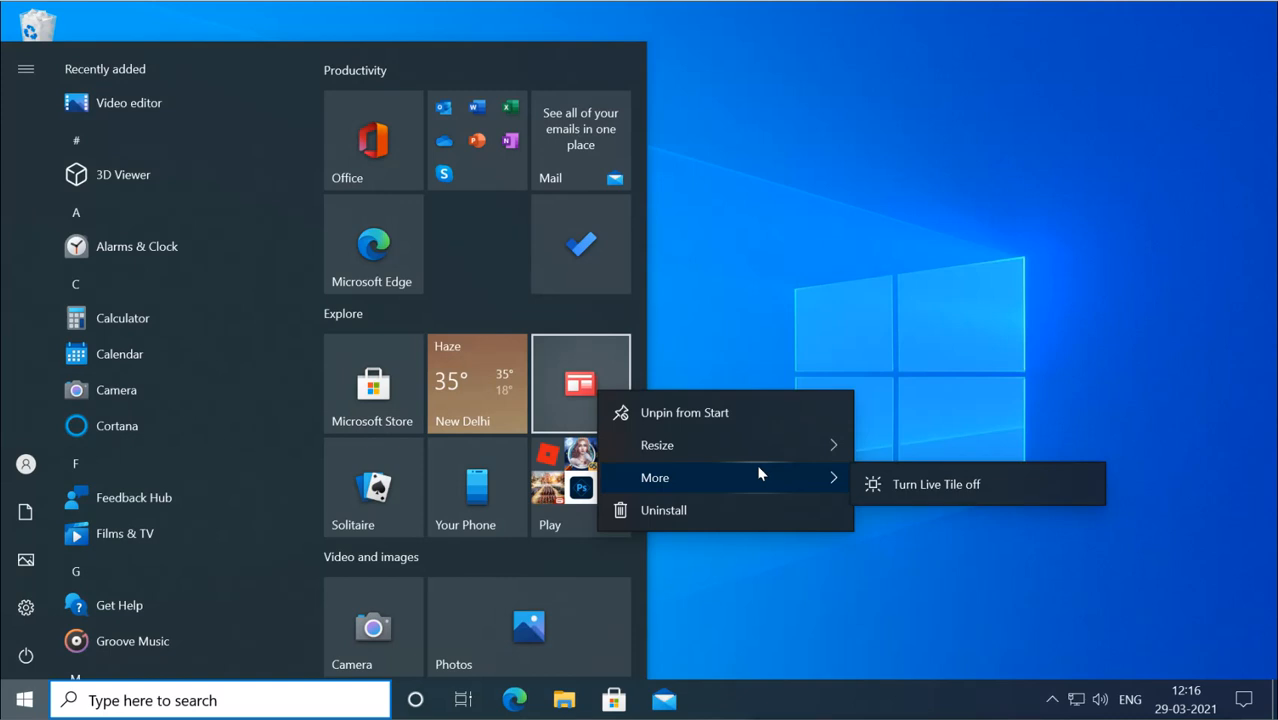
pyautogui.click(955, 488)
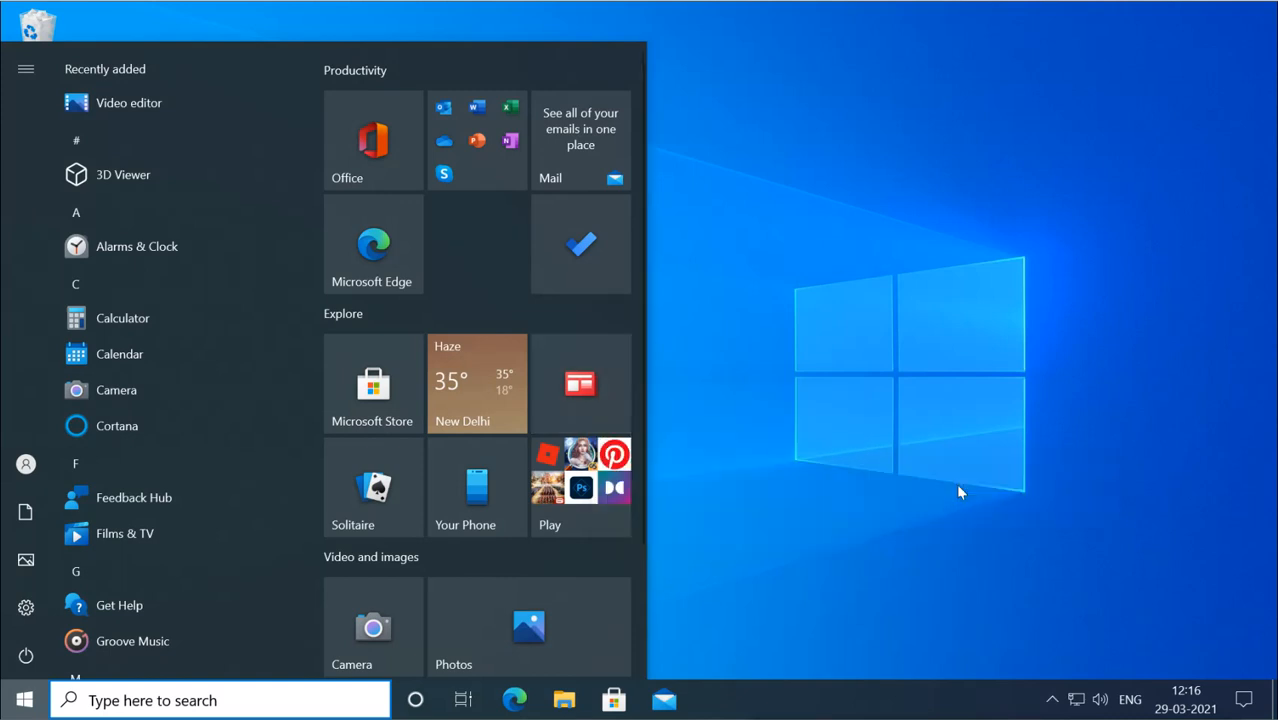
# Turn the live tile back on for the red news tile in the Explore group, and close the Start menu
pyautogui.rightClick(589, 402)
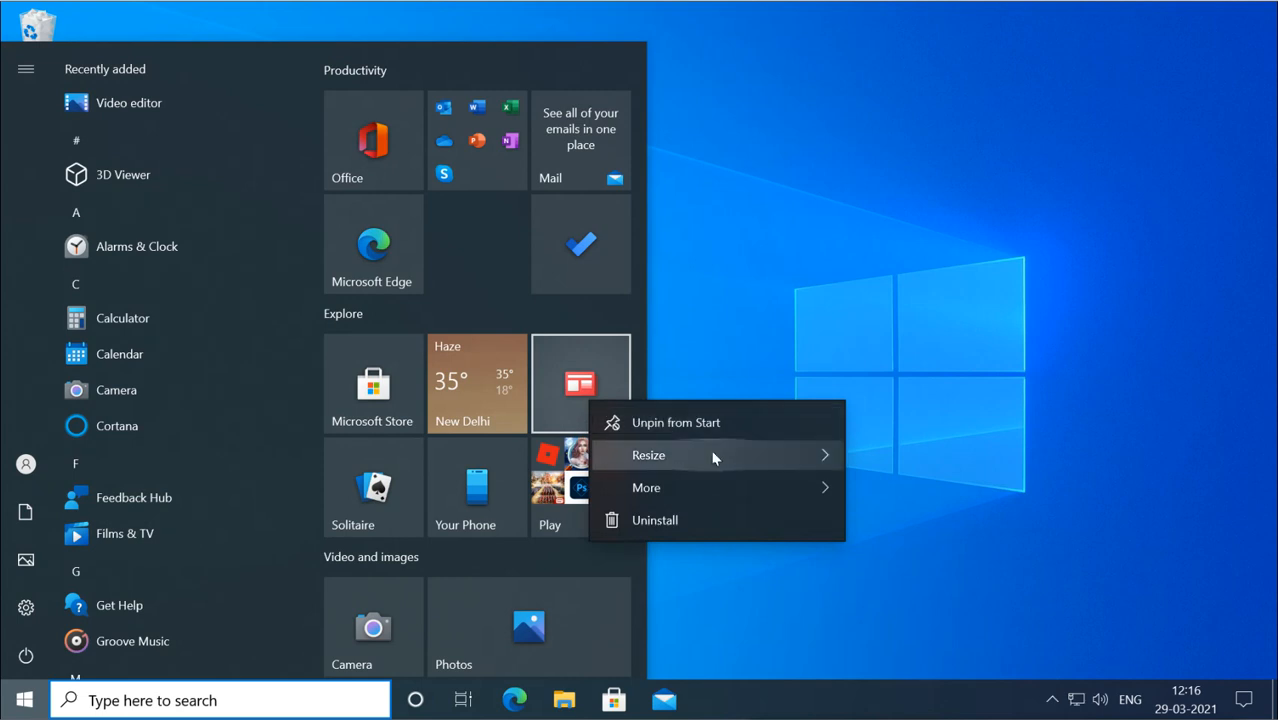
pyautogui.moveTo(727, 490)
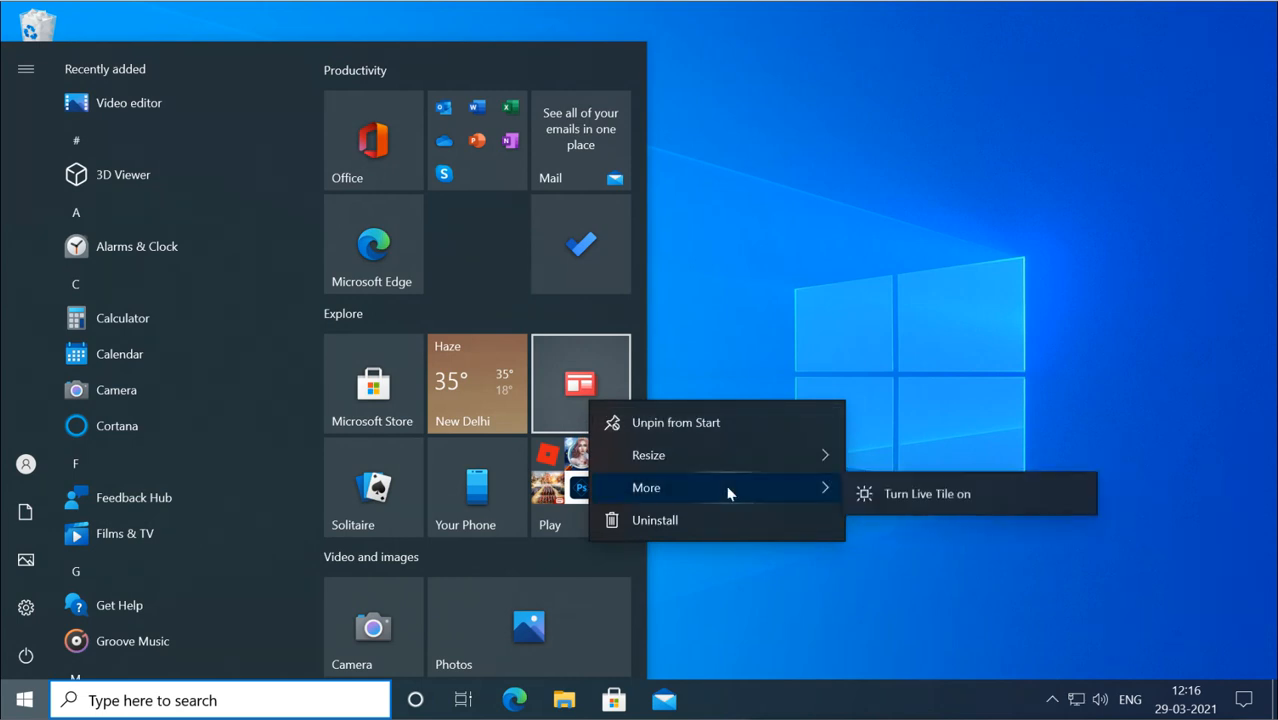
pyautogui.click(906, 500)
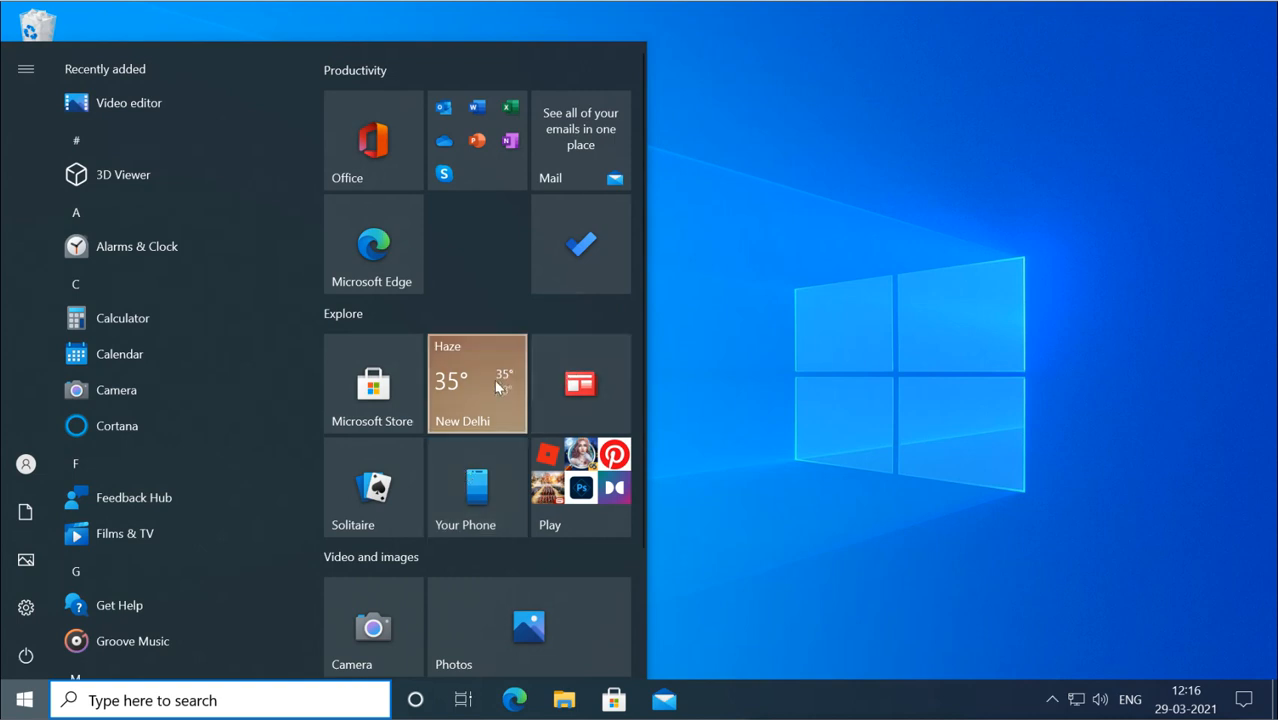
pyautogui.click(837, 426)
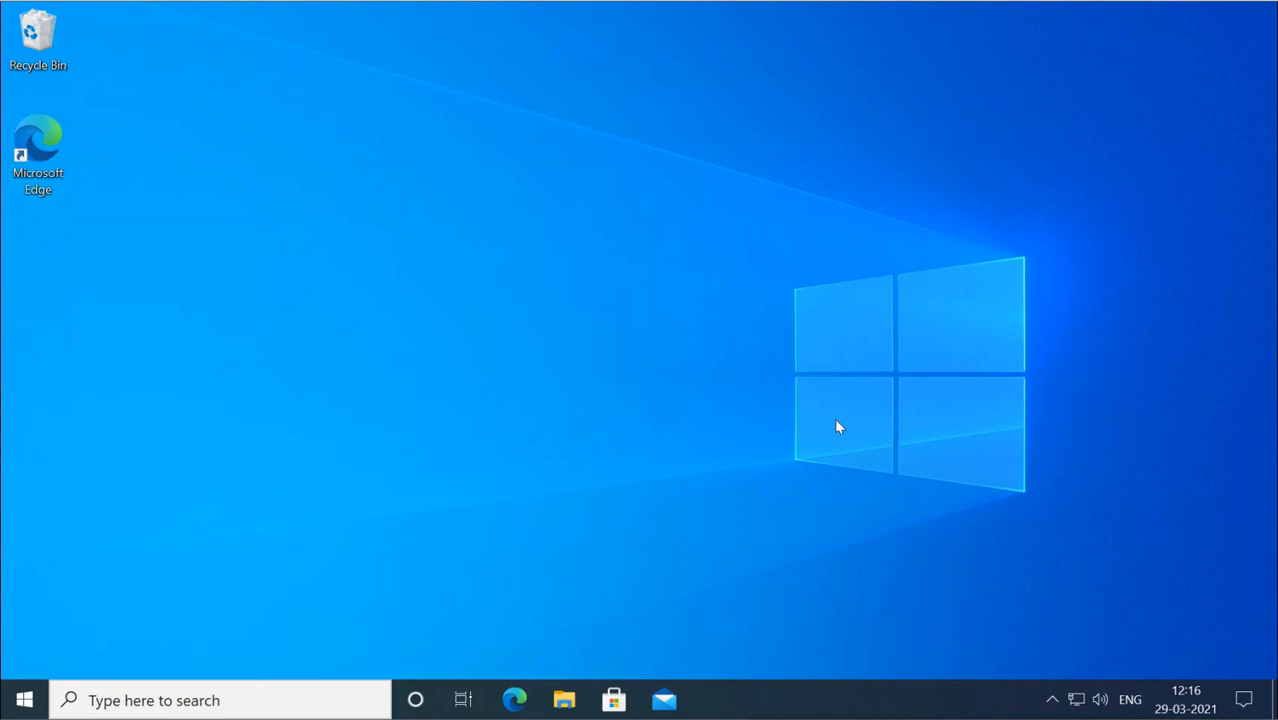
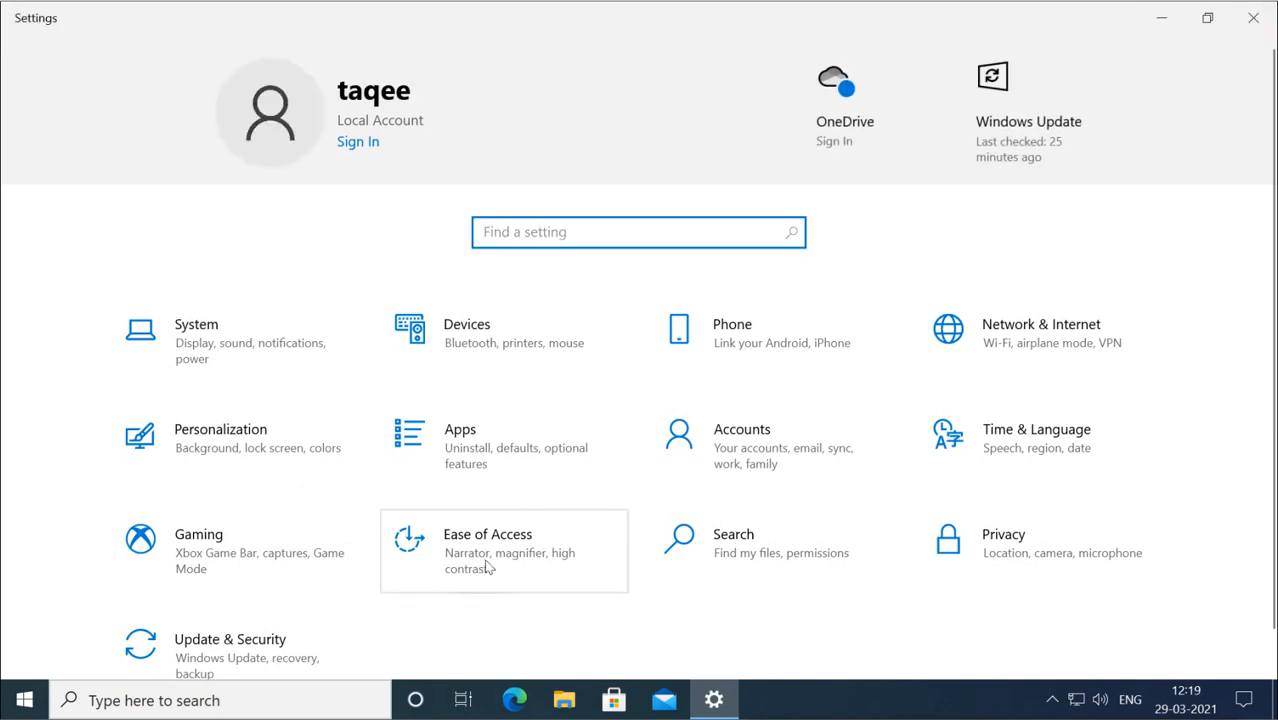
# Open the Display page of the Ease of Access settings and keep the text size slider at its minimum
pyautogui.scroll(-1, 487, 567)
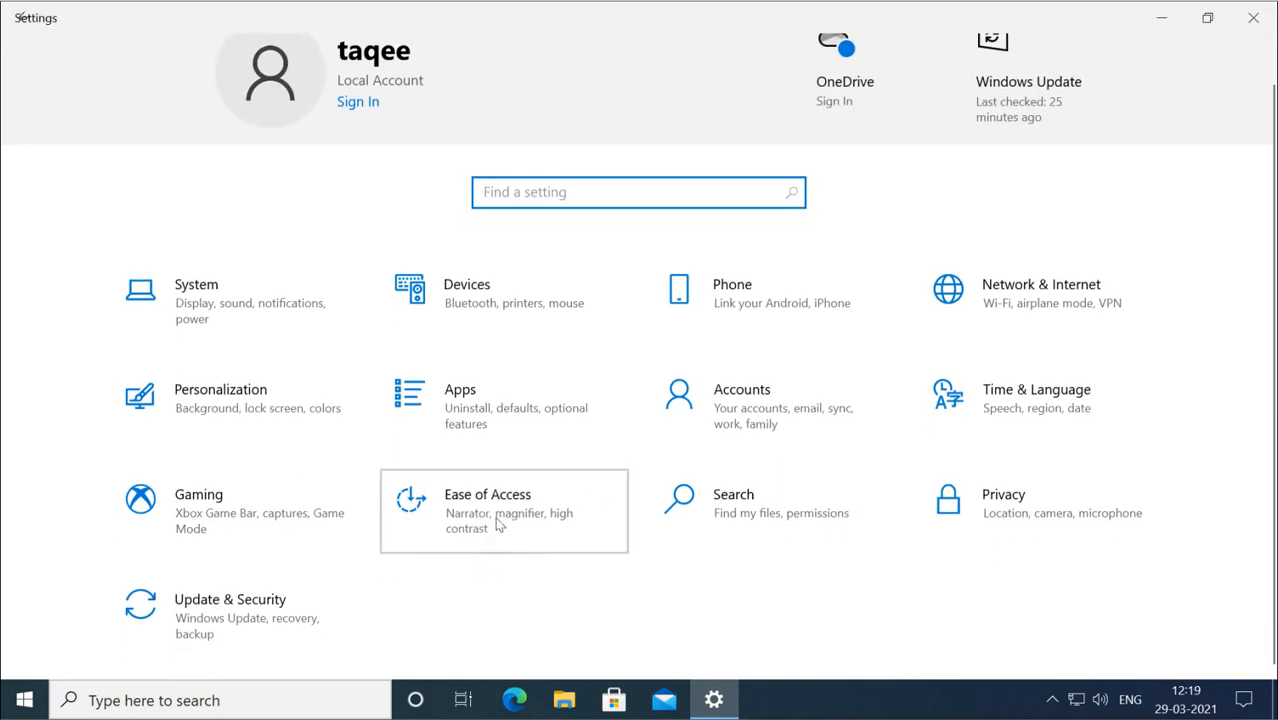
pyautogui.click(498, 525)
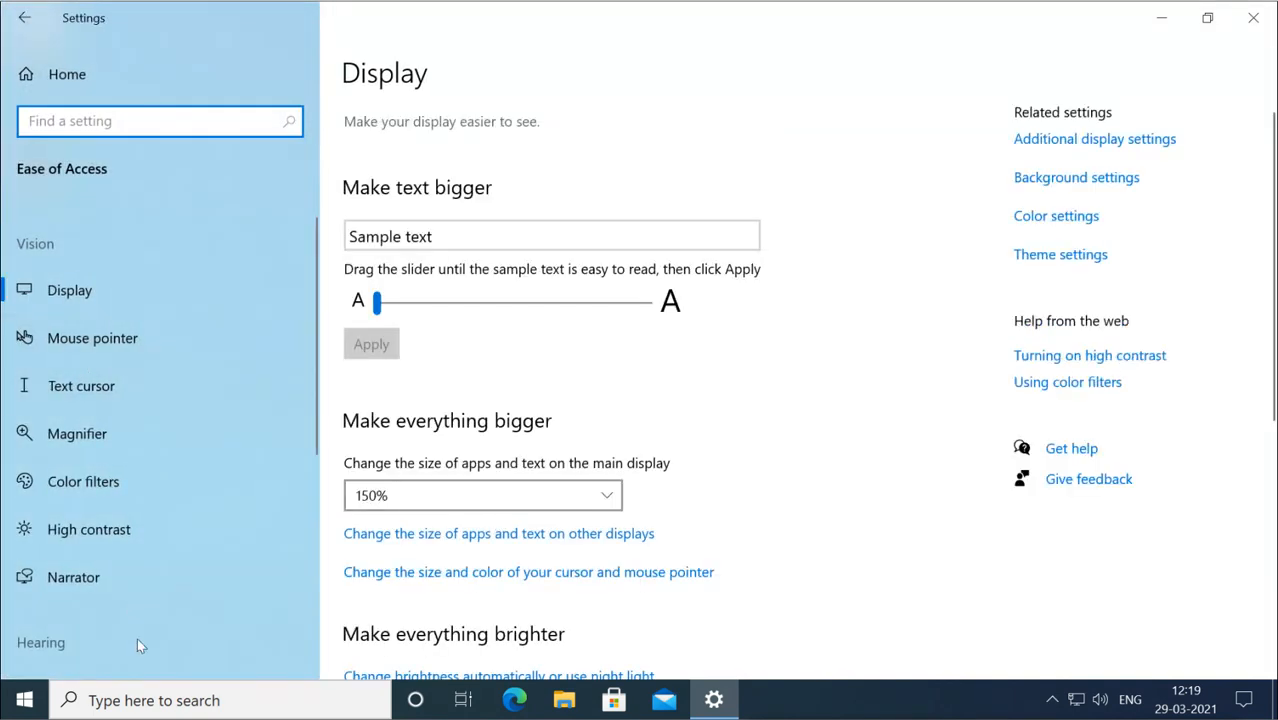
pyautogui.click(78, 302)
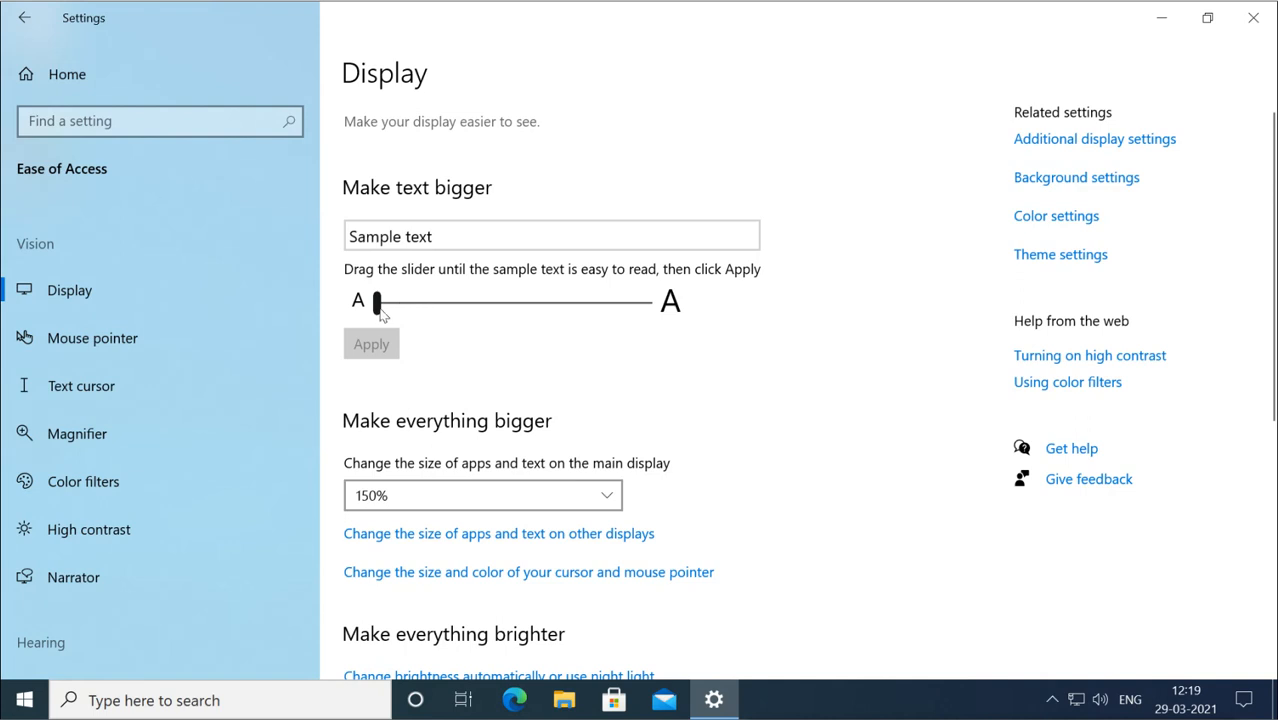
pyautogui.moveTo(381, 312); pyautogui.dragTo(354, 316)
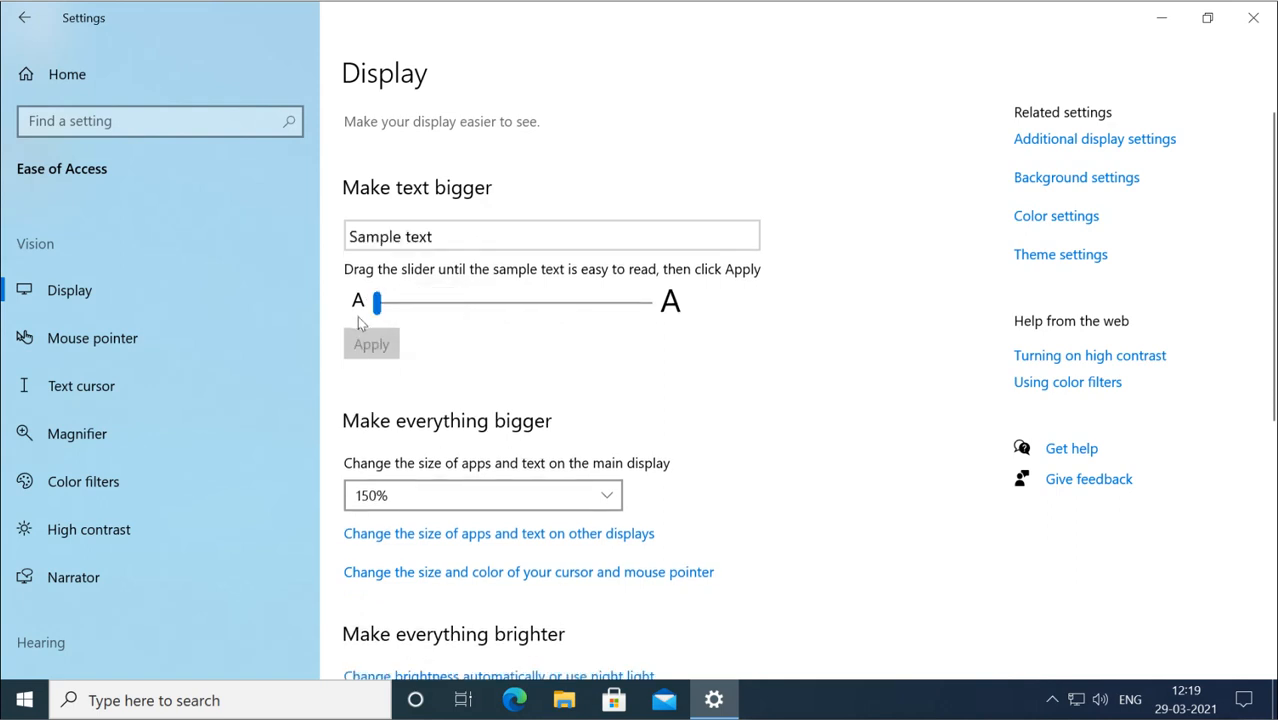
# Set the size of apps and text on the main display to 175%
pyautogui.scroll(-2, 580, 400)
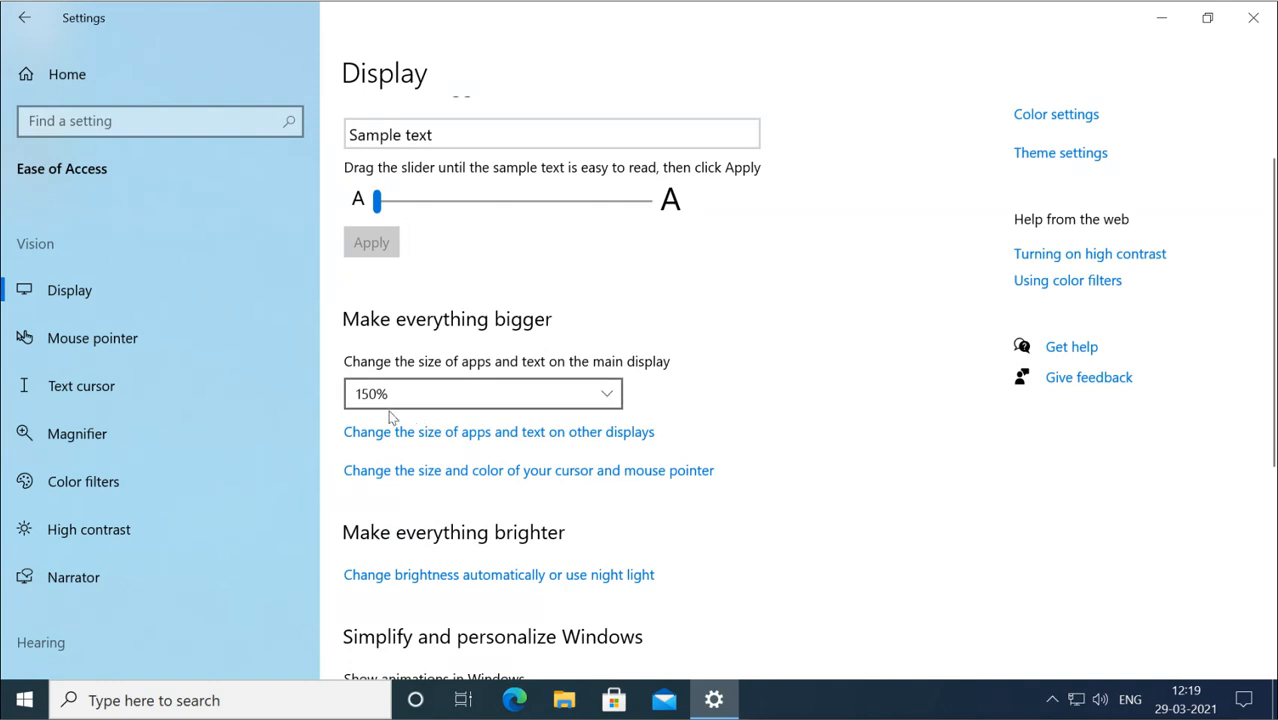
pyautogui.click(609, 396)
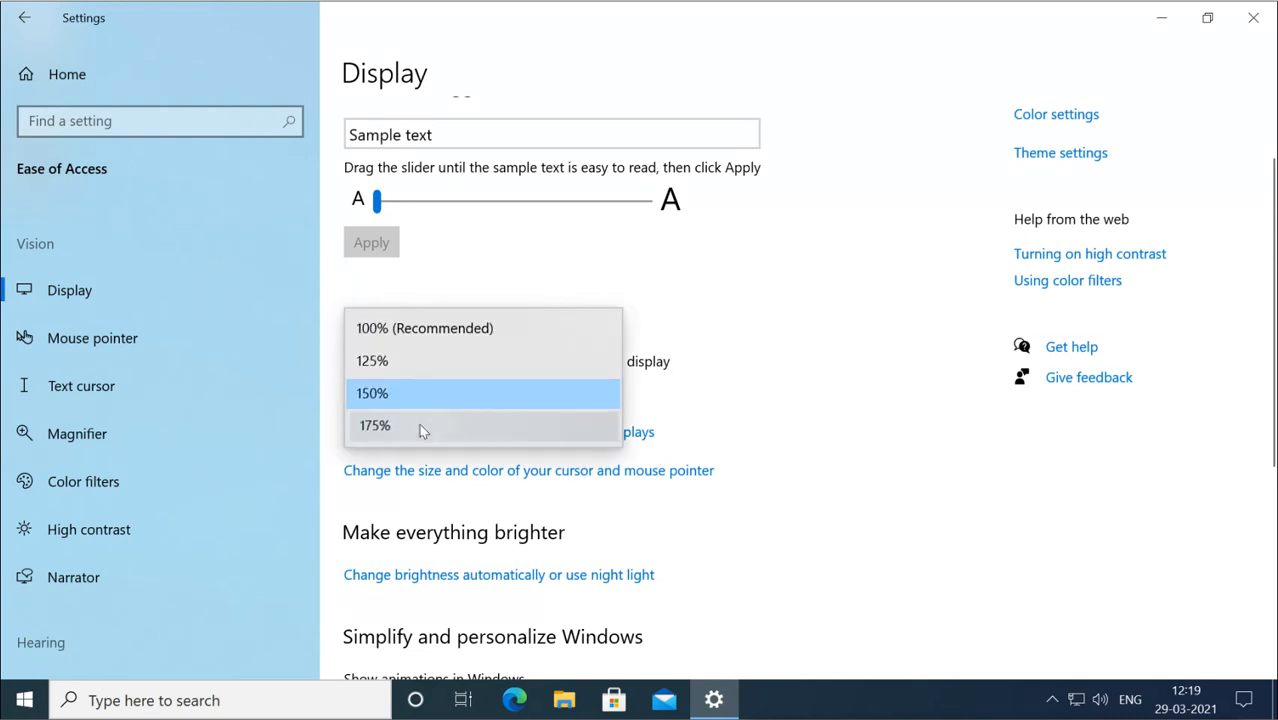
pyautogui.click(420, 430)
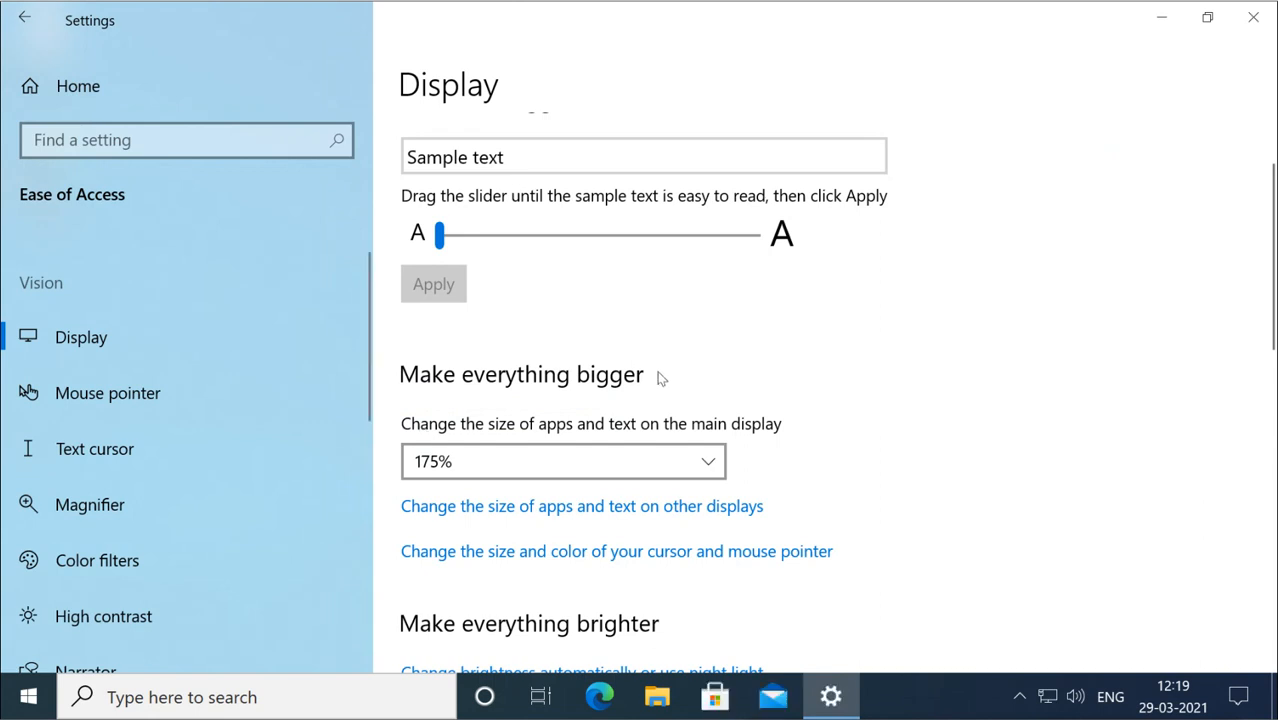
# Return the size of apps and text on the main display to 150%
pyautogui.click(708, 459)
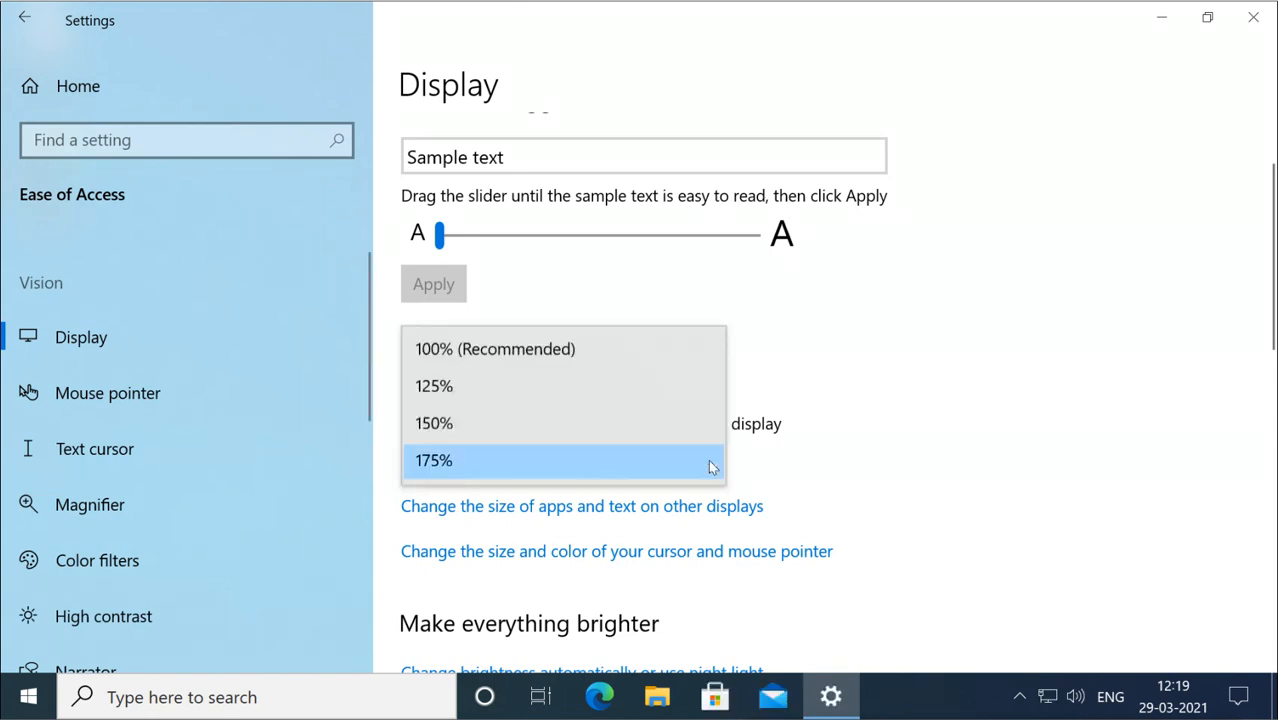
pyautogui.click(485, 428)
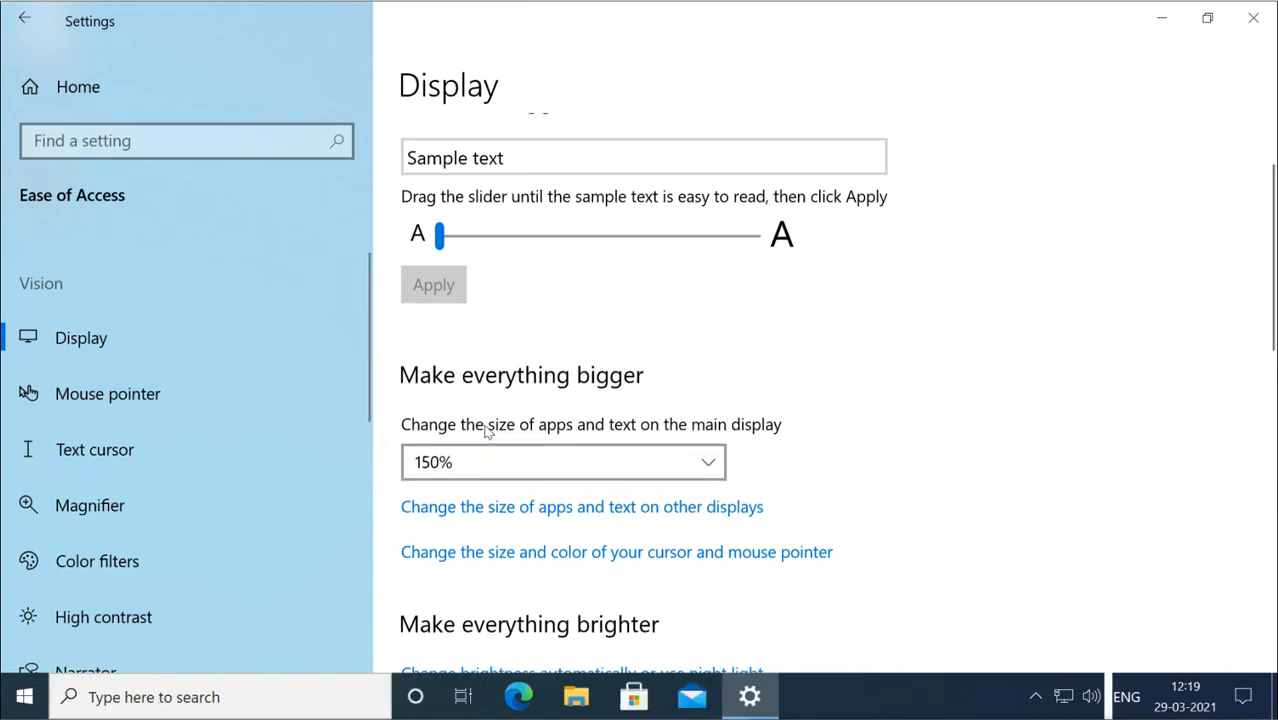
pyautogui.click(609, 402)
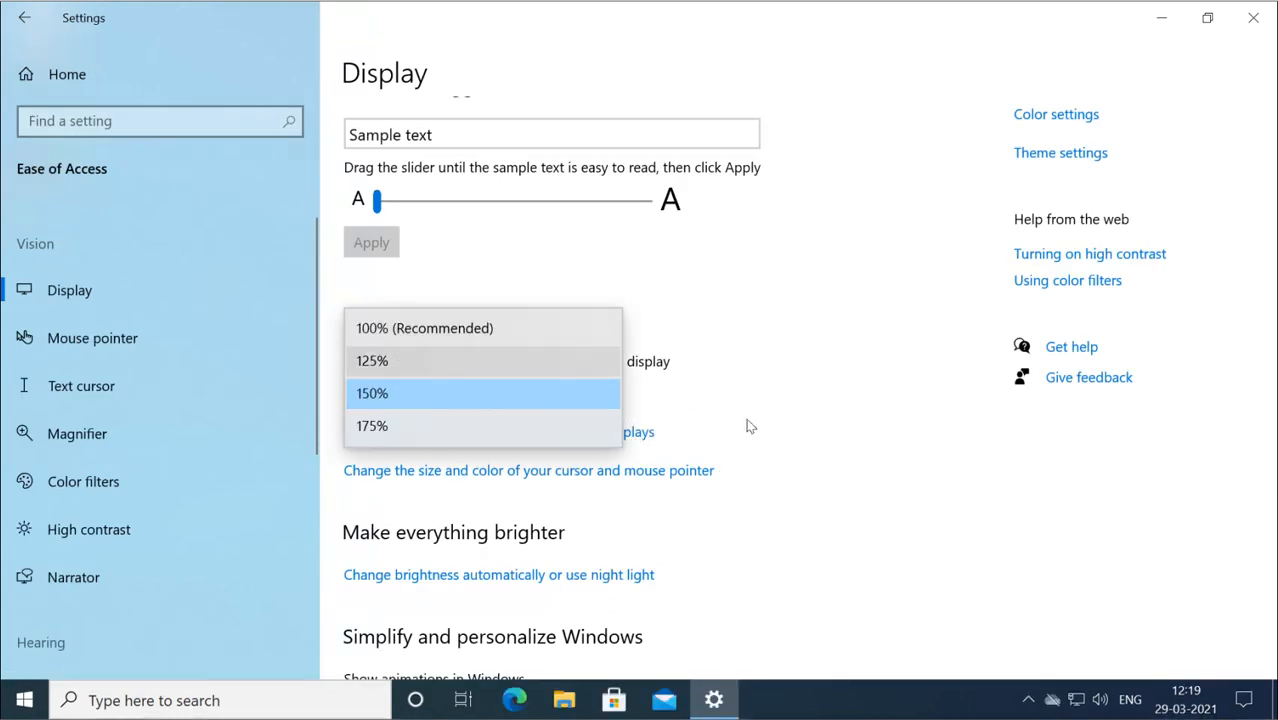
pyautogui.click(538, 397)
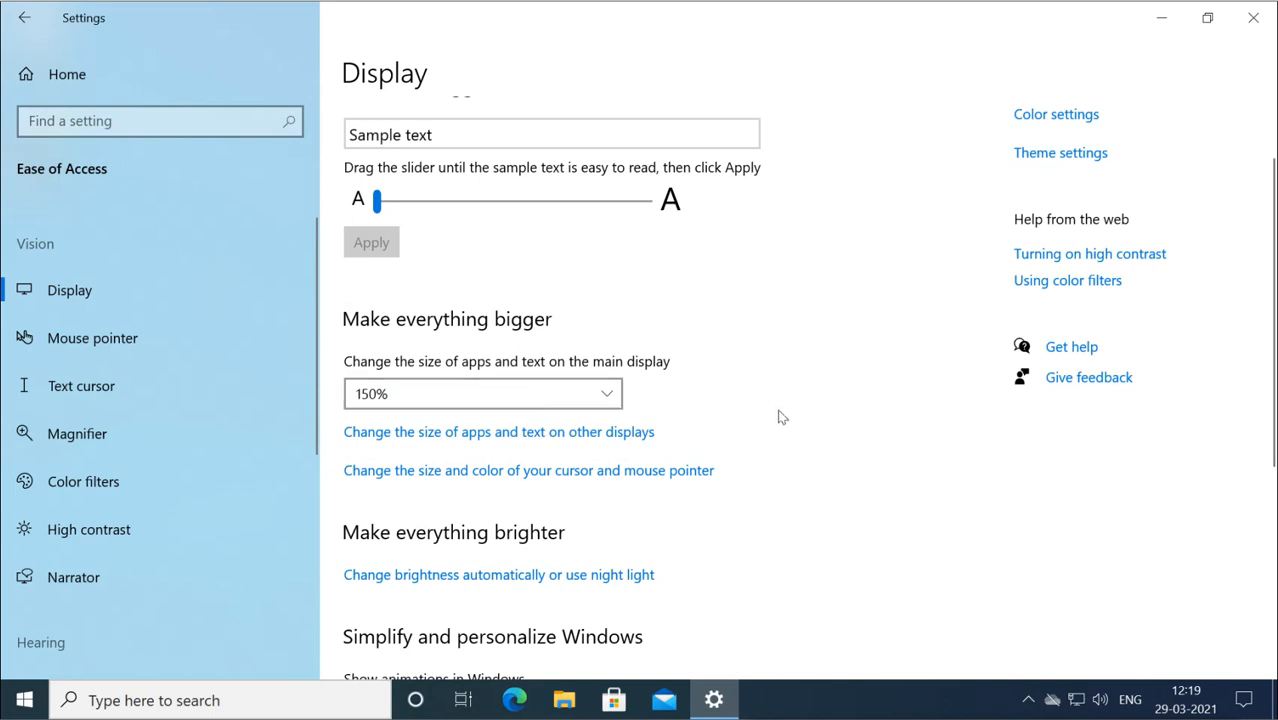
# Review the brightness and Simplify and personalize Windows options, minimizing and restoring Settings to check the desktop
pyautogui.scroll(-3, 781, 416)
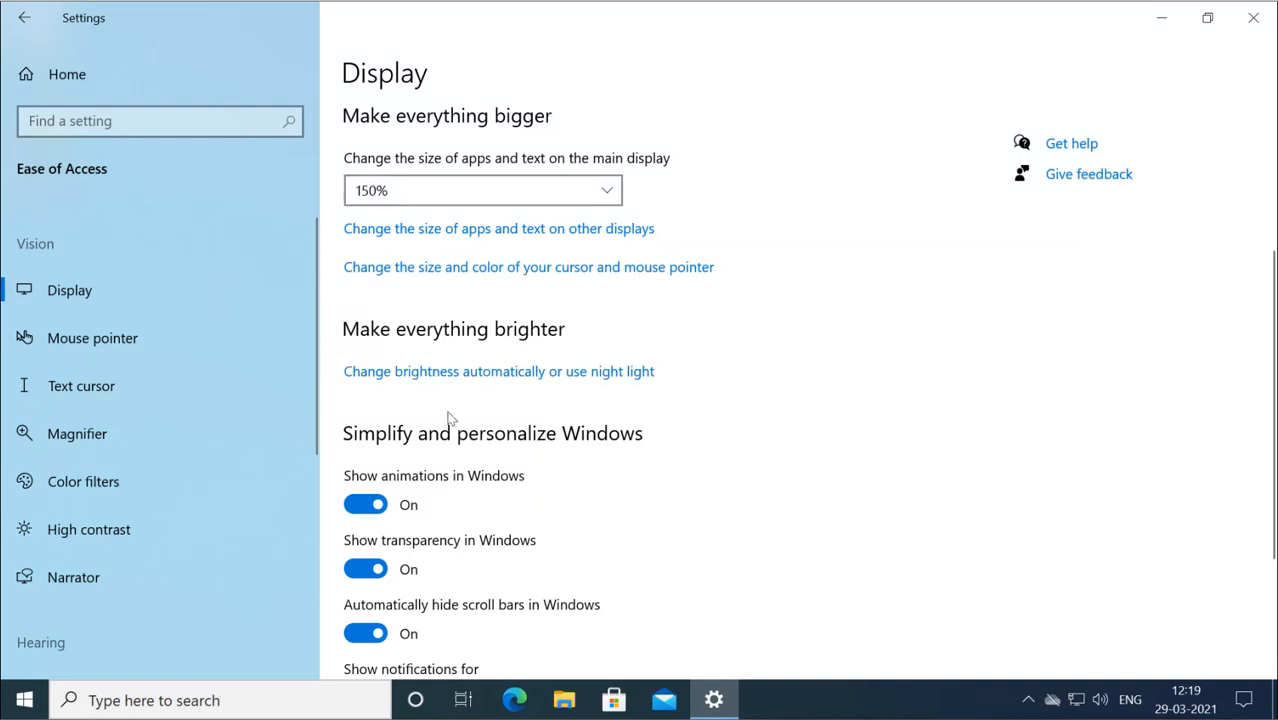
pyautogui.scroll(-3, 567, 449)
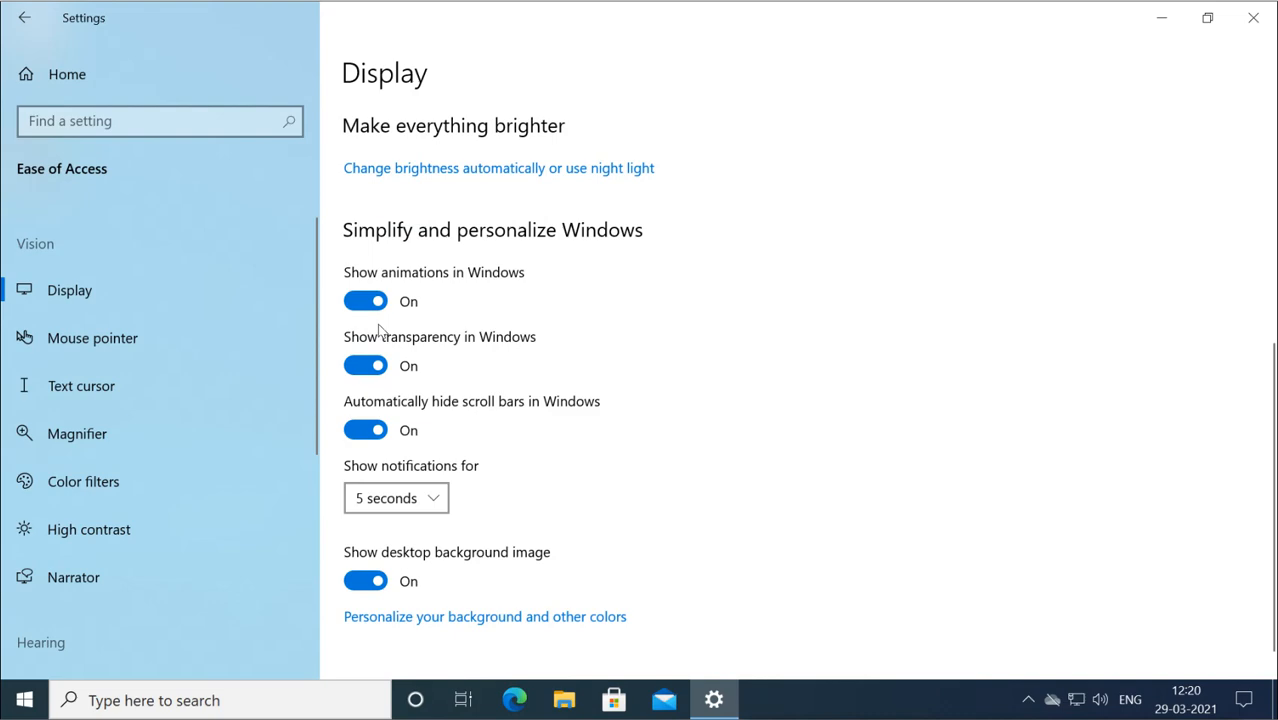
pyautogui.click(1162, 18)
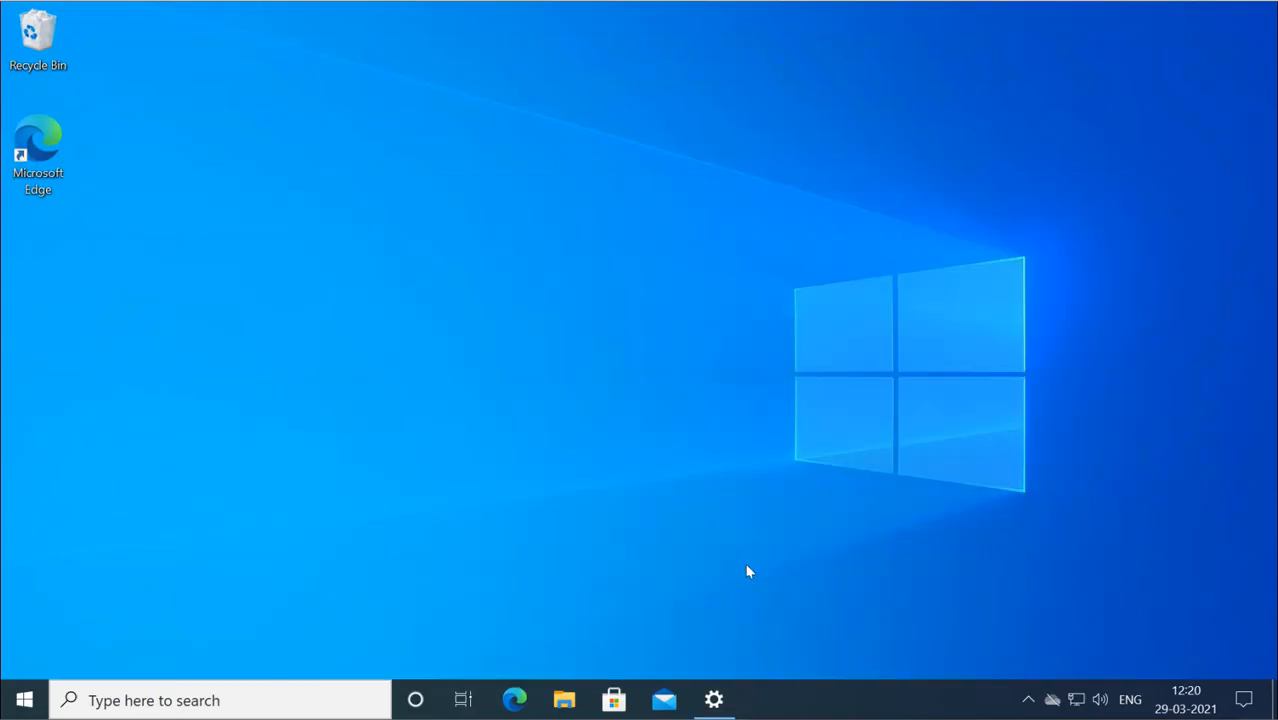
pyautogui.click(716, 702)
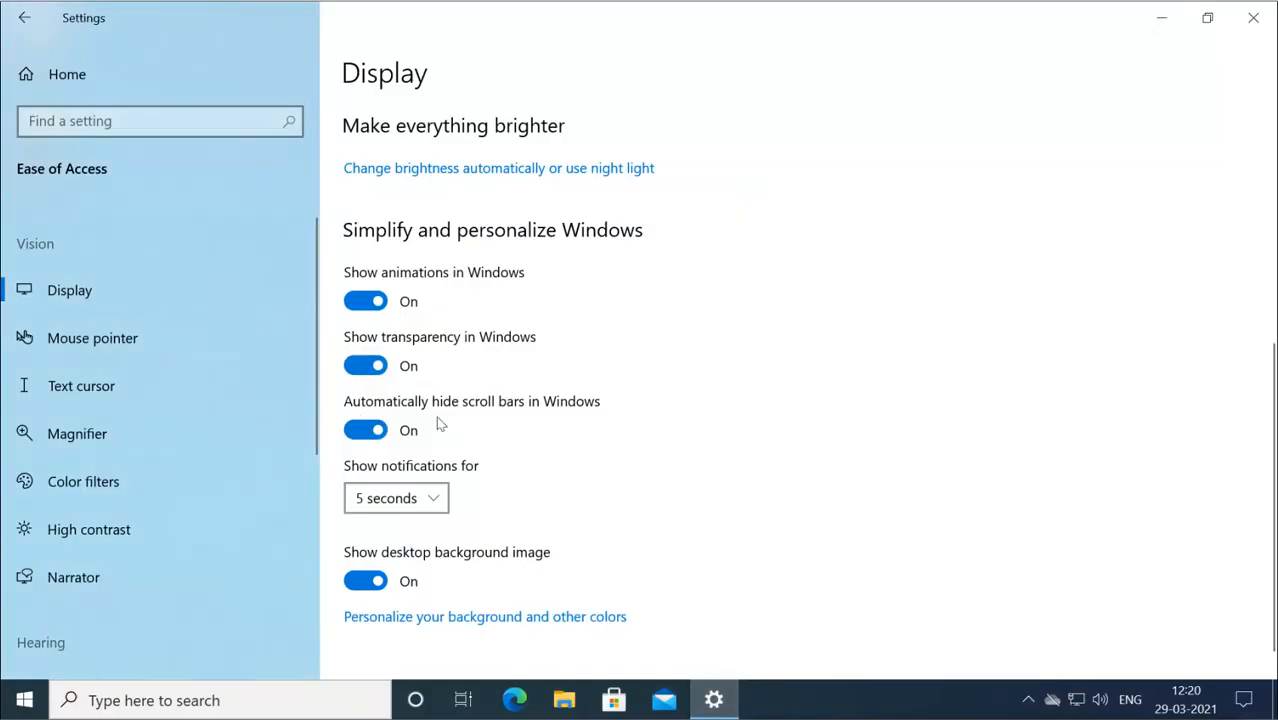
# Check the available durations for showing notifications without changing the choice, and look at the notification center
pyautogui.click(430, 500)
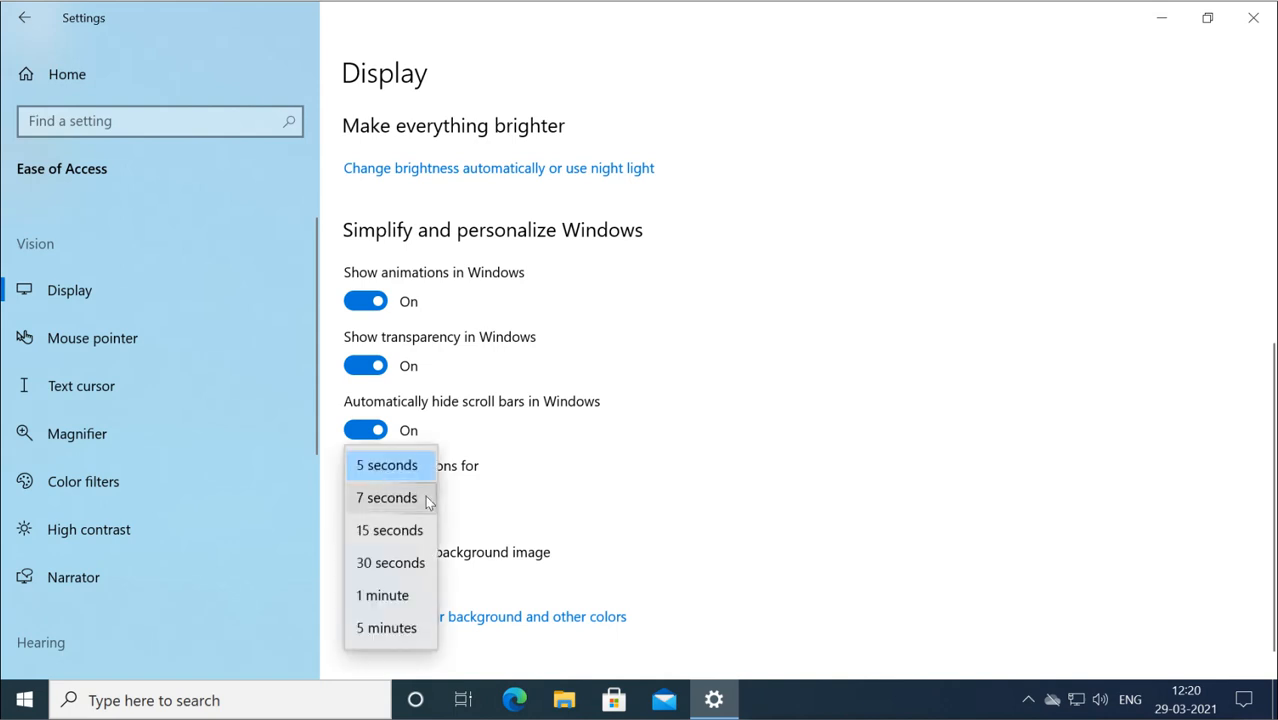
pyautogui.click(512, 517)
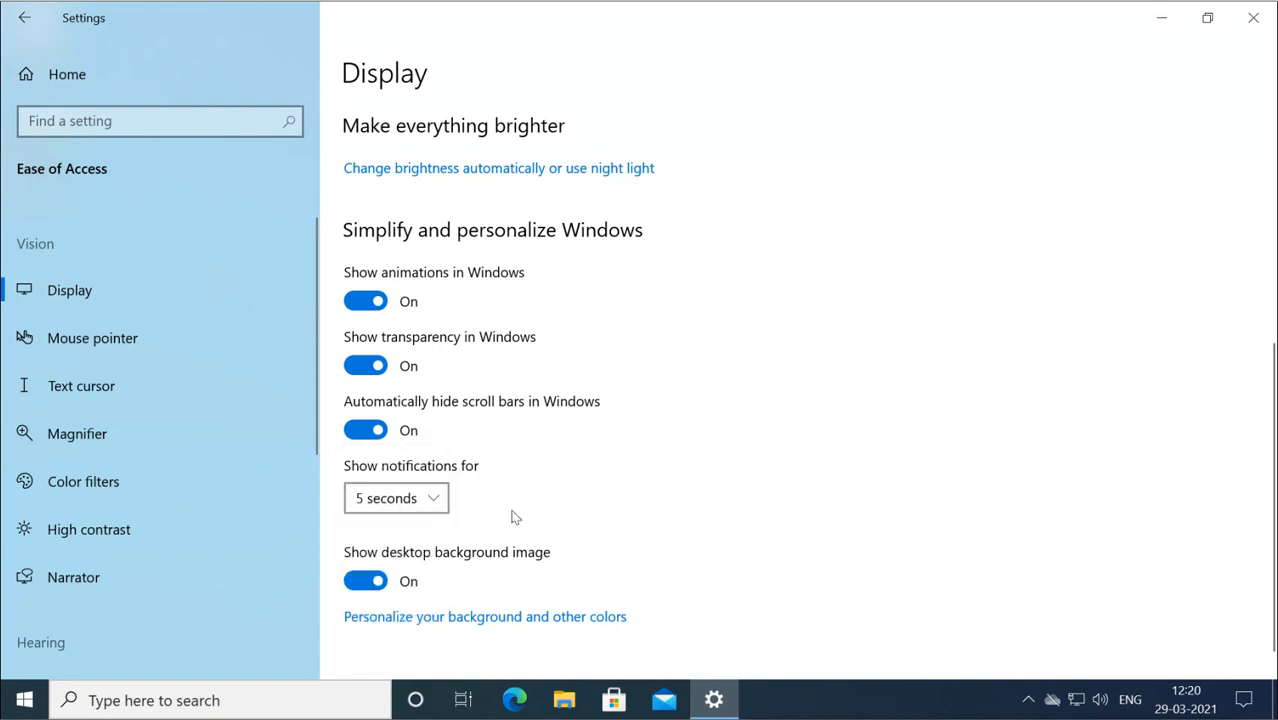
pyautogui.click(1245, 700)
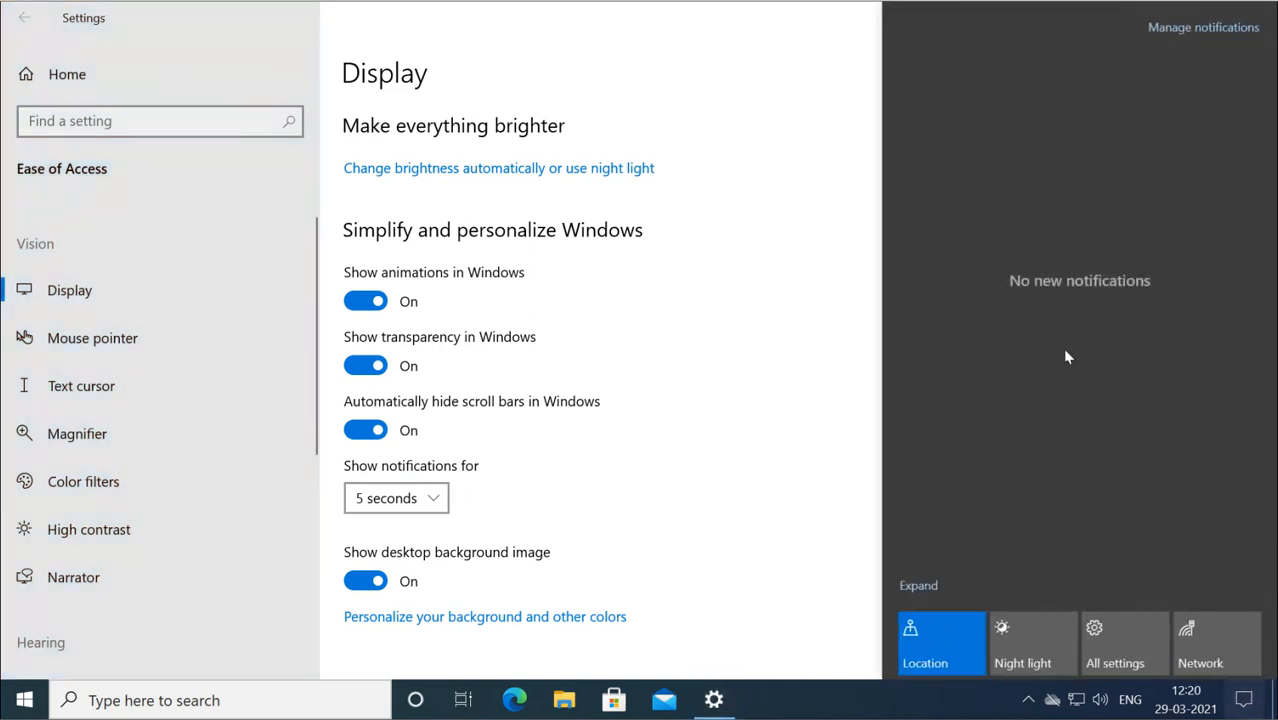
pyautogui.click(833, 453)
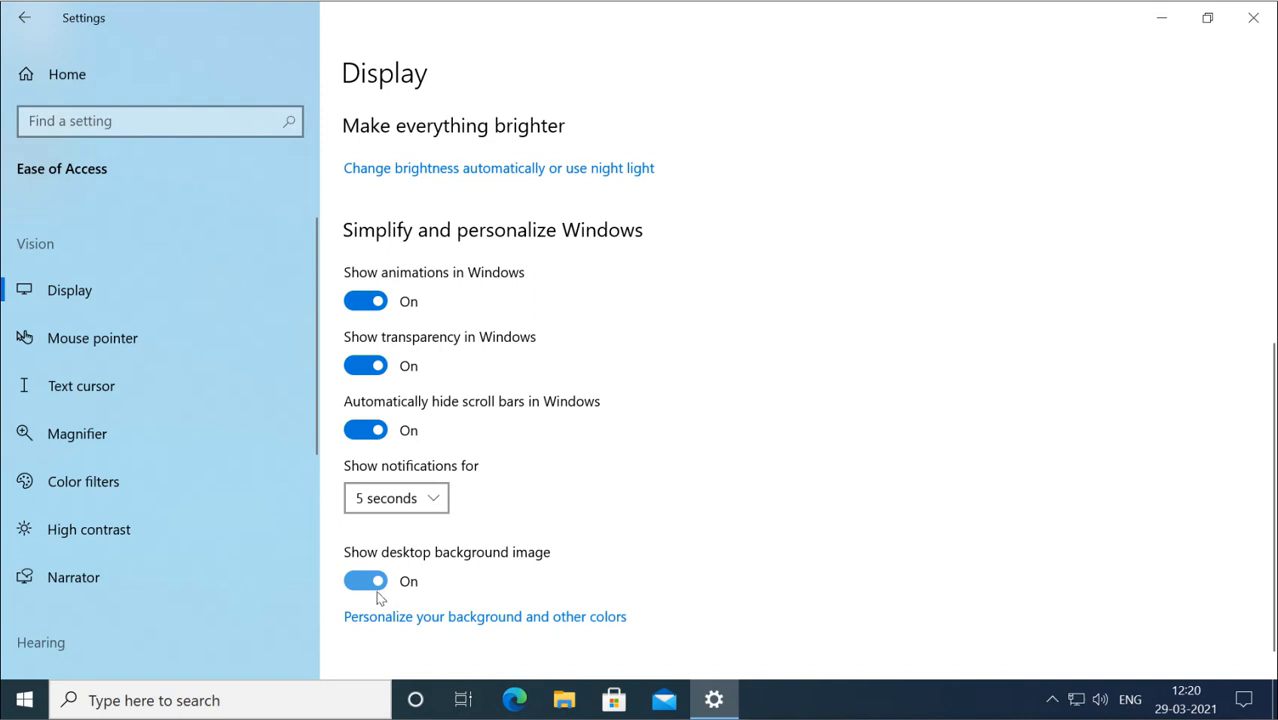
# Look through the Mouse pointer, Text cursor and Magnifier pages of Ease of Access, including the text cursor thickness slider at its minimum
pyautogui.click(130, 347)
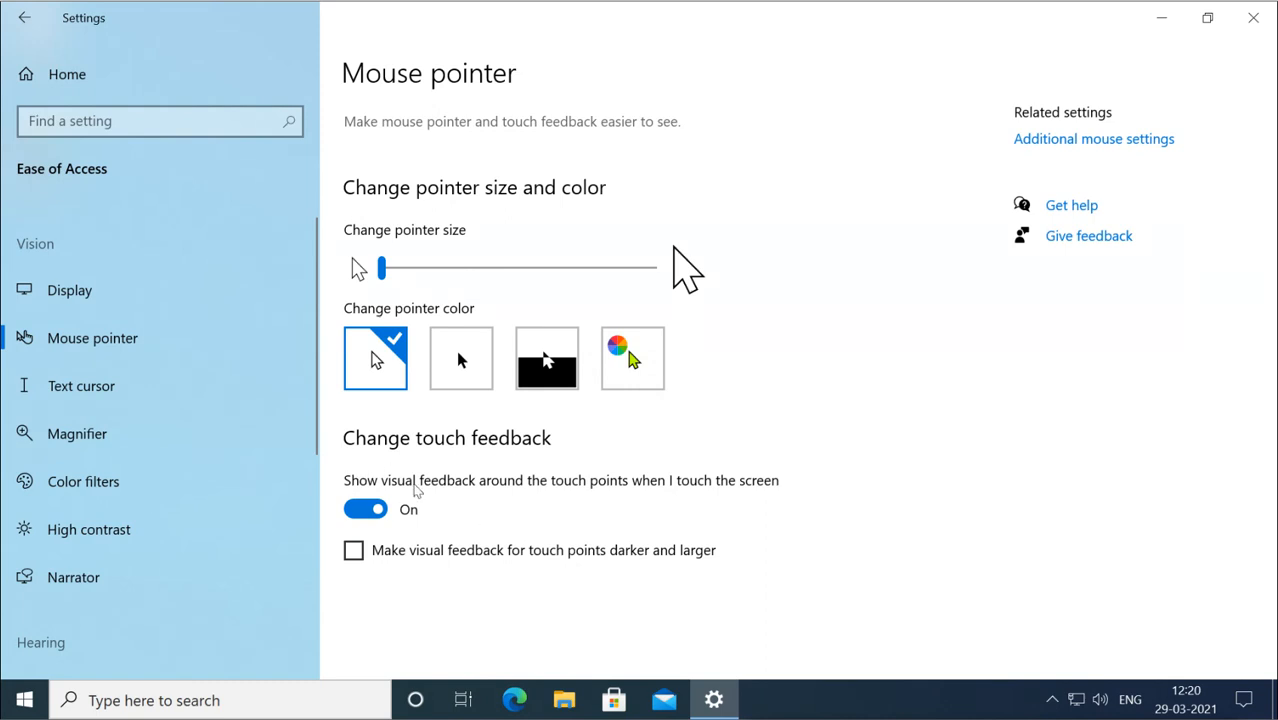
pyautogui.click(90, 394)
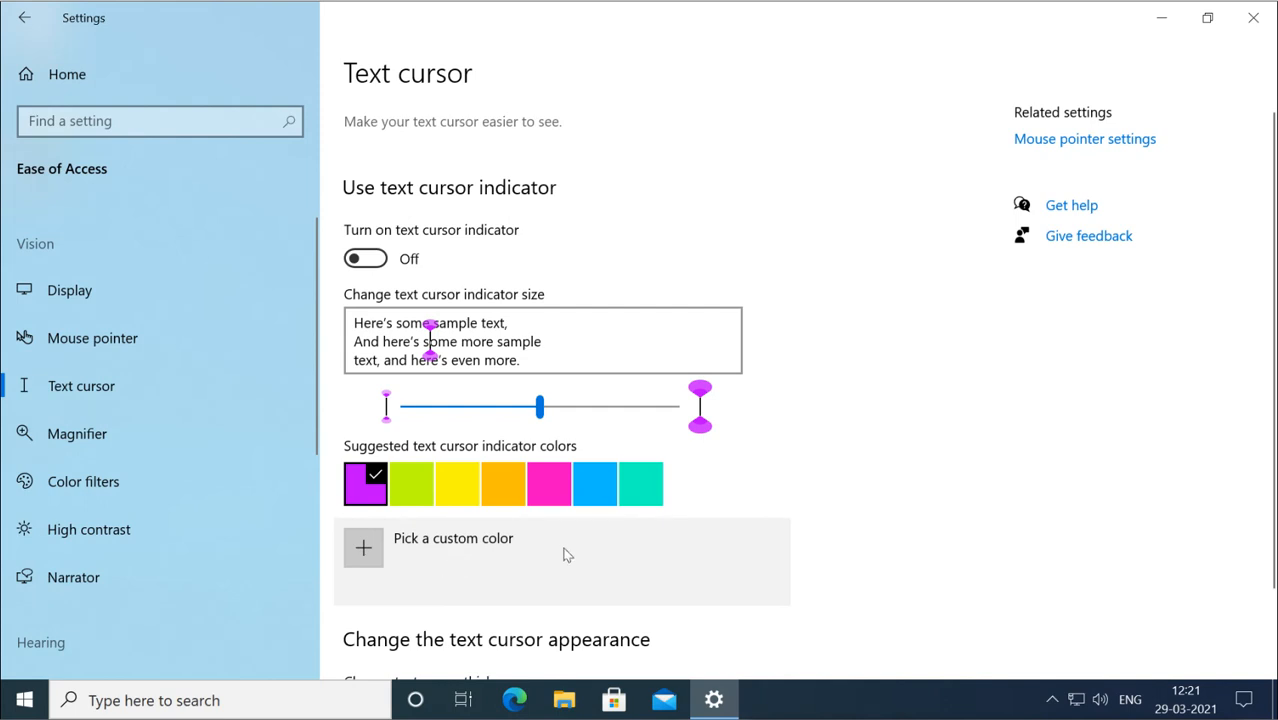
pyautogui.scroll(-2, 565, 555)
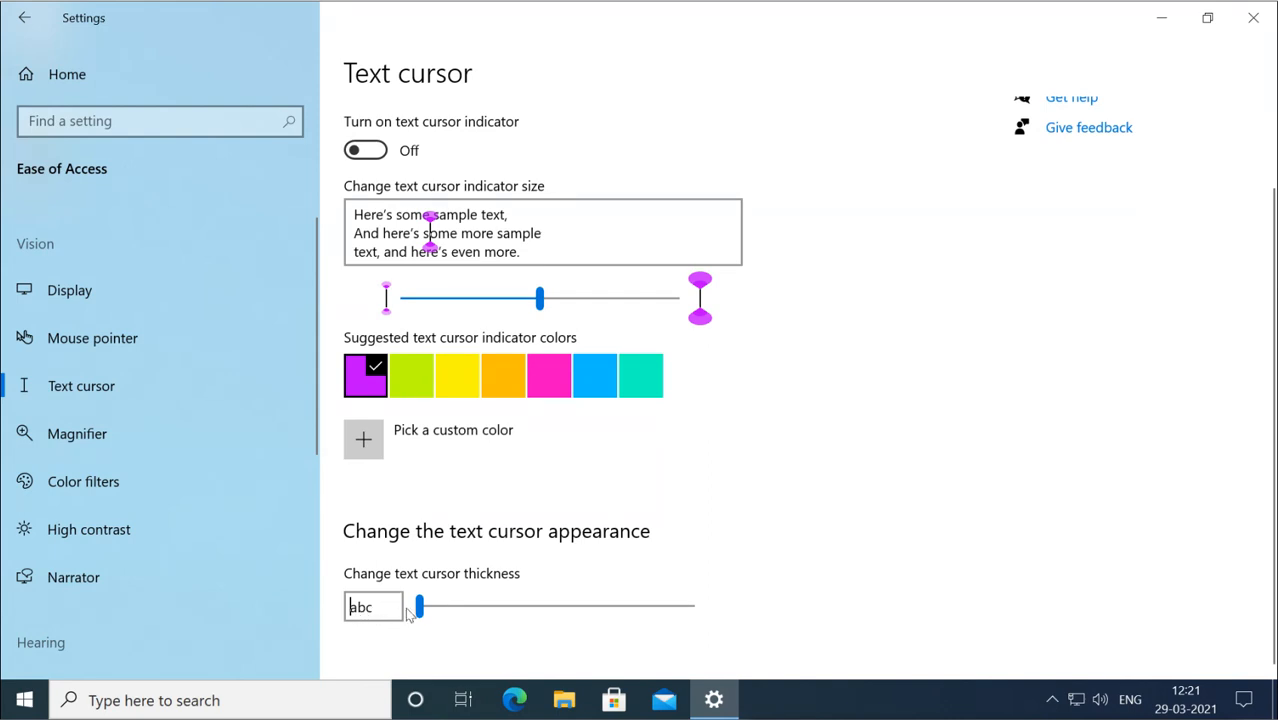
pyautogui.moveTo(422, 614)
pyautogui.mouseDown()
pyautogui.moveTo(495, 614)
pyautogui.moveTo(407, 615)
pyautogui.mouseUp()
pyautogui.click(92, 437)
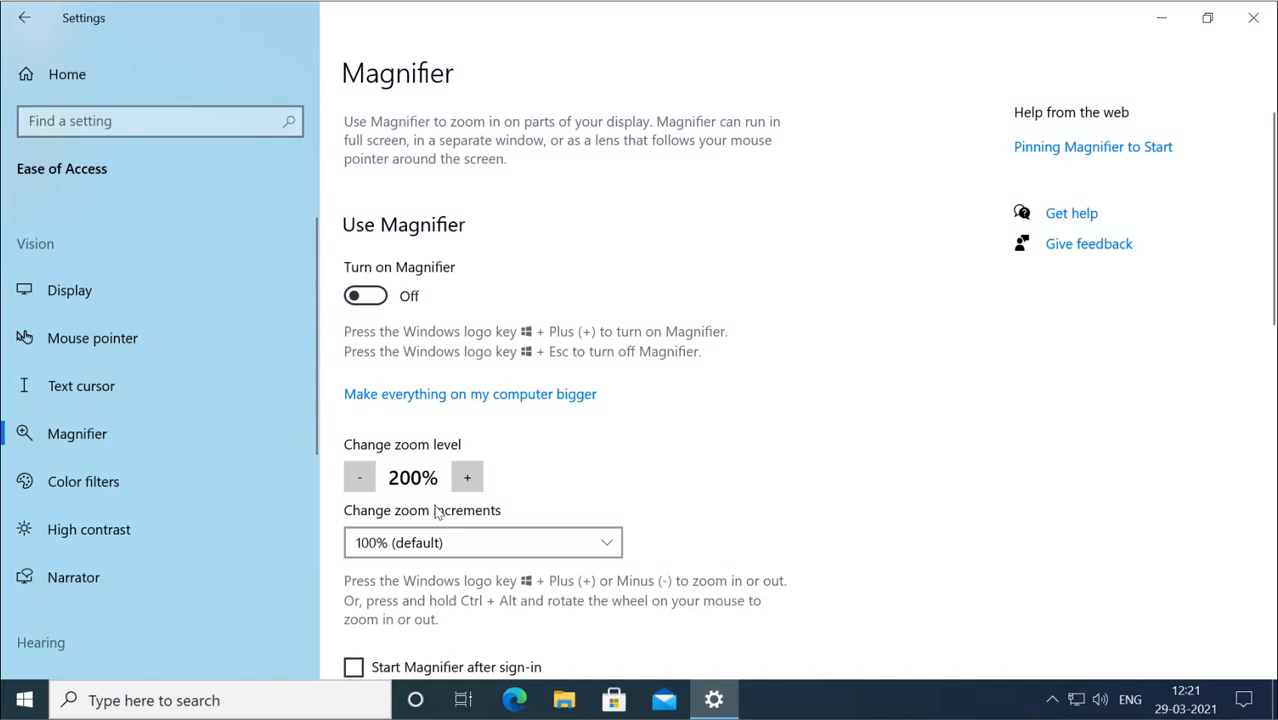
# Review the Magnifier zoom, sign-in and view options, and turn Magnifier on
pyautogui.scroll(-3, 521, 554)
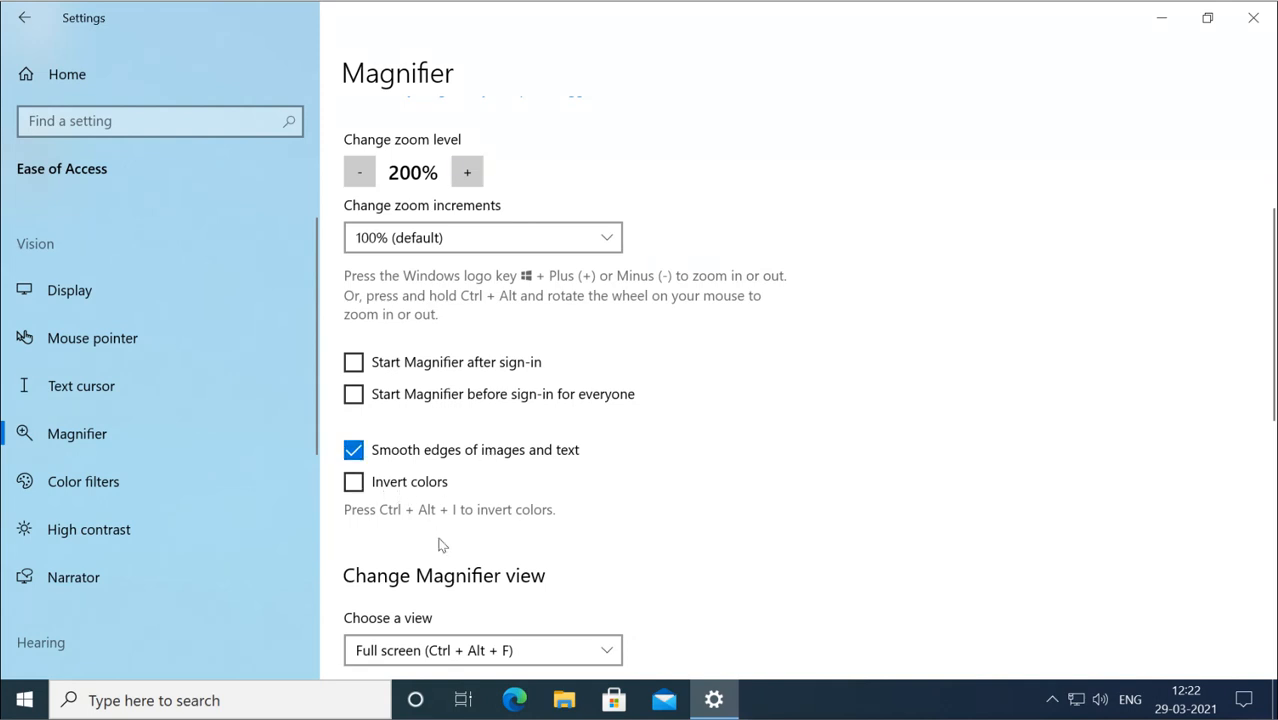
pyautogui.scroll(-3, 447, 562)
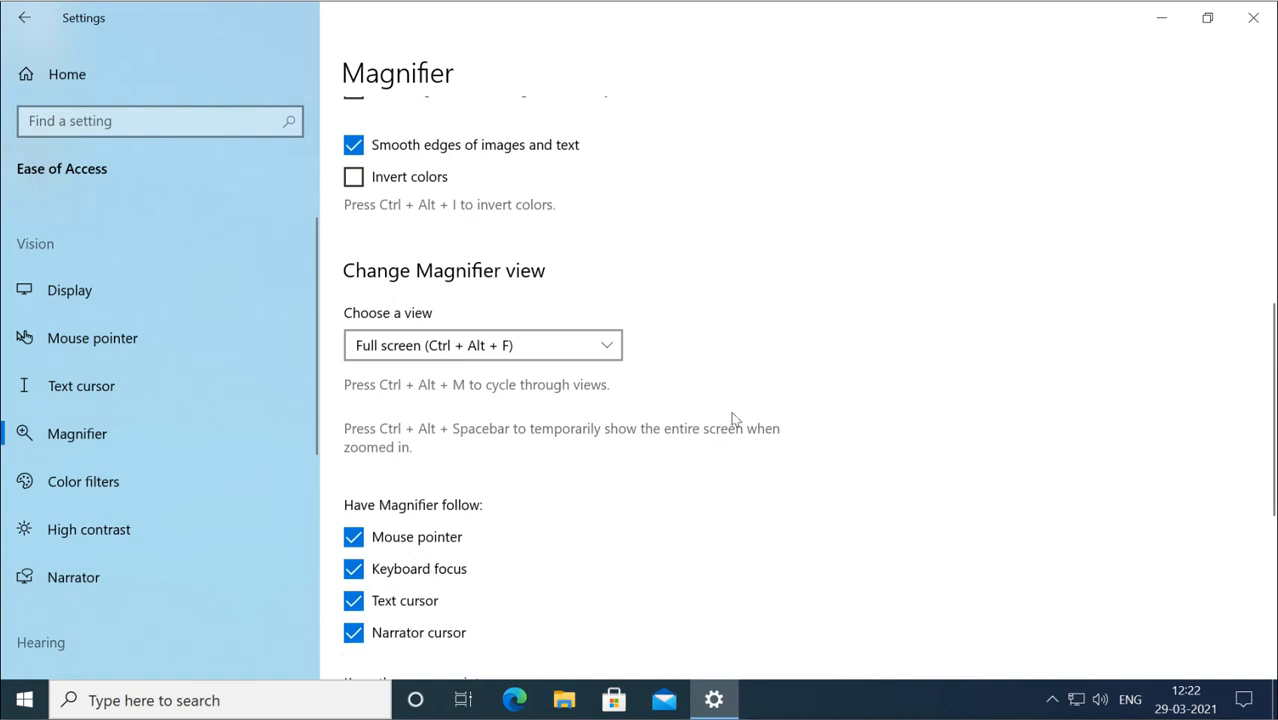
pyautogui.scroll(5, 732, 418)
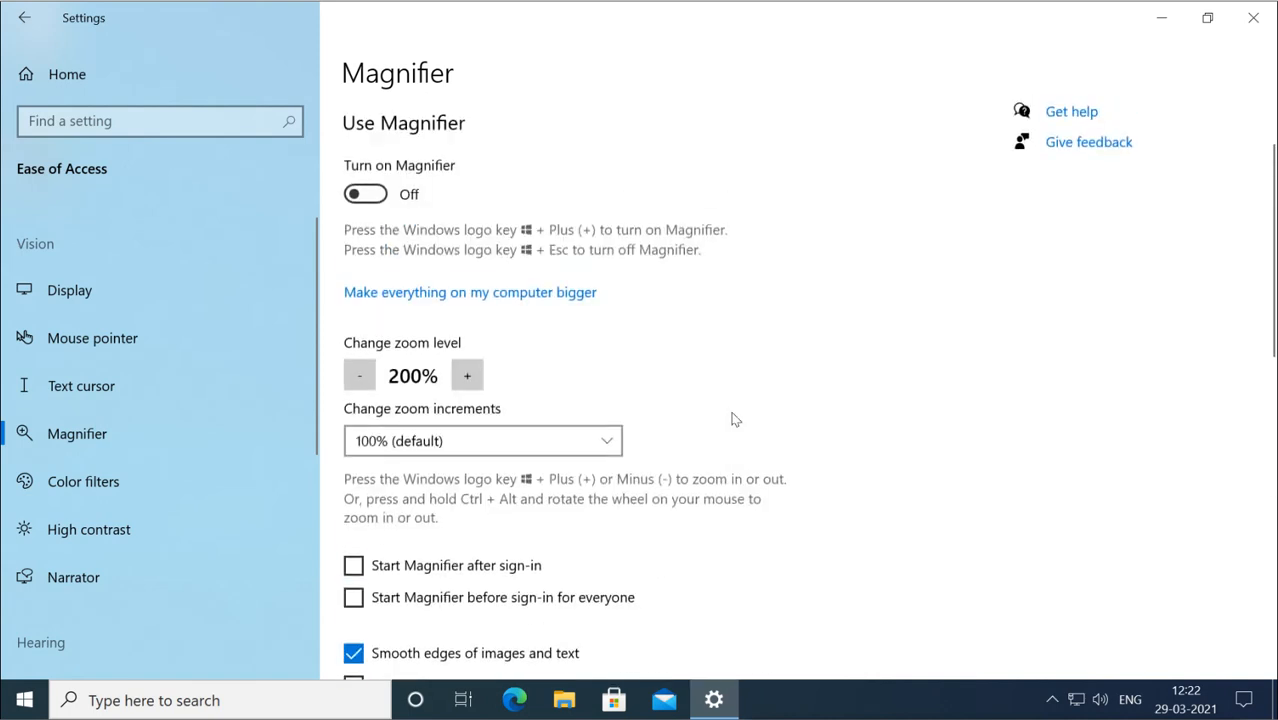
pyautogui.click(380, 197)
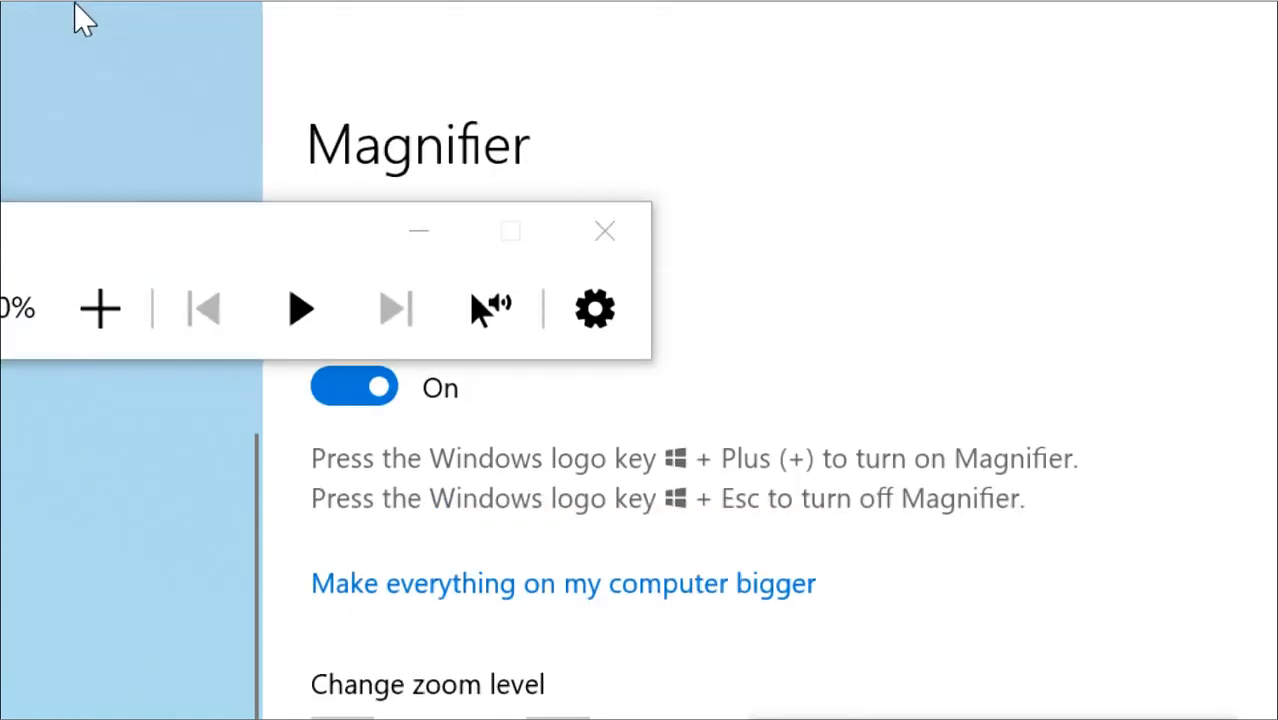
# Move the Magnifier window clear, switch the zoom between 100% and 200%, leave it at 100%, and close Magnifier
pyautogui.moveTo(214, 230); pyautogui.dragTo(652, 234)
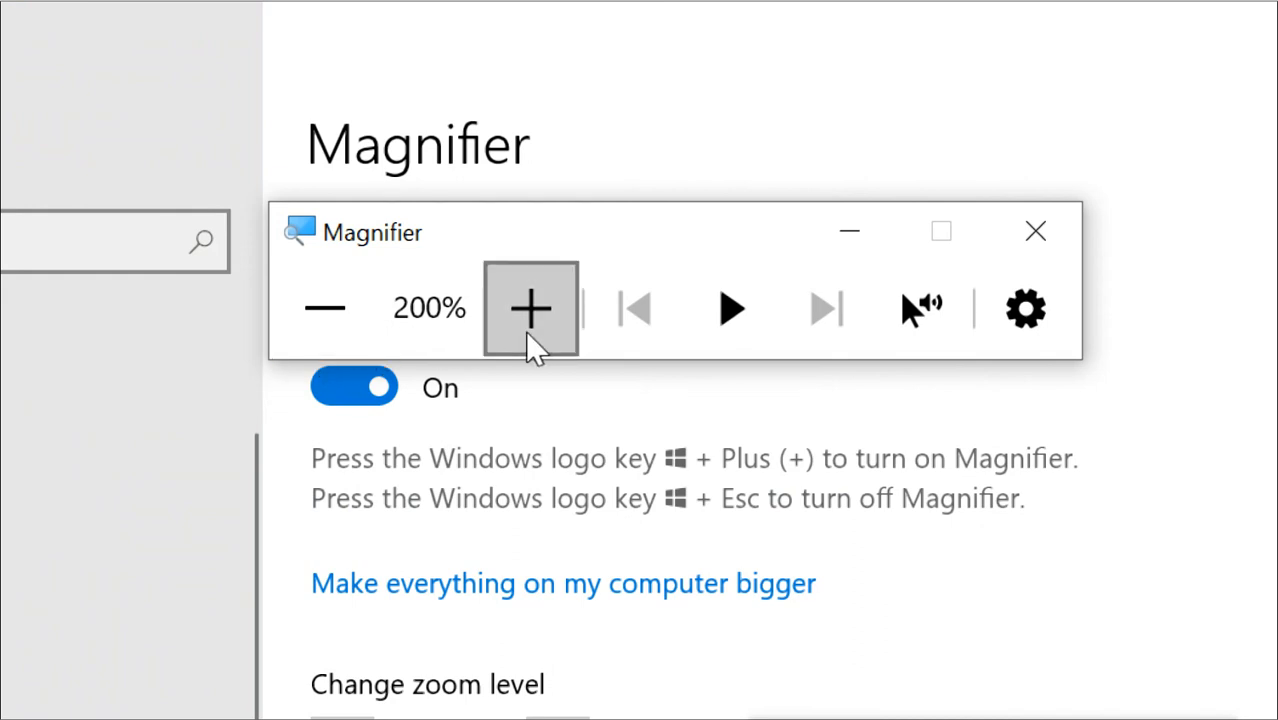
pyautogui.click(292, 322)
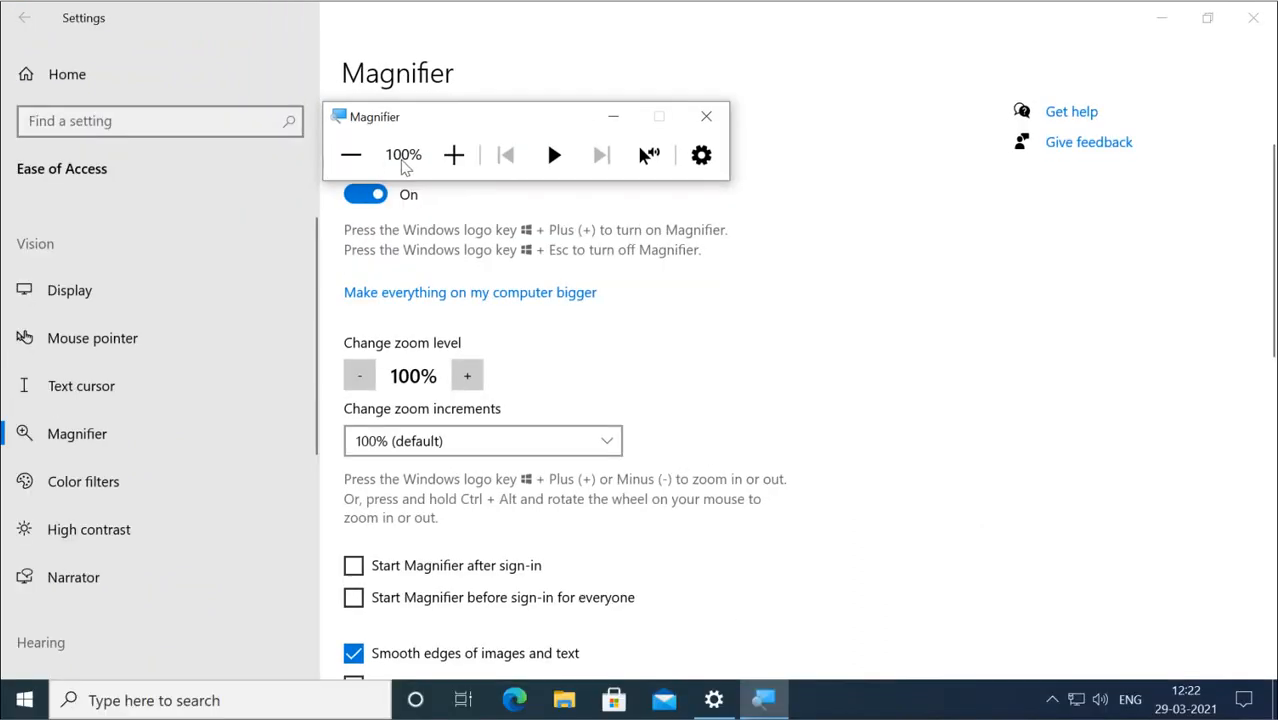
pyautogui.click(448, 163)
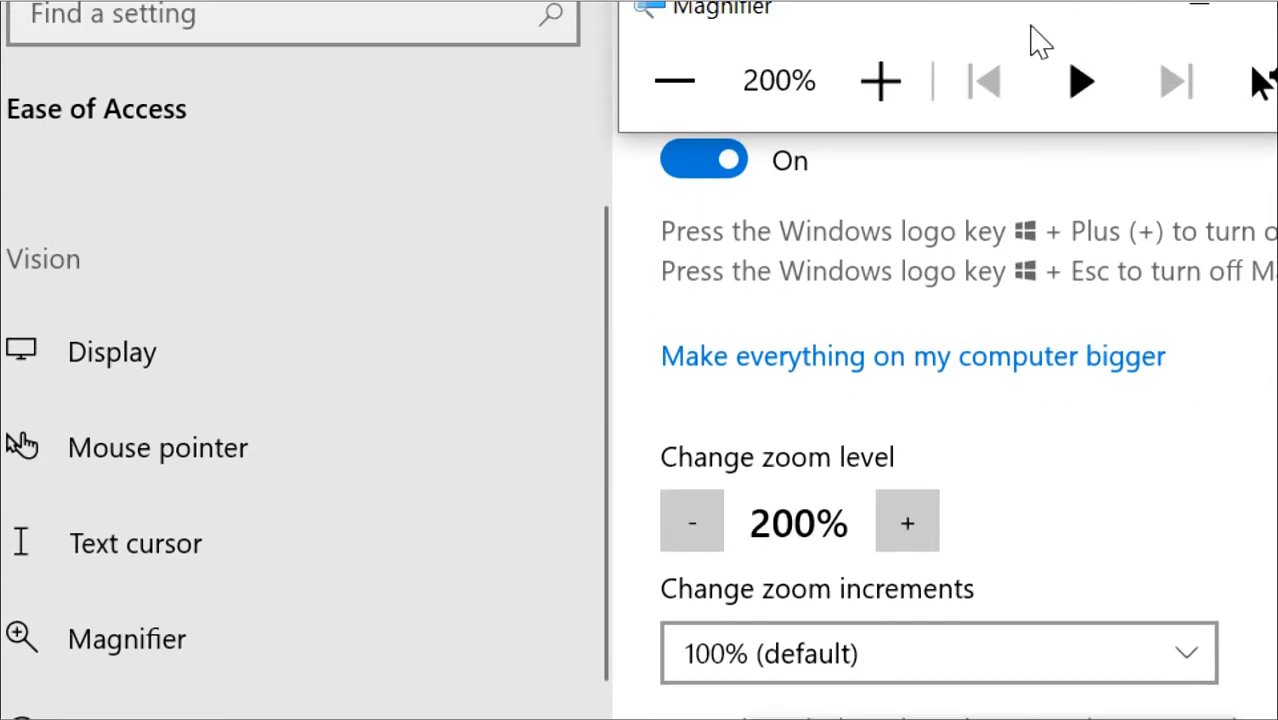
pyautogui.click(665, 85)
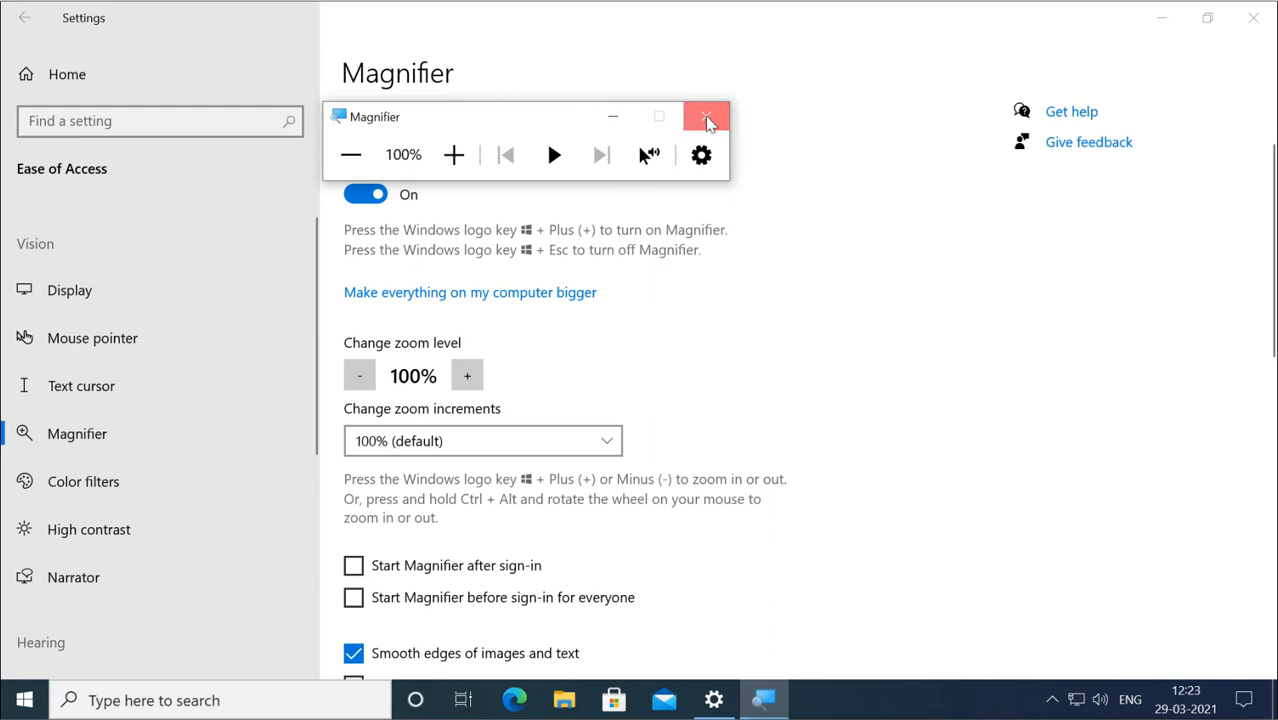
pyautogui.click(706, 116)
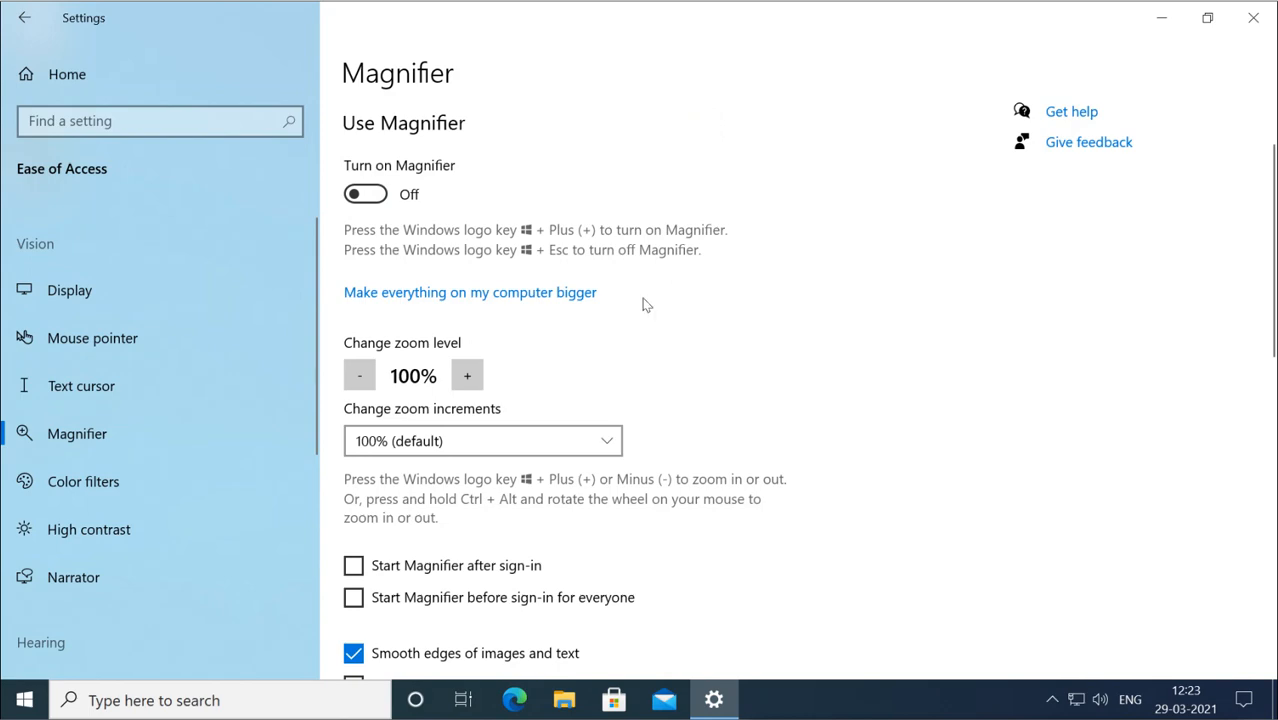
# Look through the remaining Magnifier options for view, following, pointer and cursor position, and reading
pyautogui.scroll(-4, 642, 306)
pyautogui.scroll(3, 630, 308)
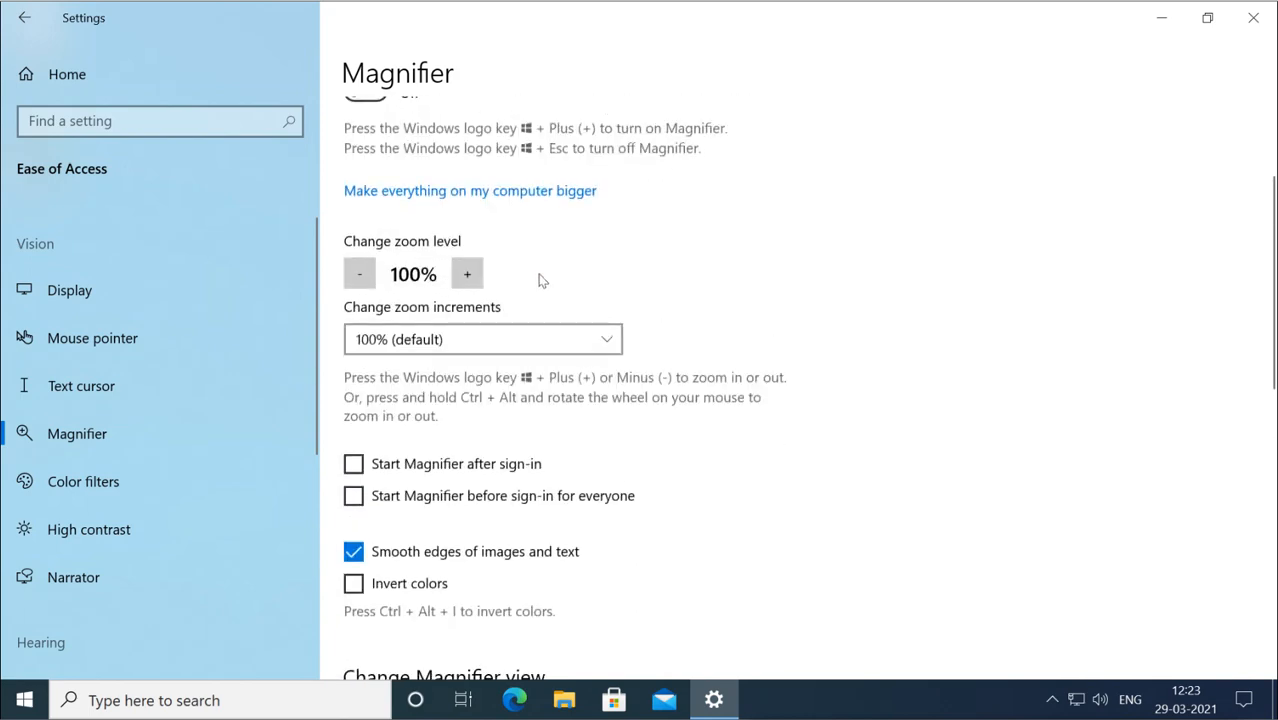
pyautogui.scroll(-5, 539, 280)
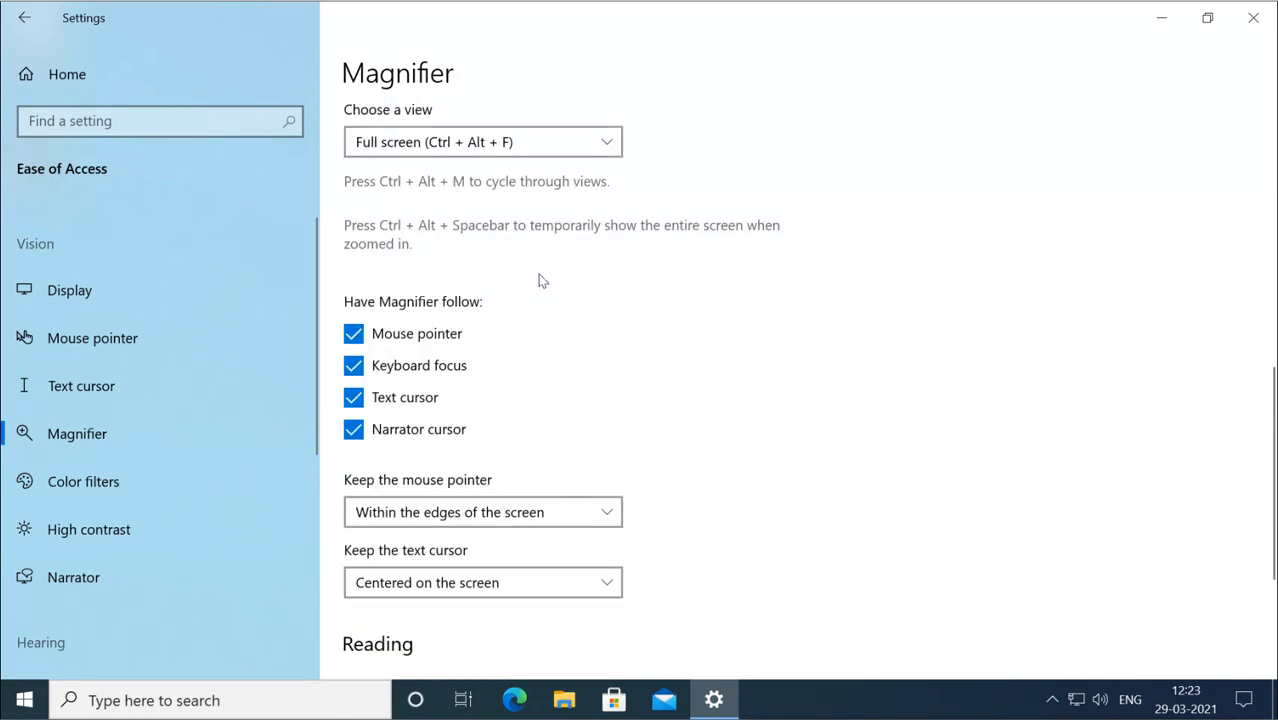
pyautogui.scroll(-3, 539, 280)
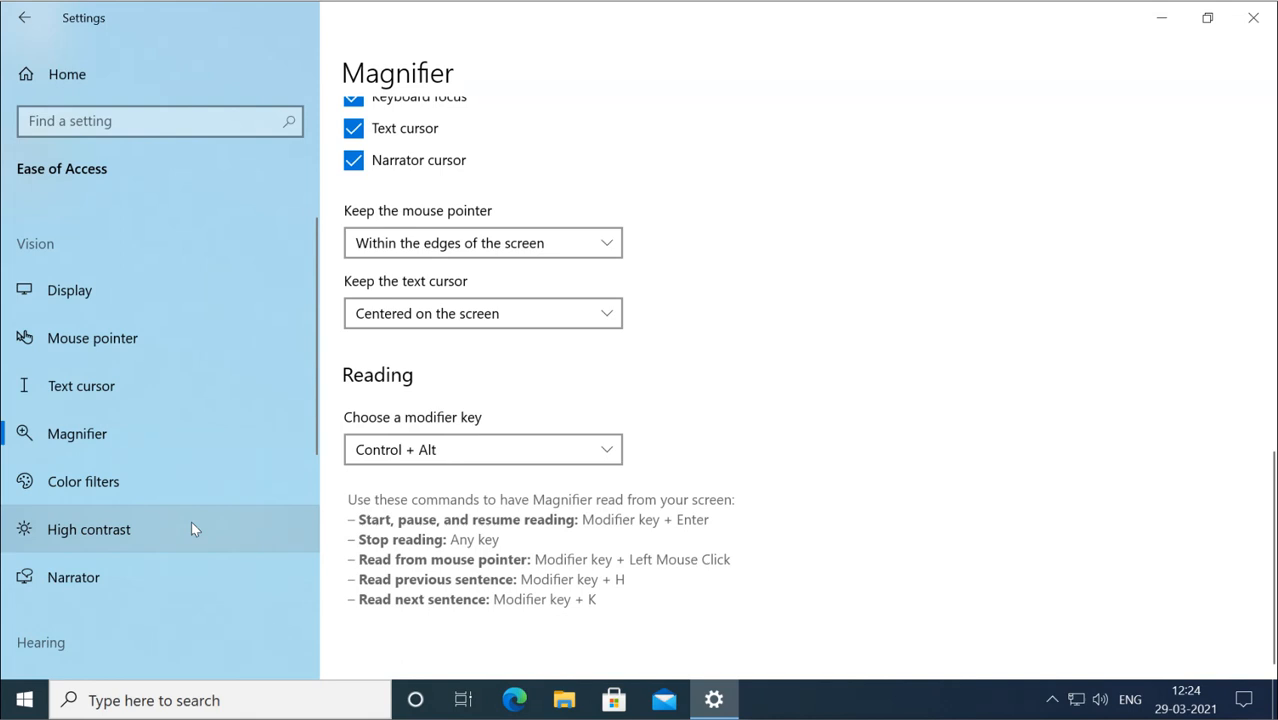
# Open the Color filters page of Ease of Access, review its options, and turn on color filters
pyautogui.click(86, 484)
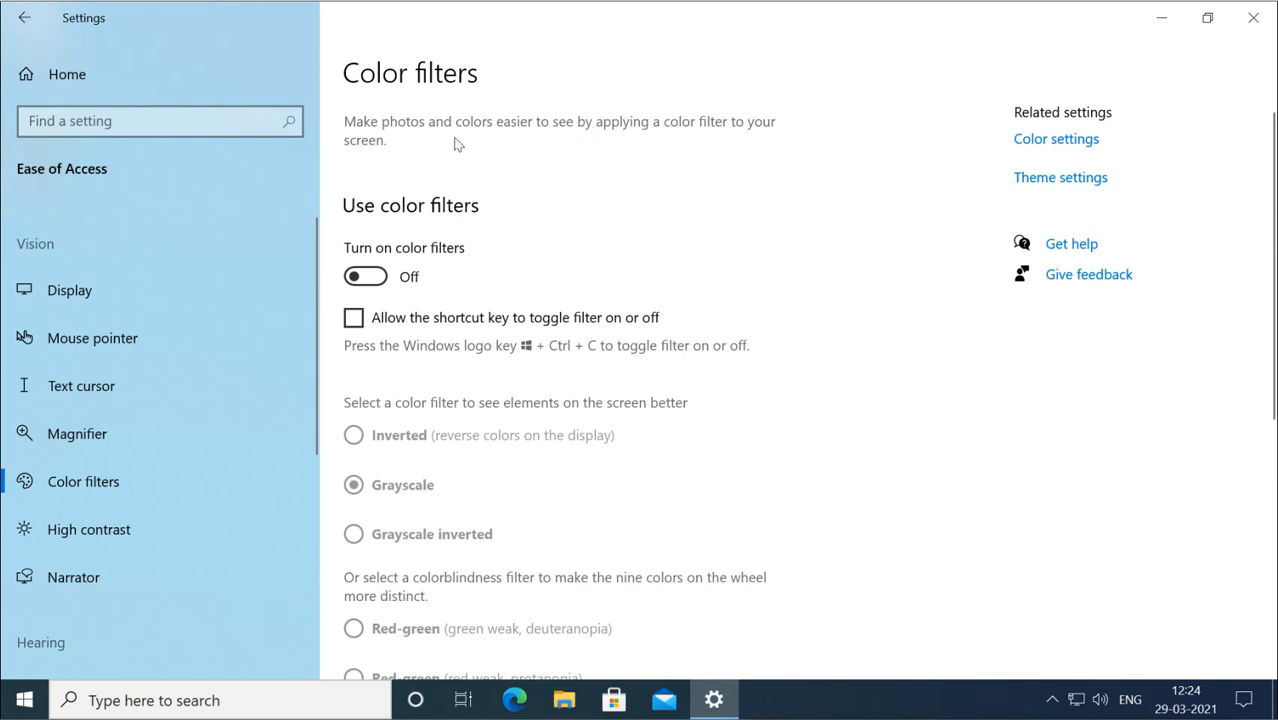
pyautogui.scroll(-2, 492, 182)
pyautogui.scroll(2, 492, 182)
pyautogui.scroll(-2, 616, 373)
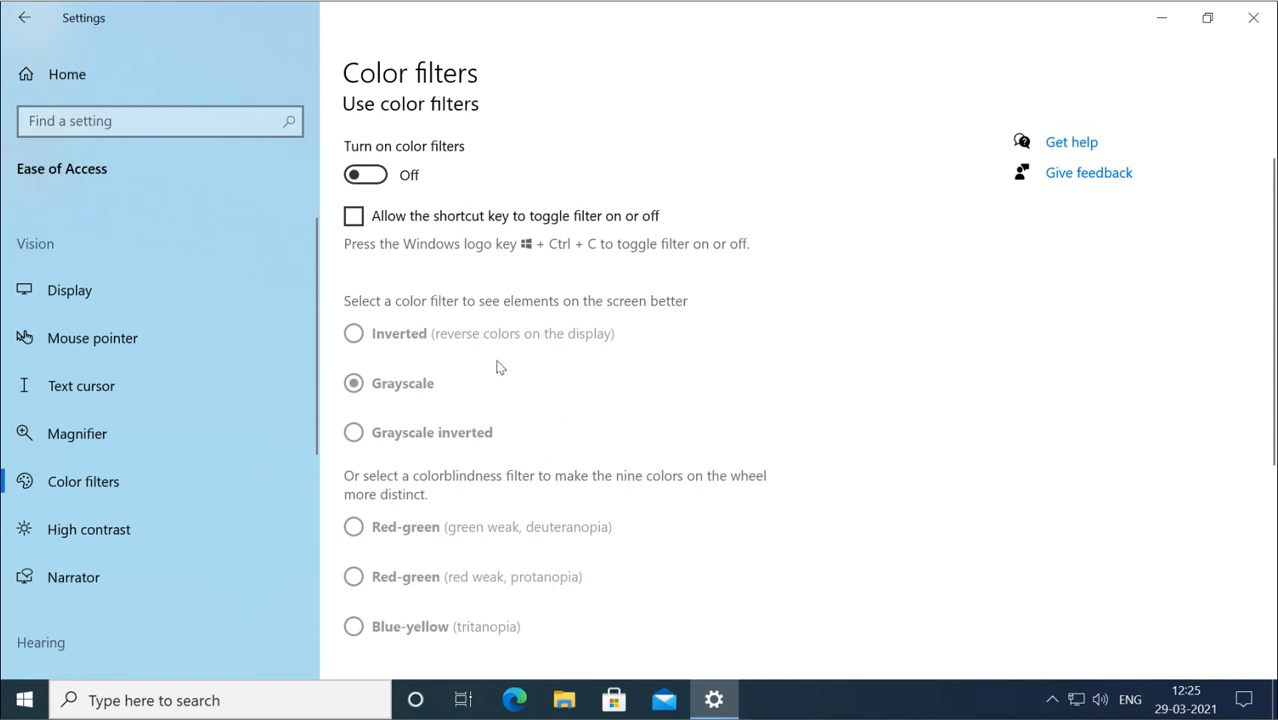
pyautogui.click(381, 175)
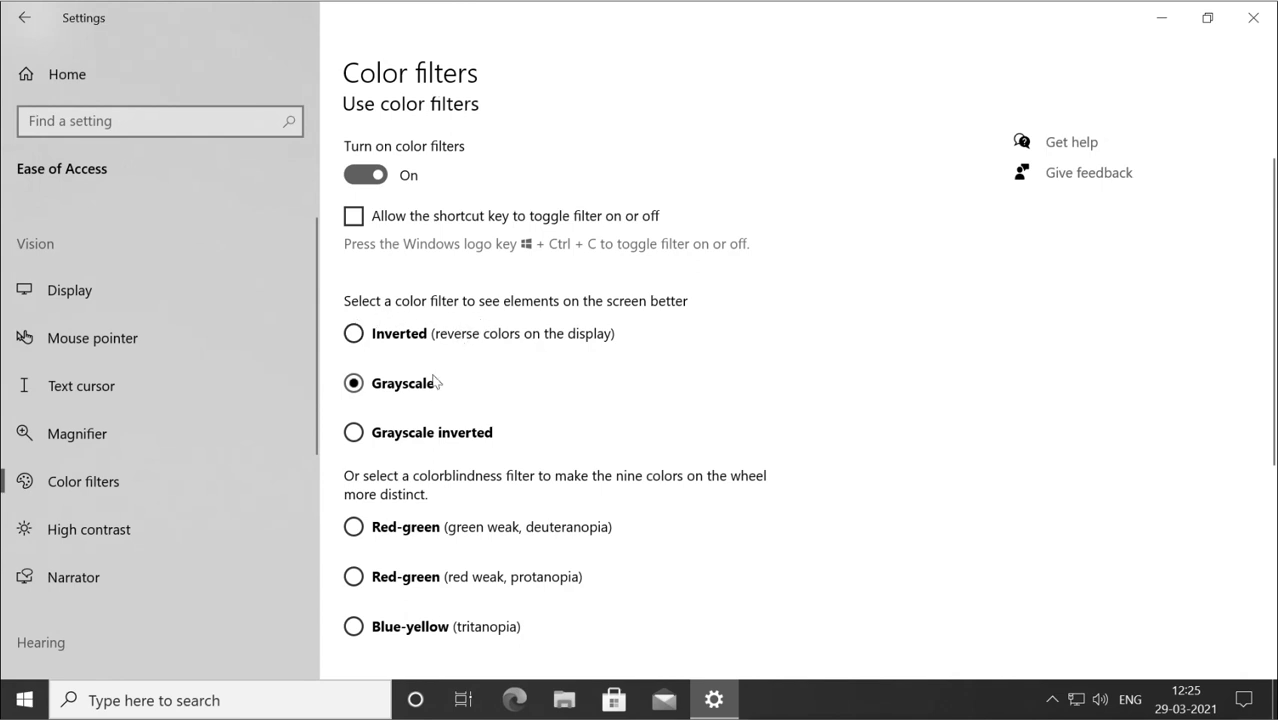
# Try the Inverted and Grayscale inverted color filters, and return to Grayscale
pyautogui.click(355, 335)
pyautogui.click(354, 432)
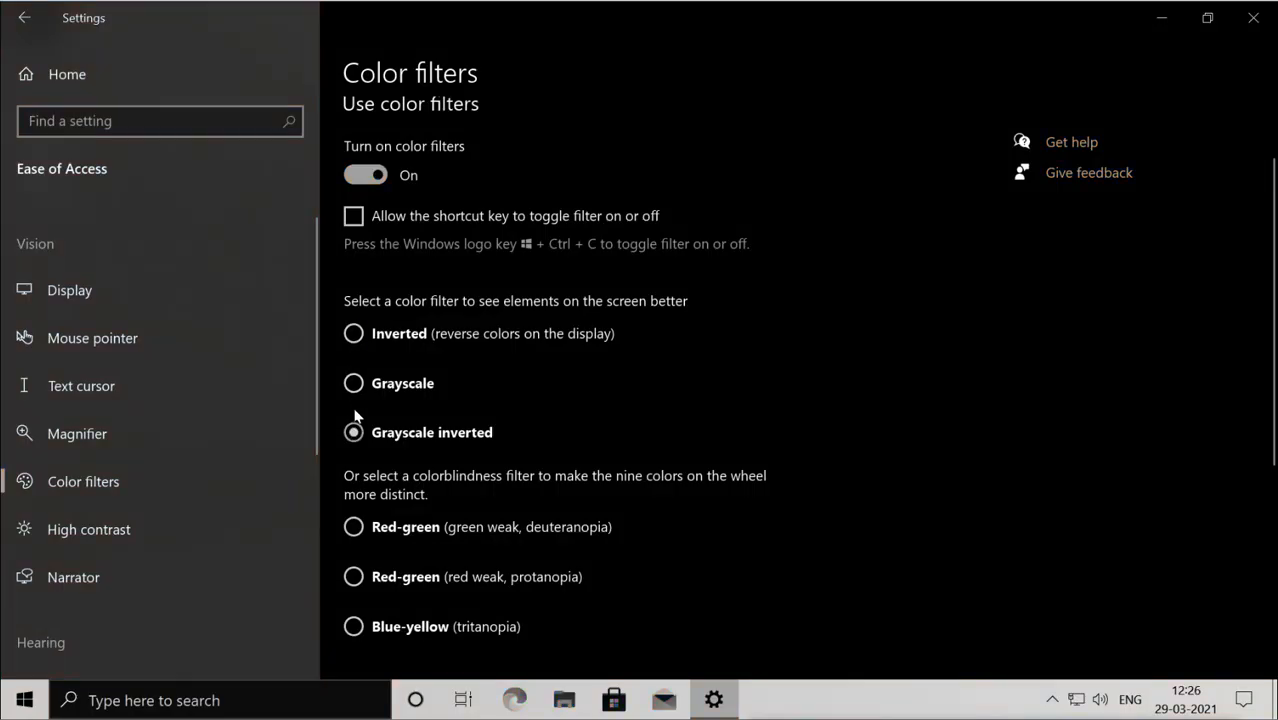
pyautogui.click(355, 384)
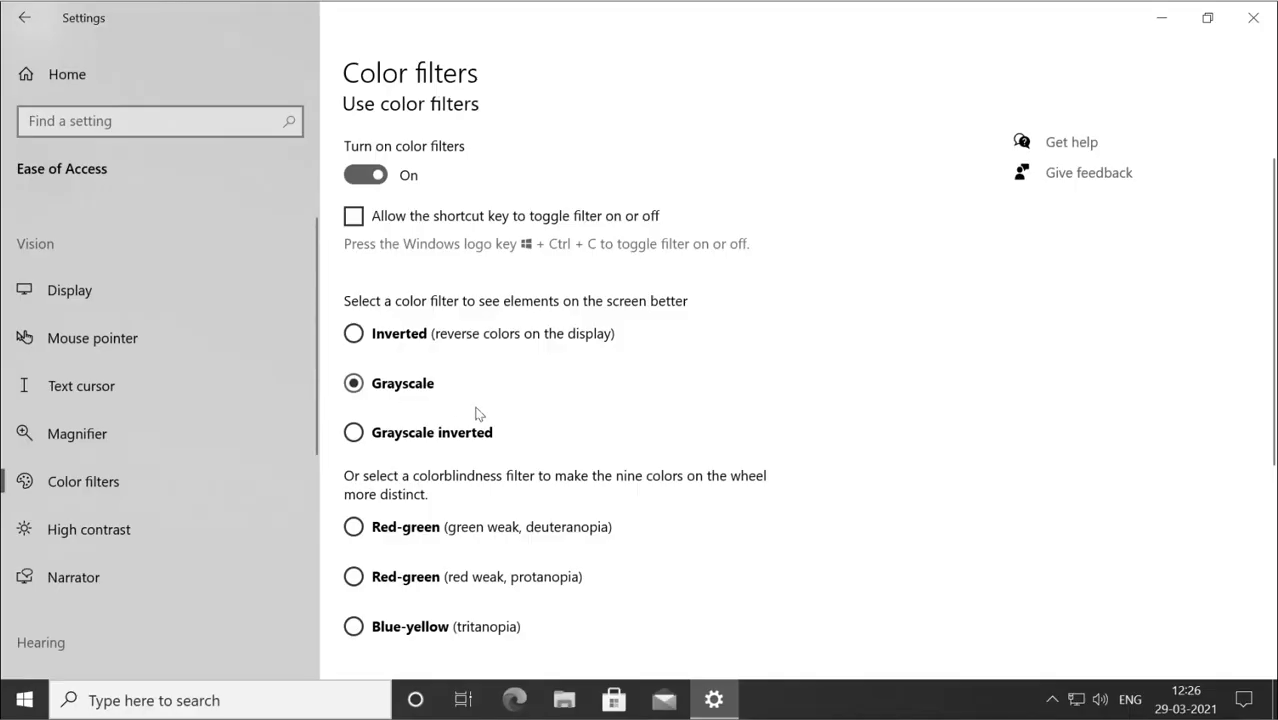
# Try the Blue-yellow (tritanopia) and Red-green (protanopia) filters, and select Red-green (green weak, deuteranopia)
pyautogui.scroll(-3, 476, 413)
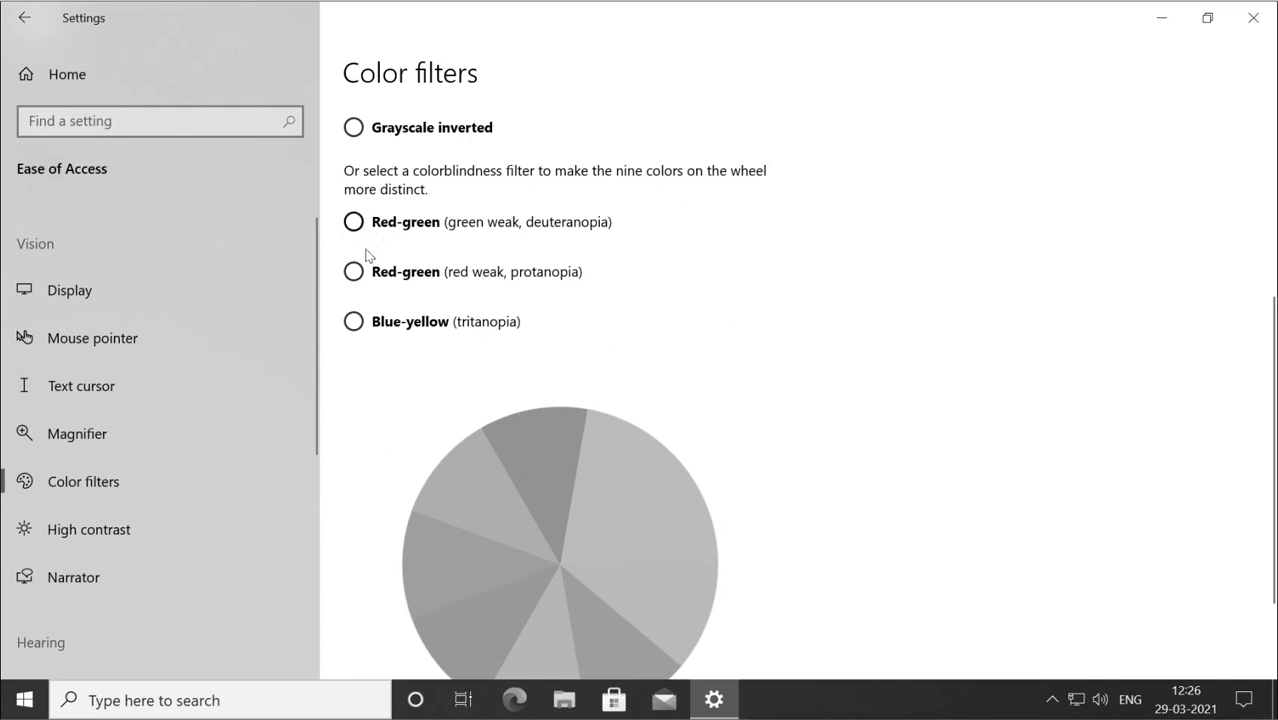
pyautogui.click(355, 322)
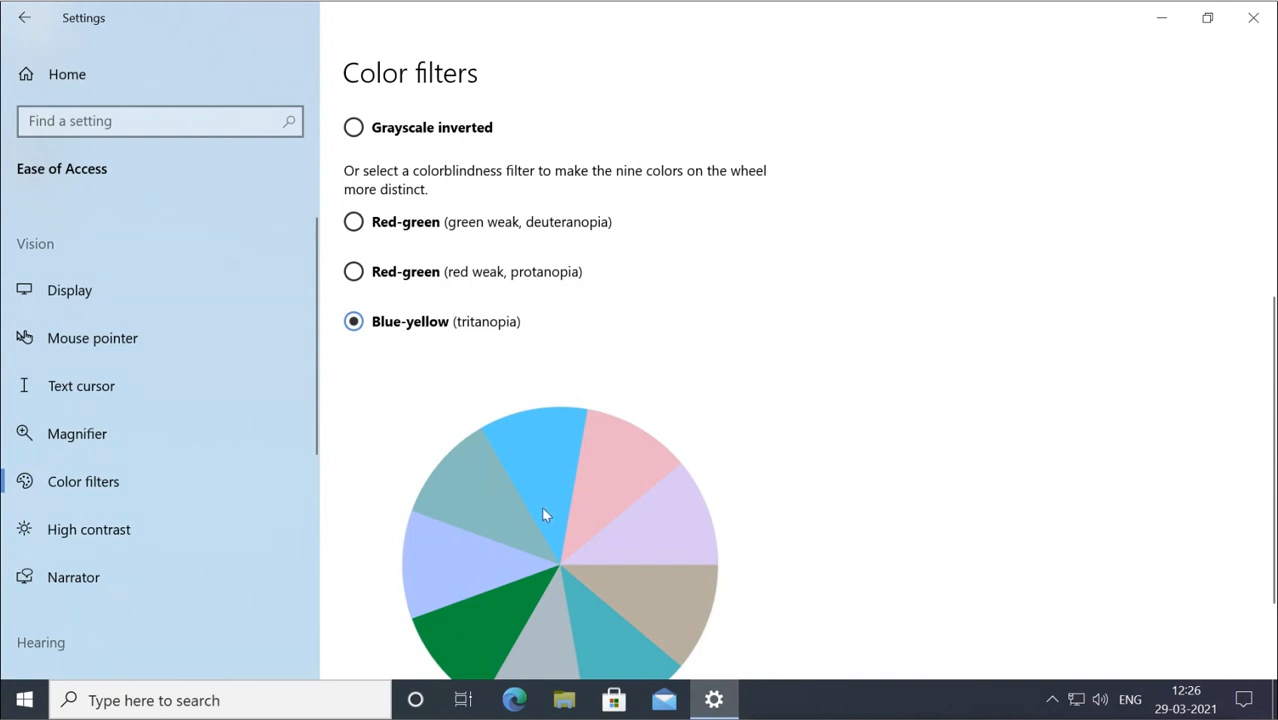
pyautogui.click(355, 272)
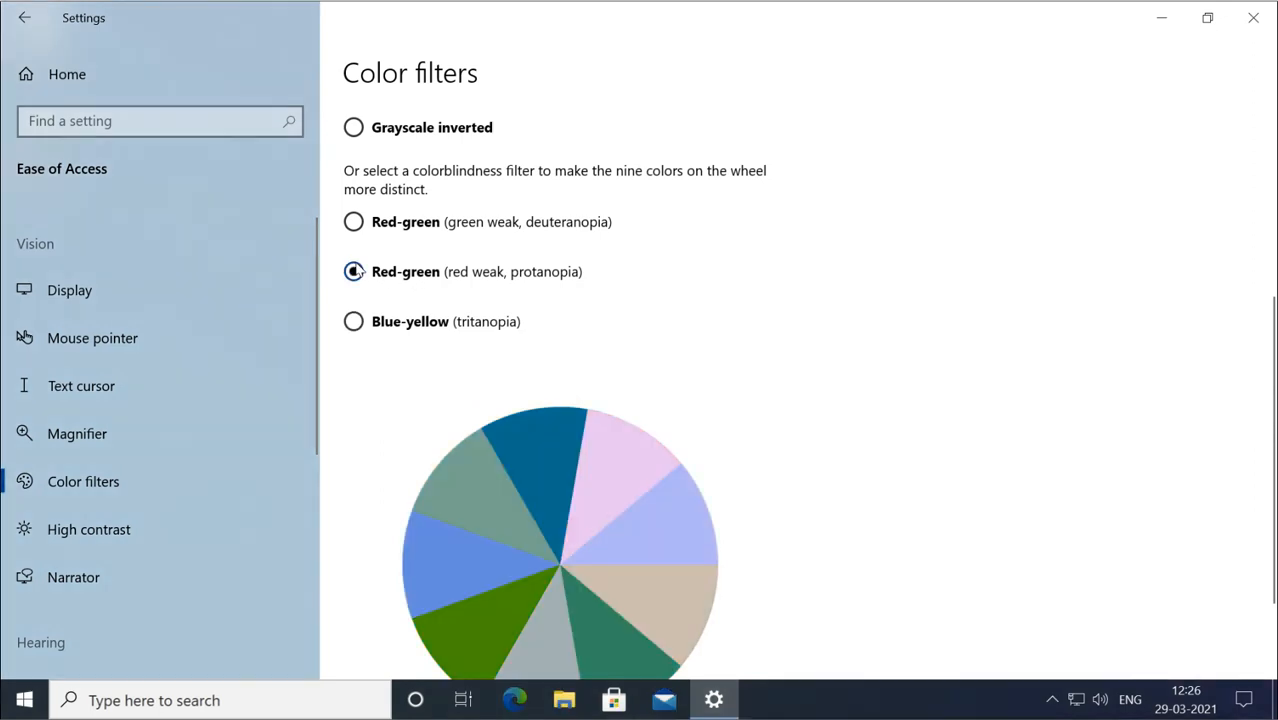
pyautogui.click(354, 222)
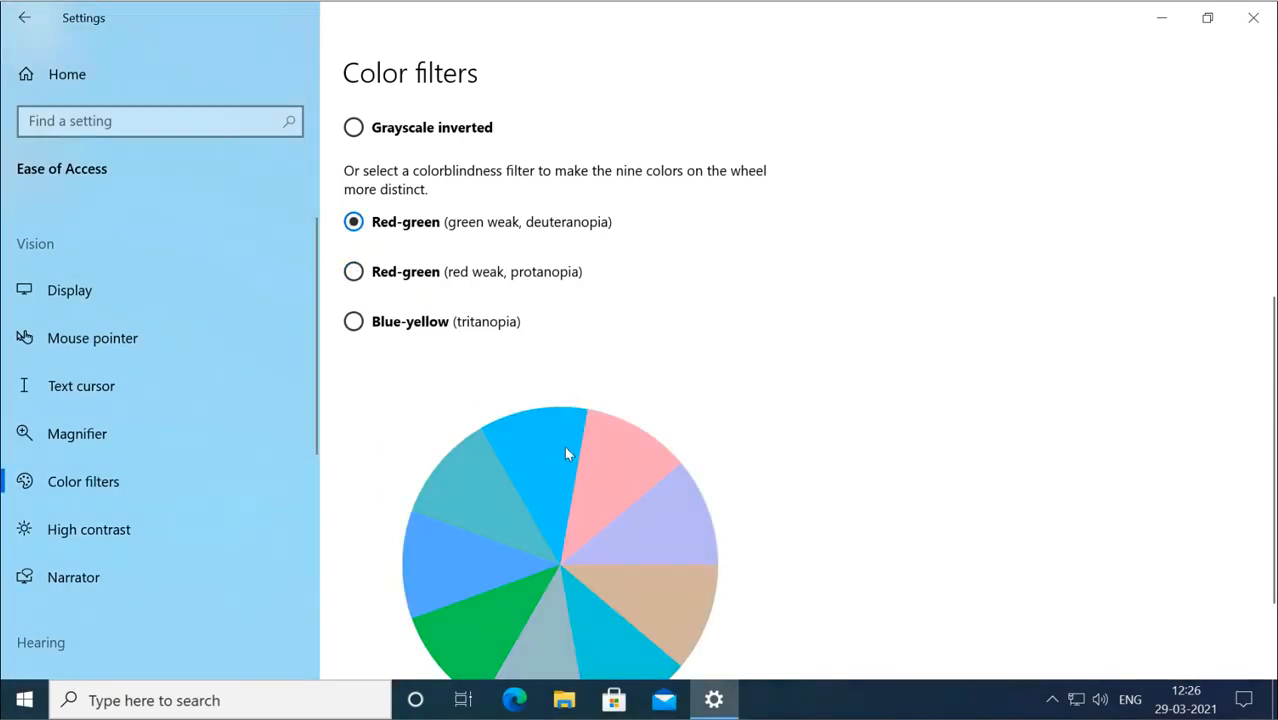
# Look over the color wheel with the selected filter, and turn color filters off
pyautogui.scroll(-2, 565, 453)
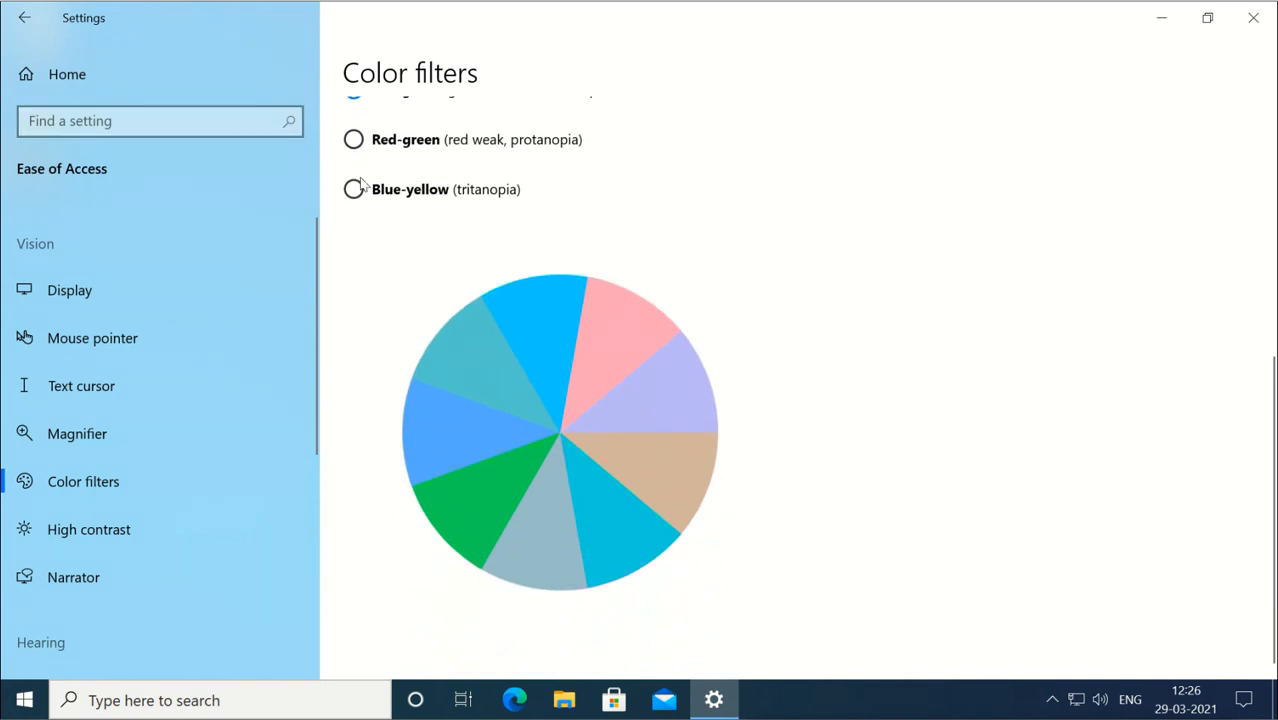
pyautogui.scroll(6, 491, 394)
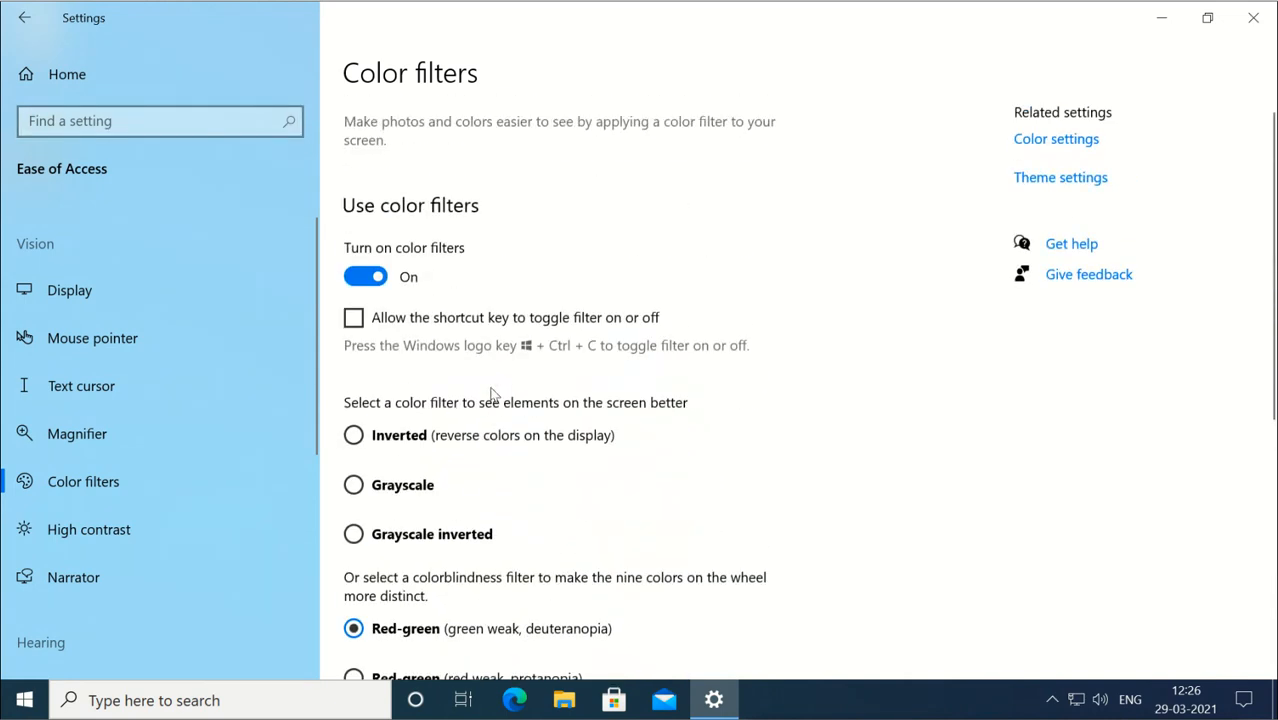
pyautogui.click(358, 282)
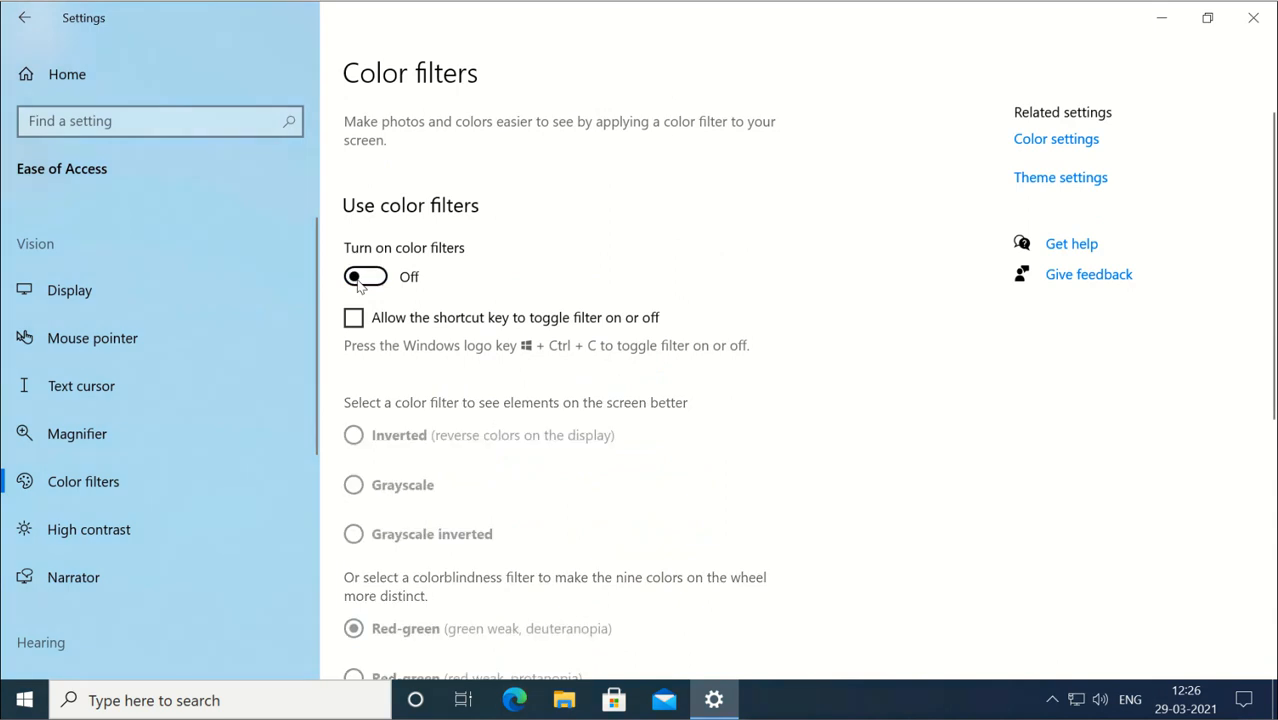
pyautogui.scroll(-2, 358, 282)
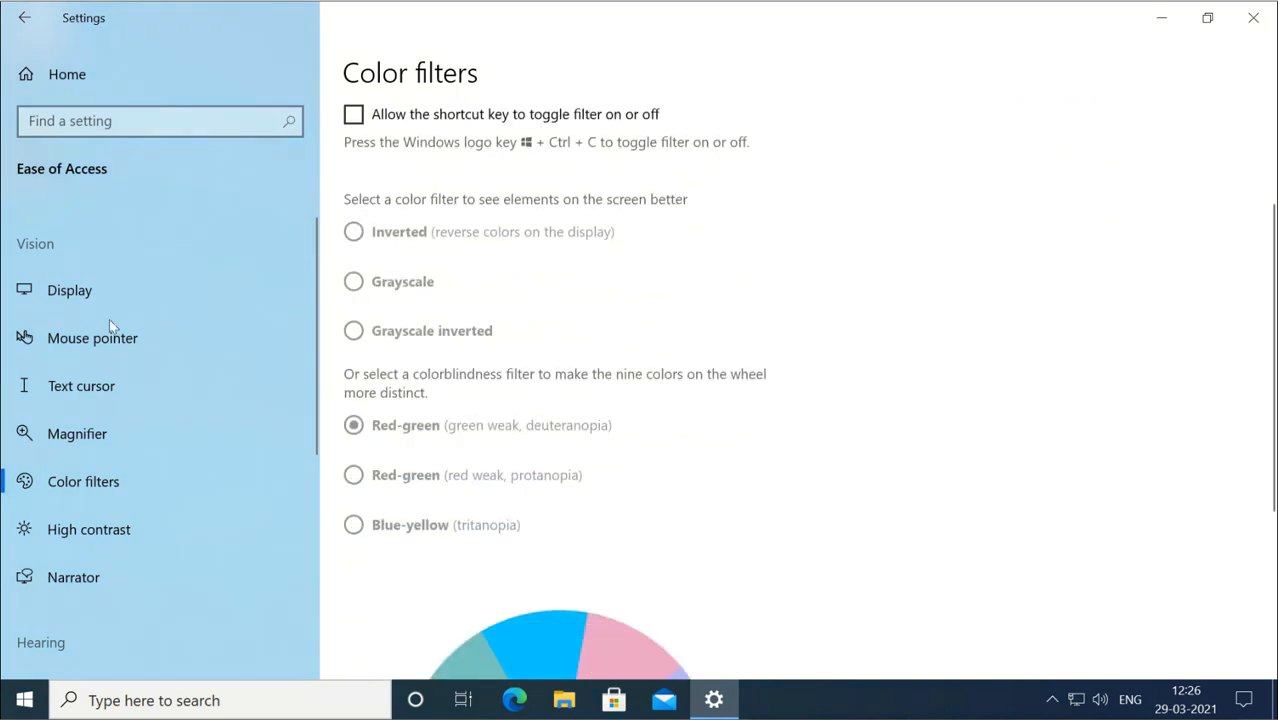
# Open the High contrast page of Ease of Access and look through its theme and color options
pyautogui.scroll(-3, 46, 425)
pyautogui.scroll(3, 46, 425)
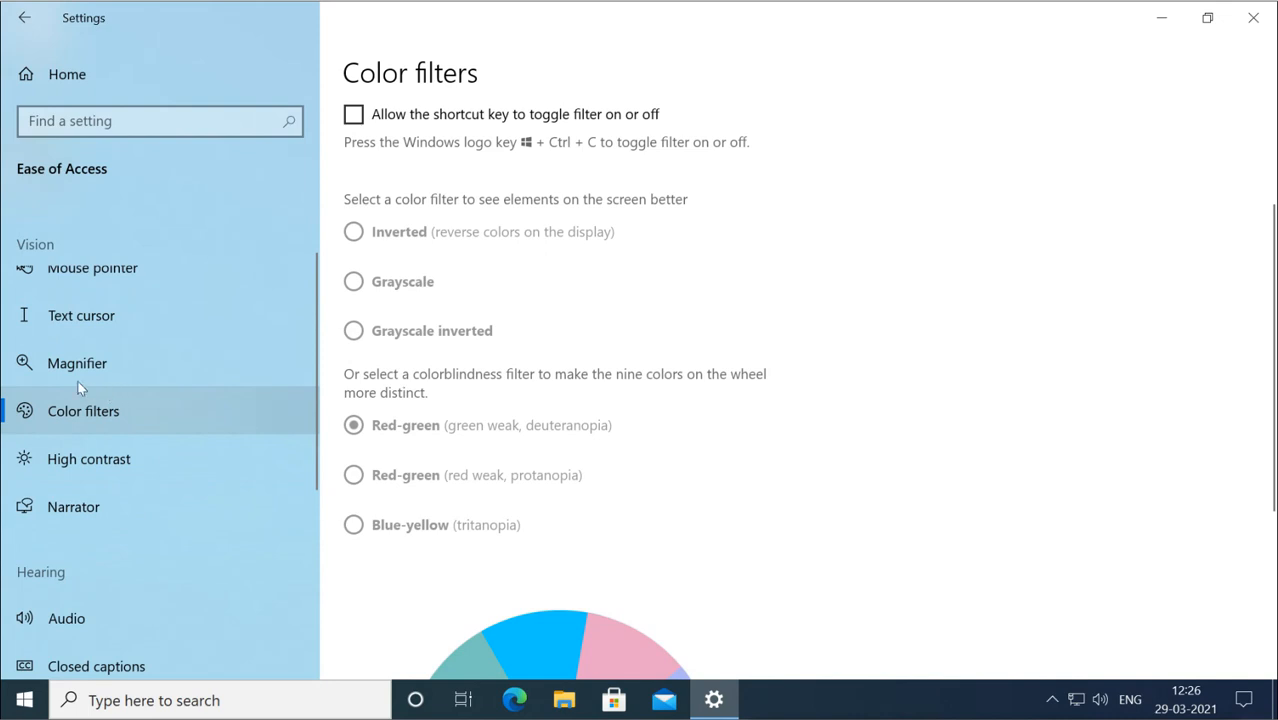
pyautogui.click(100, 465)
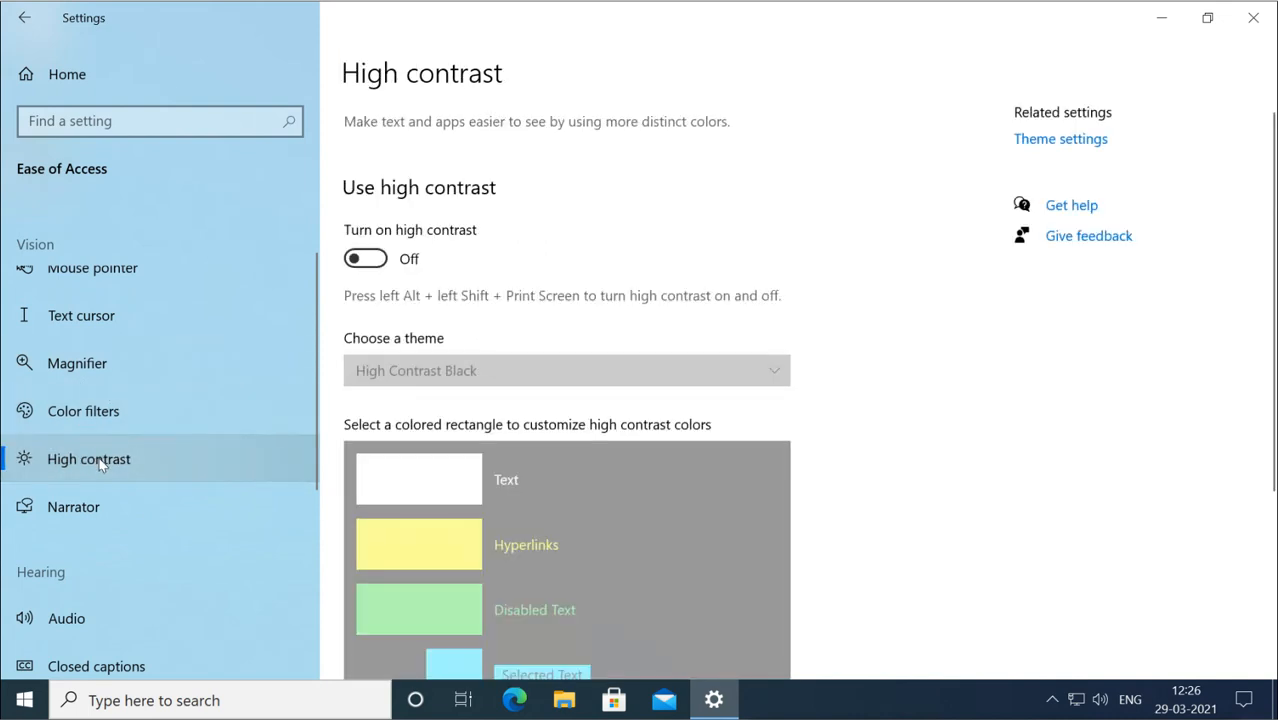
pyautogui.scroll(-2, 561, 490)
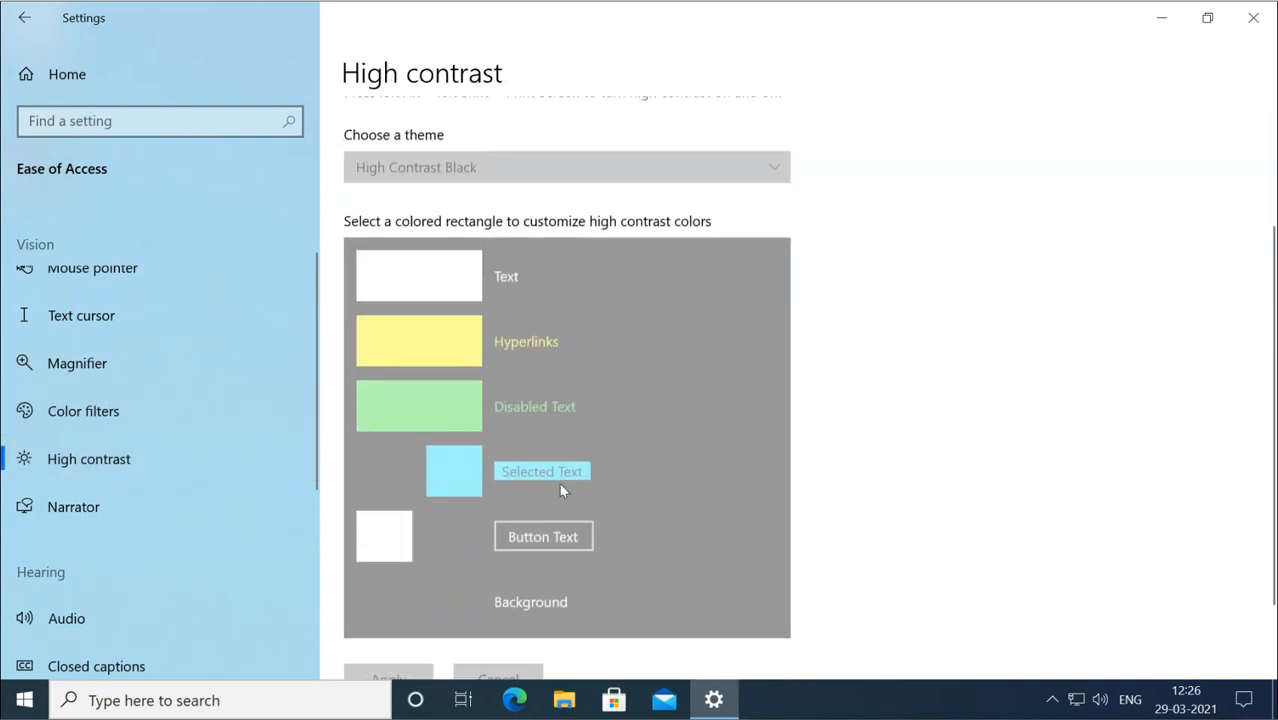
pyautogui.scroll(2, 559, 483)
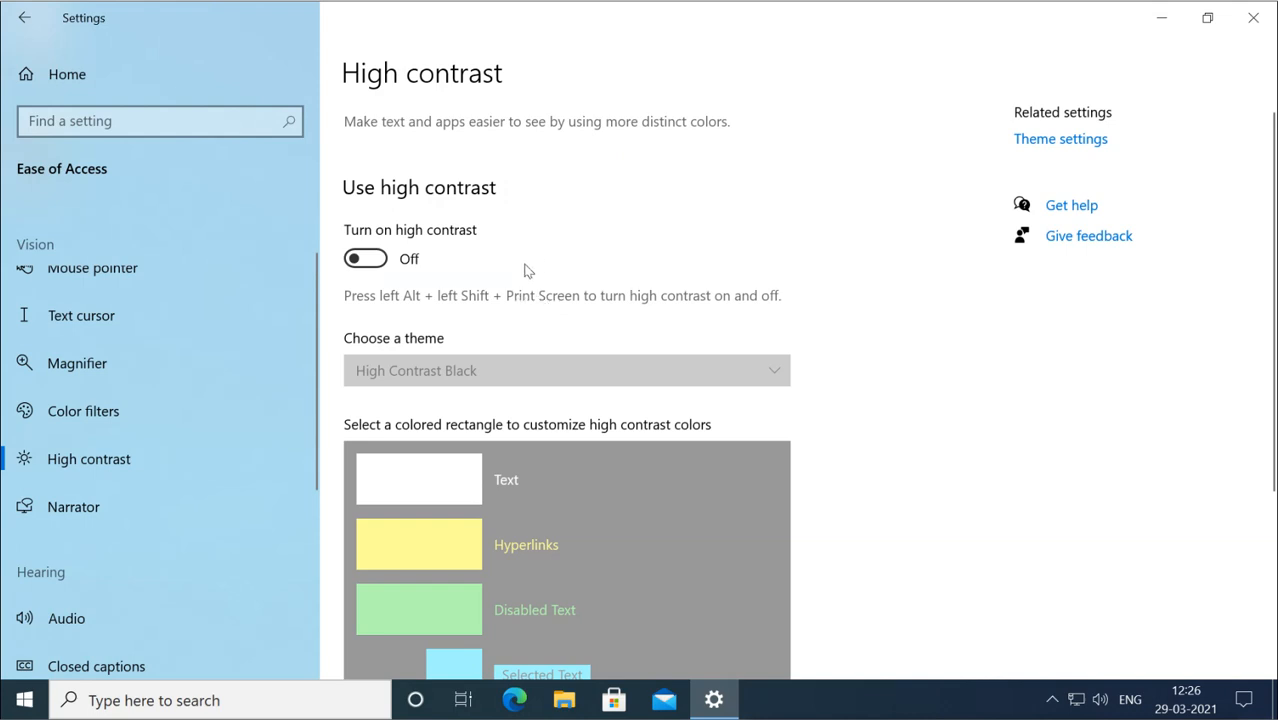
# Turn on high contrast and look over the customizable colors of the High Contrast Black theme
pyautogui.click(376, 262)
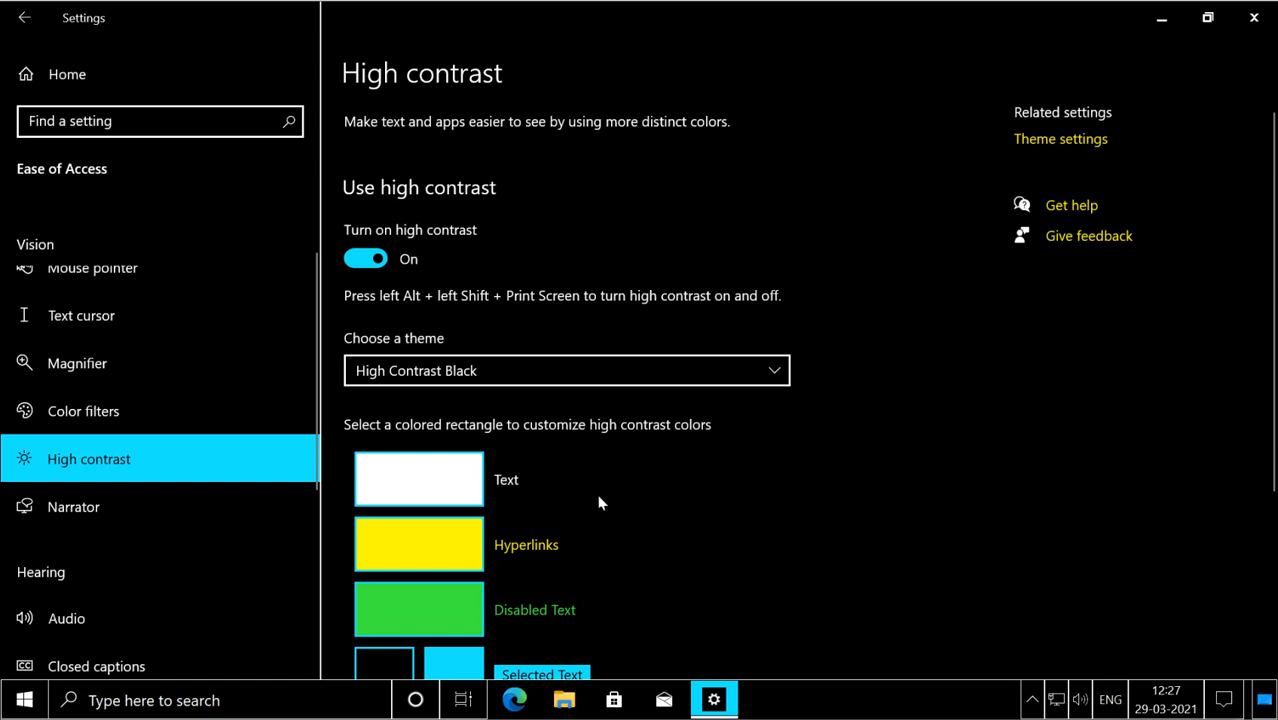
pyautogui.scroll(-1, 600, 502)
pyautogui.scroll(-3, 599, 500)
pyautogui.scroll(4, 599, 500)
# Try the High Contrast #1 theme, and change the theme to High Contrast #2
pyautogui.click(773, 378)
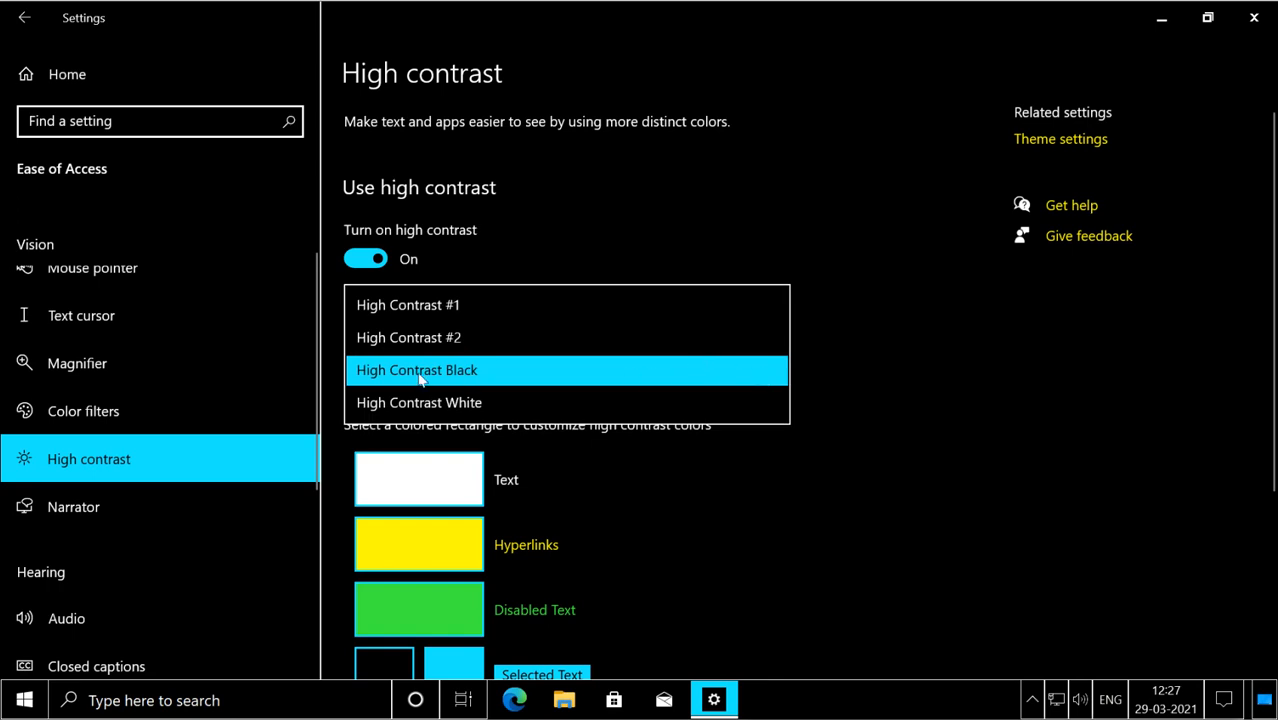
pyautogui.click(420, 308)
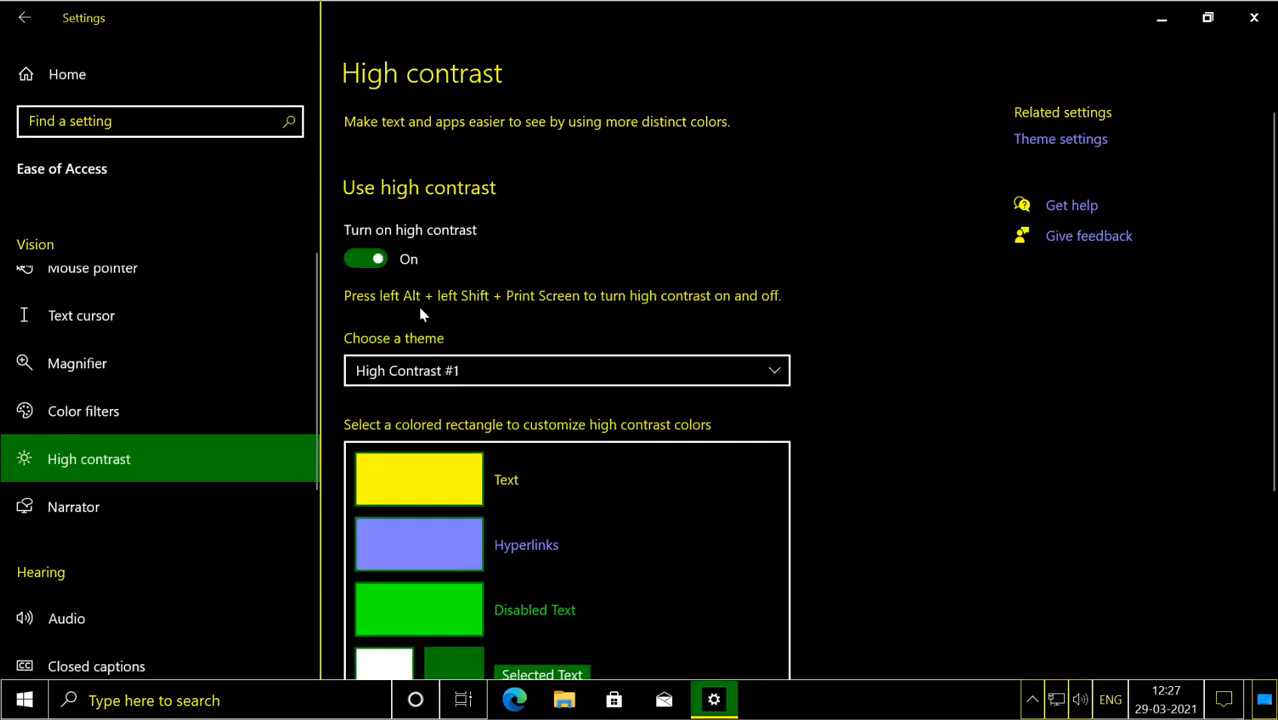
pyautogui.click(776, 373)
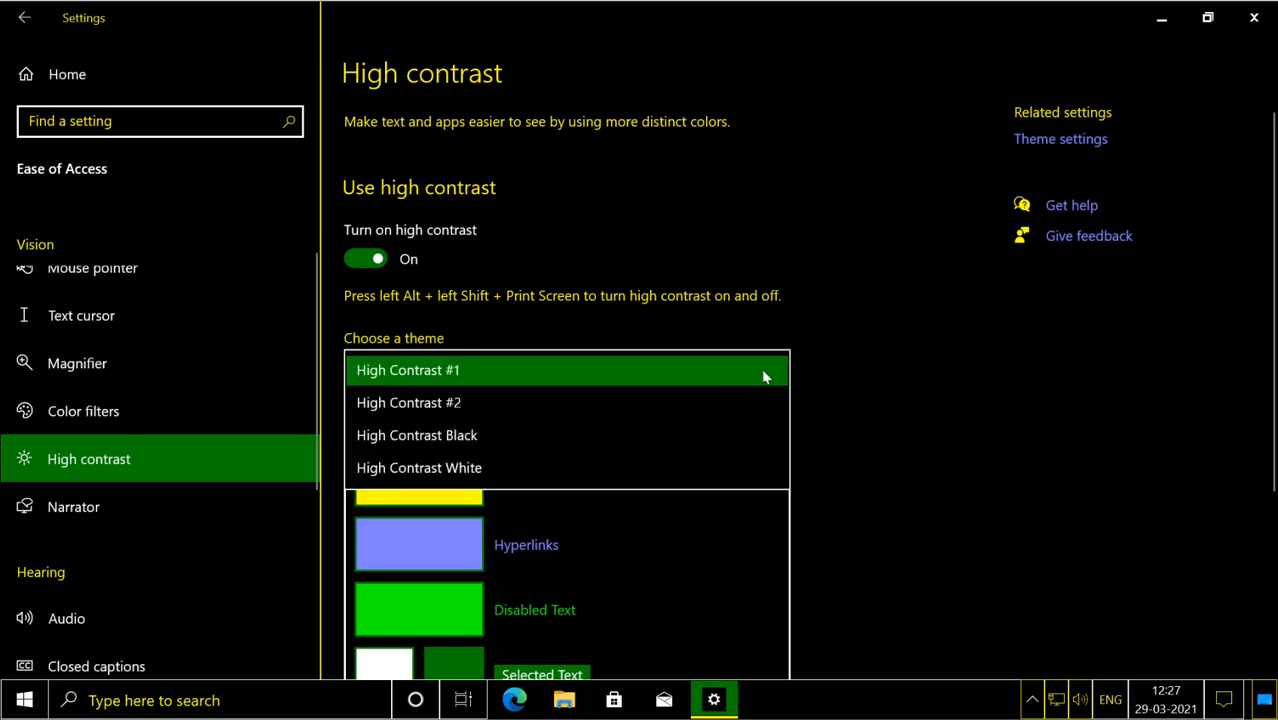
pyautogui.click(477, 404)
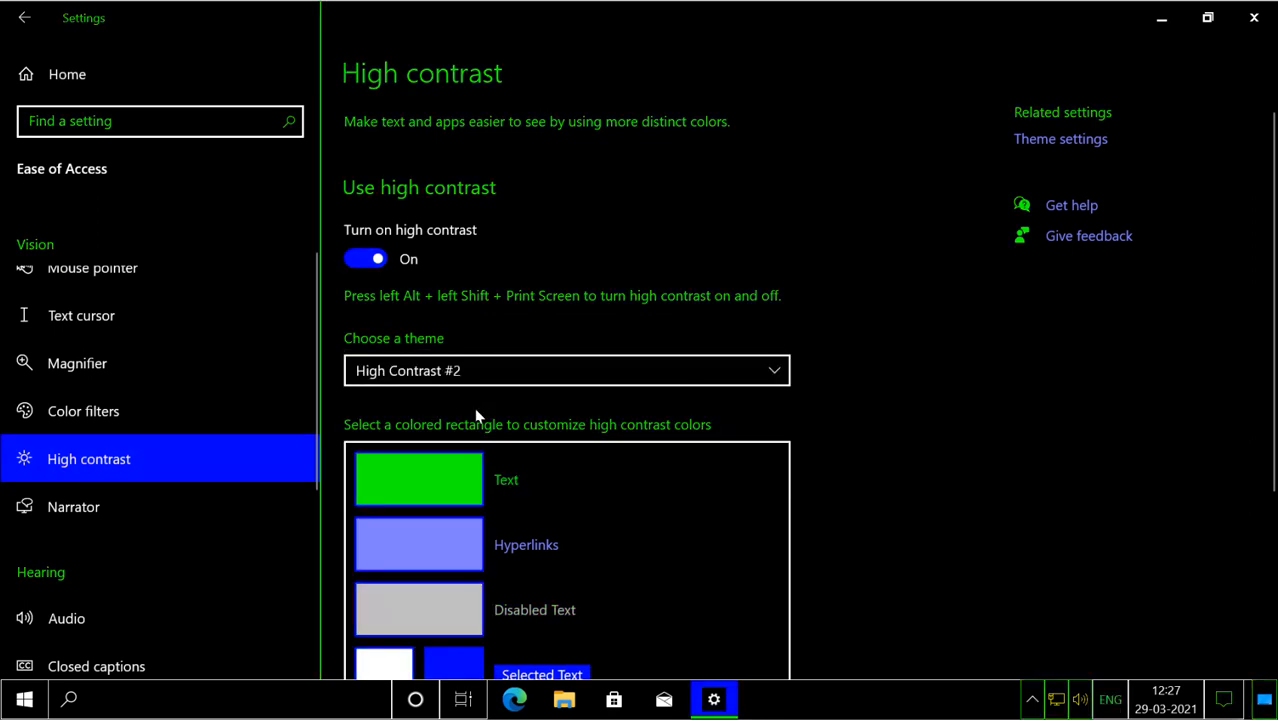
pyautogui.click(776, 373)
pyautogui.click(776, 374)
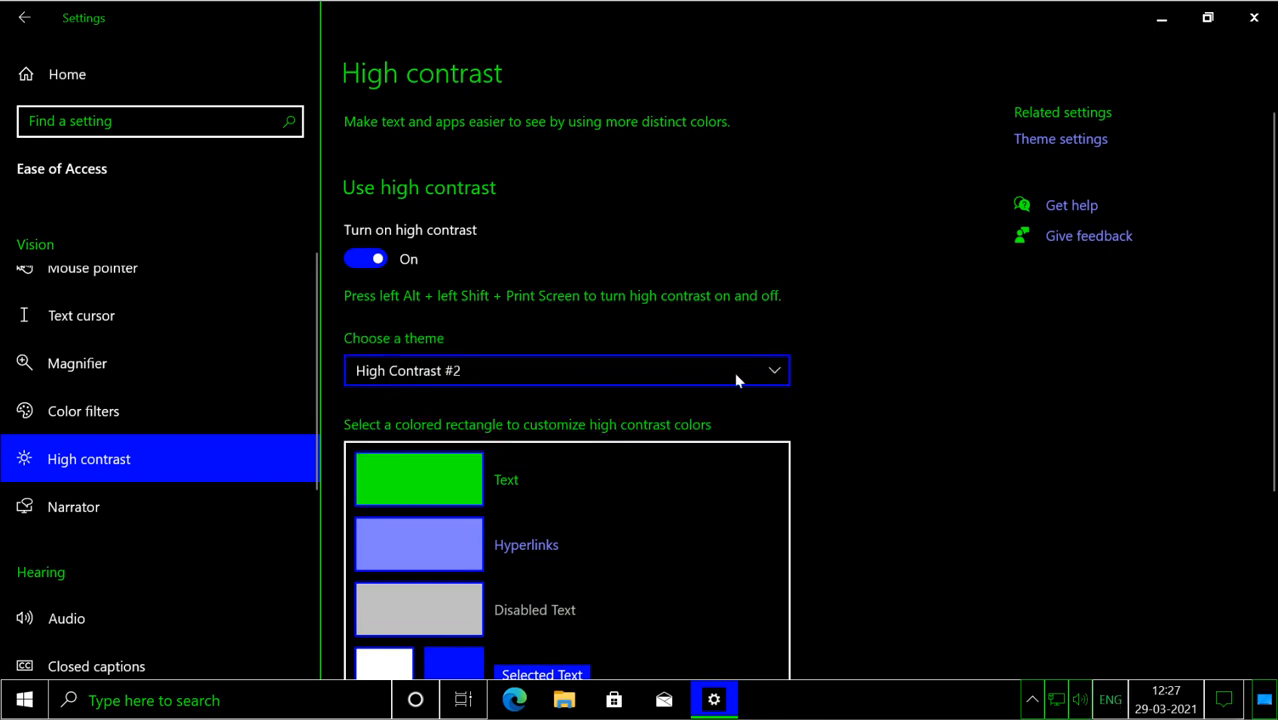
# Change the high contrast theme to High Contrast Black and preview it by opening and closing the Mail app
pyautogui.click(778, 374)
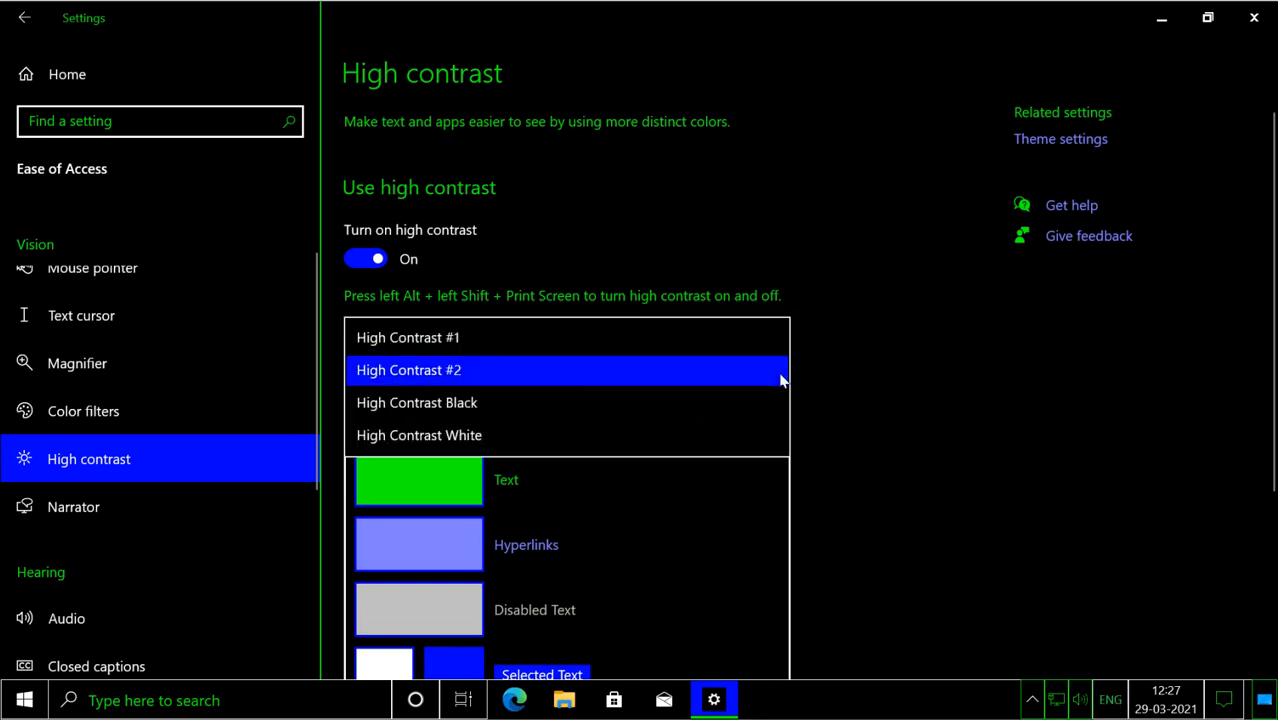
pyautogui.click(531, 411)
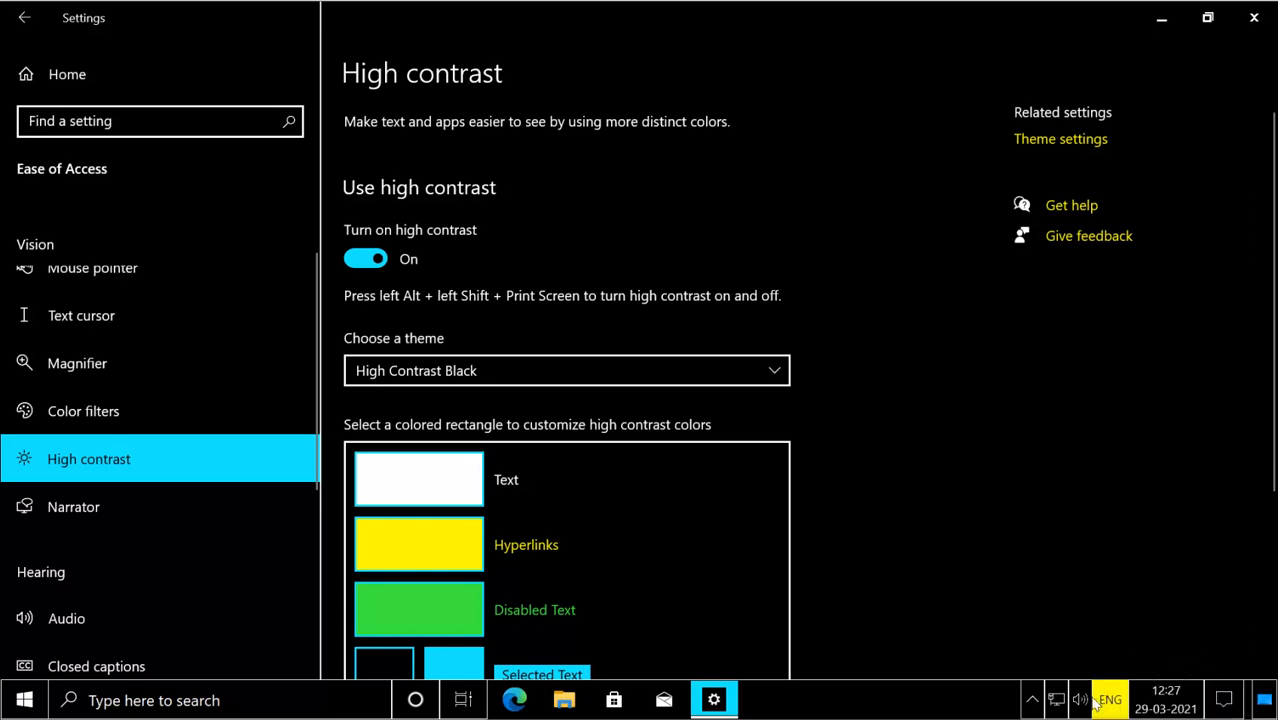
pyautogui.click(663, 700)
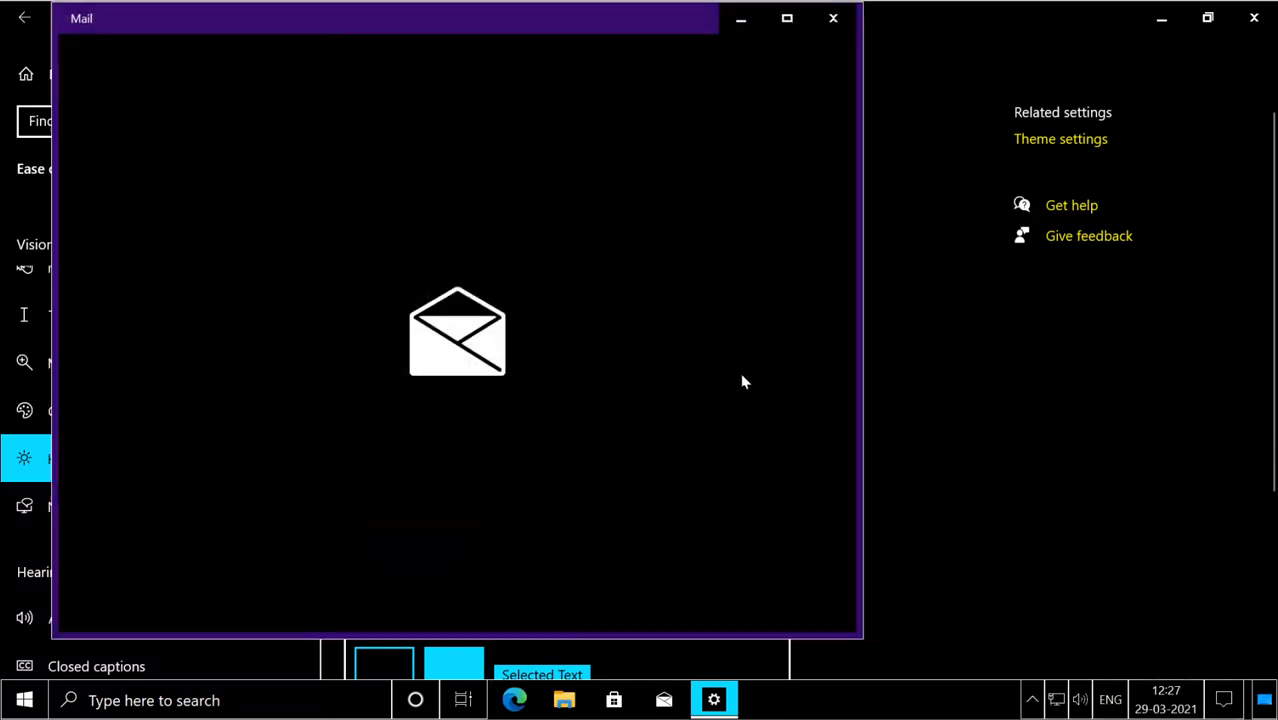
pyautogui.click(836, 23)
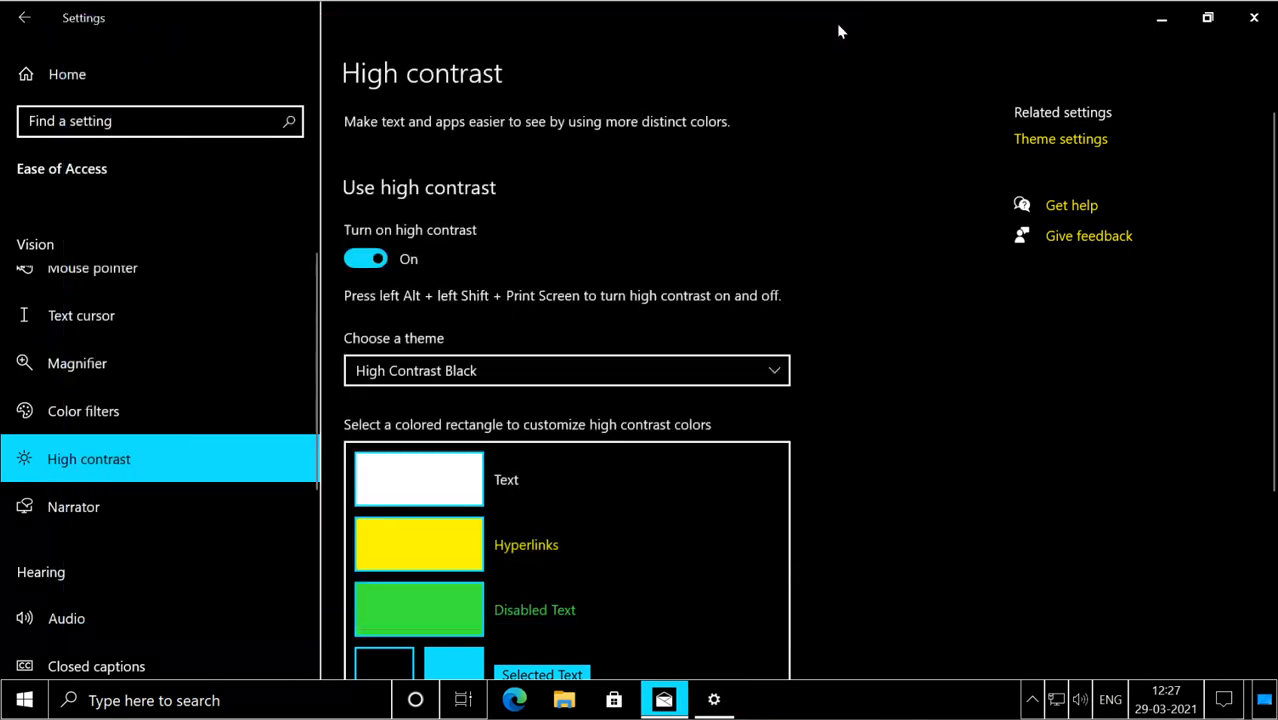
# Turn high contrast off and open the Narrator page of Ease of Access
pyautogui.click(366, 262)
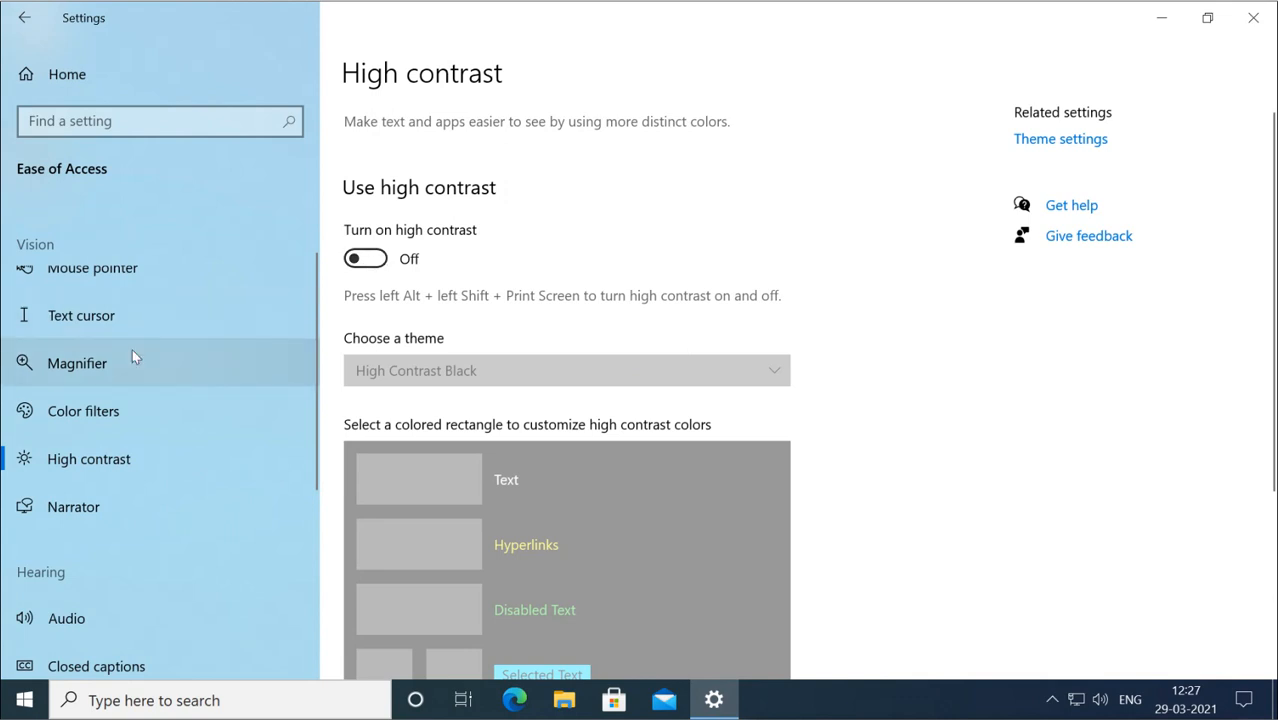
pyautogui.scroll(-5, 132, 357)
pyautogui.scroll(1, 134, 357)
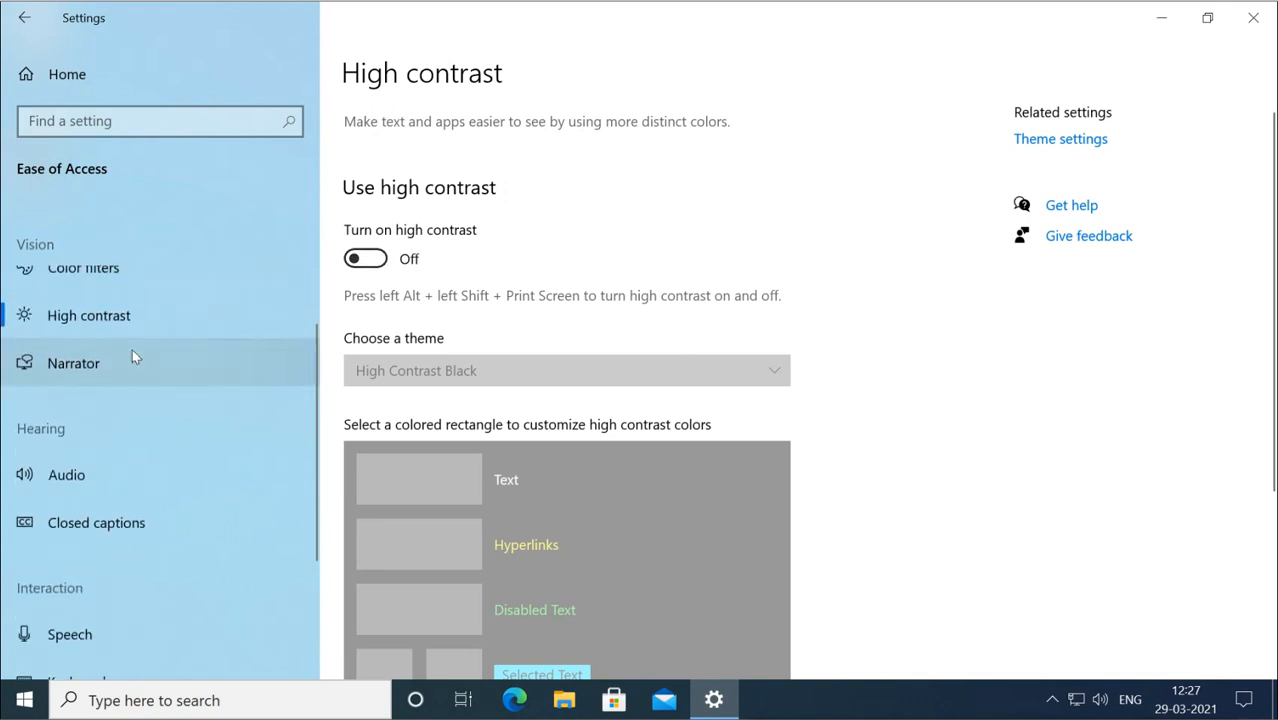
pyautogui.click(100, 380)
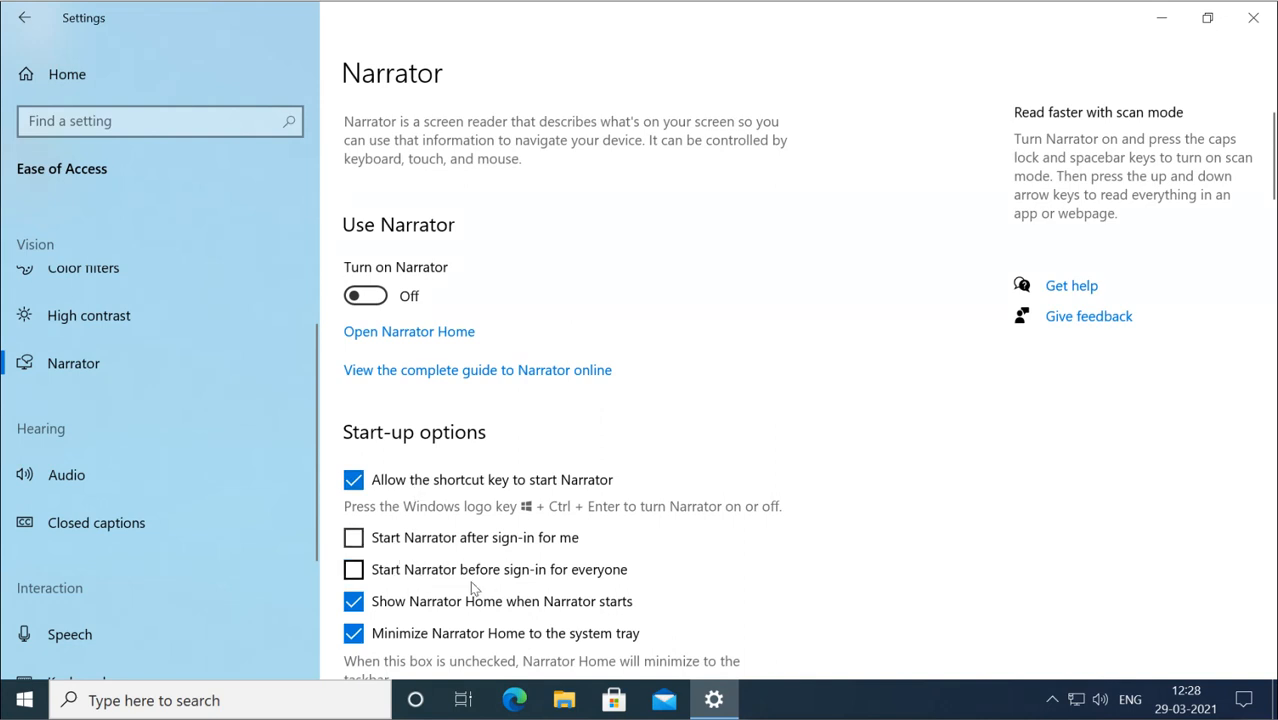
# Try the Microsoft Mark voice for Narrator, and set the voice back to Microsoft David - English (United States)
pyautogui.scroll(-2, 543, 585)
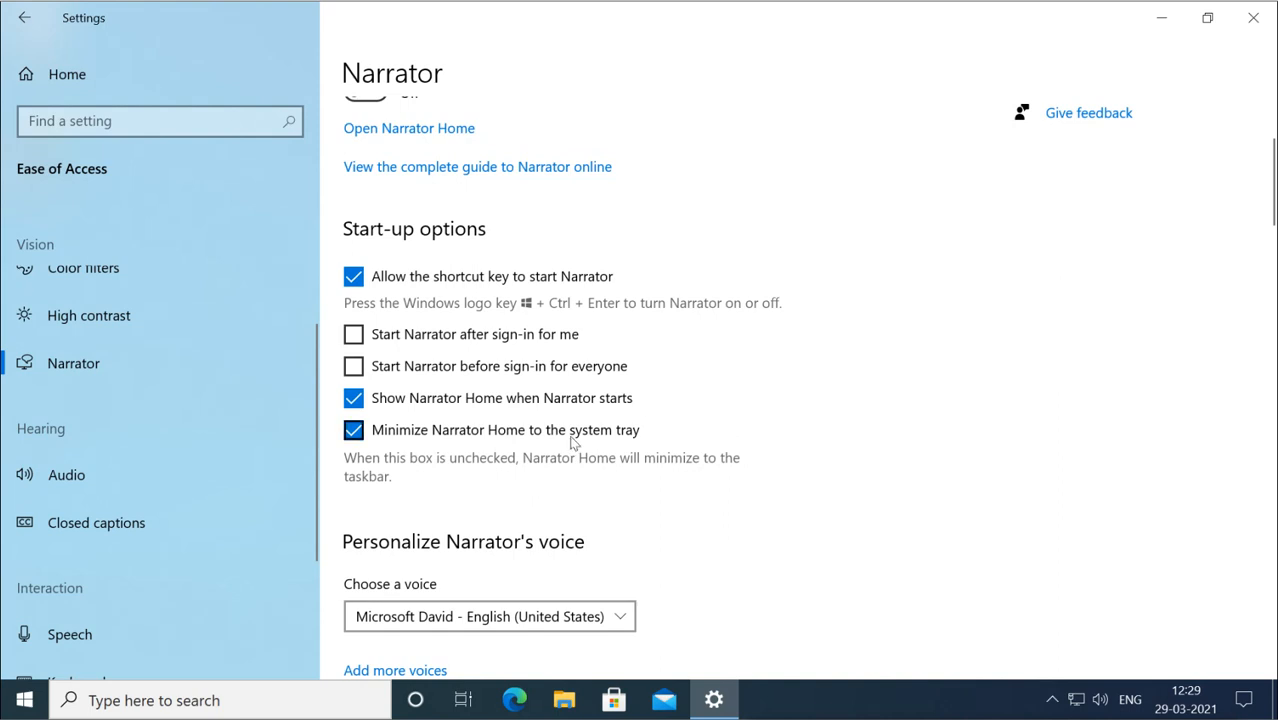
pyautogui.scroll(-3, 573, 443)
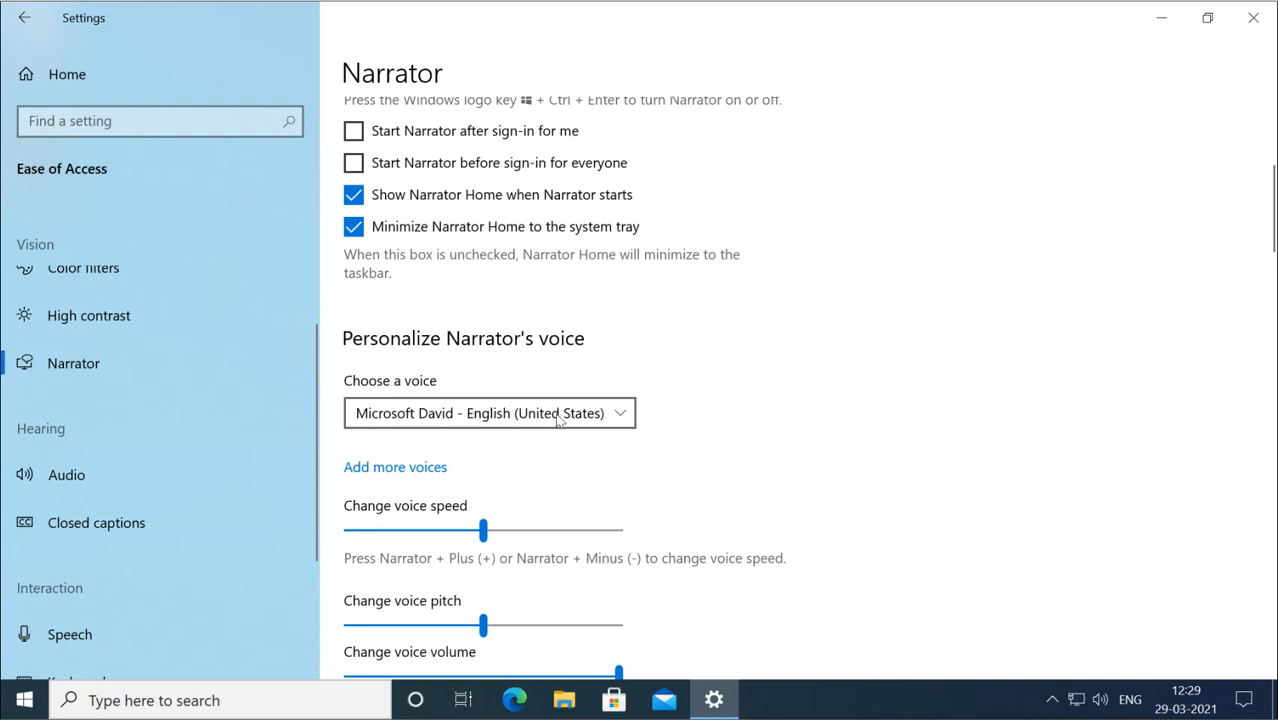
pyautogui.click(619, 418)
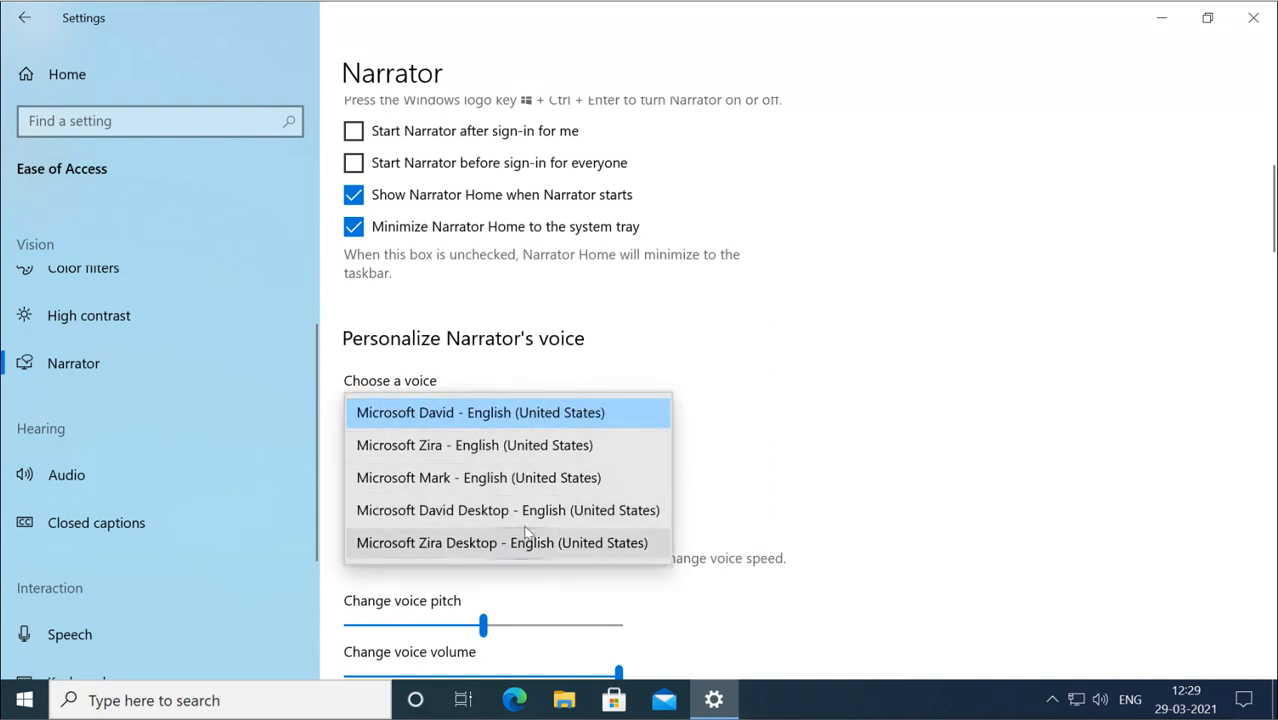
pyautogui.click(788, 416)
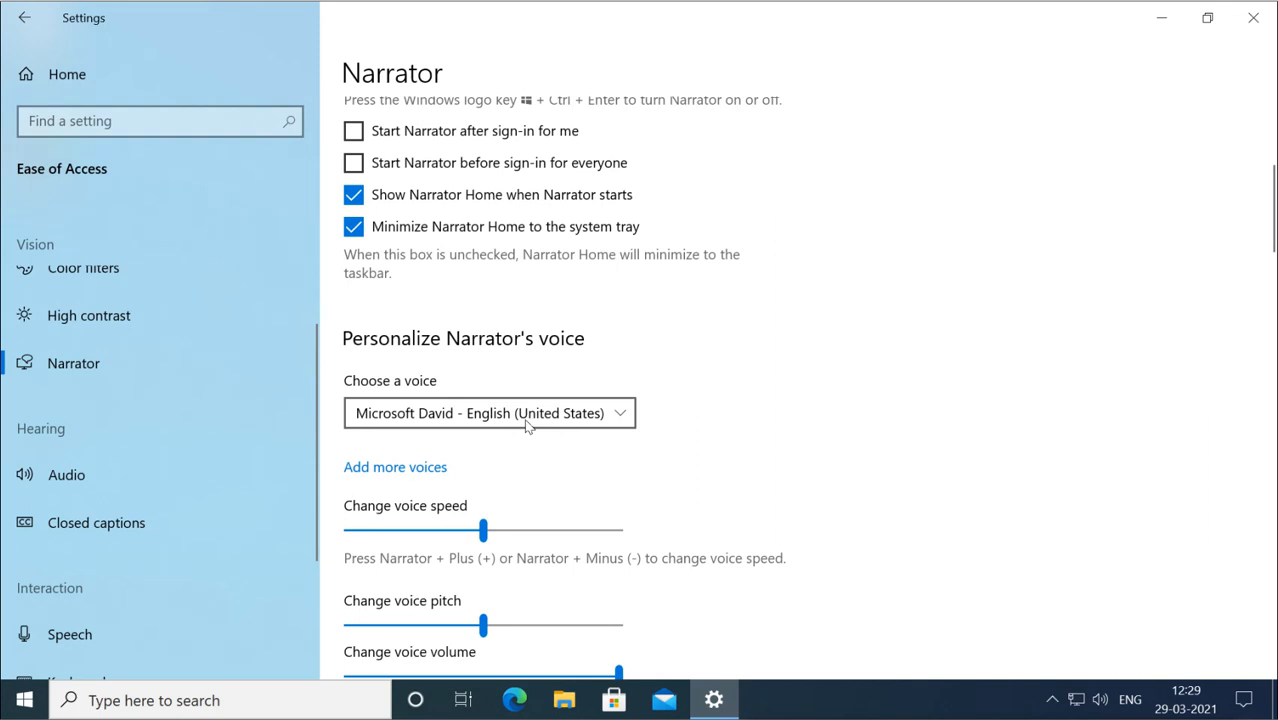
pyautogui.scroll(-1, 529, 427)
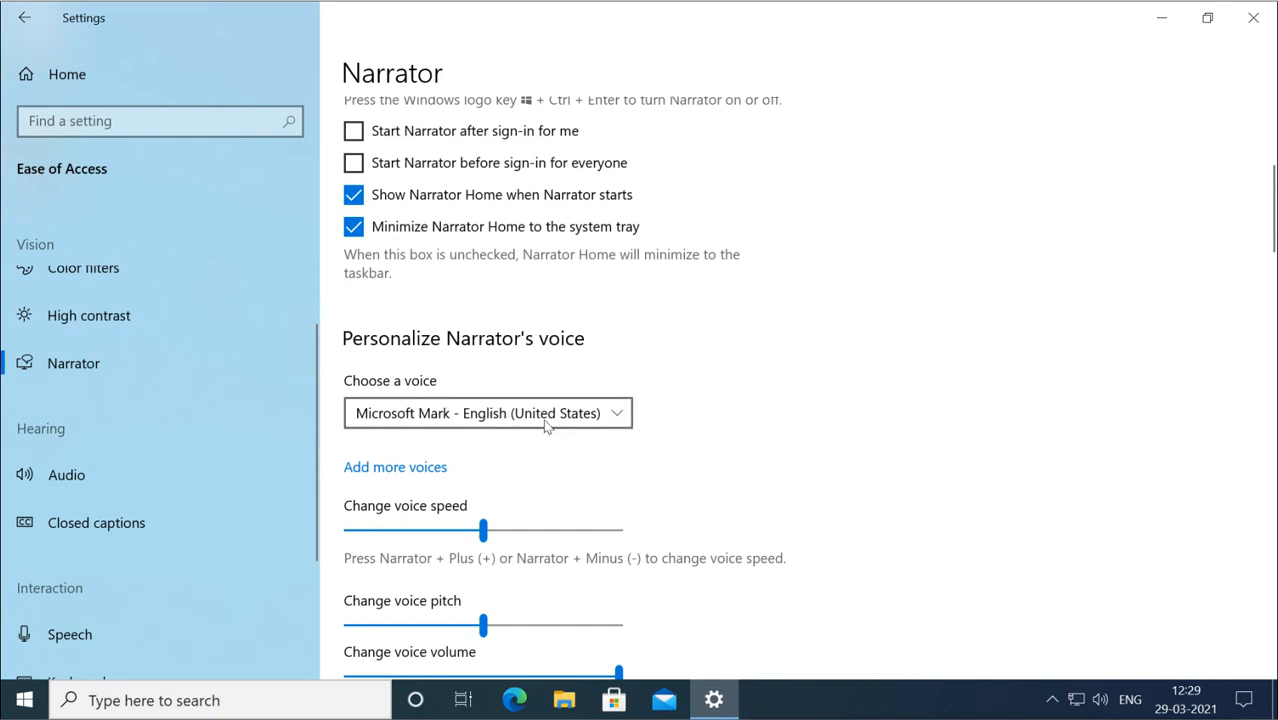
pyautogui.click(620, 424)
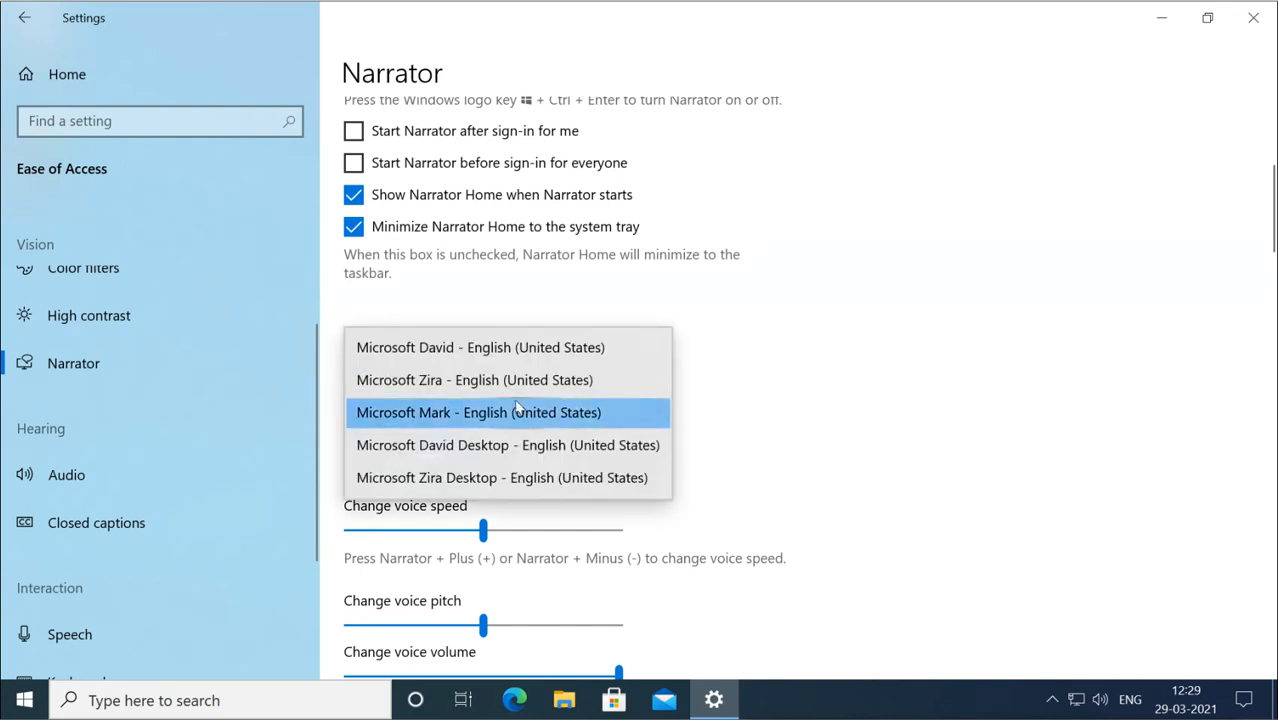
pyautogui.click(499, 350)
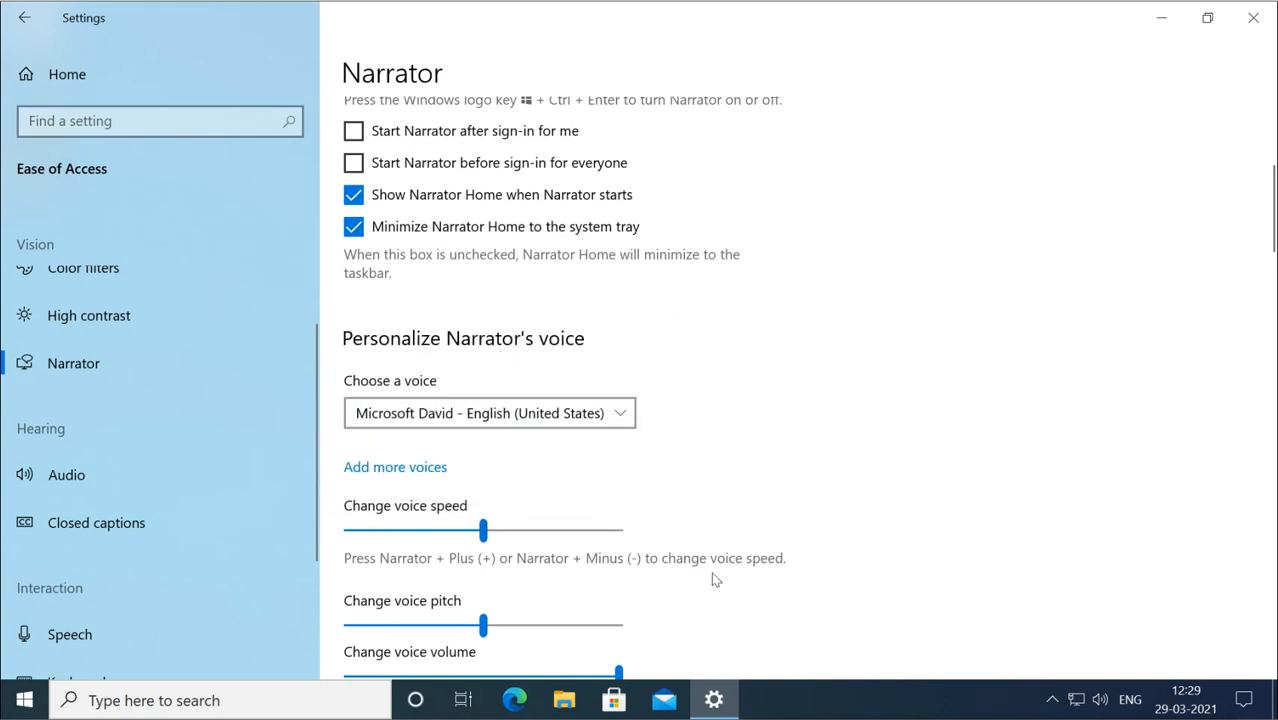
# Look through the remaining Narrator settings, including voice sliders, reading detail, keyboard, cursor and data options, and return to the Narrator switch
pyautogui.scroll(-2, 751, 545)
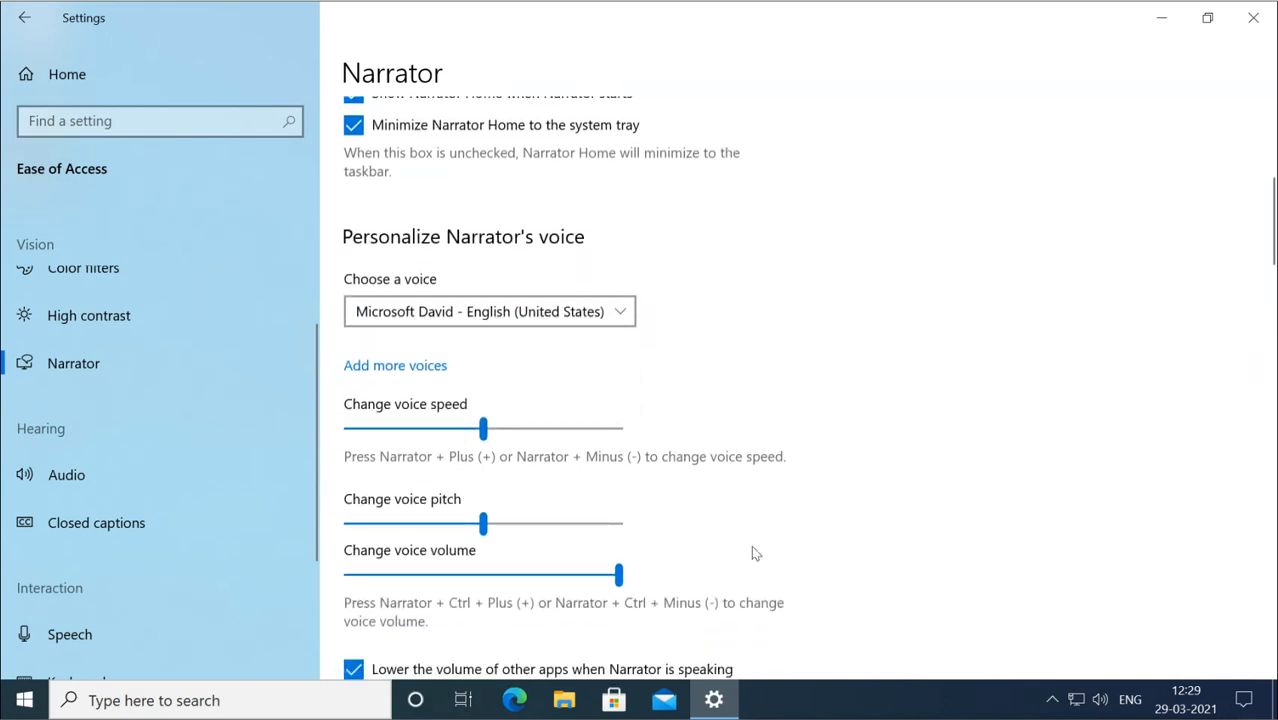
pyautogui.scroll(-3, 829, 513)
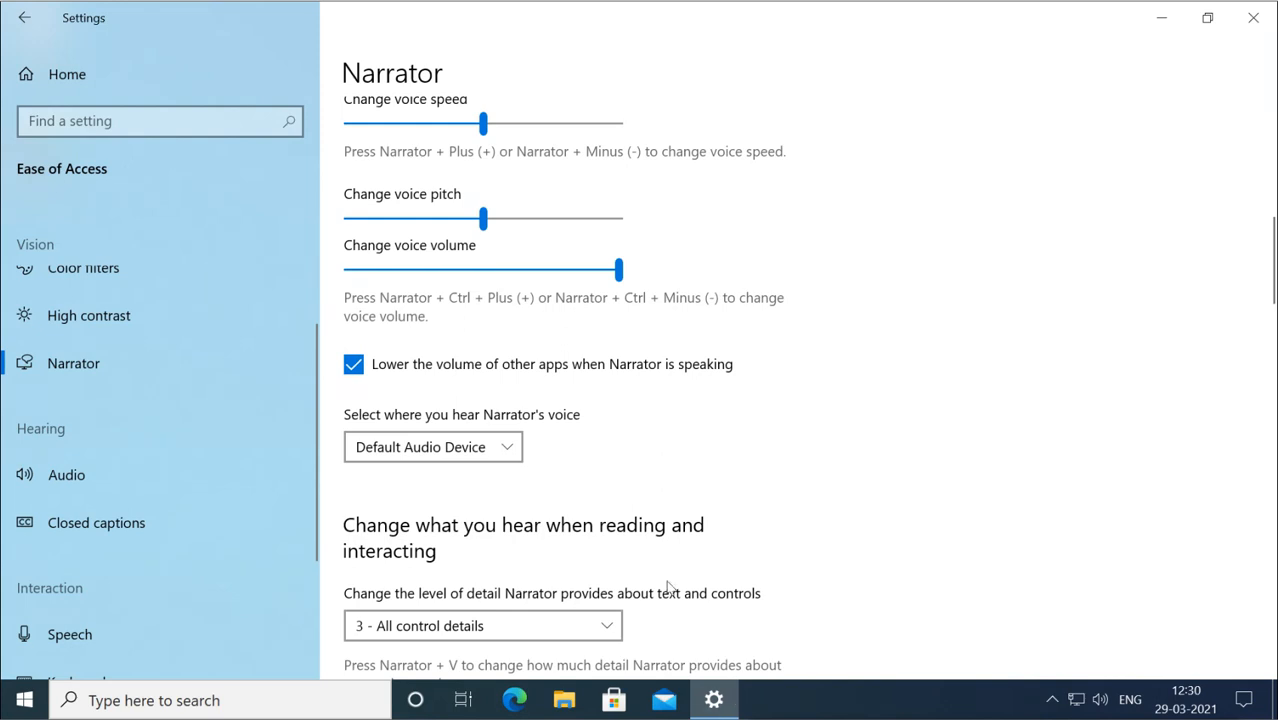
pyautogui.scroll(-5, 668, 588)
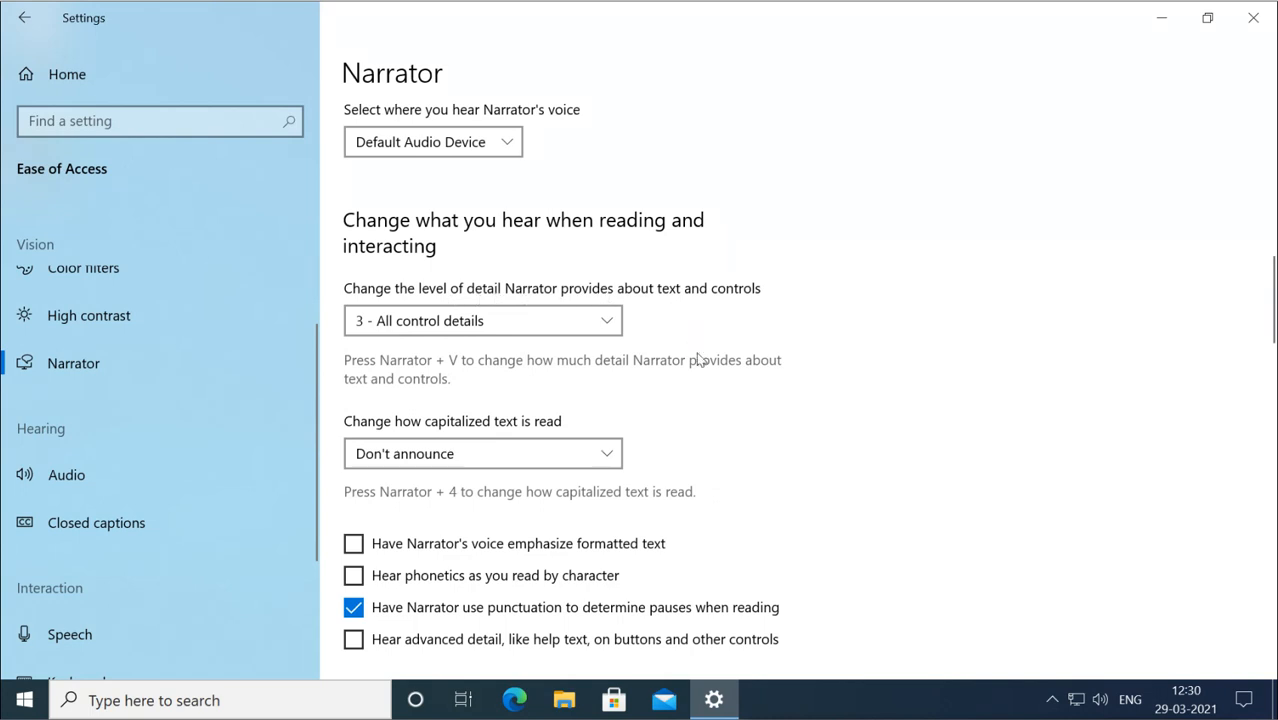
pyautogui.scroll(-2, 698, 360)
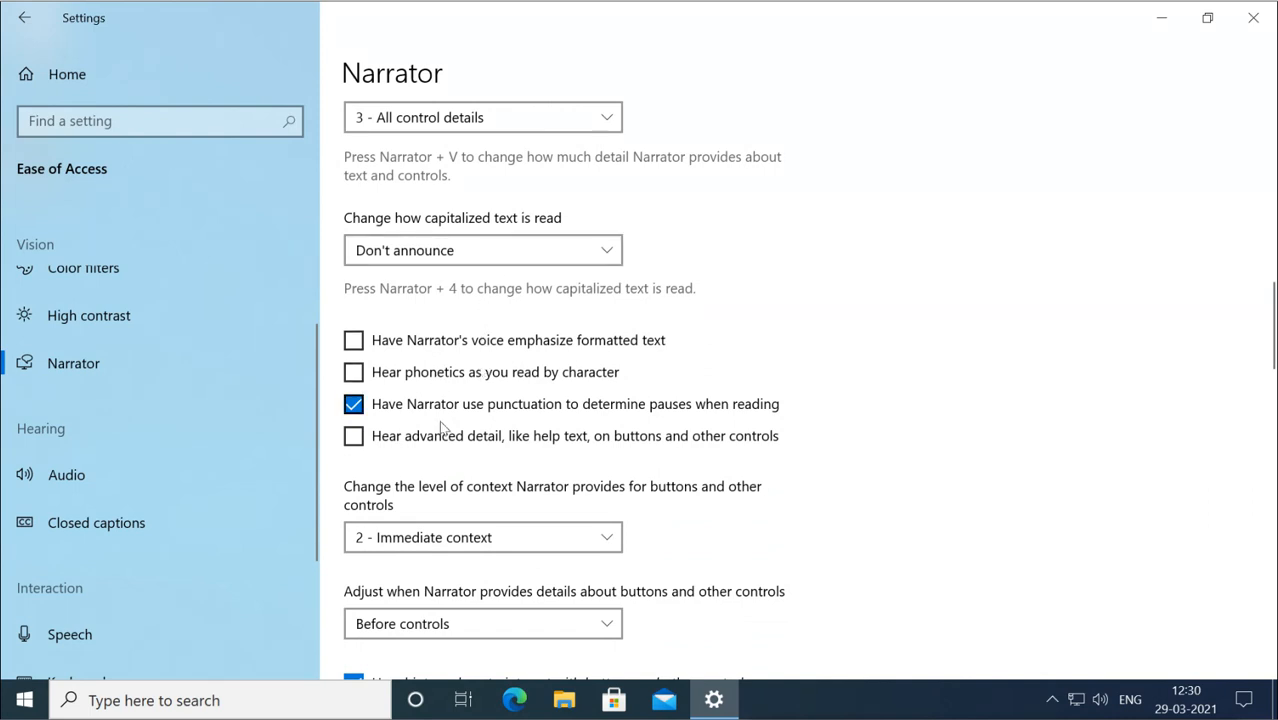
pyautogui.scroll(-3, 475, 555)
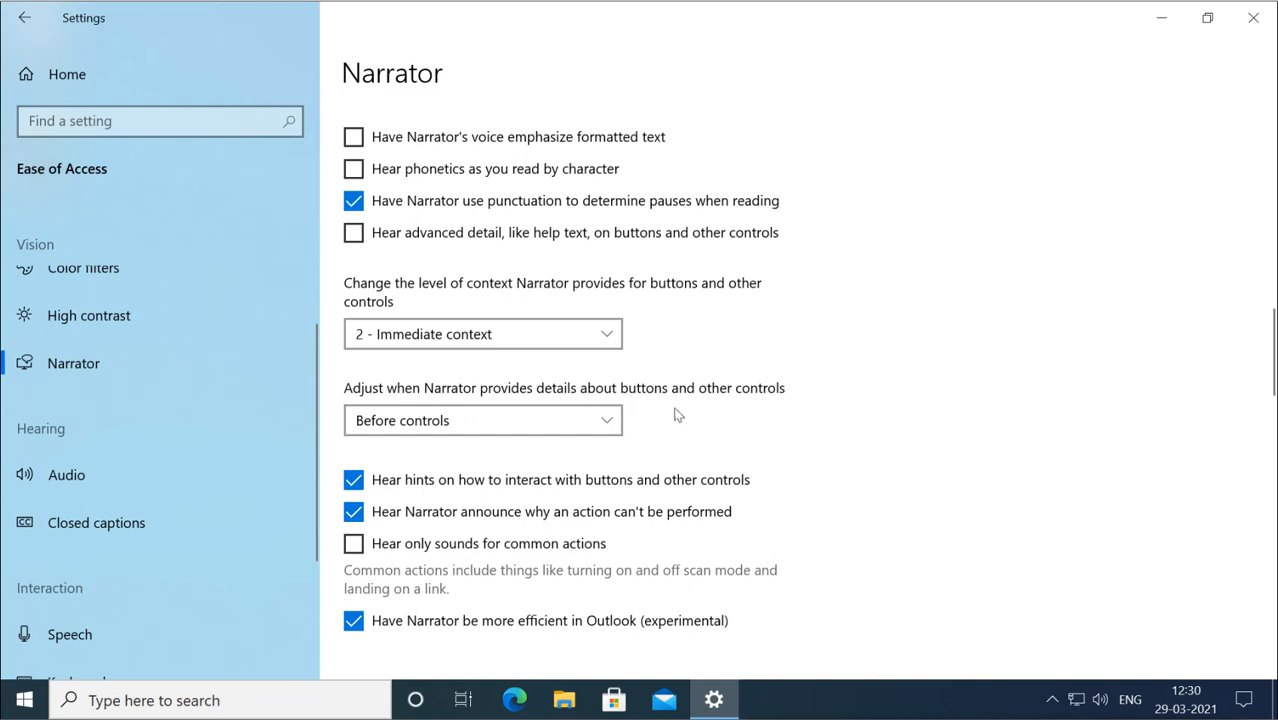
pyautogui.scroll(3, 676, 414)
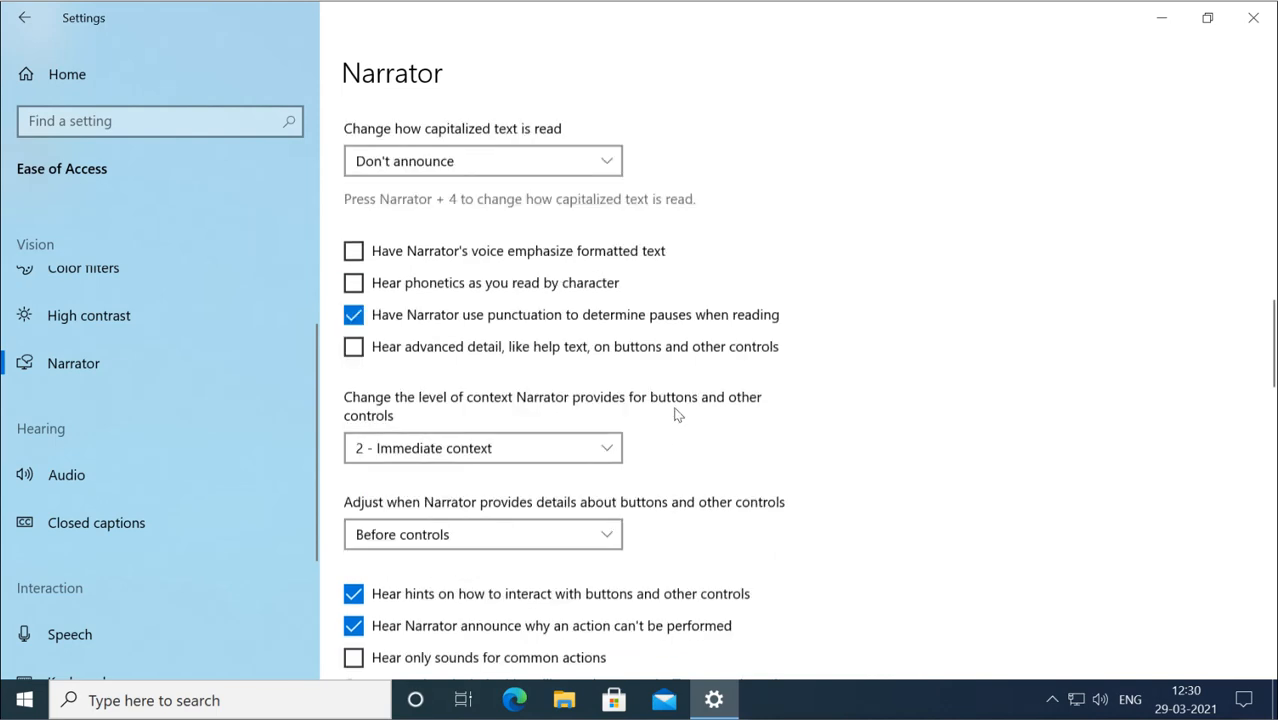
pyautogui.scroll(-8, 676, 414)
pyautogui.scroll(-10, 676, 414)
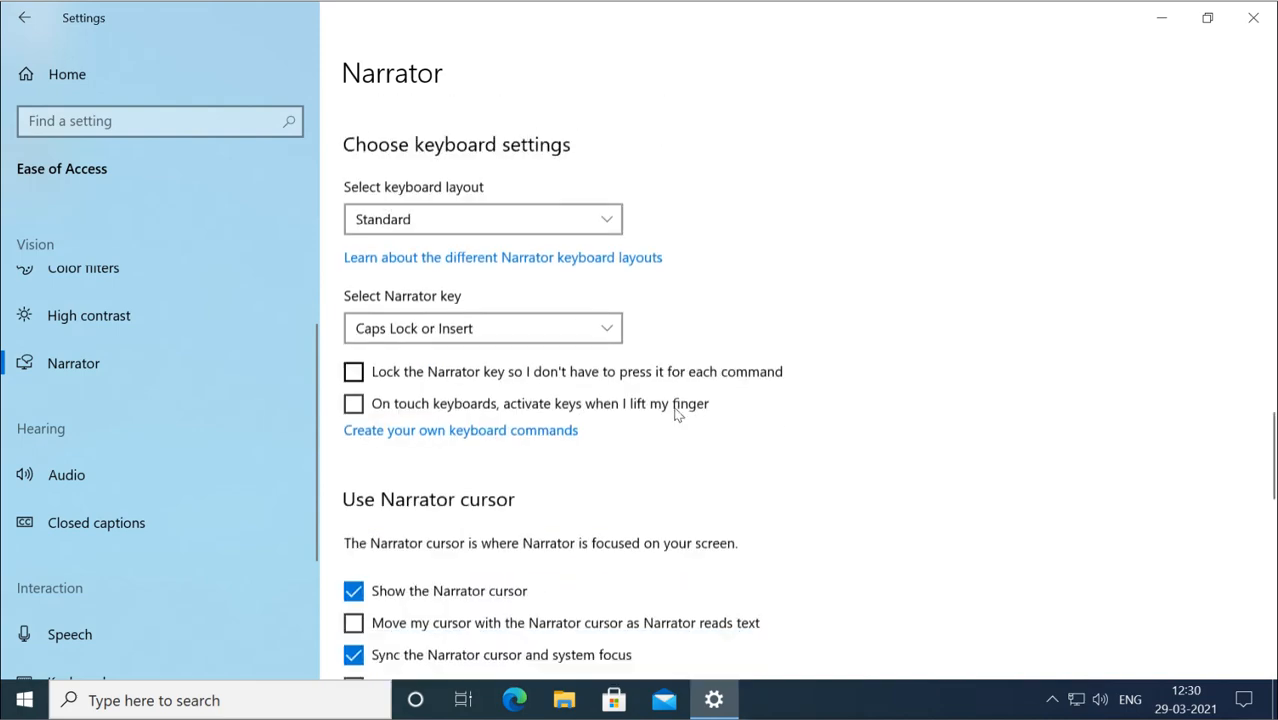
pyautogui.scroll(-7, 676, 414)
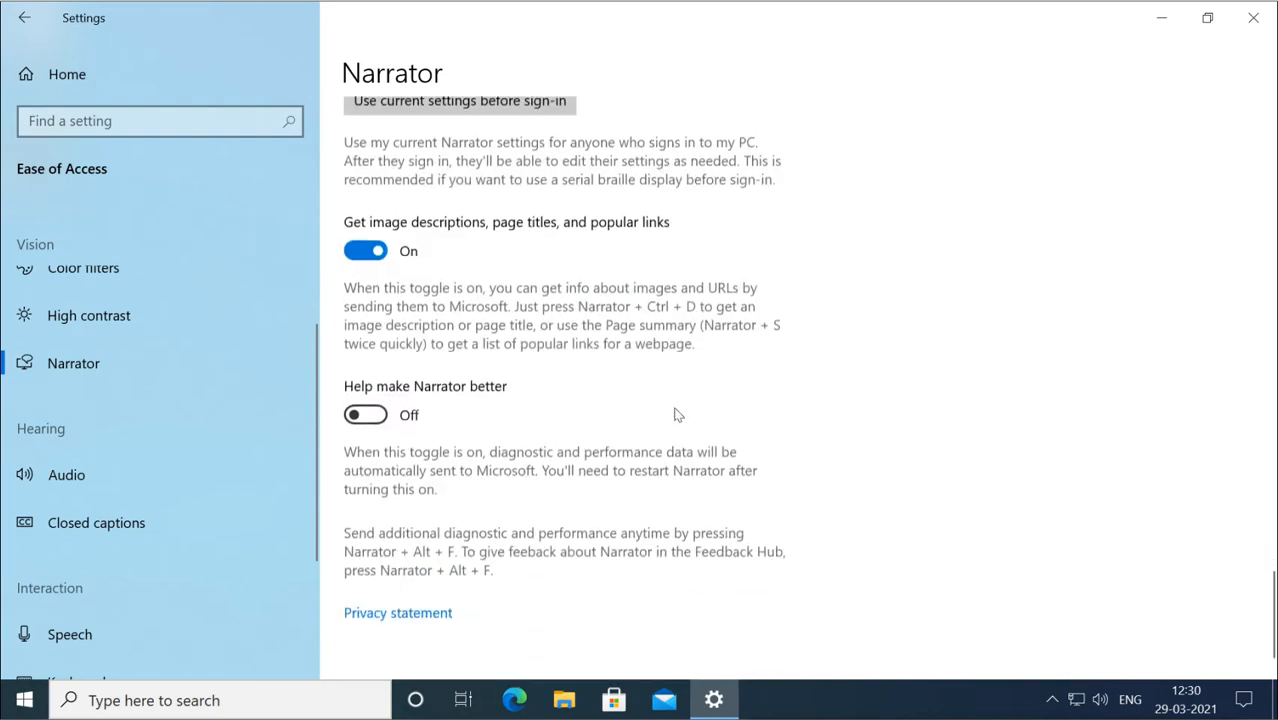
pyautogui.scroll(20, 676, 414)
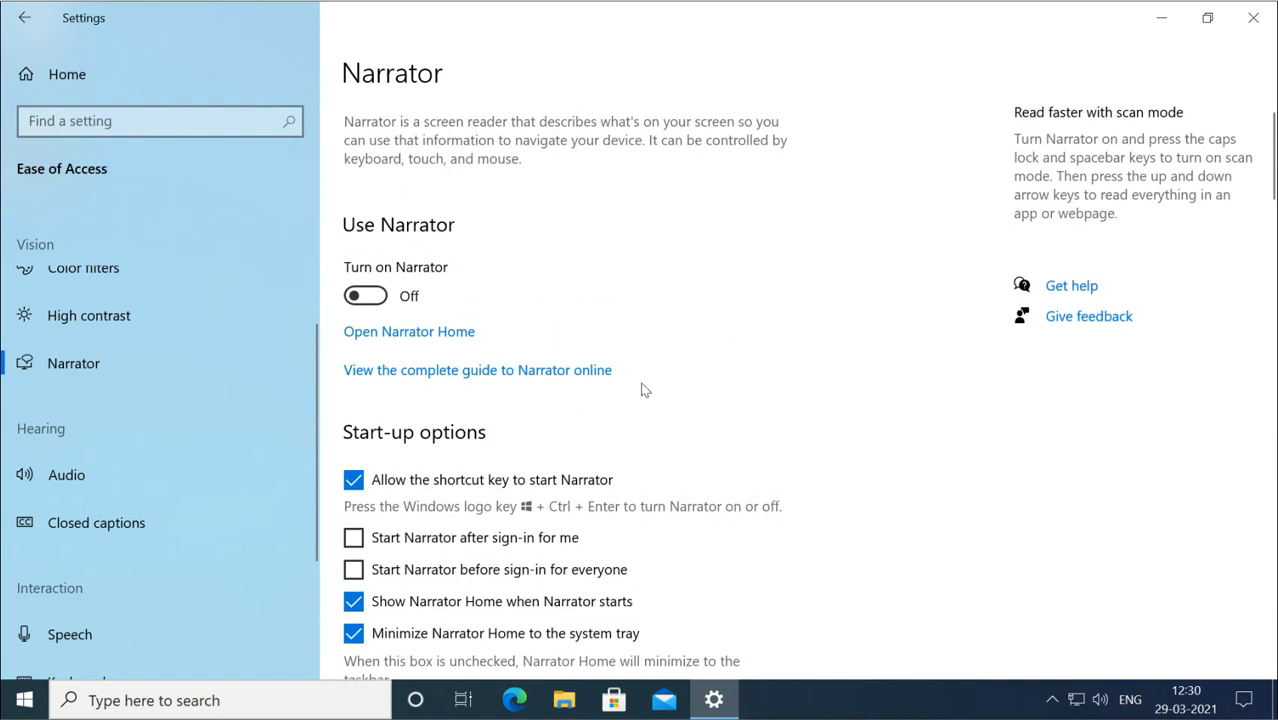
# Turn on Narrator, accept the keyboard changes notice, and close the Narrator Home window
pyautogui.click(374, 300)
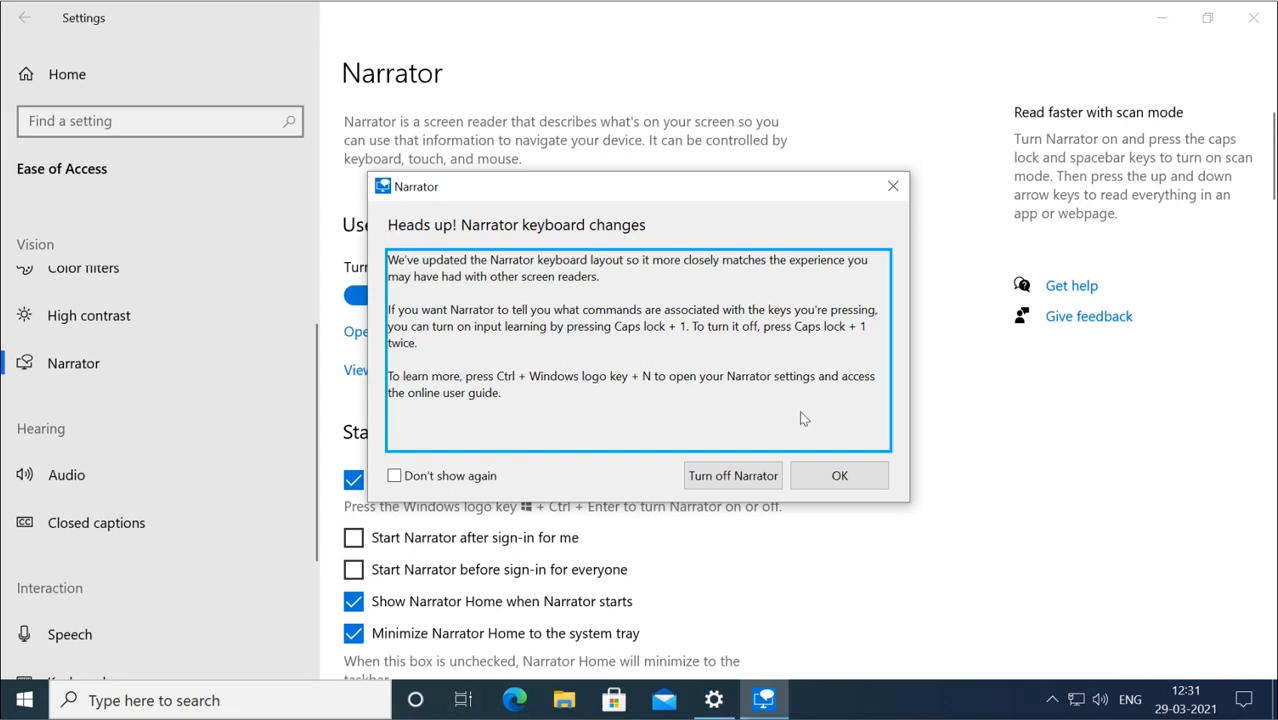
pyautogui.click(845, 478)
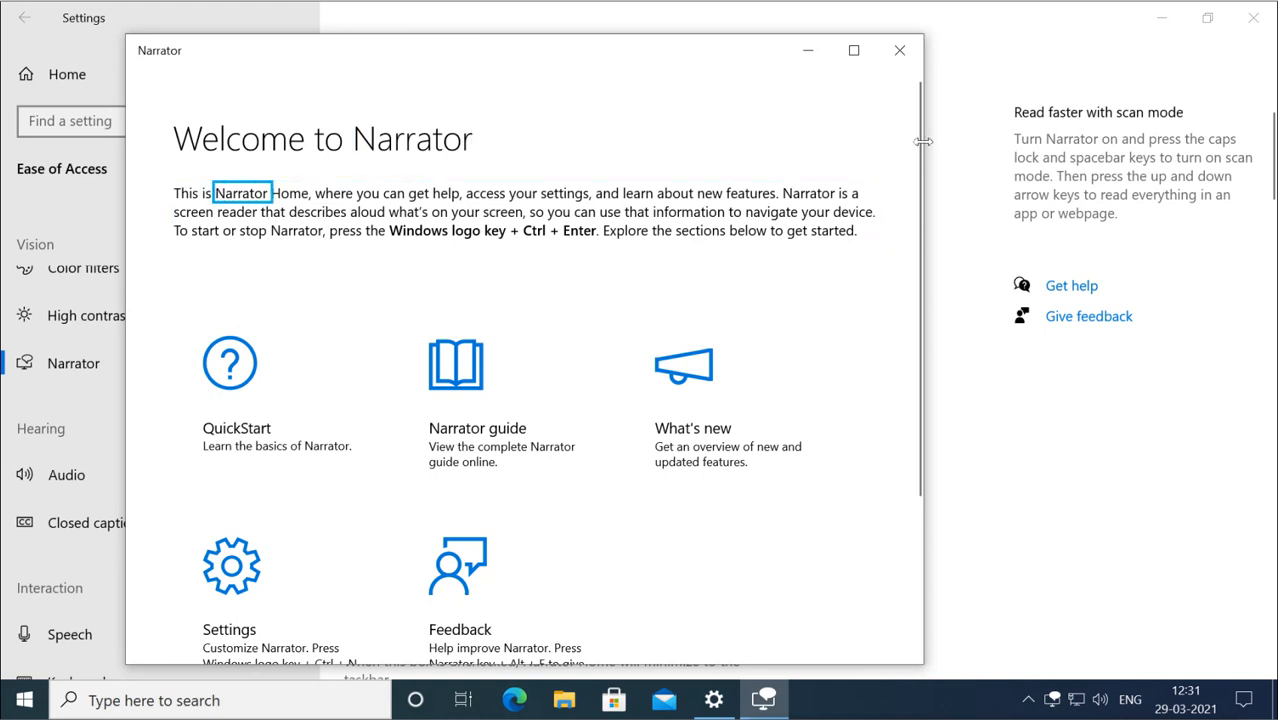
pyautogui.click(899, 50)
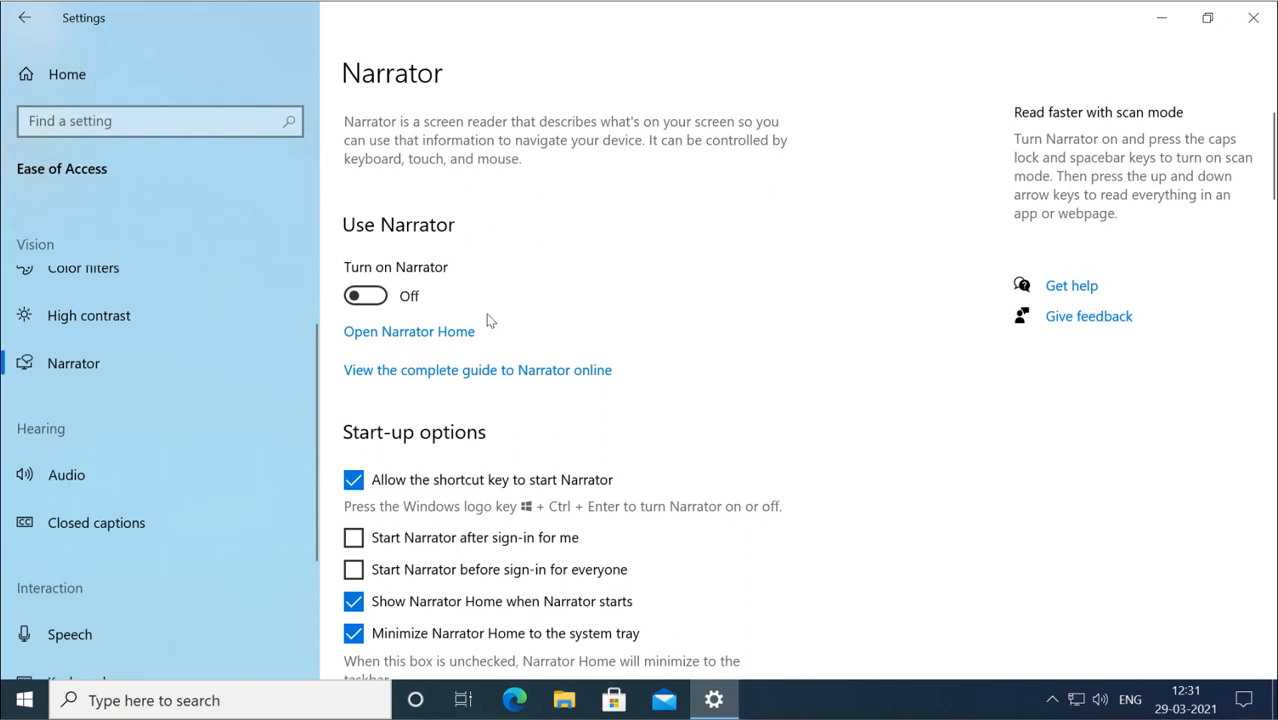
# Turn Narrator on again, accept the keyboard changes notice, and minimize Narrator Home to keep it running
pyautogui.click(370, 298)
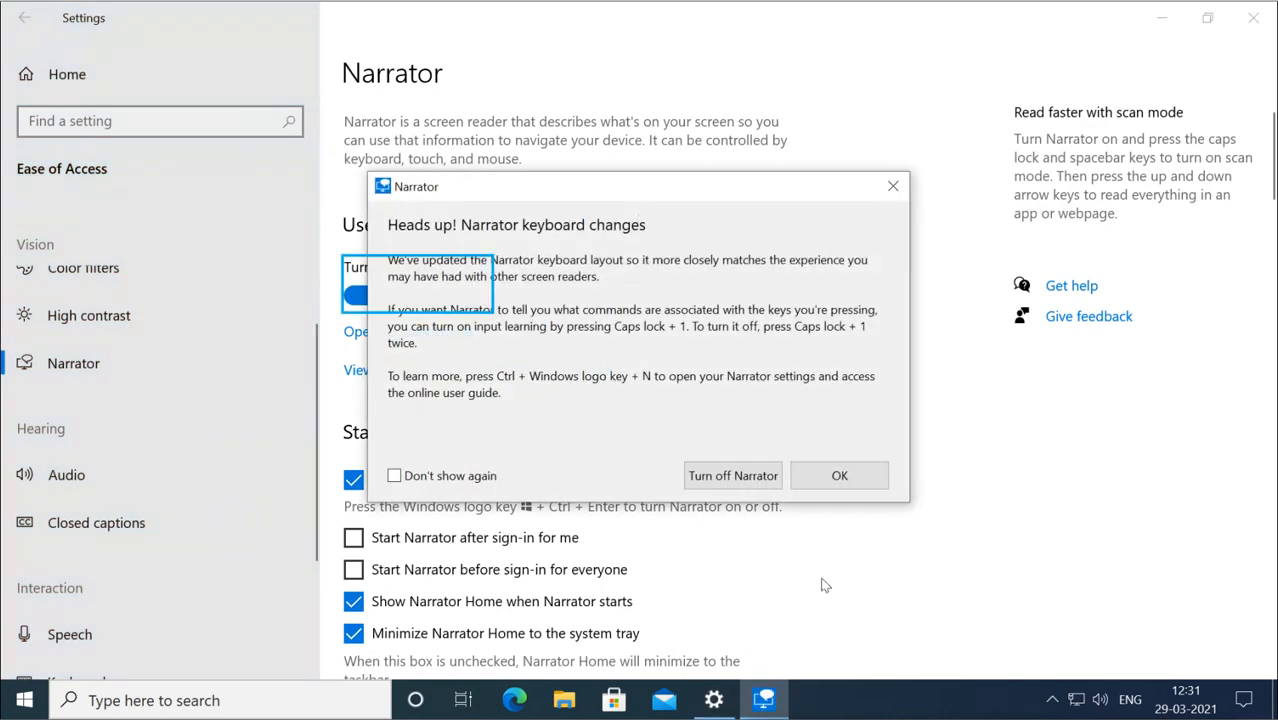
pyautogui.click(845, 478)
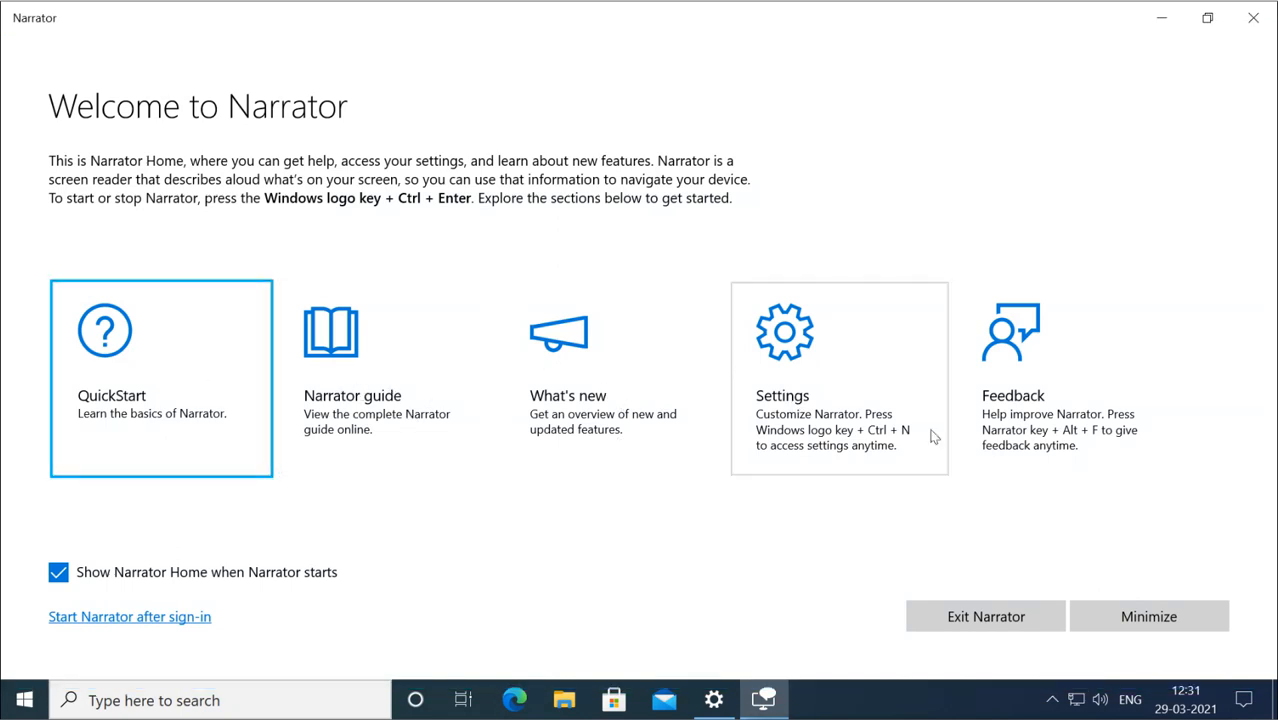
pyautogui.click(1123, 617)
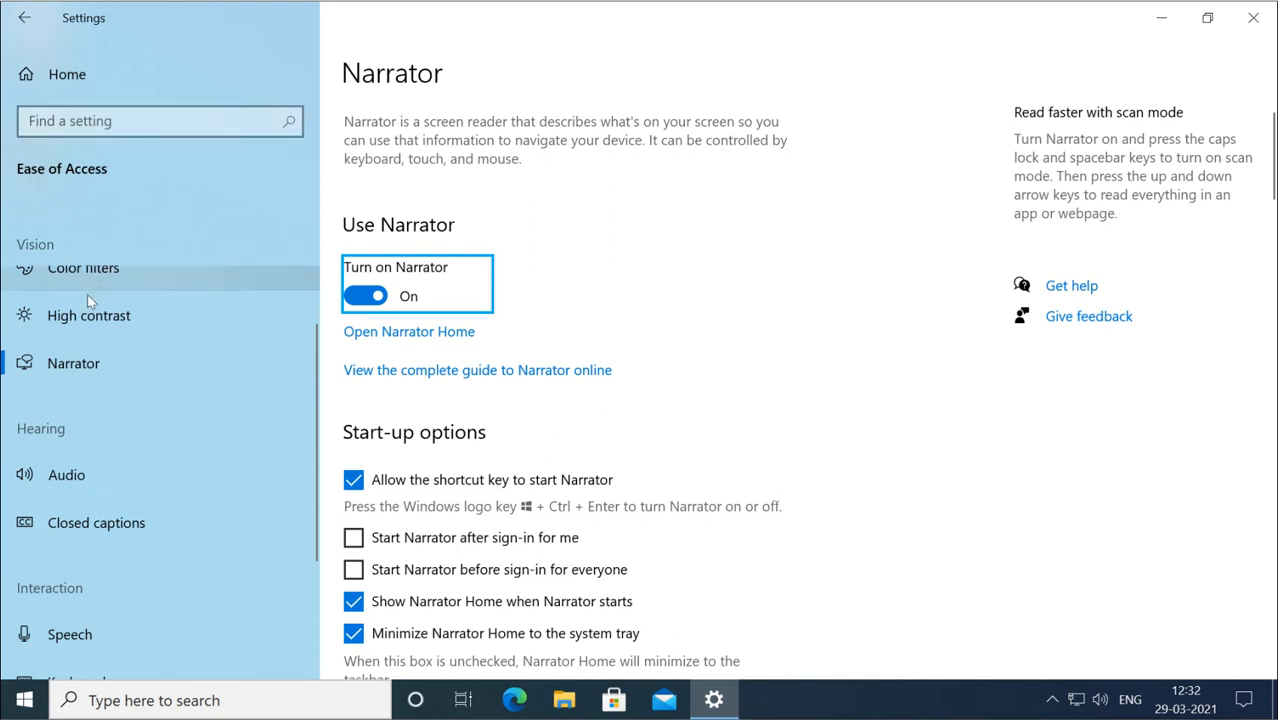
# Try Narrator on the High contrast page and in a newly opened Command Prompt window, and close Command Prompt
pyautogui.click(82, 332)
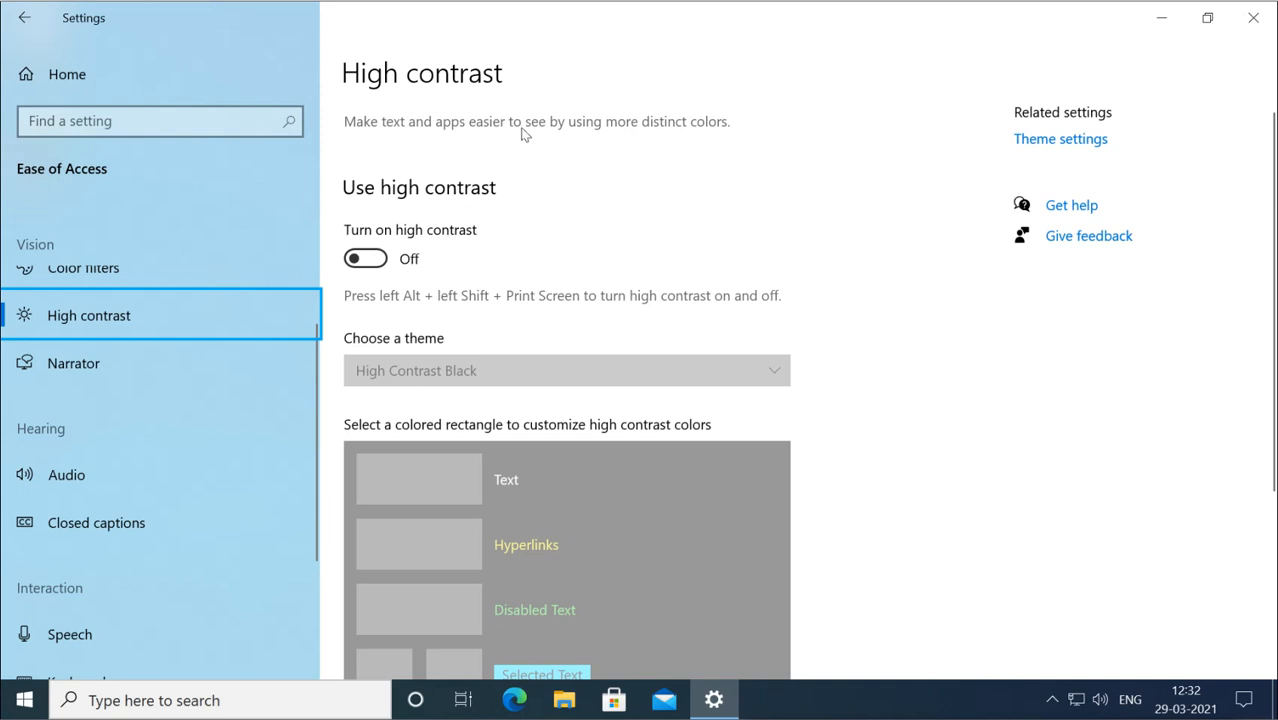
pyautogui.scroll(-3, 626, 489)
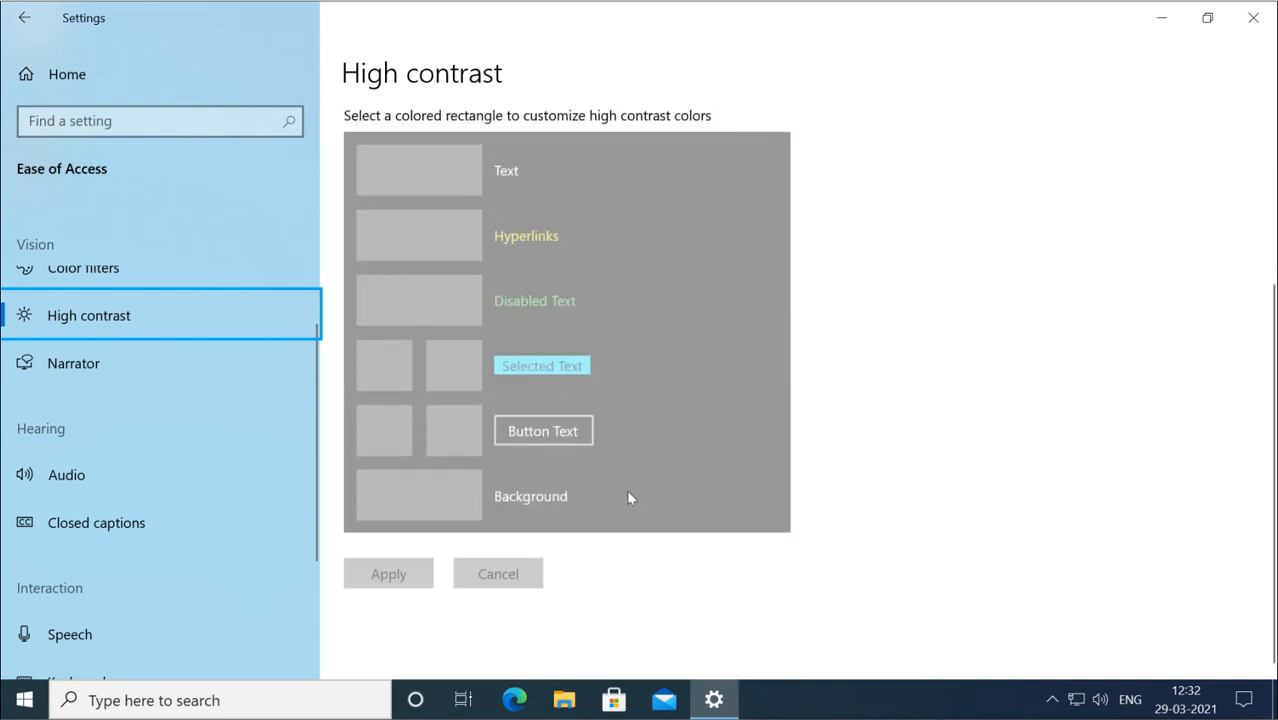
pyautogui.click(352, 698)
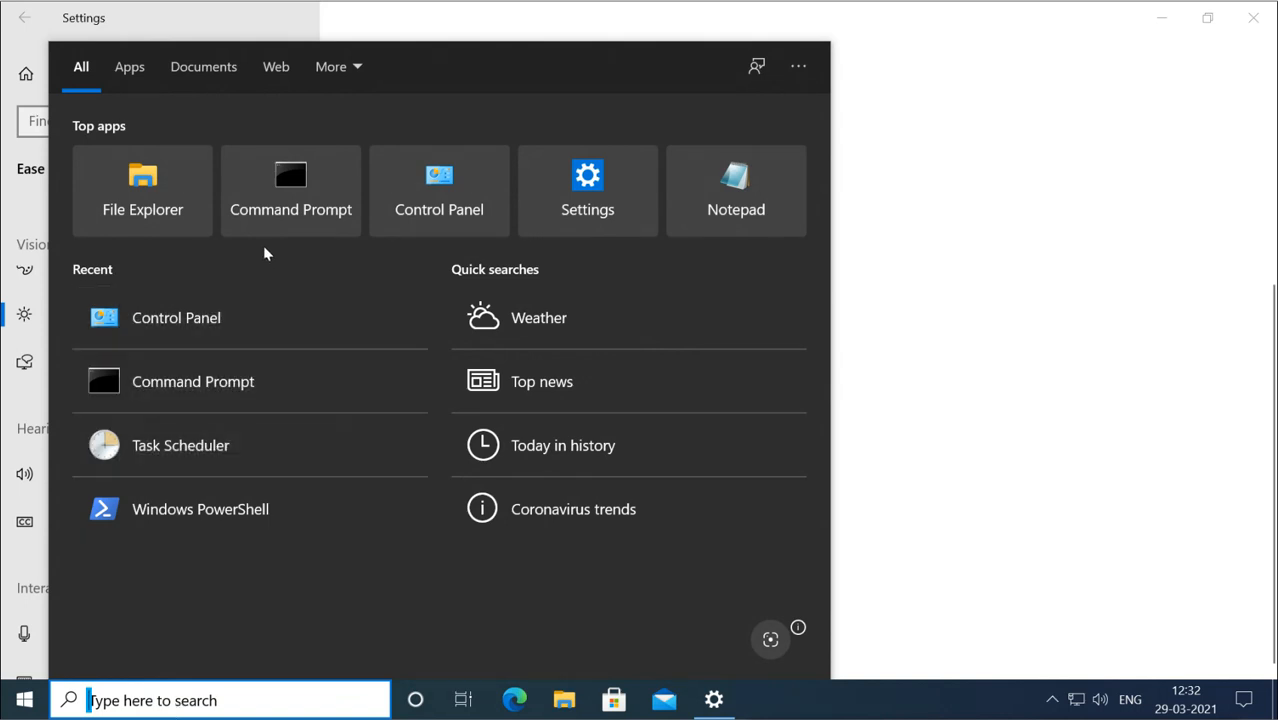
pyautogui.click(286, 203)
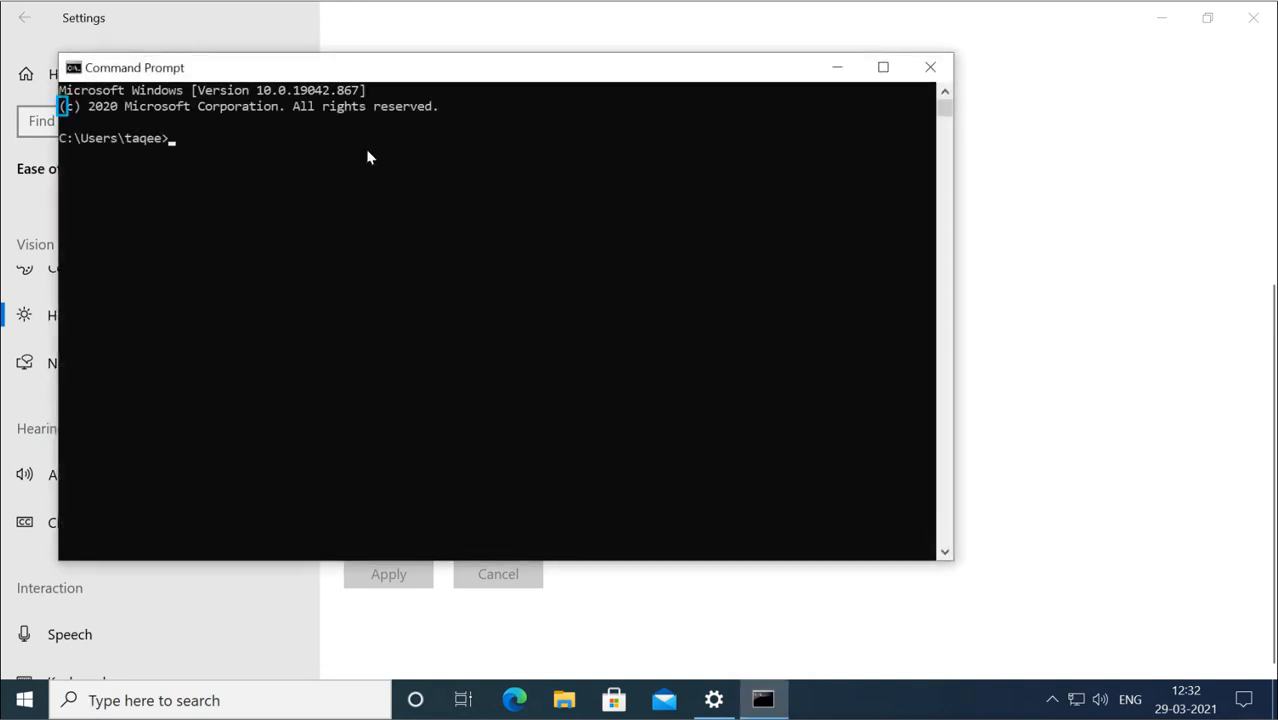
pyautogui.moveTo(420, 83); pyautogui.dragTo(533, 106)
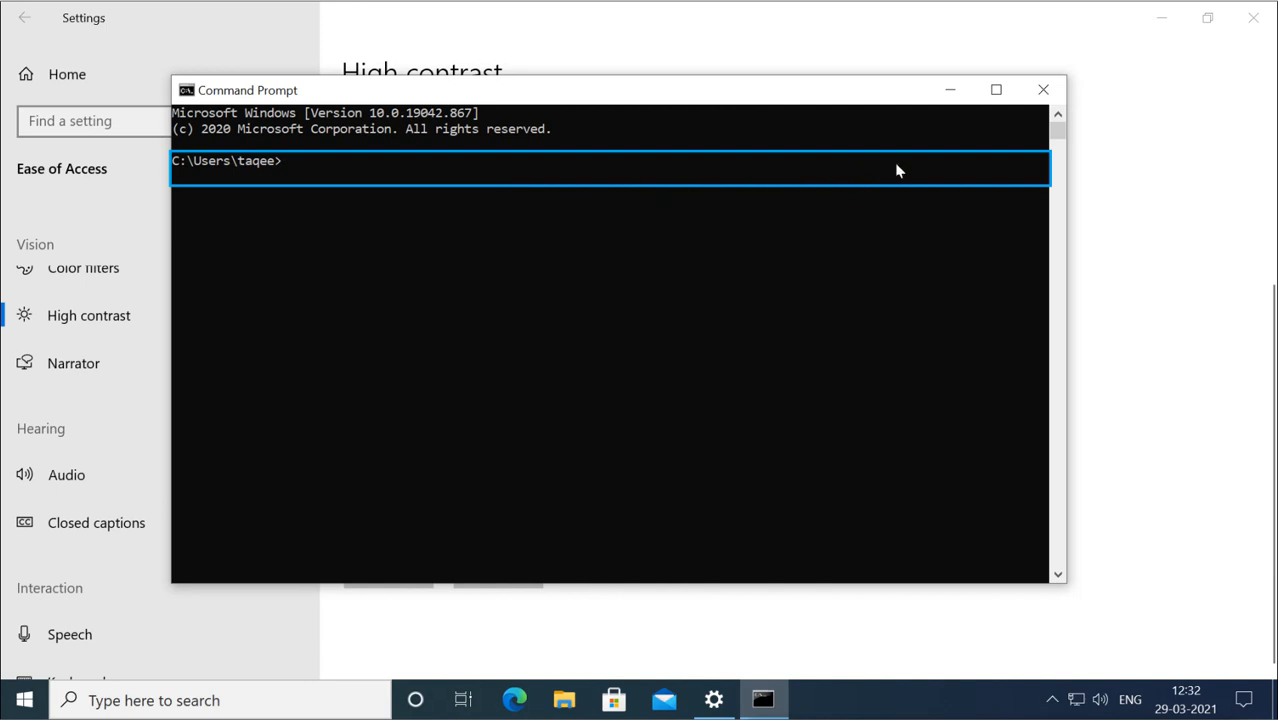
pyautogui.click(1045, 97)
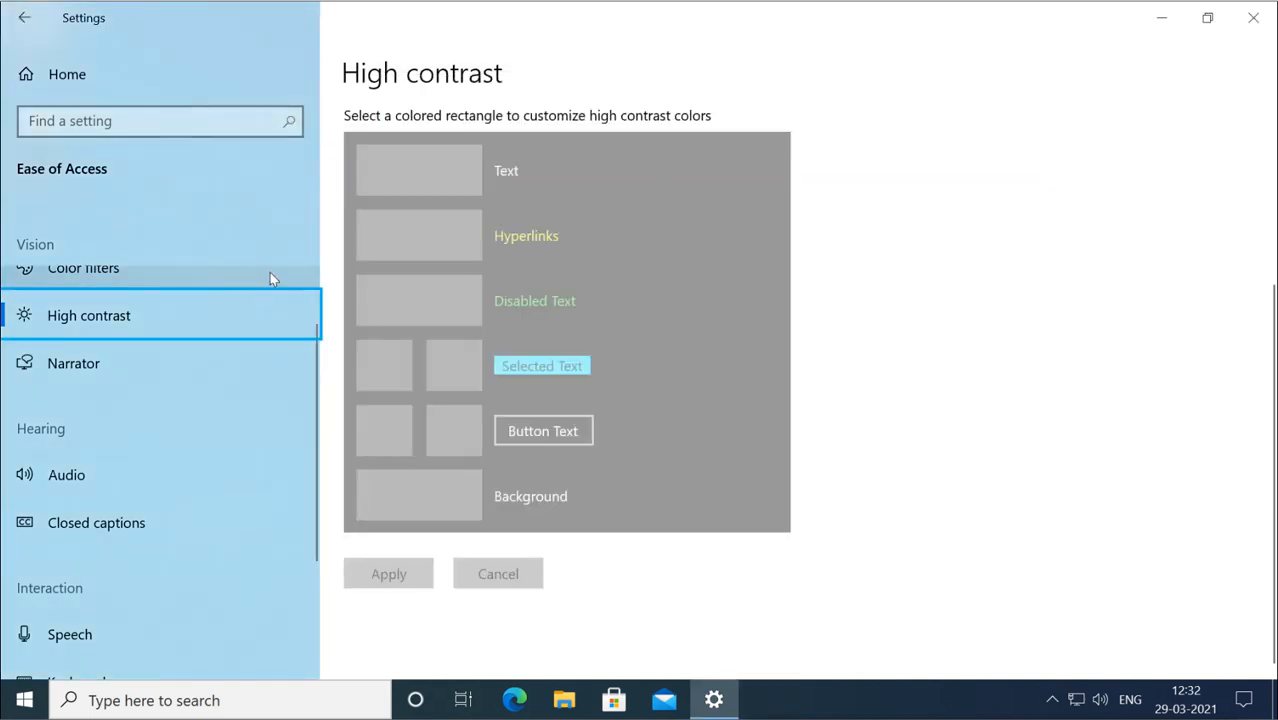
# Return to the Narrator settings page and turn Narrator off
pyautogui.click(106, 367)
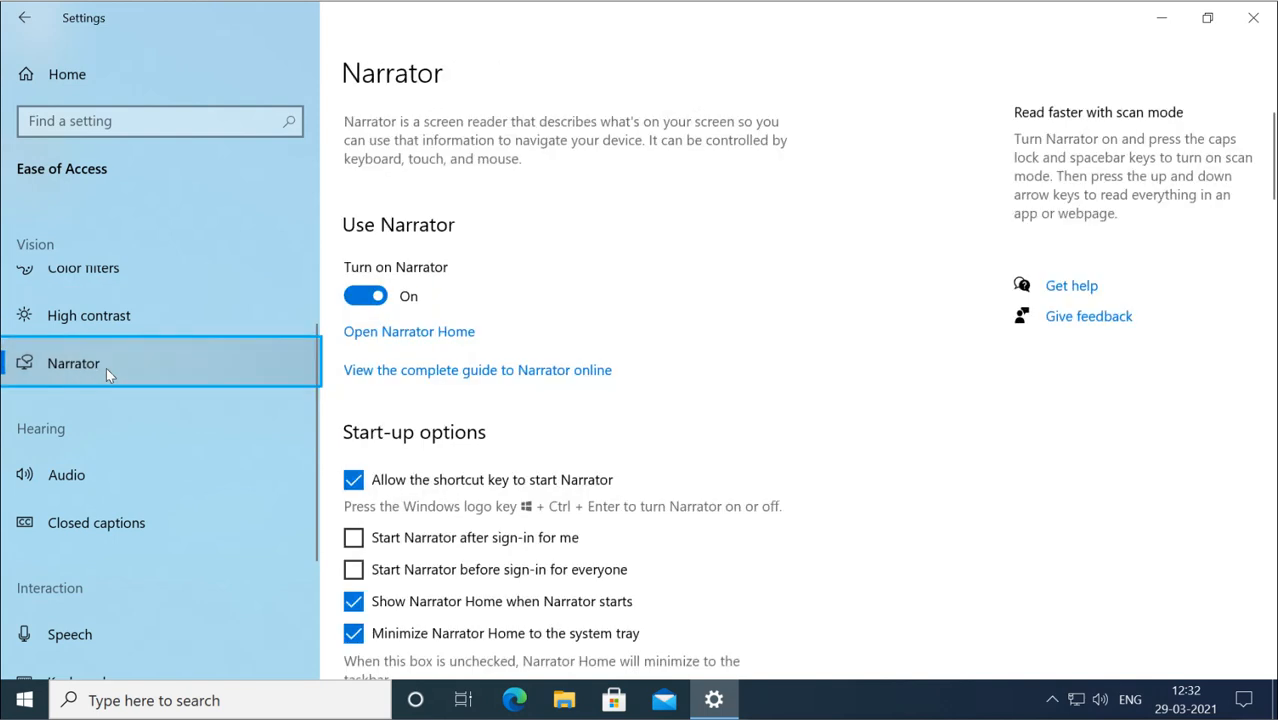
pyautogui.click(366, 296)
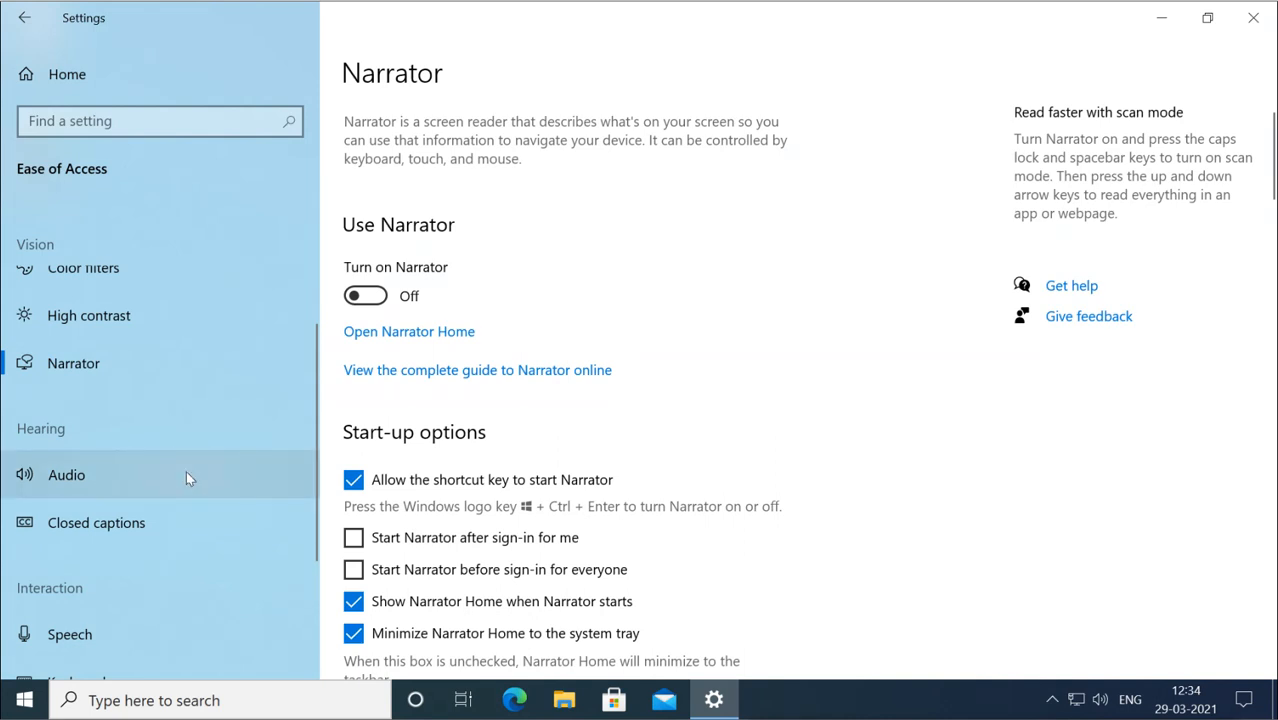
# Open the Audio hearing settings and view the available visual alert options without changing the selection
pyautogui.scroll(-2, 186, 477)
pyautogui.scroll(2, 186, 477)
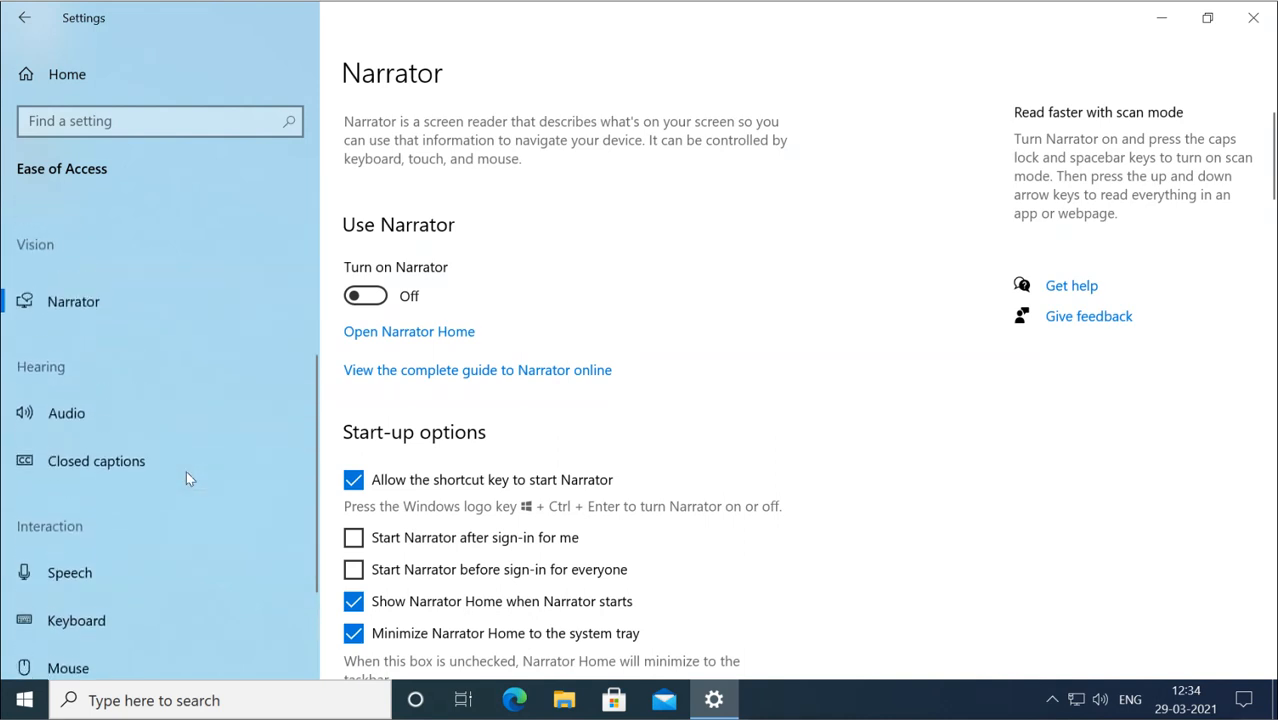
pyautogui.click(116, 413)
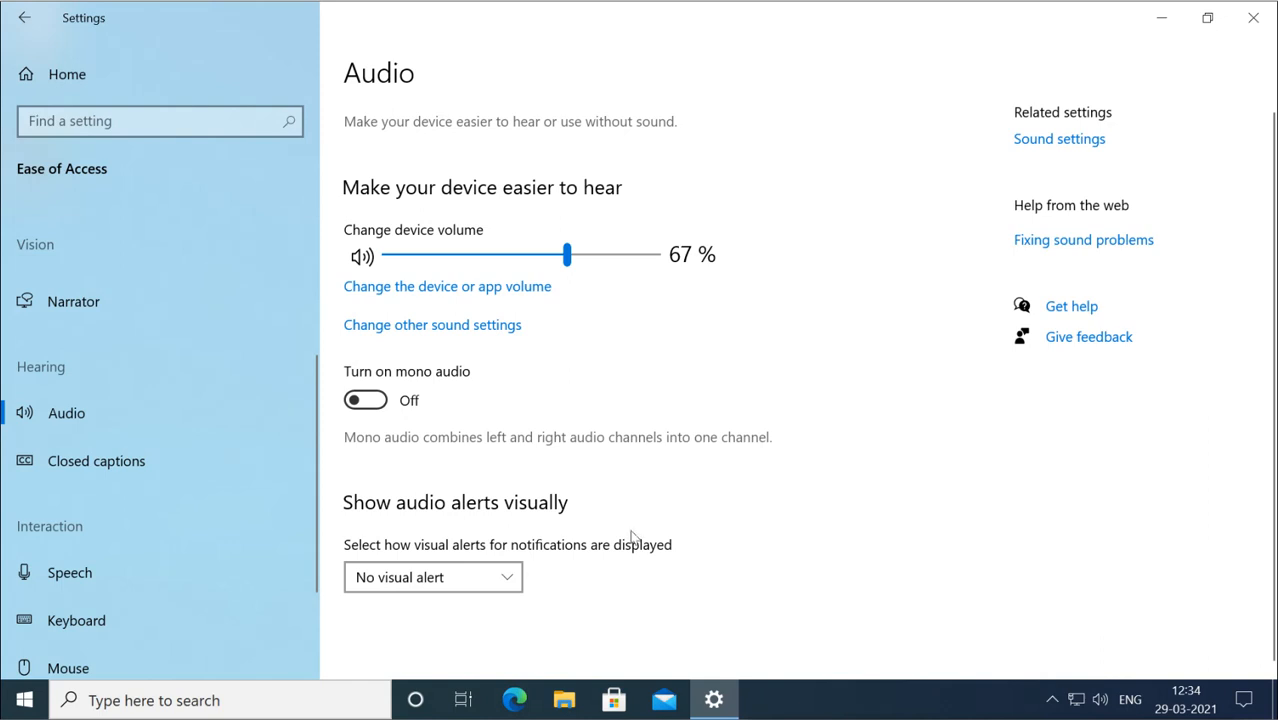
pyautogui.click(500, 575)
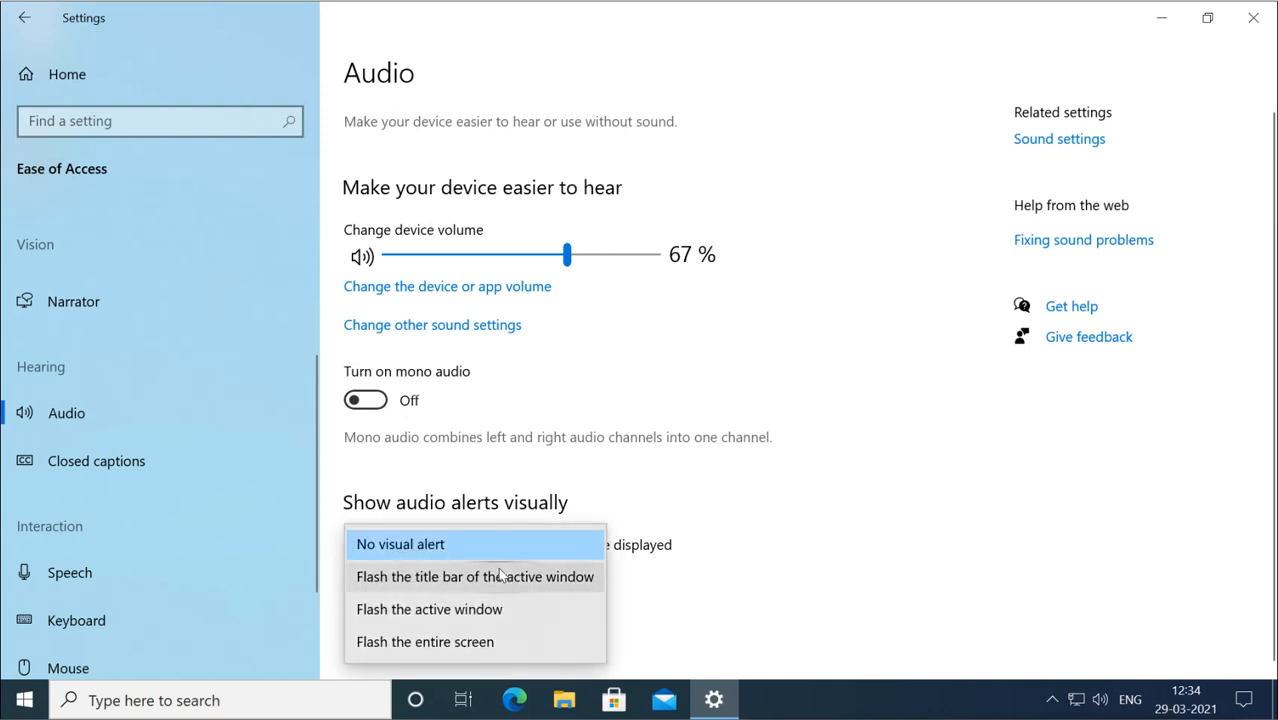
pyautogui.click(708, 563)
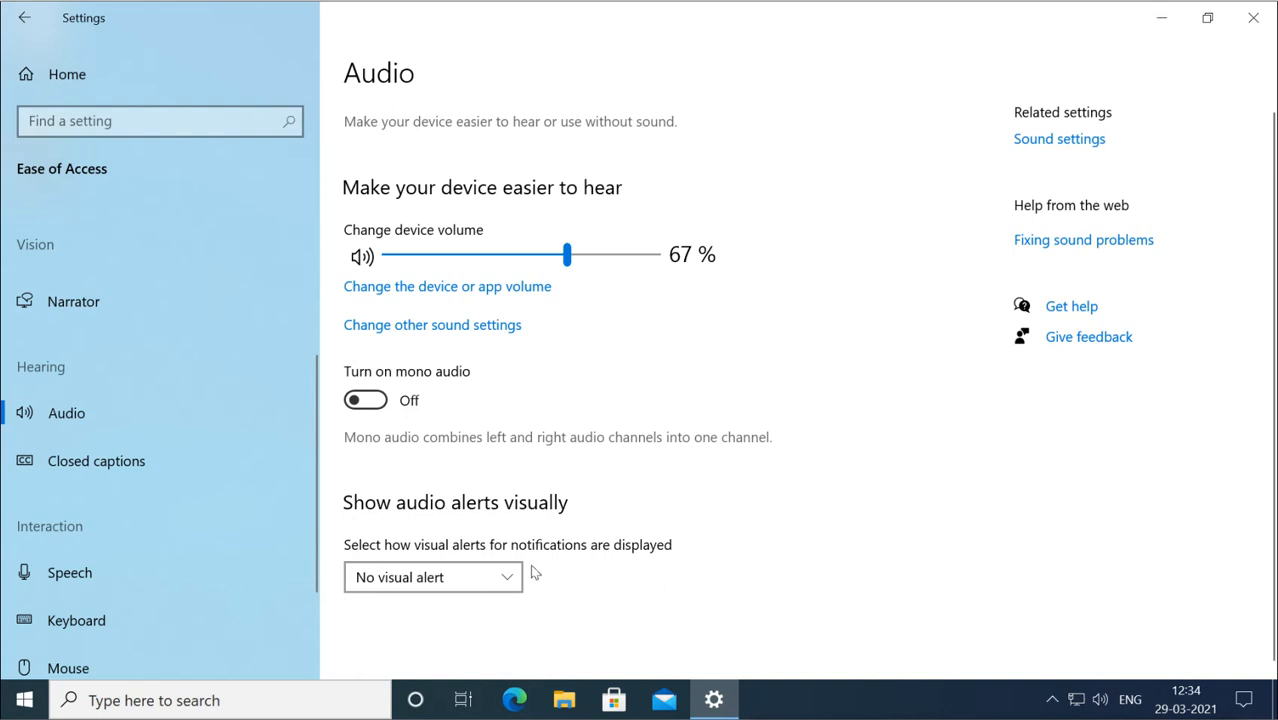
# Look through the Closed captions page, covering the caption font, caption background and window dimming options
pyautogui.click(55, 462)
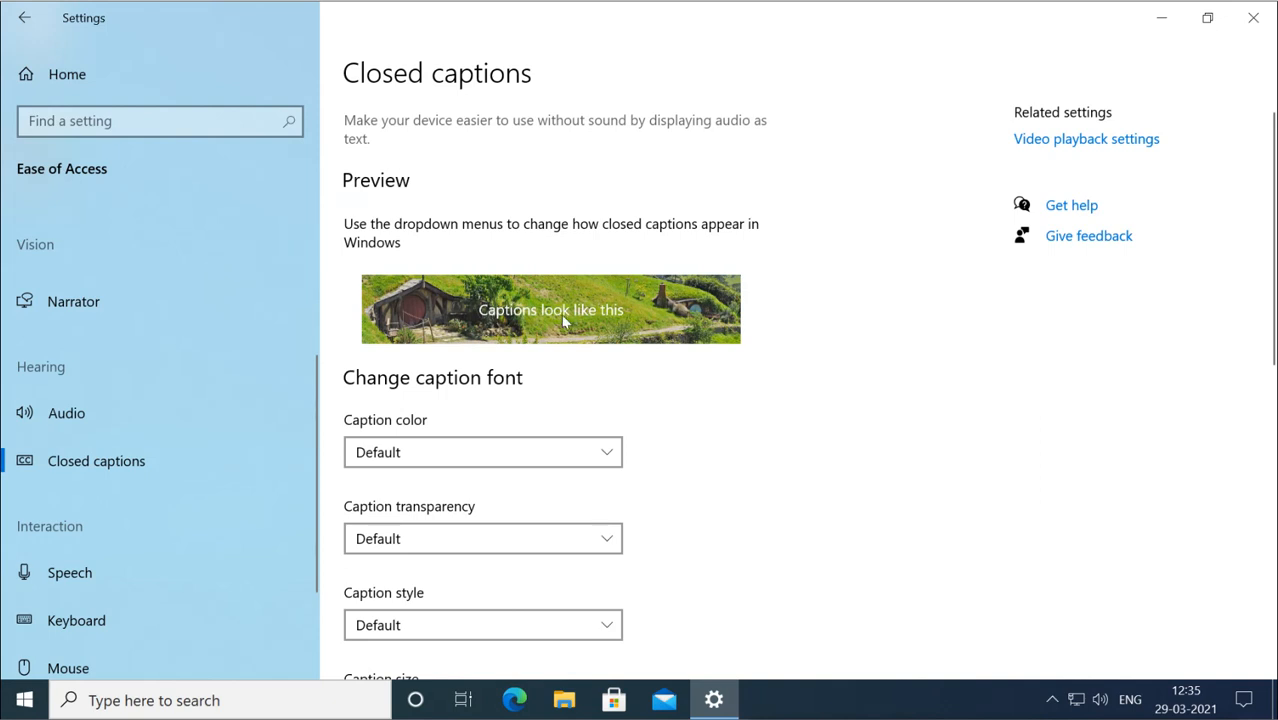
pyautogui.scroll(-3, 563, 318)
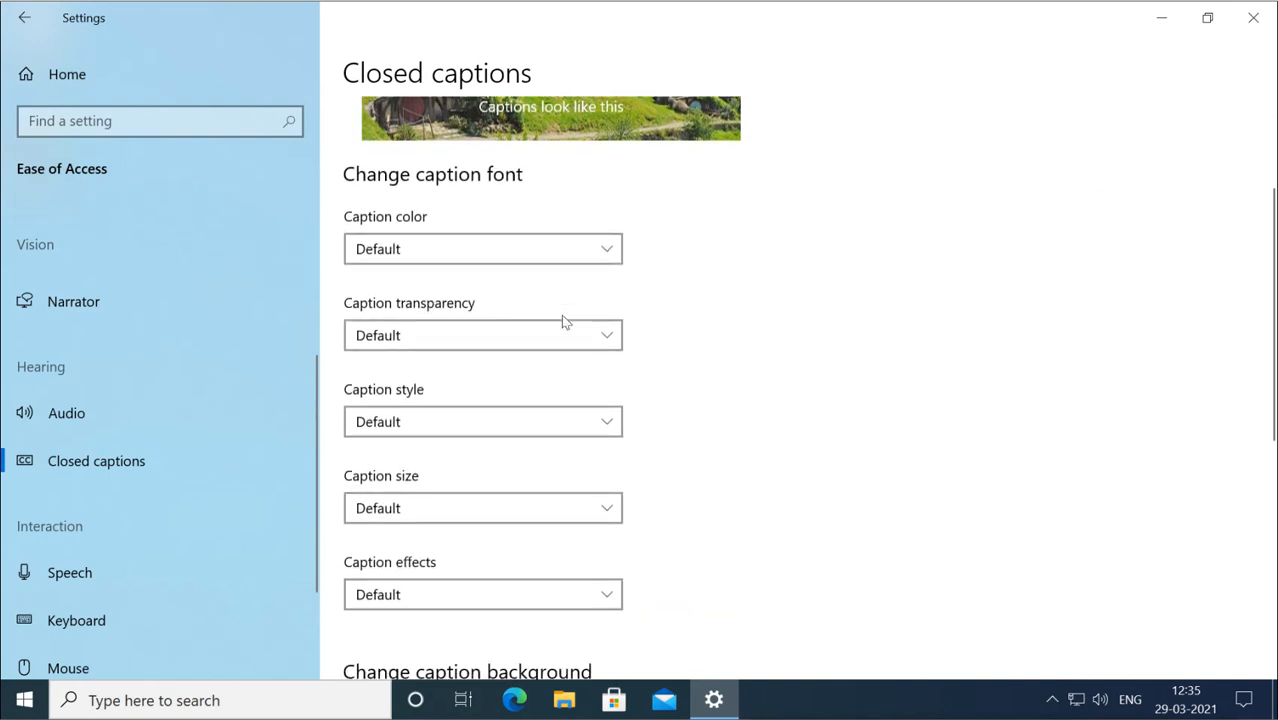
pyautogui.scroll(-3, 563, 320)
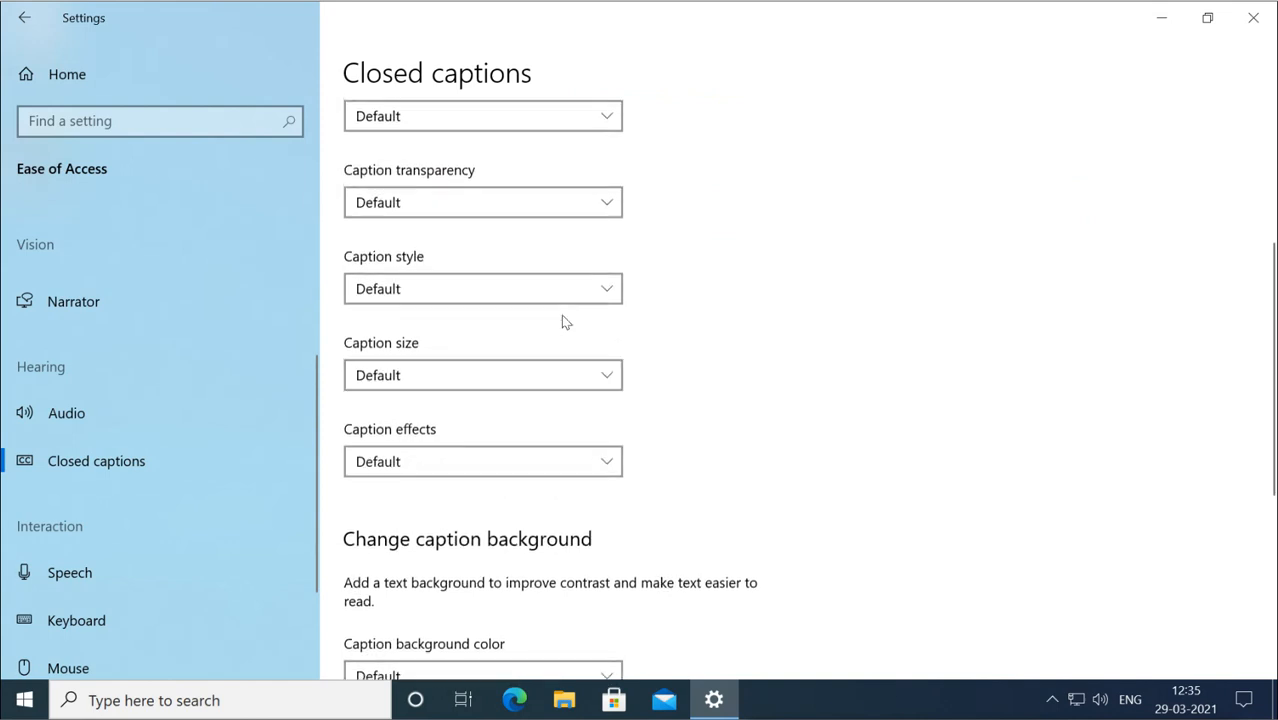
pyautogui.scroll(1, 563, 320)
pyautogui.scroll(-2, 563, 320)
pyautogui.scroll(-6, 563, 320)
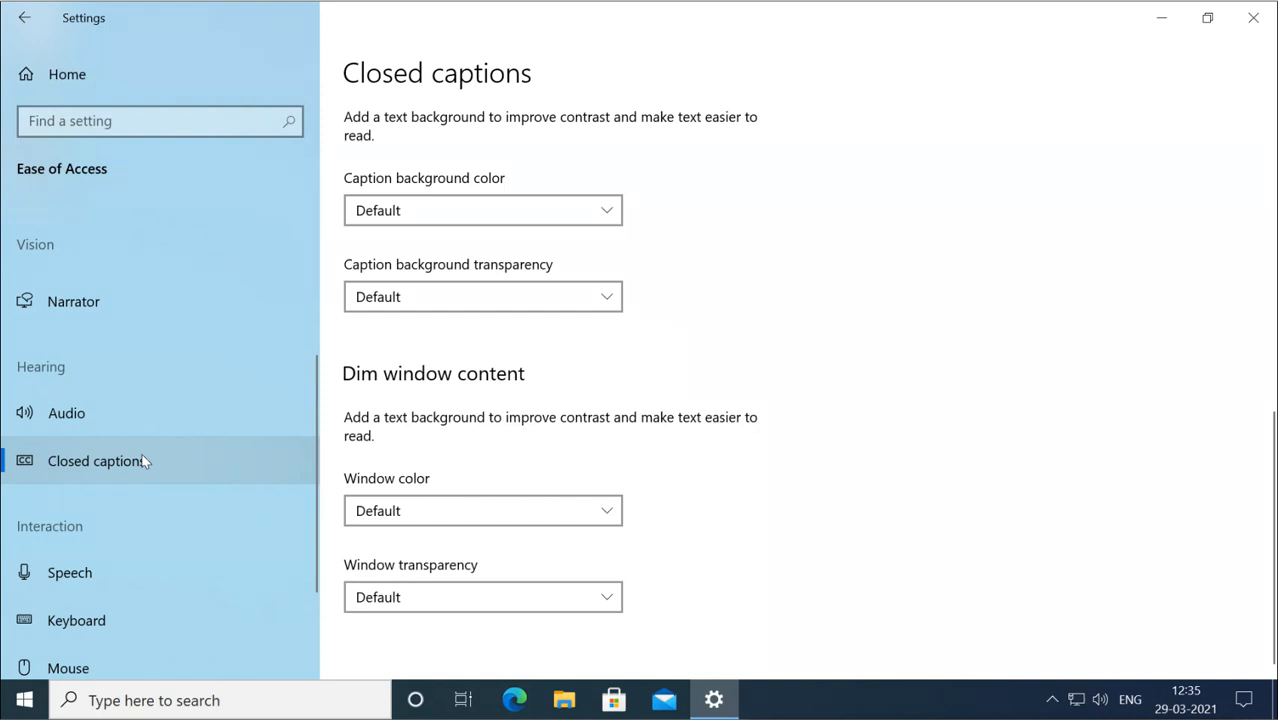
# Open the Speech settings under Interaction and read the dictation and Speech Recognition options
pyautogui.scroll(-3, 143, 461)
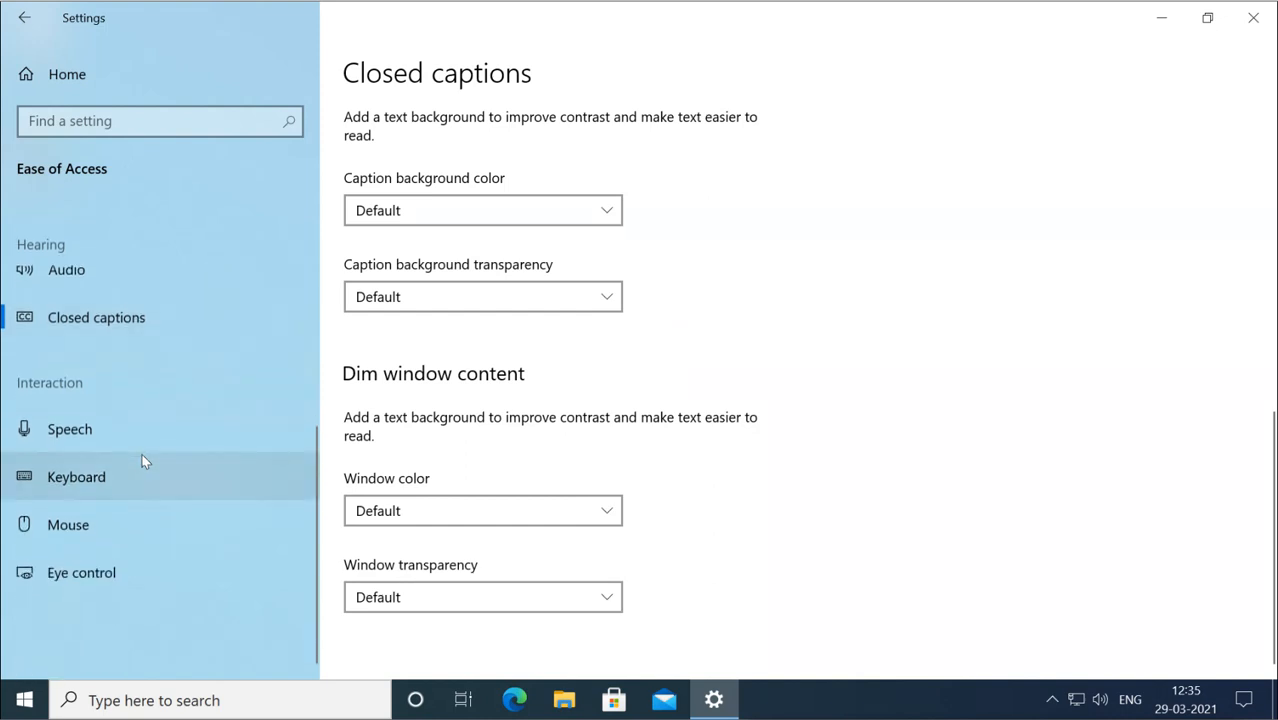
pyautogui.click(80, 431)
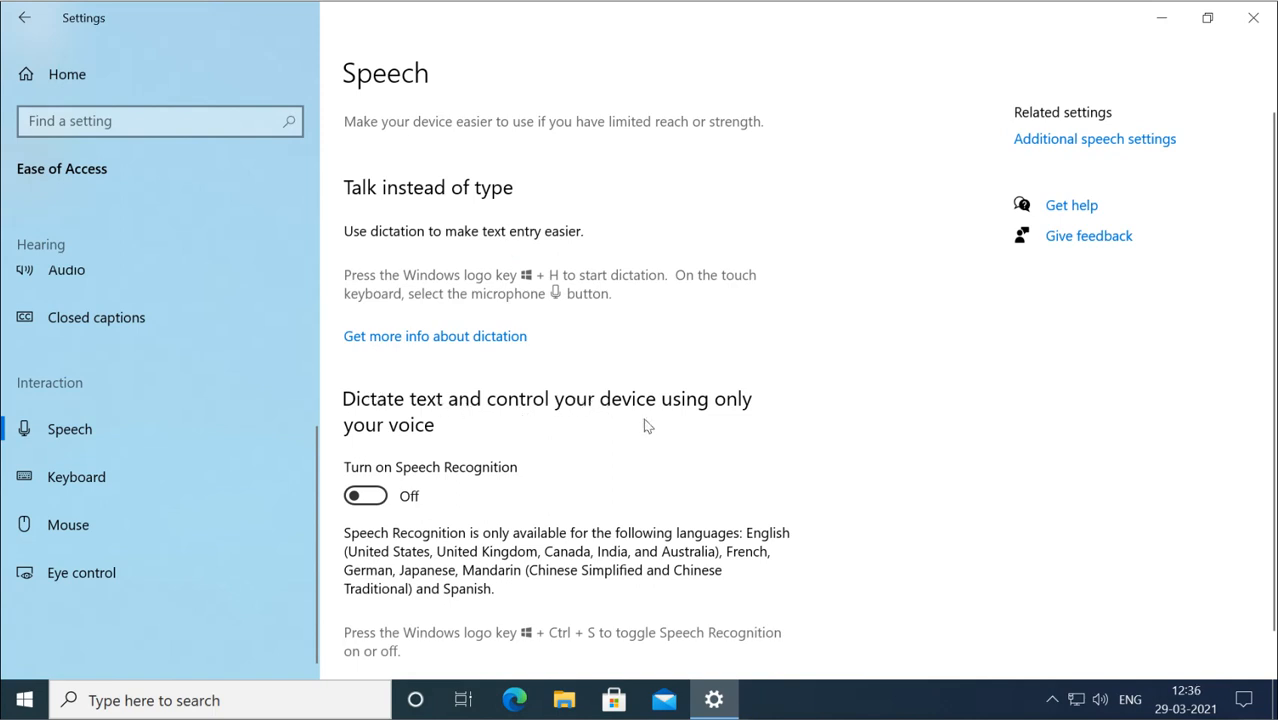
pyautogui.scroll(-1, 645, 426)
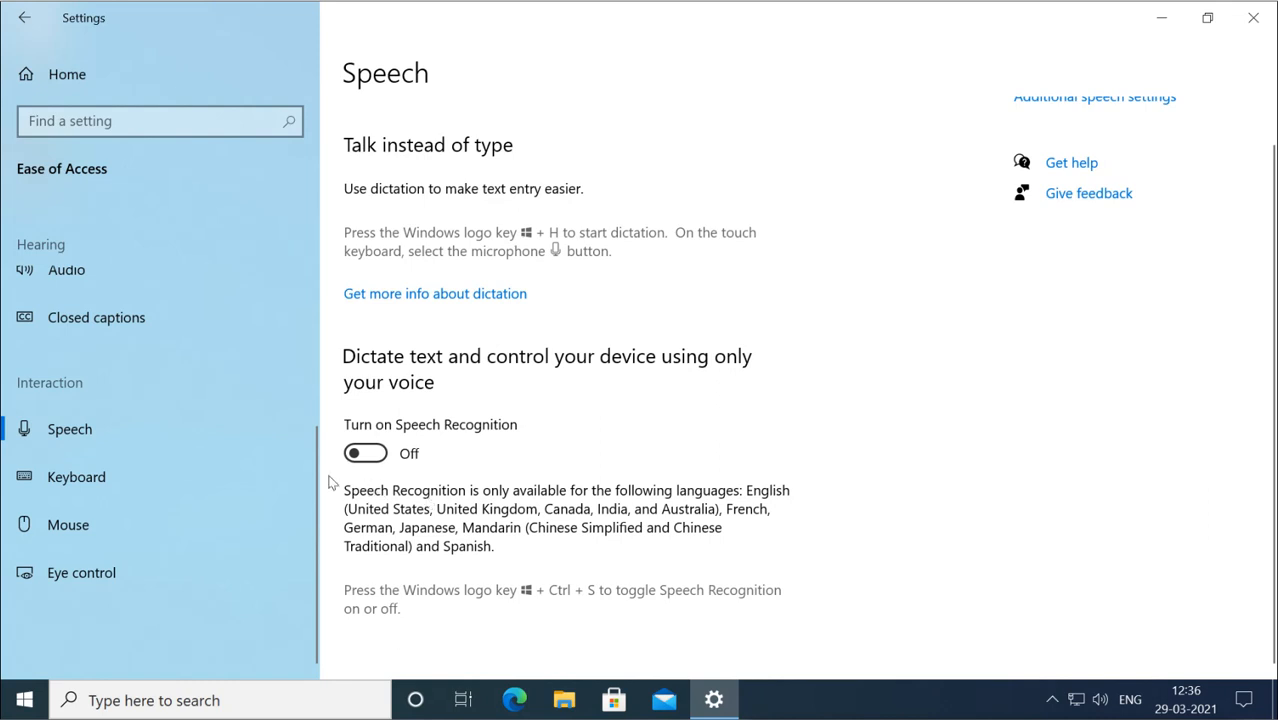
# Turn on the On-Screen Keyboard in the Keyboard settings, and close it again
pyautogui.click(95, 477)
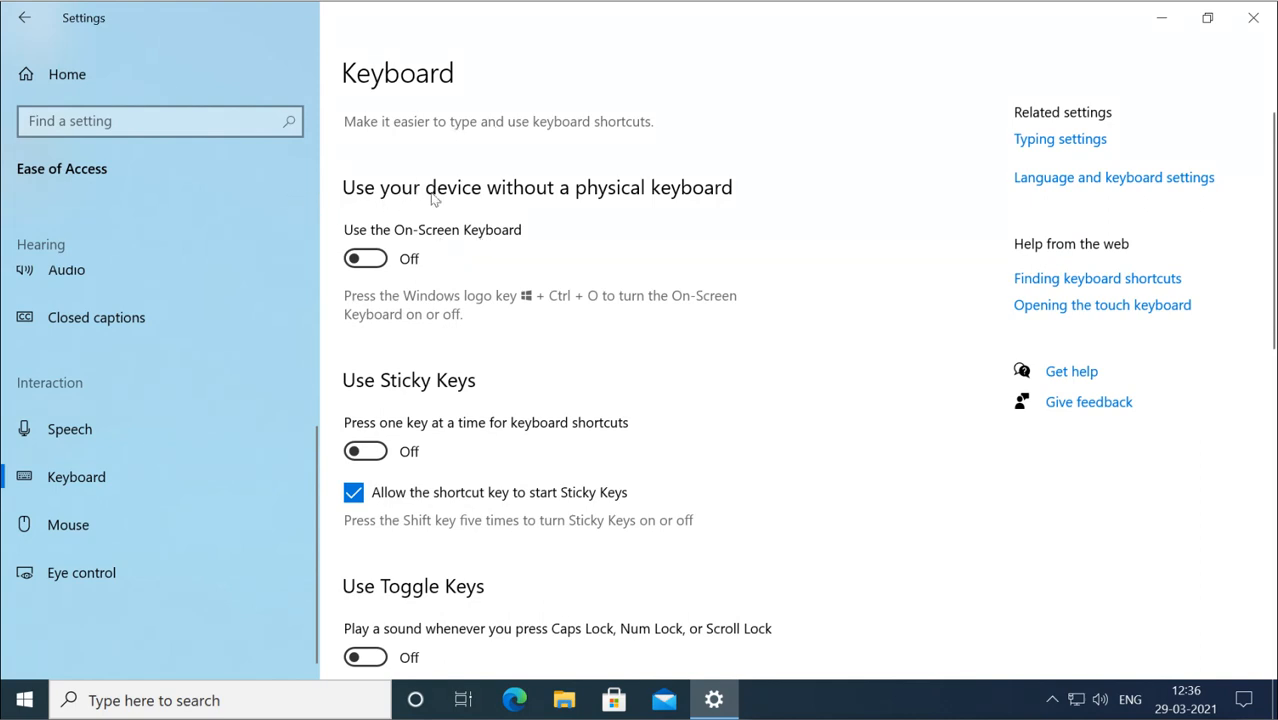
pyautogui.click(377, 263)
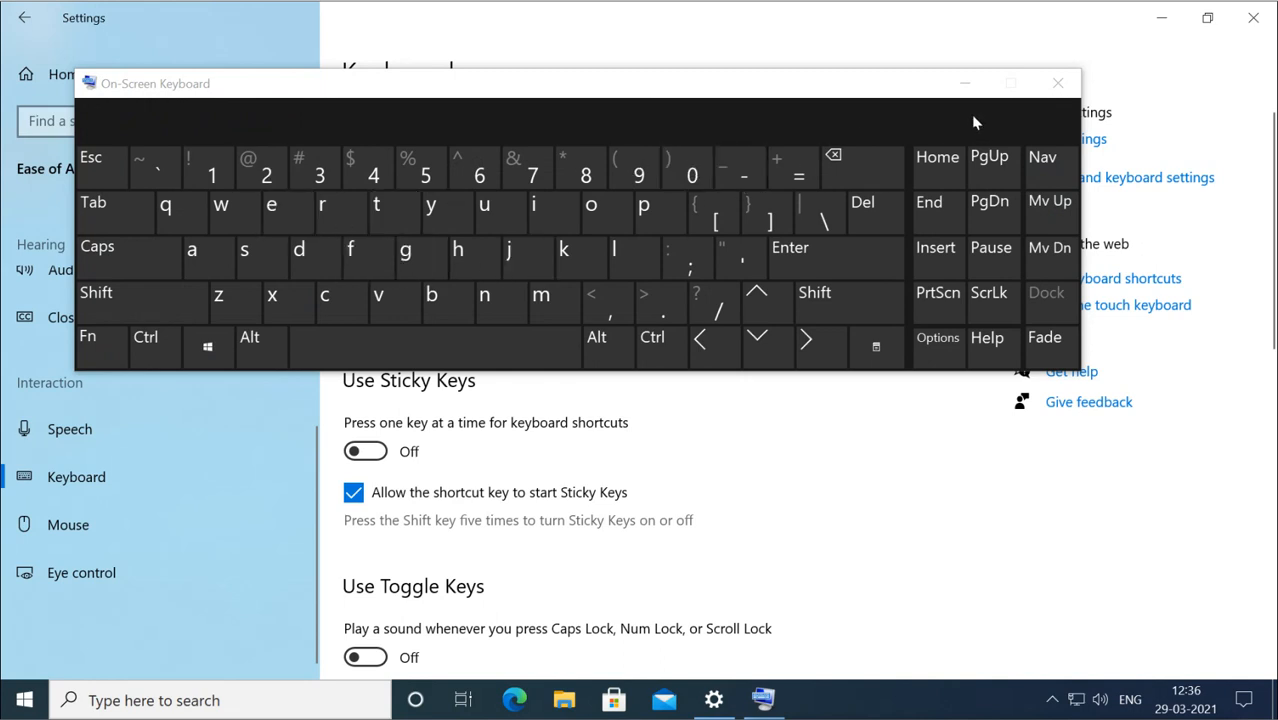
pyautogui.click(1045, 97)
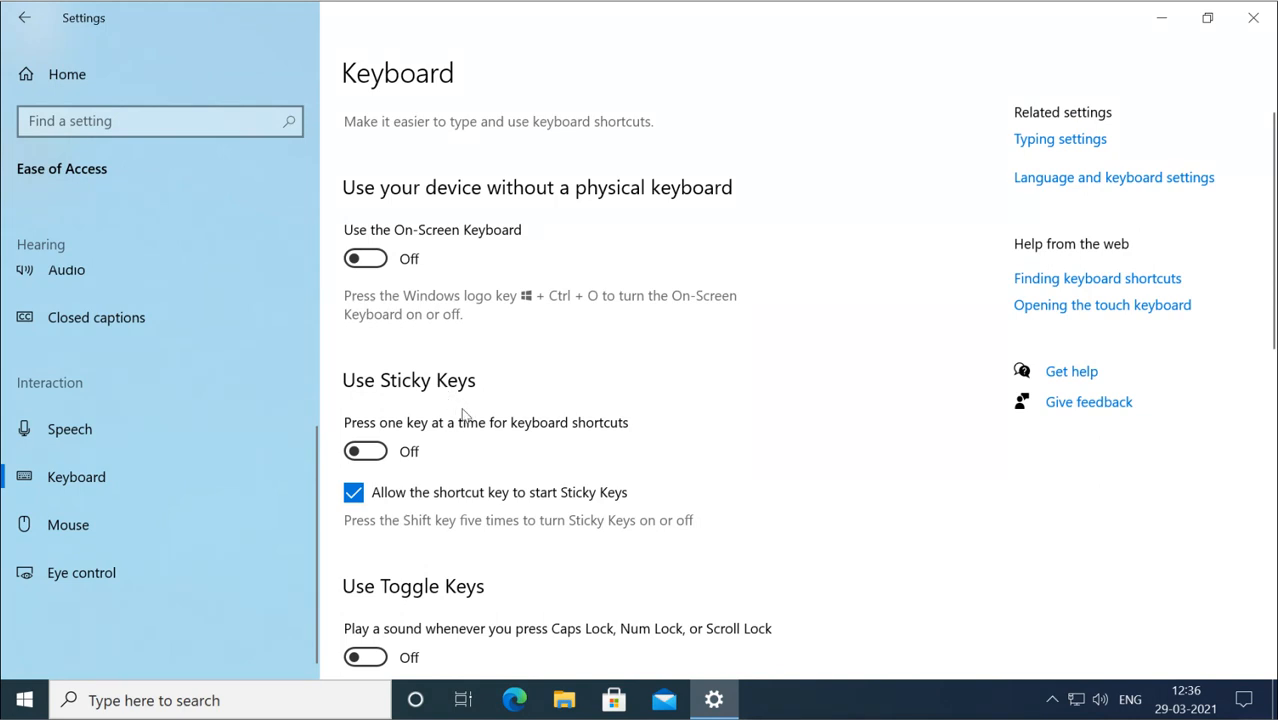
# Look through the Sticky Keys, Toggle Keys, Filter Keys, Print Screen and typing options, trying the Toggle Keys switch
pyautogui.scroll(-2, 463, 413)
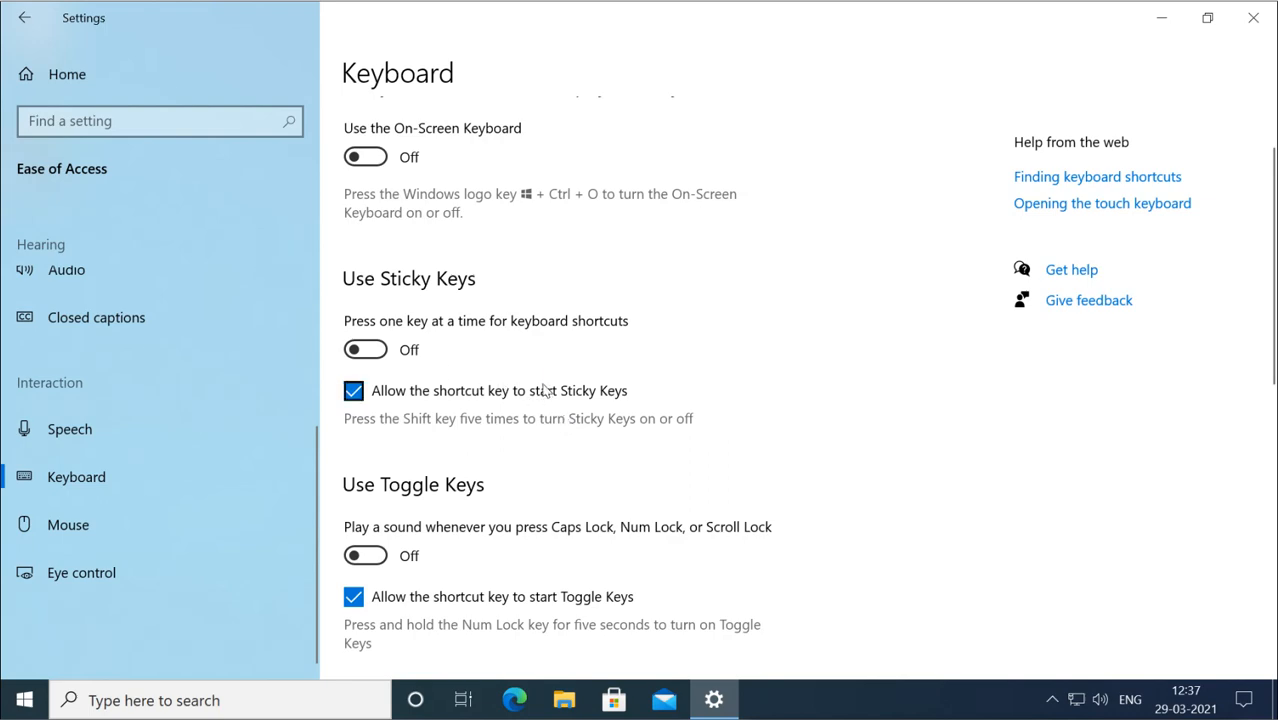
pyautogui.scroll(-3, 556, 456)
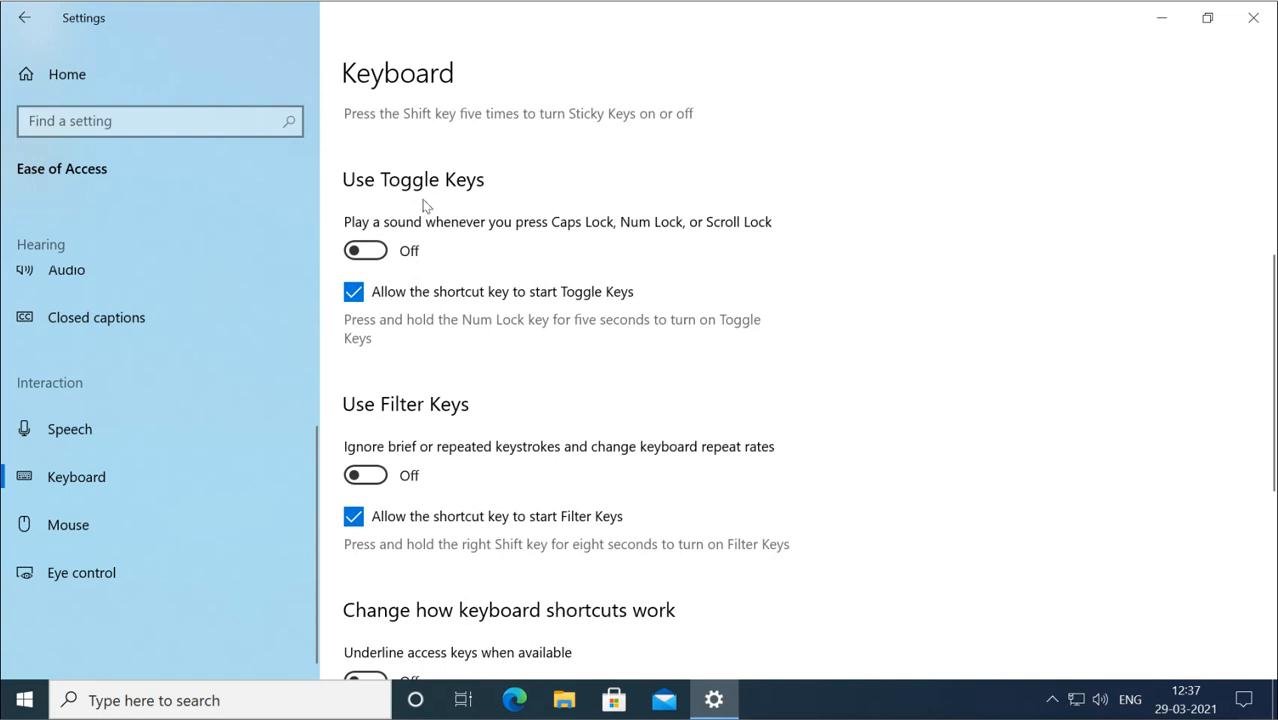
pyautogui.click(411, 248)
pyautogui.click(410, 246)
pyautogui.scroll(-2, 503, 422)
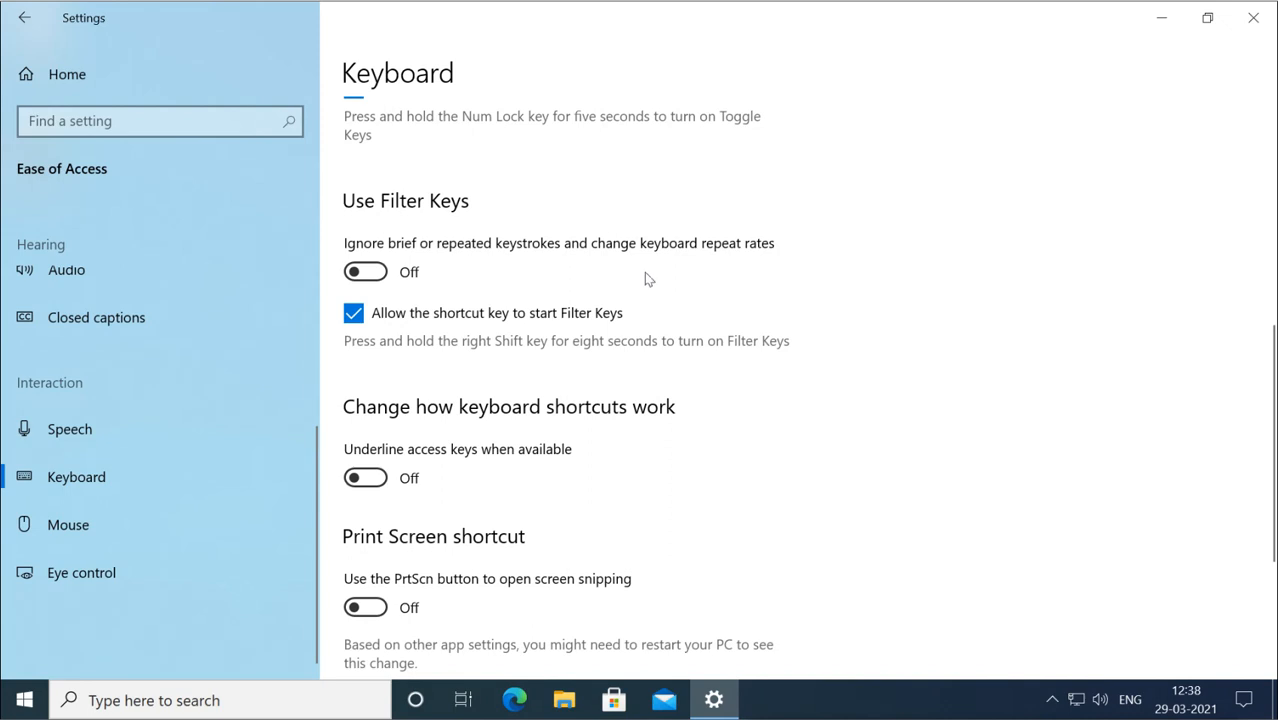
pyautogui.scroll(-2, 644, 272)
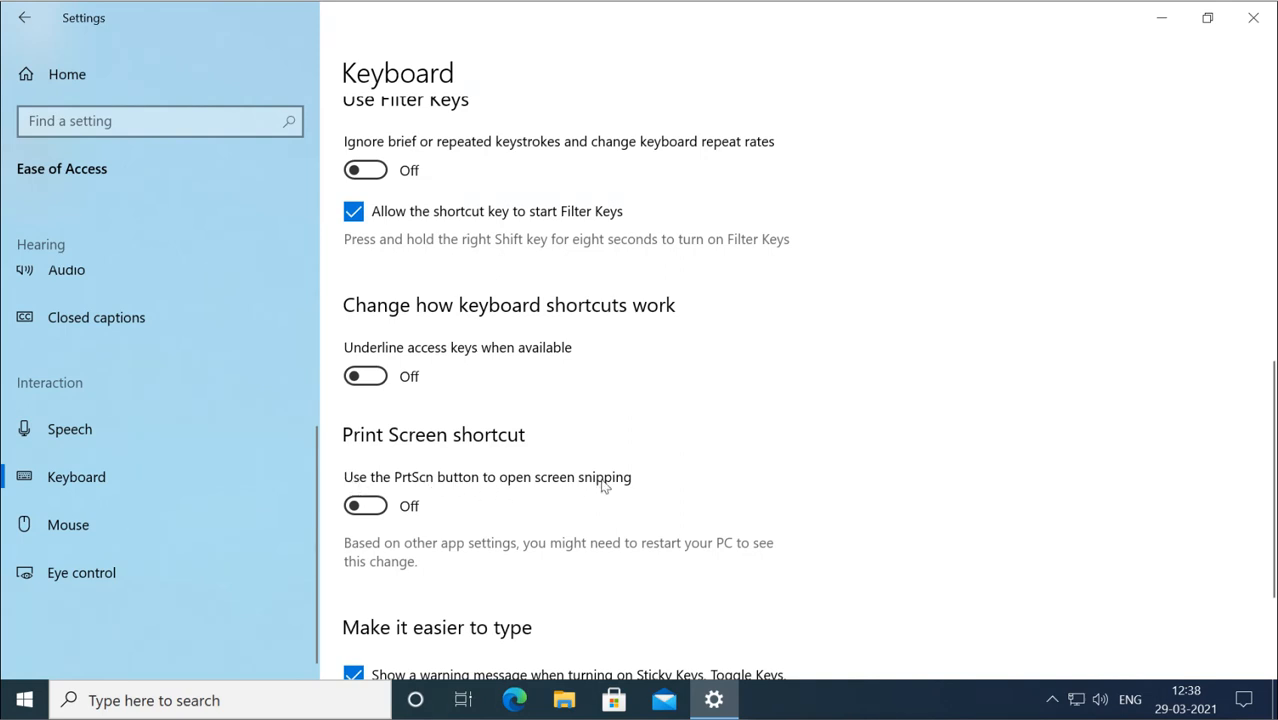
pyautogui.scroll(-2, 604, 497)
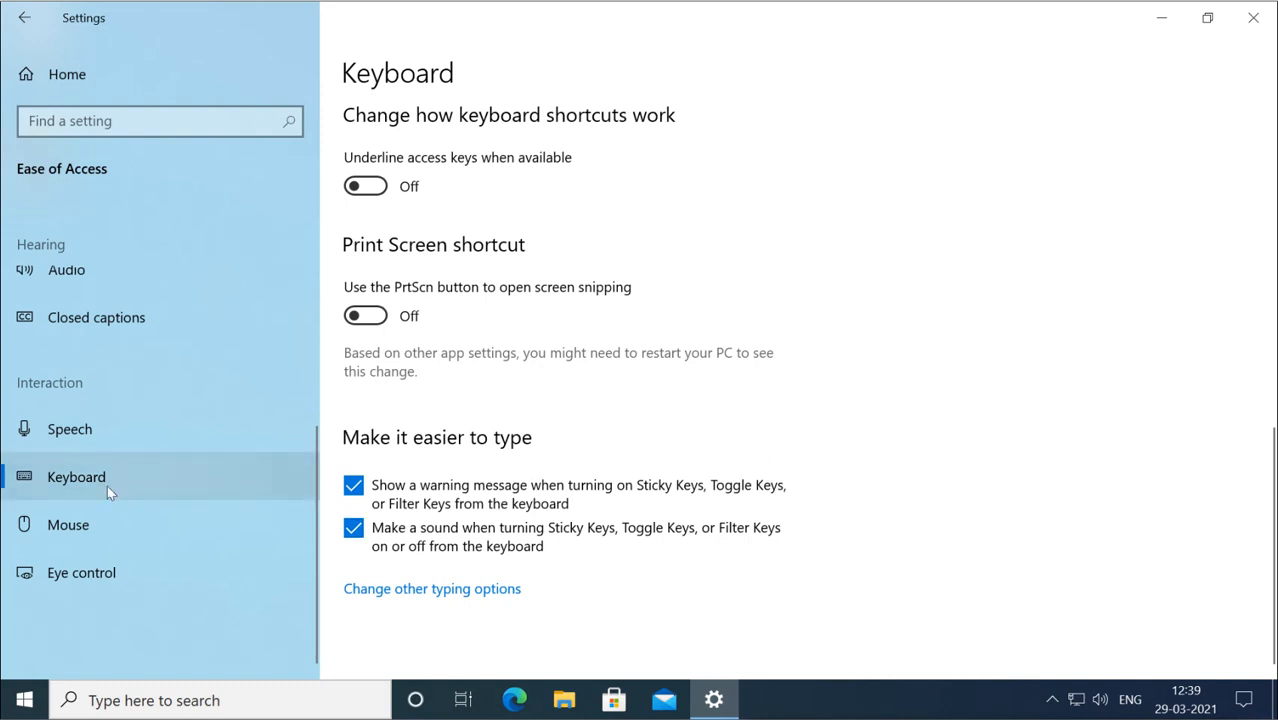
# Try Mouse Keys on the Mouse settings page, checking its icon in the notification area, and turn Mouse Keys off again
pyautogui.click(87, 532)
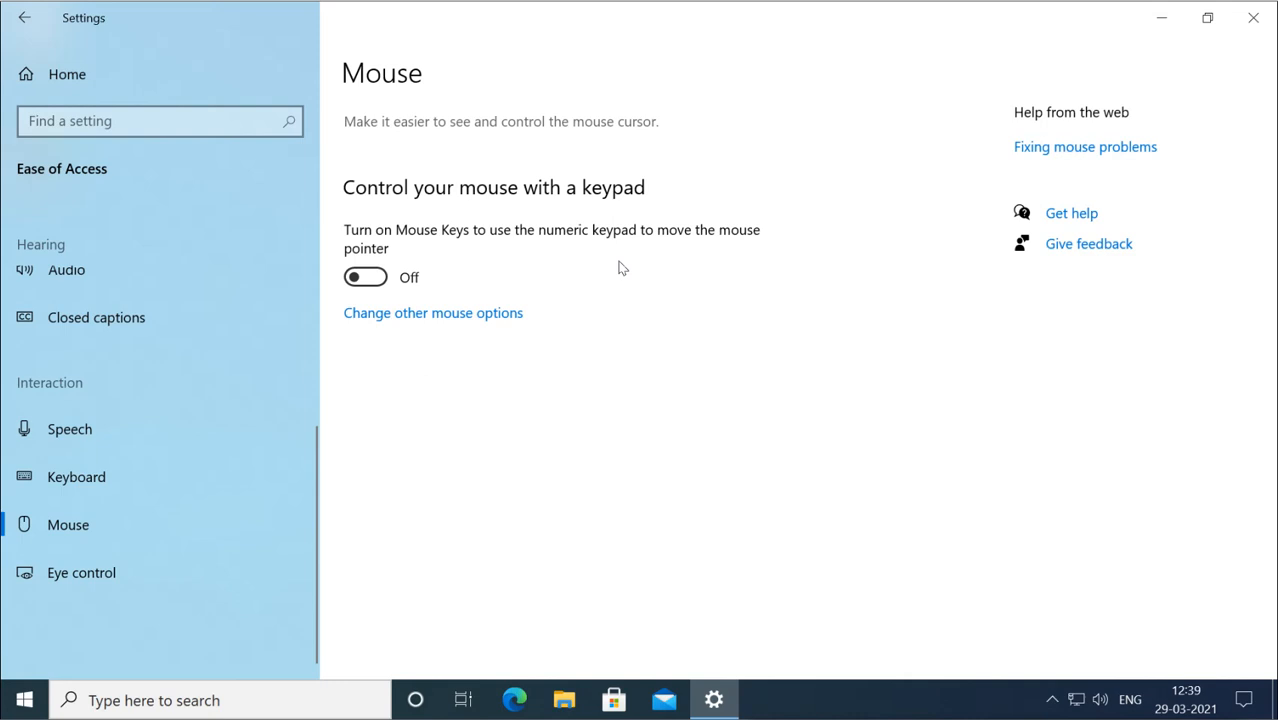
pyautogui.click(379, 283)
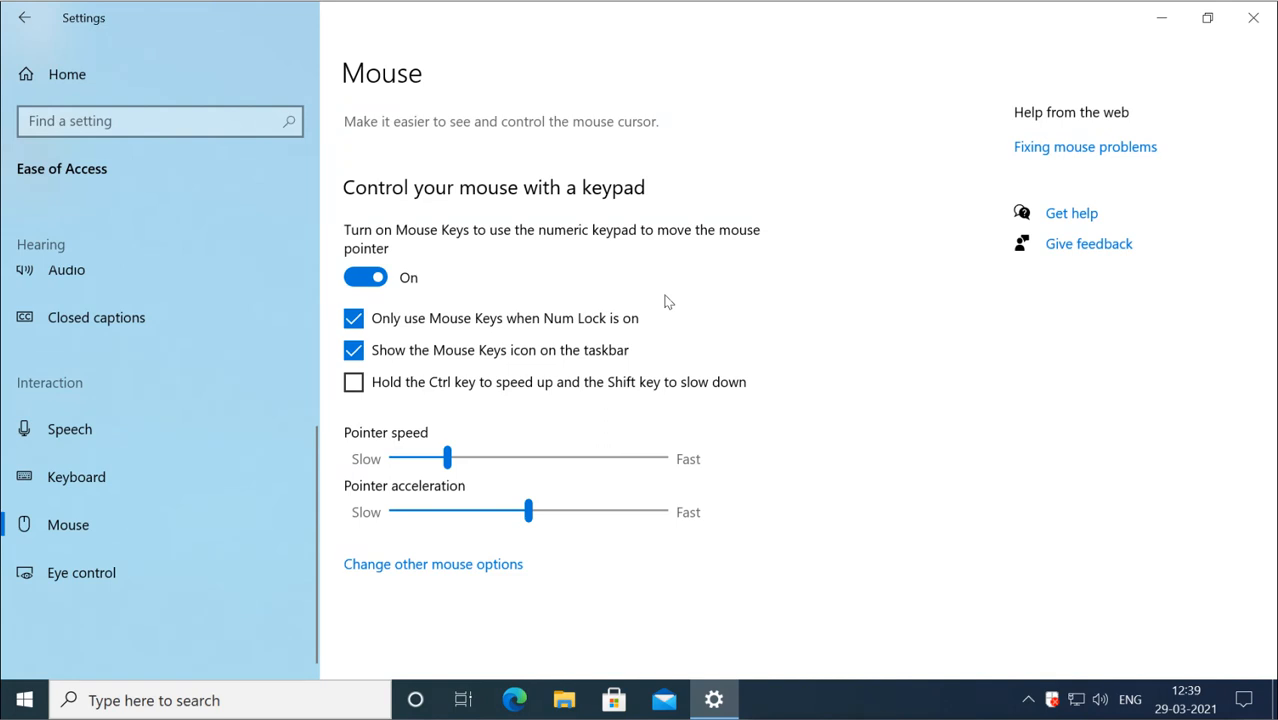
pyautogui.press('Num_Lock')
pyautogui.click(1052, 700)
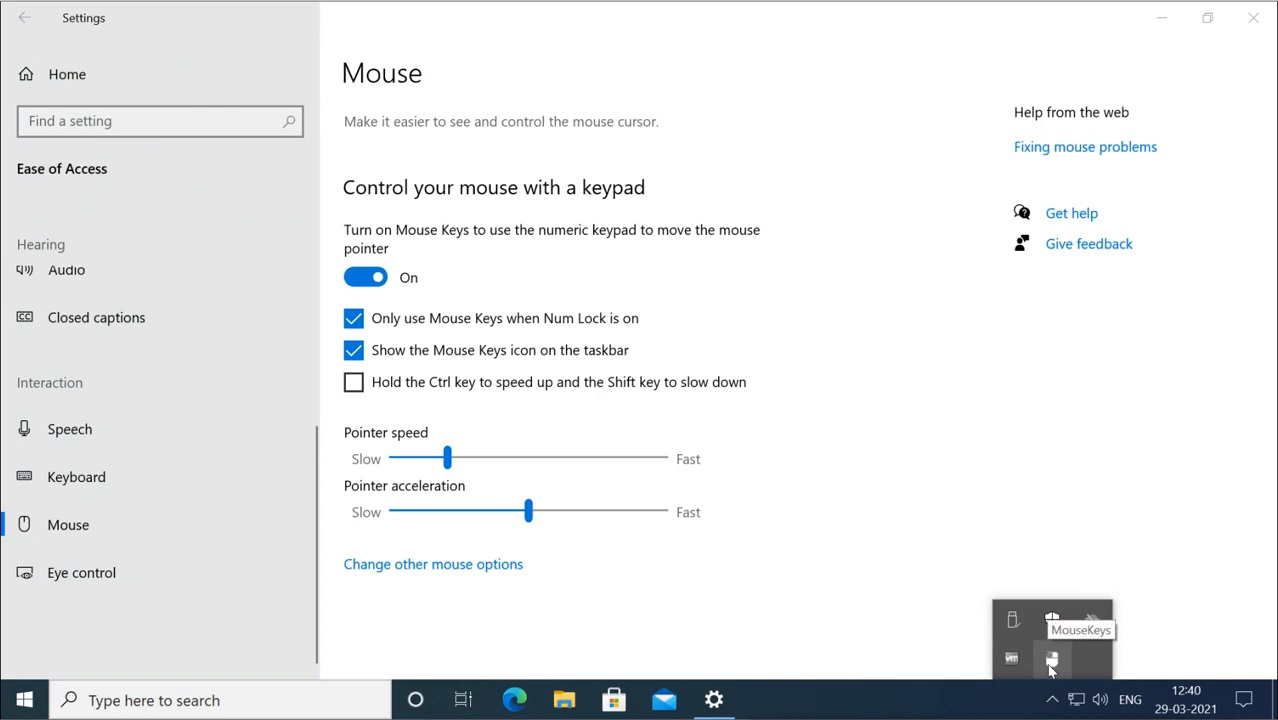
pyautogui.click(843, 557)
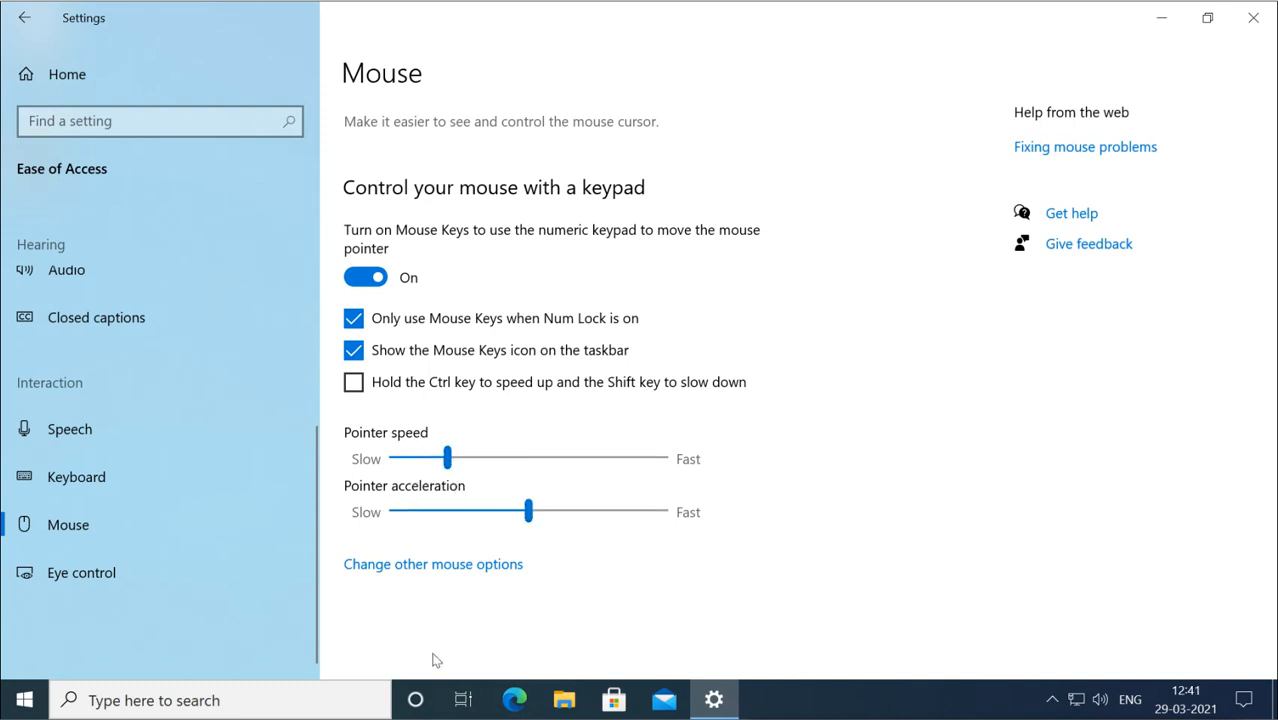
pyautogui.click(373, 284)
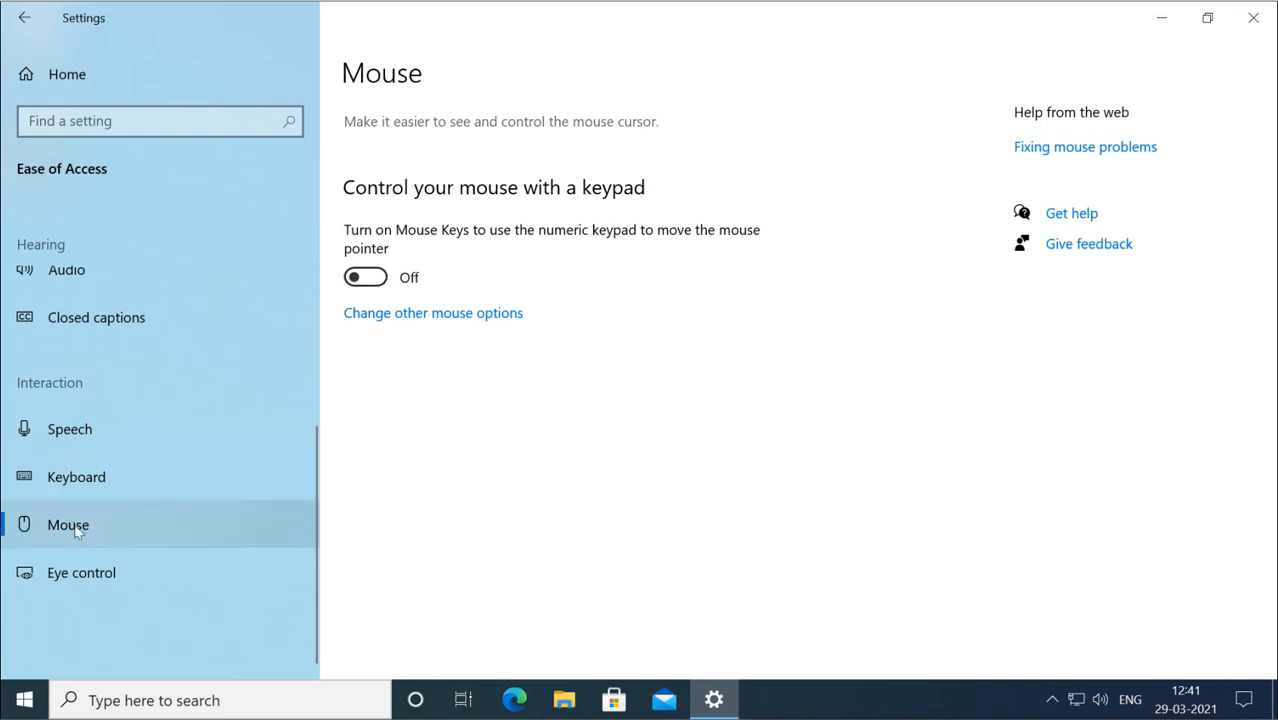
# View the Eye control page and the complete list of Ease of Access categories, and close Settings
pyautogui.click(90, 575)
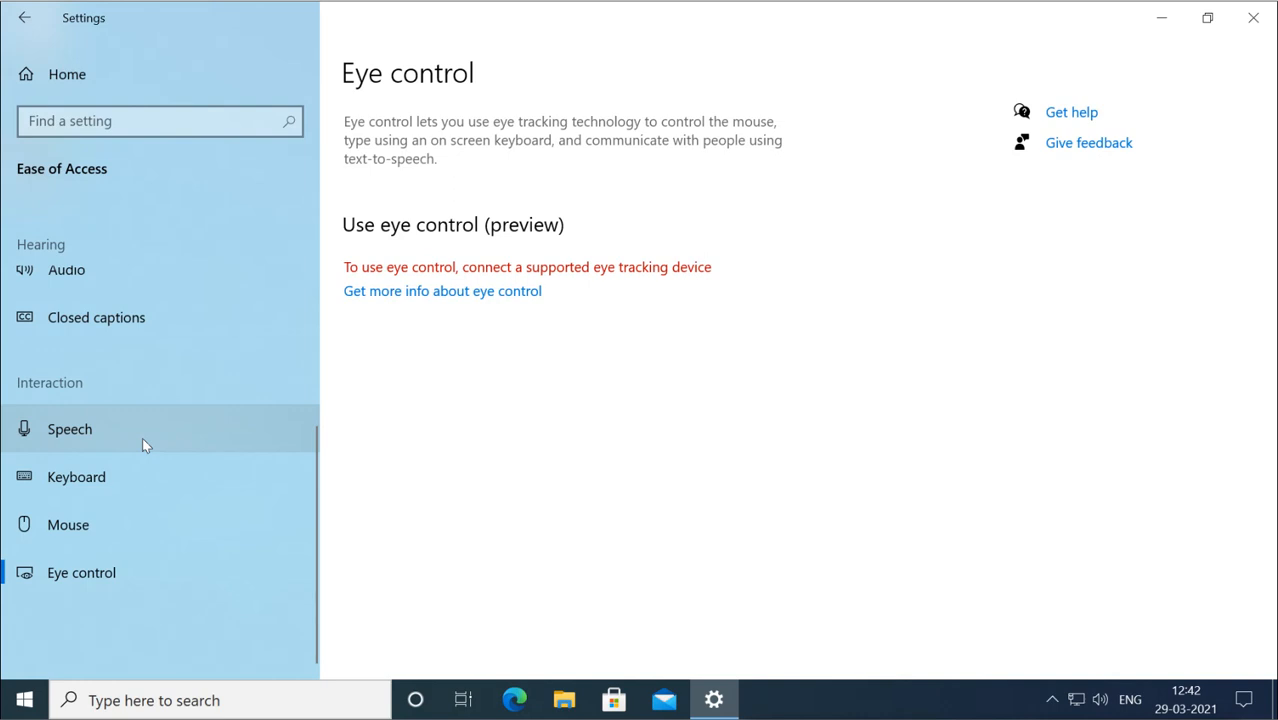
pyautogui.scroll(5, 142, 437)
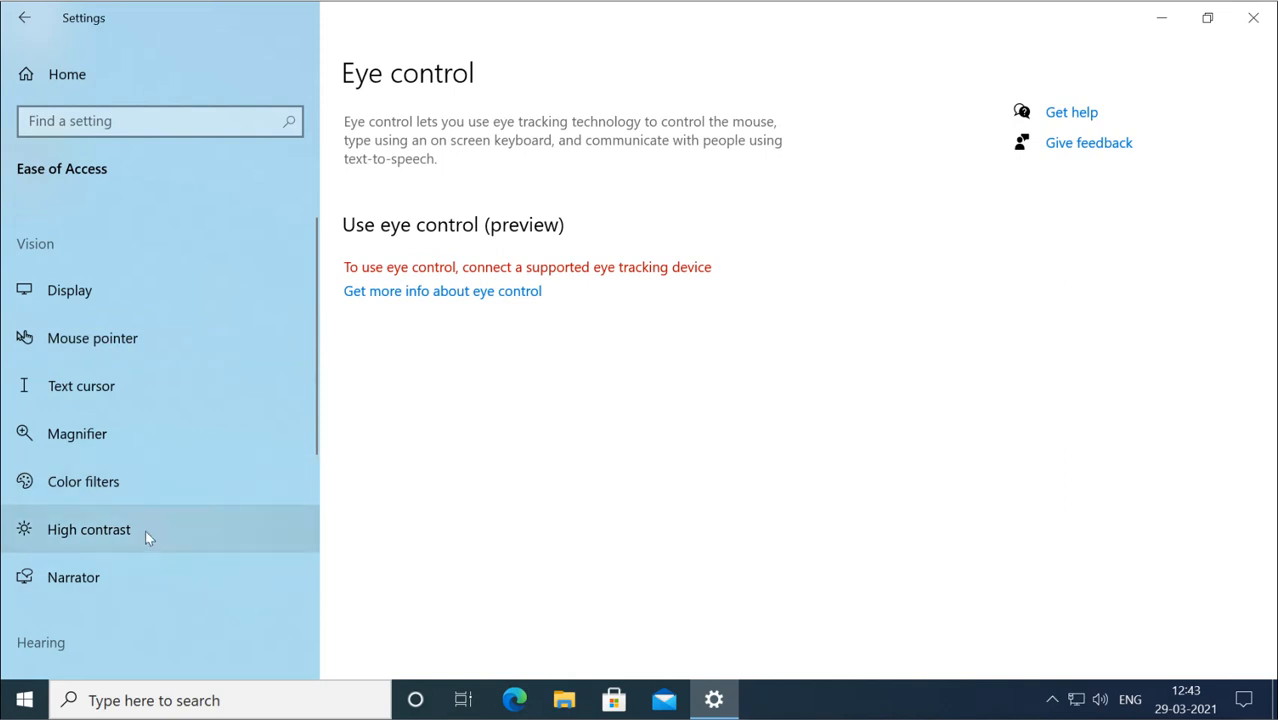
pyautogui.scroll(-4, 195, 426)
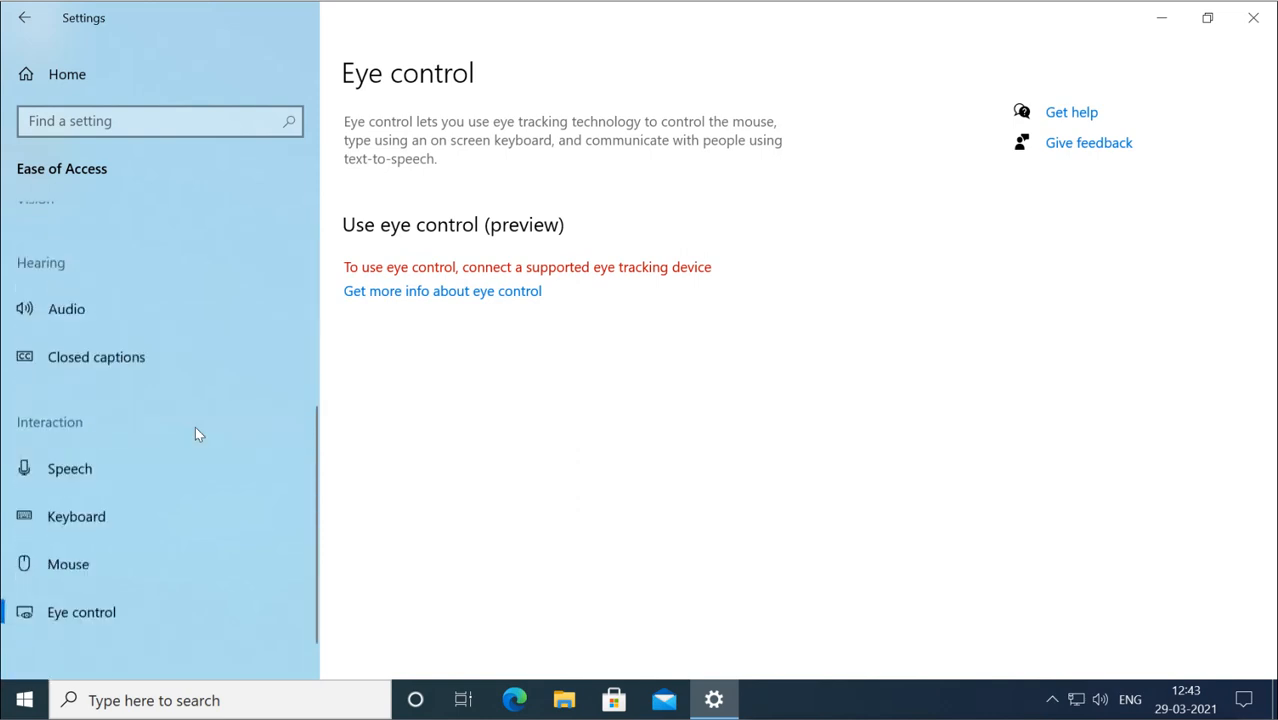
pyautogui.scroll(4, 195, 426)
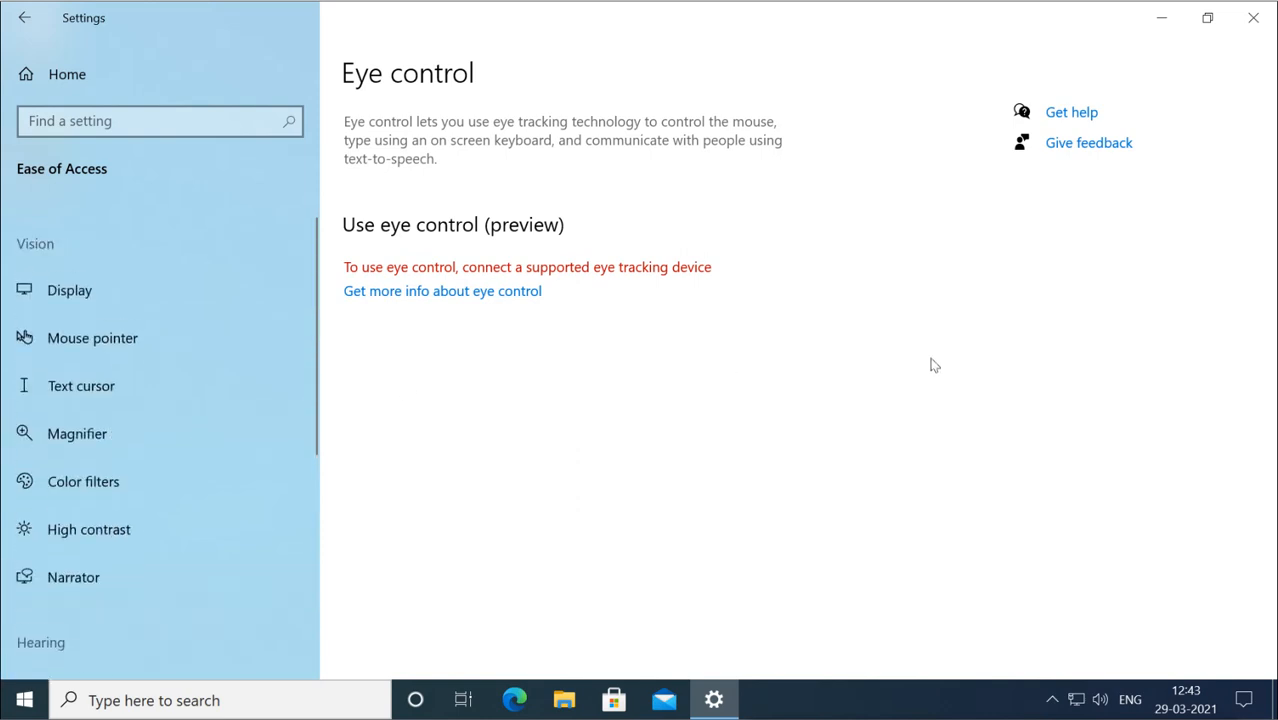
pyautogui.click(1253, 17)
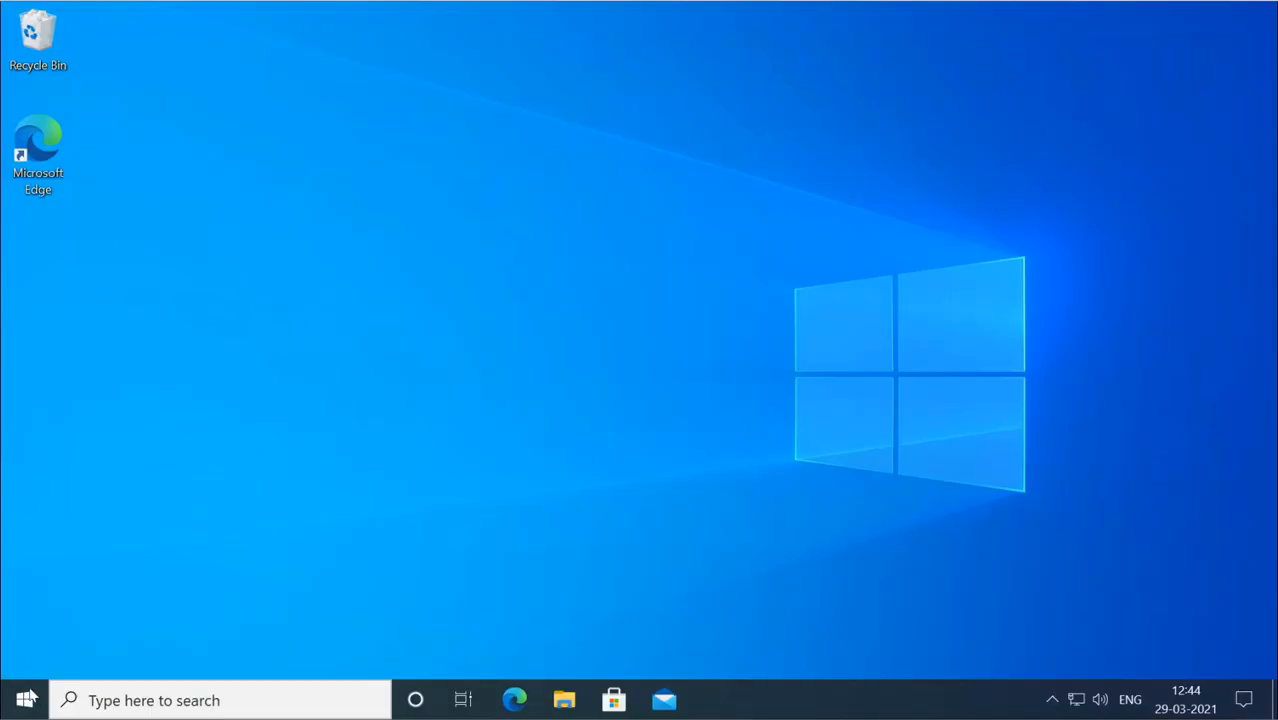
# Reopen Settings and go to the Display page of the System category
pyautogui.click(26, 698)
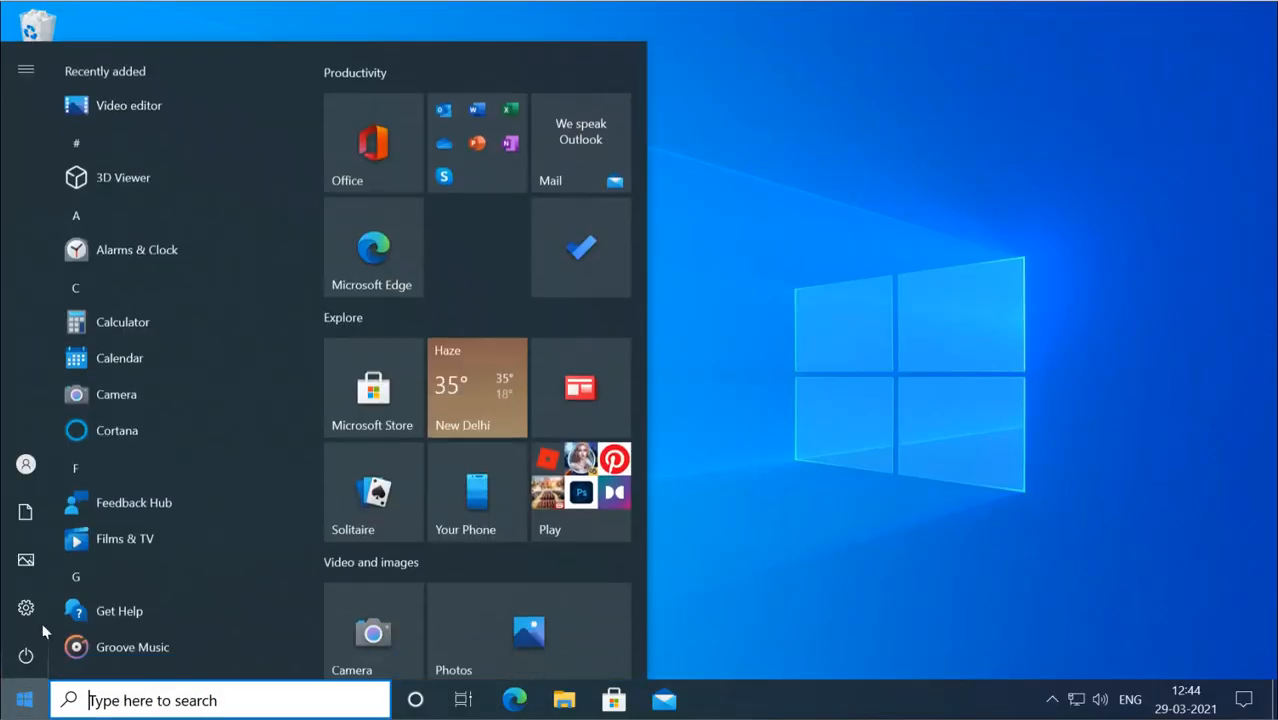
pyautogui.moveTo(36, 609)
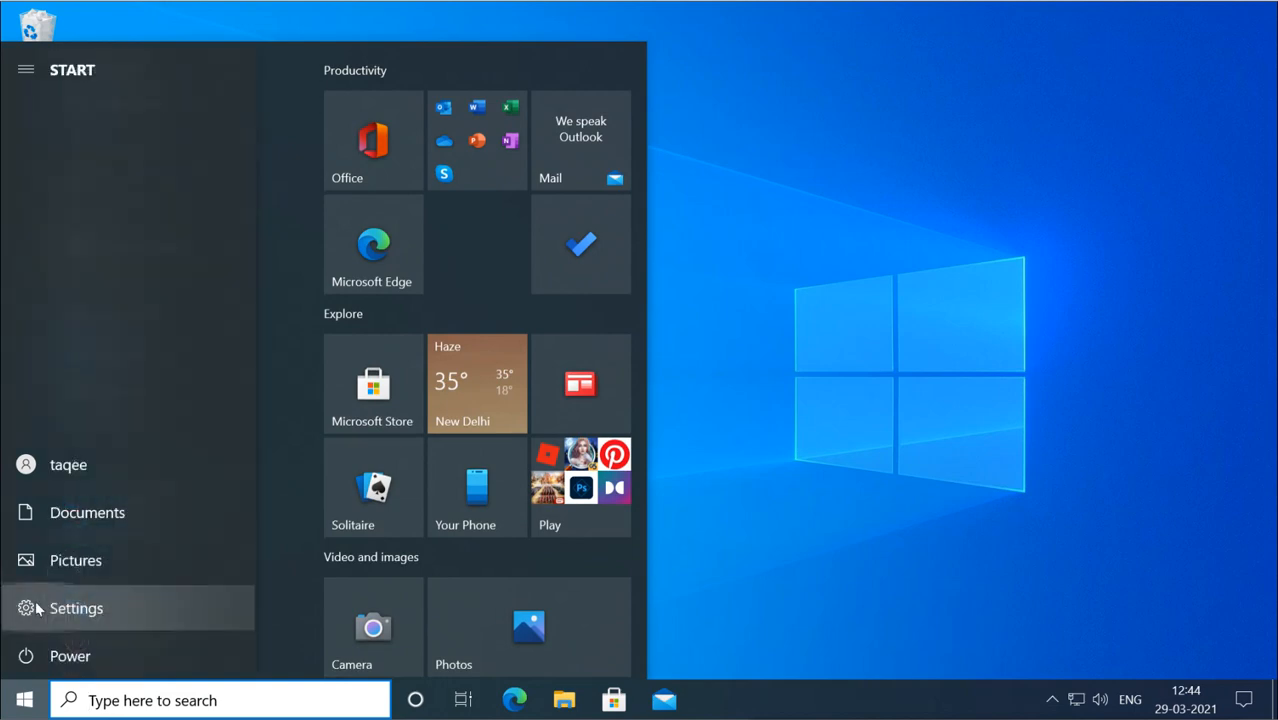
pyautogui.click(87, 611)
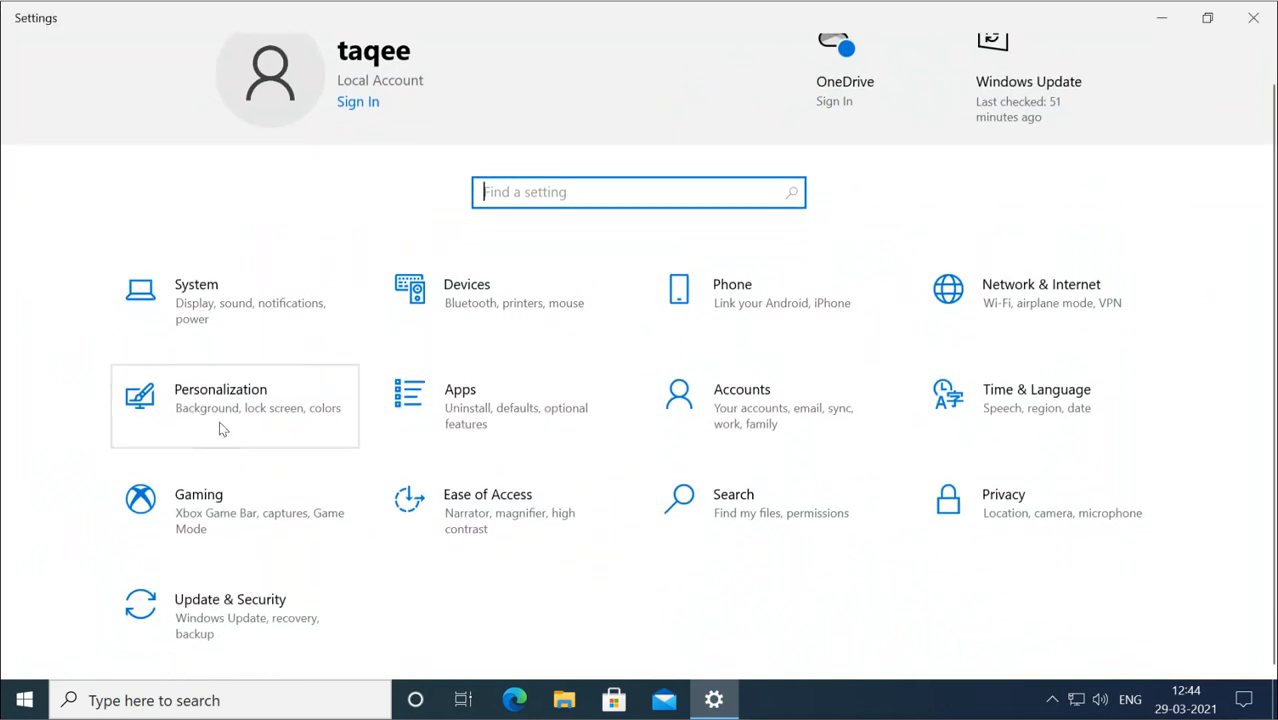
pyautogui.click(229, 296)
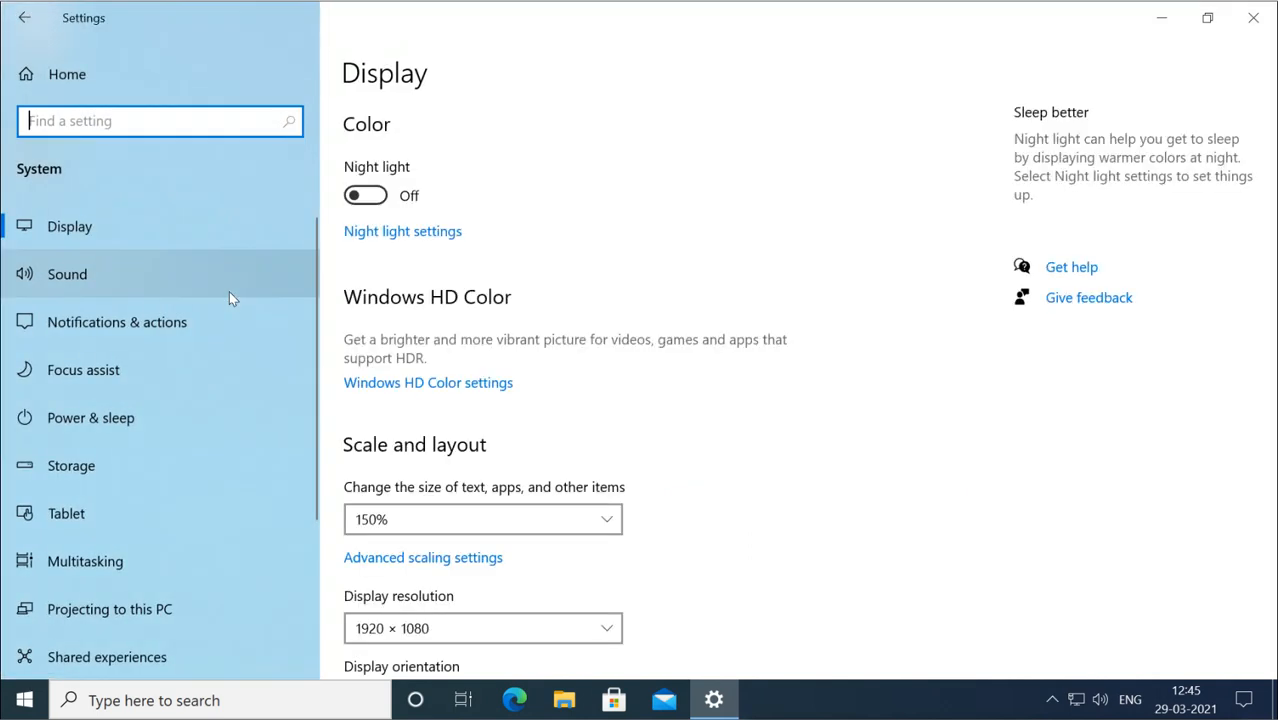
# Go to the Notifications & actions page, view the expanded quick actions in the action center, and close the action center
pyautogui.click(143, 325)
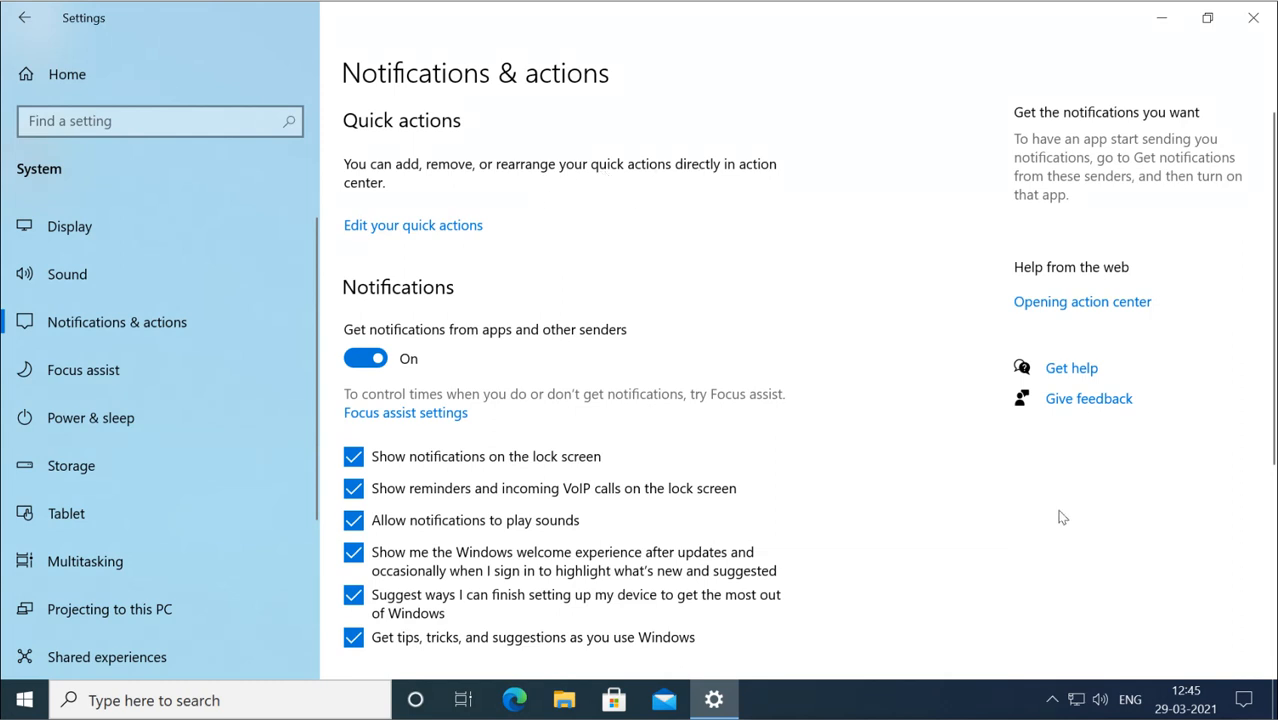
pyautogui.click(1244, 699)
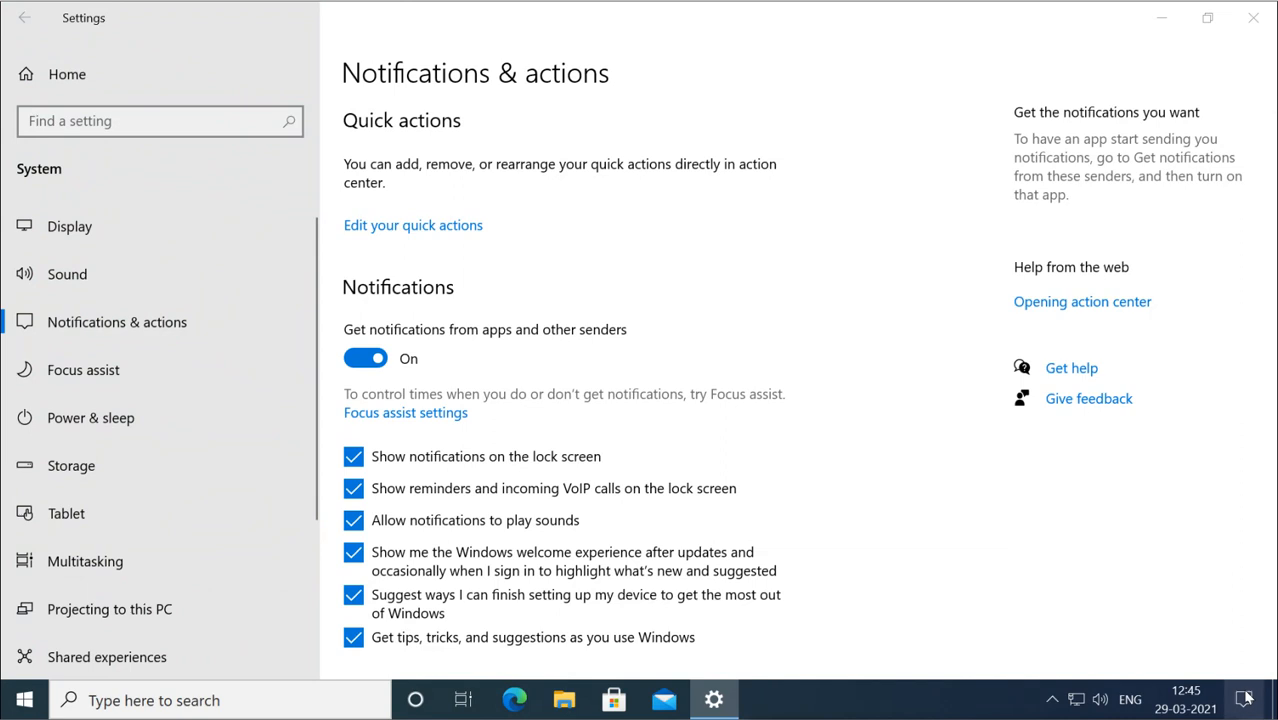
pyautogui.click(1245, 699)
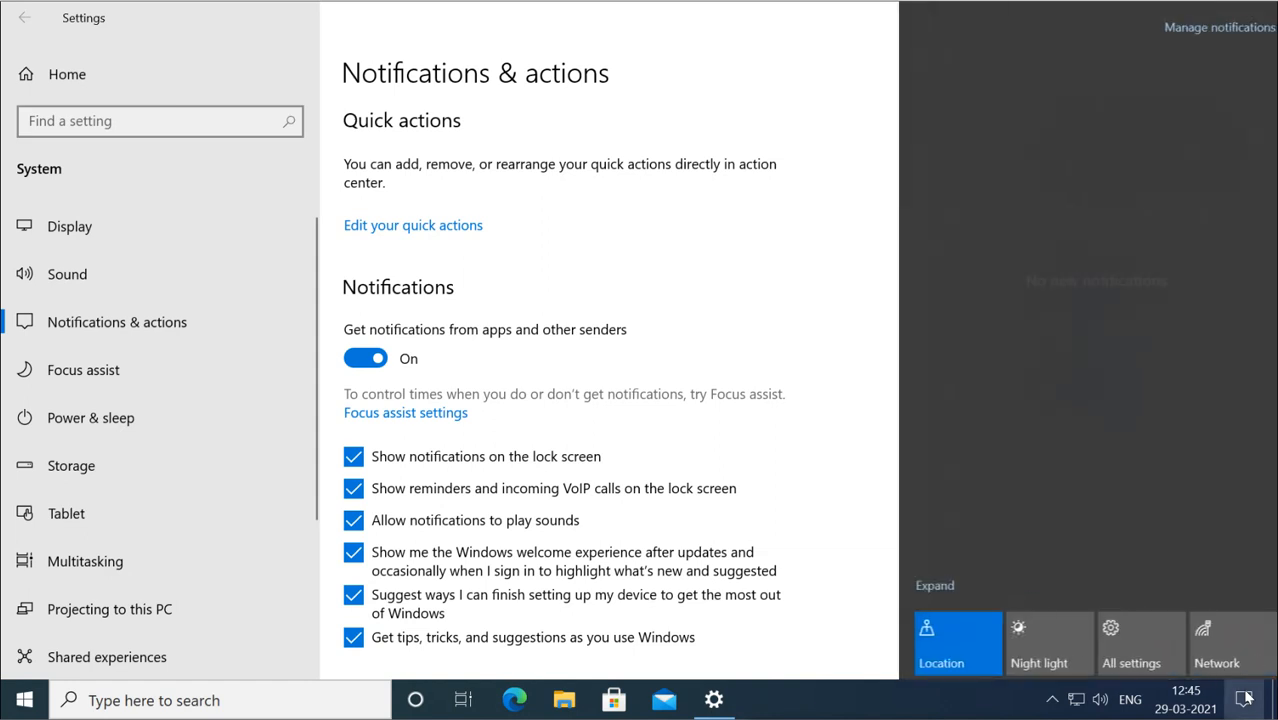
pyautogui.click(920, 587)
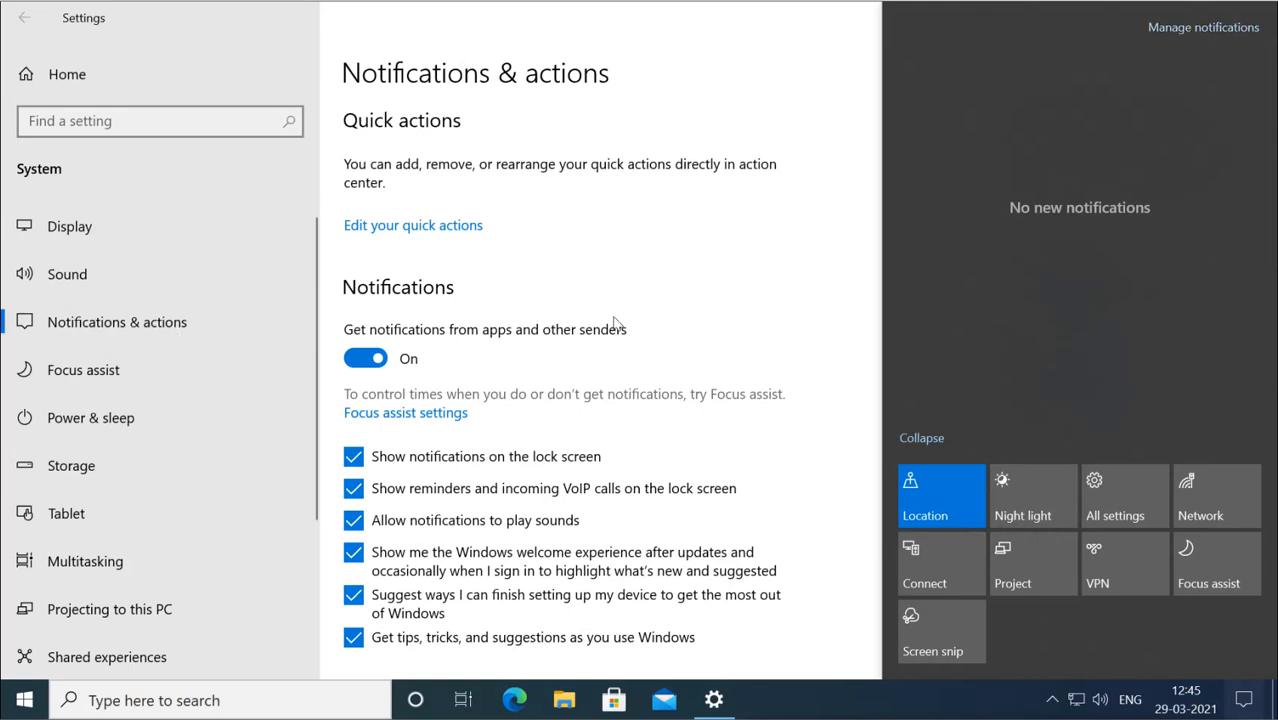
pyautogui.click(711, 250)
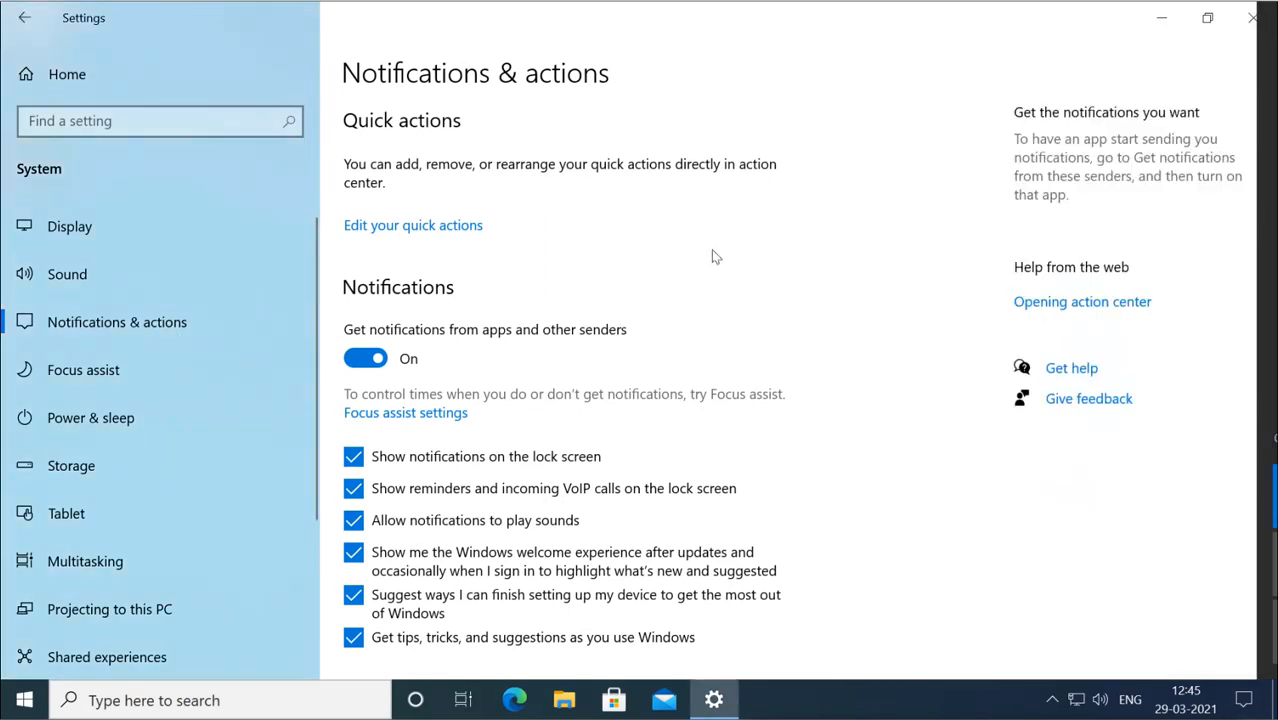
# Open the quick actions for editing, finish without altering any tile, collapse the tiles and close the action center
pyautogui.click(418, 230)
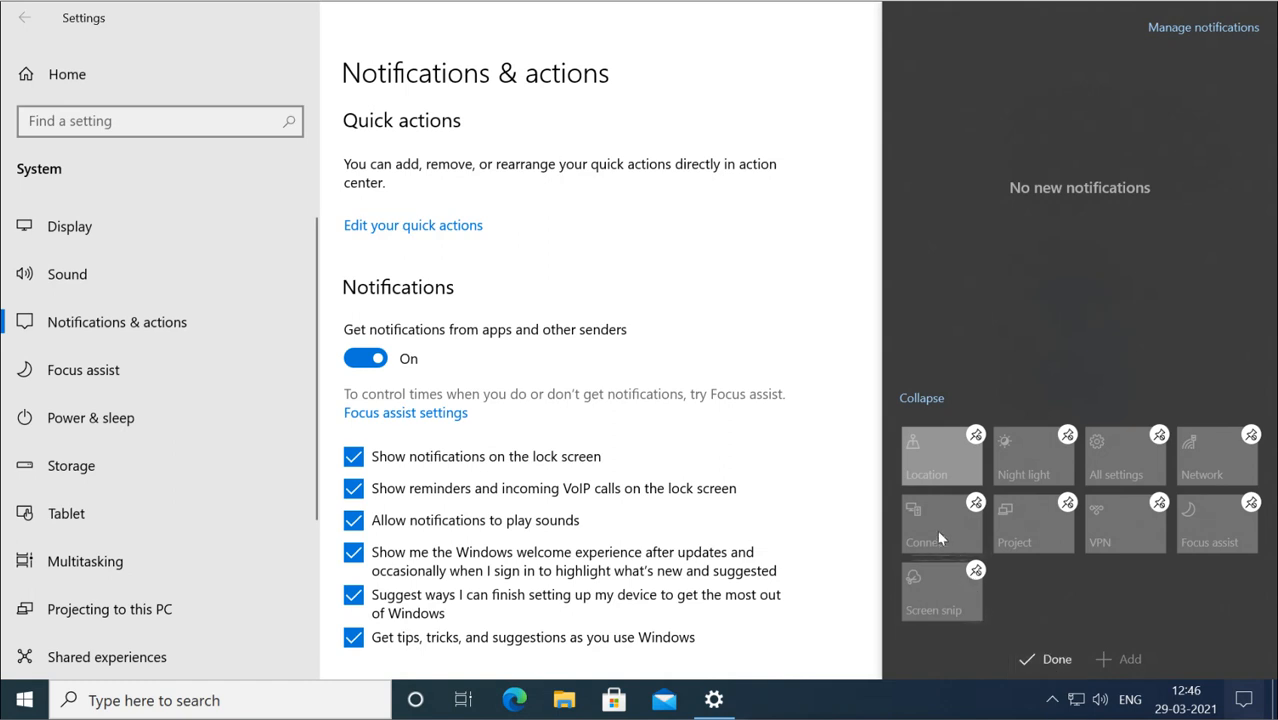
pyautogui.moveTo(939, 540)
pyautogui.mouseDown()
pyautogui.moveTo(1001, 491)
pyautogui.moveTo(1015, 459)
pyautogui.moveTo(1045, 465)
pyautogui.moveTo(1020, 473)
pyautogui.moveTo(1036, 545)
pyautogui.moveTo(940, 540)
pyautogui.mouseUp()
pyautogui.click(1050, 668)
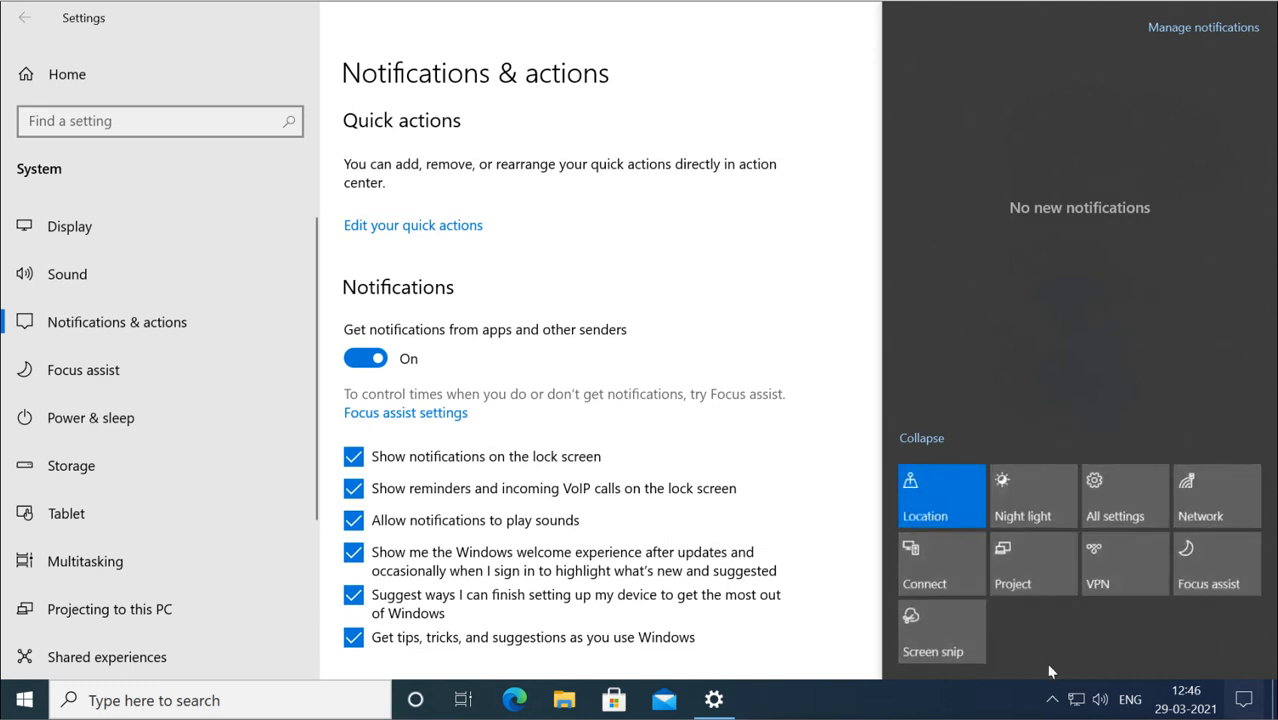
pyautogui.click(921, 439)
pyautogui.click(781, 327)
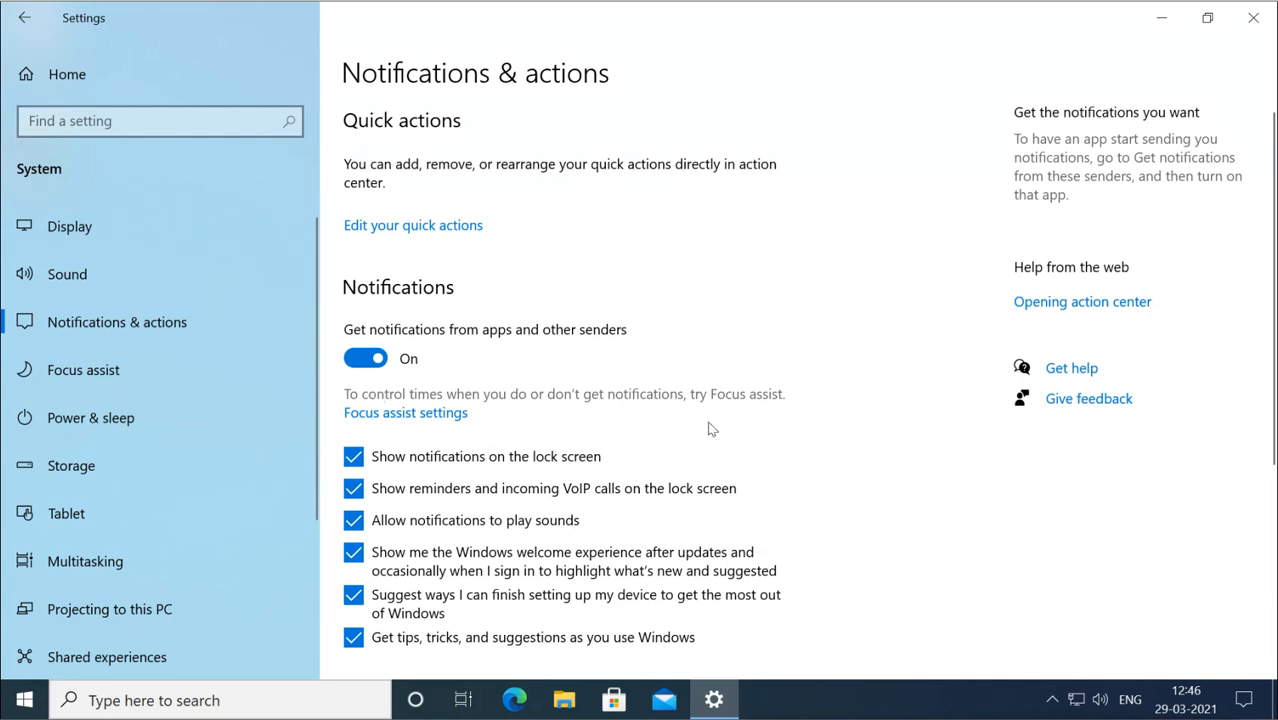
# Review the notification options and find the Focus assist tile among the action center's expanded quick actions, closing the action center
pyautogui.click(1244, 702)
pyautogui.click(1244, 702)
pyautogui.scroll(-3, 560, 441)
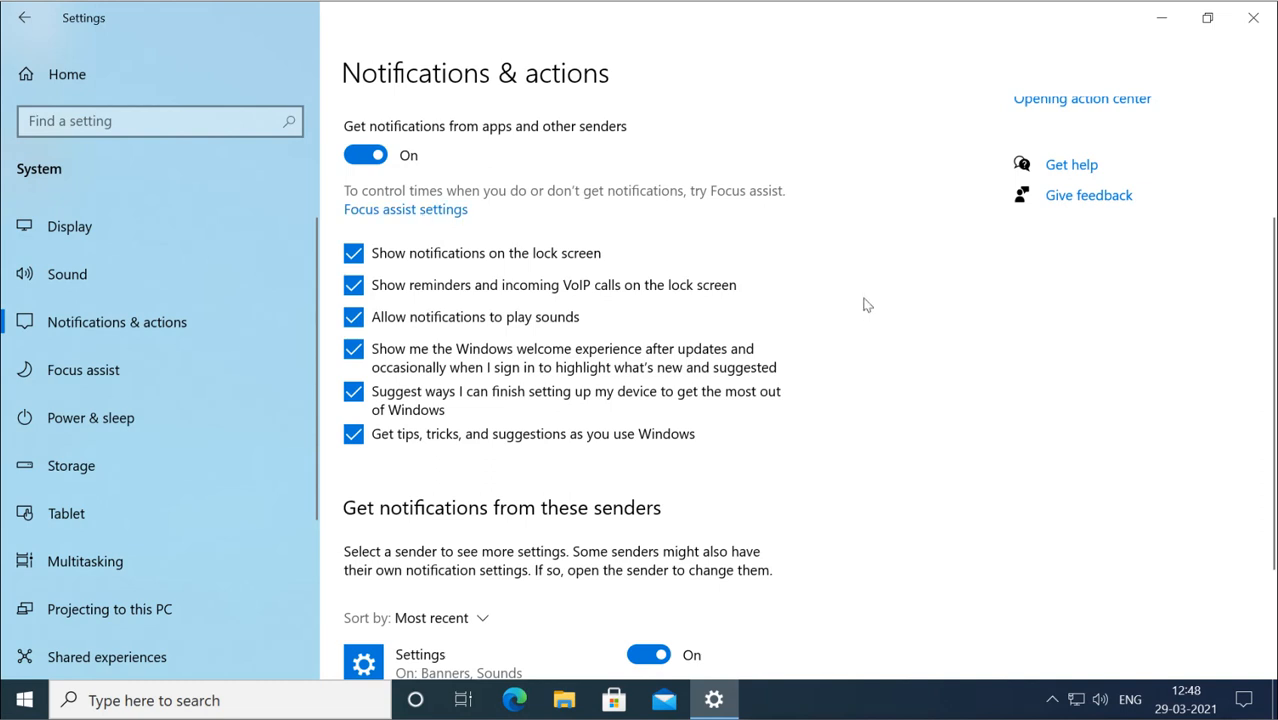
pyautogui.click(1244, 700)
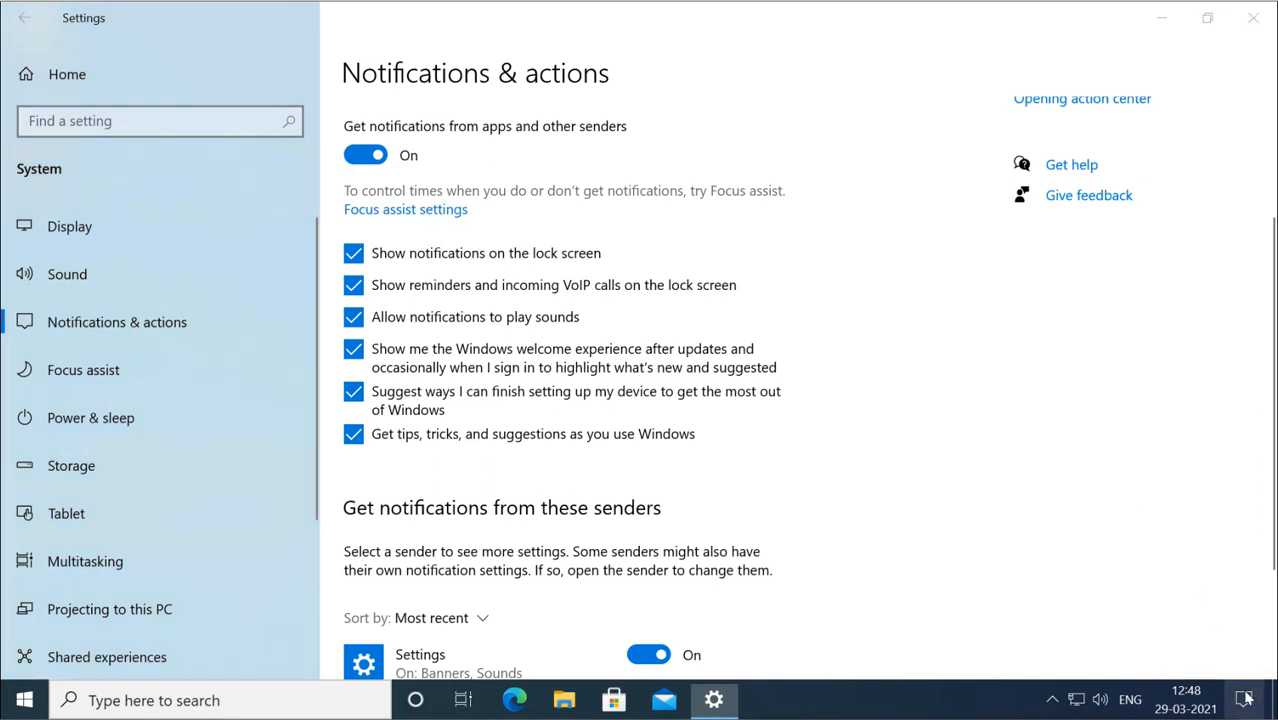
pyautogui.click(932, 584)
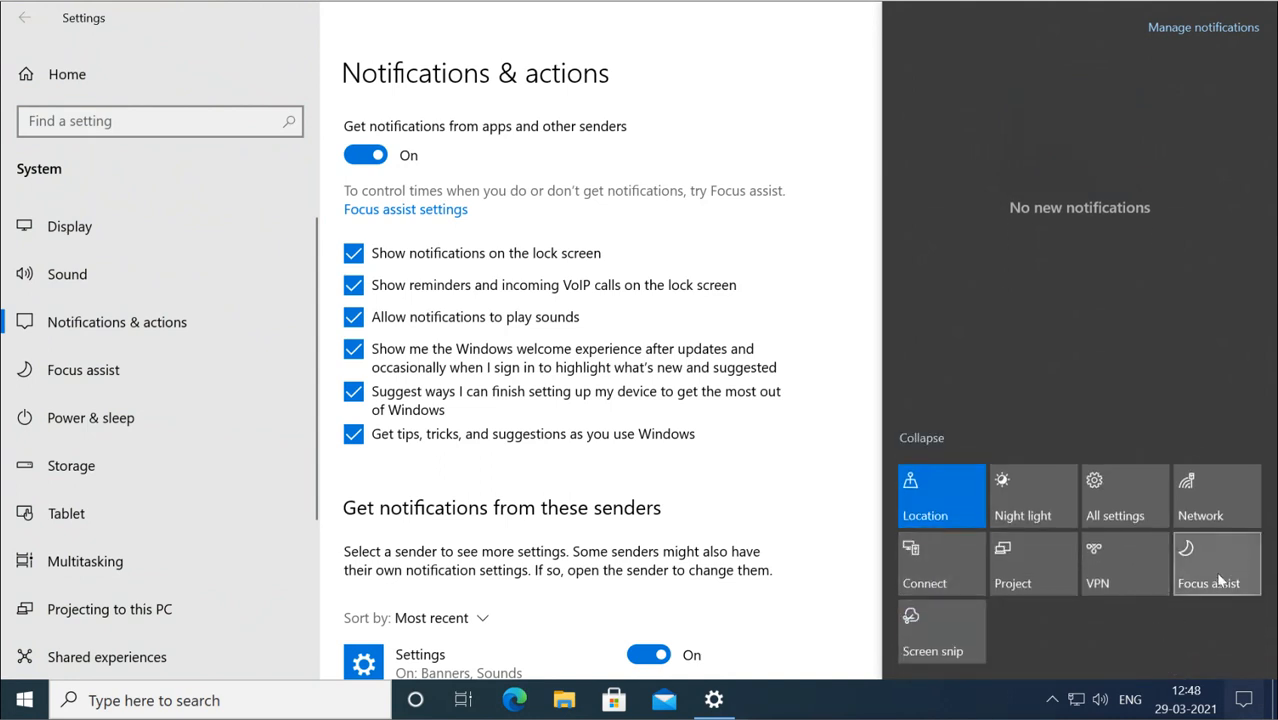
pyautogui.click(821, 378)
# Open the Focus assist settings, review its modes and automatic rules, and check the action center again
pyautogui.click(424, 210)
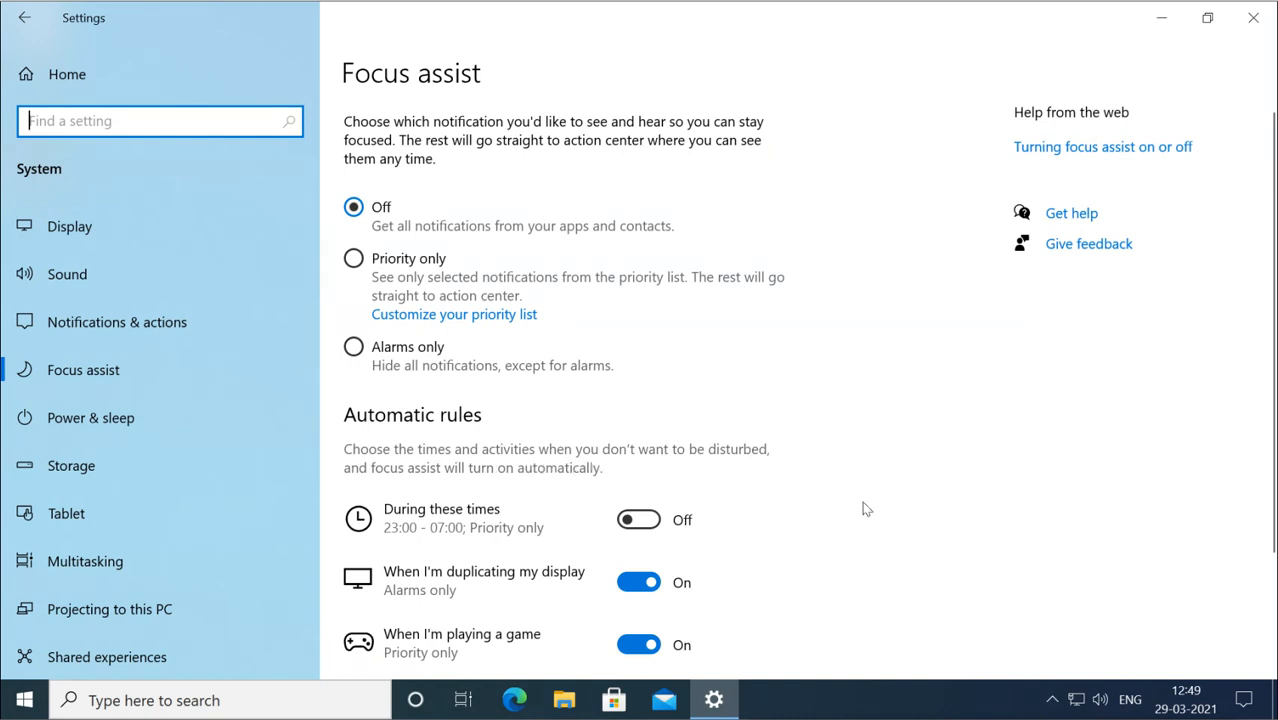
pyautogui.scroll(-3, 866, 509)
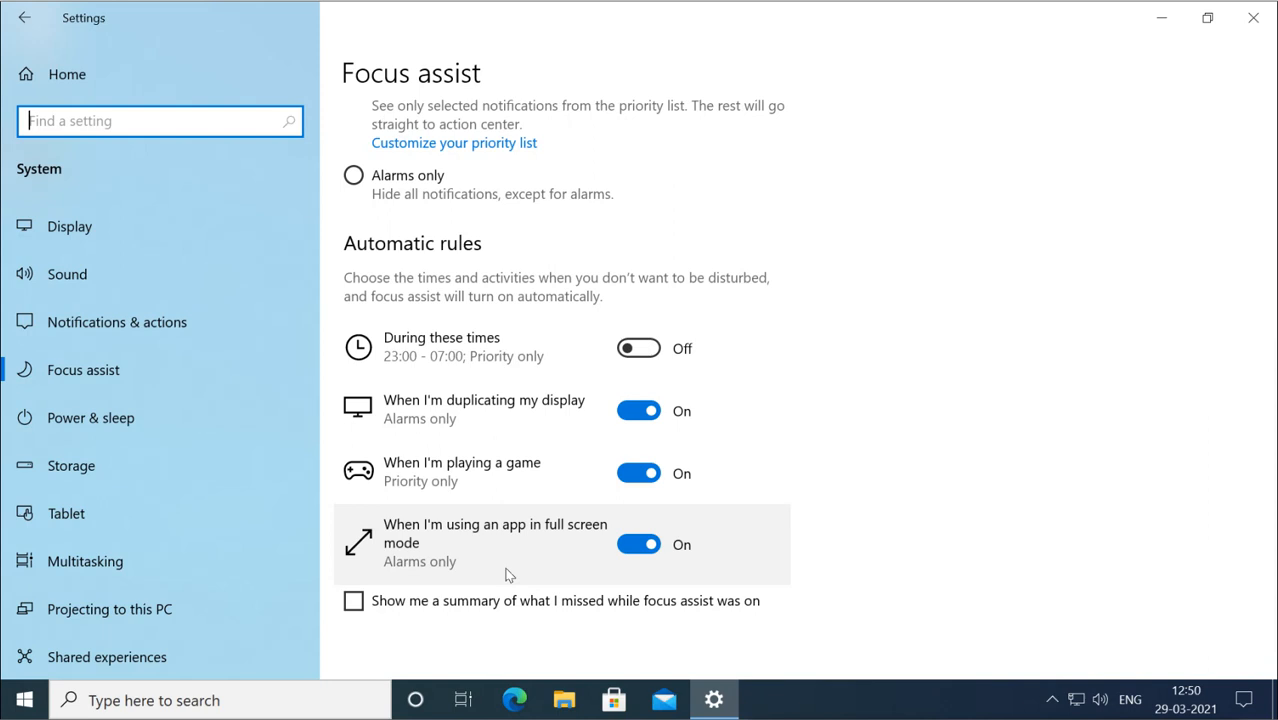
pyautogui.scroll(3, 506, 575)
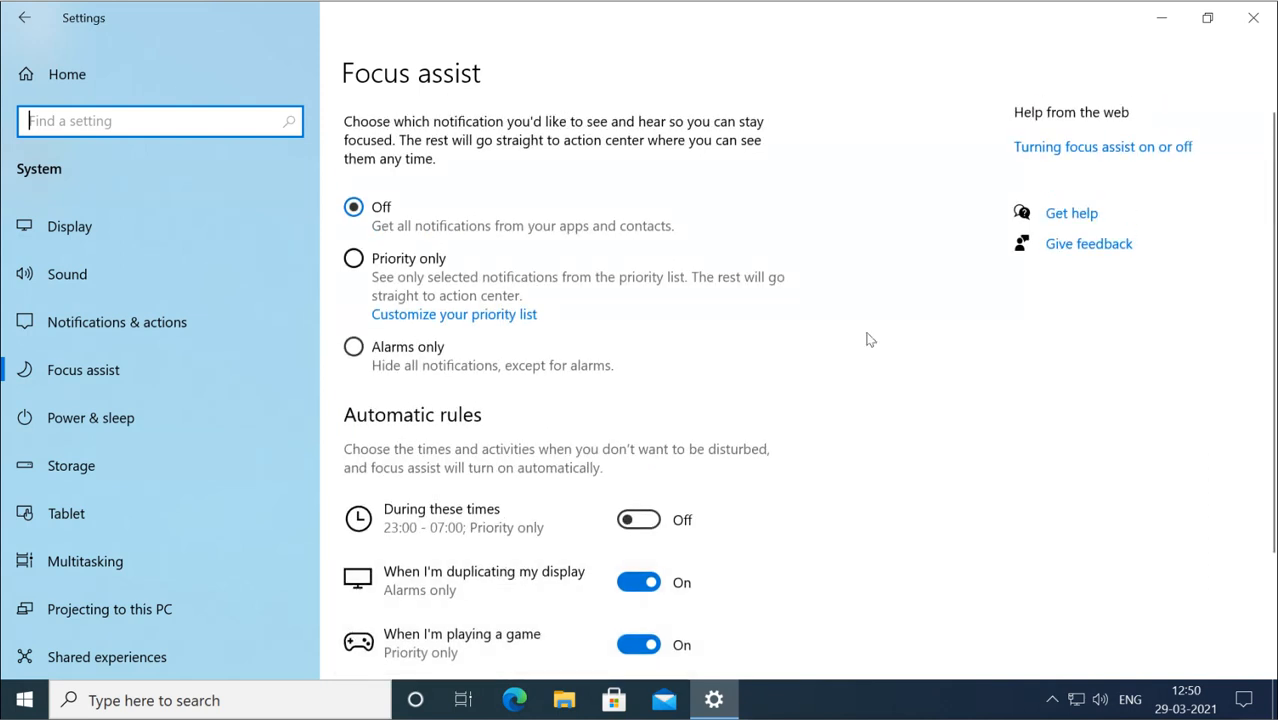
pyautogui.click(1243, 699)
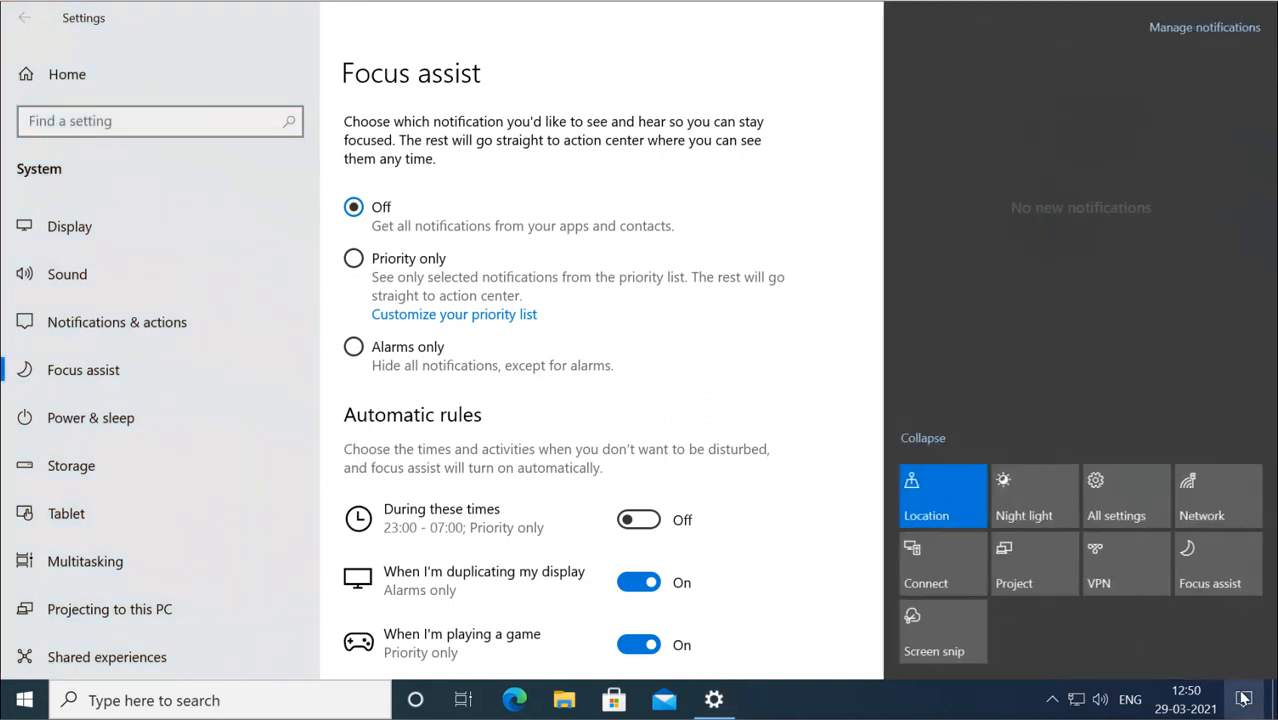
pyautogui.click(1243, 699)
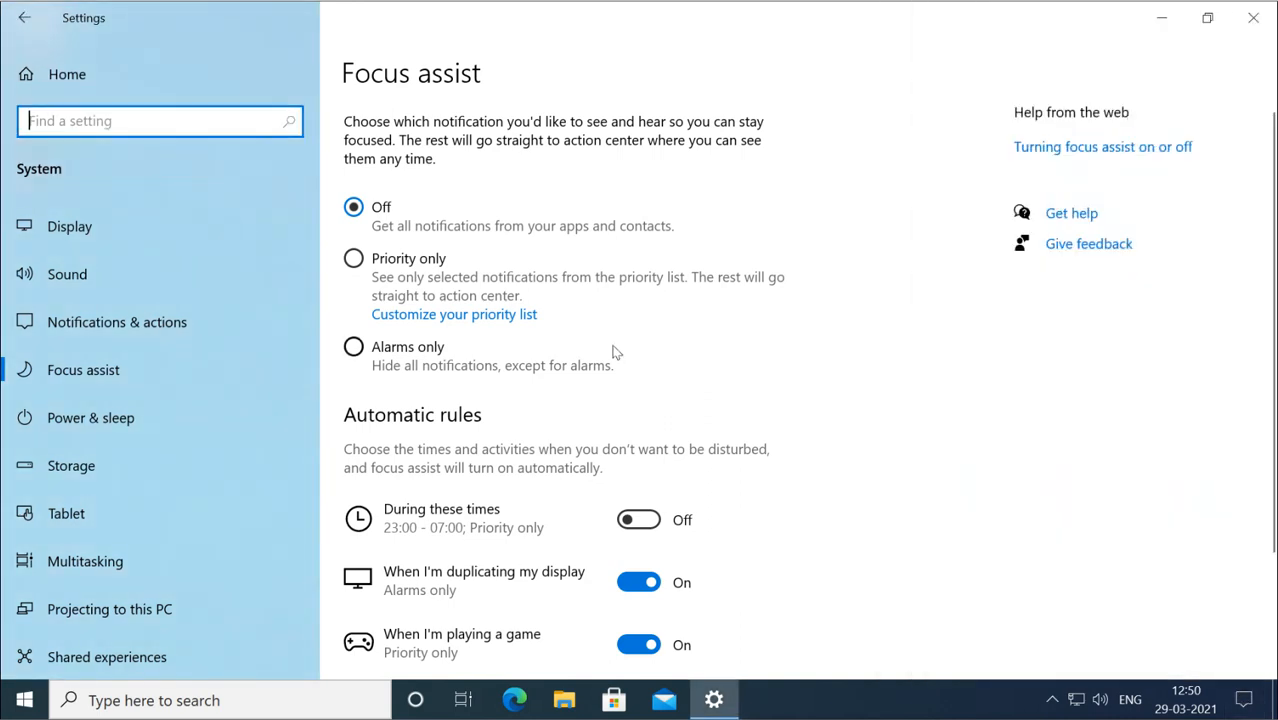
# Return to the Notifications & actions page and review the list of notification senders
pyautogui.click(22, 20)
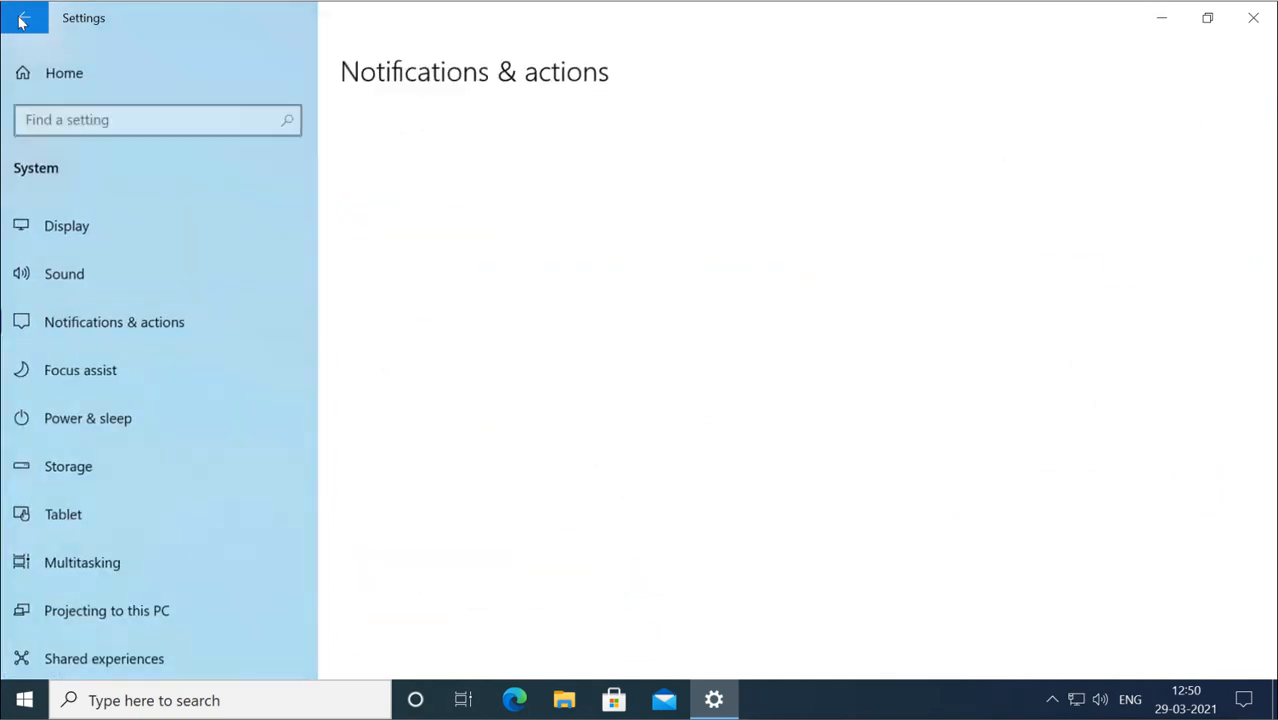
pyautogui.scroll(-5, 533, 488)
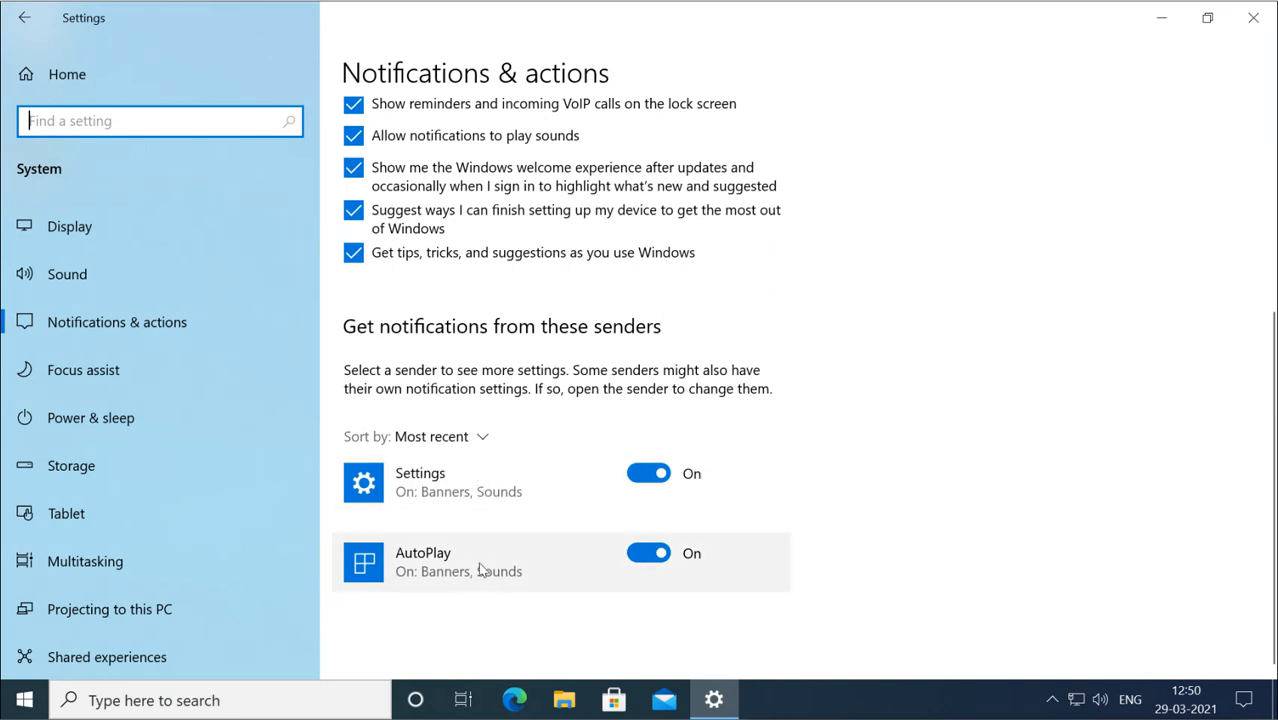
pyautogui.scroll(5, 480, 569)
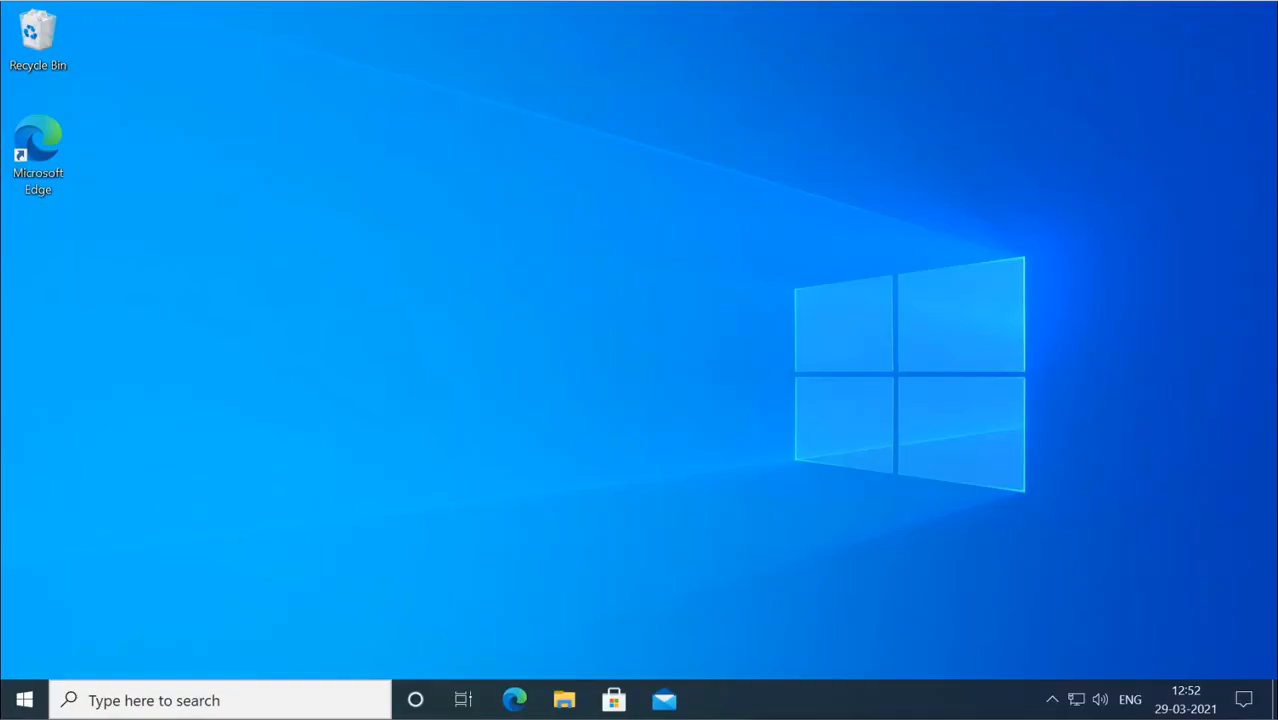
# Open Cortana, view its sign-in account choices, option list and About page, and close it
pyautogui.click(415, 701)
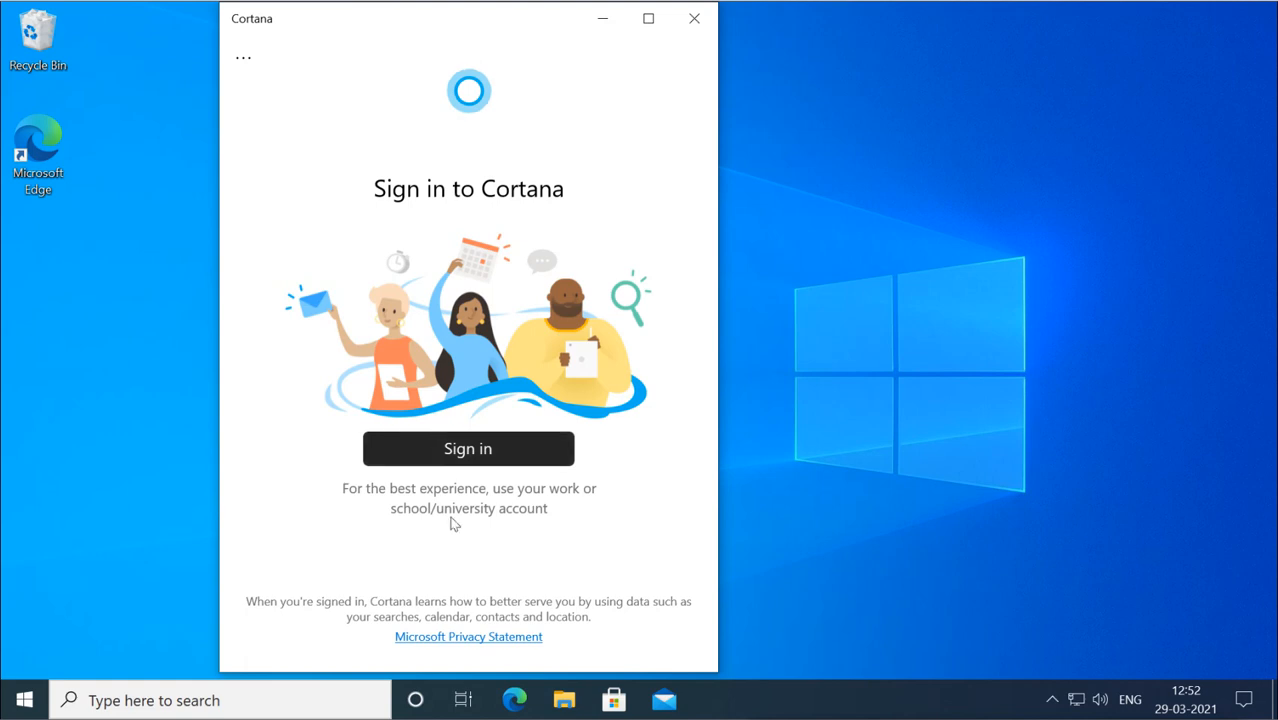
pyautogui.click(466, 449)
pyautogui.click(474, 455)
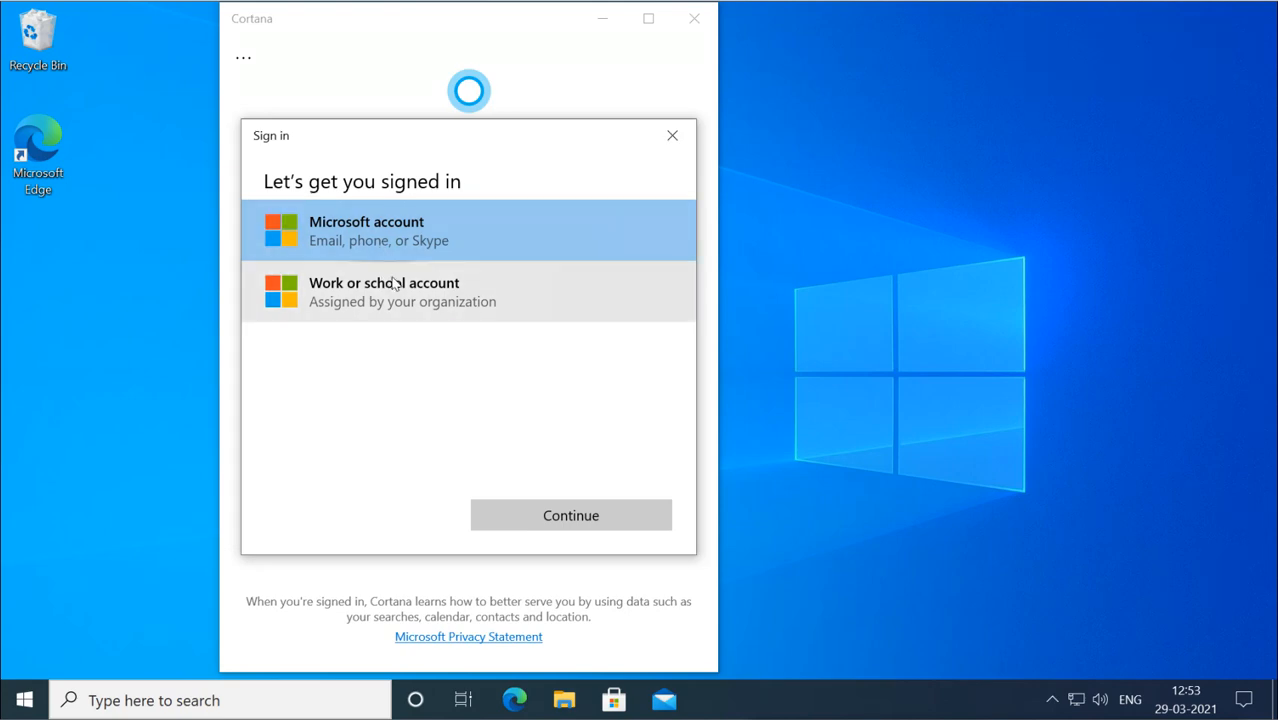
pyautogui.click(673, 145)
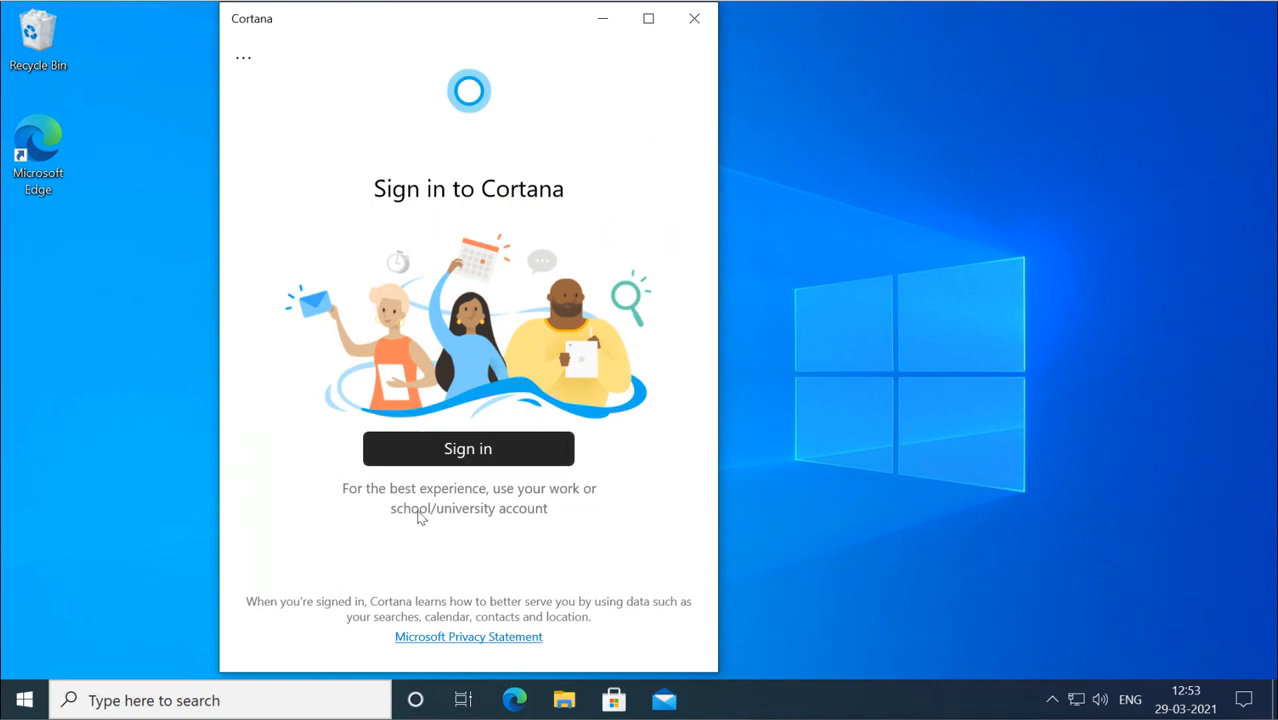
pyautogui.click(247, 68)
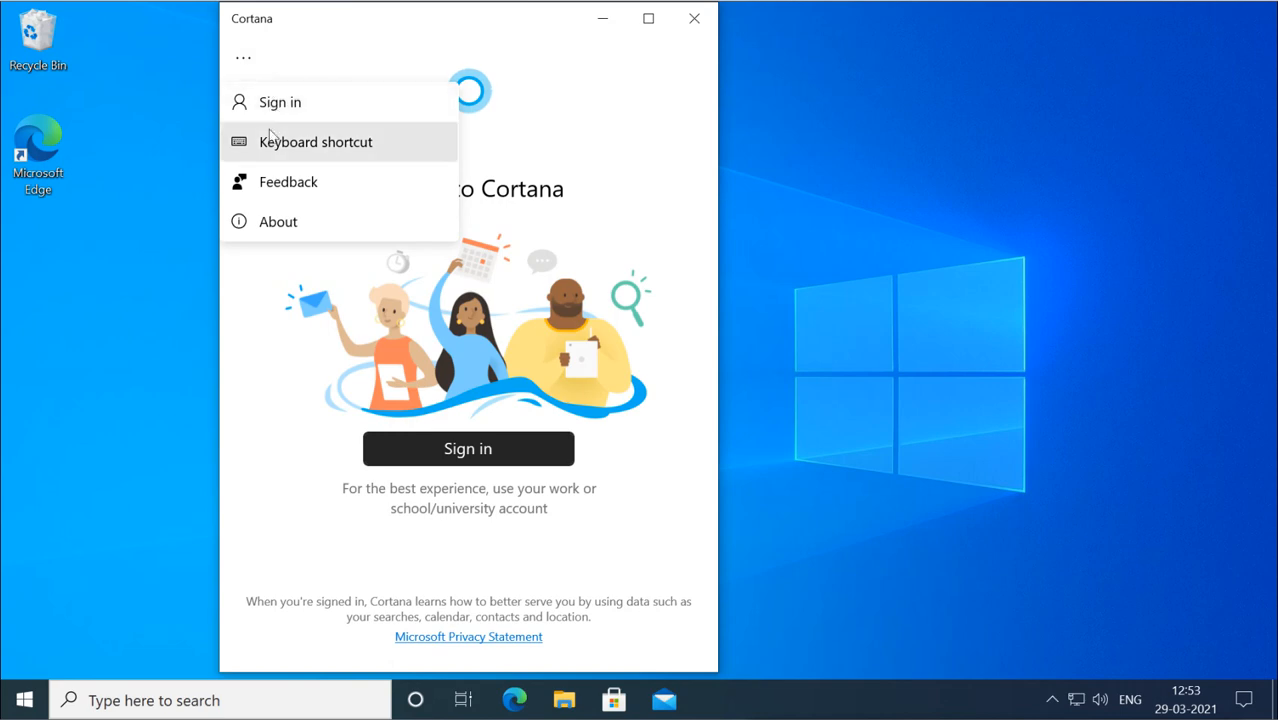
pyautogui.click(294, 231)
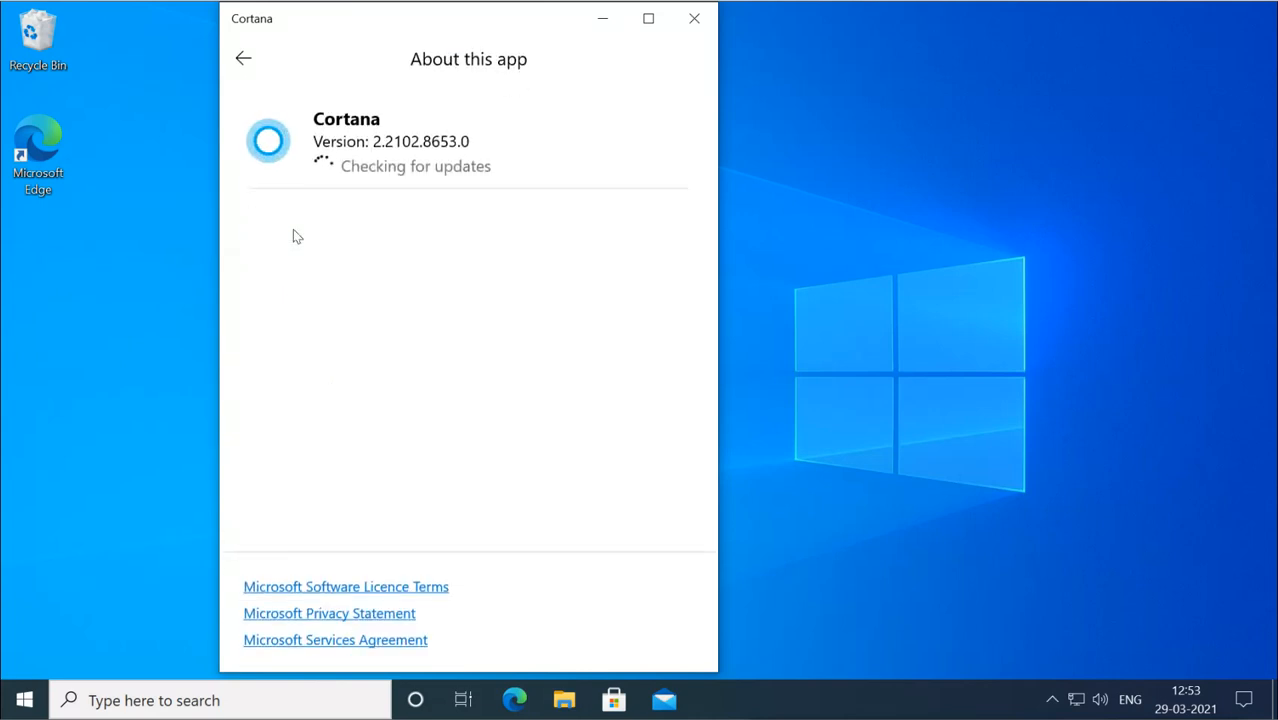
pyautogui.click(692, 30)
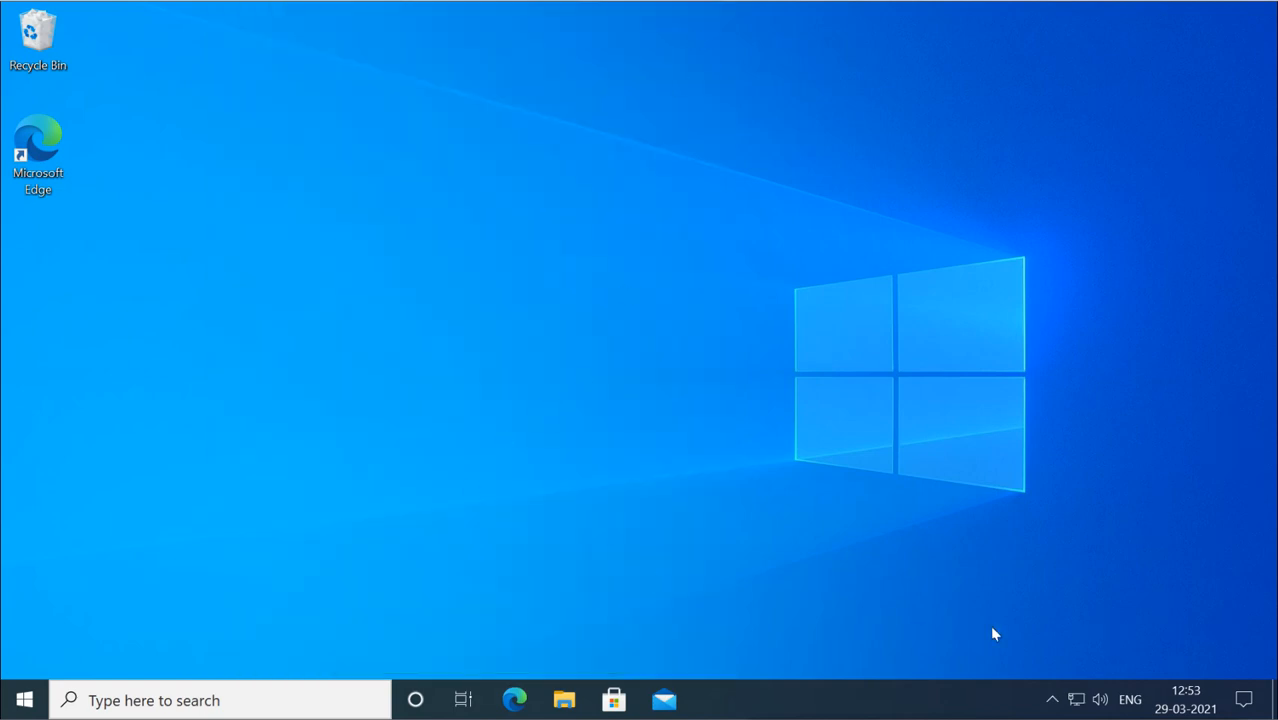
# Open all settings from the action center, look through the System category's pages, and return to the Settings home page
pyautogui.click(1245, 699)
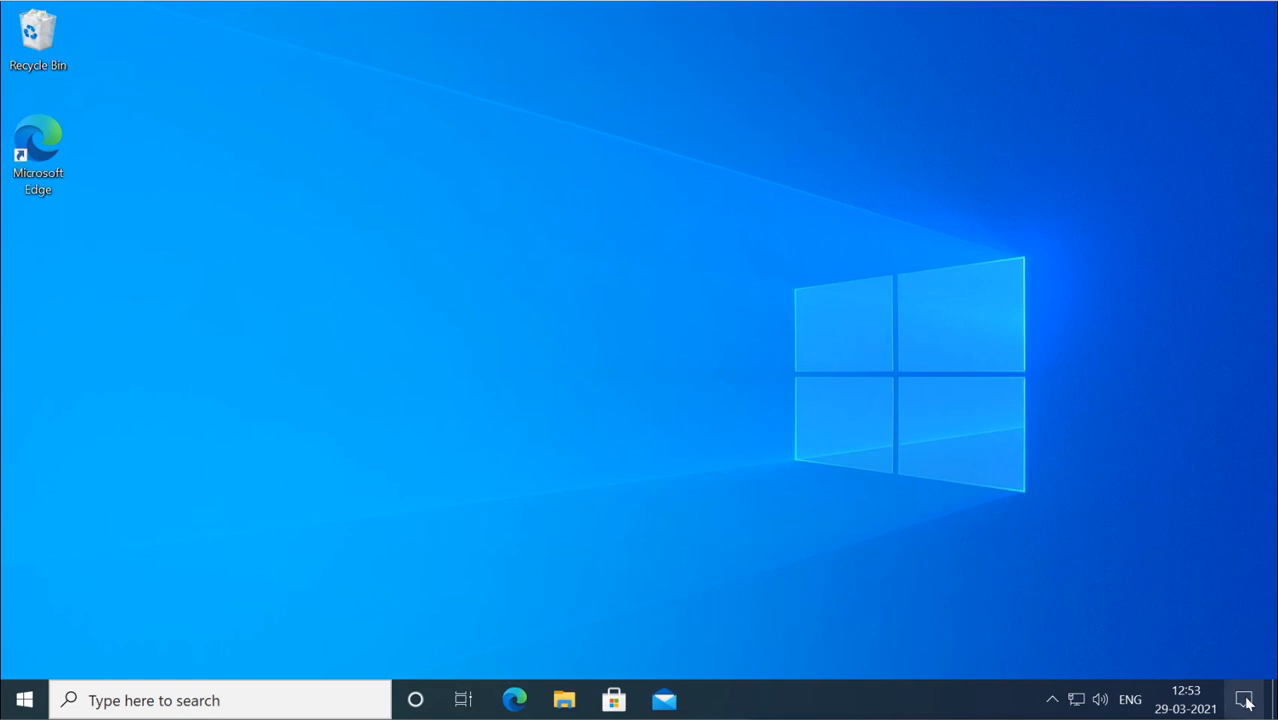
pyautogui.click(1127, 514)
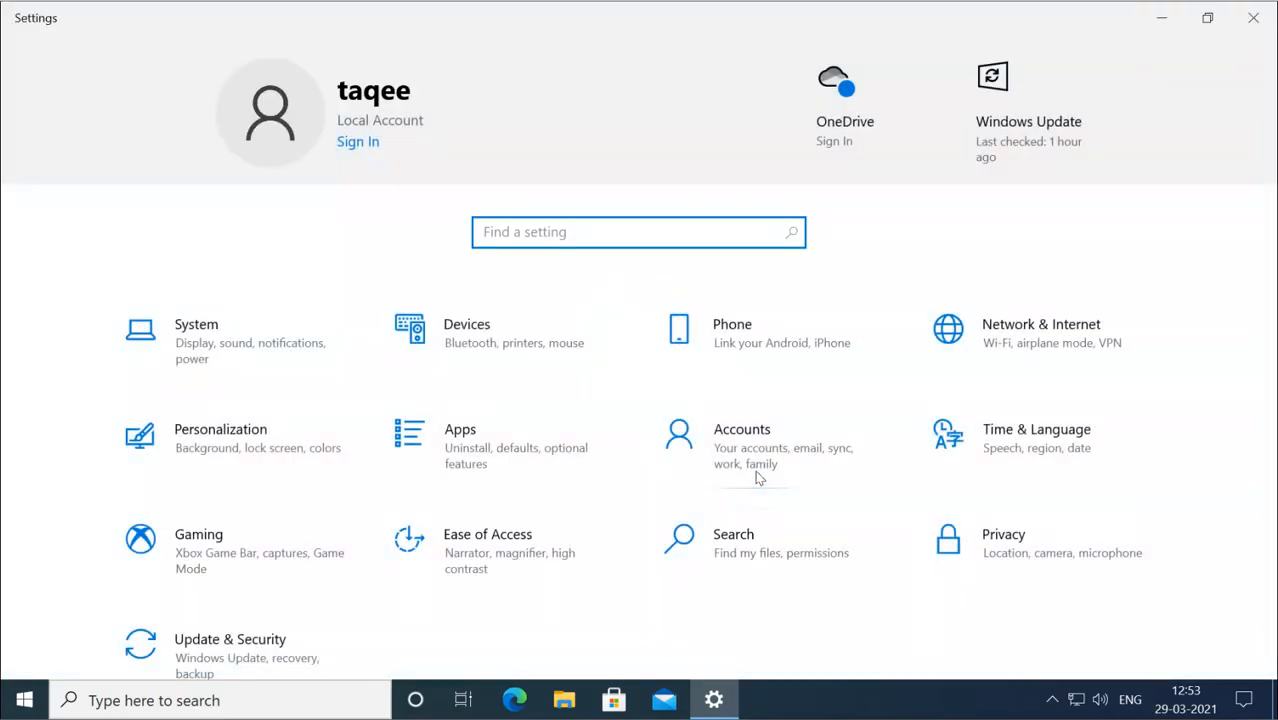
pyautogui.click(226, 373)
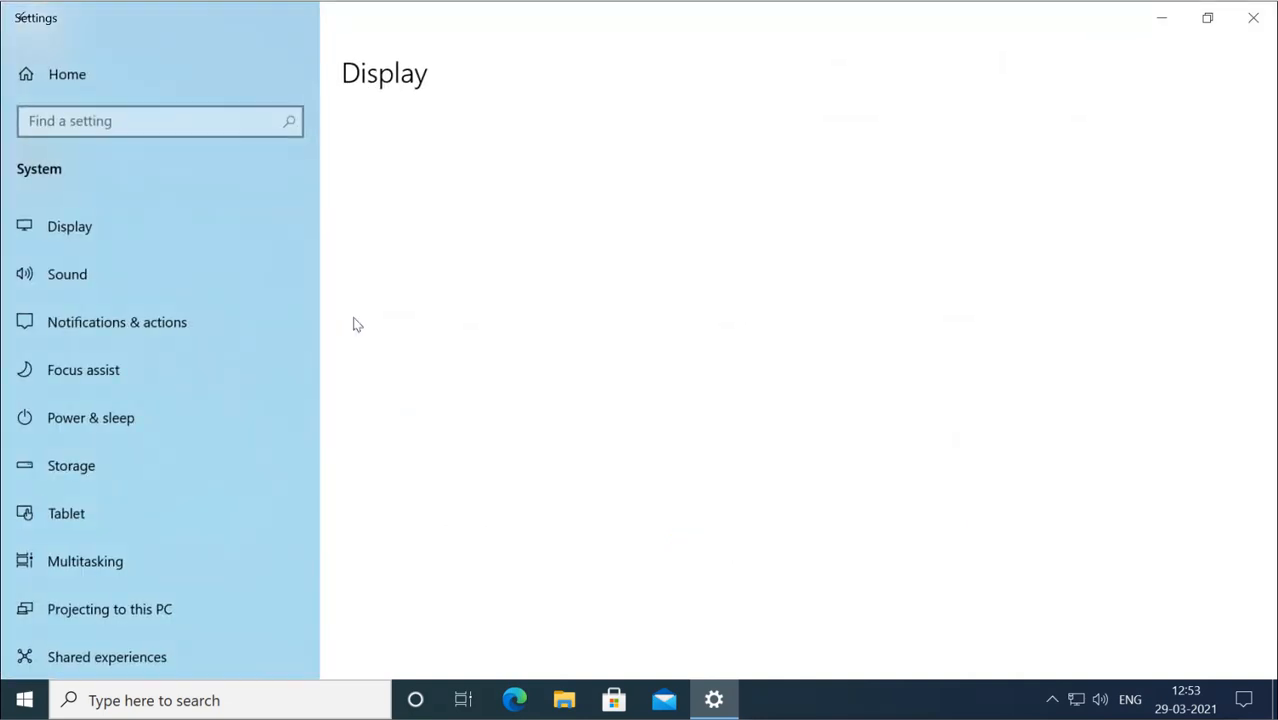
pyautogui.scroll(-4, 120, 419)
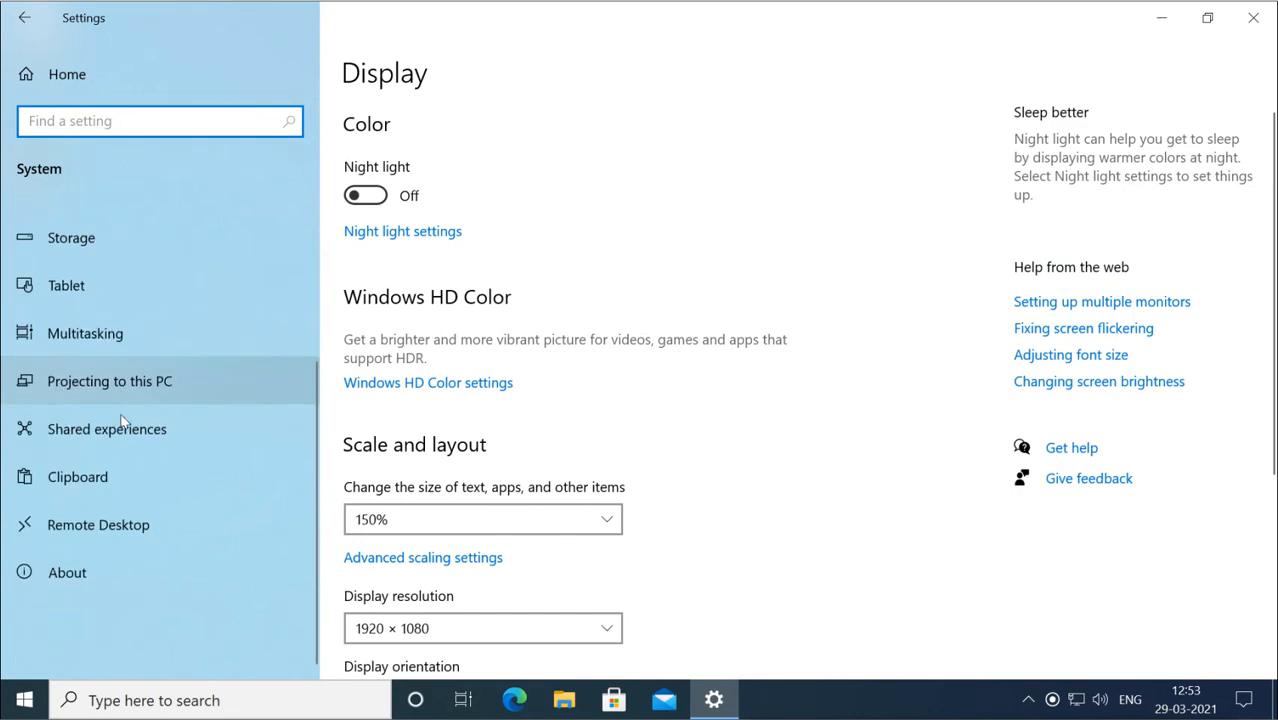
pyautogui.scroll(4, 120, 415)
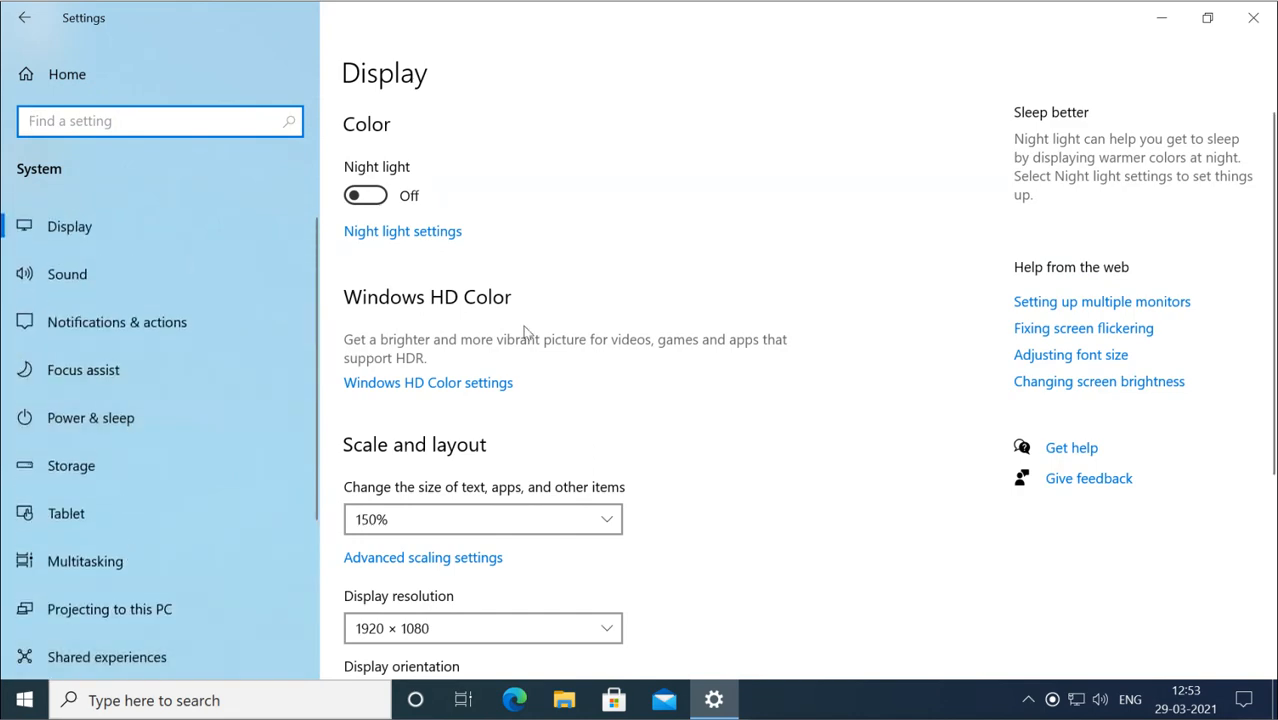
pyautogui.click(24, 19)
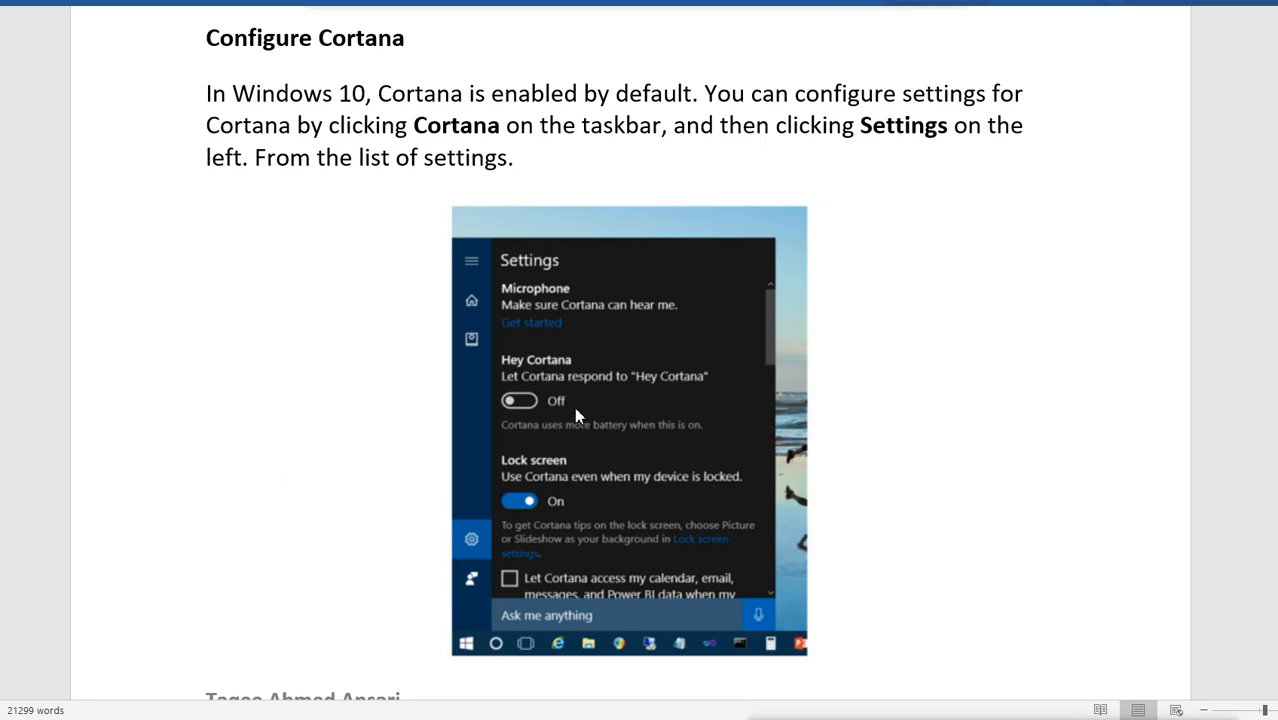
# Read the Configure Cortana section in the Word course document and continue to the Adding Windows features section
pyautogui.scroll(-2, 576, 415)
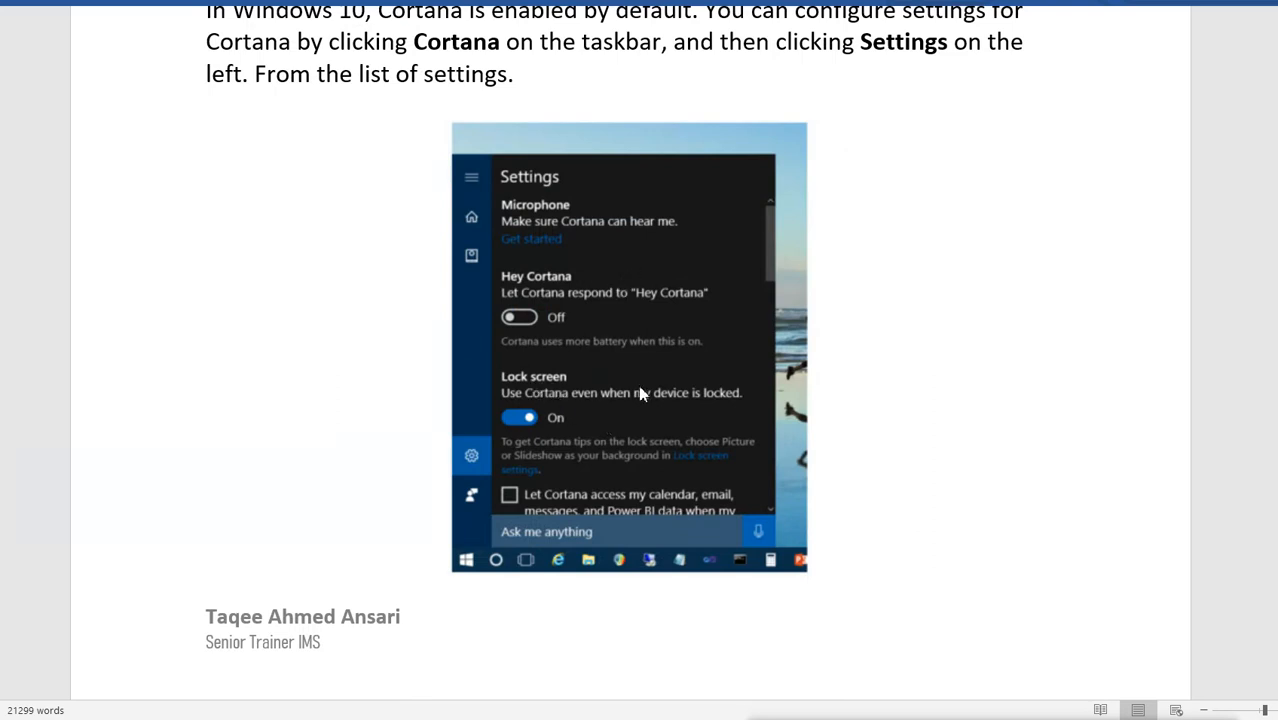
pyautogui.scroll(-10, 640, 392)
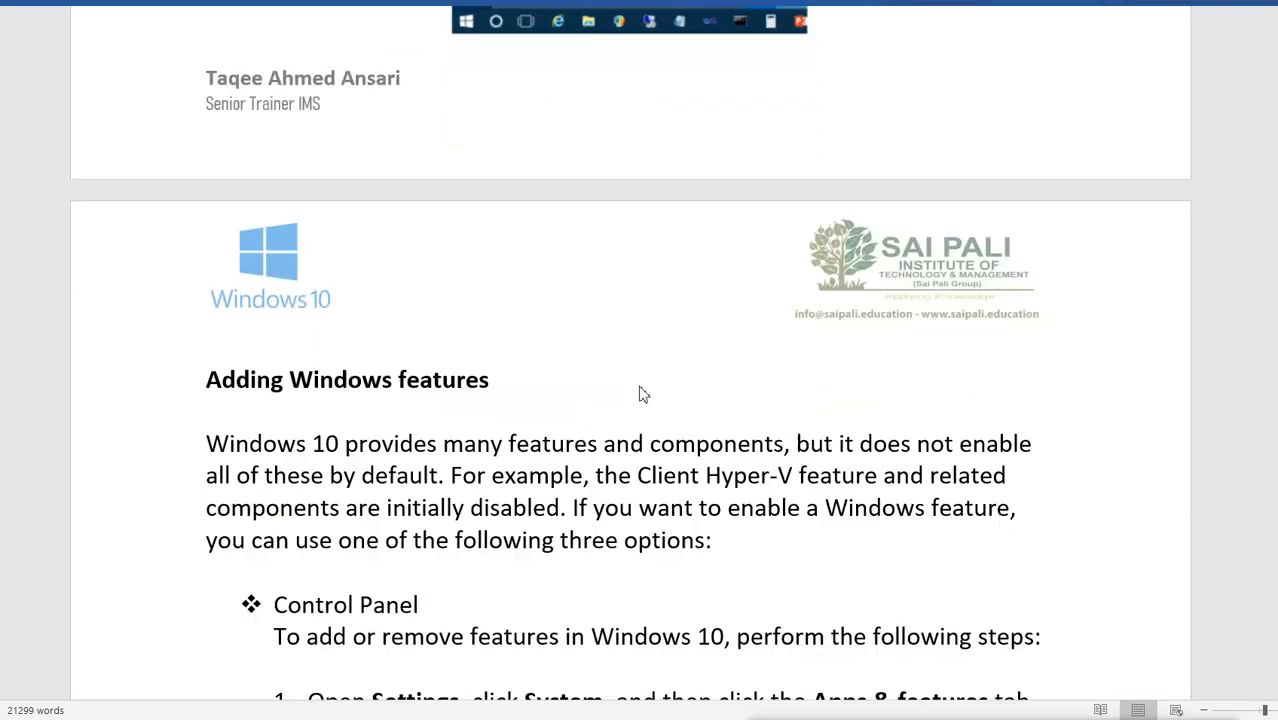
pyautogui.scroll(-3, 643, 393)
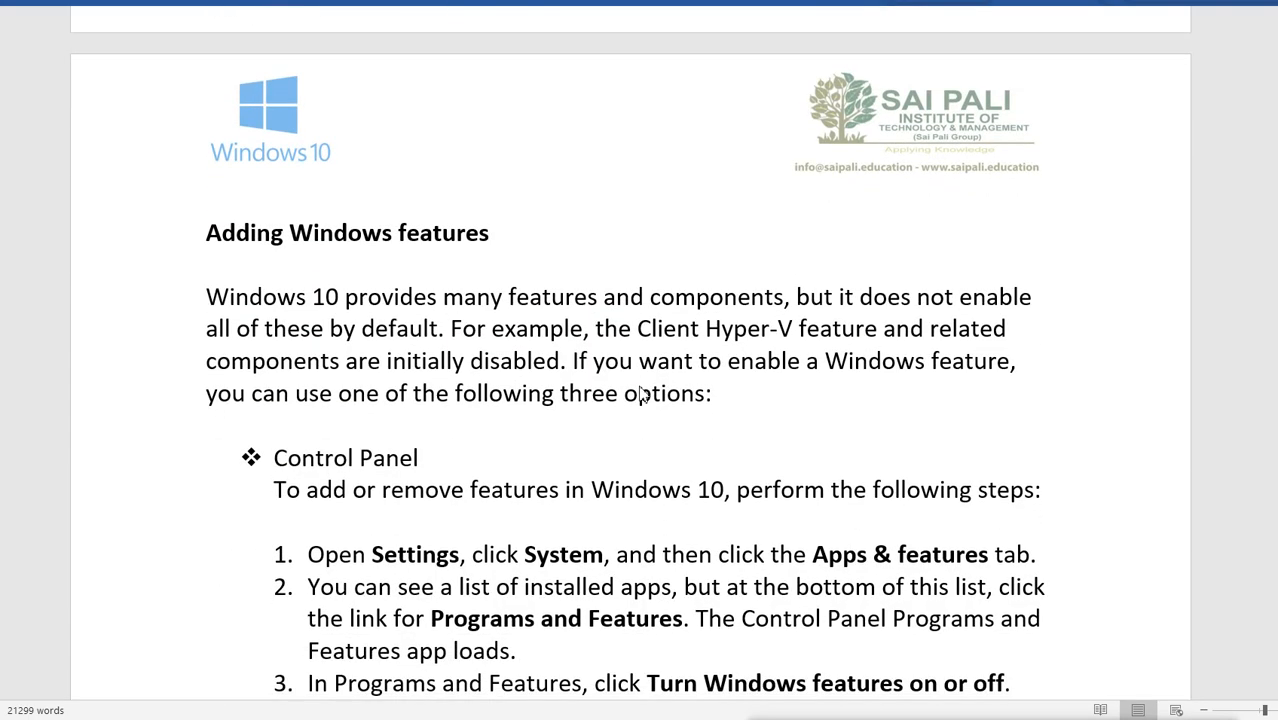
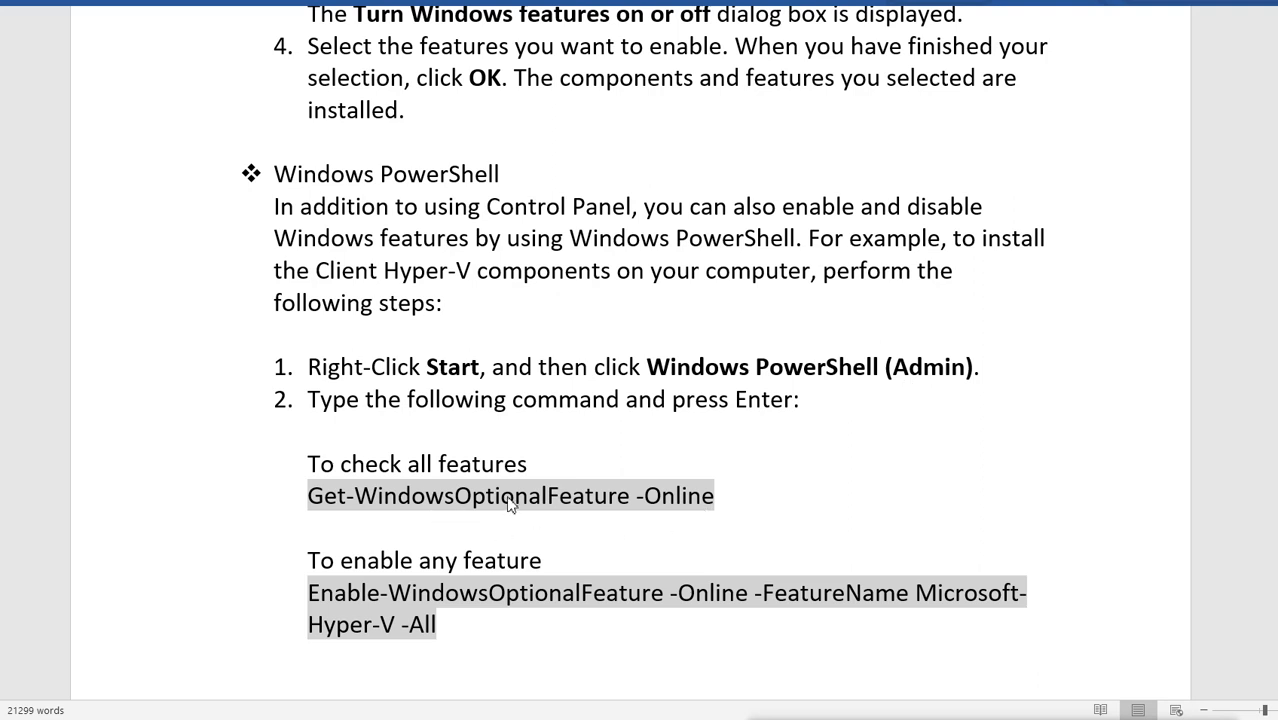
# Read the Control Panel and Windows PowerShell procedures for adding Windows features in the Word course document
pyautogui.scroll(-6, 507, 505)
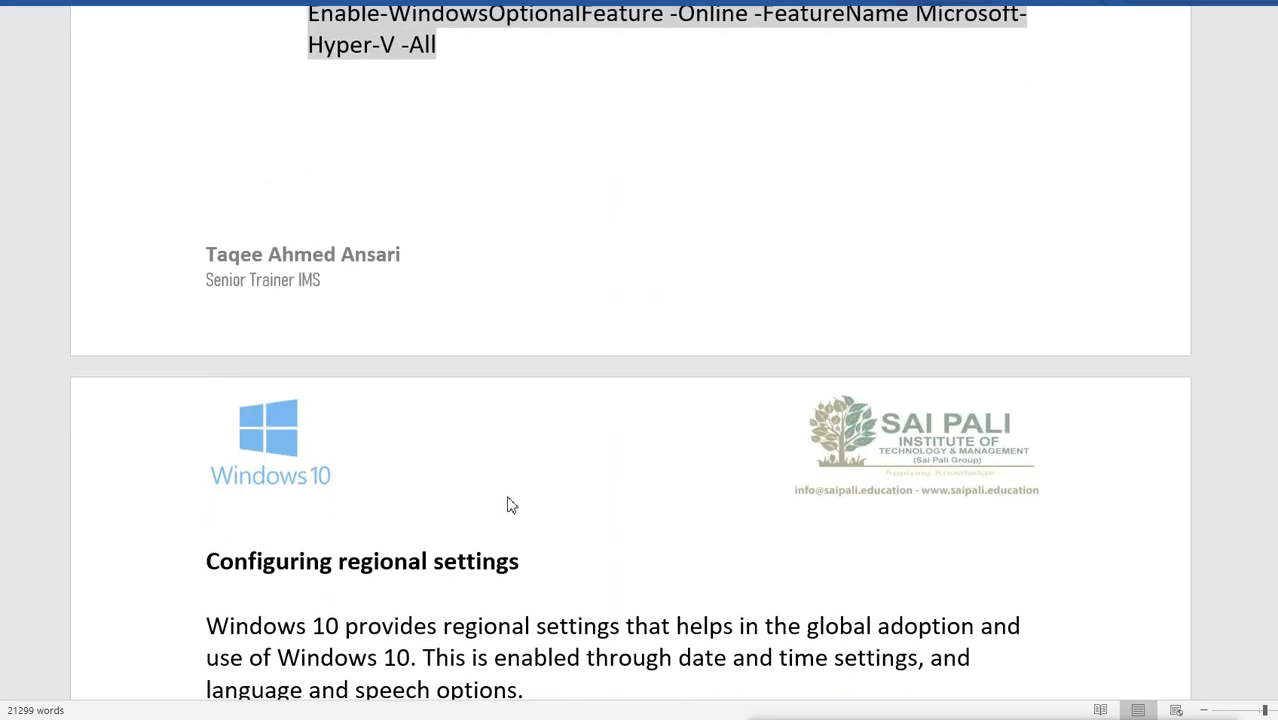
pyautogui.scroll(5, 507, 505)
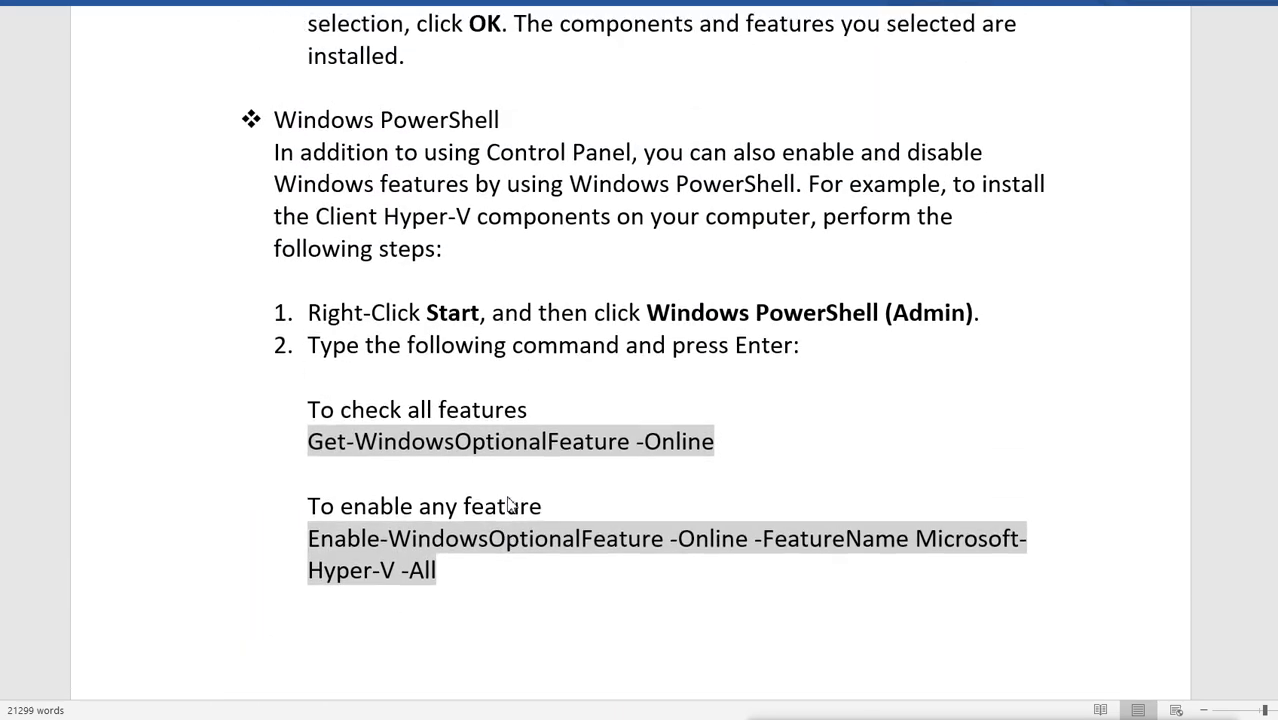
pyautogui.scroll(1, 508, 505)
pyautogui.scroll(4, 507, 505)
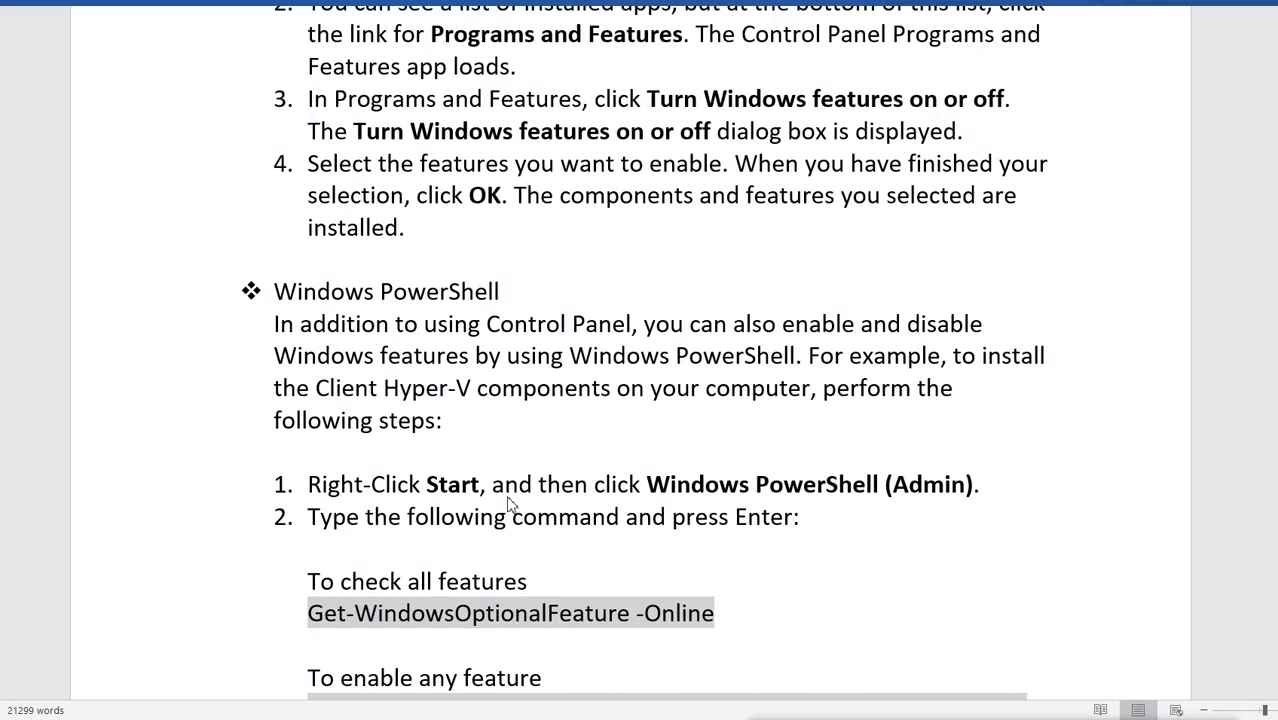
pyautogui.scroll(1, 507, 505)
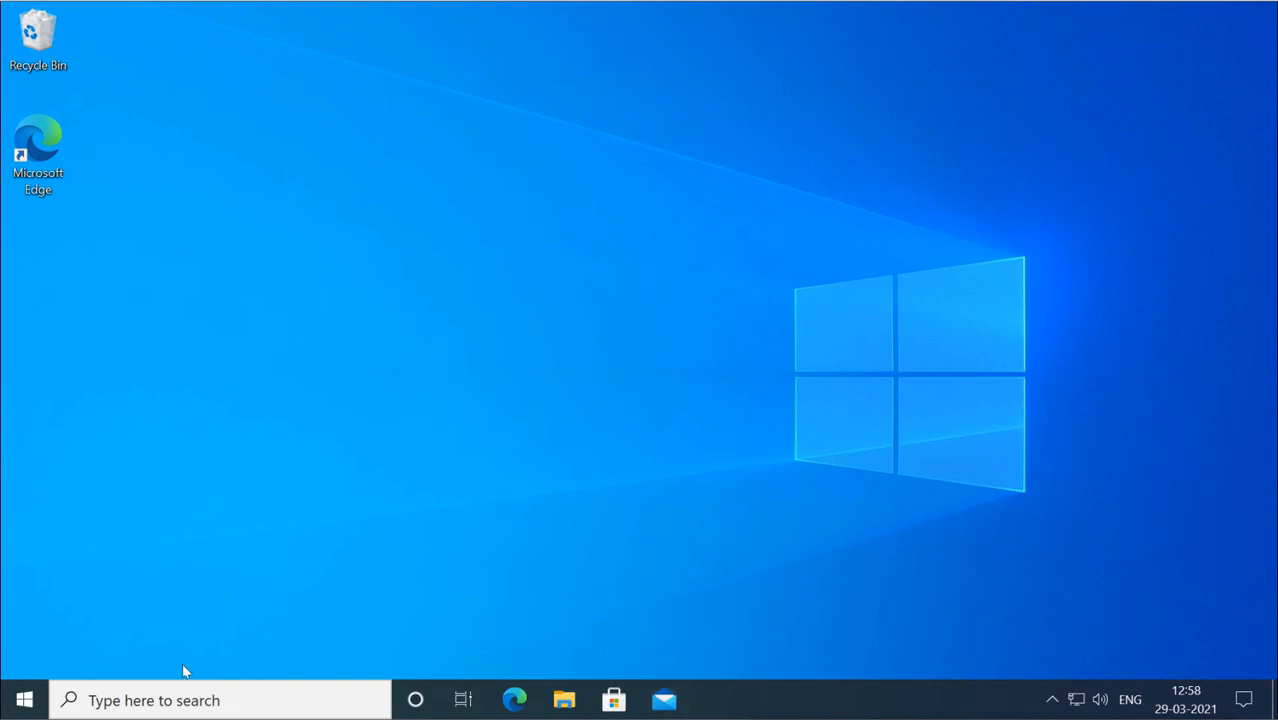
# Switch to the Windows 10 desktop, search for "control" and open Control Panel
pyautogui.click(168, 686)
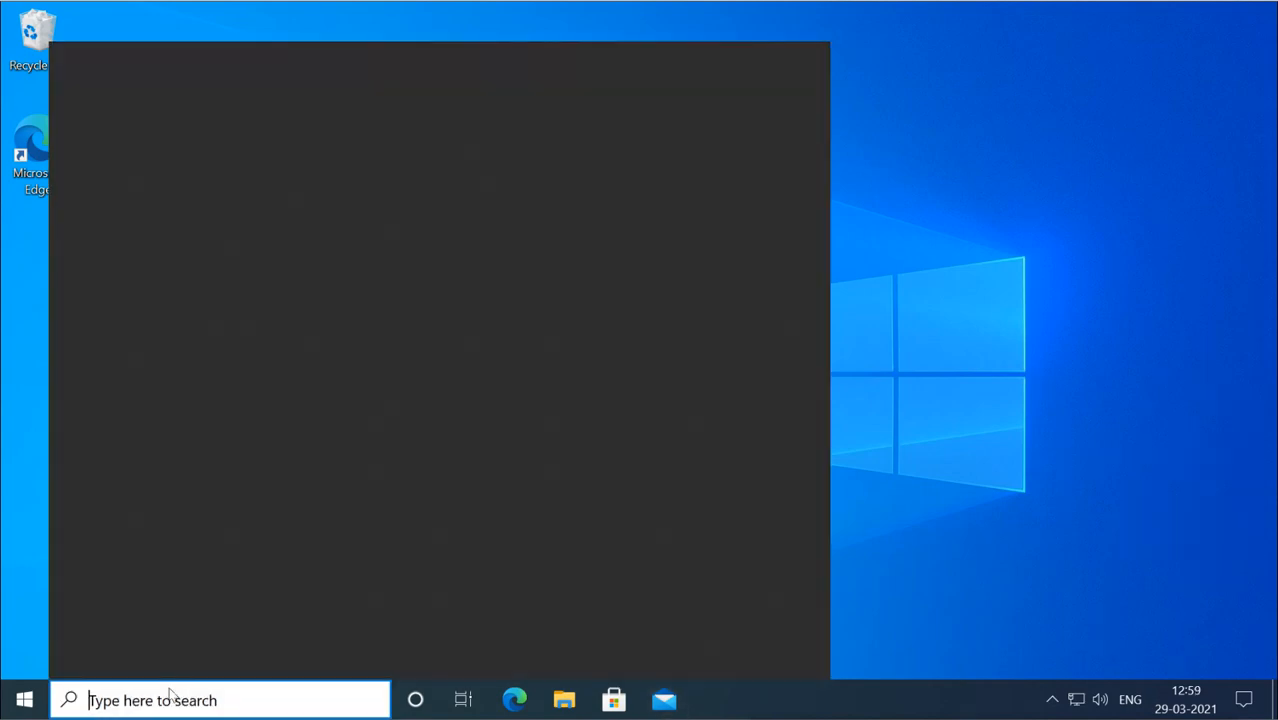
pyautogui.write('control')
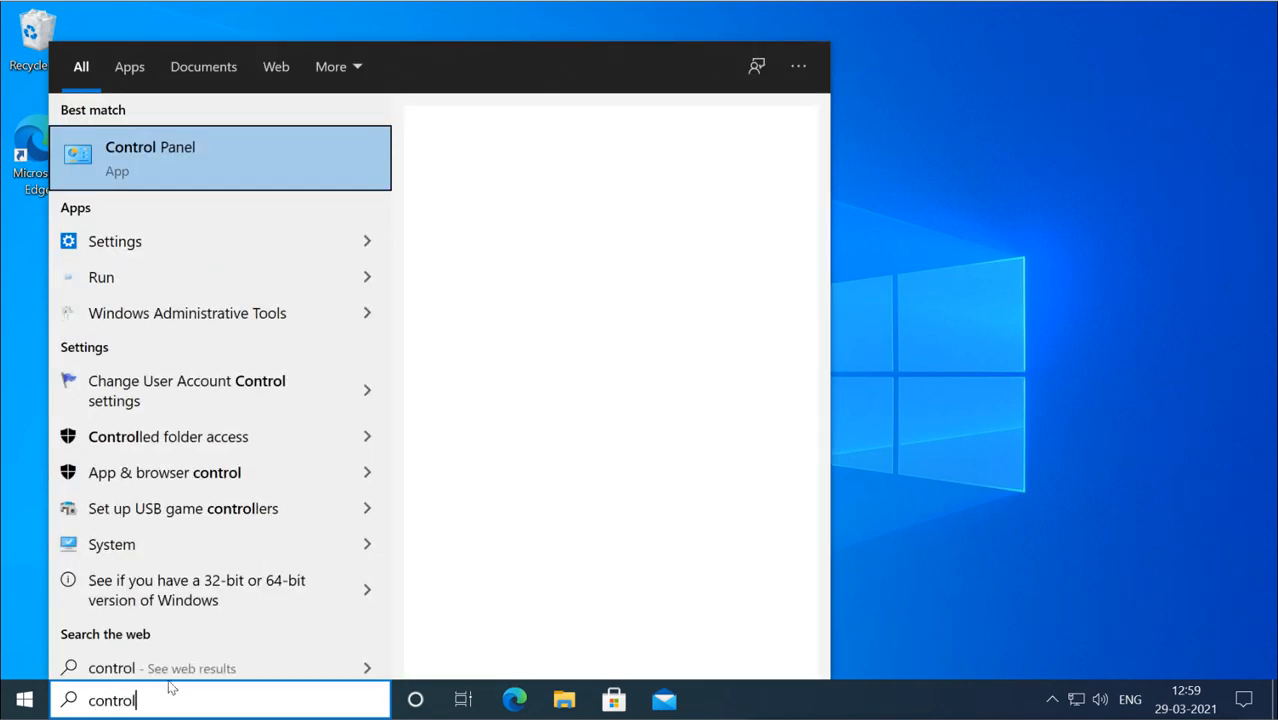
pyautogui.click(221, 142)
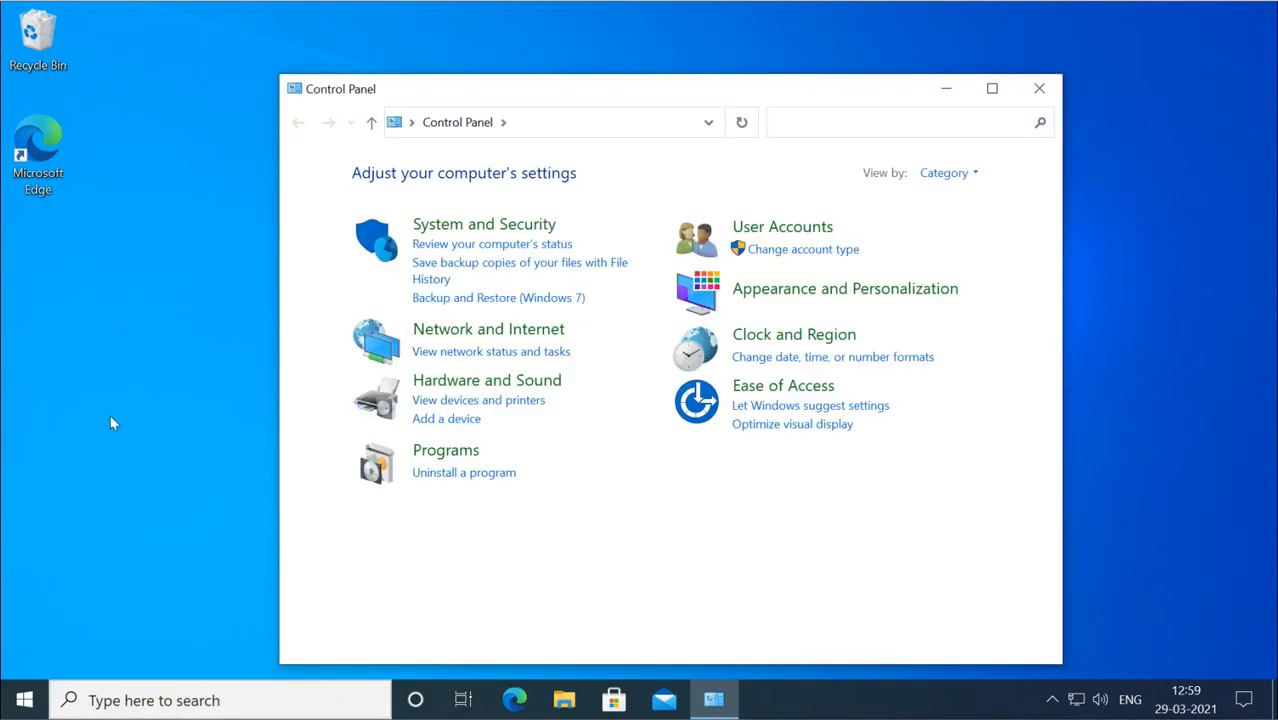
# Open the Apps category in Windows Settings, view the related Programs and Features window, and close that window
pyautogui.click(25, 702)
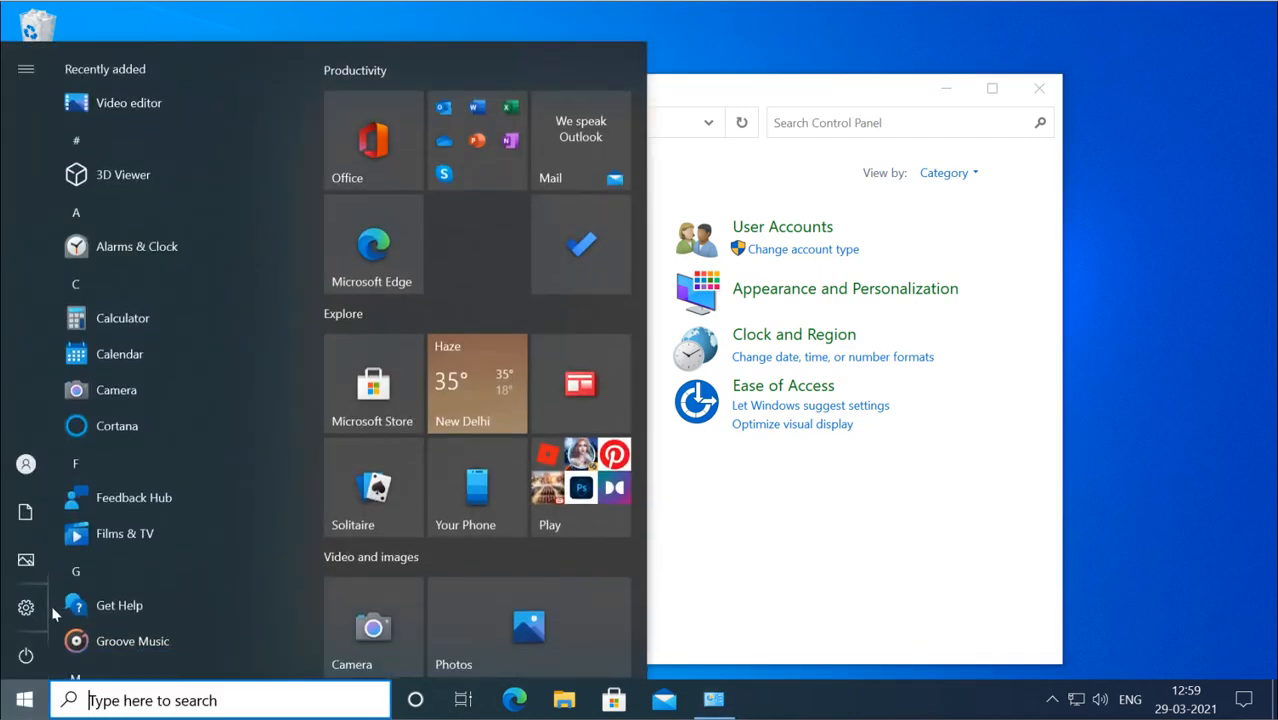
pyautogui.click(75, 610)
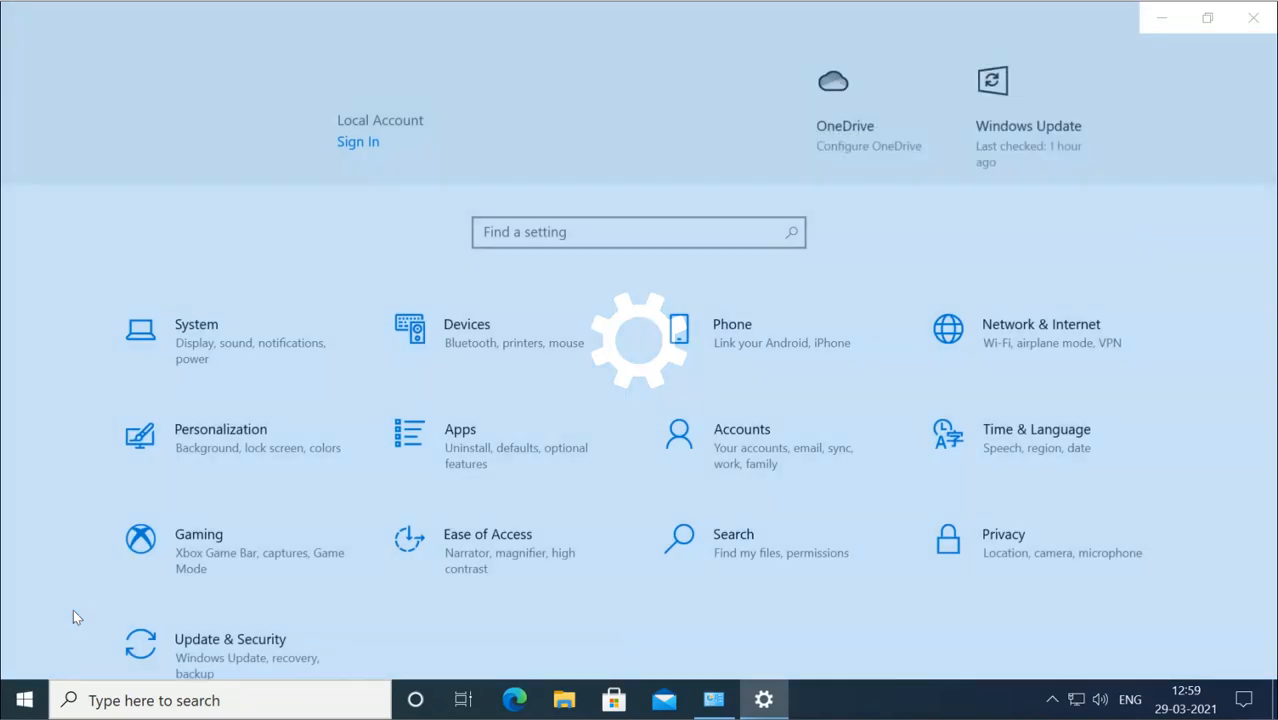
pyautogui.scroll(-1, 73, 610)
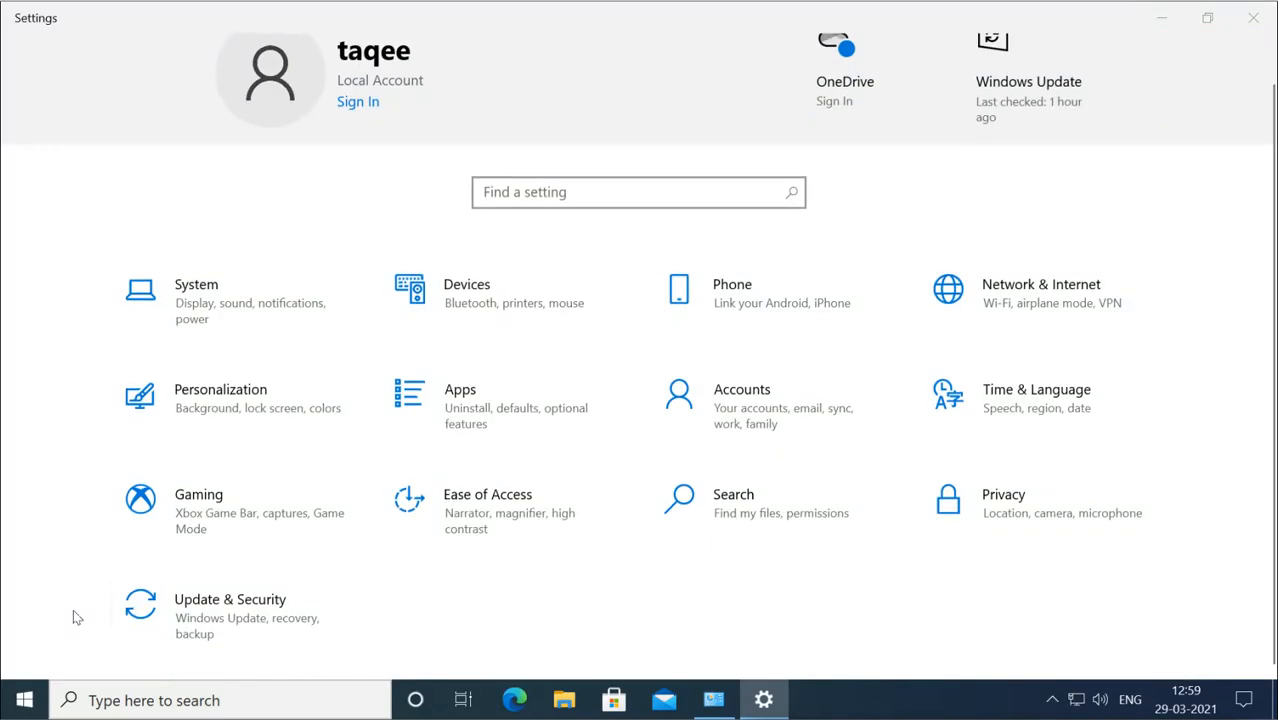
pyautogui.click(505, 432)
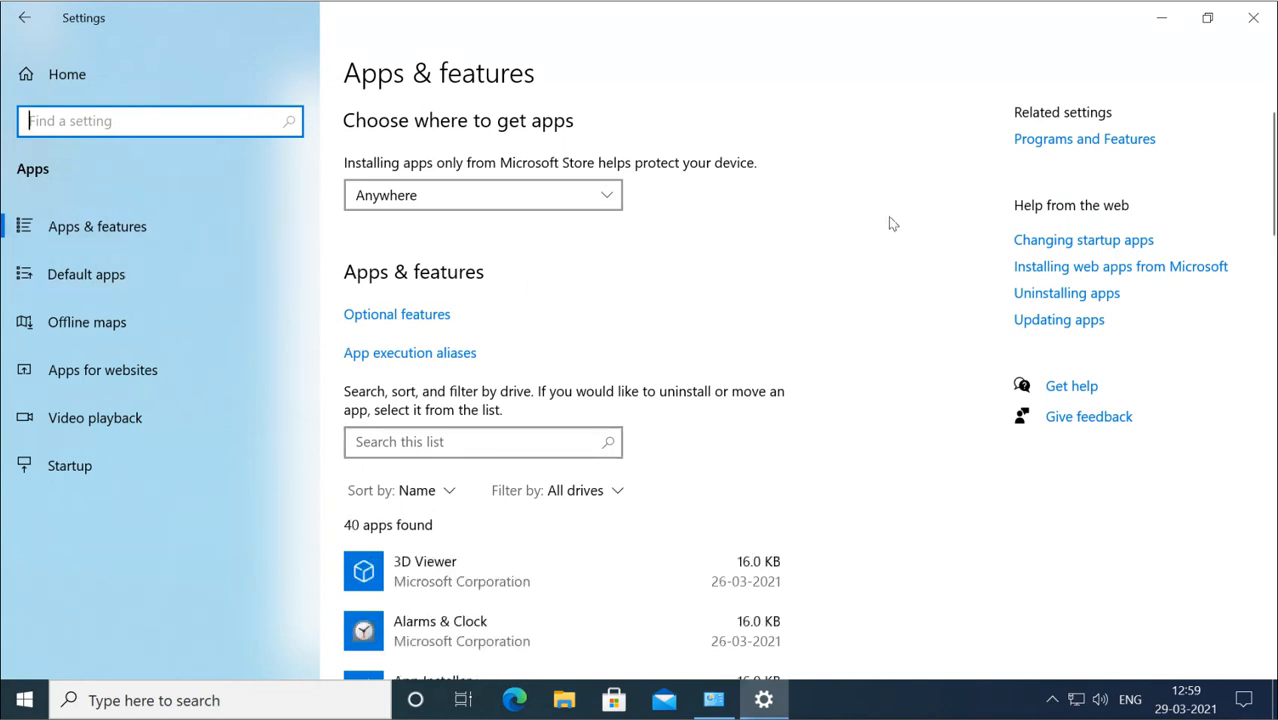
pyautogui.click(1099, 140)
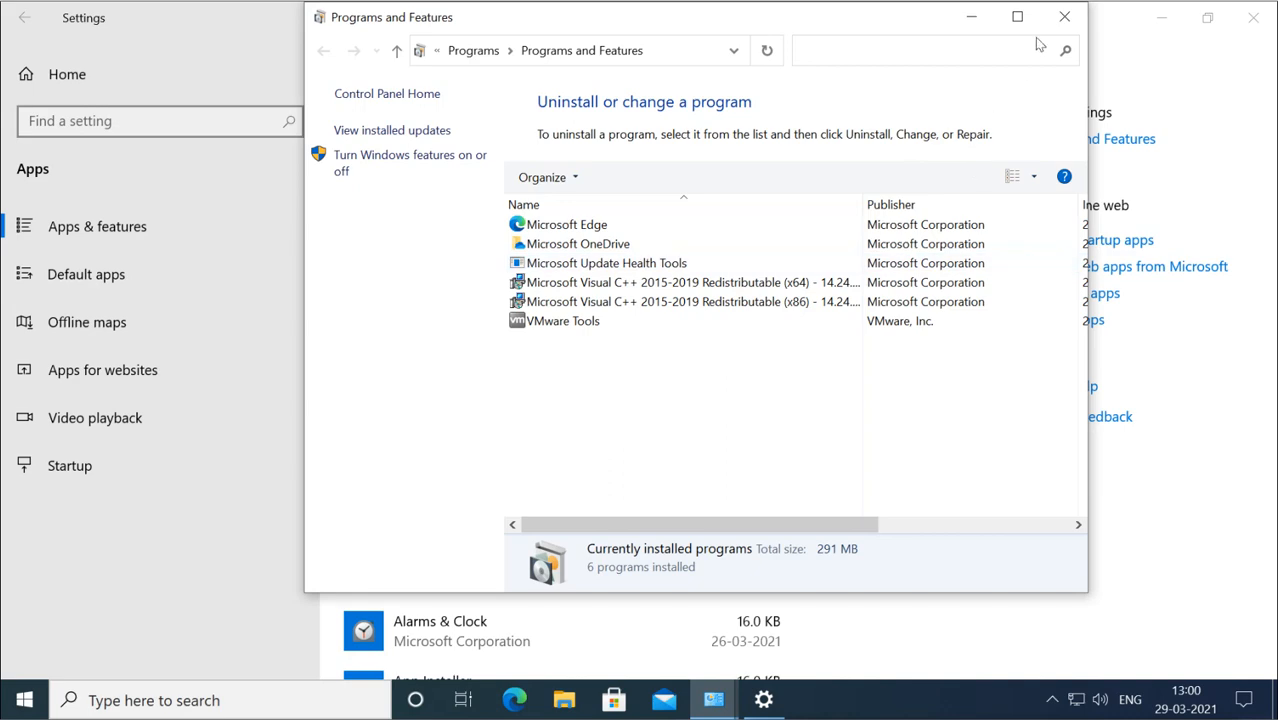
pyautogui.click(1064, 18)
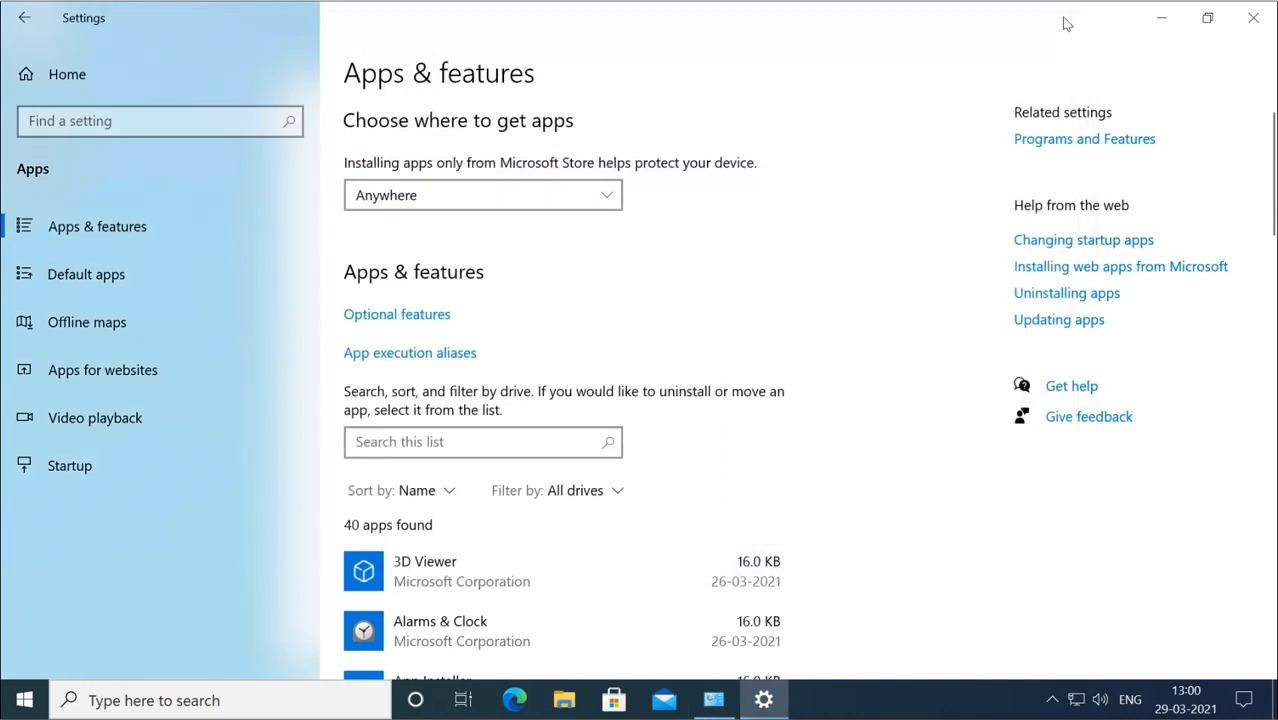
# Return to Control Panel and open Programs and Features from the Programs category
pyautogui.click(716, 702)
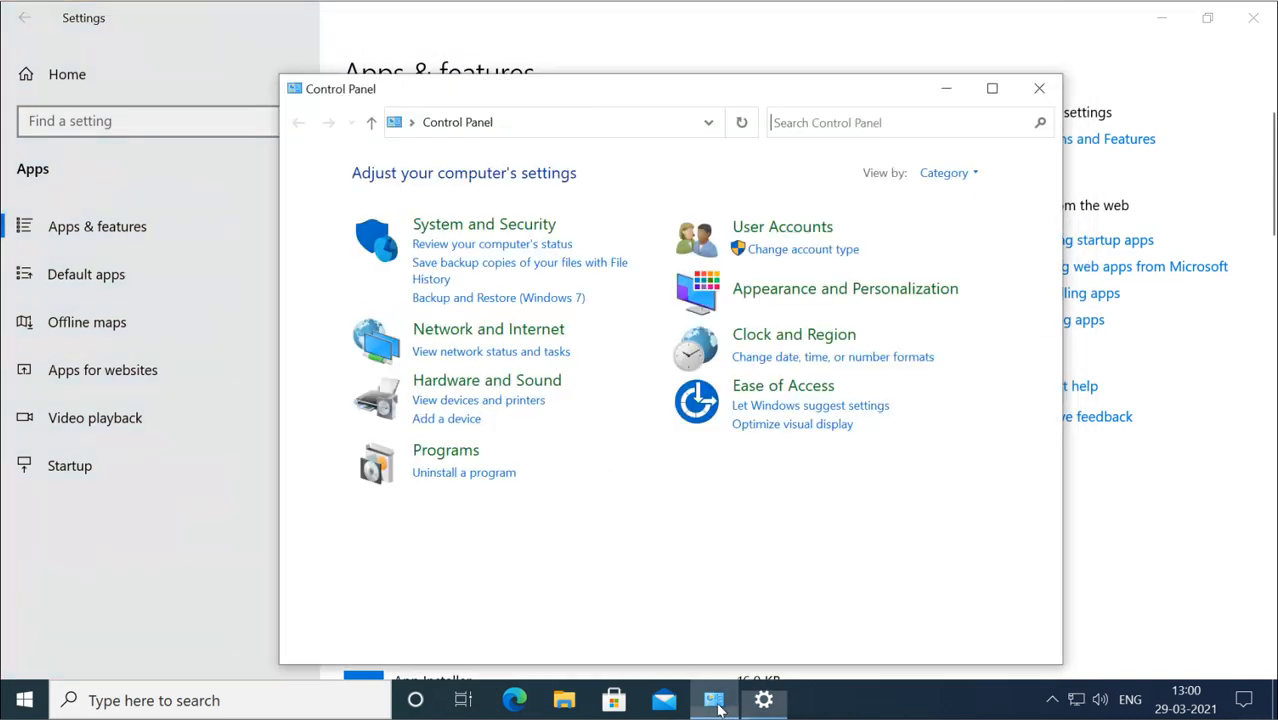
pyautogui.click(476, 451)
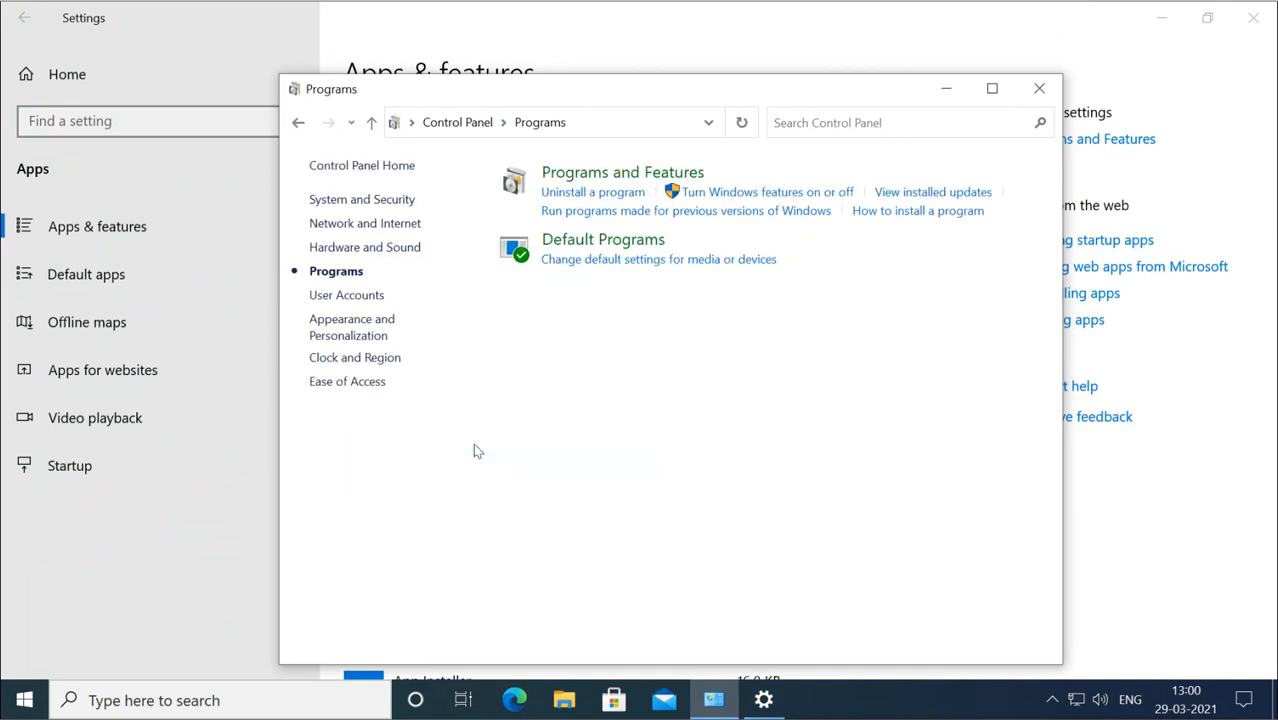
pyautogui.click(616, 176)
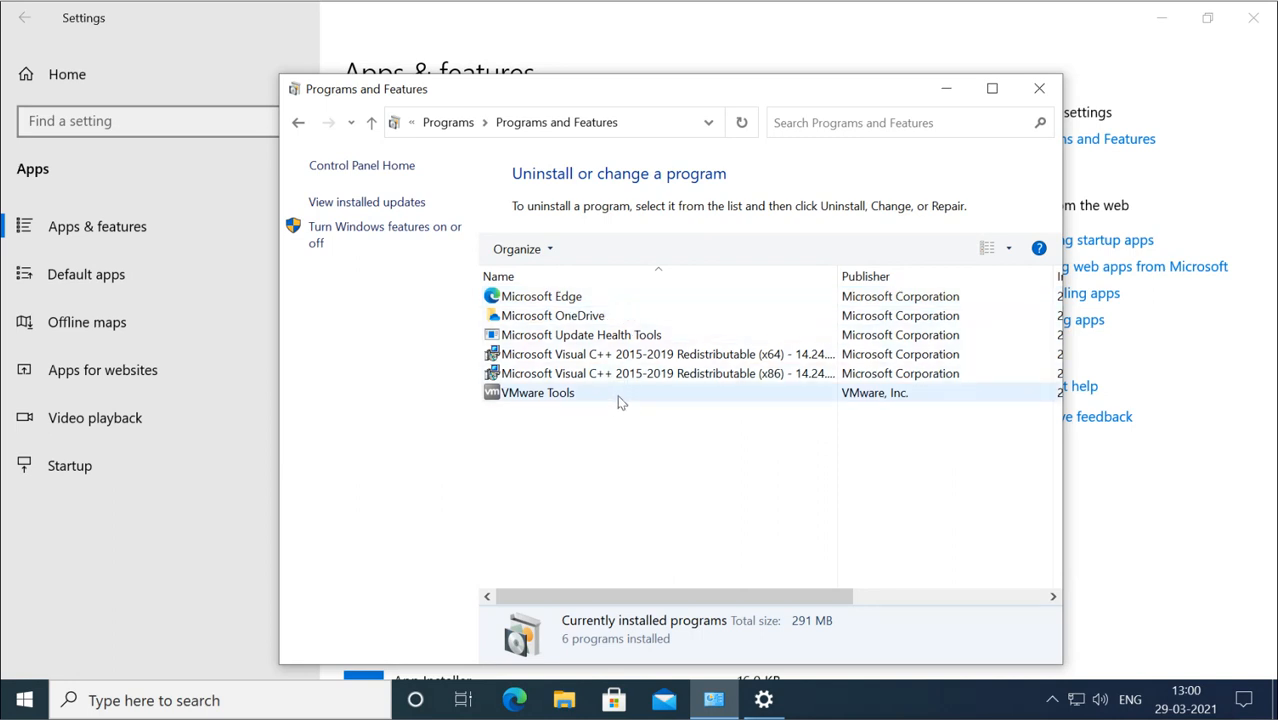
# Check the change and uninstall options for Microsoft Edge and Microsoft OneDrive, clear the selection, and maximize the Programs and Features window
pyautogui.click(571, 302)
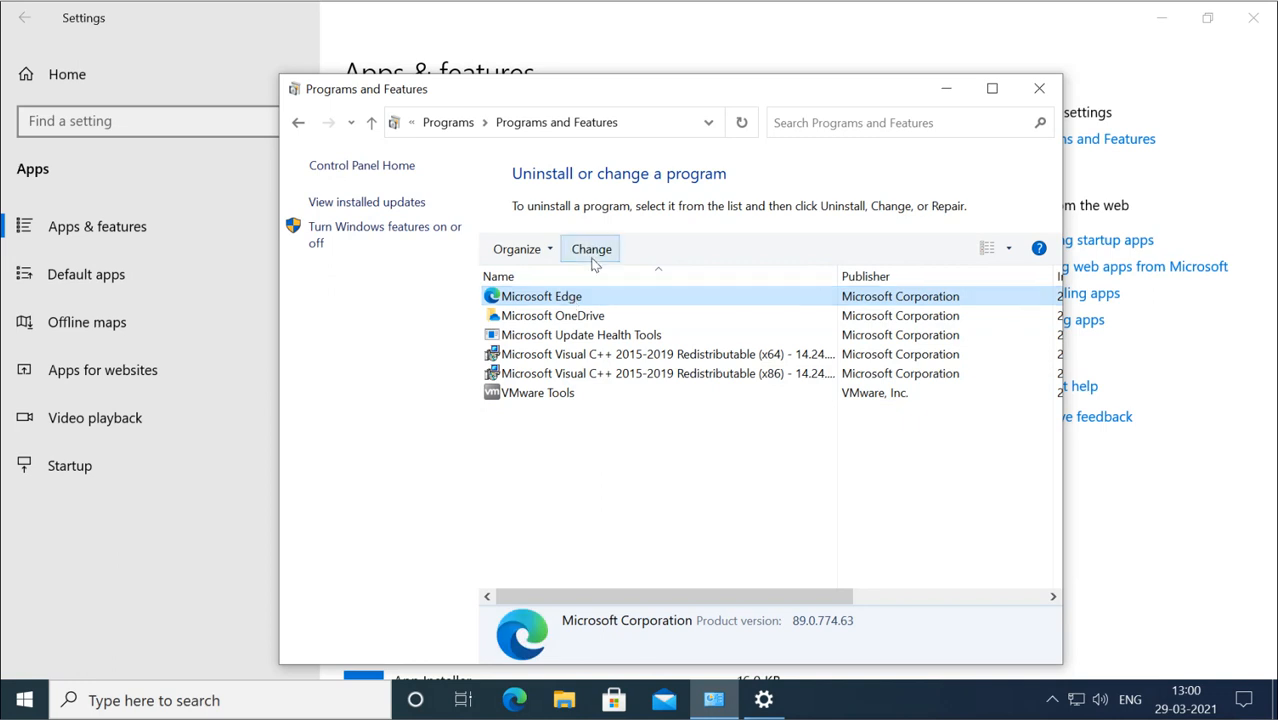
pyautogui.click(578, 320)
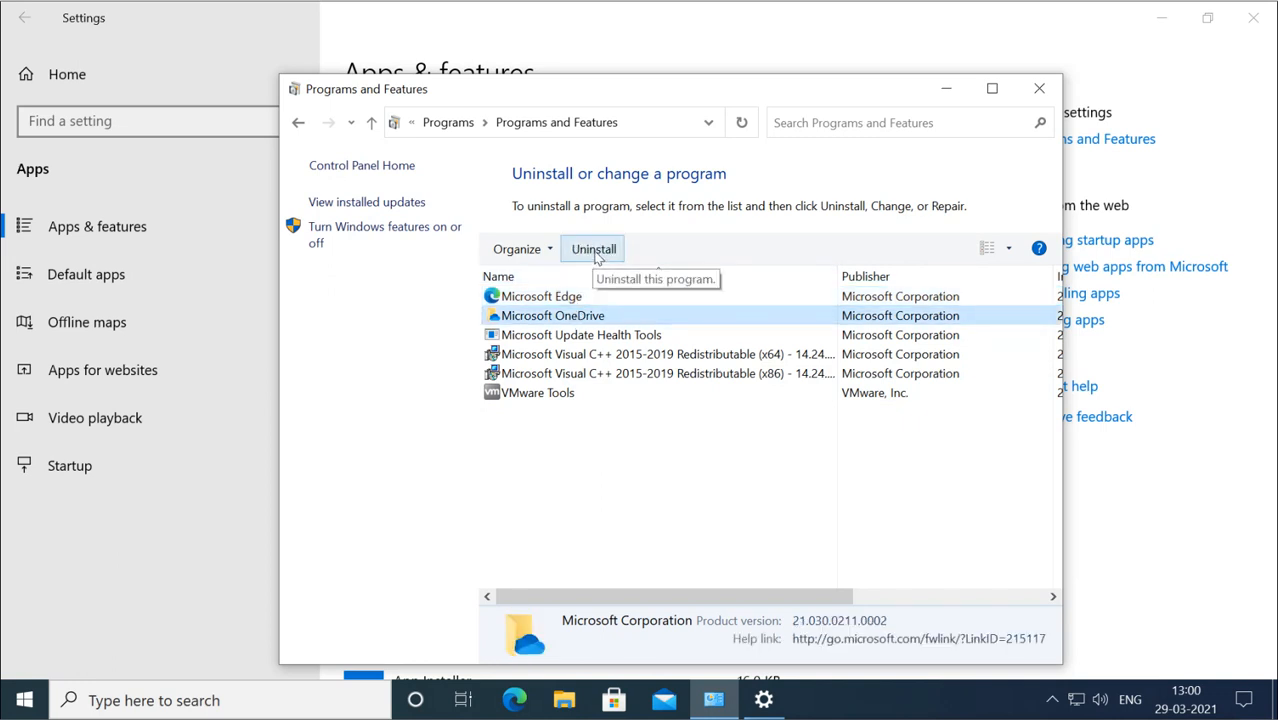
pyautogui.click(588, 410)
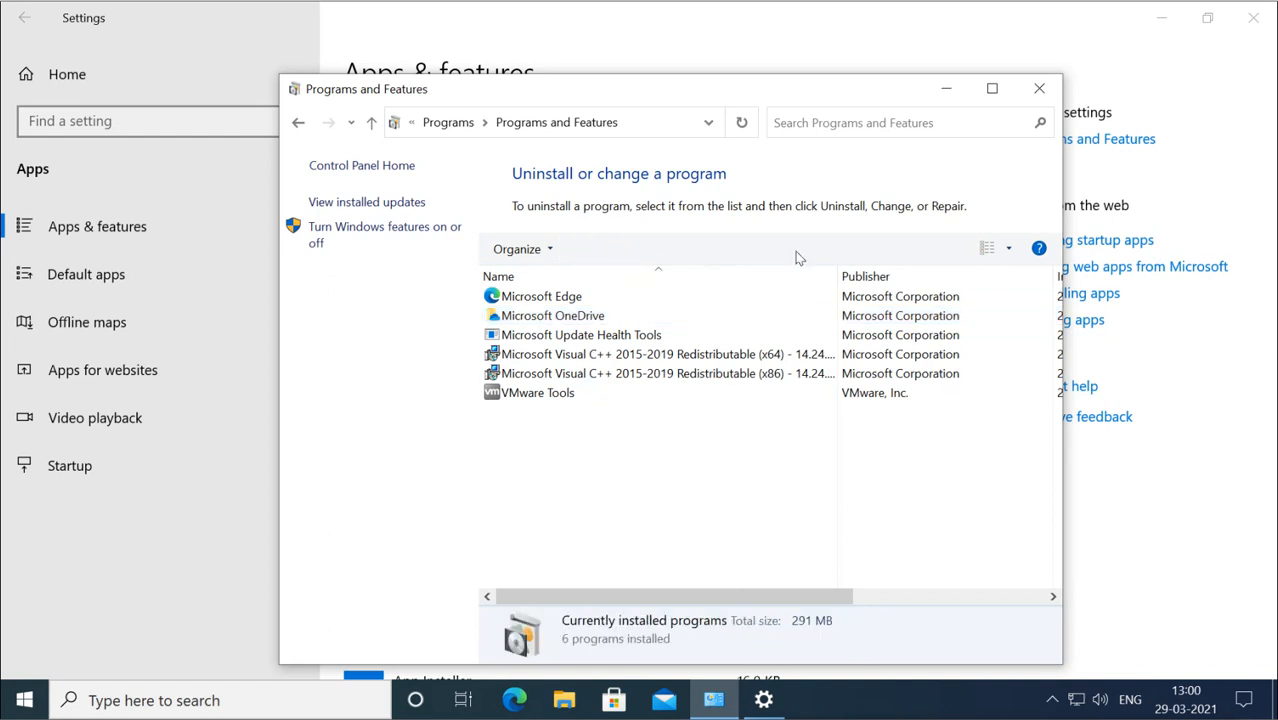
pyautogui.click(991, 89)
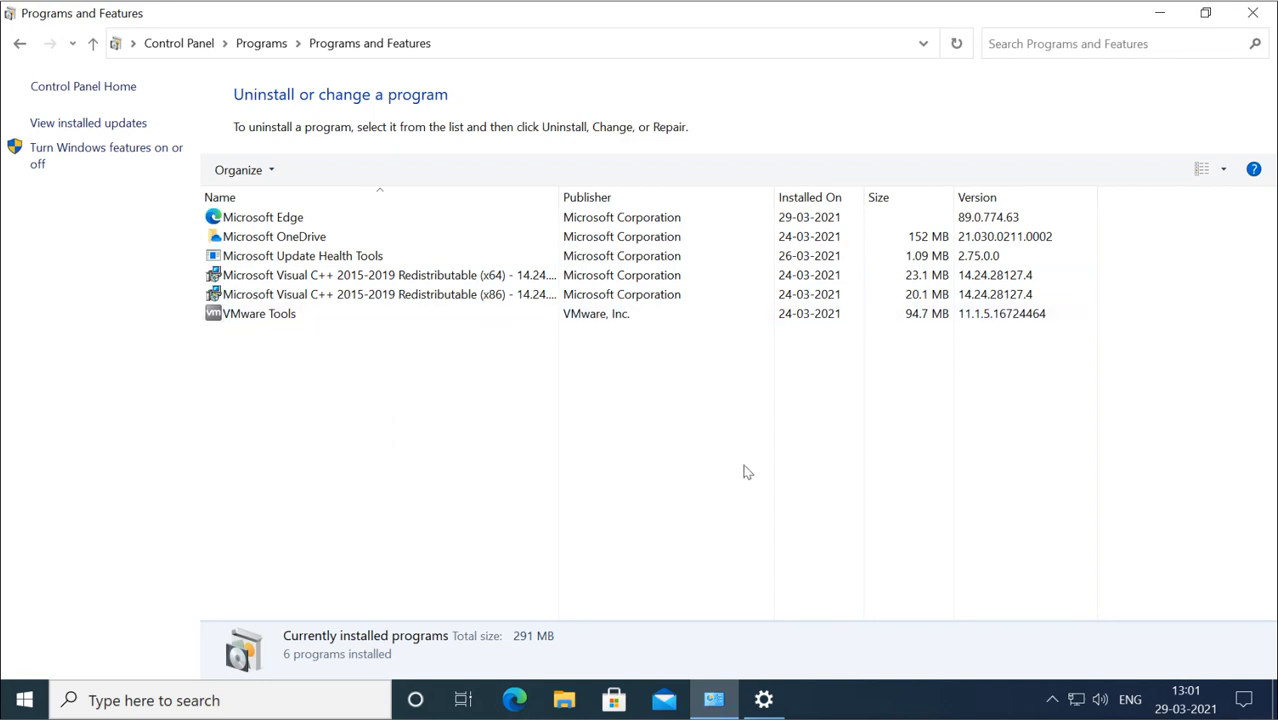
# View the user account's options in the Start menu, close it, and reopen it to point out the account entry
pyautogui.moveTo(763, 700)
pyautogui.click(24, 704)
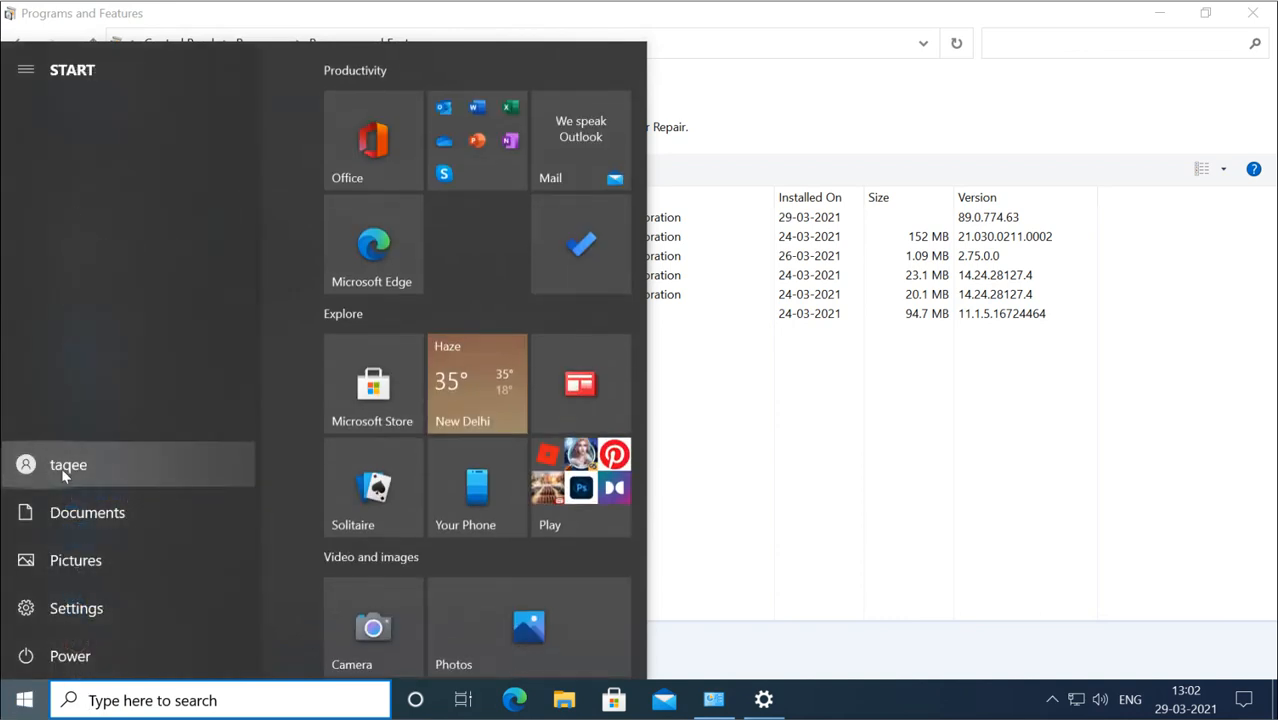
pyautogui.click(64, 479)
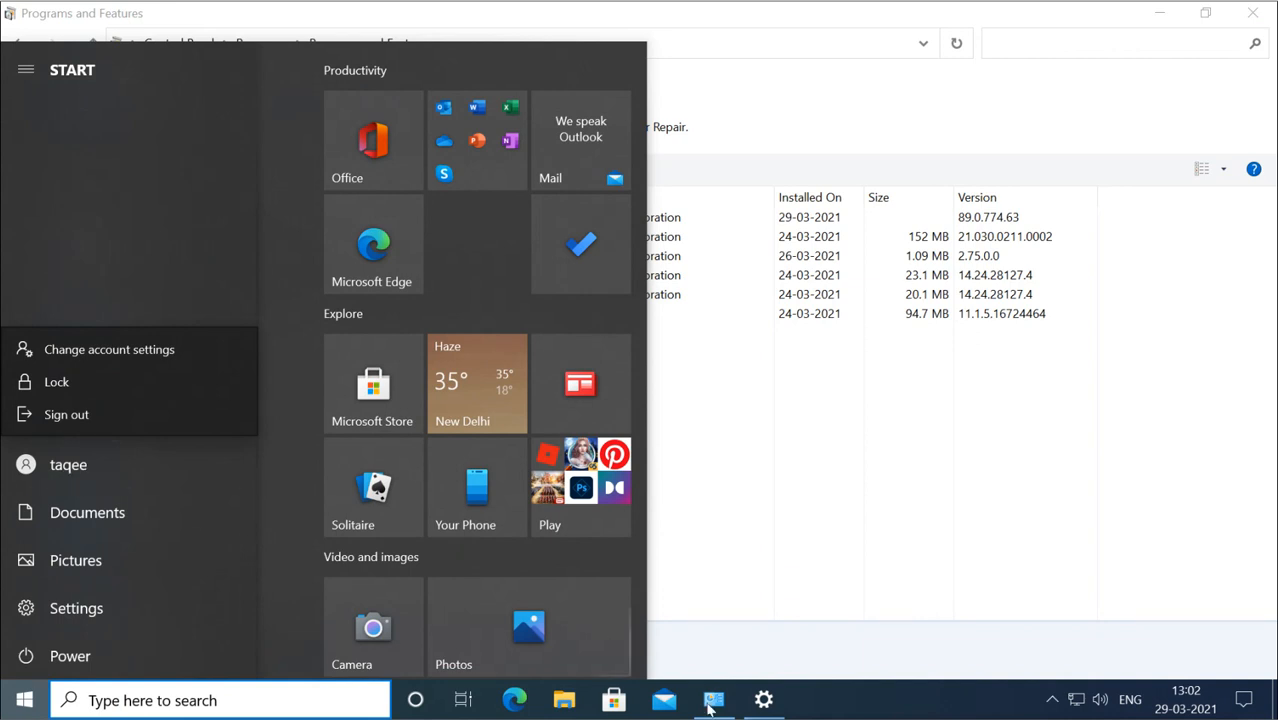
pyautogui.moveTo(713, 700)
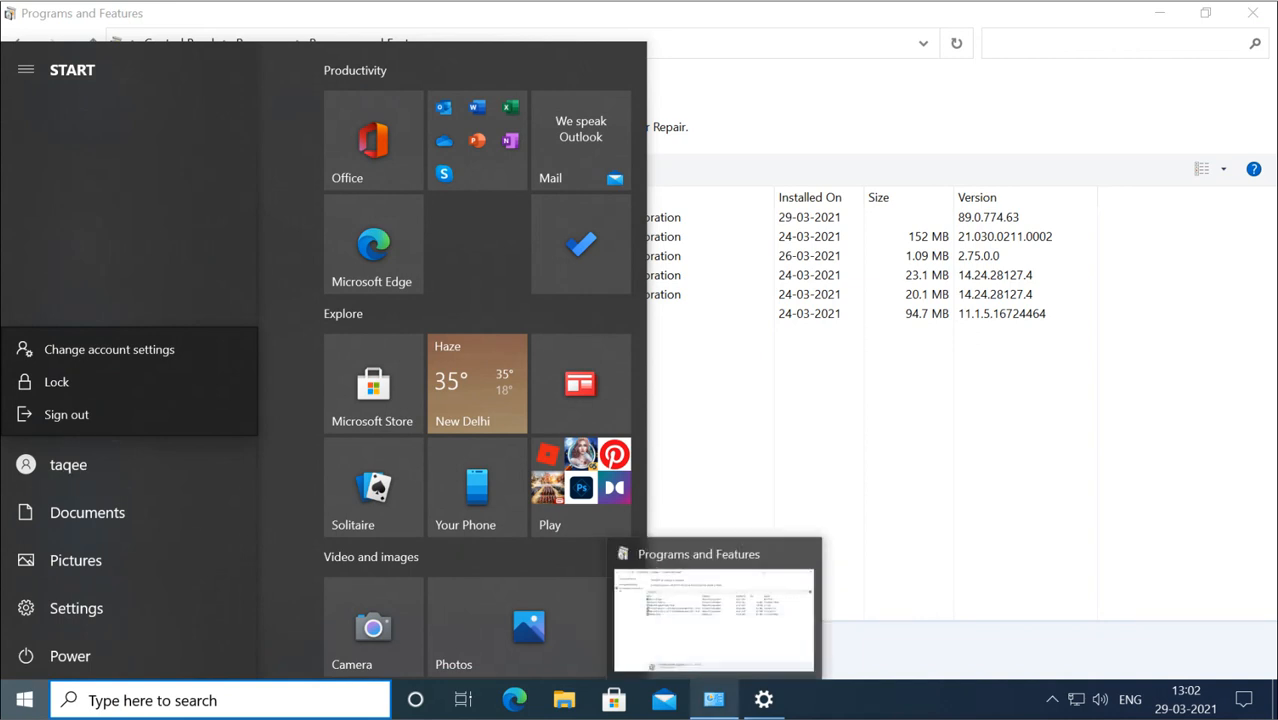
pyautogui.click(706, 419)
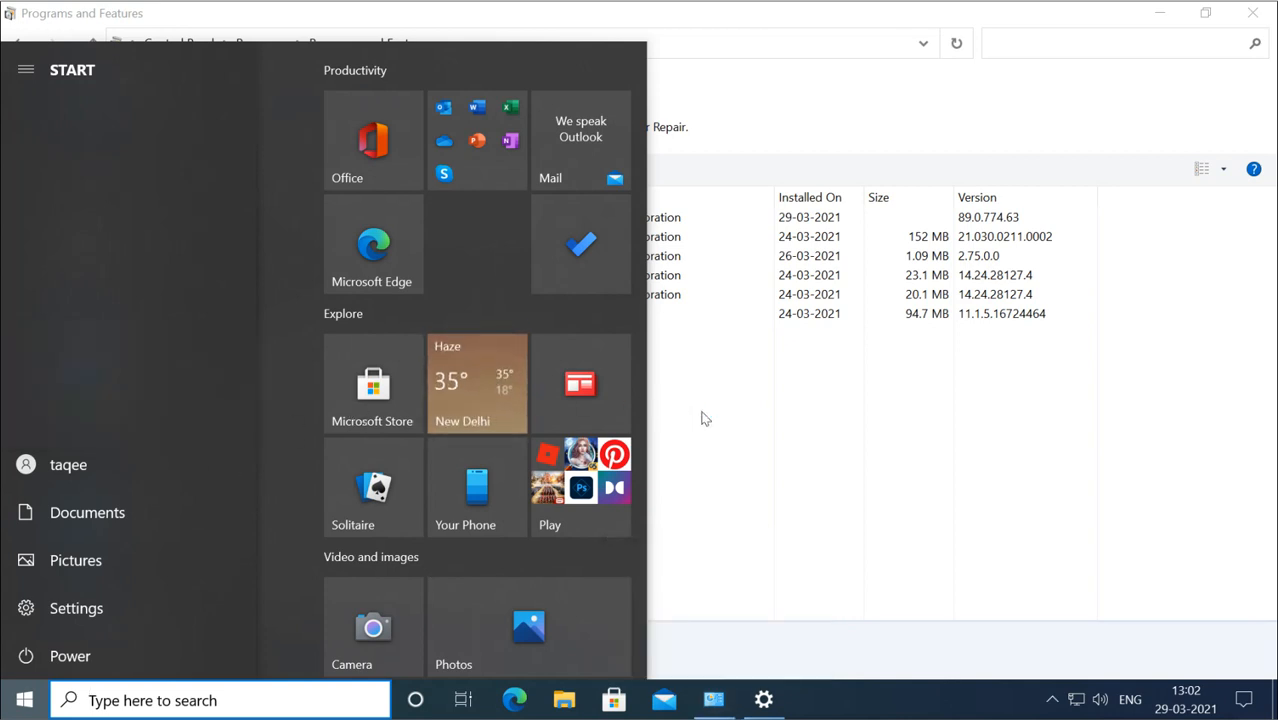
pyautogui.click(704, 418)
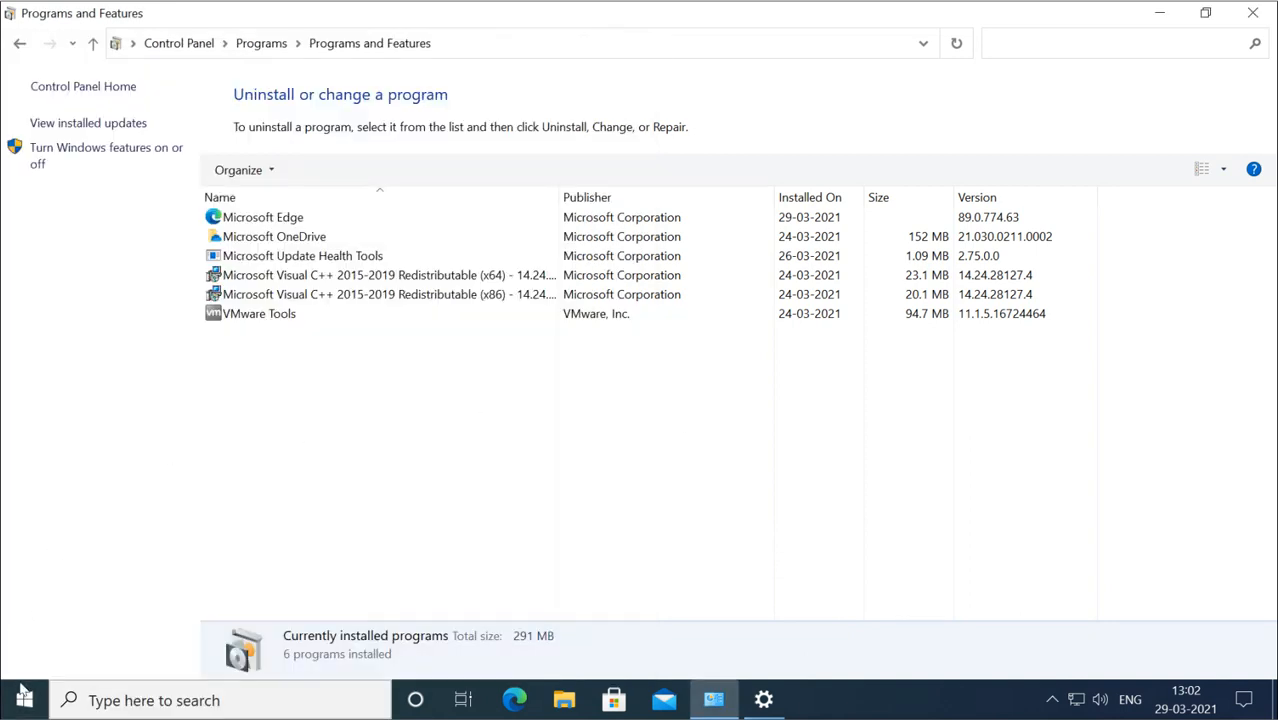
pyautogui.click(24, 697)
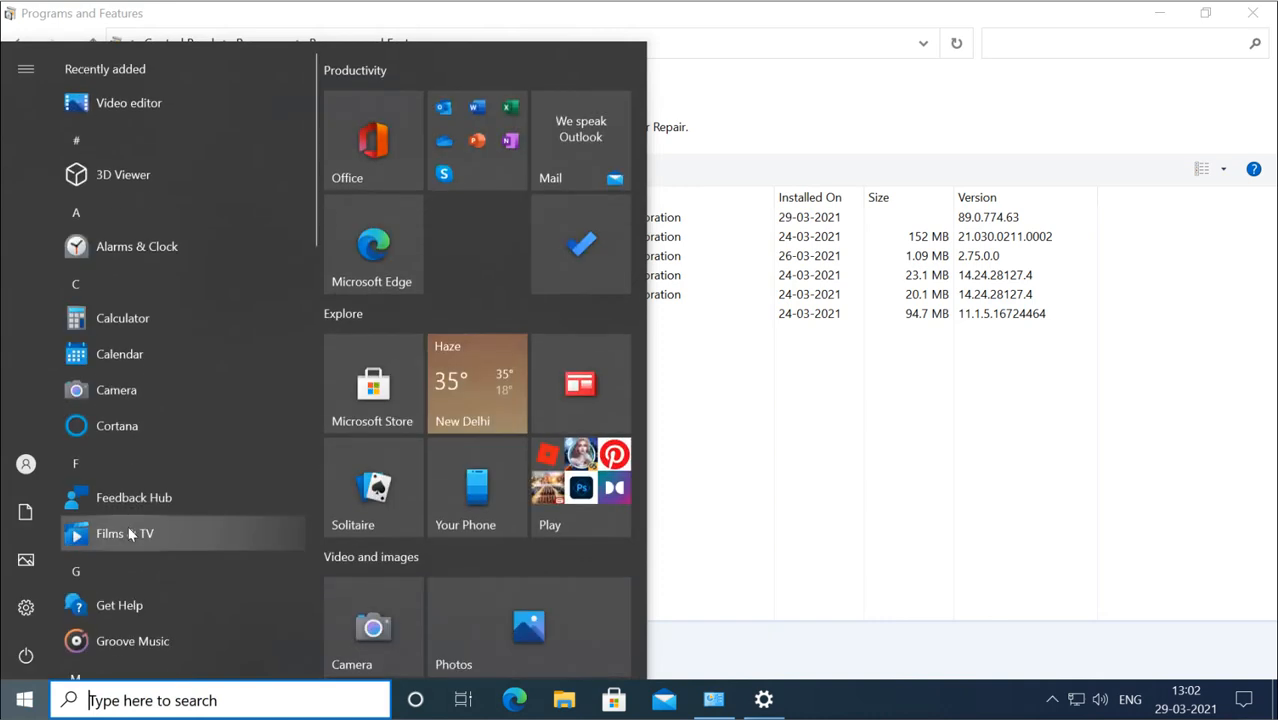
pyautogui.moveTo(36, 466)
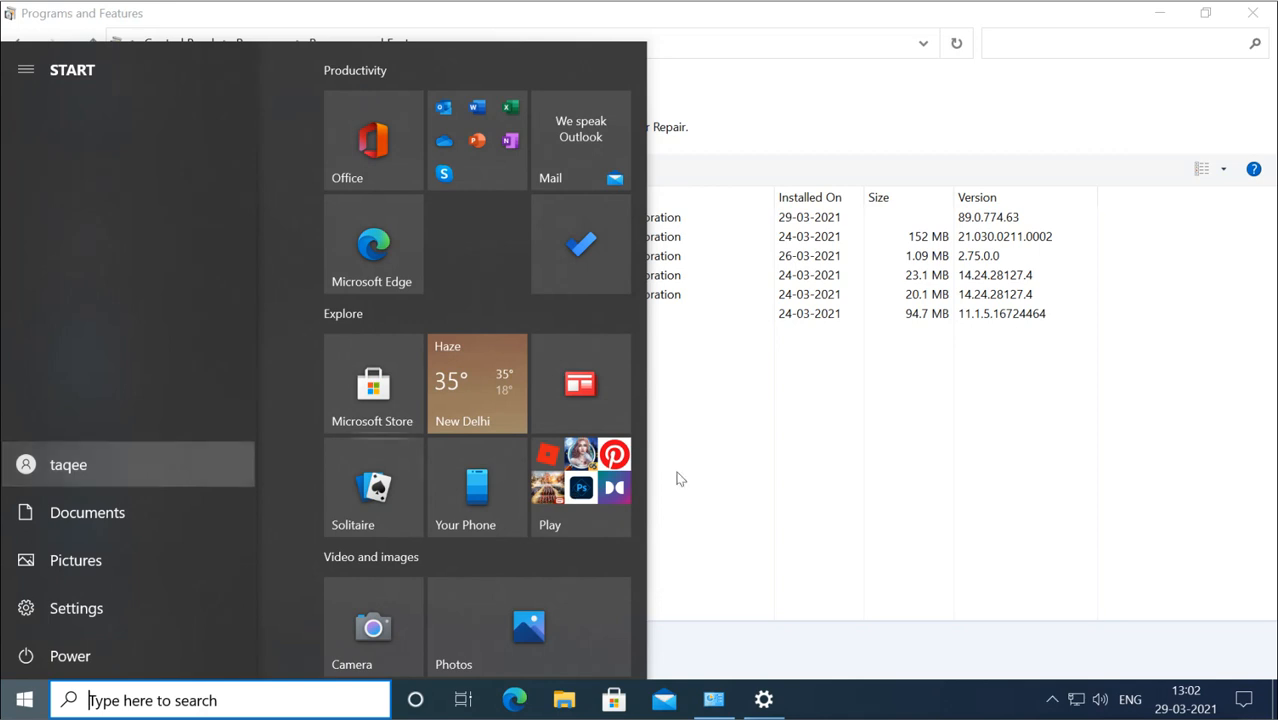
pyautogui.click(712, 462)
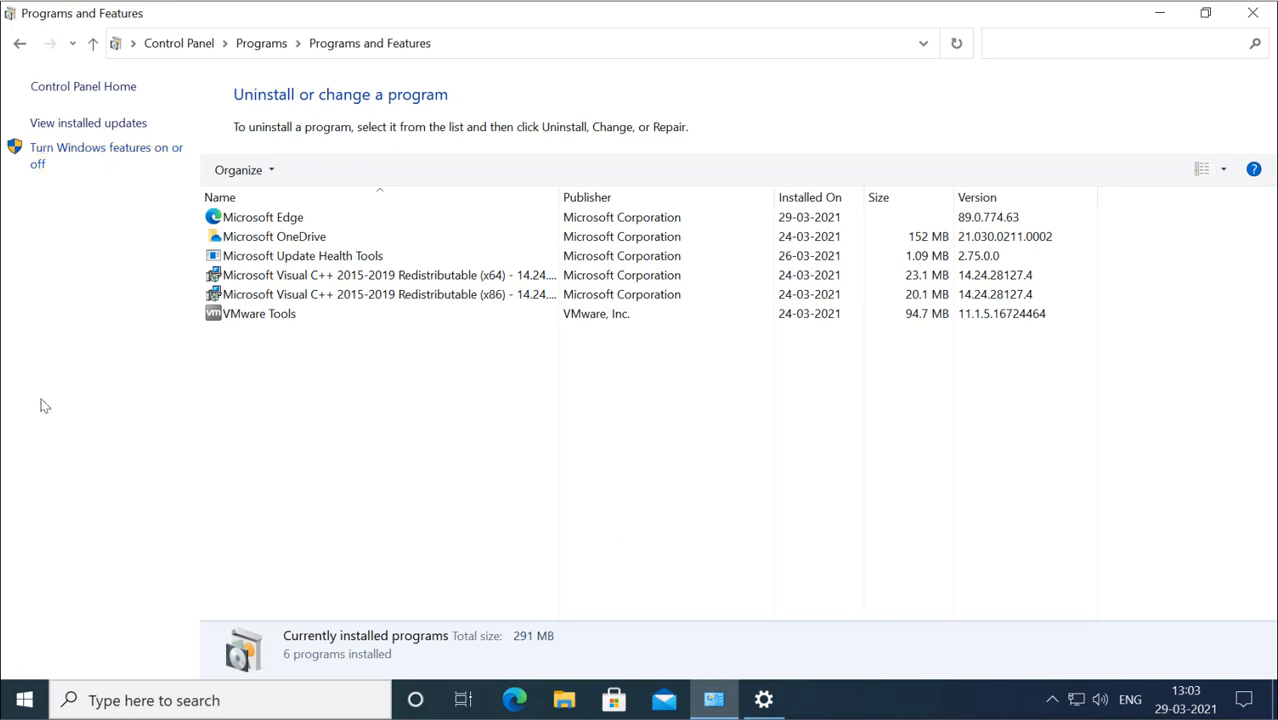
pyautogui.click(26, 698)
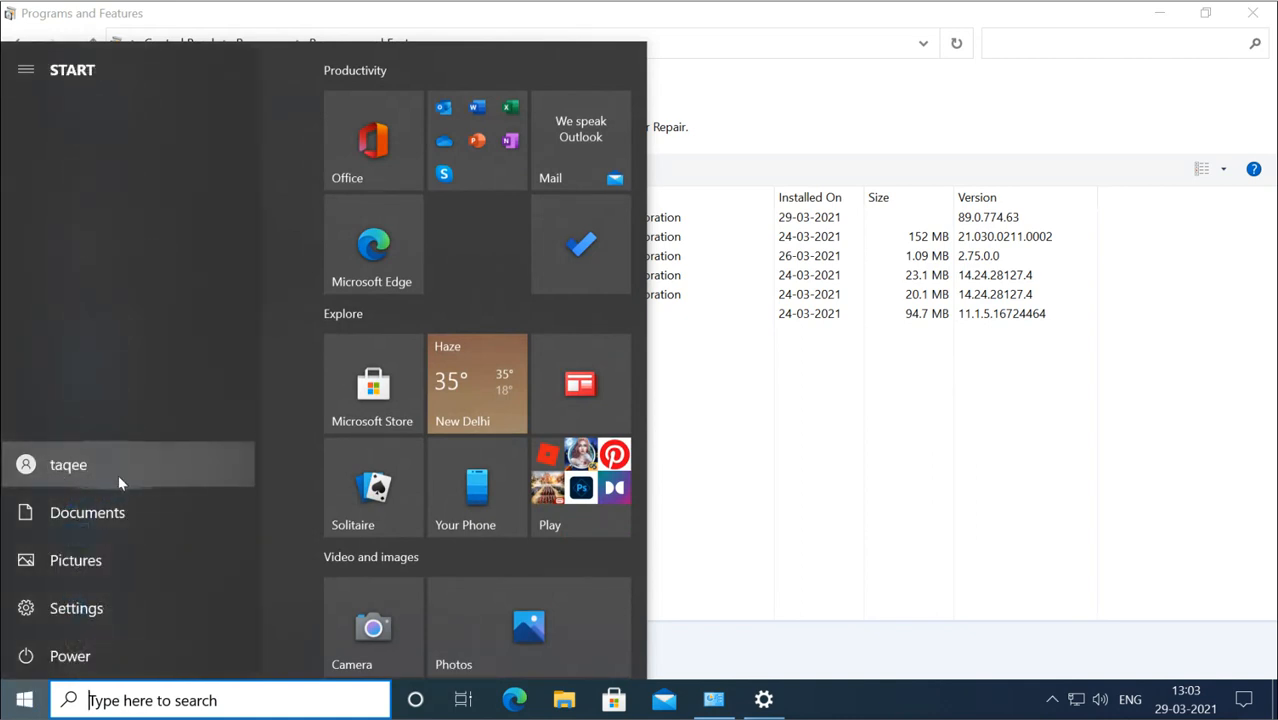
pyautogui.click(735, 490)
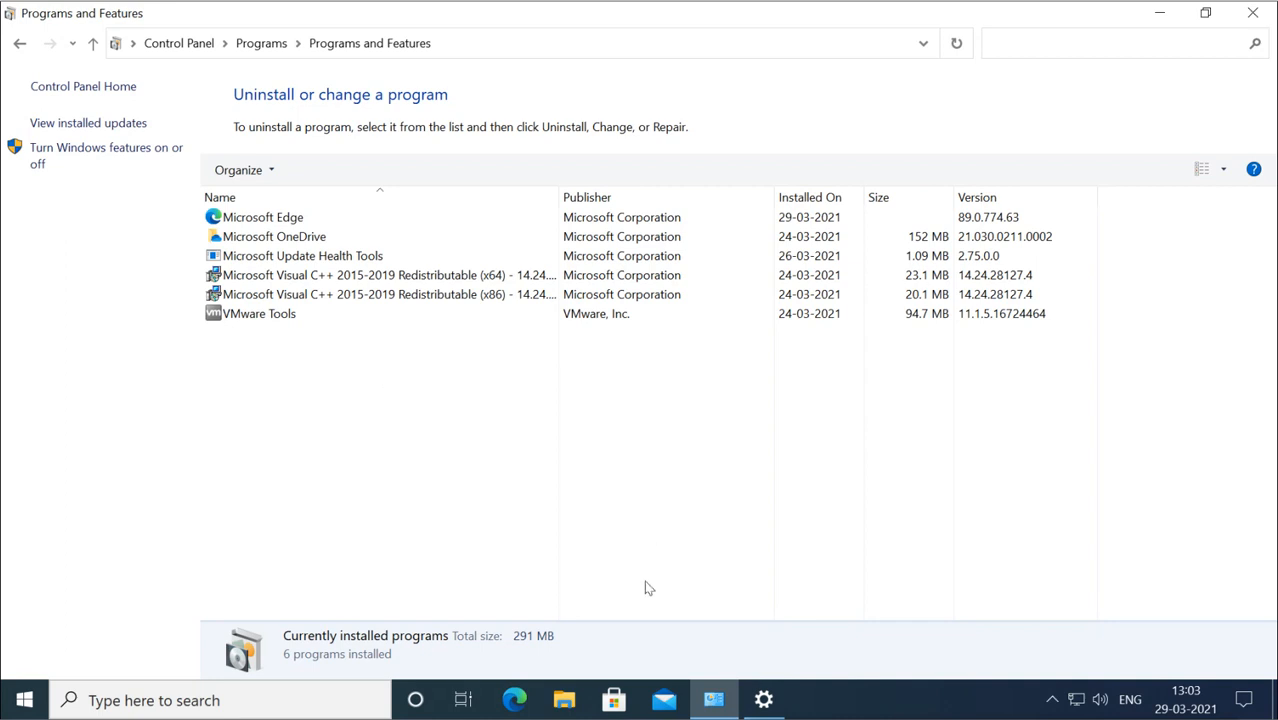
pyautogui.moveTo(763, 699)
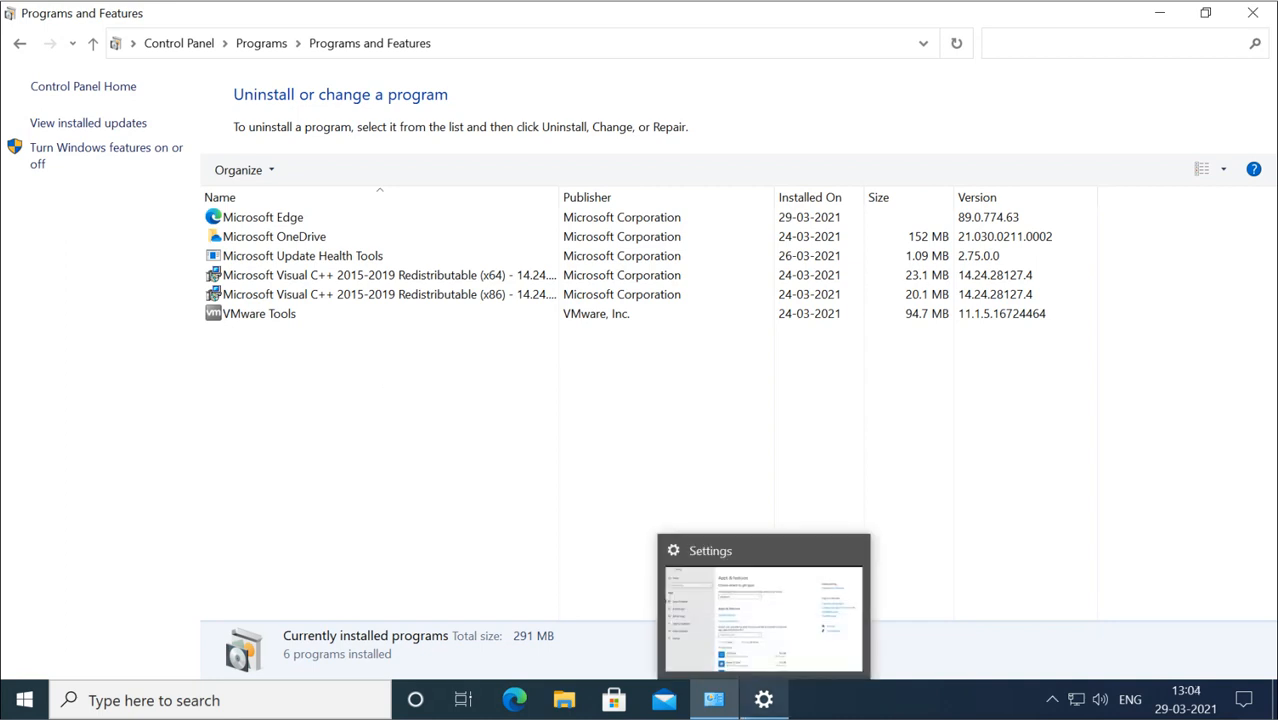
# Open the list of optional Windows features and examine its entries, including what Media Features contains
pyautogui.click(85, 160)
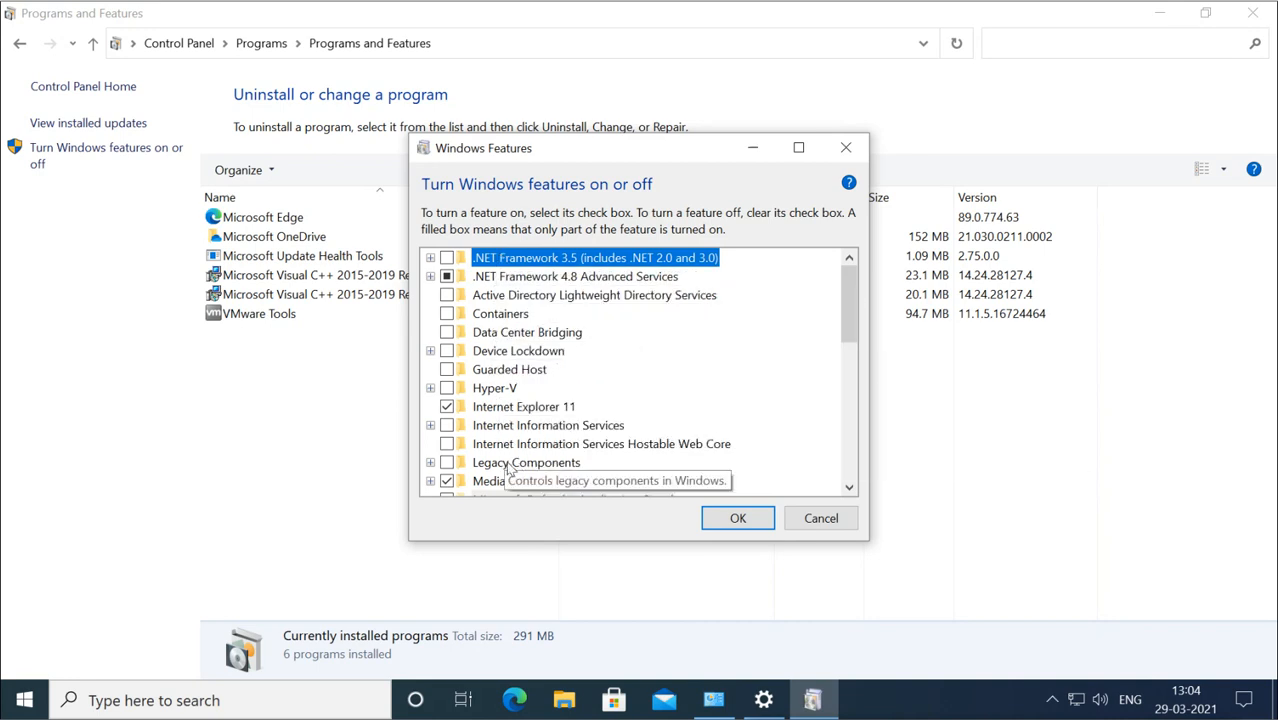
pyautogui.scroll(-1, 508, 468)
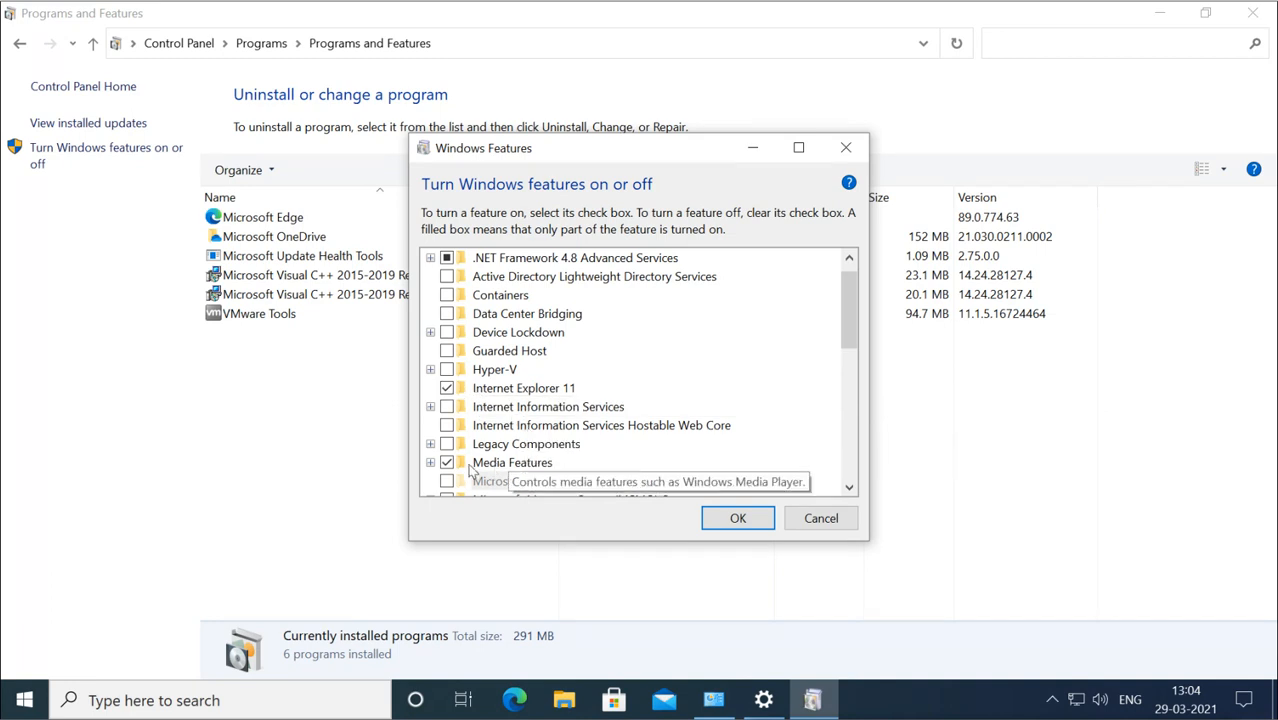
pyautogui.scroll(-1, 500, 470)
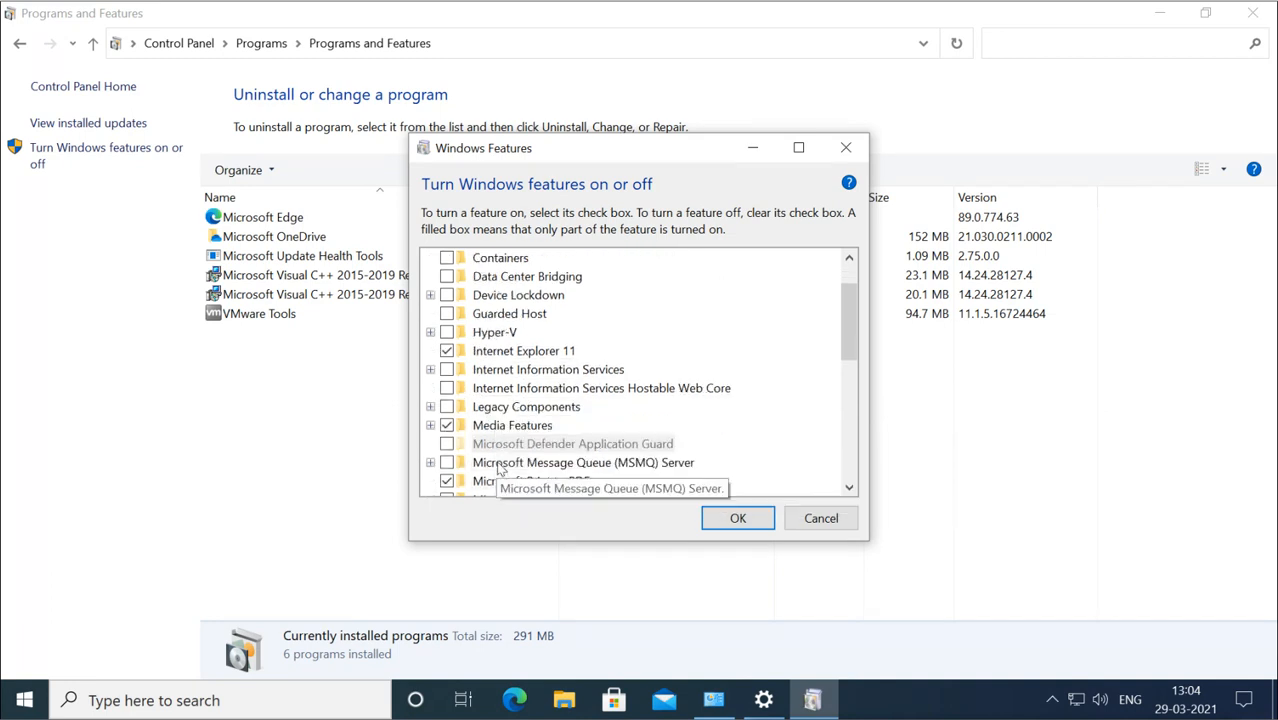
pyautogui.scroll(-1, 500, 470)
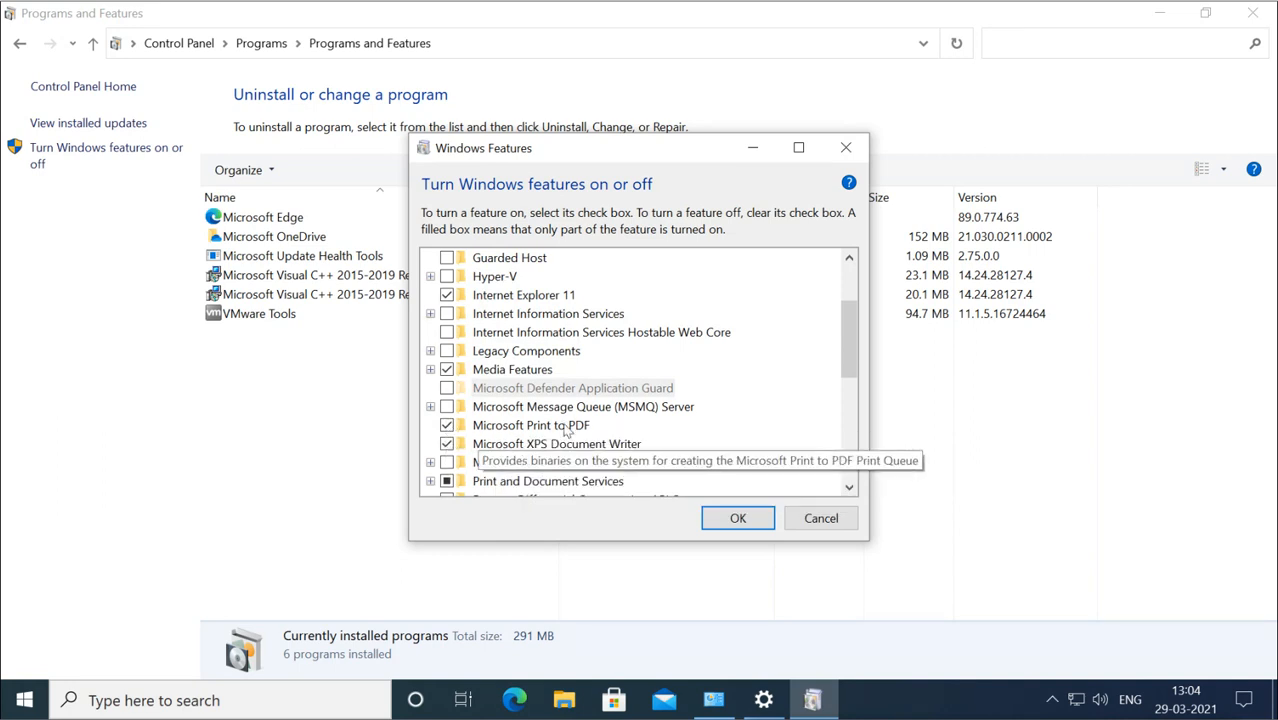
pyautogui.scroll(-2, 560, 435)
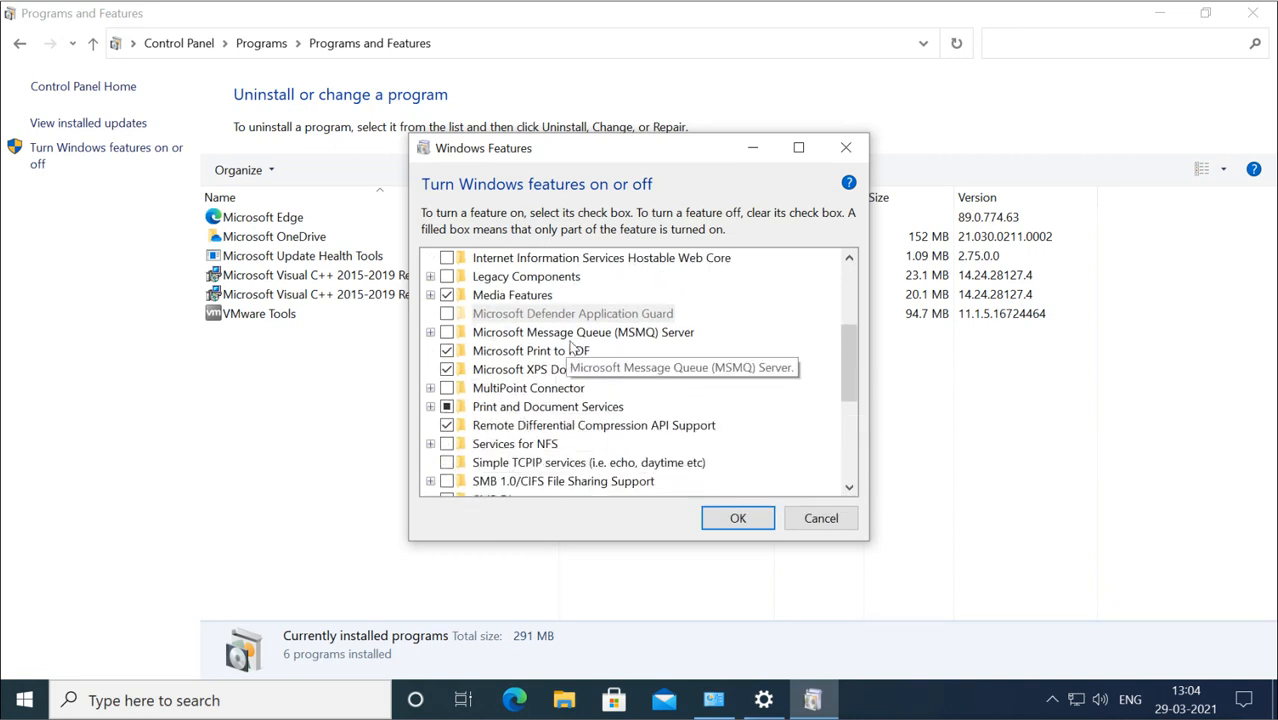
pyautogui.scroll(1, 573, 346)
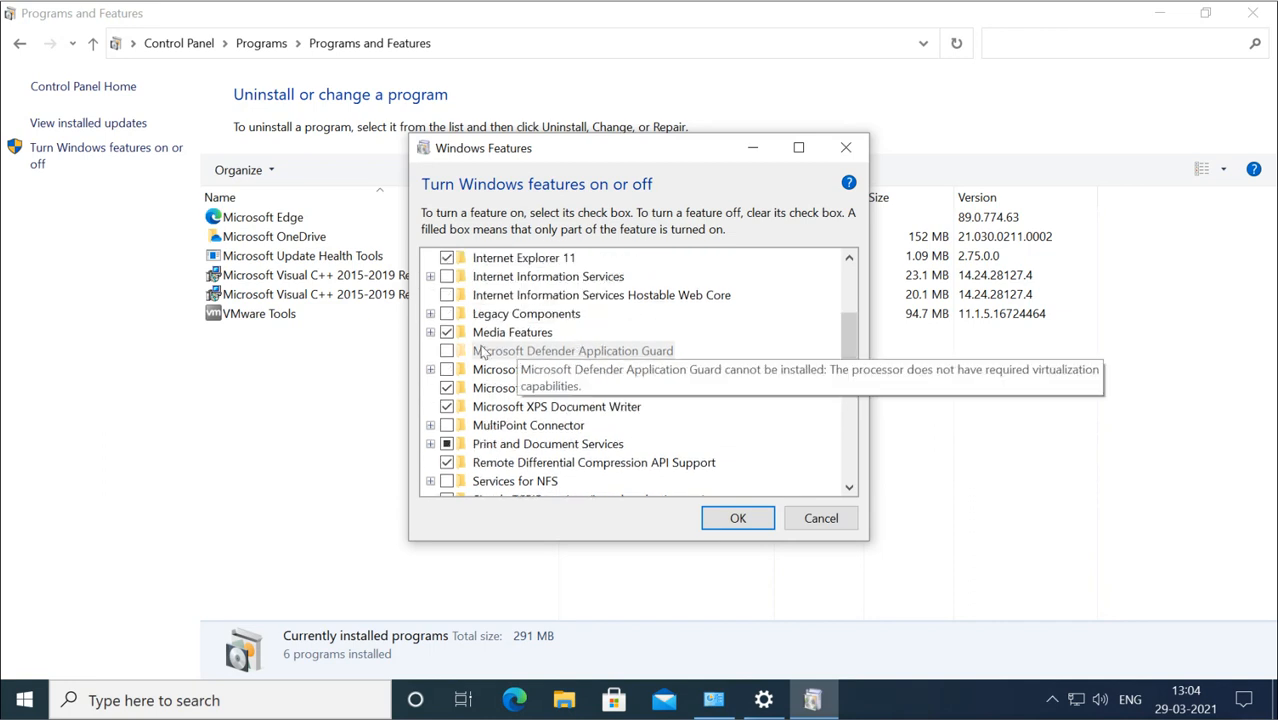
pyautogui.click(430, 333)
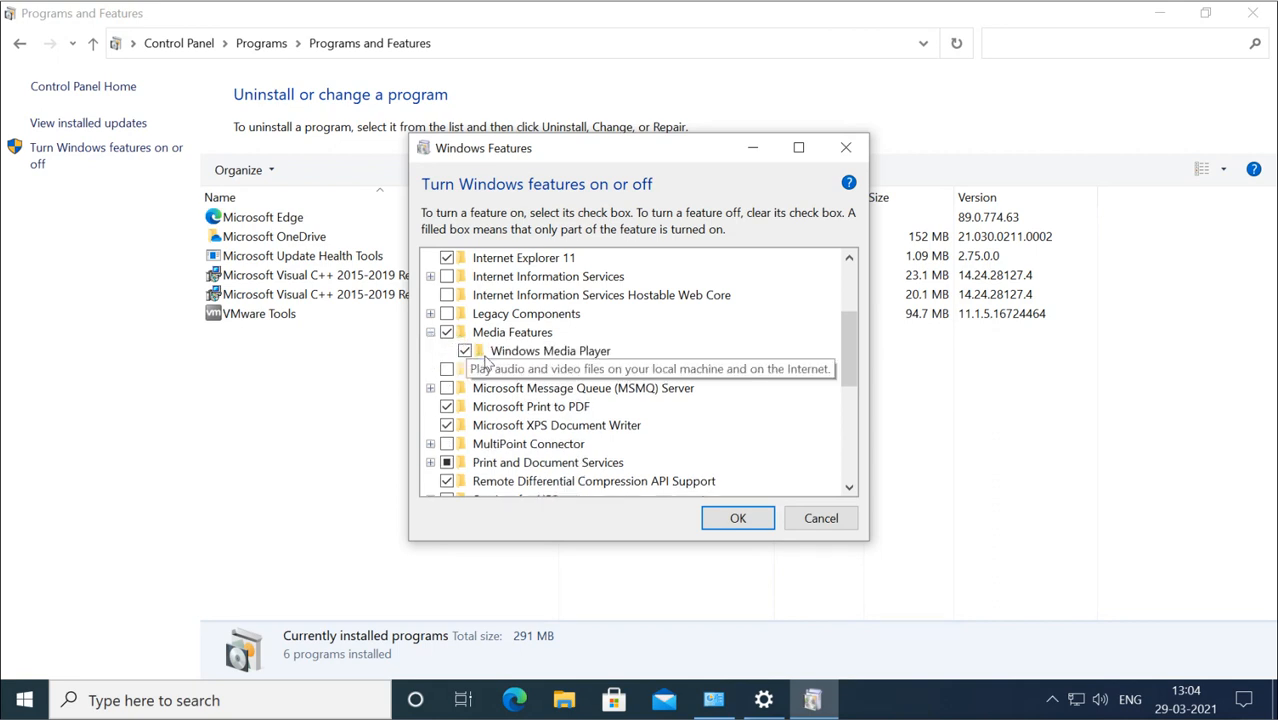
pyautogui.click(430, 333)
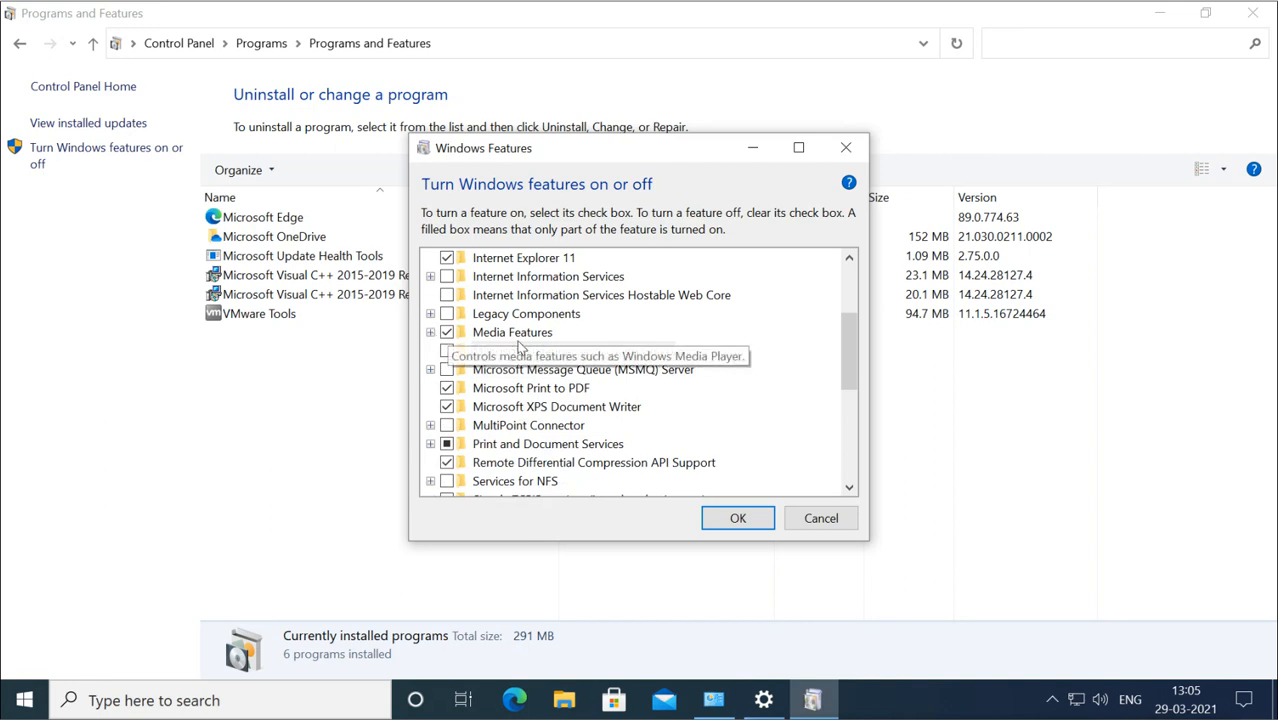
pyautogui.scroll(2, 480, 340)
pyautogui.scroll(1, 518, 346)
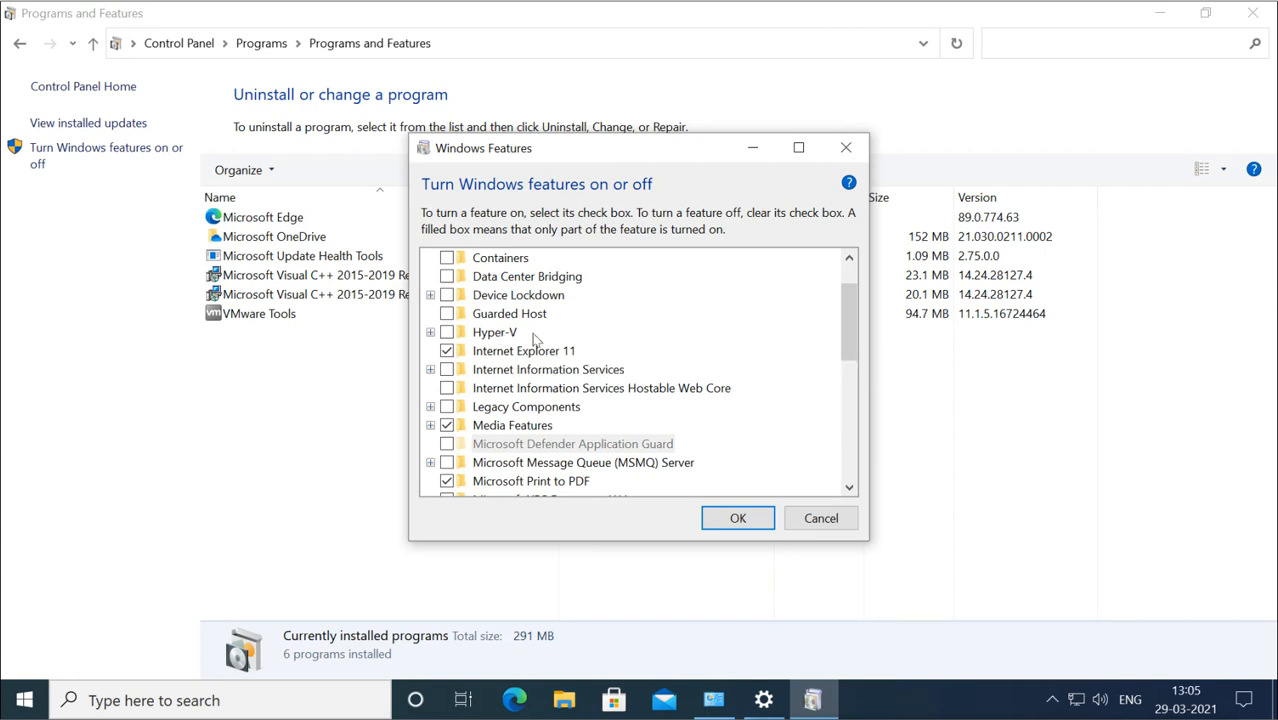
pyautogui.scroll(2, 535, 340)
pyautogui.scroll(1, 535, 340)
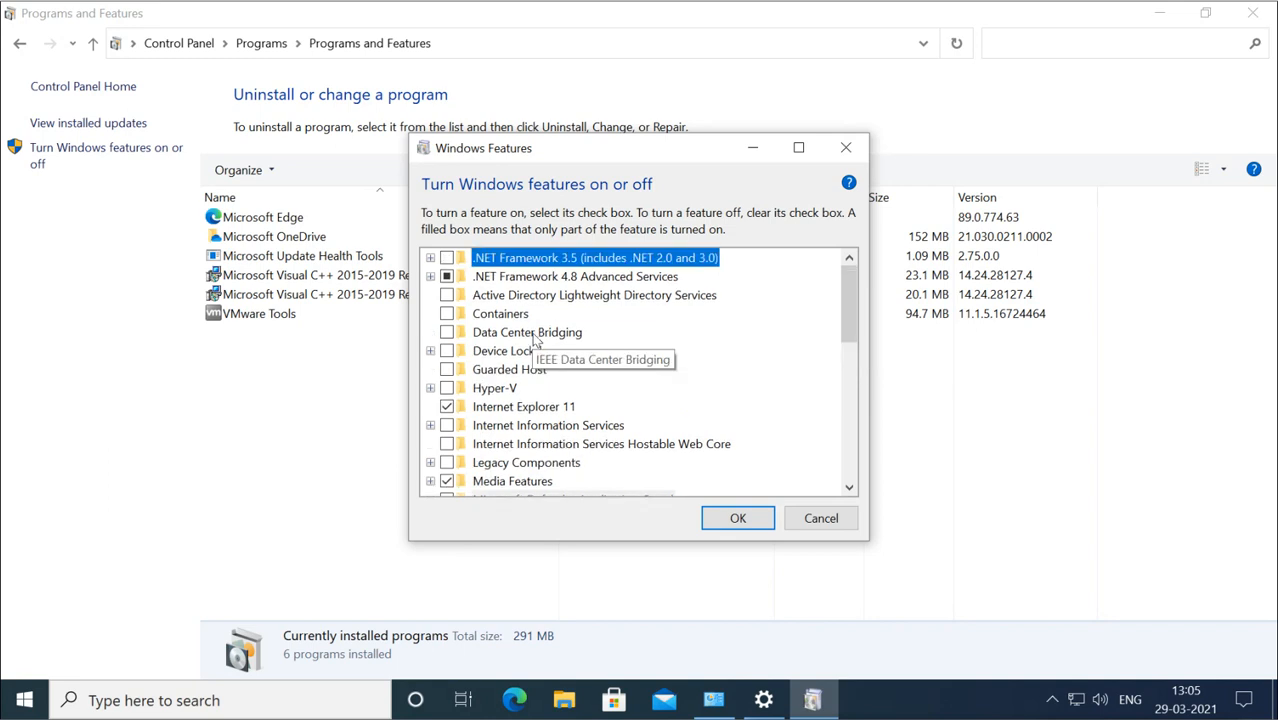
# Turn on the Telnet Client Windows feature, apply the change and return to Programs and Features
pyautogui.scroll(-3, 535, 340)
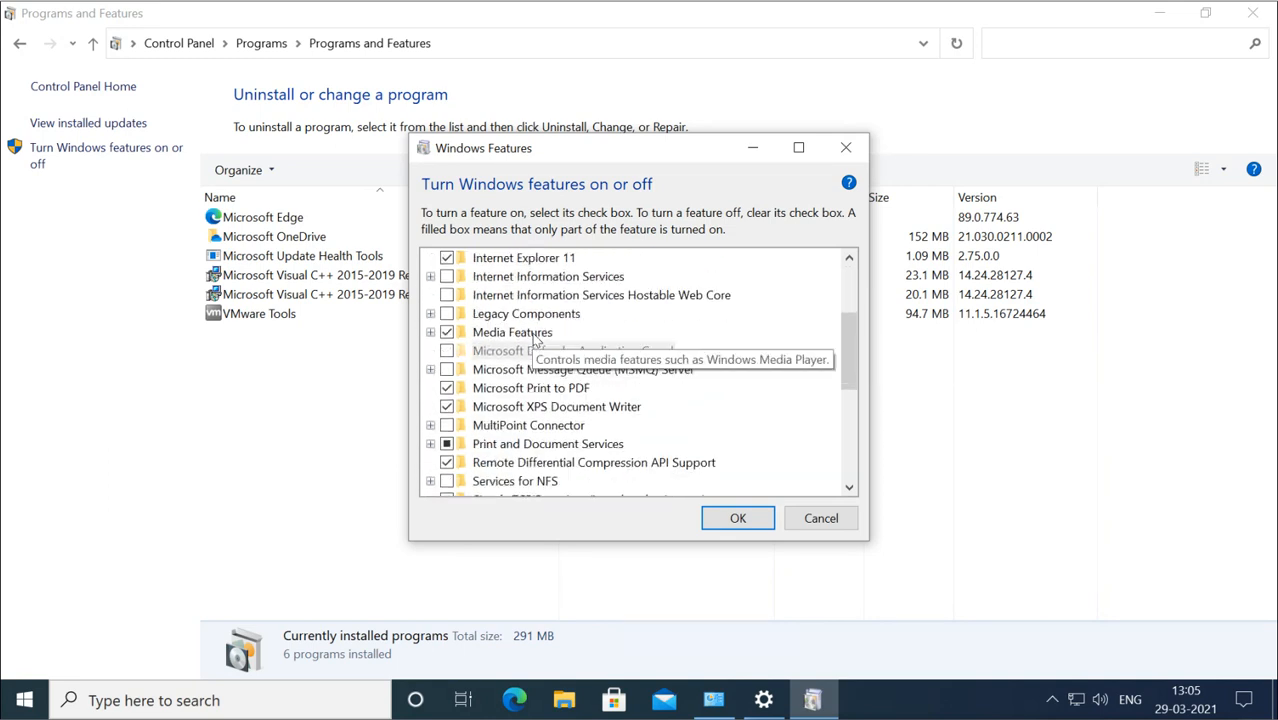
pyautogui.scroll(-1, 535, 340)
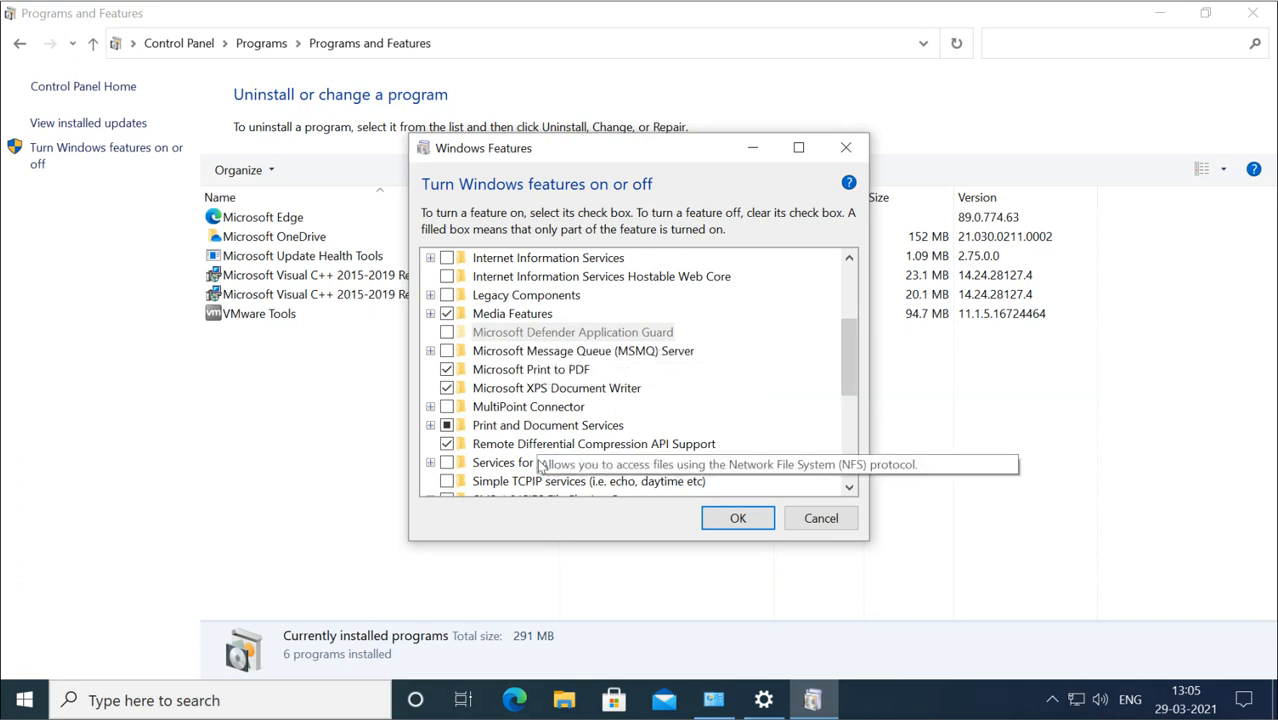
pyautogui.scroll(-1, 538, 464)
pyautogui.scroll(-1, 538, 464)
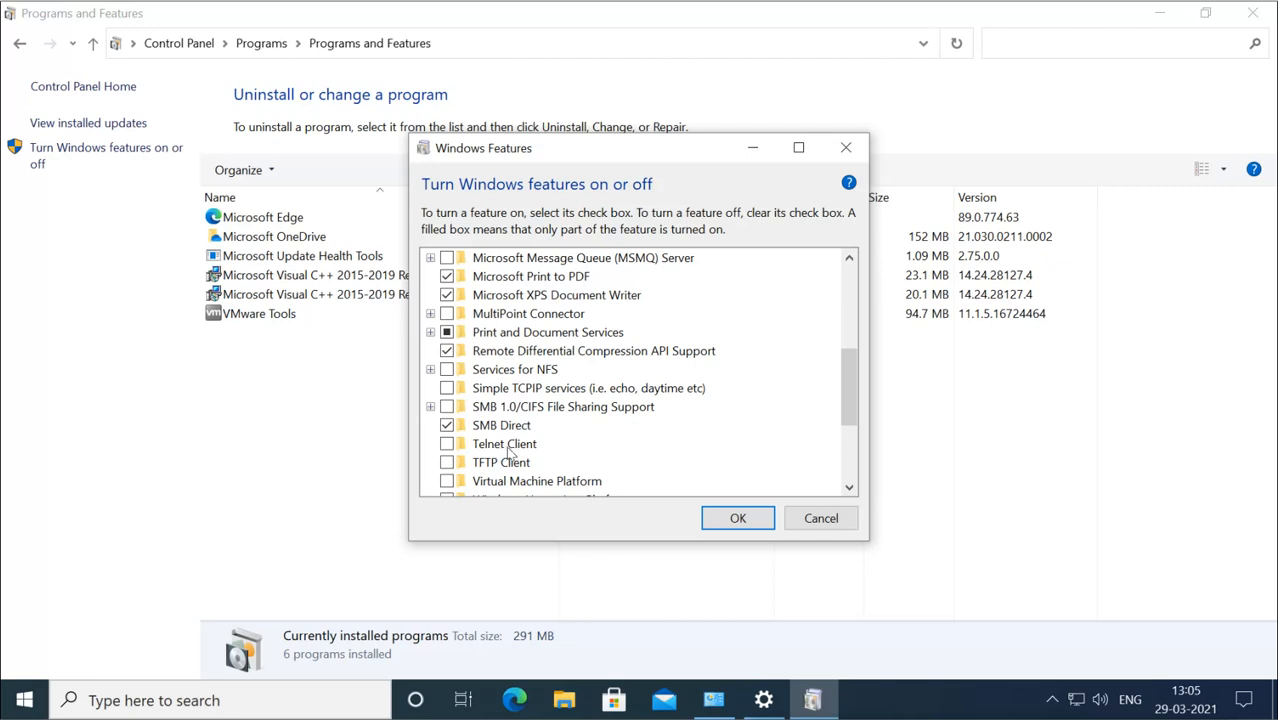
pyautogui.click(447, 444)
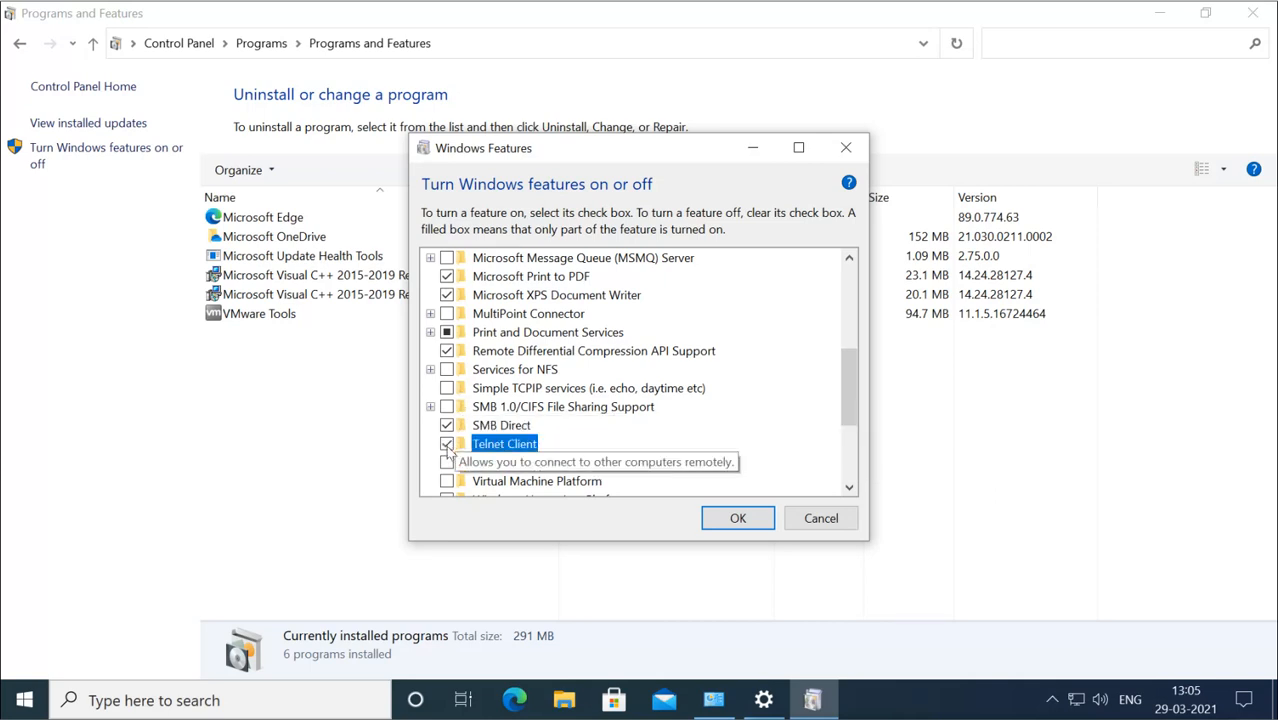
pyautogui.click(735, 520)
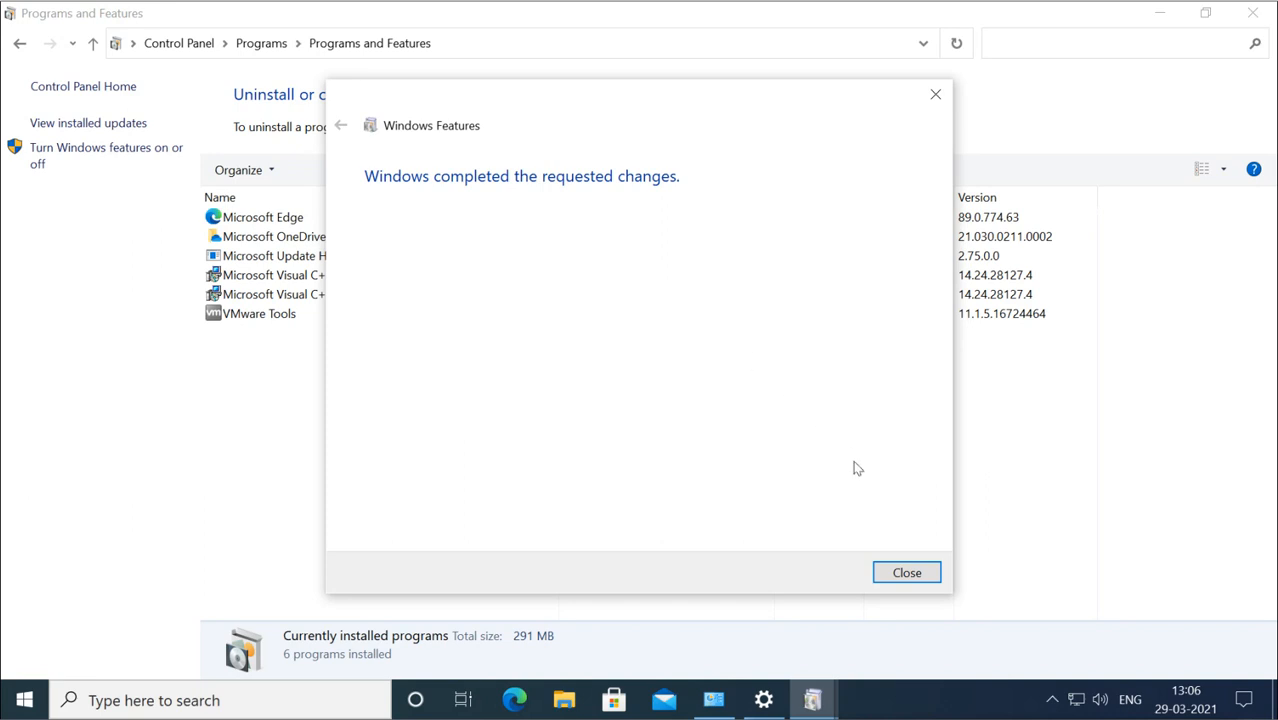
pyautogui.click(905, 573)
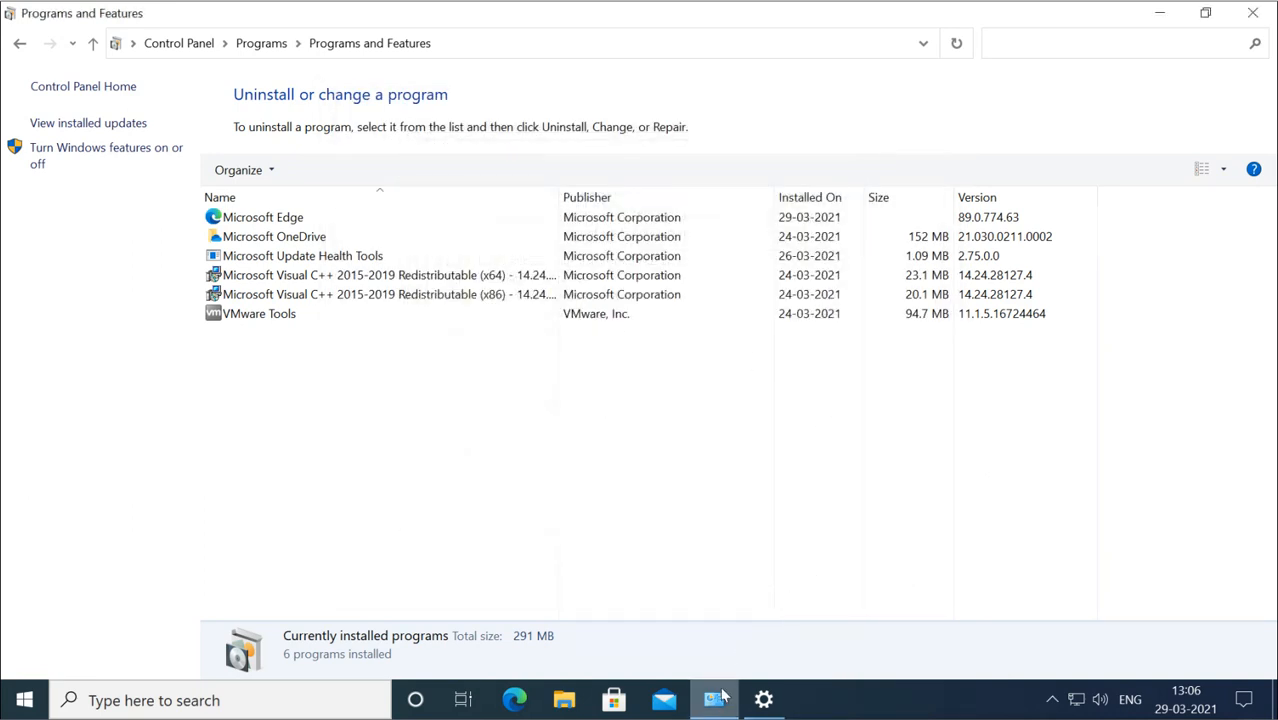
pyautogui.moveTo(720, 697)
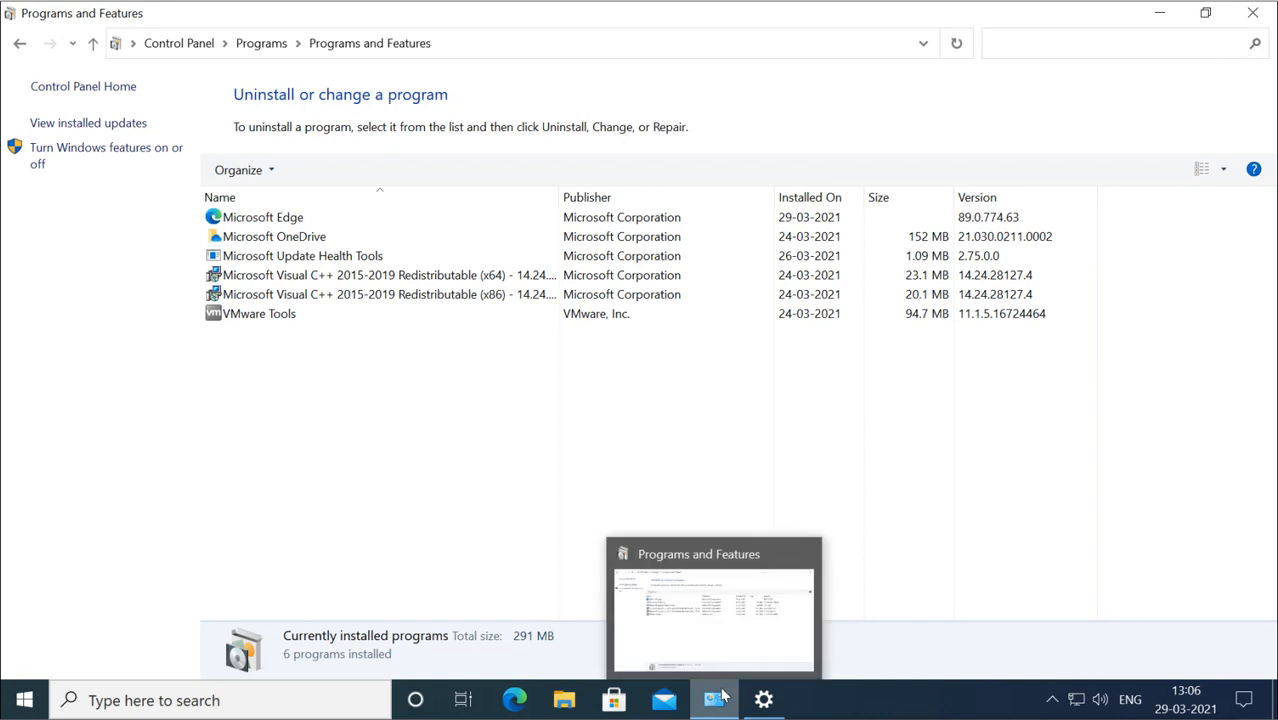
pyautogui.click(724, 637)
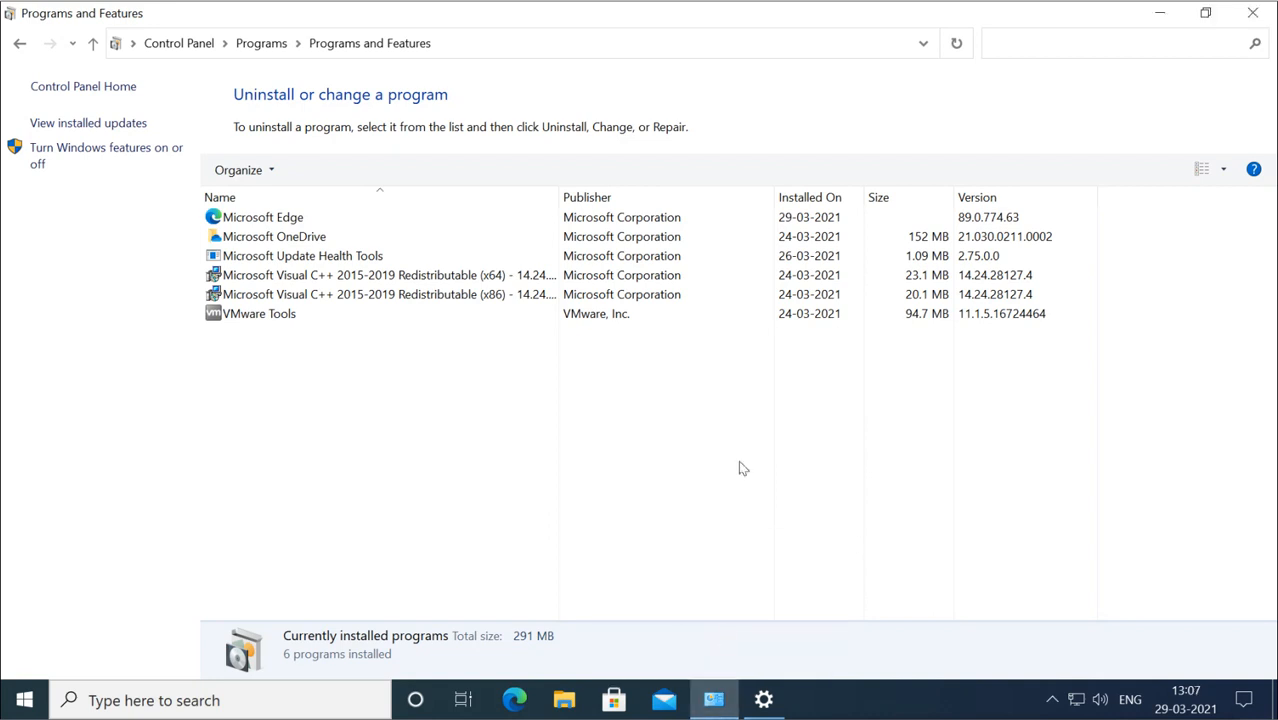
# Open Command Prompt and start the Telnet client with the telnet command
pyautogui.click(181, 690)
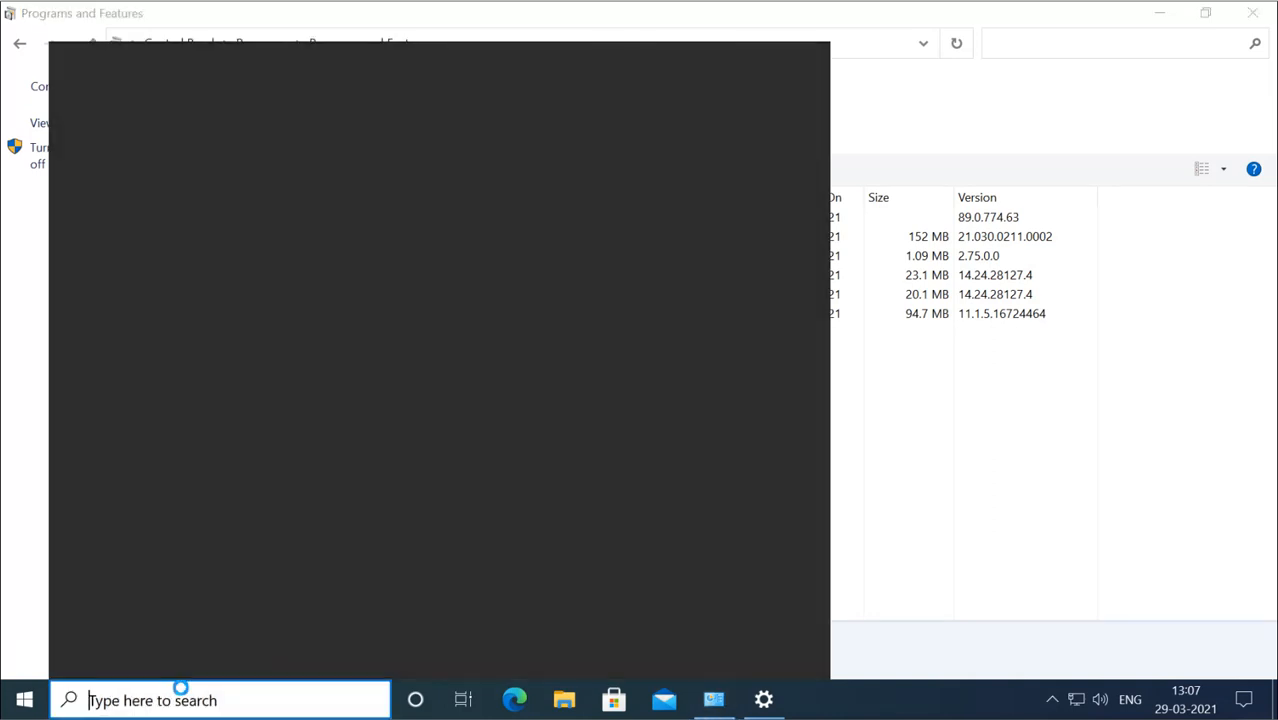
pyautogui.write('cmd')
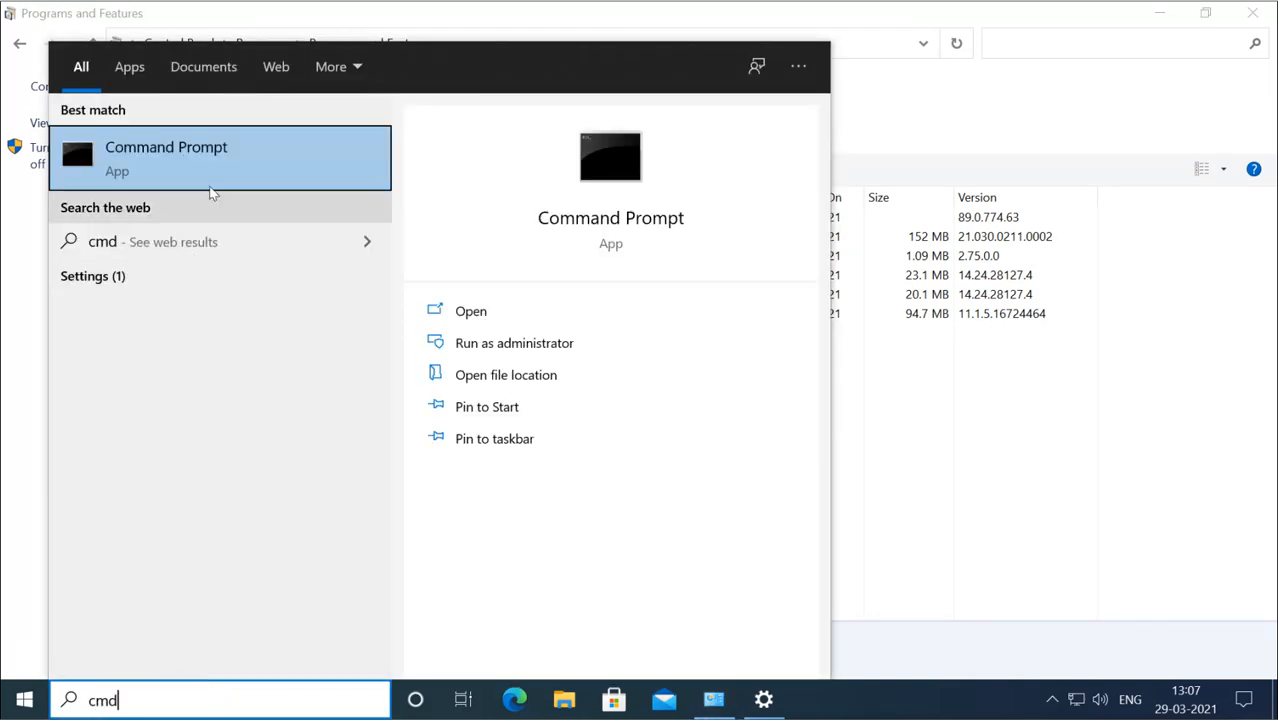
pyautogui.click(220, 157)
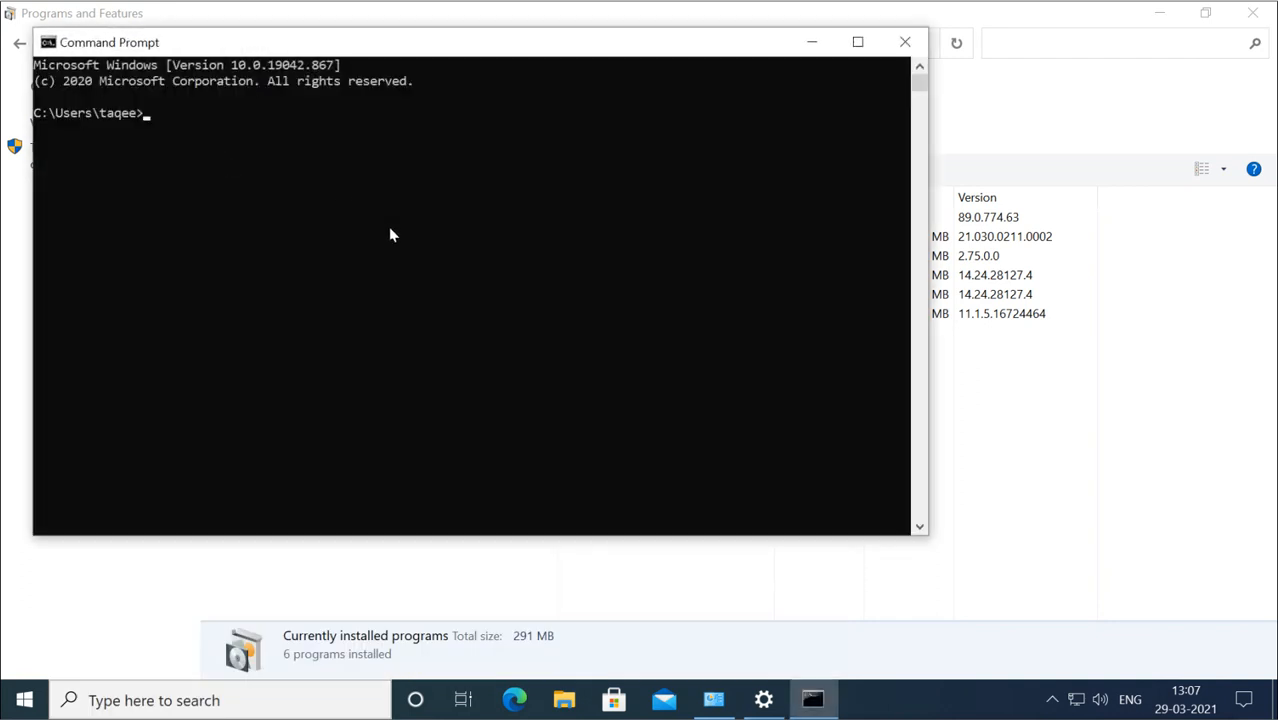
pyautogui.click(385, 223)
pyautogui.write('telnet')
pyautogui.press('Return')
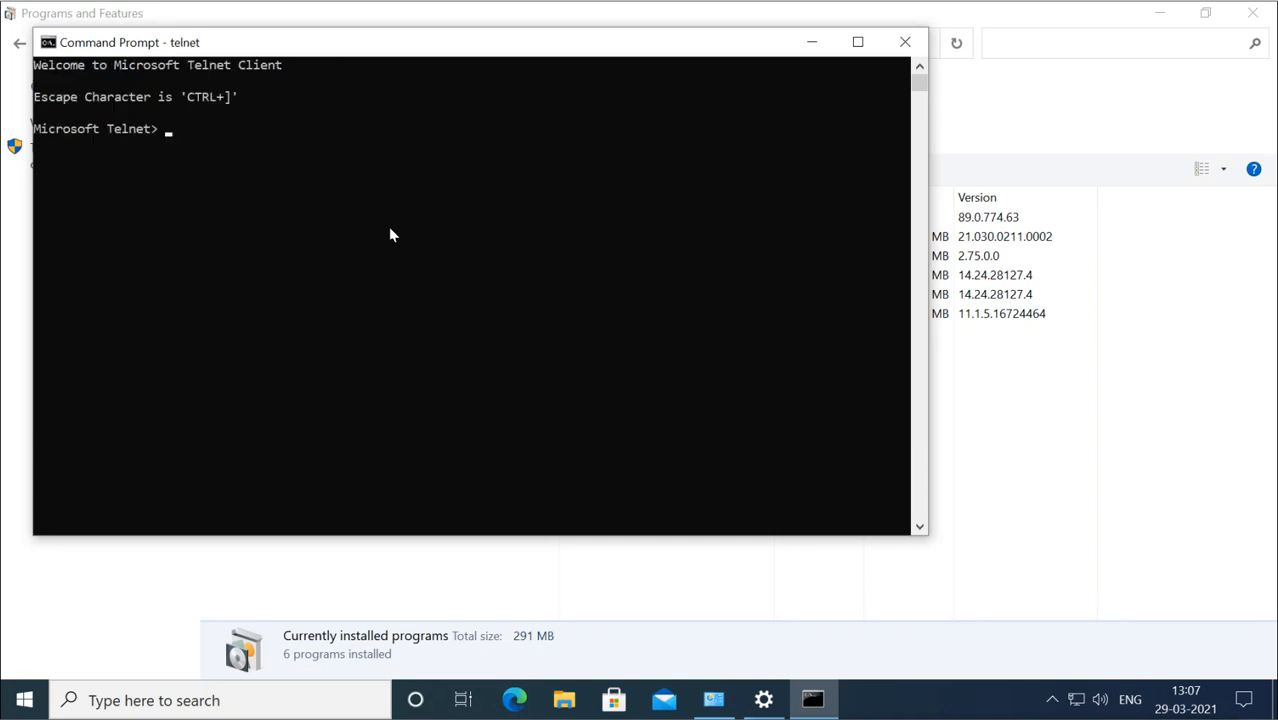
# Leave the Telnet client, trying exit and then using quit, and close Command Prompt
pyautogui.write('exit')
pyautogui.press('Return')
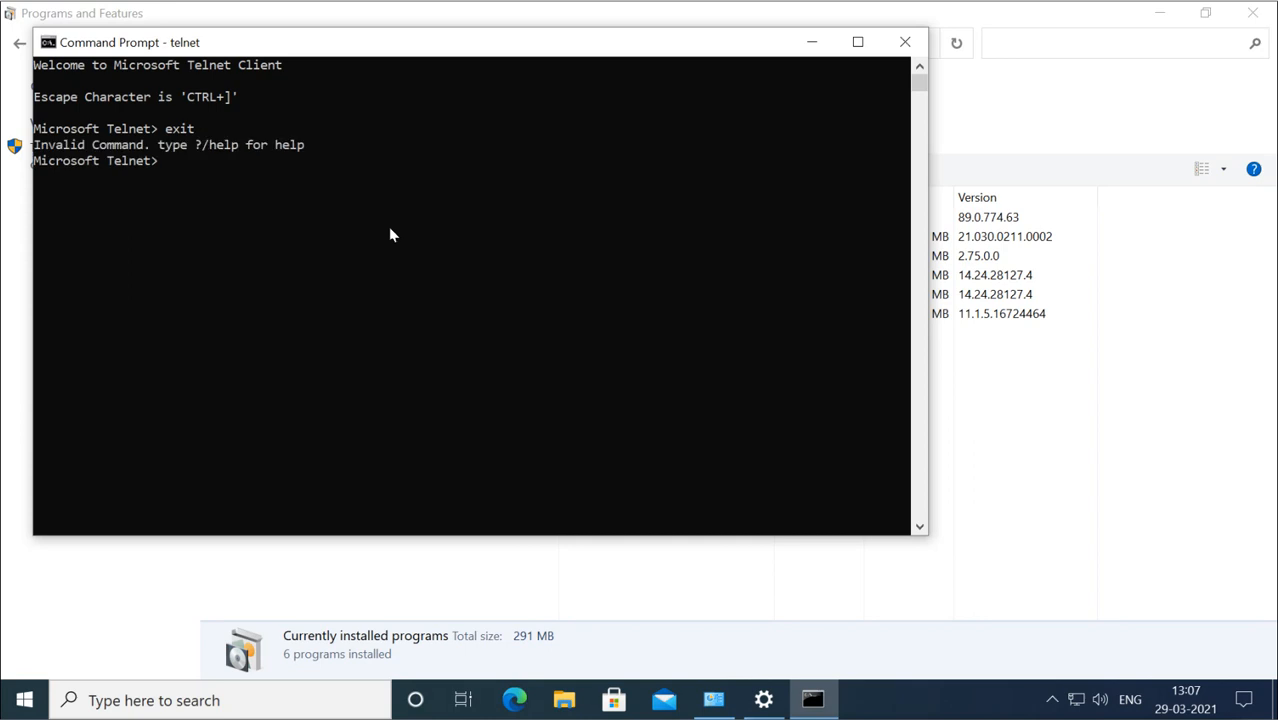
pyautogui.write('quit')
pyautogui.press('Return')
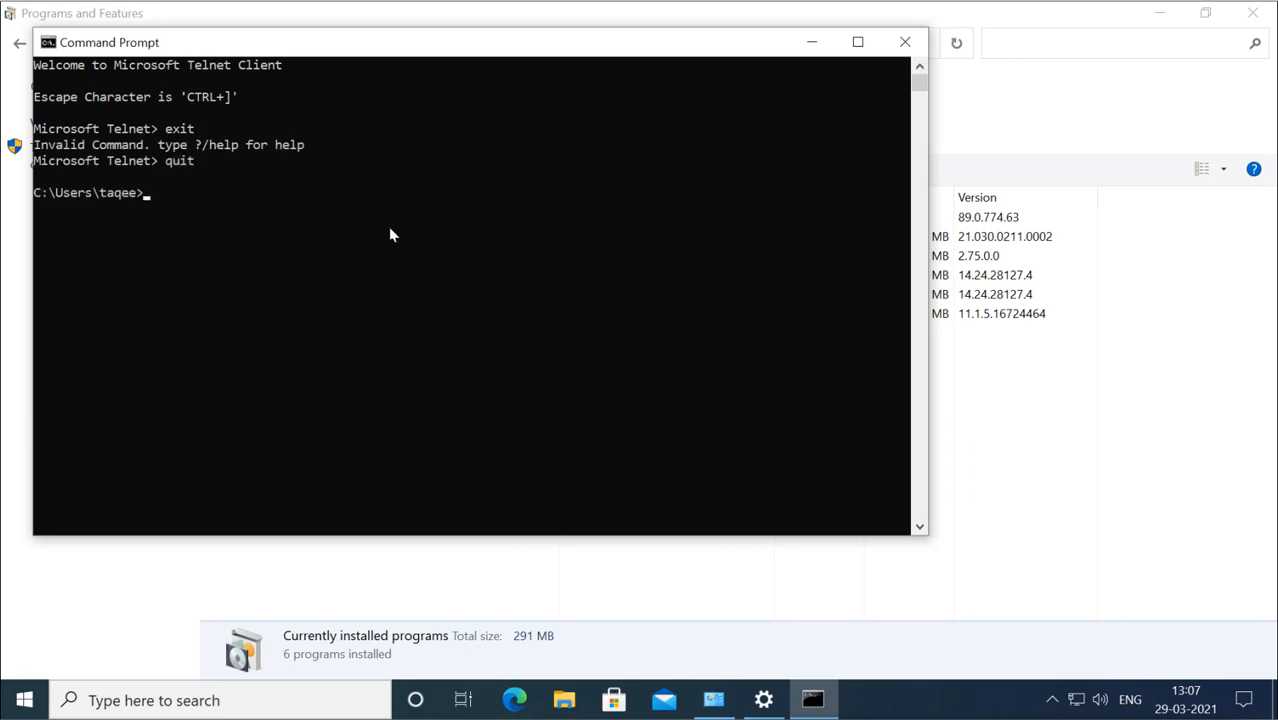
pyautogui.click(905, 42)
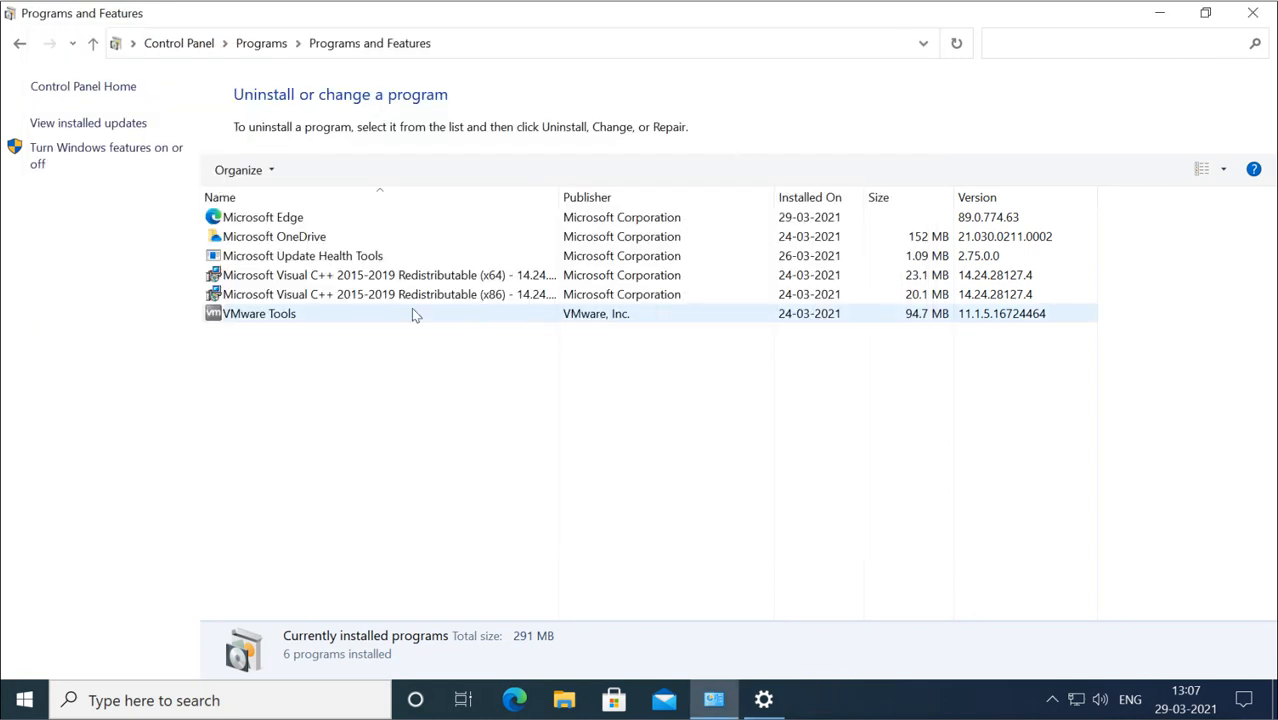
# Turn off the Telnet Client Windows feature, apply the change and close the Windows Features dialog
pyautogui.click(114, 153)
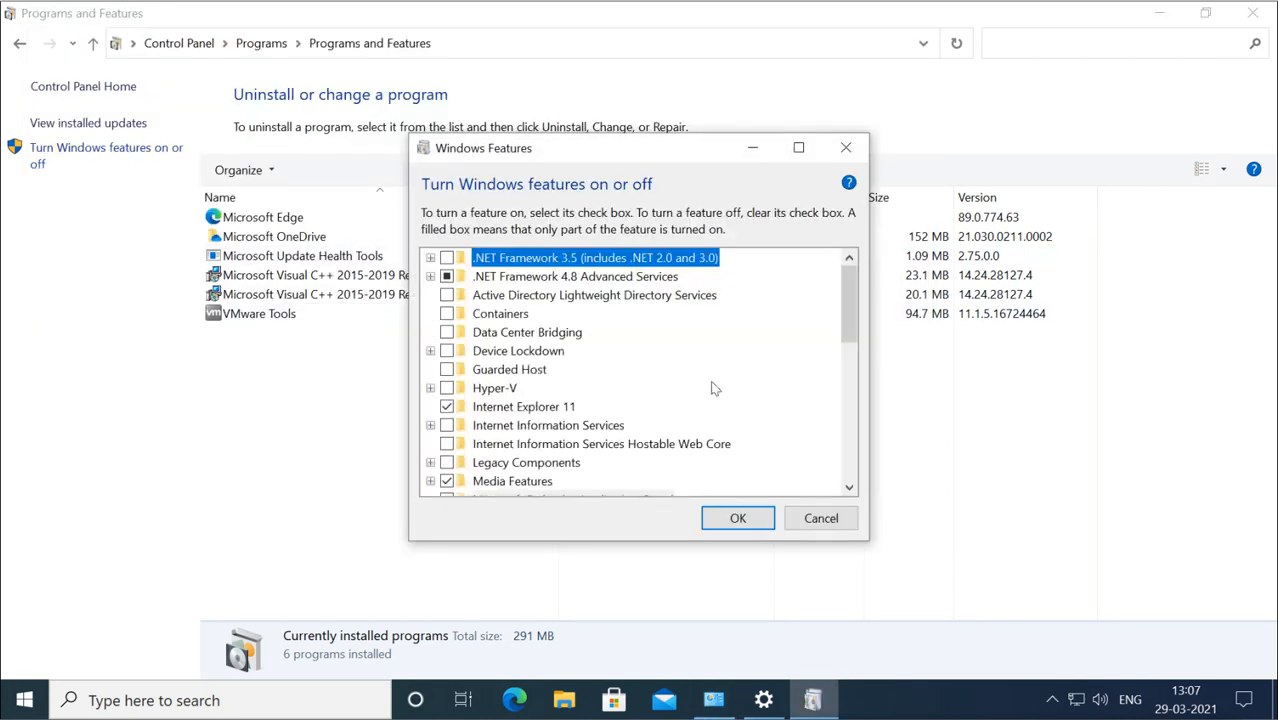
pyautogui.scroll(-3, 485, 430)
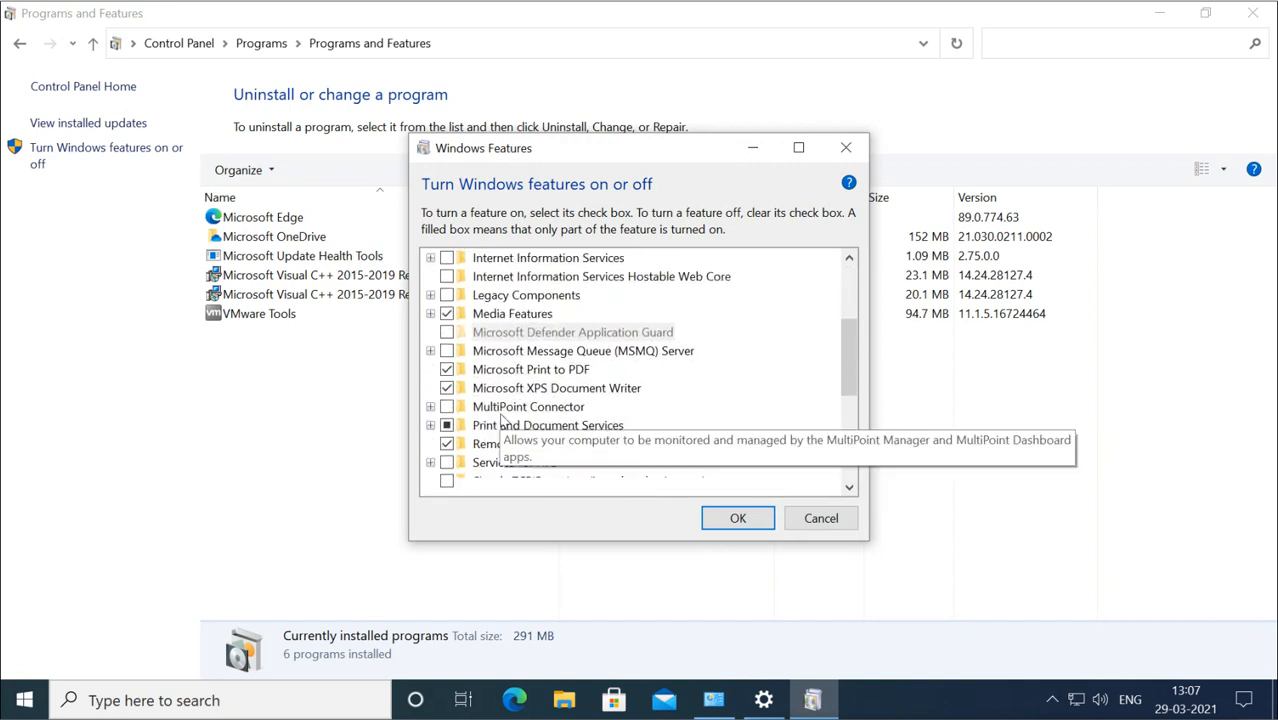
pyautogui.scroll(-2, 503, 420)
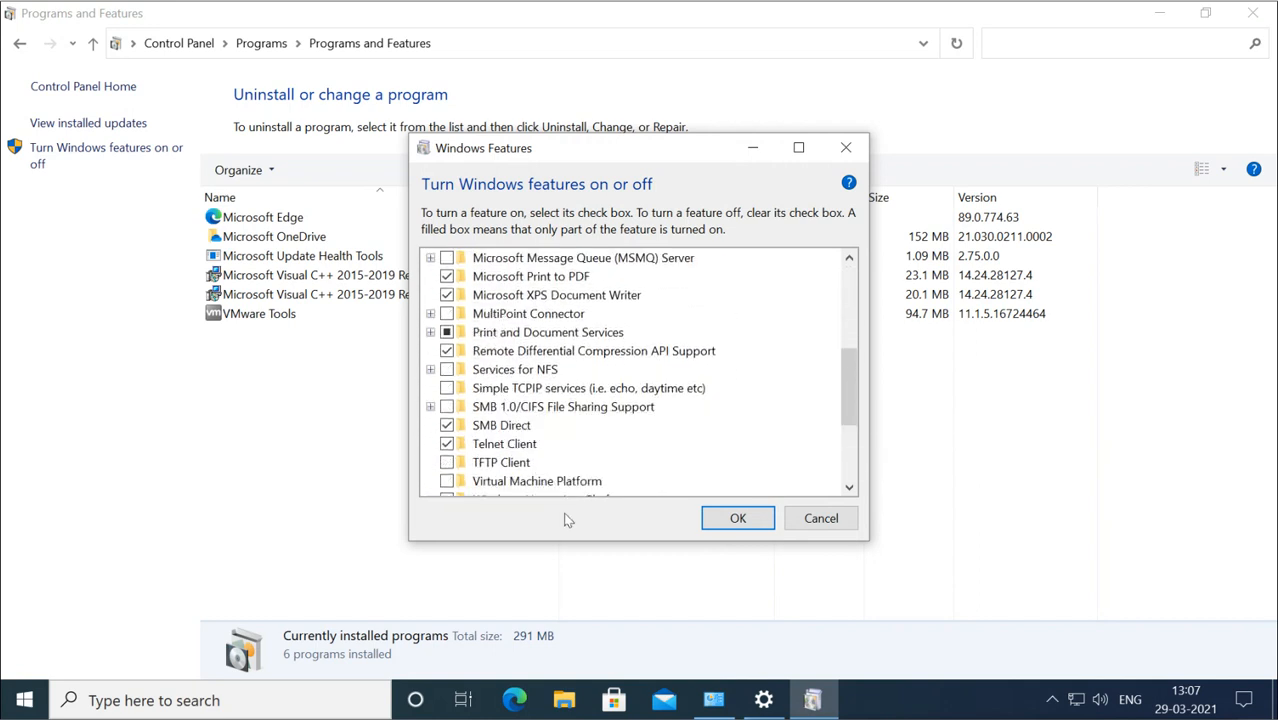
pyautogui.click(447, 444)
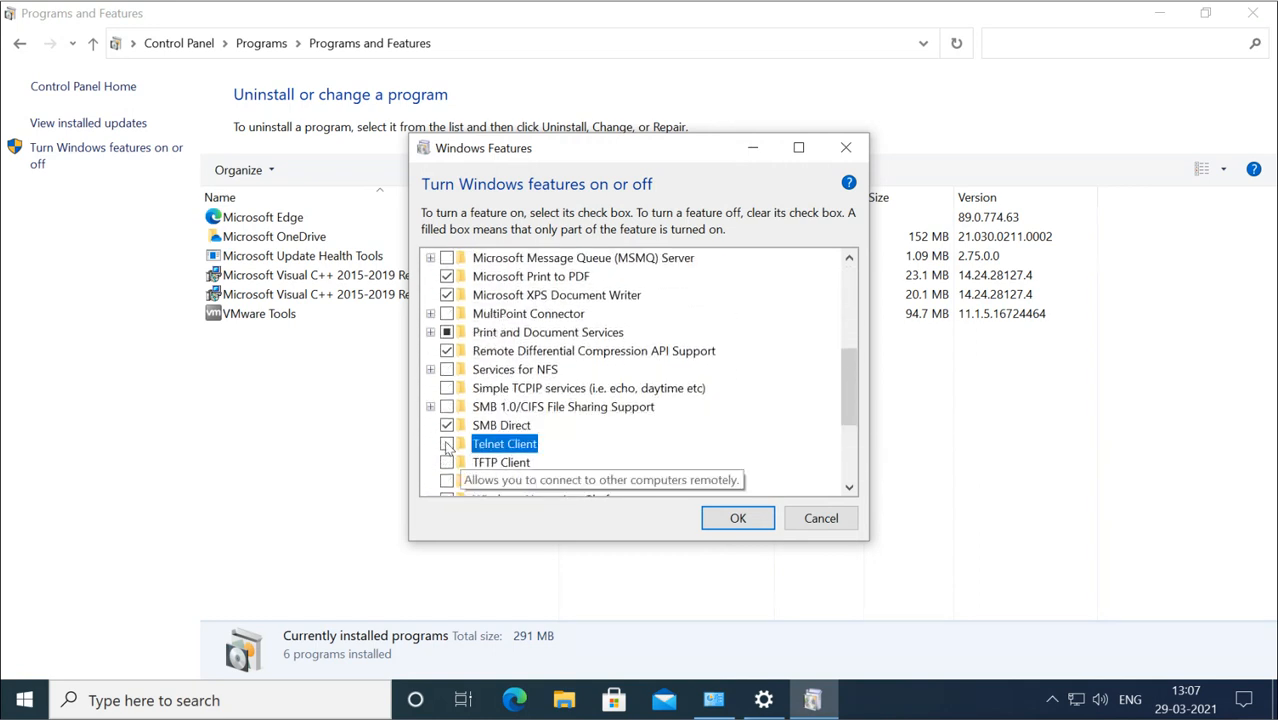
pyautogui.click(740, 518)
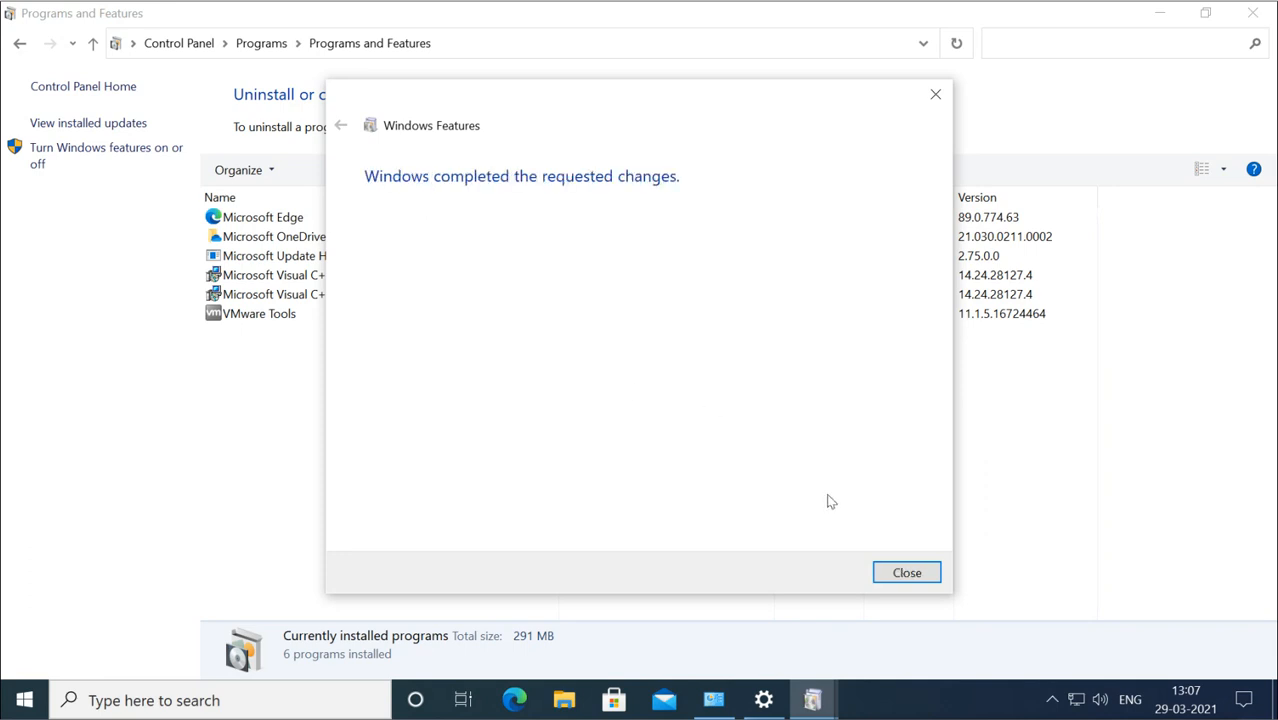
pyautogui.click(906, 573)
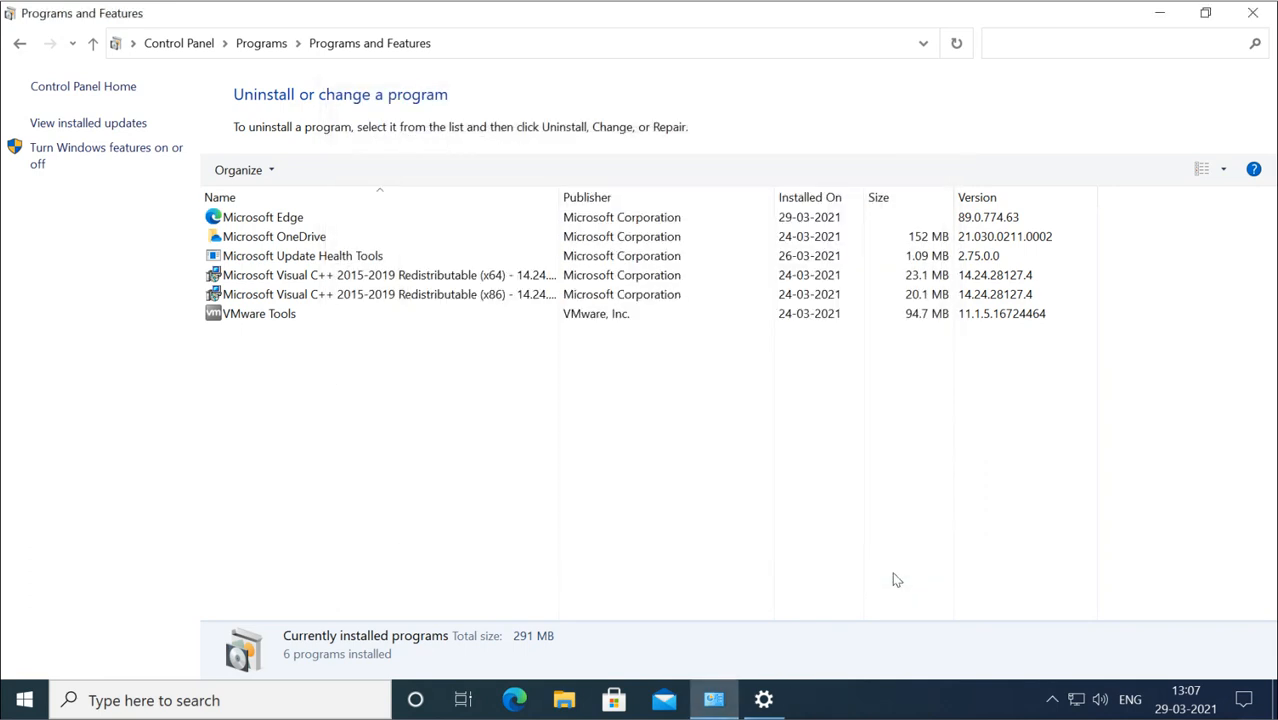
# Open Command Prompt, run the telnet command to check whether the client is still available, and close the window
pyautogui.click(316, 688)
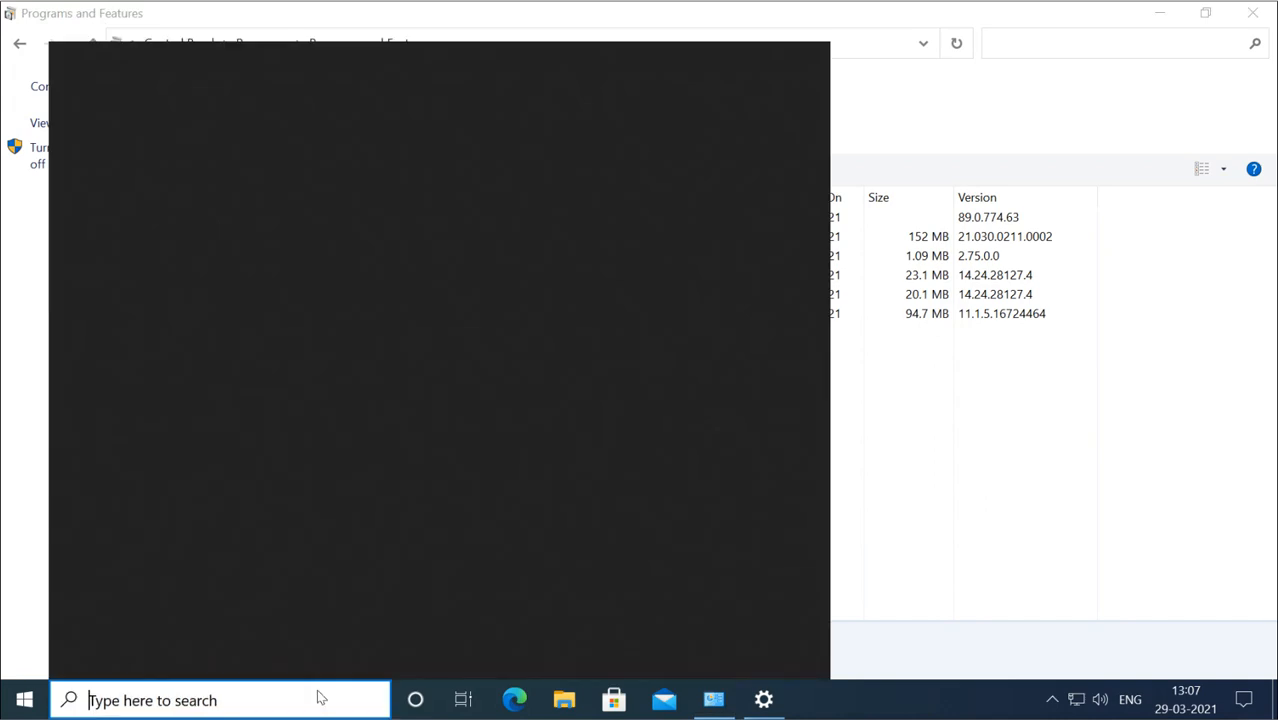
pyautogui.write('cmd')
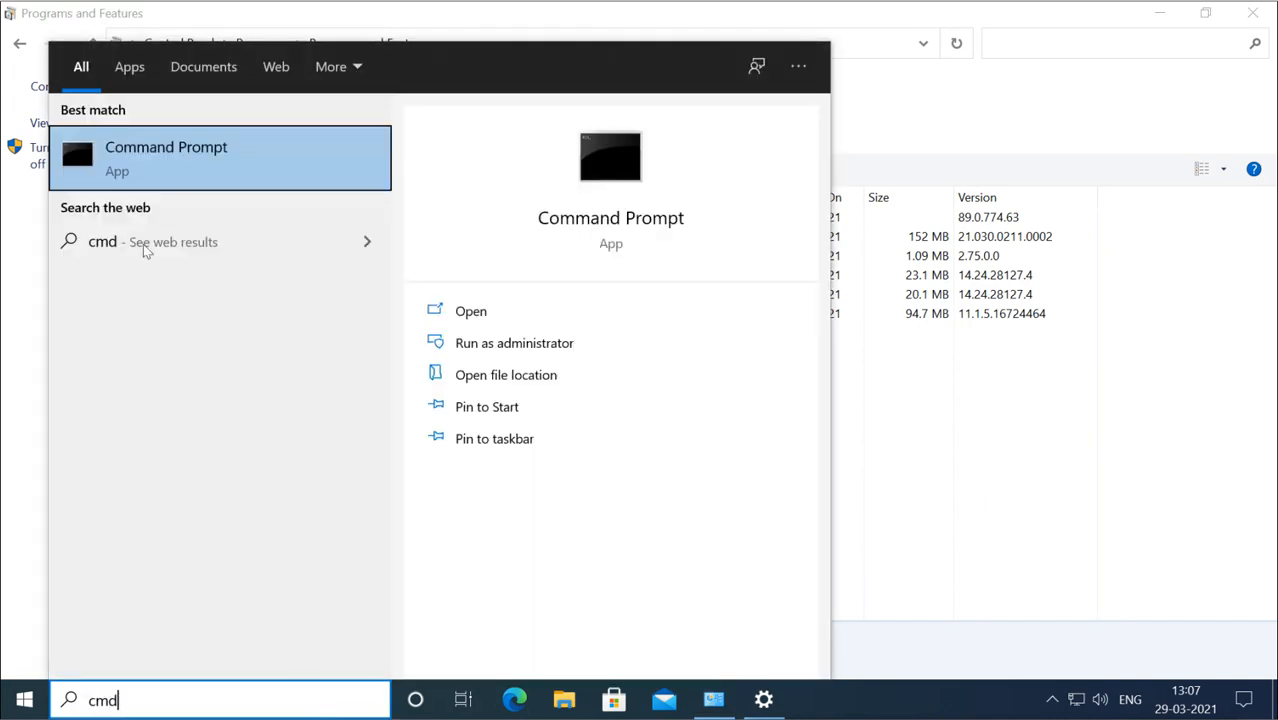
pyautogui.click(209, 161)
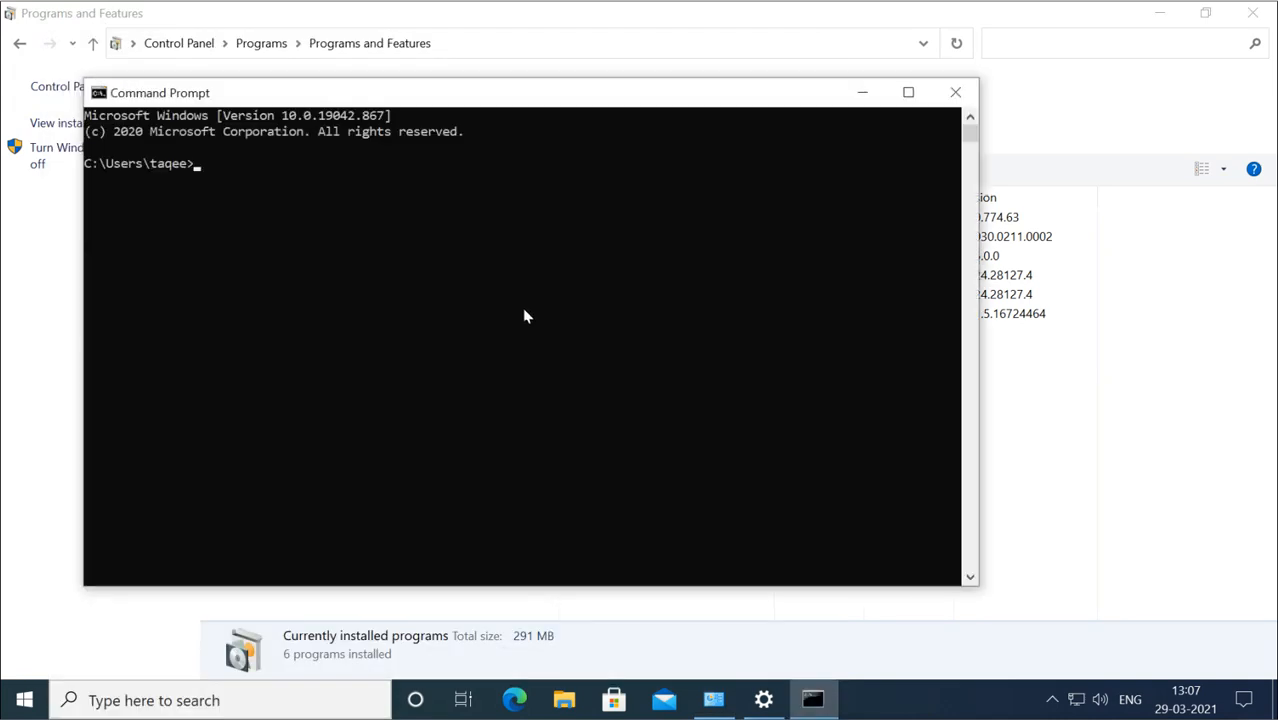
pyautogui.write('telnet')
pyautogui.press('Return')
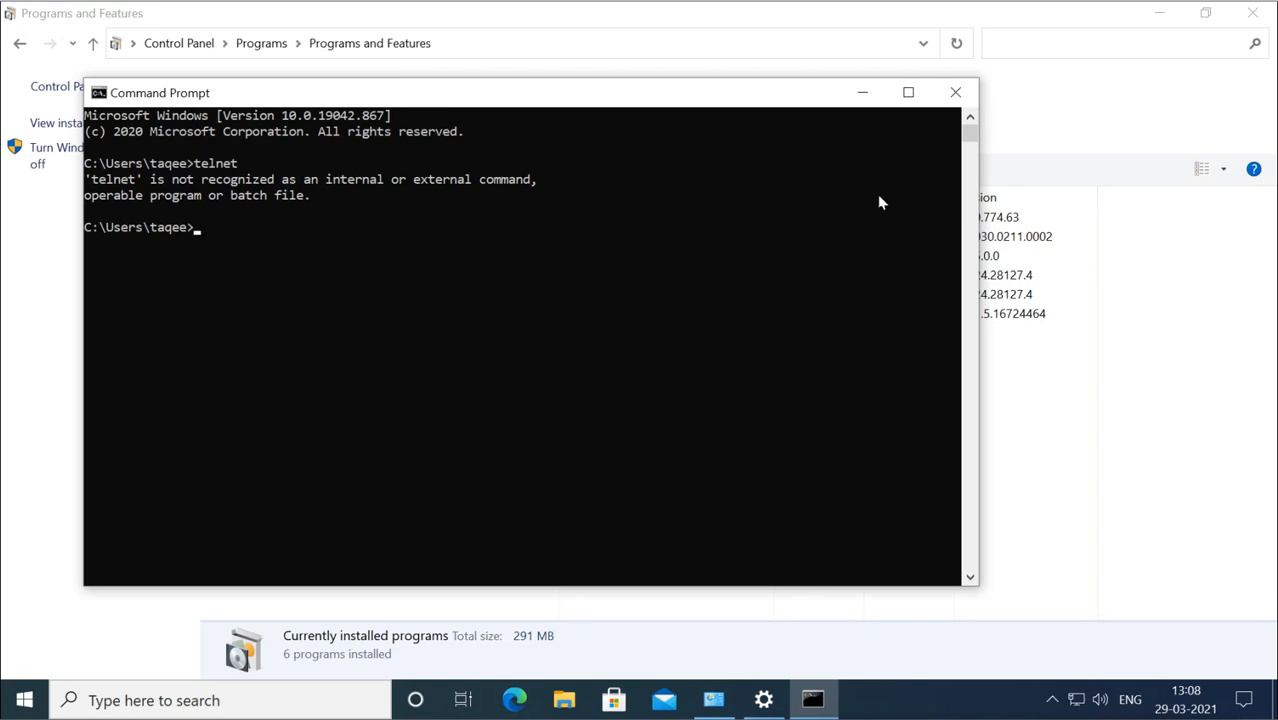
pyautogui.click(953, 108)
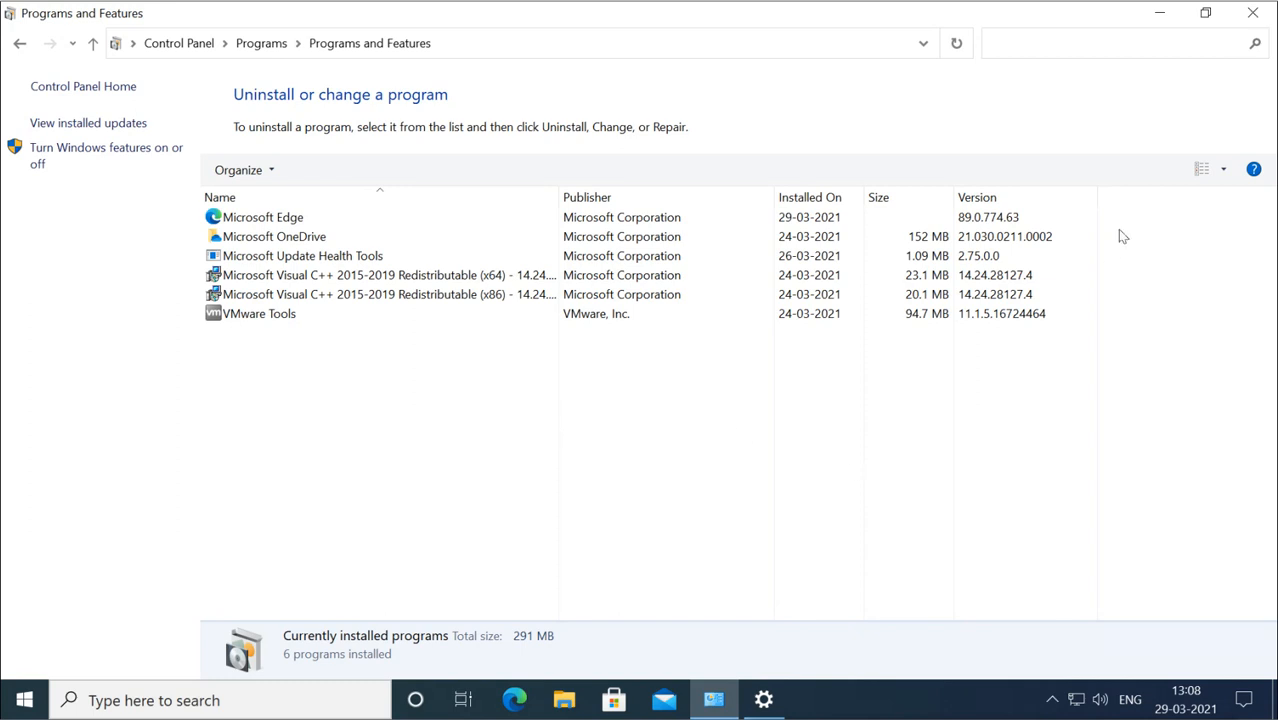
# Close Programs and Features, return to the Settings home page and reopen the Apps category
pyautogui.click(1254, 14)
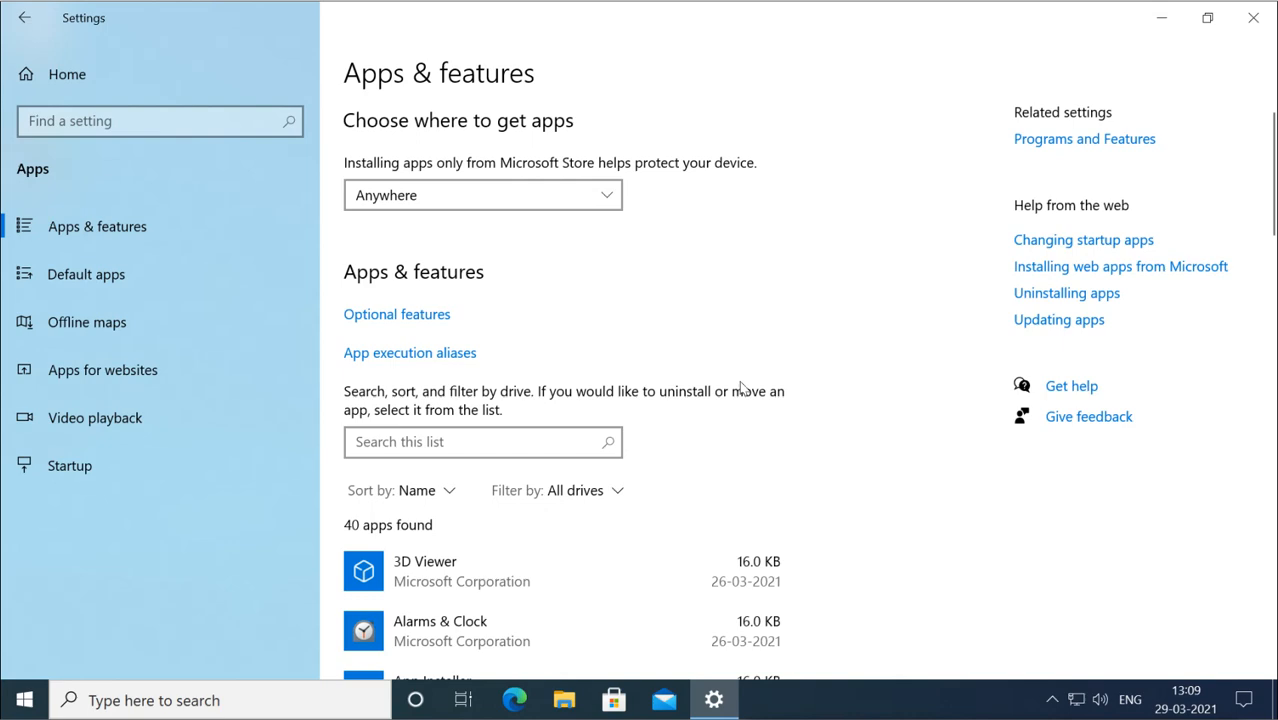
pyautogui.scroll(-2, 741, 387)
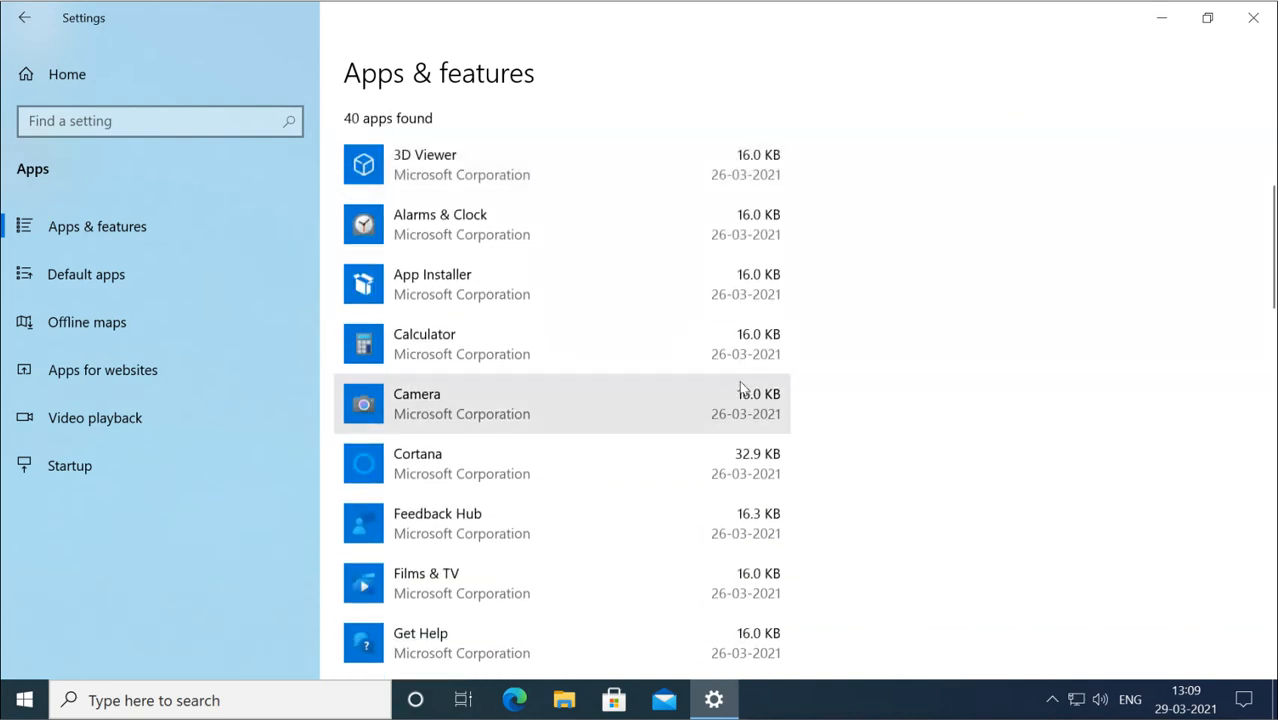
pyautogui.scroll(-4, 741, 388)
pyautogui.scroll(8, 741, 388)
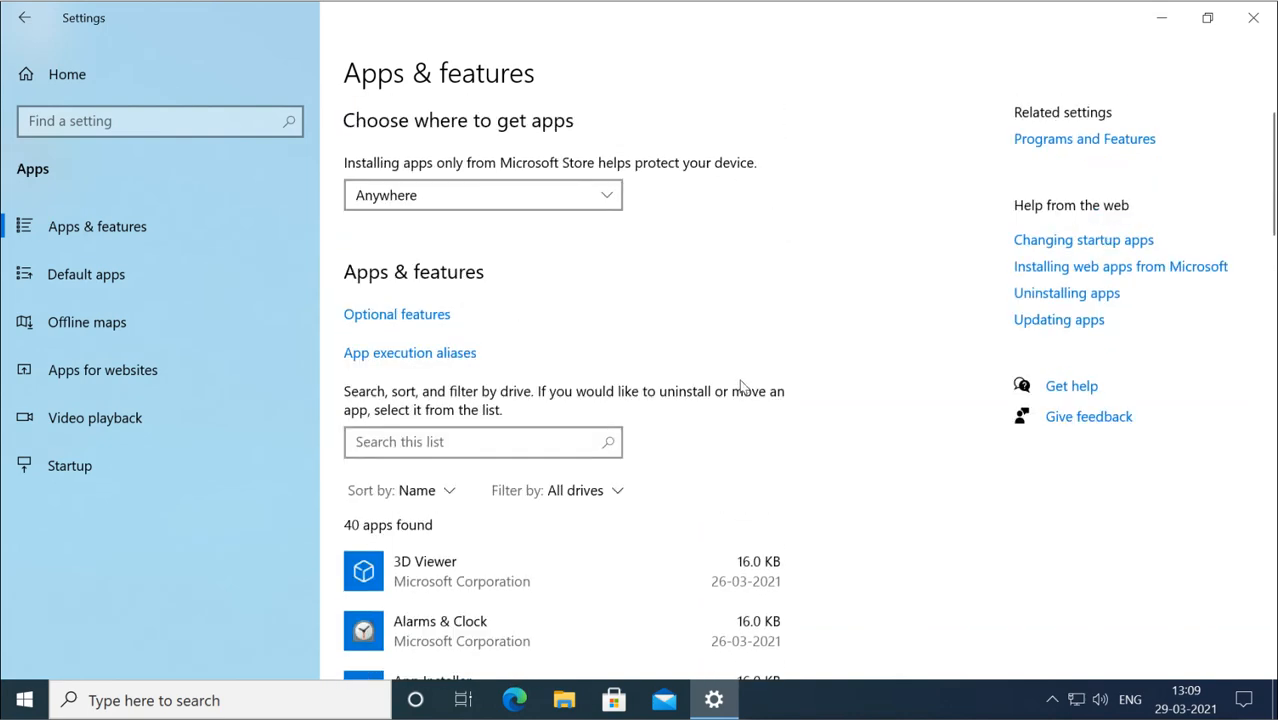
pyautogui.click(24, 18)
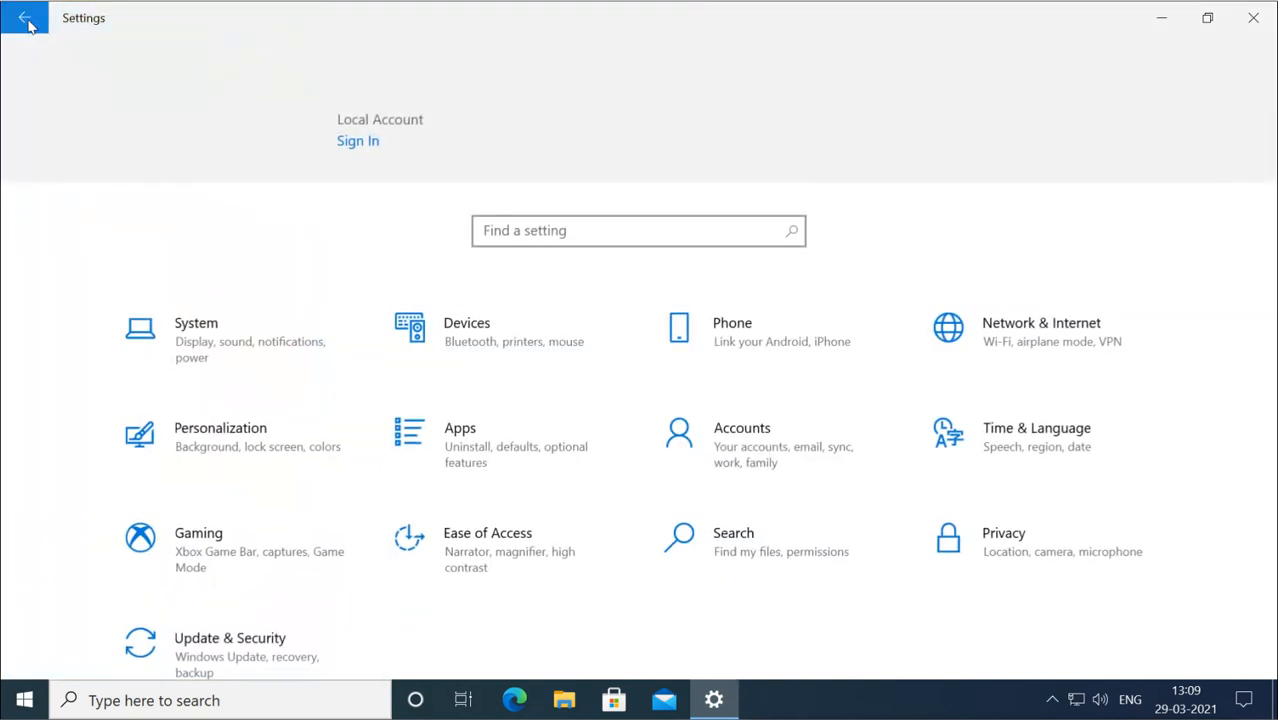
pyautogui.click(476, 455)
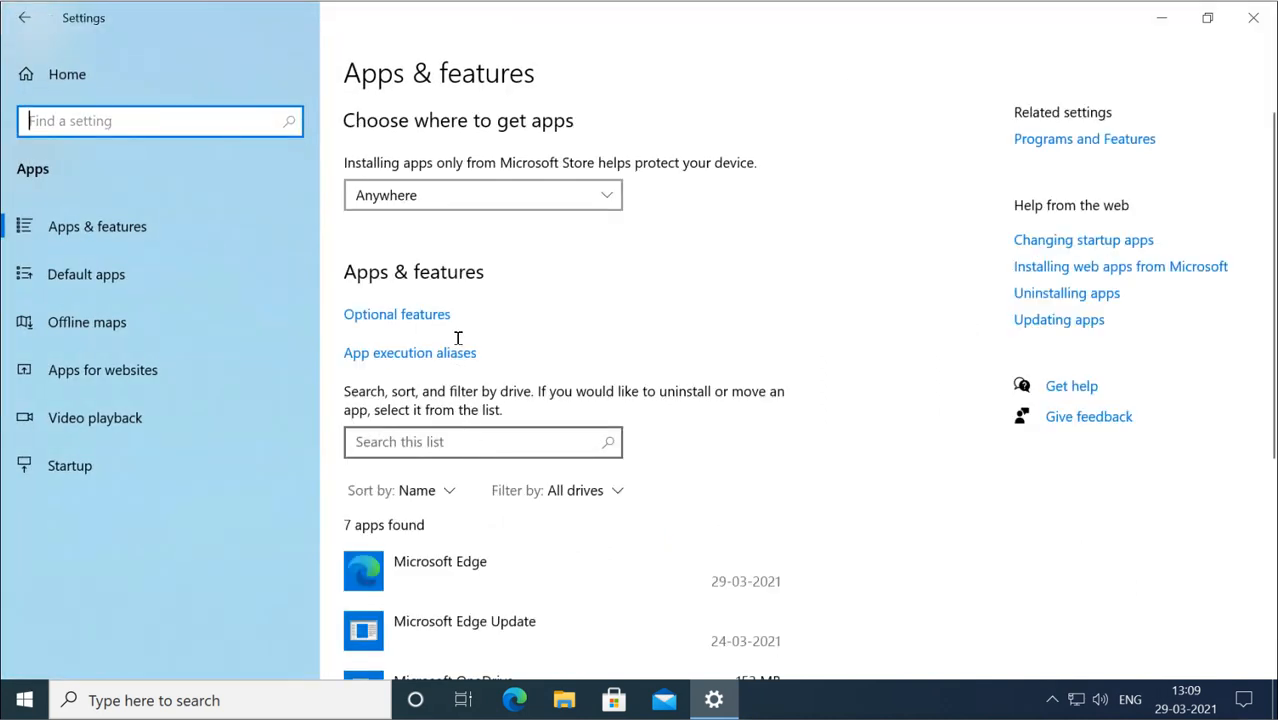
# Examine the full list of installed apps on the Apps & features page, including their publishers, sizes and install dates
pyautogui.scroll(-12, 697, 542)
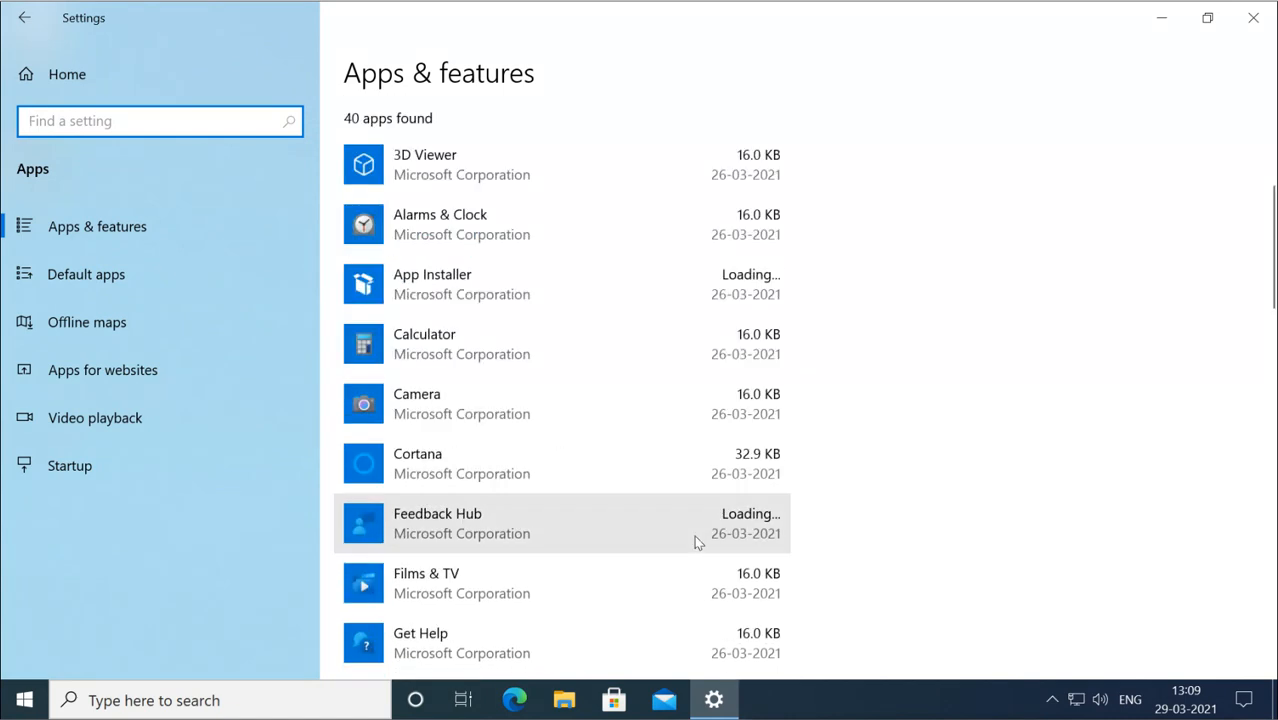
pyautogui.scroll(-12, 697, 542)
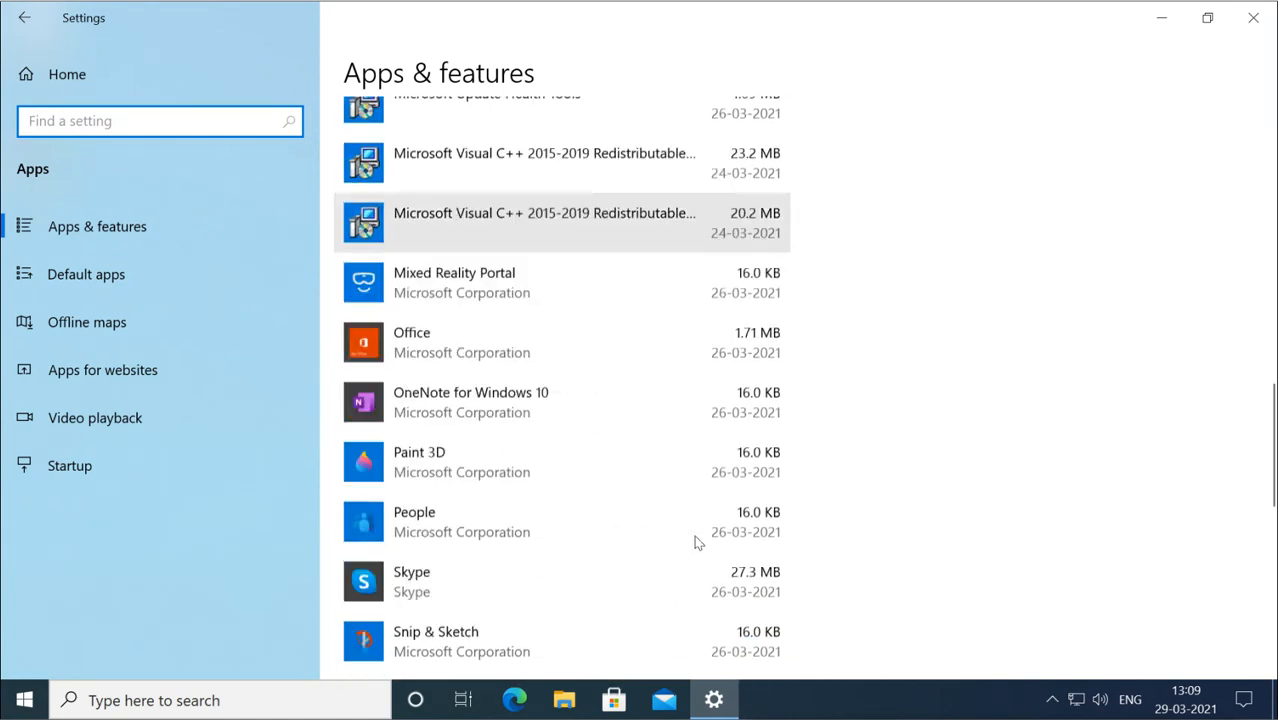
pyautogui.scroll(14, 697, 542)
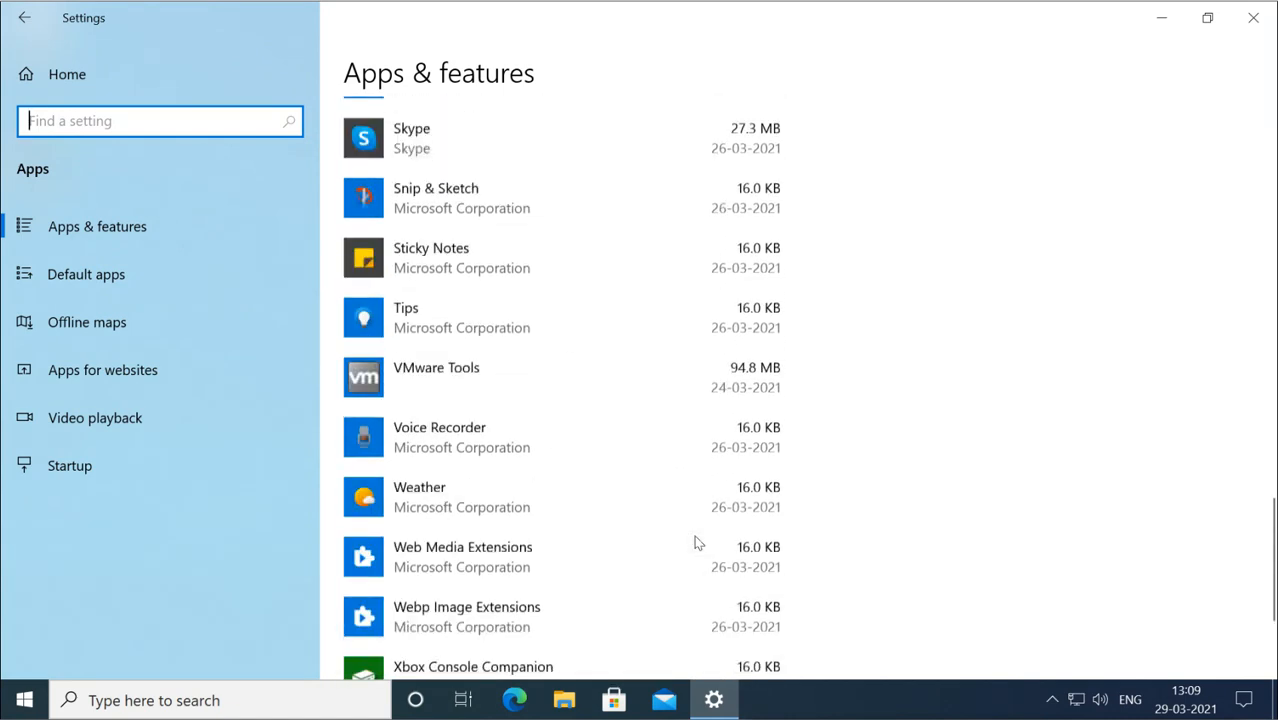
pyautogui.scroll(10, 697, 542)
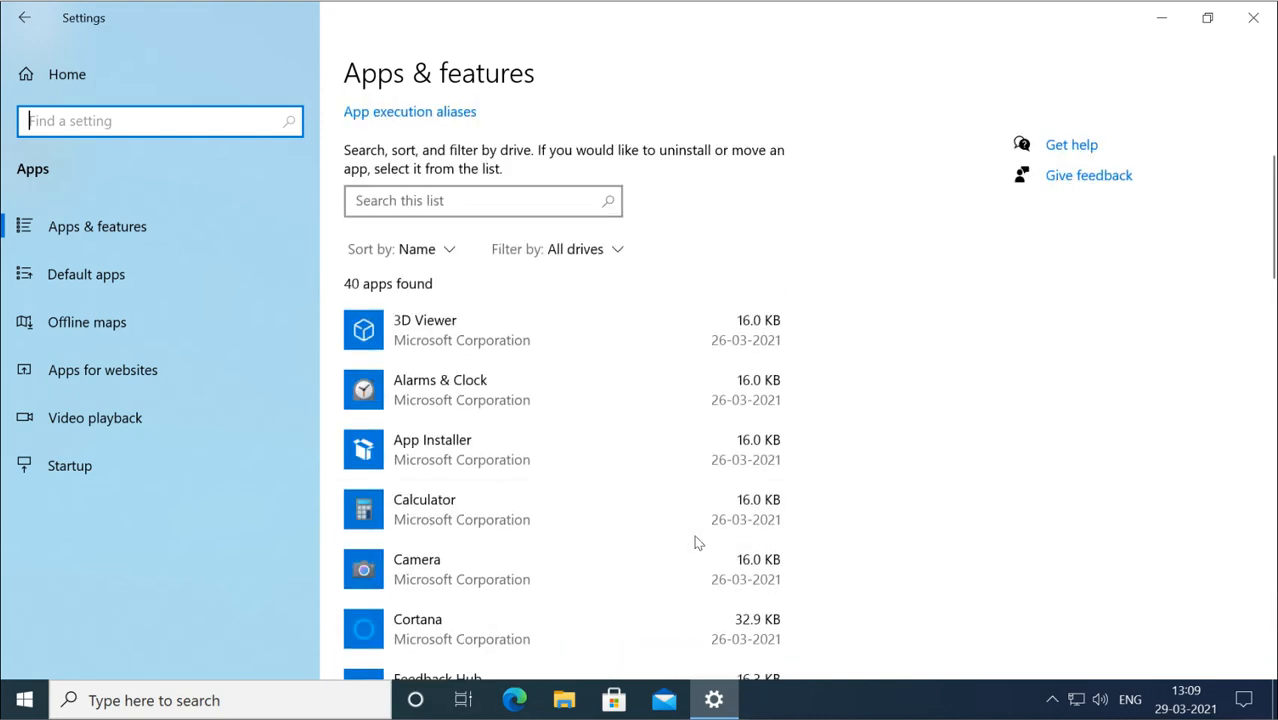
pyautogui.scroll(-2, 697, 542)
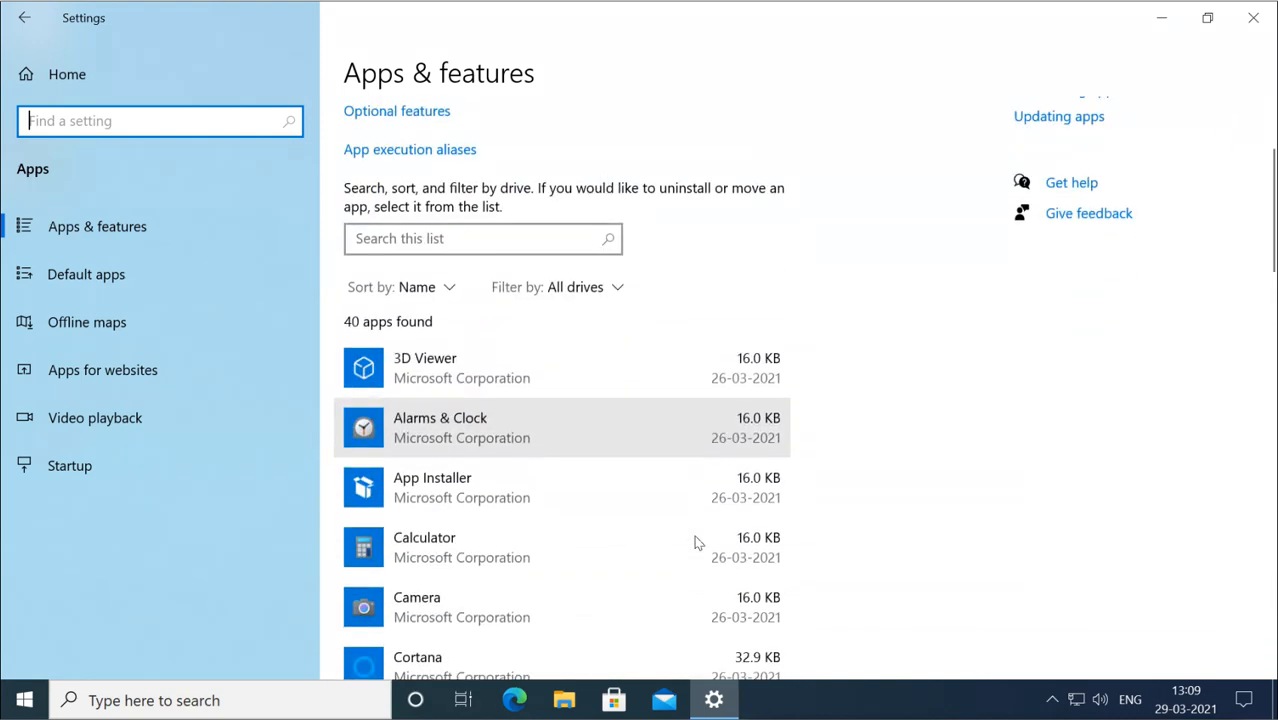
pyautogui.scroll(-4, 697, 542)
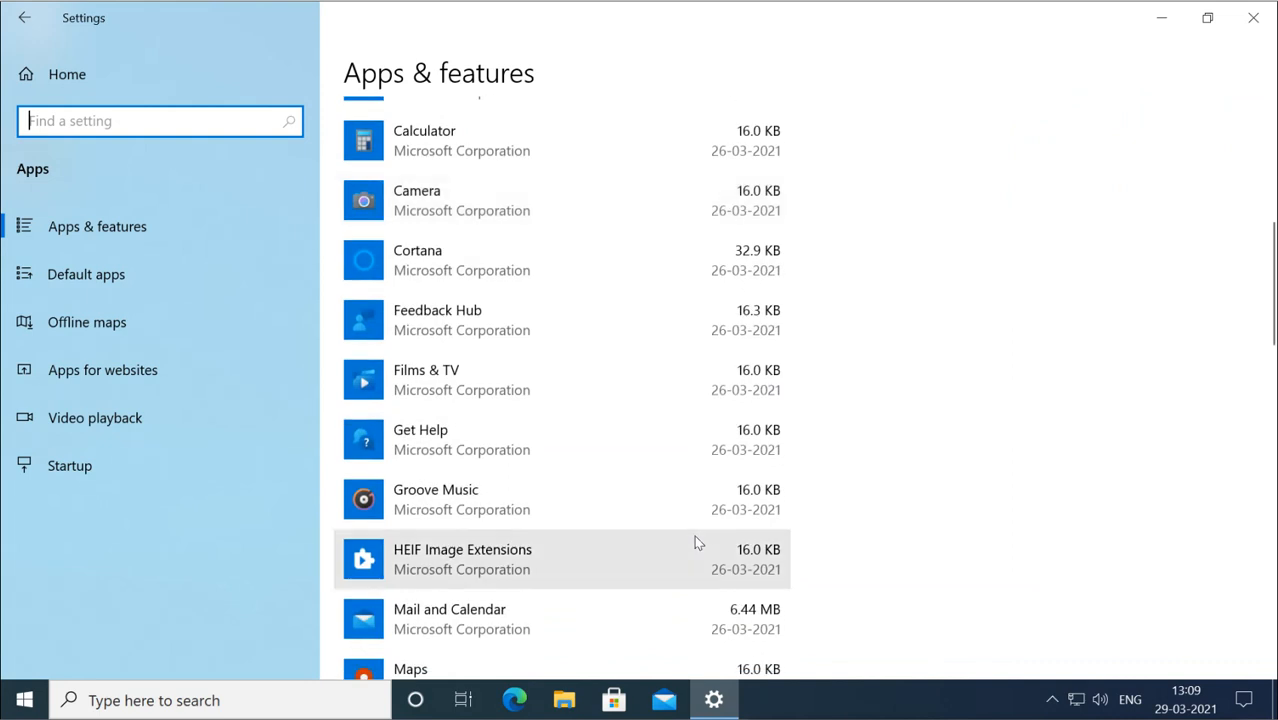
pyautogui.scroll(3, 697, 542)
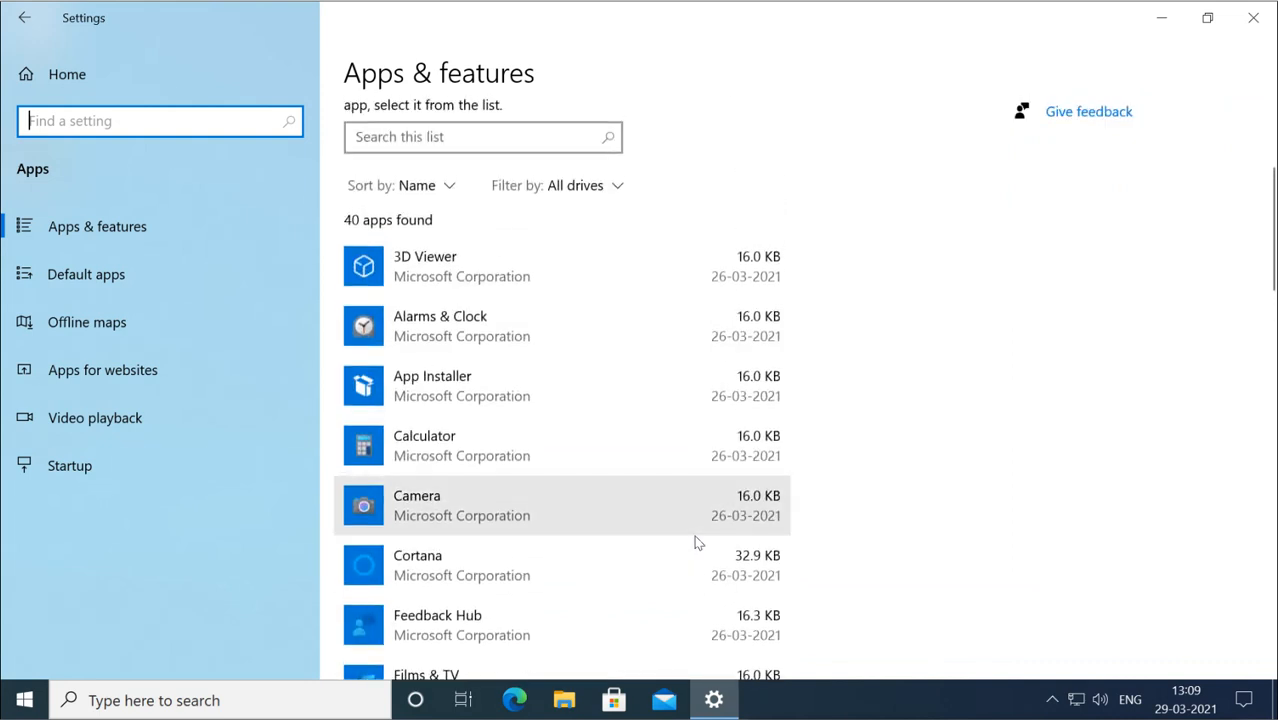
pyautogui.scroll(2, 697, 542)
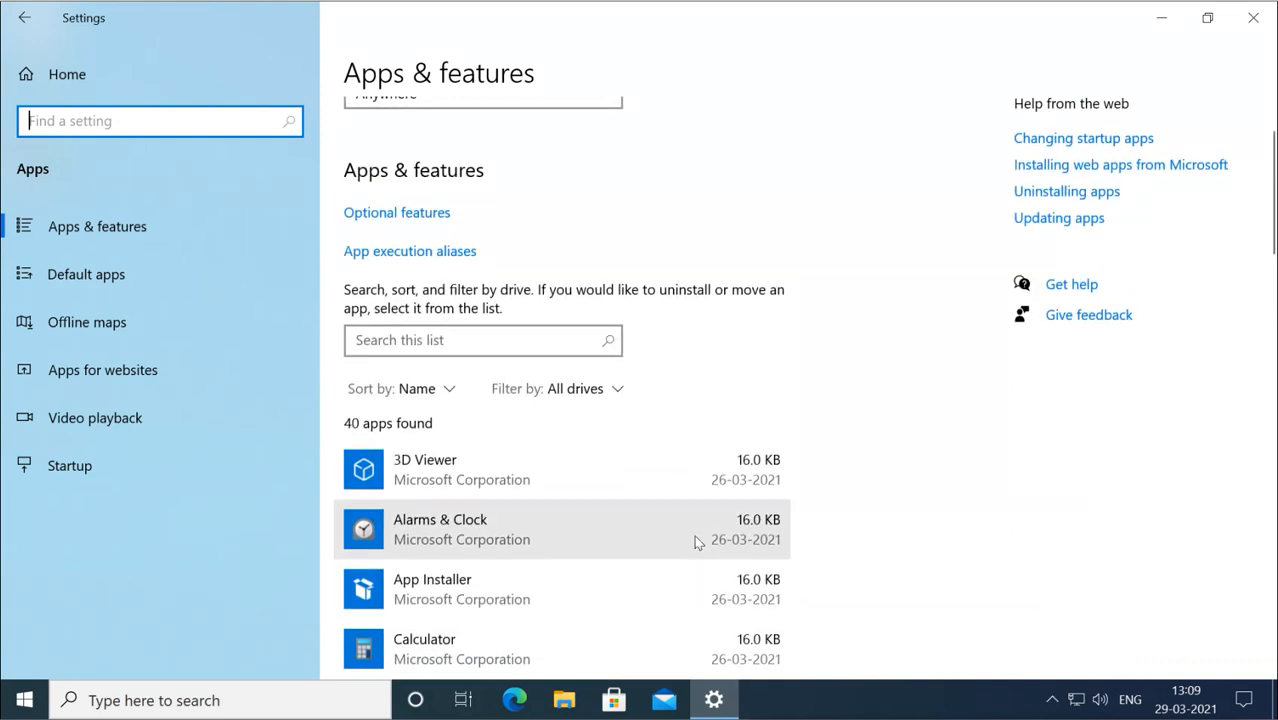
pyautogui.scroll(-1, 697, 542)
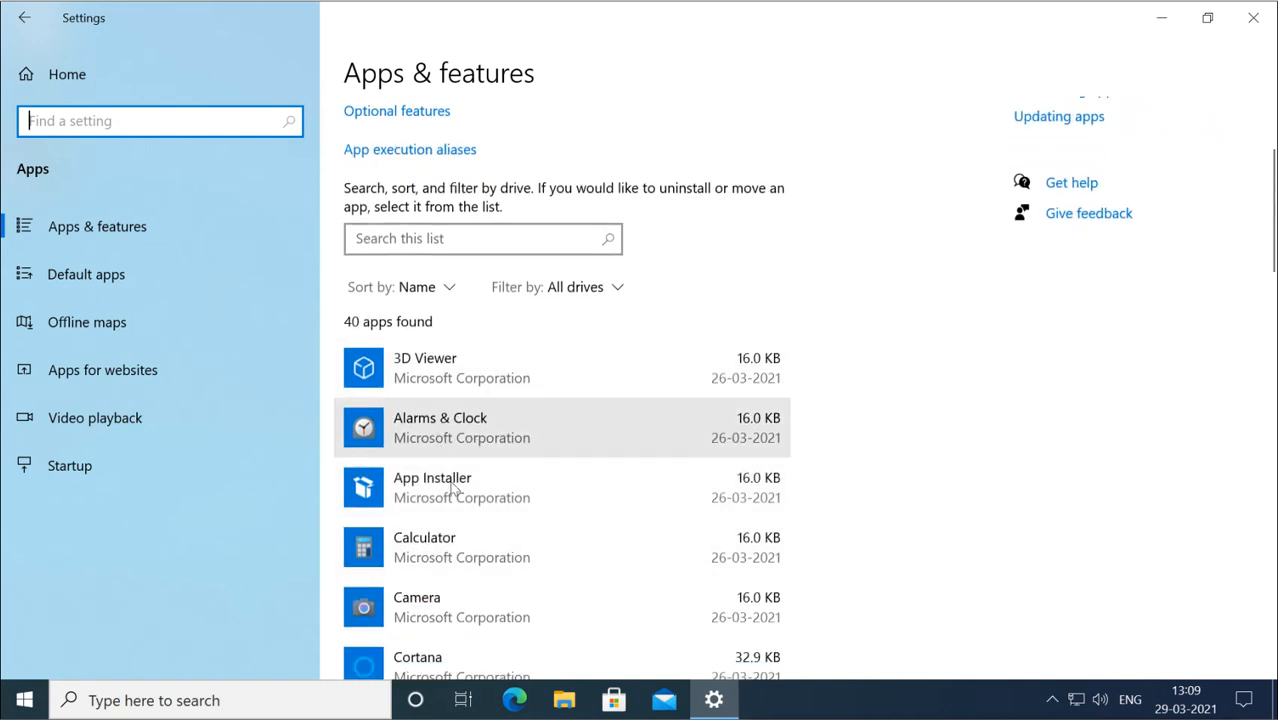
pyautogui.scroll(-1, 524, 547)
pyautogui.scroll(-4, 524, 547)
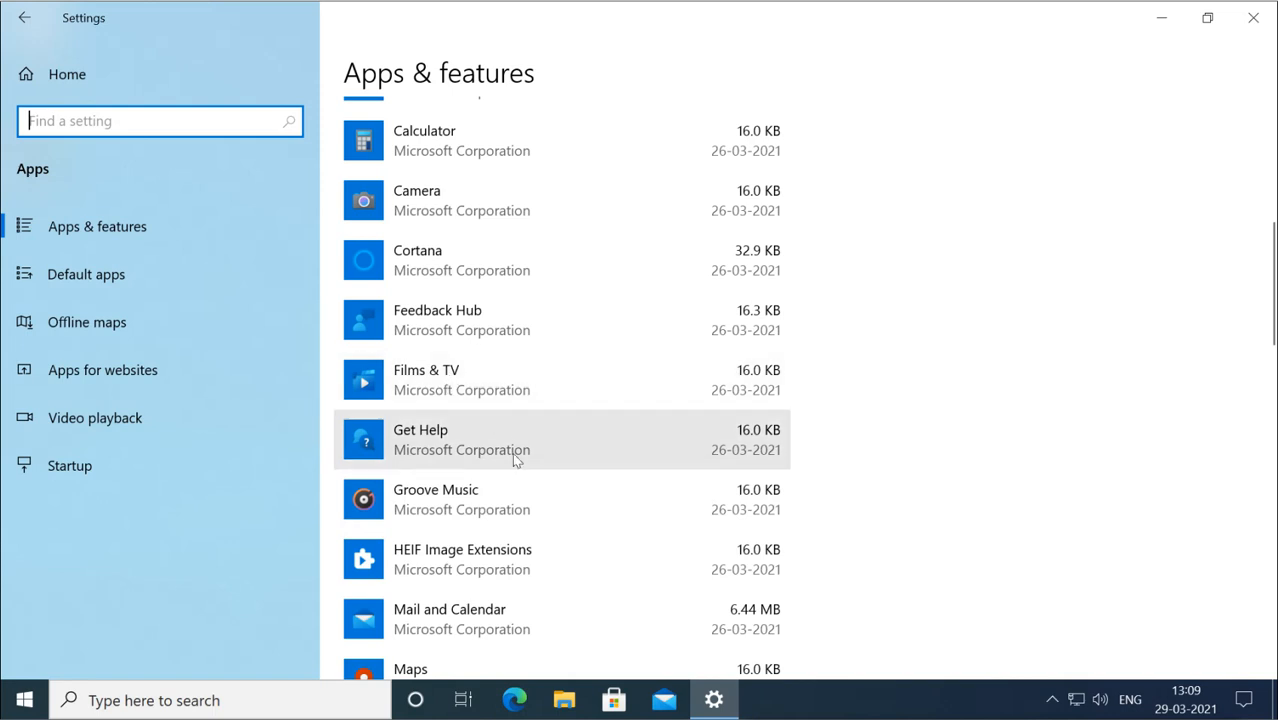
pyautogui.scroll(-5, 515, 458)
pyautogui.scroll(-3, 515, 458)
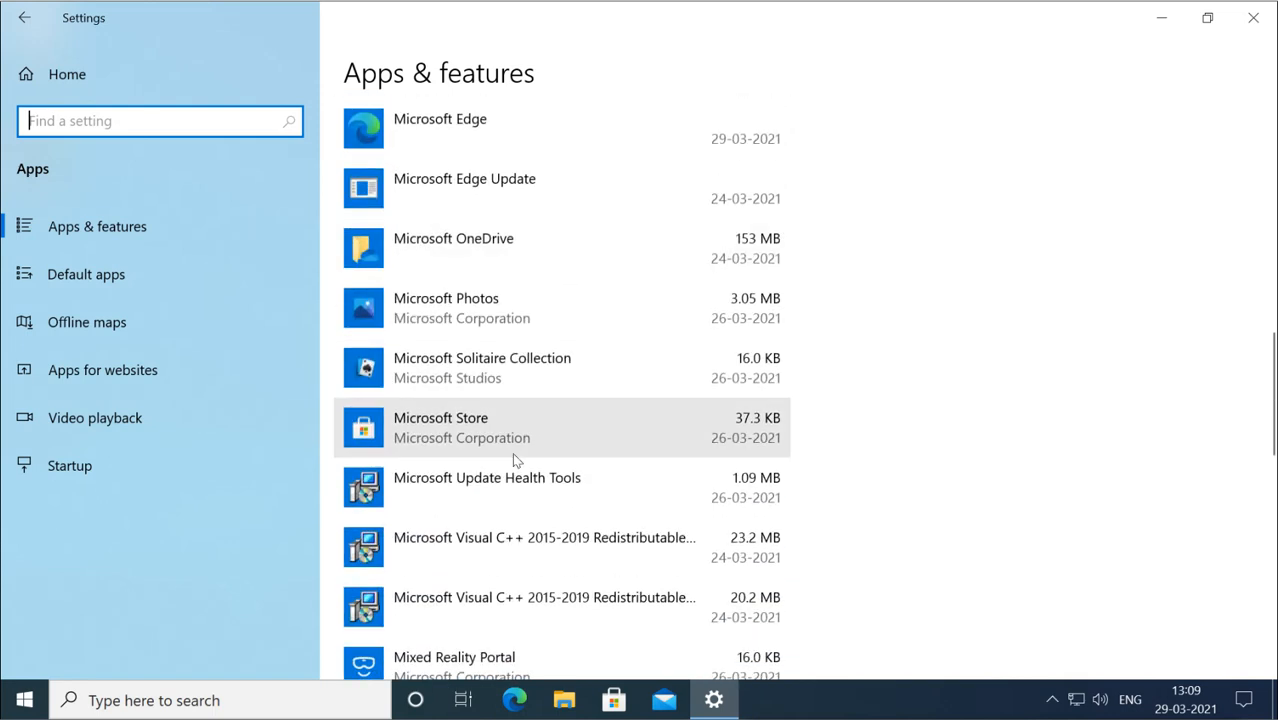
pyautogui.scroll(-6, 515, 458)
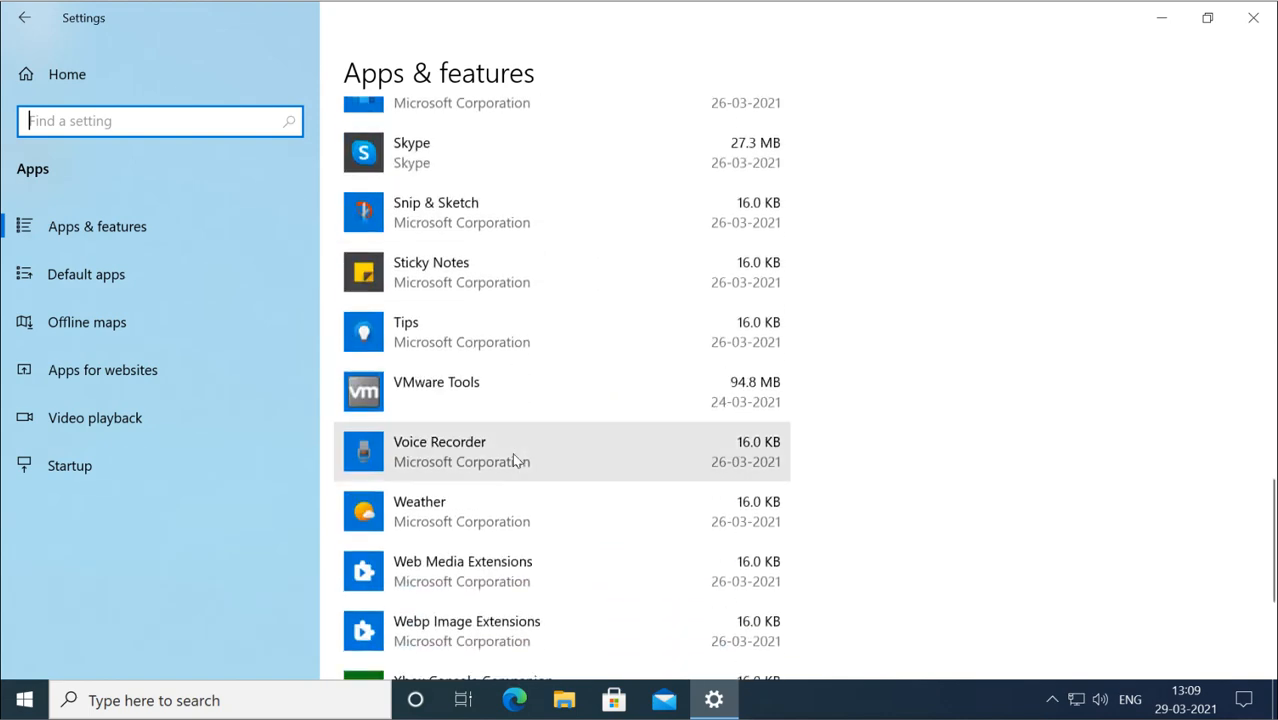
pyautogui.scroll(20, 512, 452)
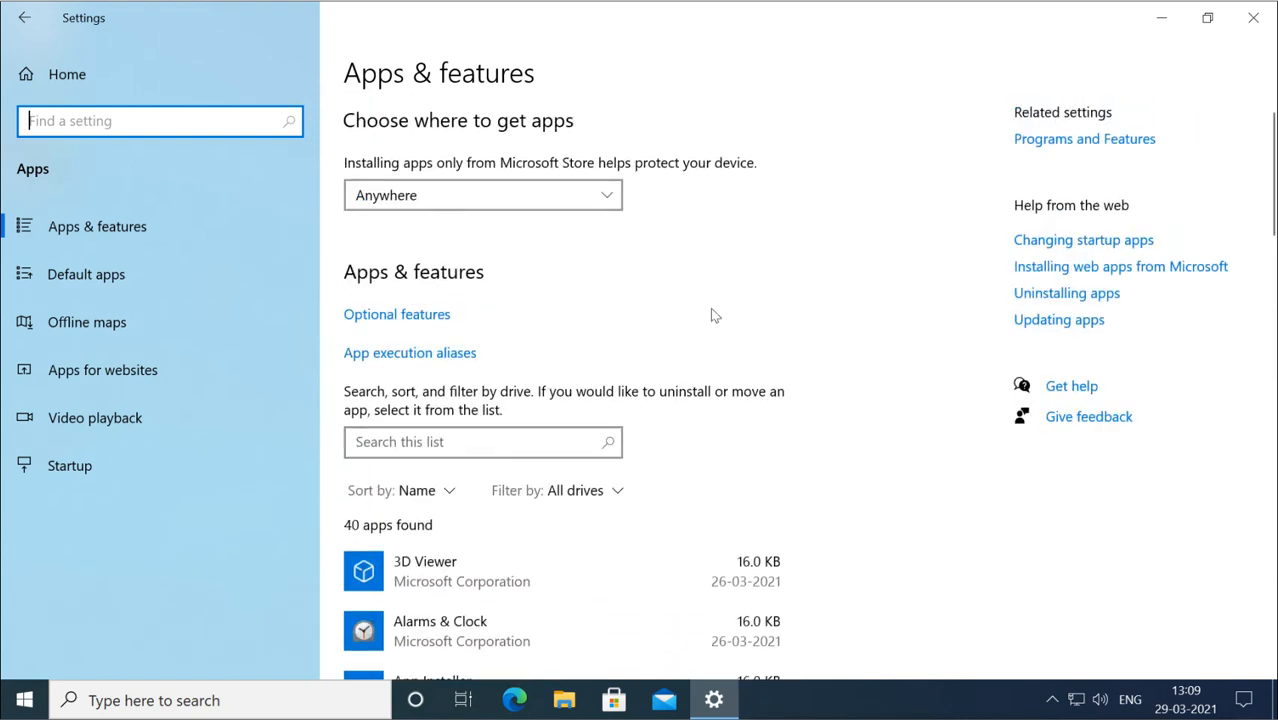
# View the desktop programs in Programs and Features, close it, and compare them with the Apps & features list
pyautogui.click(1047, 150)
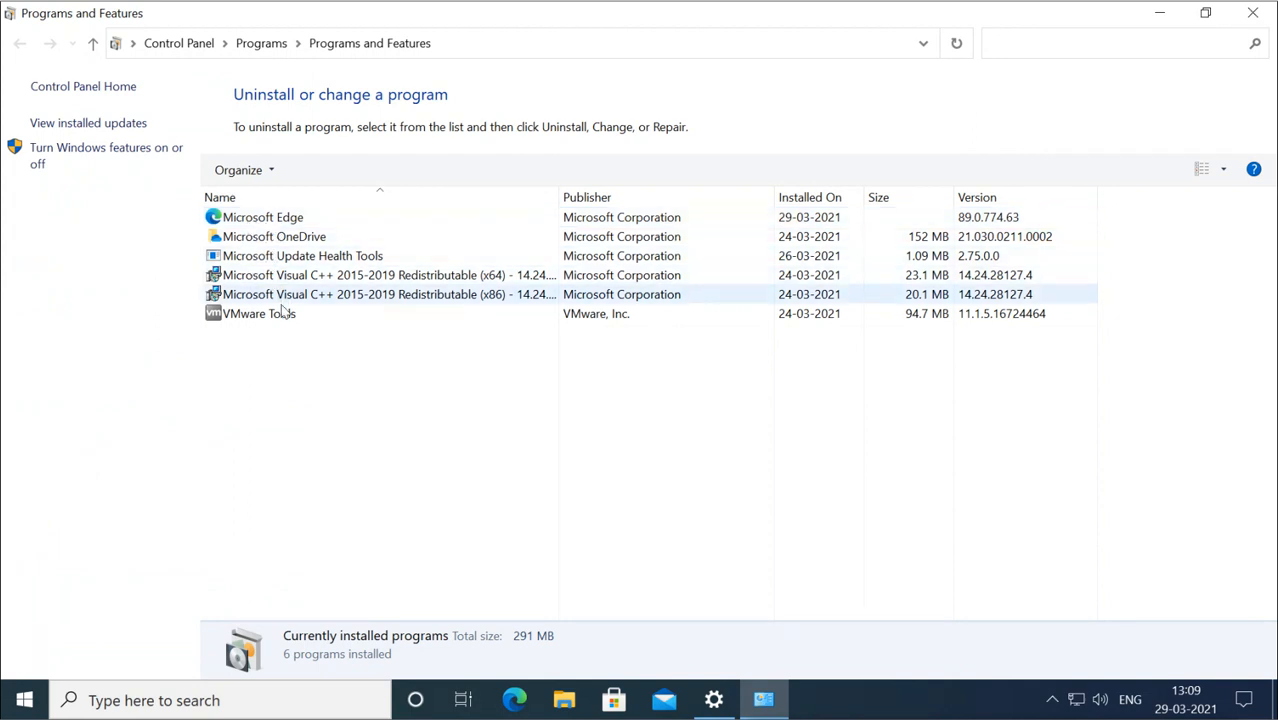
pyautogui.click(1253, 24)
pyautogui.scroll(-5, 733, 506)
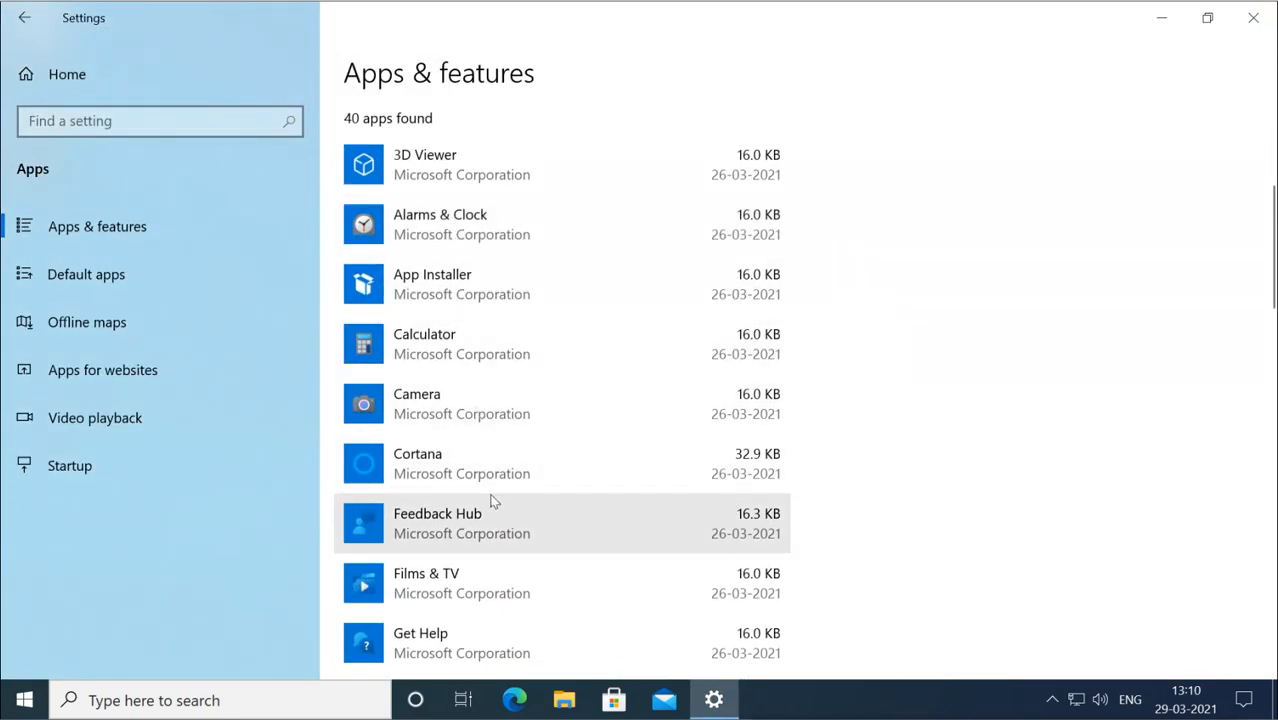
pyautogui.scroll(-7, 491, 500)
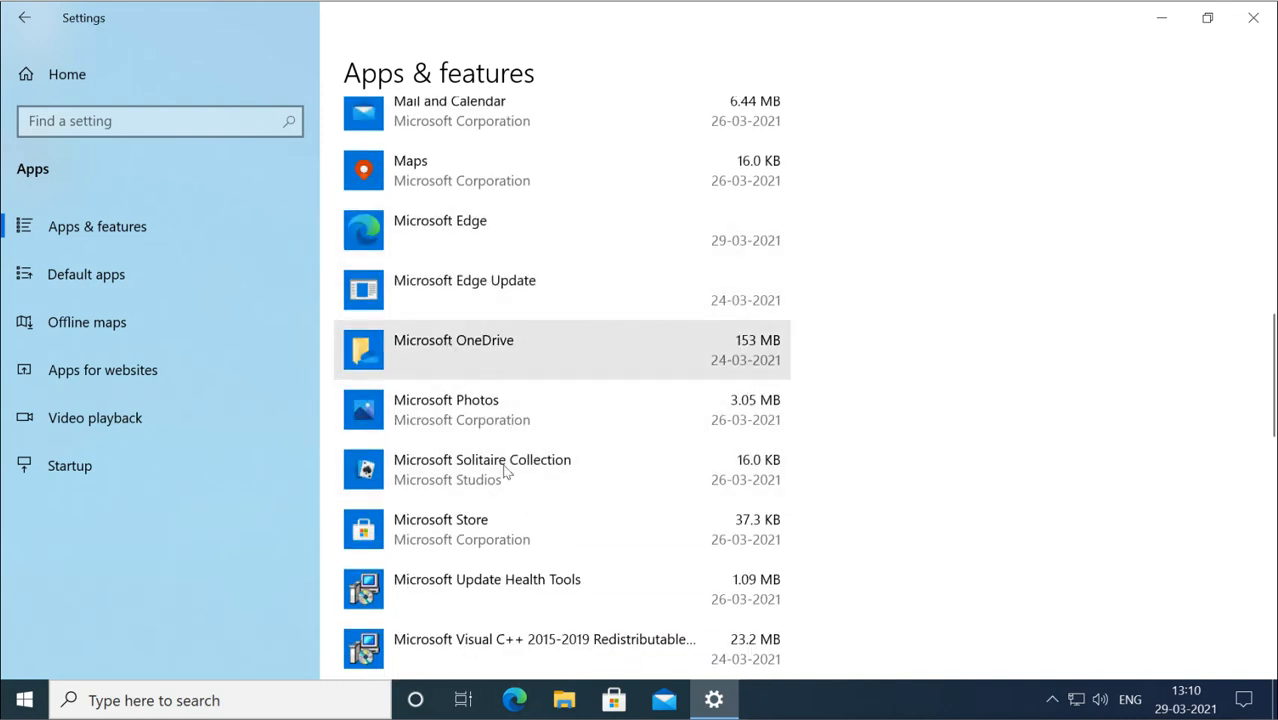
pyautogui.scroll(-3, 513, 535)
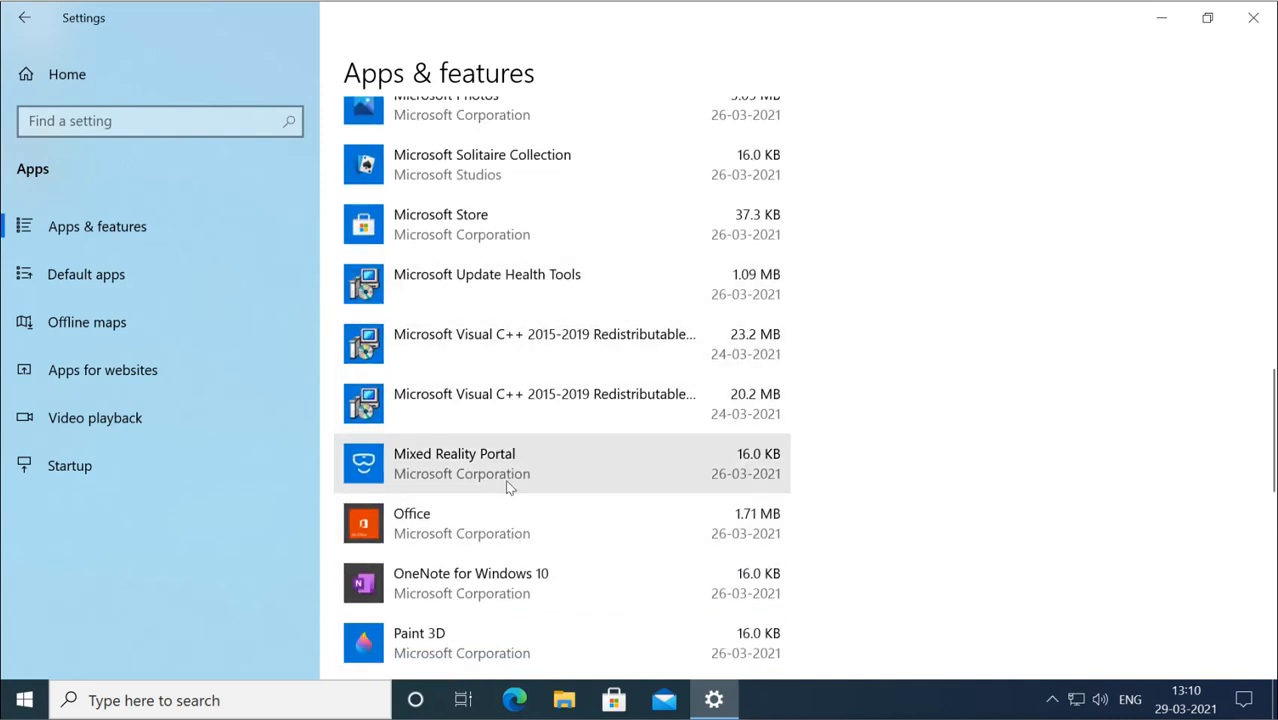
pyautogui.scroll(-3, 505, 482)
pyautogui.scroll(-3, 507, 487)
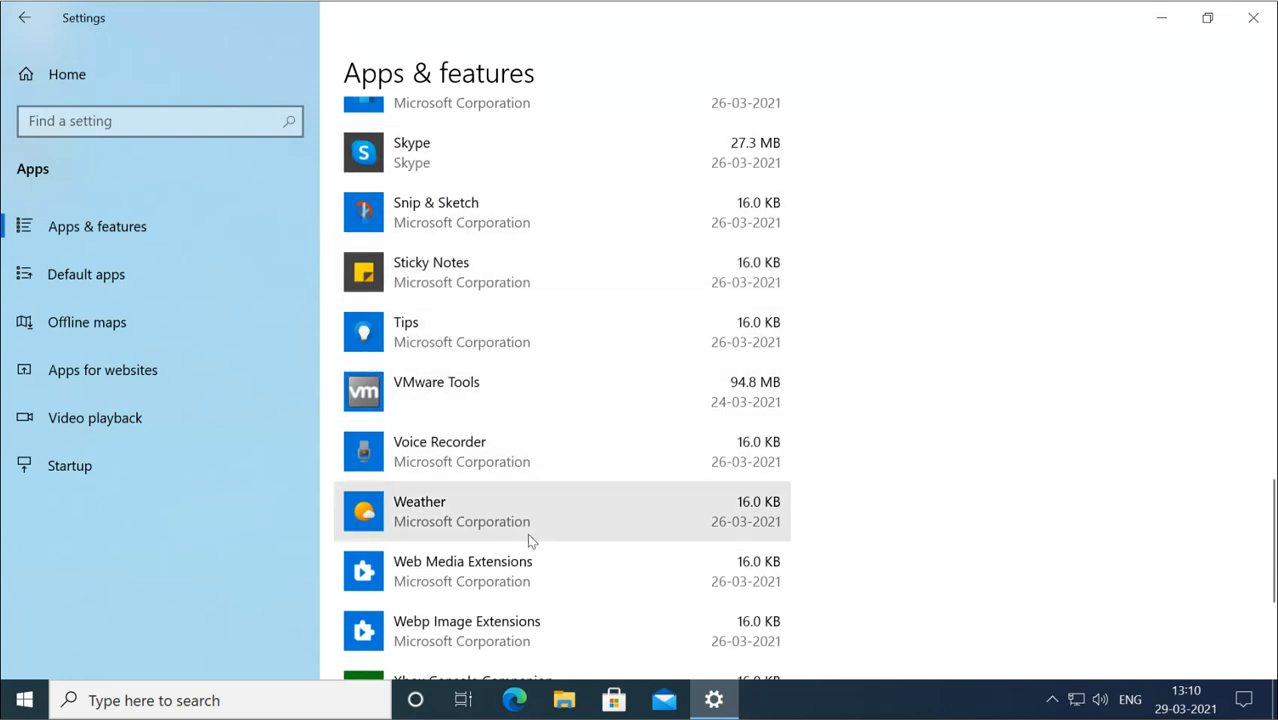
pyautogui.scroll(-3, 546, 590)
pyautogui.scroll(20, 546, 590)
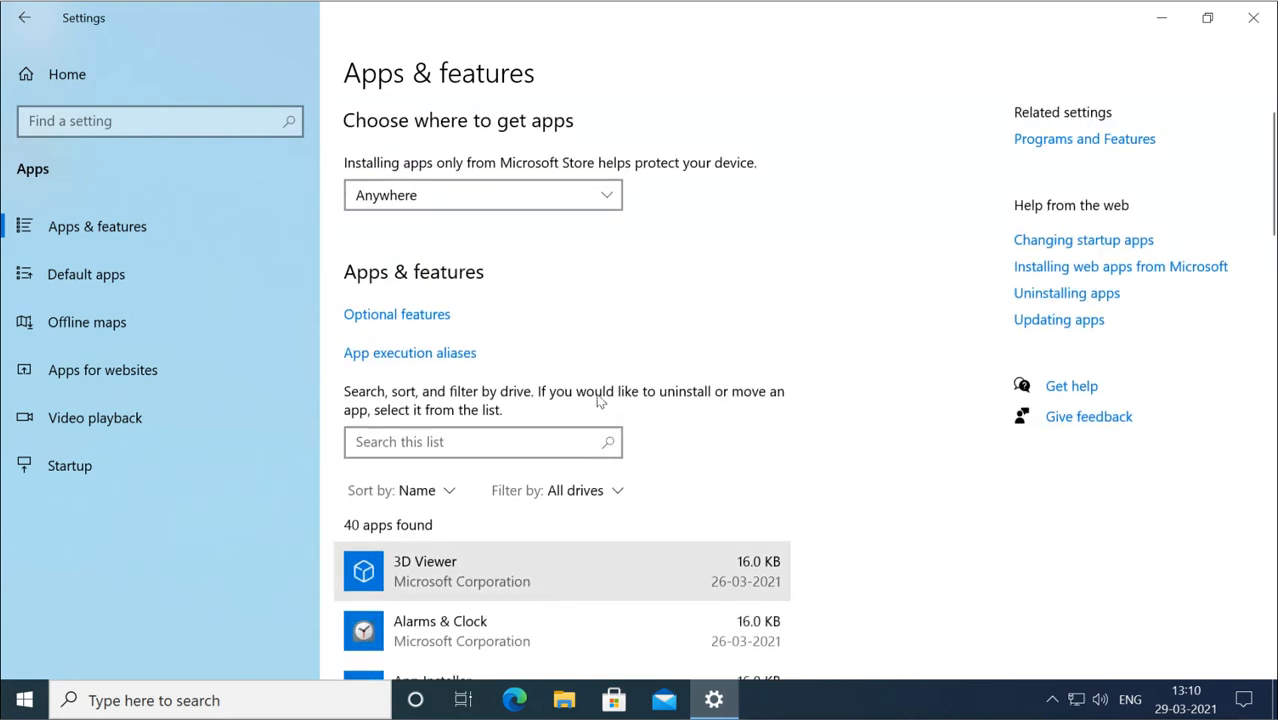
# Open the Optional features page and review the installed features
pyautogui.click(405, 318)
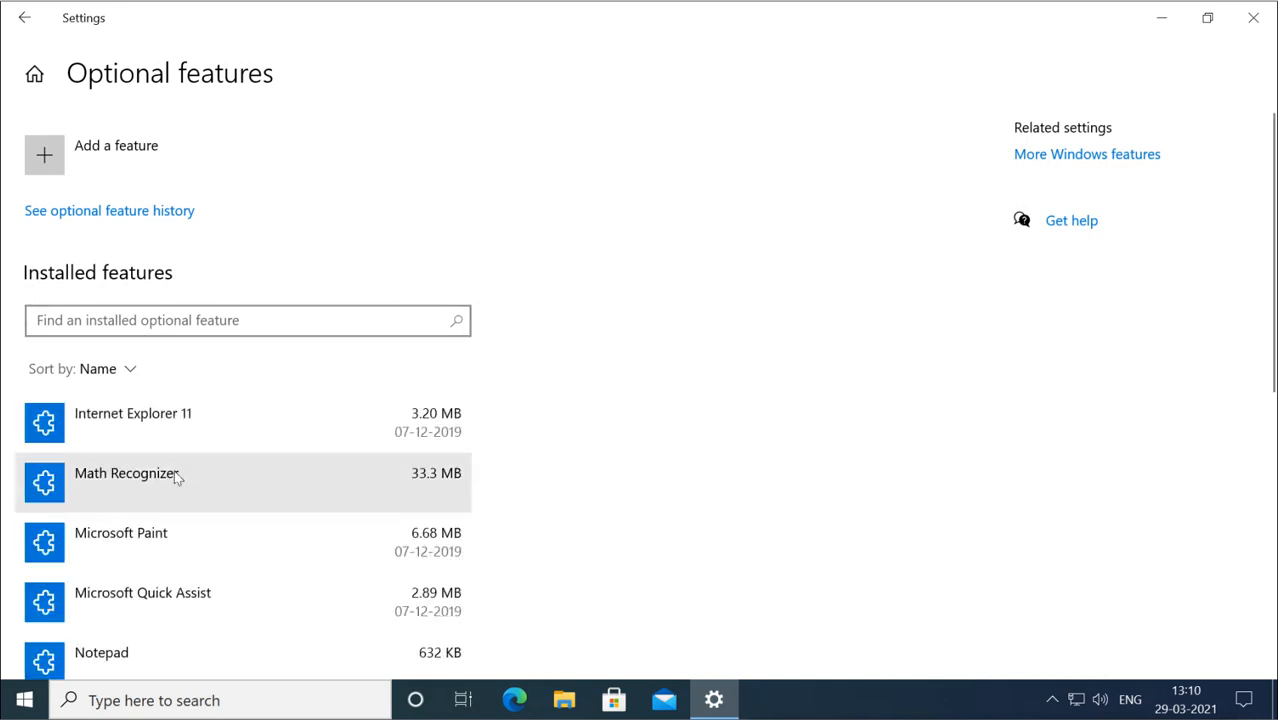
pyautogui.scroll(-5, 176, 478)
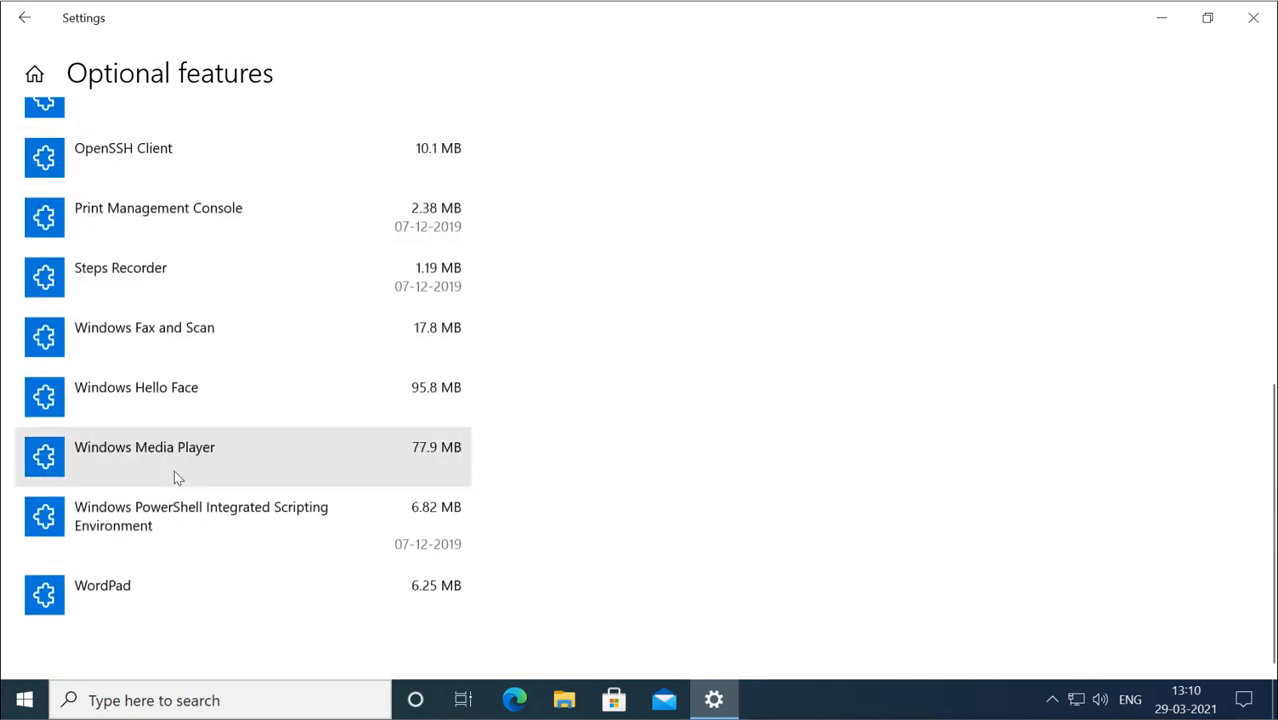
pyautogui.scroll(5, 176, 478)
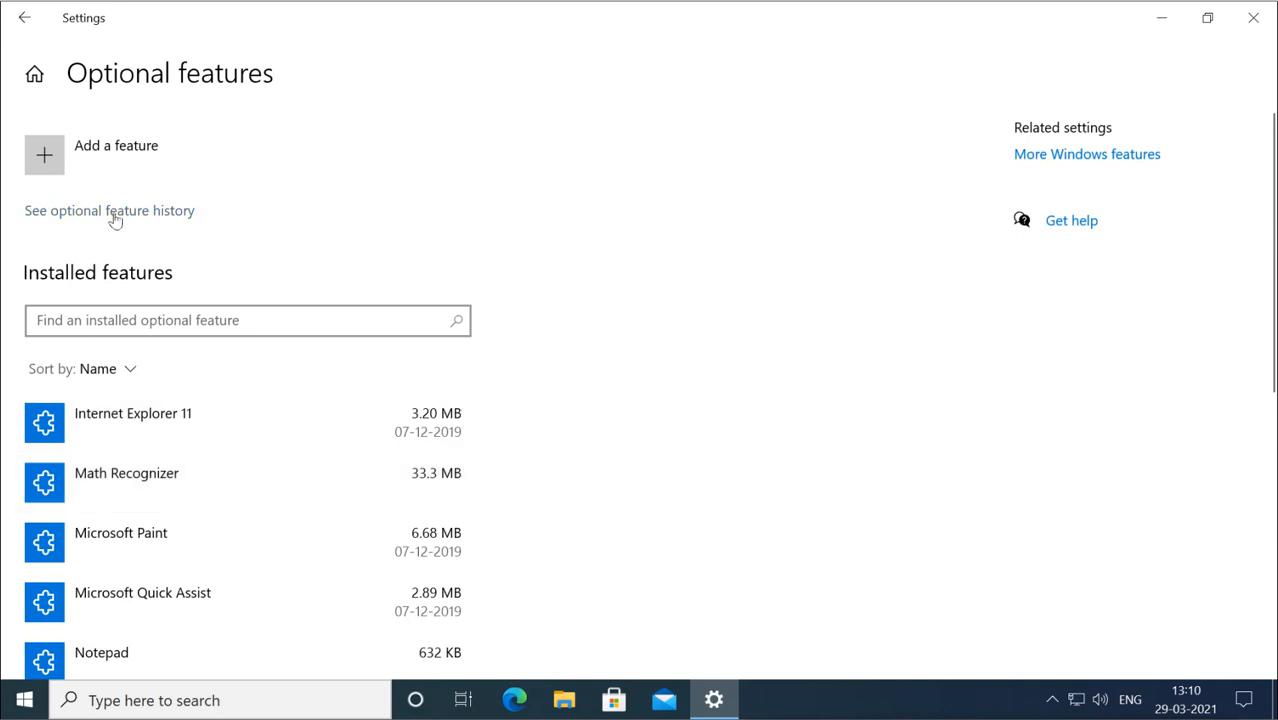
# Review the full list of optional features available to add, including the RSAT tools, and close it without installing any
pyautogui.click(116, 147)
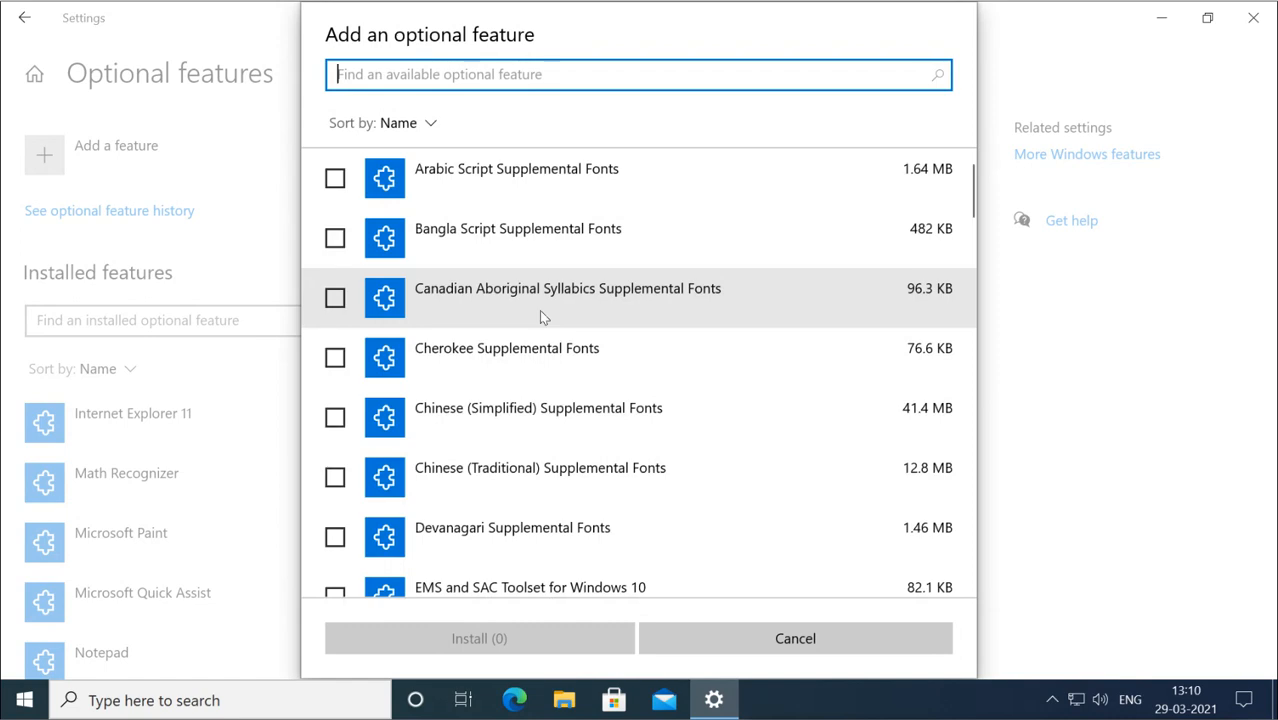
pyautogui.scroll(-1, 546, 319)
pyautogui.scroll(-15, 546, 319)
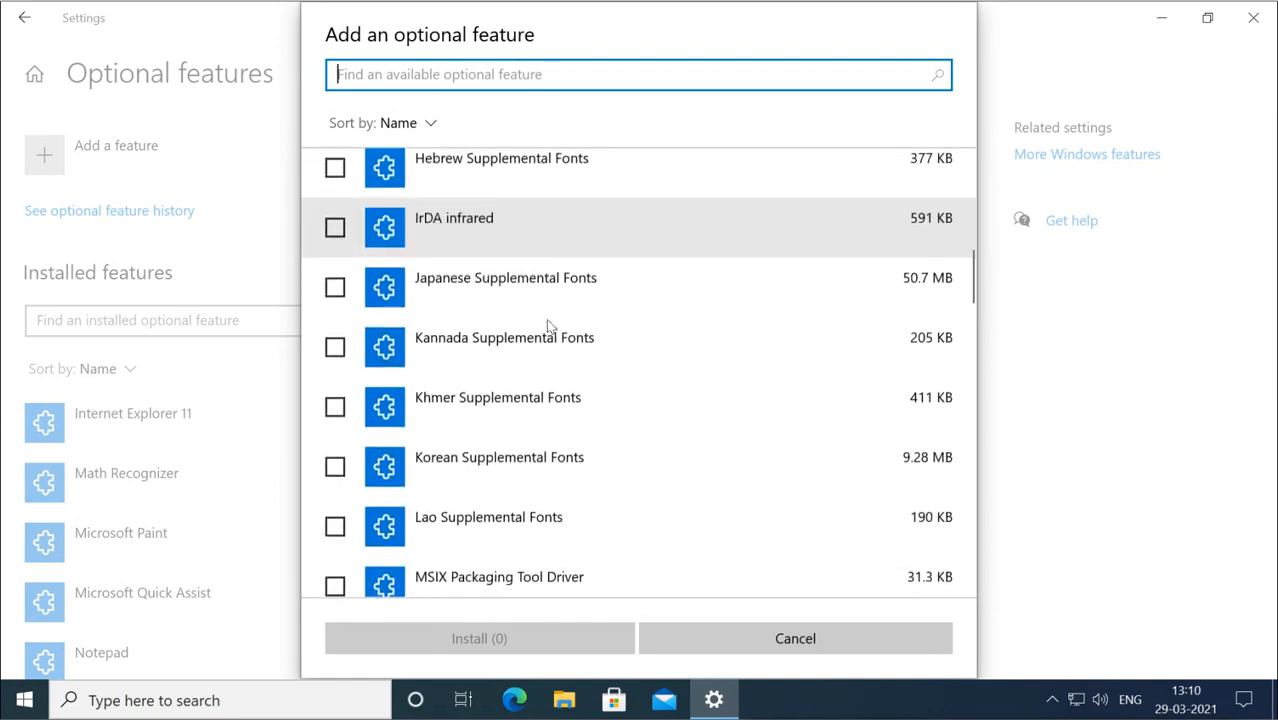
pyautogui.scroll(-6, 546, 319)
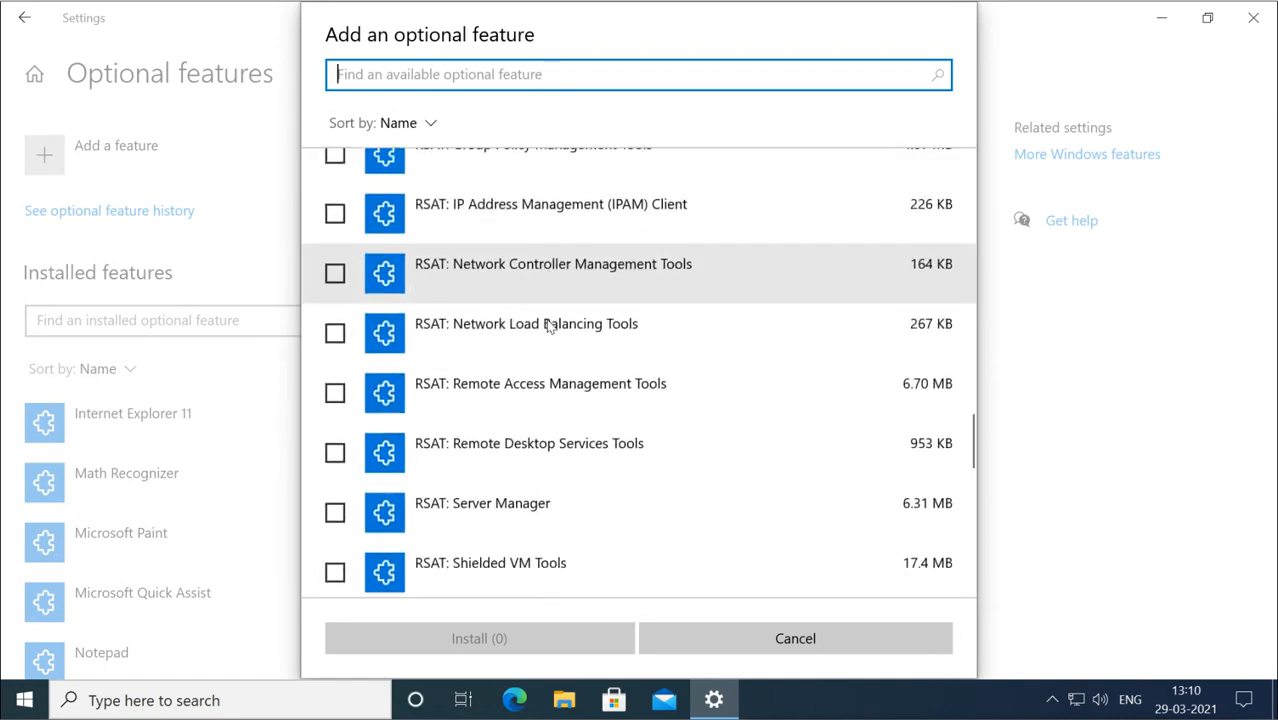
pyautogui.scroll(20, 546, 319)
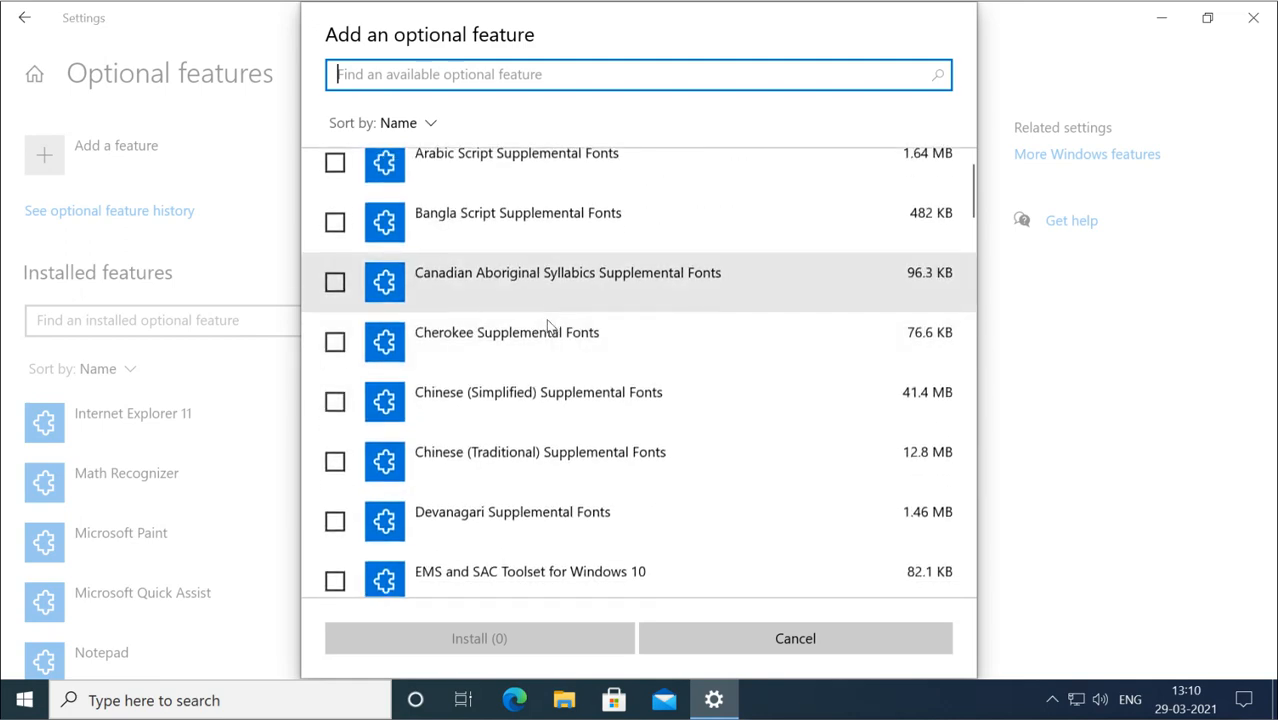
pyautogui.scroll(-12, 546, 319)
pyautogui.scroll(-8, 546, 326)
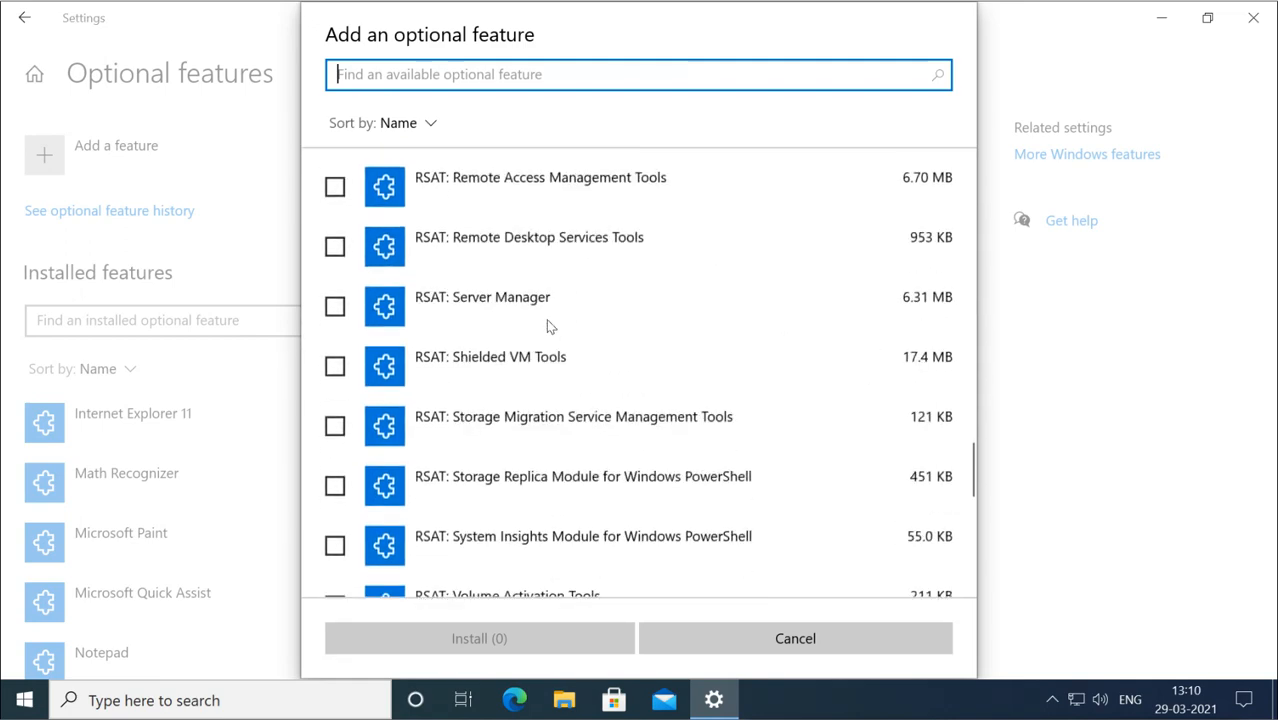
pyautogui.scroll(-7, 546, 326)
pyautogui.scroll(-2, 548, 326)
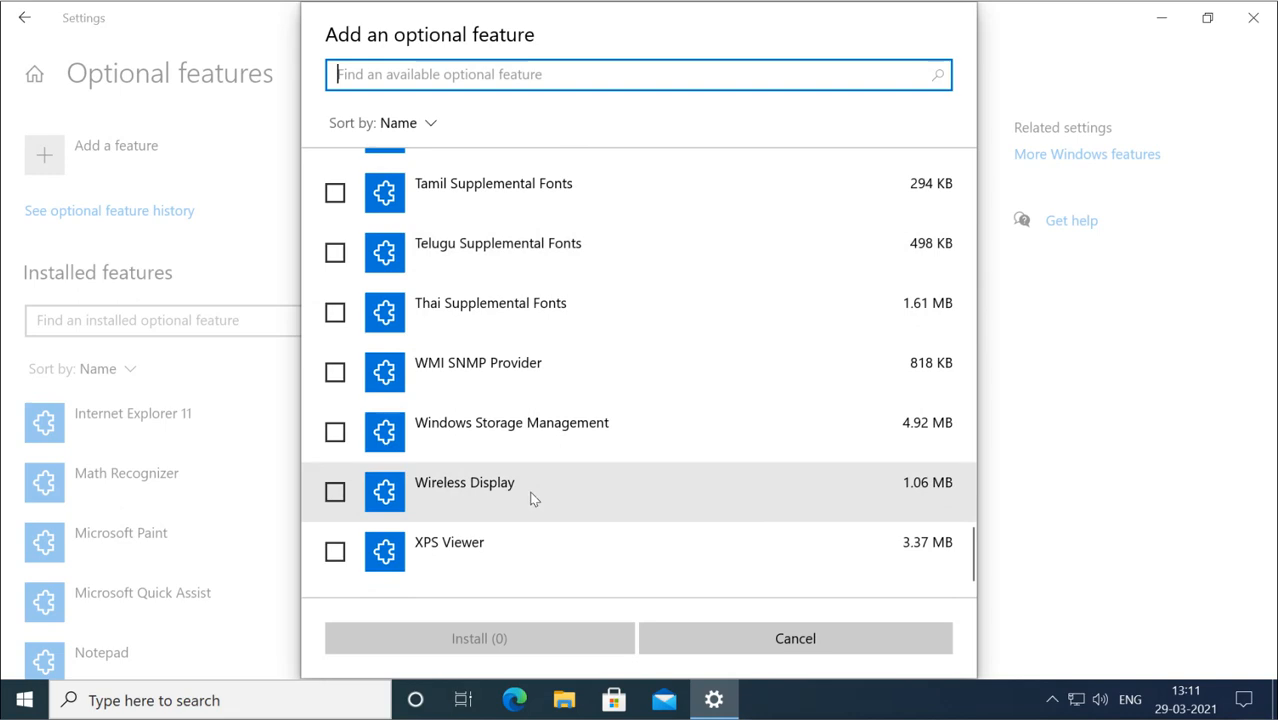
pyautogui.scroll(20, 532, 498)
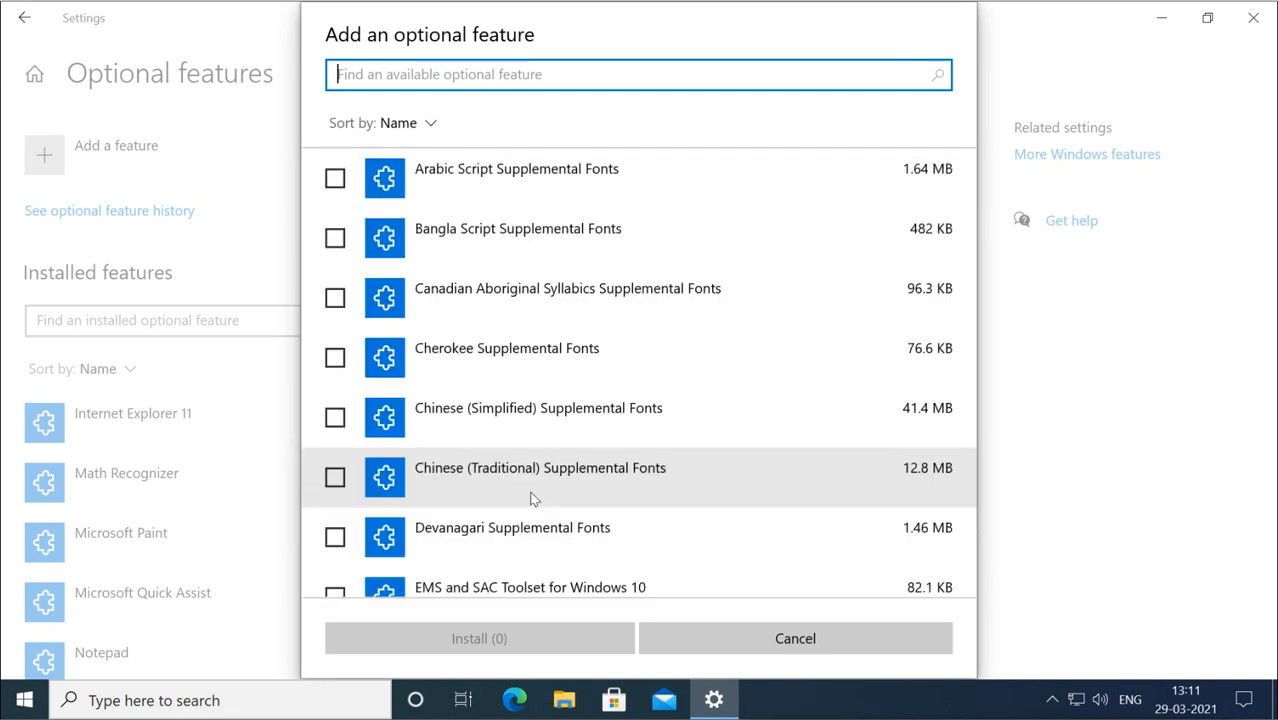
pyautogui.scroll(-20, 532, 498)
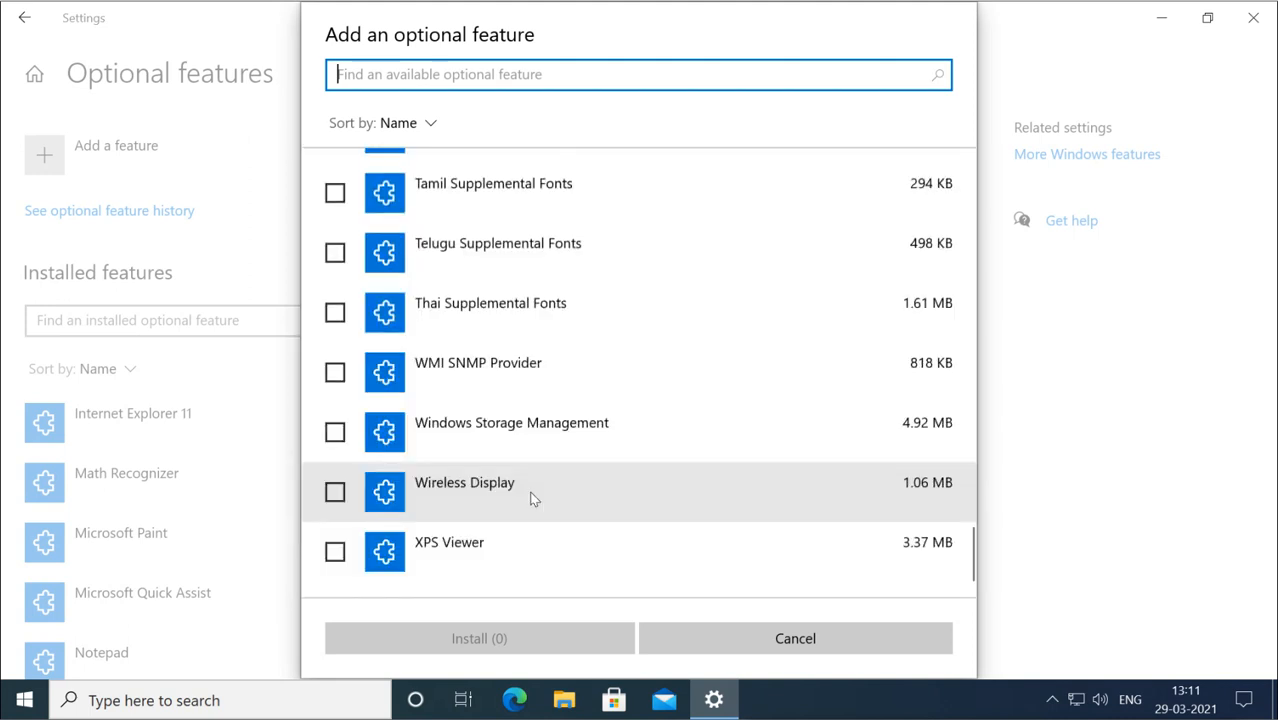
pyautogui.click(728, 646)
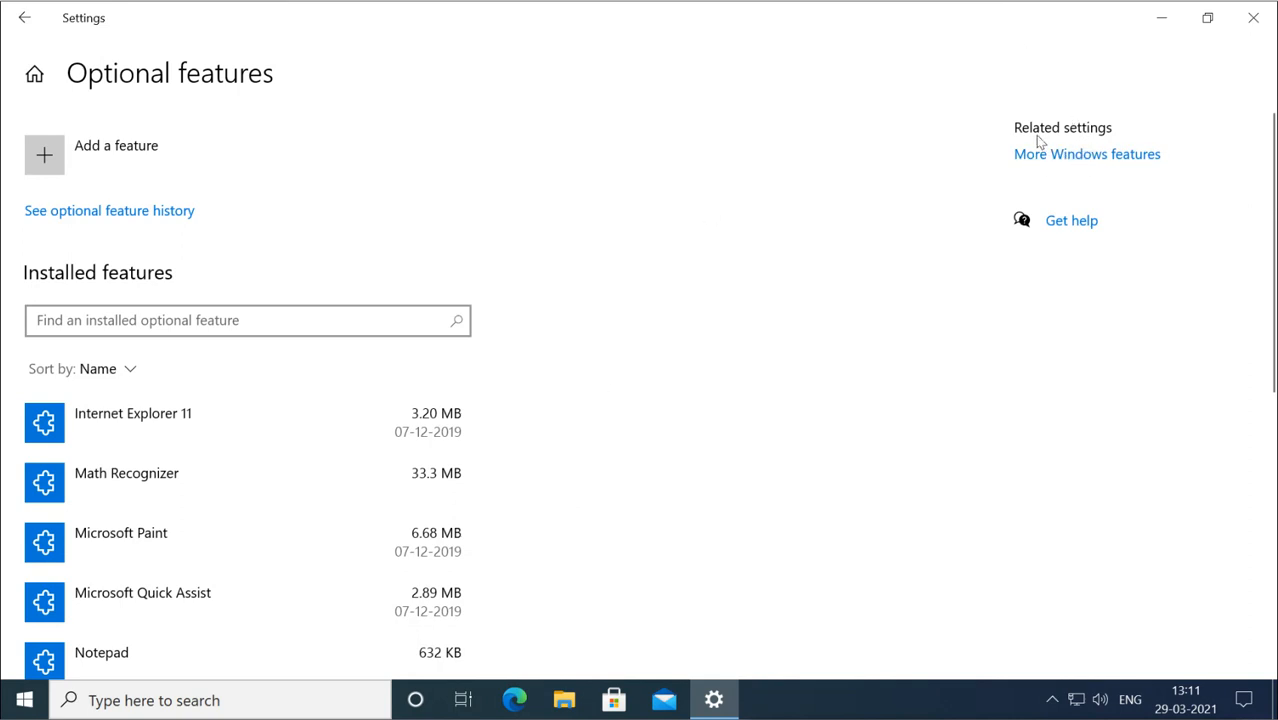
# Open the Windows Features dialog through More Windows features, review its feature list, and cancel without changes
pyautogui.click(1059, 166)
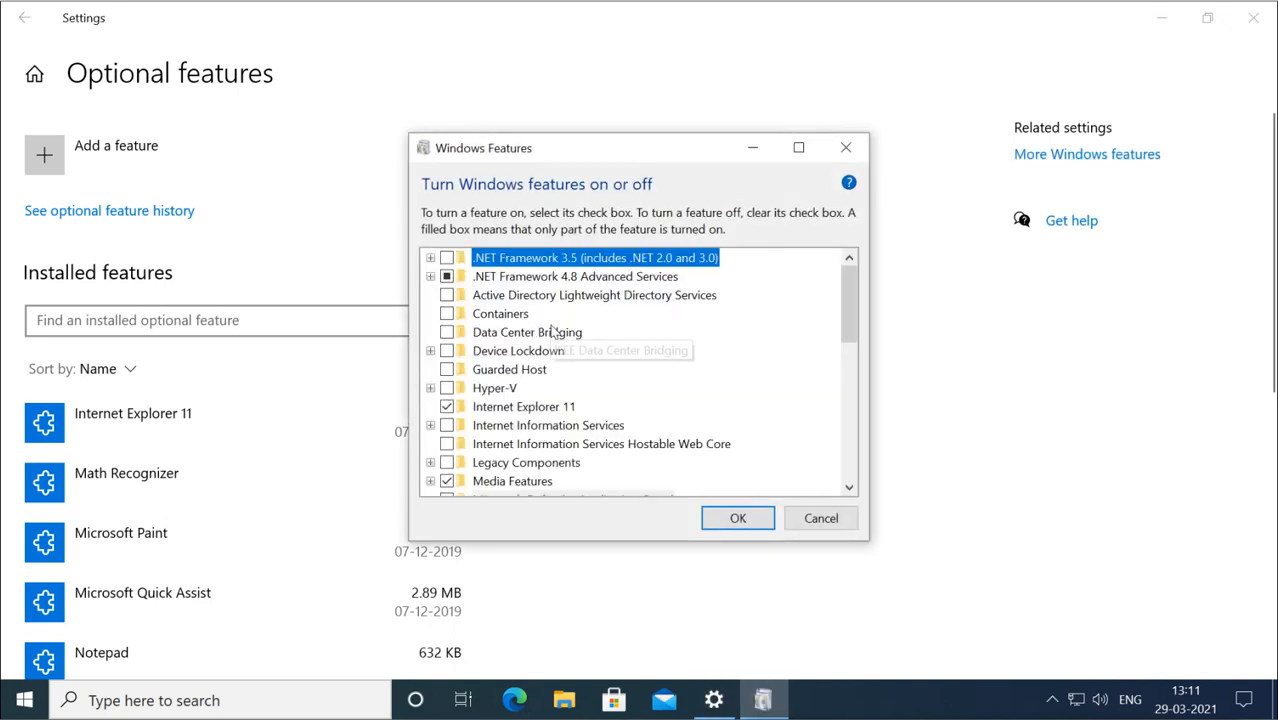
pyautogui.scroll(-6, 673, 422)
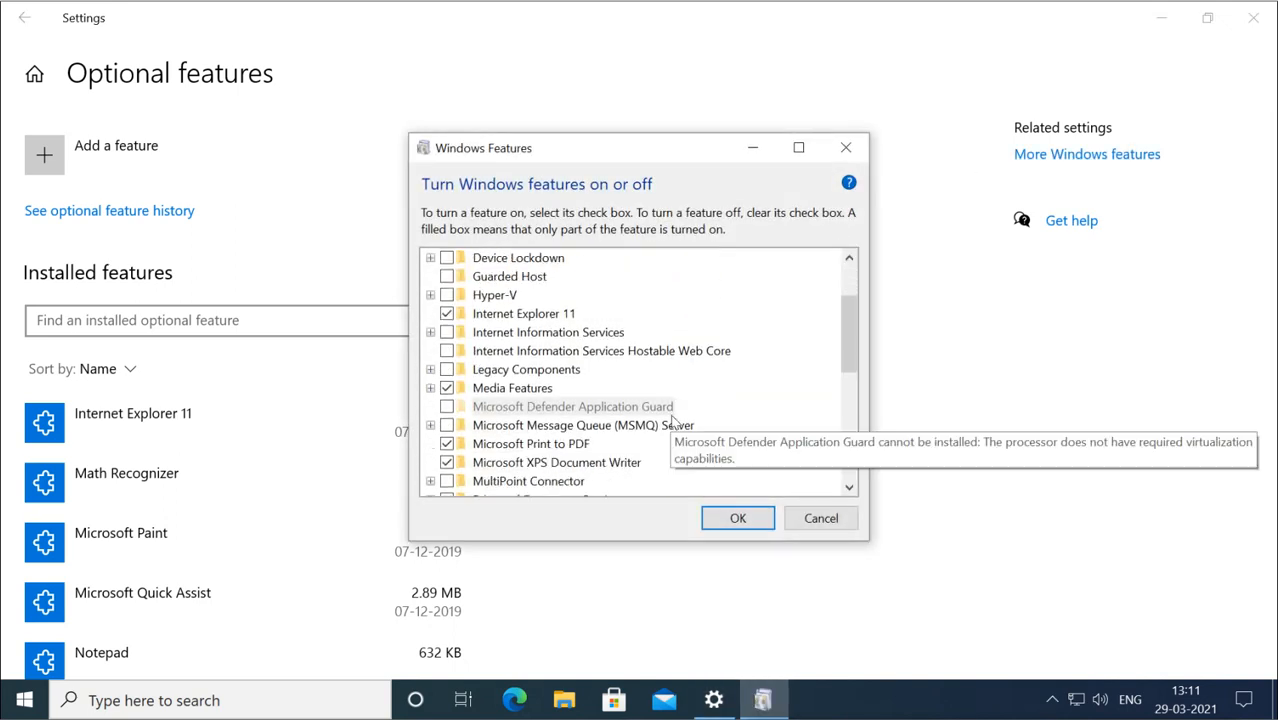
pyautogui.scroll(-2, 673, 422)
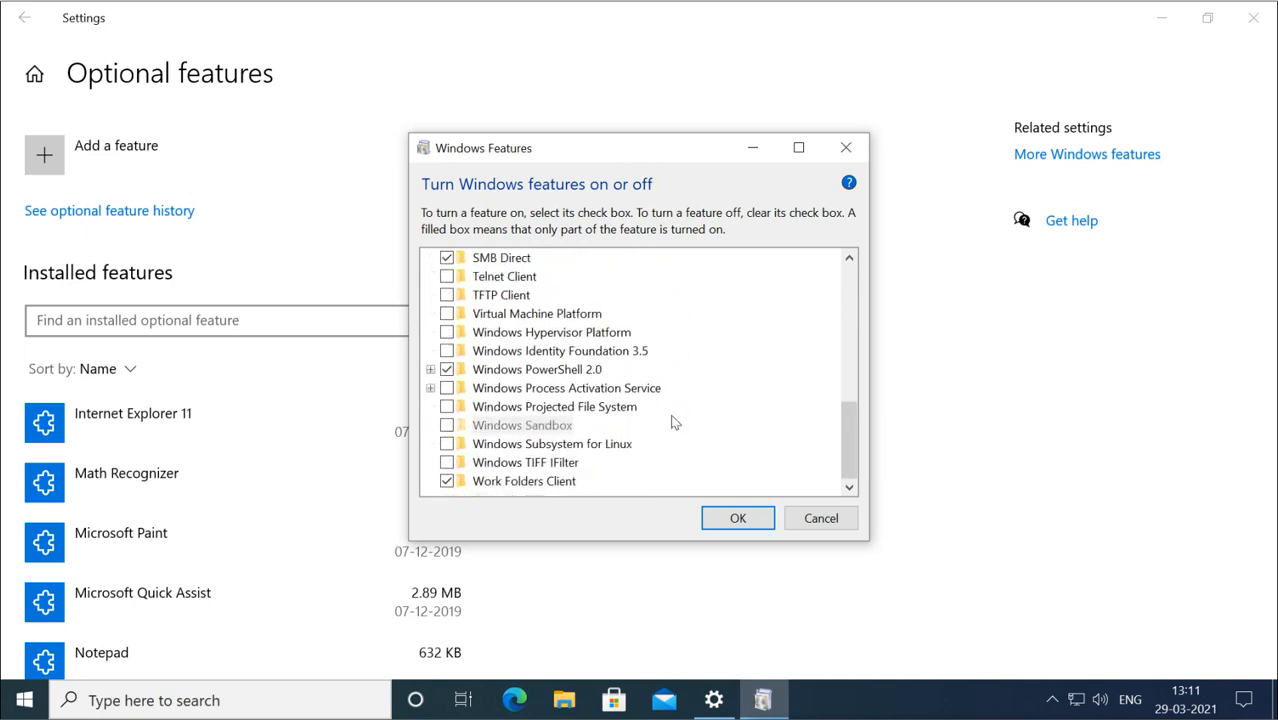
pyautogui.scroll(8, 673, 422)
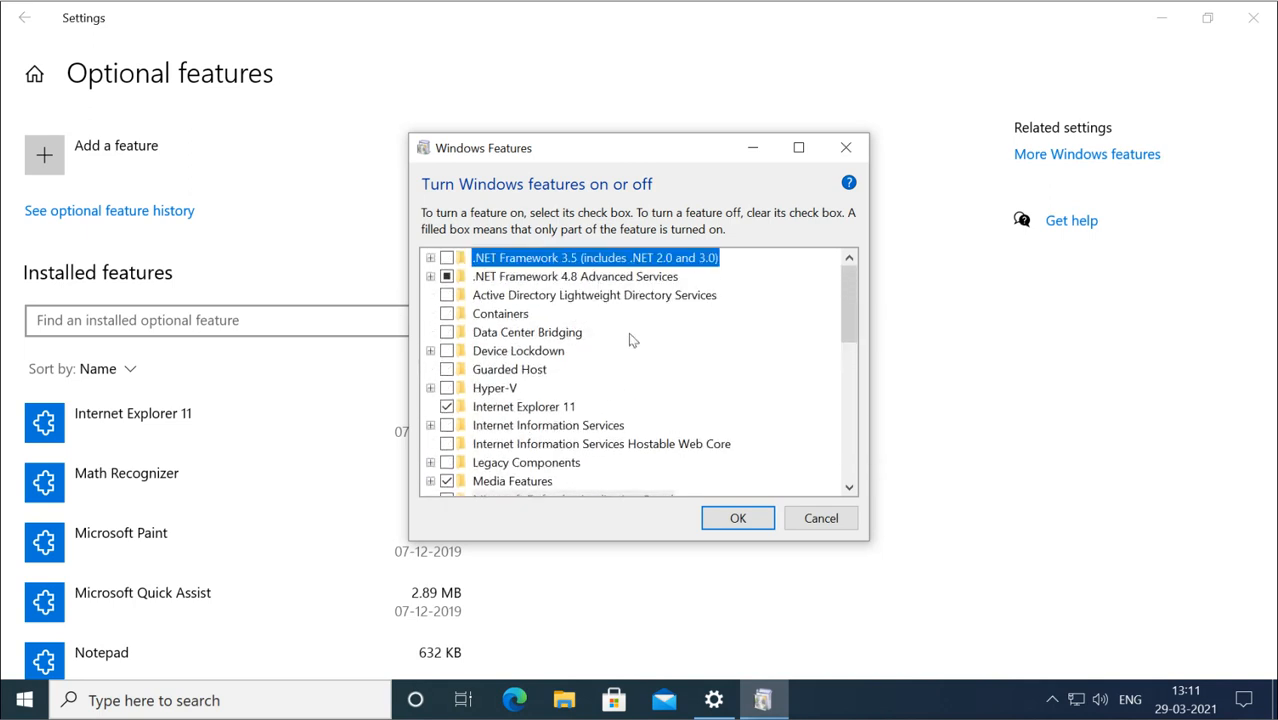
pyautogui.click(815, 521)
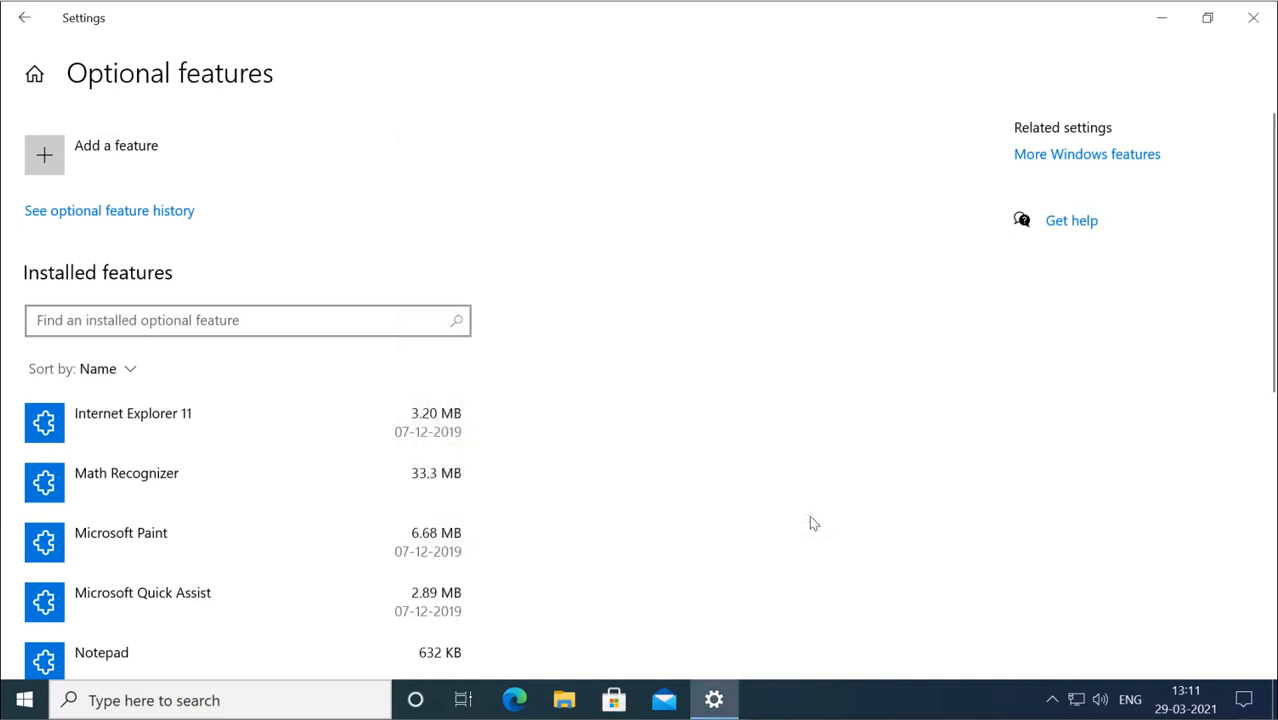
# Close Settings and open Windows PowerShell as administrator in a maximized window
pyautogui.click(1255, 28)
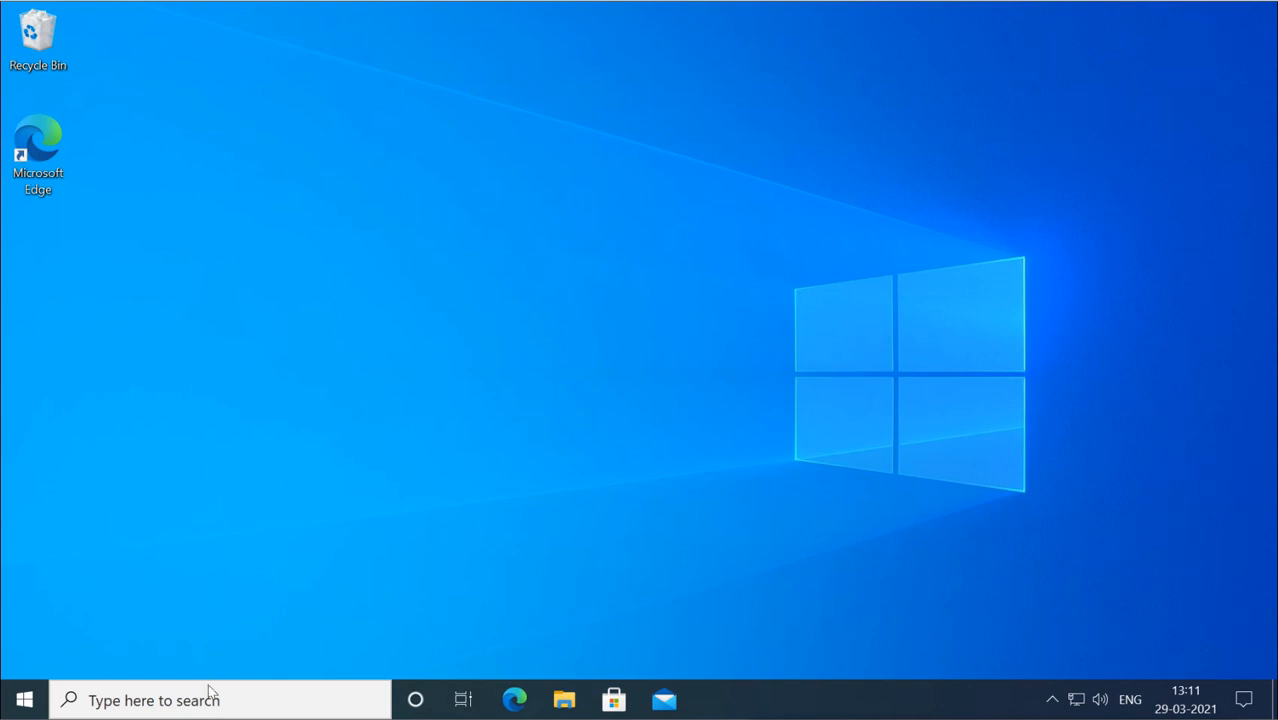
pyautogui.rightClick(34, 704)
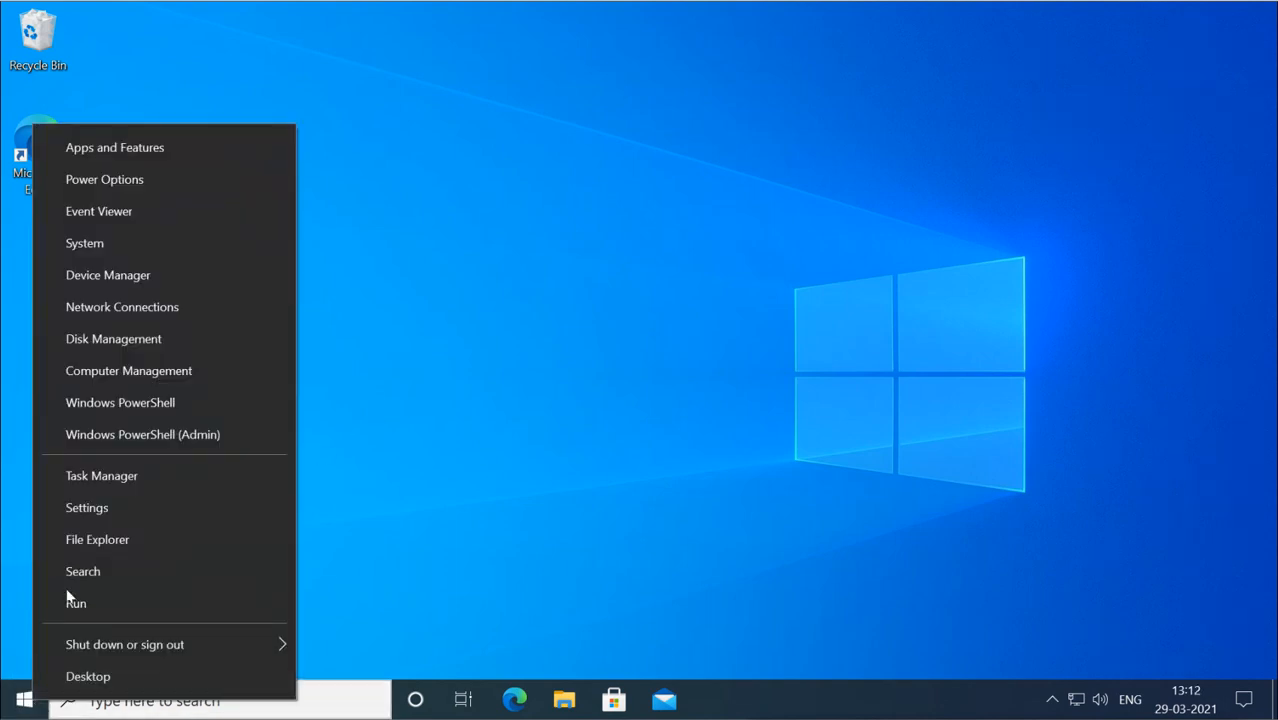
pyautogui.click(224, 436)
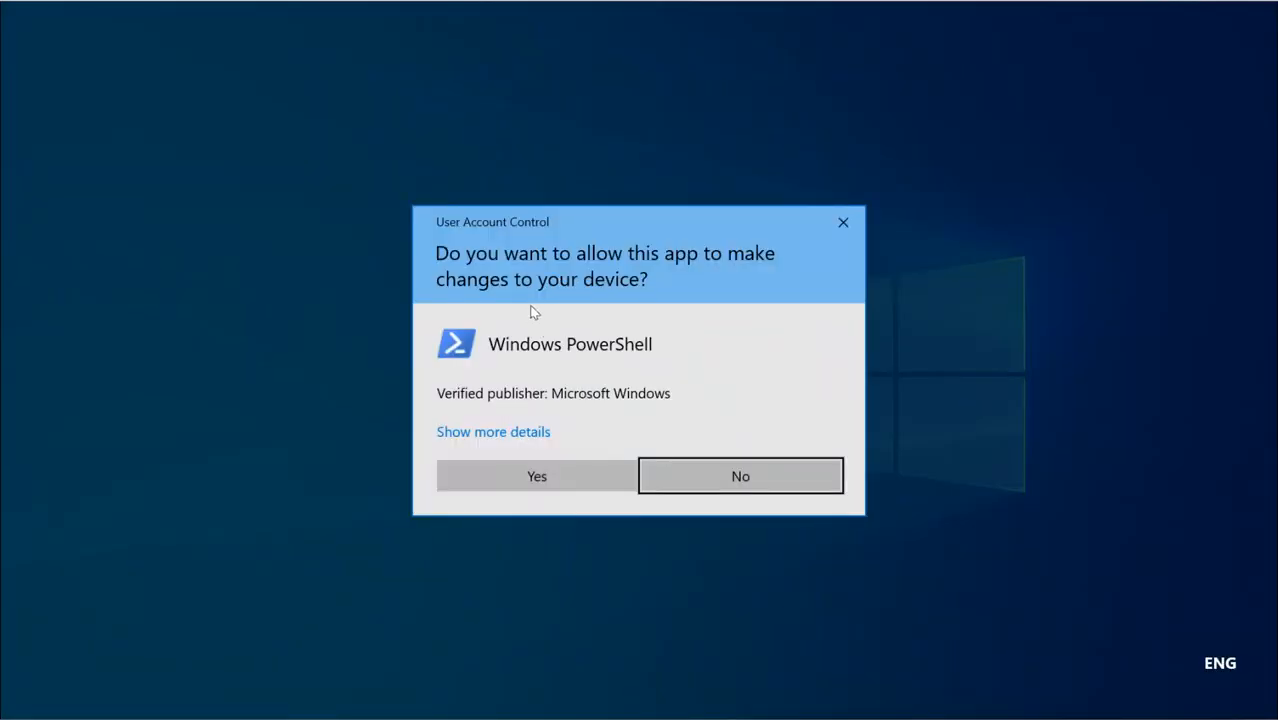
pyautogui.click(548, 478)
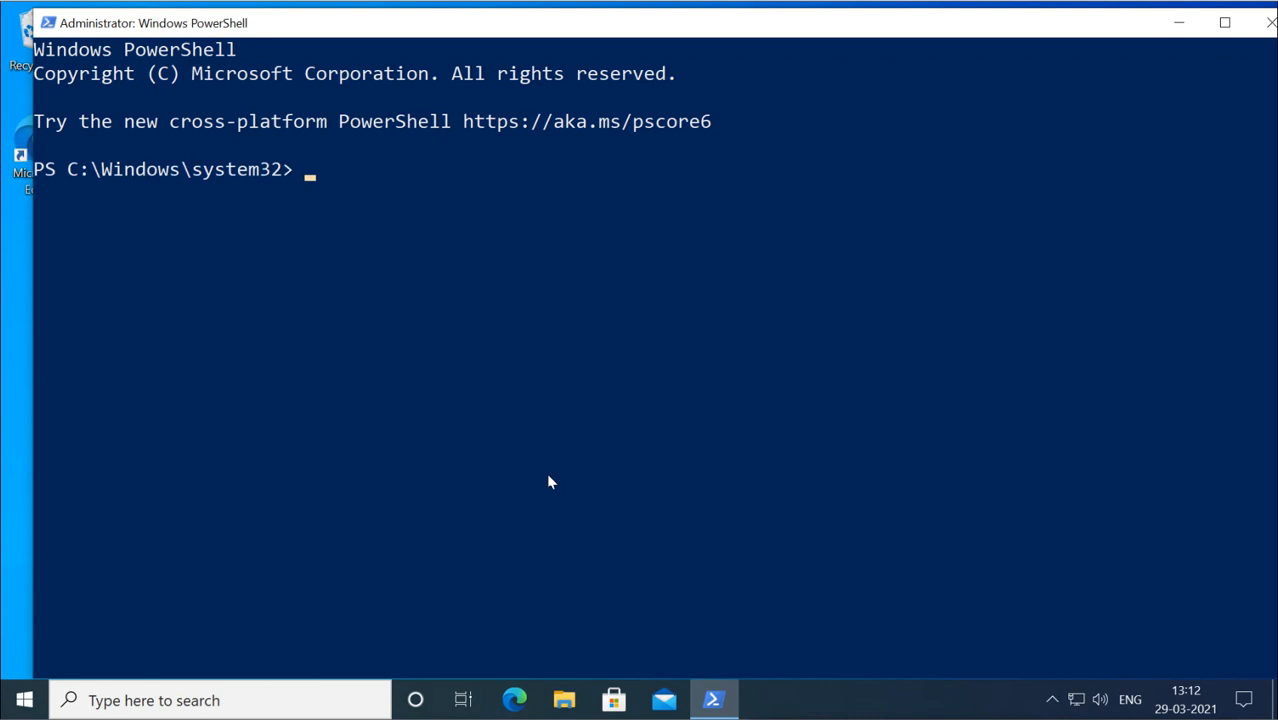
pyautogui.doubleClick(694, 32)
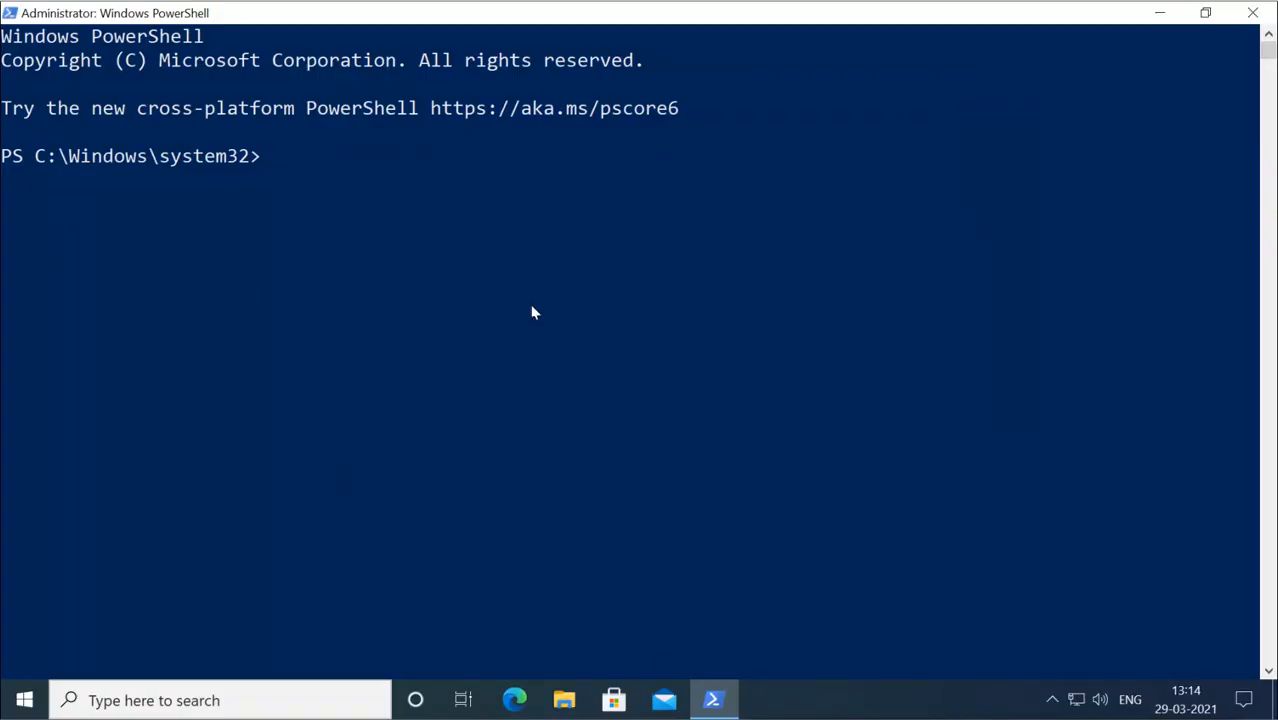
# Run Get-WindowsOptionalFeature -Online to list the optional features of the running Windows installation
pyautogui.write('get-windows')
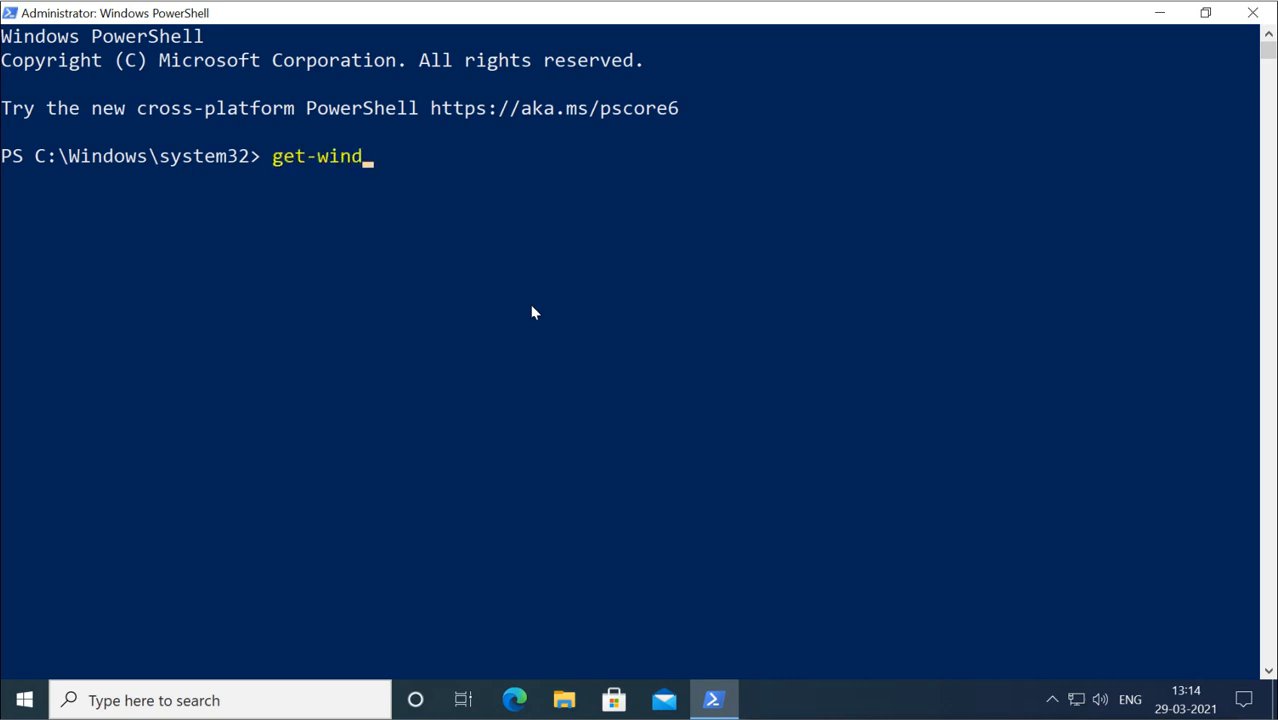
pyautogui.press('Tab')
pyautogui.press('BackSpace')
pyautogui.press('BackSpace')
pyautogui.press('BackSpace')
pyautogui.press('BackSpace')
pyautogui.press('BackSpace')
pyautogui.press('BackSpace')
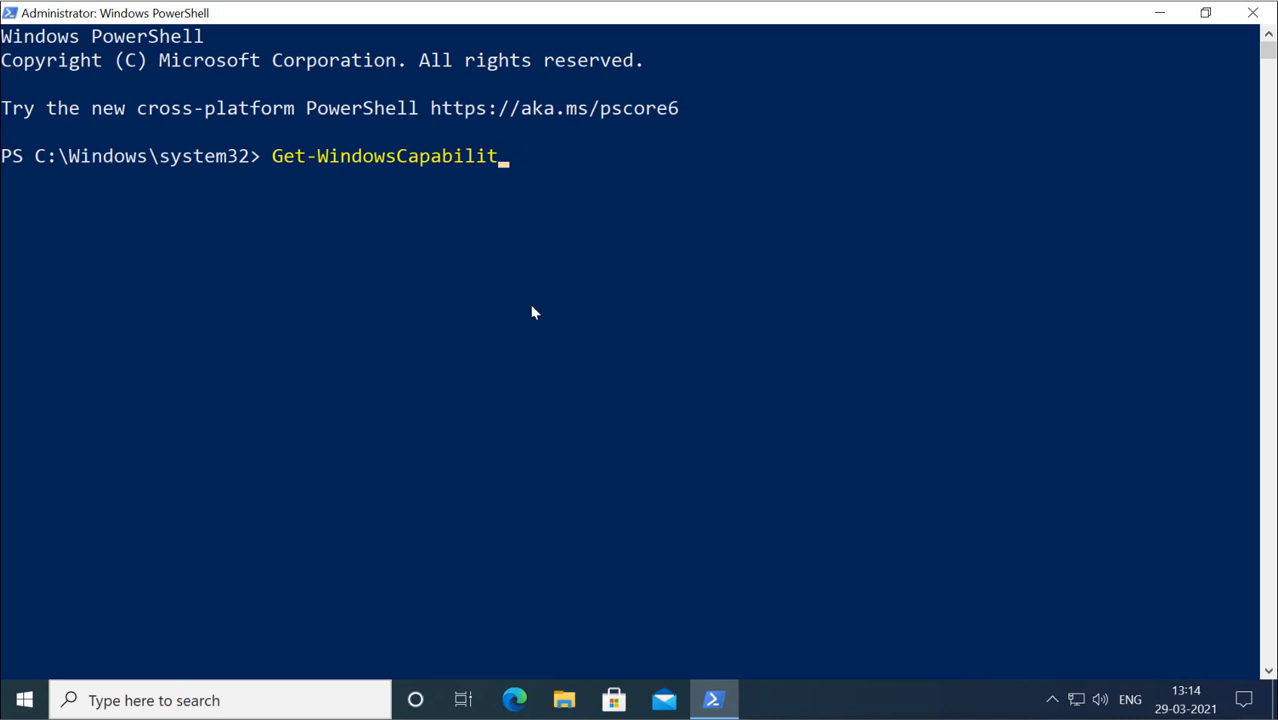
pyautogui.press('BackSpace')
pyautogui.press('BackSpace')
pyautogui.press('BackSpace')
pyautogui.press('BackSpace')
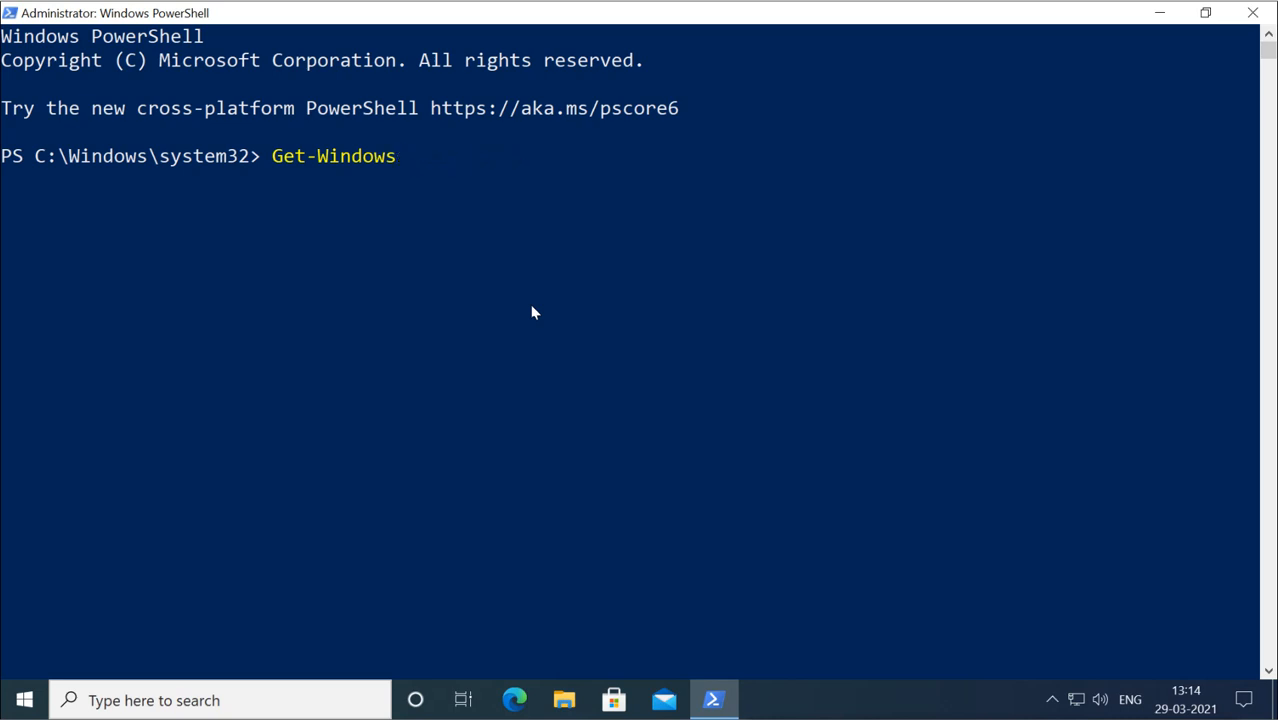
pyautogui.write('owsOp')
pyautogui.press('Tab')
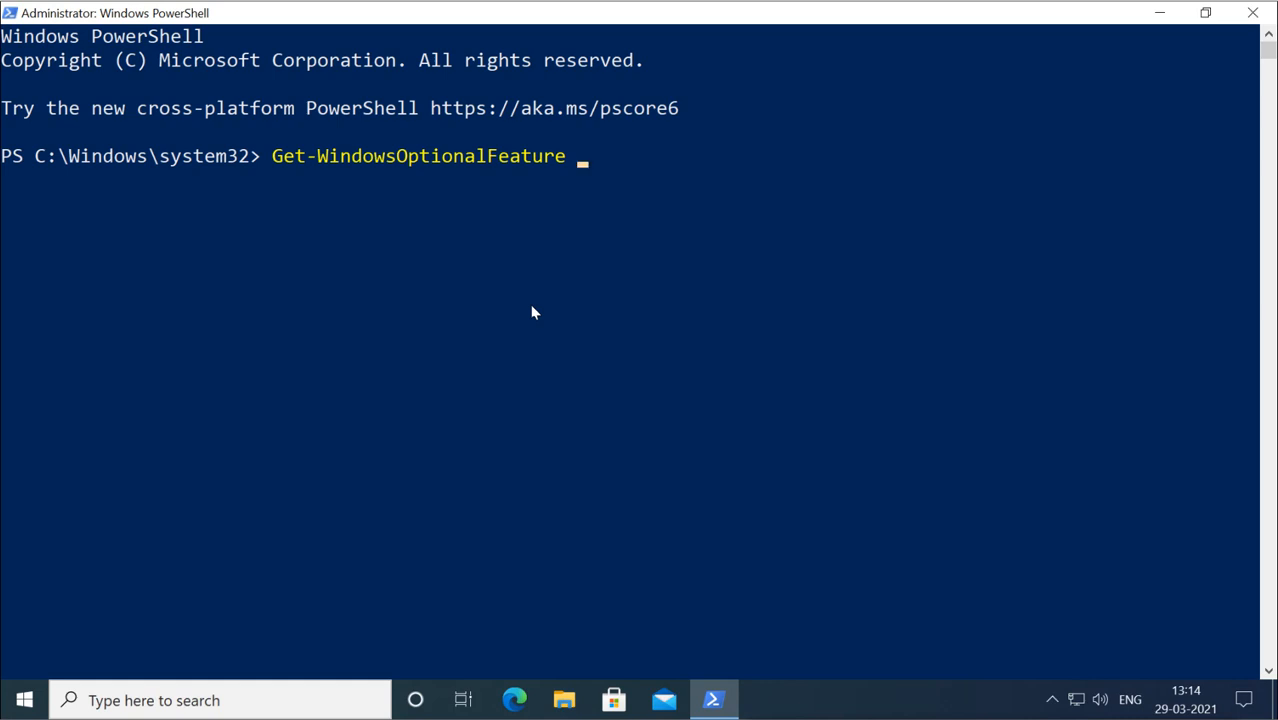
pyautogui.write('-onl')
pyautogui.press('Tab')
pyautogui.press('Return')
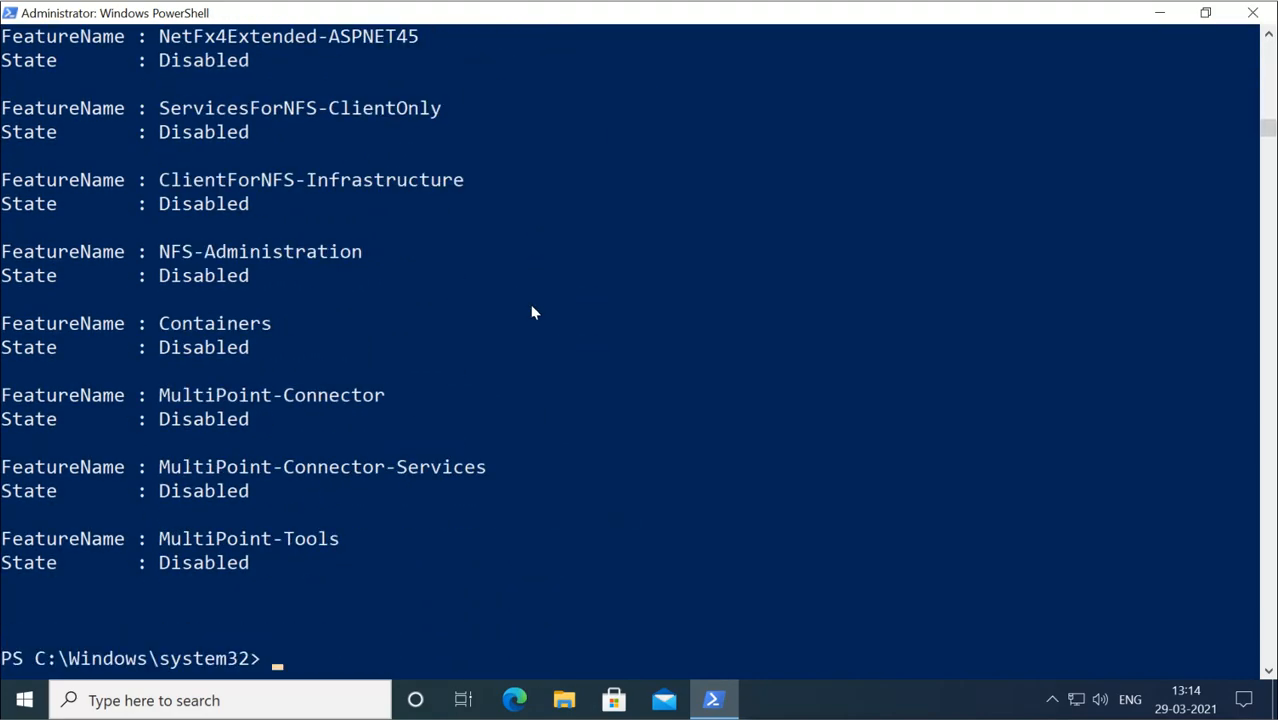
# Review the feature names and states in the command output, from MultiPoint-Tools back to the Hyper-V entries
pyautogui.click(40, 541)
pyautogui.moveTo(40, 541); pyautogui.dragTo(258, 571)
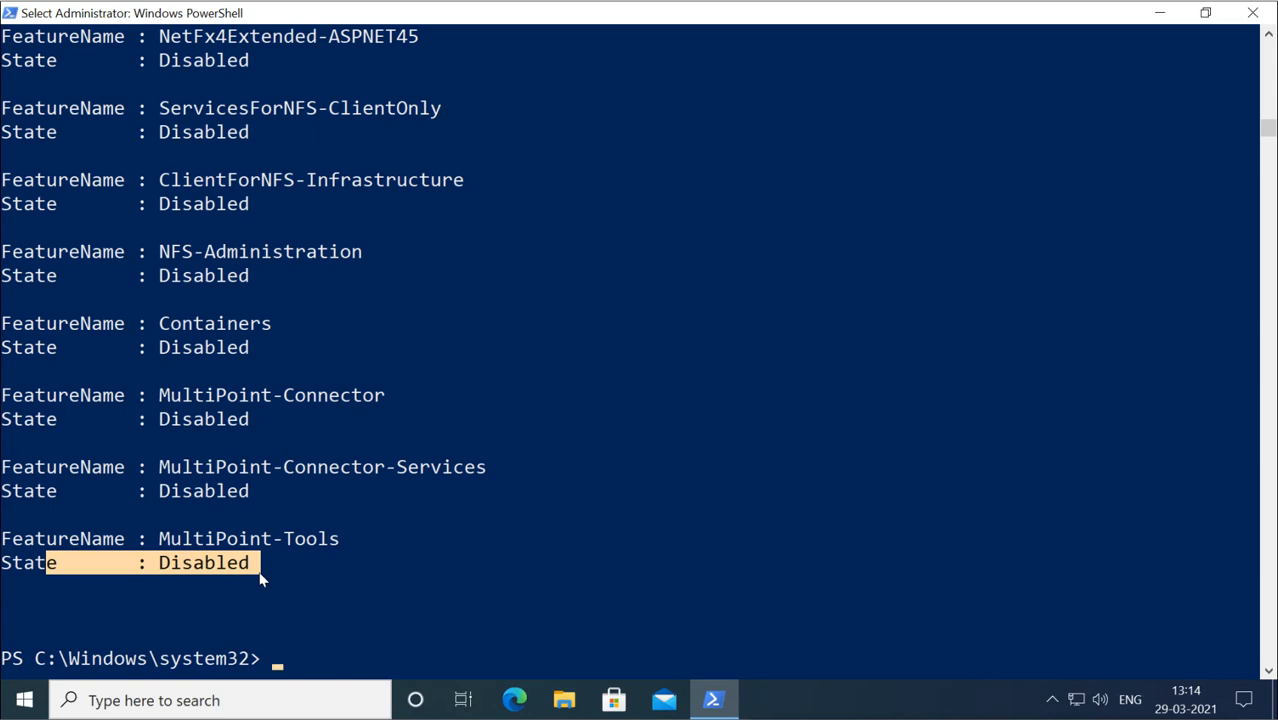
pyautogui.scroll(8, 445, 489)
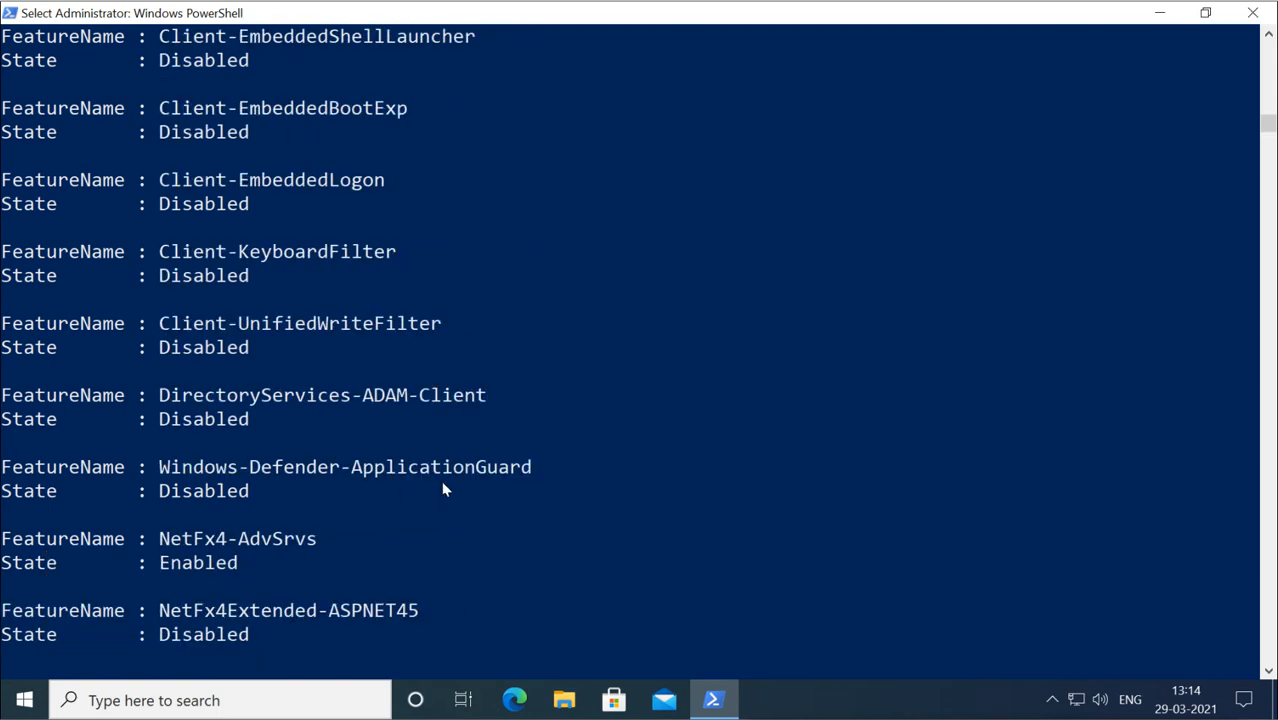
pyautogui.scroll(4, 445, 489)
pyautogui.scroll(2, 445, 489)
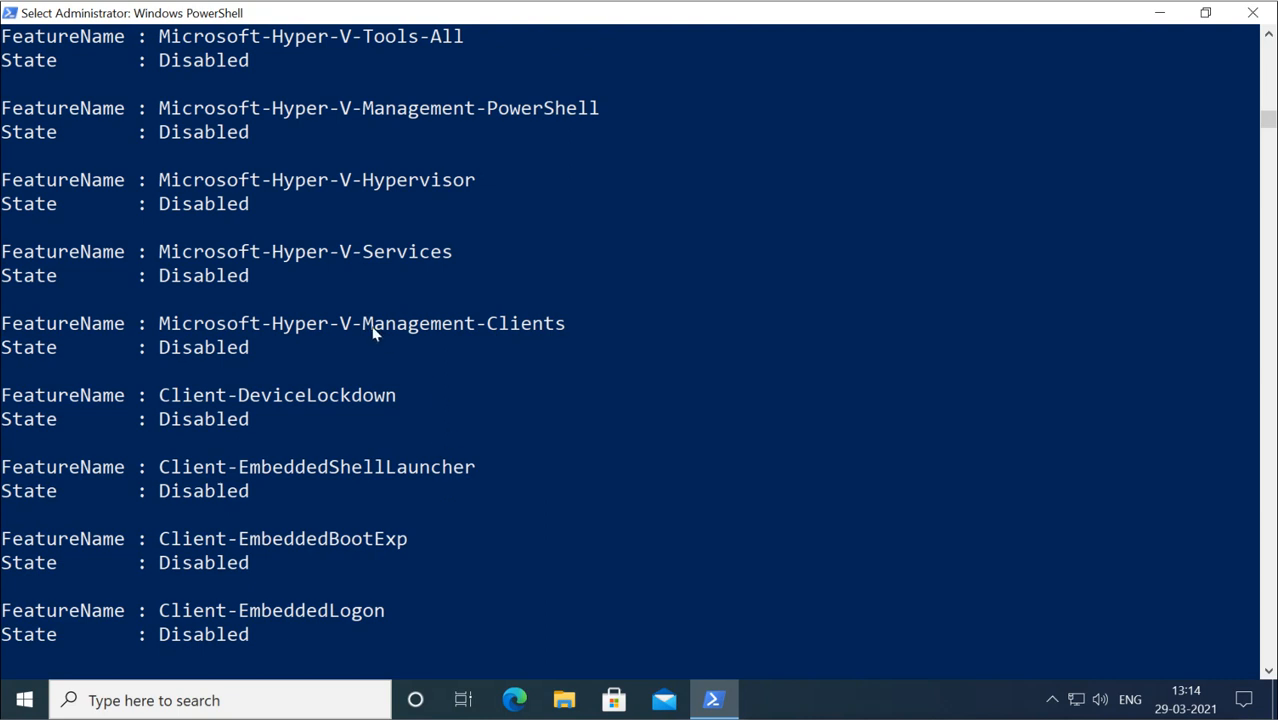
pyautogui.scroll(1, 372, 333)
pyautogui.scroll(2, 372, 333)
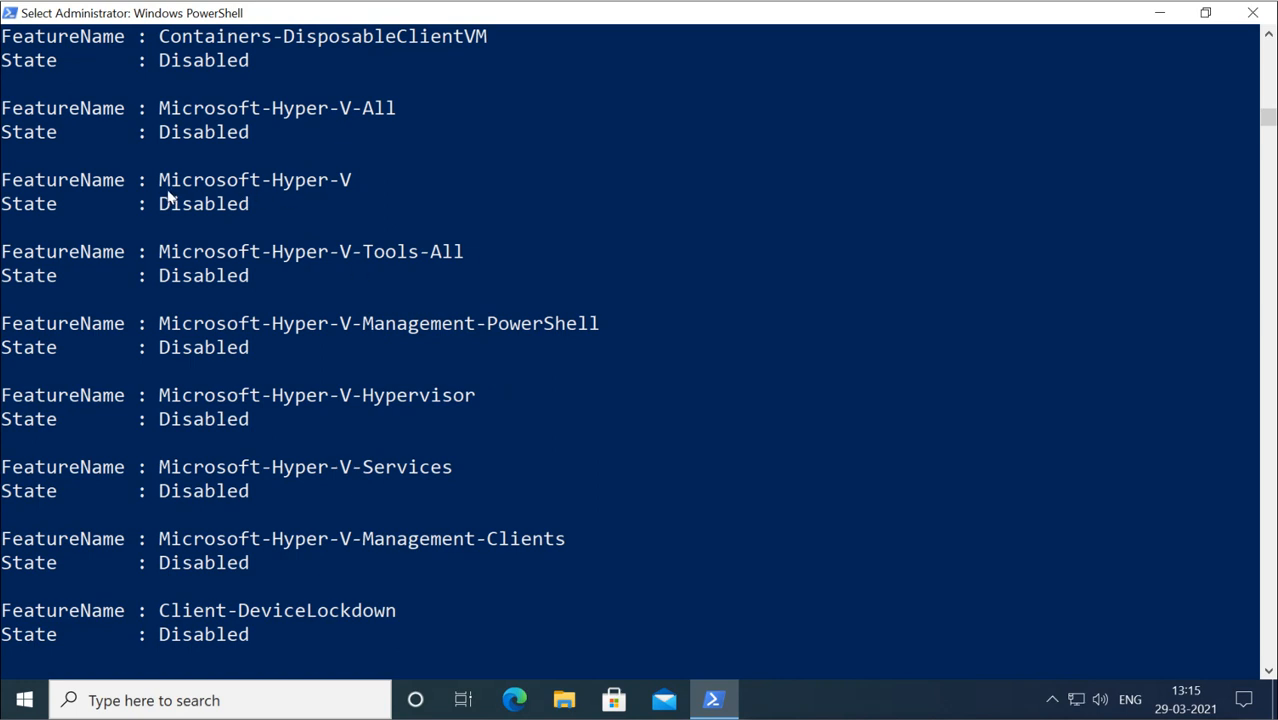
# Examine the names and states of Microsoft-Hyper-V and Microsoft-Hyper-V-All, then the features listed after them
pyautogui.moveTo(161, 182); pyautogui.dragTo(357, 186)
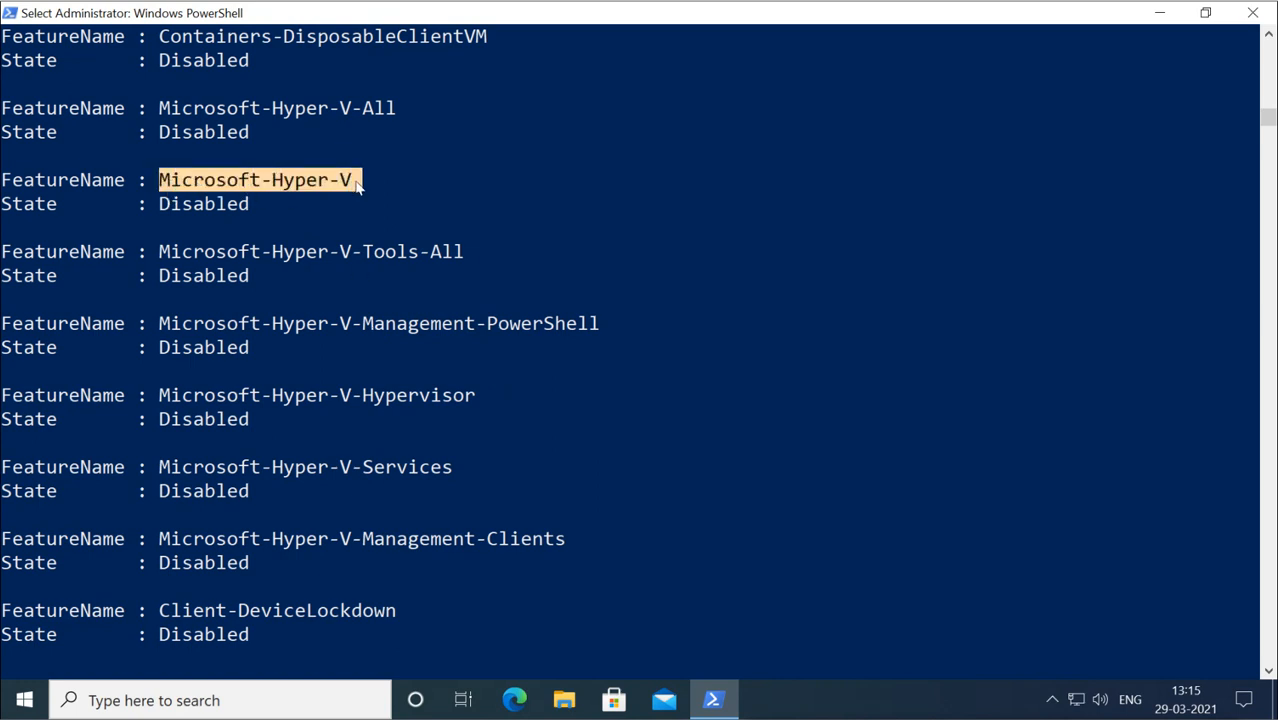
pyautogui.moveTo(177, 208); pyautogui.dragTo(233, 207)
pyautogui.moveTo(163, 108); pyautogui.dragTo(399, 107)
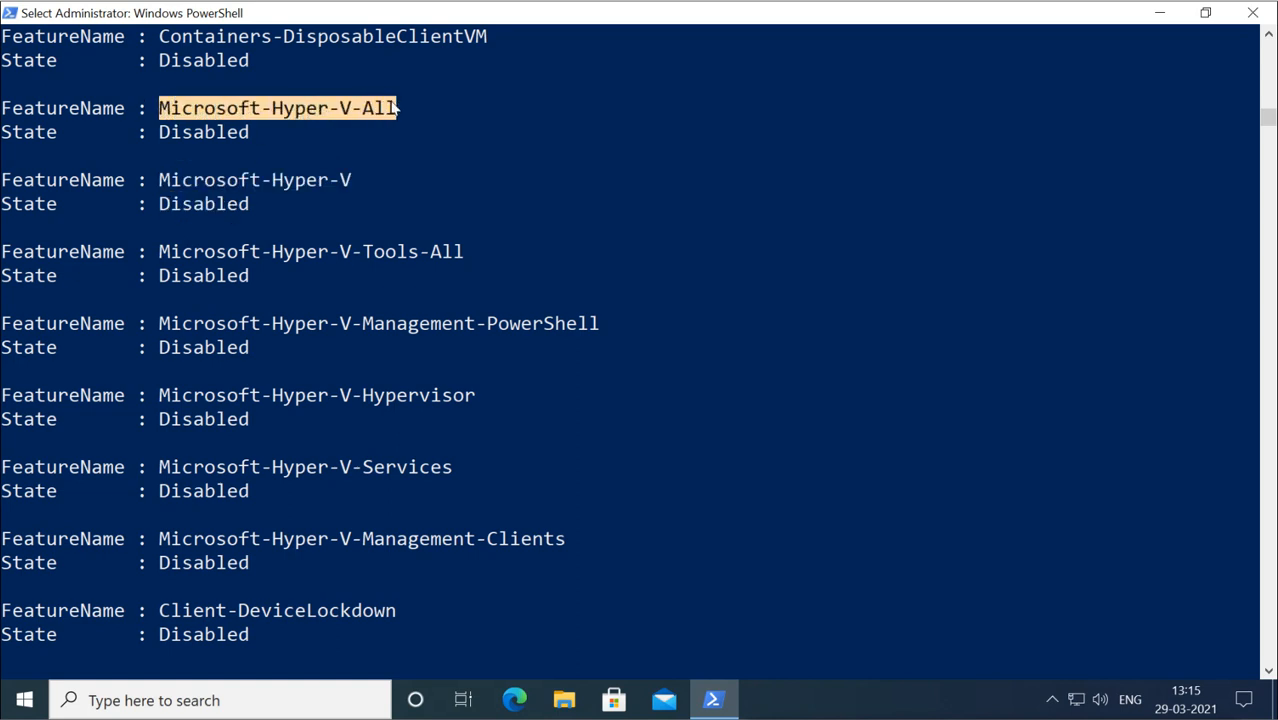
pyautogui.doubleClick(226, 132)
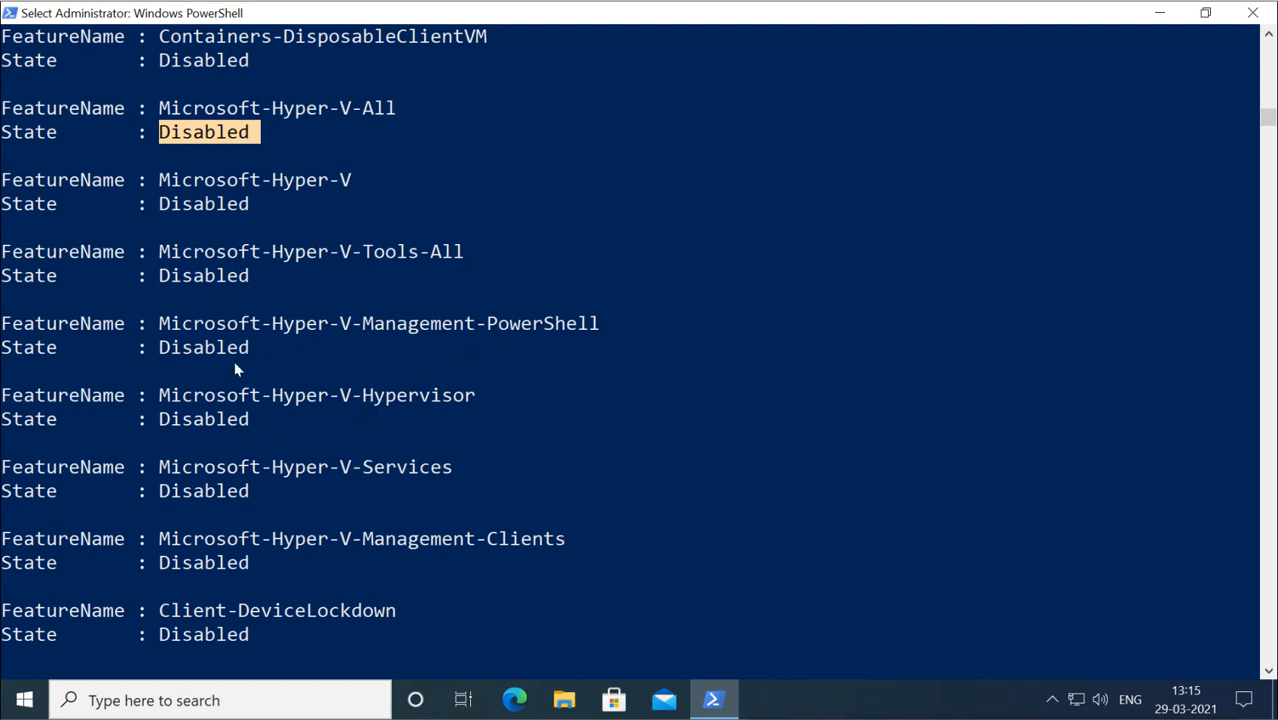
pyautogui.moveTo(162, 108); pyautogui.dragTo(396, 115)
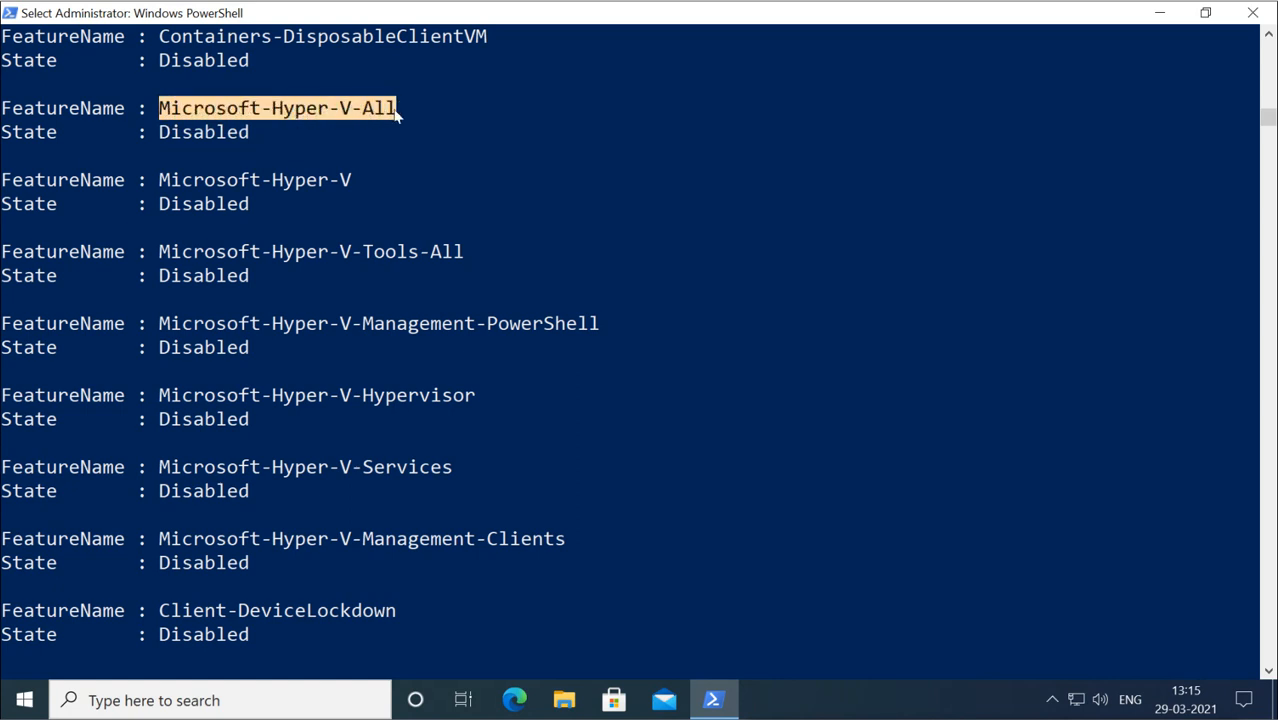
pyautogui.scroll(-1, 396, 214)
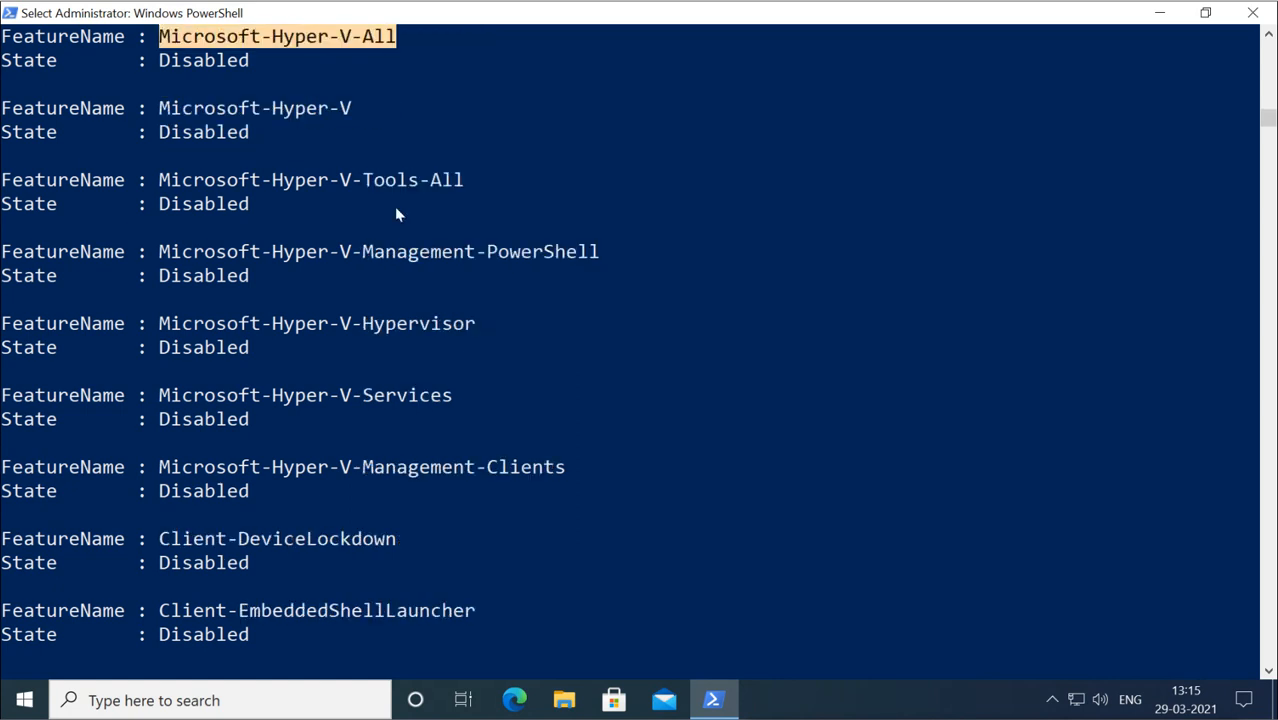
pyautogui.scroll(-3, 365, 418)
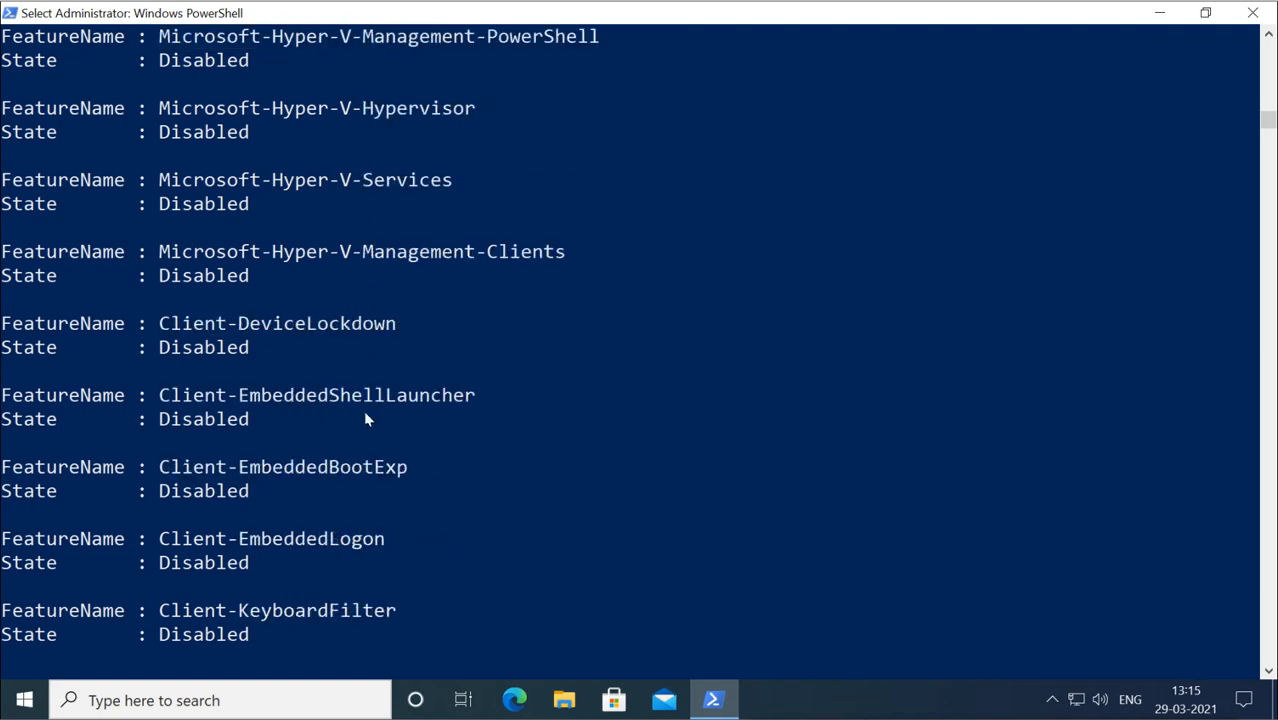
pyautogui.scroll(-1, 365, 418)
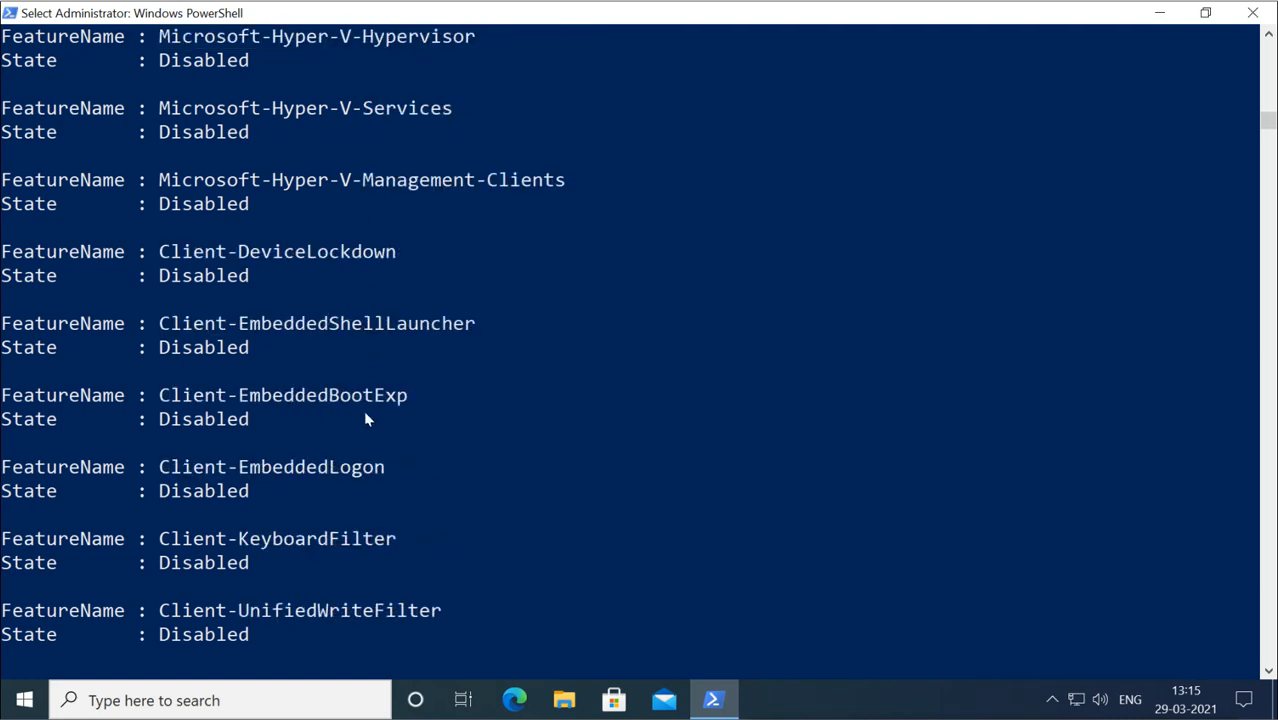
# Enter Enable-WindowsOptionalFeature -Online -FeatureName at the prompt without running it
pyautogui.scroll(-20, 365, 418)
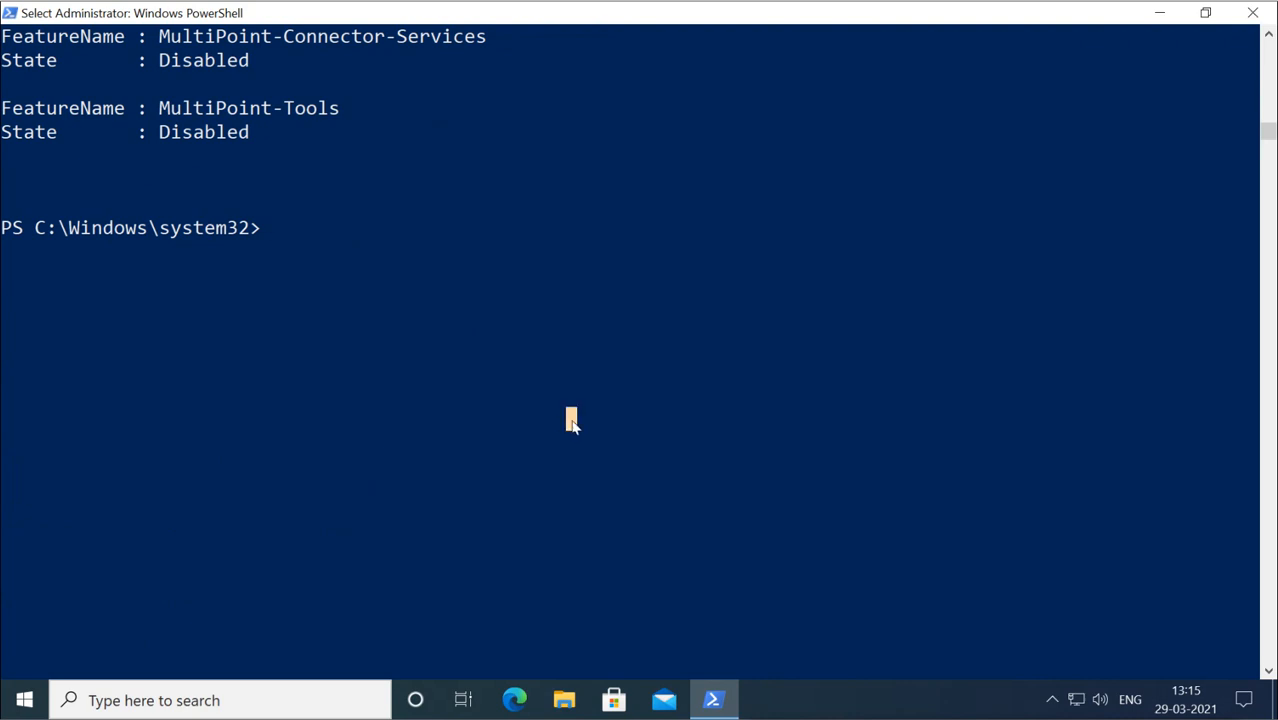
pyautogui.write('enba')
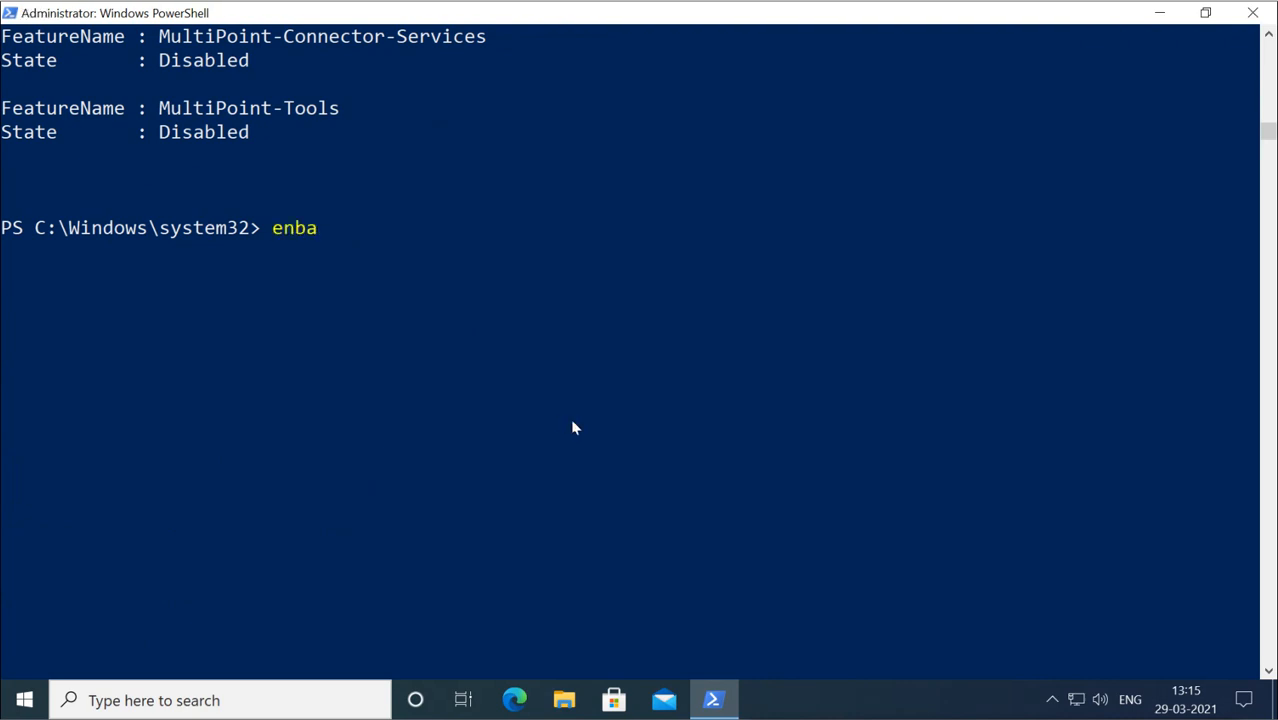
pyautogui.press('BackSpace')
pyautogui.press('BackSpace')
pyautogui.press('Tab')
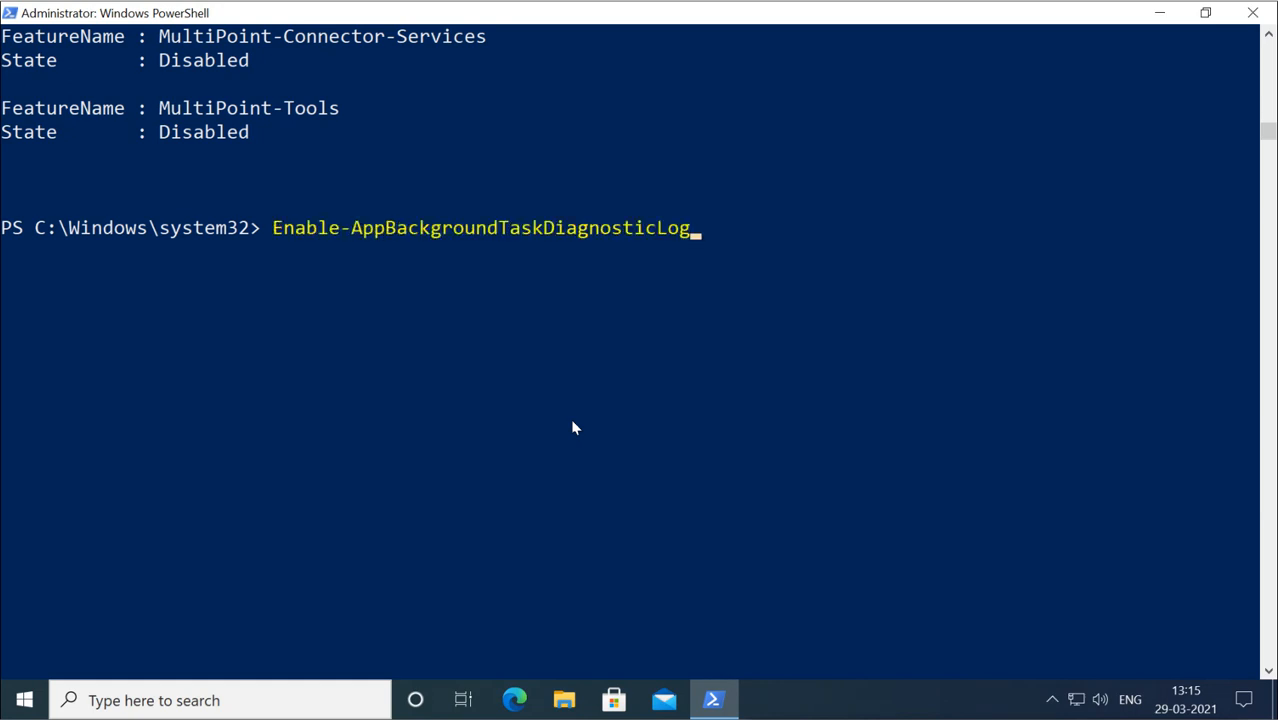
pyautogui.press('BackSpace')
pyautogui.press('BackSpace')
pyautogui.press('BackSpace')
pyautogui.press('BackSpace')
pyautogui.press('BackSpace')
pyautogui.press('BackSpace')
pyautogui.press('BackSpace')
pyautogui.press('BackSpace')
pyautogui.press('BackSpace')
pyautogui.press('BackSpace')
pyautogui.press('BackSpace')
pyautogui.press('BackSpace')
pyautogui.press('BackSpace')
pyautogui.press('BackSpace')
pyautogui.press('BackSpace')
pyautogui.press('BackSpace')
pyautogui.press('BackSpace')
pyautogui.press('BackSpace')
pyautogui.press('BackSpace')
pyautogui.press('BackSpace')
pyautogui.press('BackSpace')
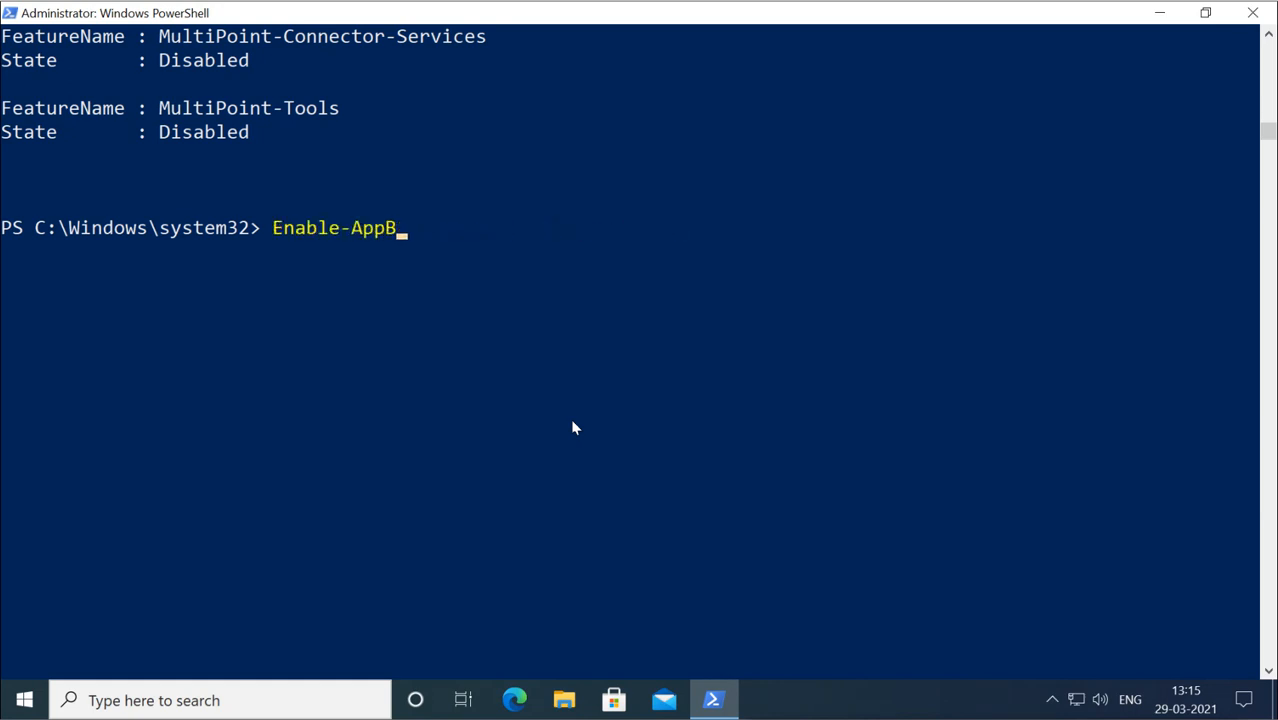
pyautogui.press('BackSpace')
pyautogui.press('BackSpace')
pyautogui.write('windowo')
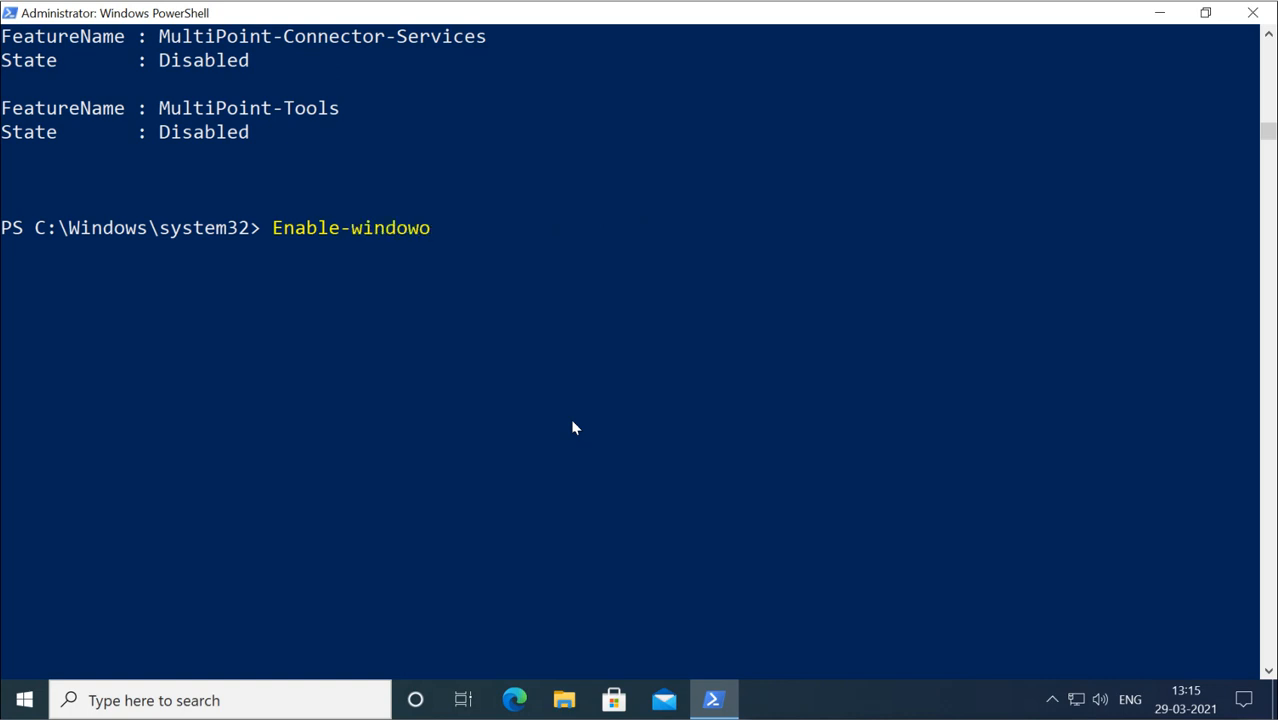
pyautogui.press('BackSpace')
pyautogui.press('Tab')
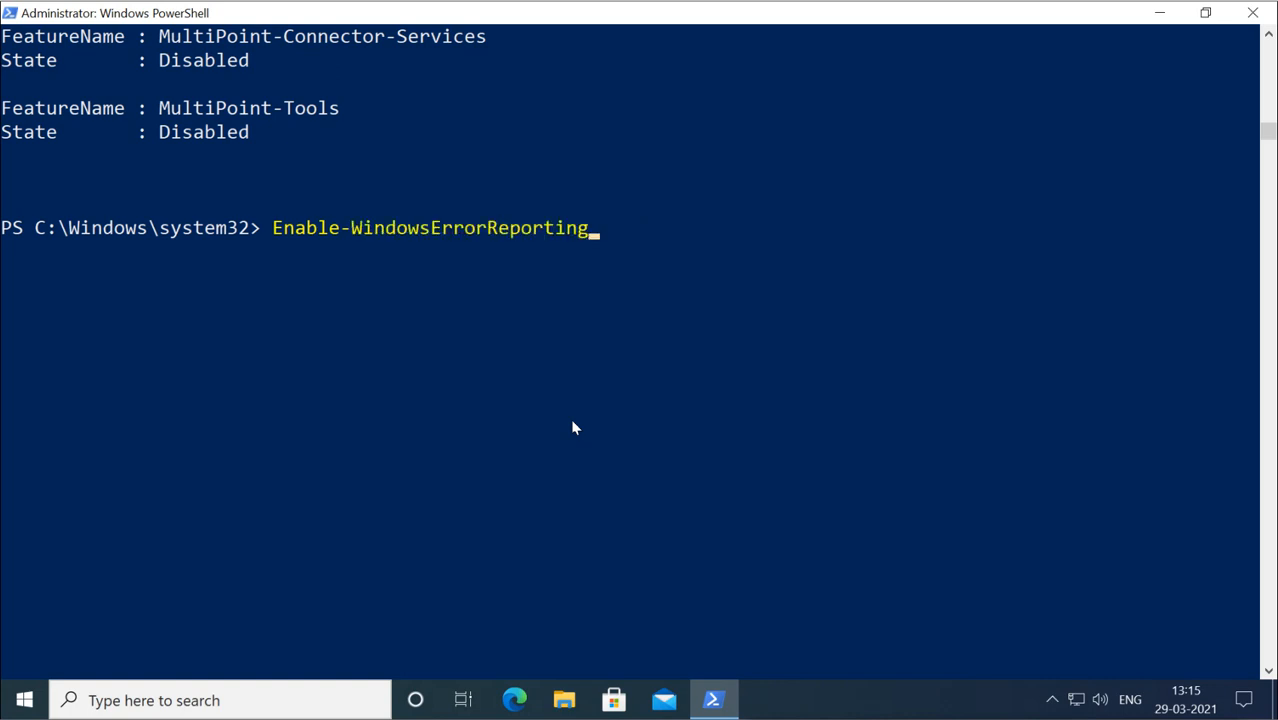
pyautogui.press('BackSpace')
pyautogui.press('BackSpace')
pyautogui.press('BackSpace')
pyautogui.press('BackSpace')
pyautogui.press('BackSpace')
pyautogui.press('BackSpace')
pyautogui.press('BackSpace')
pyautogui.press('BackSpace')
pyautogui.press('BackSpace')
pyautogui.press('BackSpace')
pyautogui.press('BackSpace')
pyautogui.press('BackSpace')
pyautogui.press('BackSpace')
pyautogui.press('BackSpace')
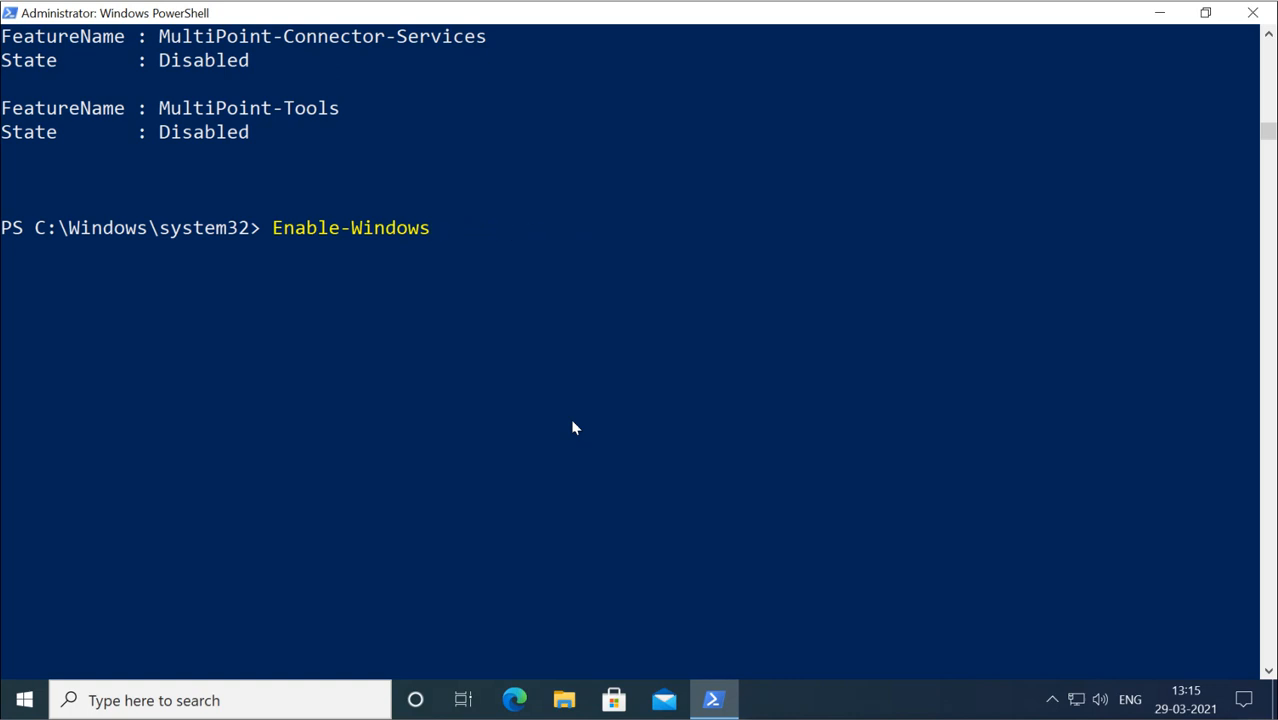
pyautogui.write('op')
pyautogui.press('Tab')
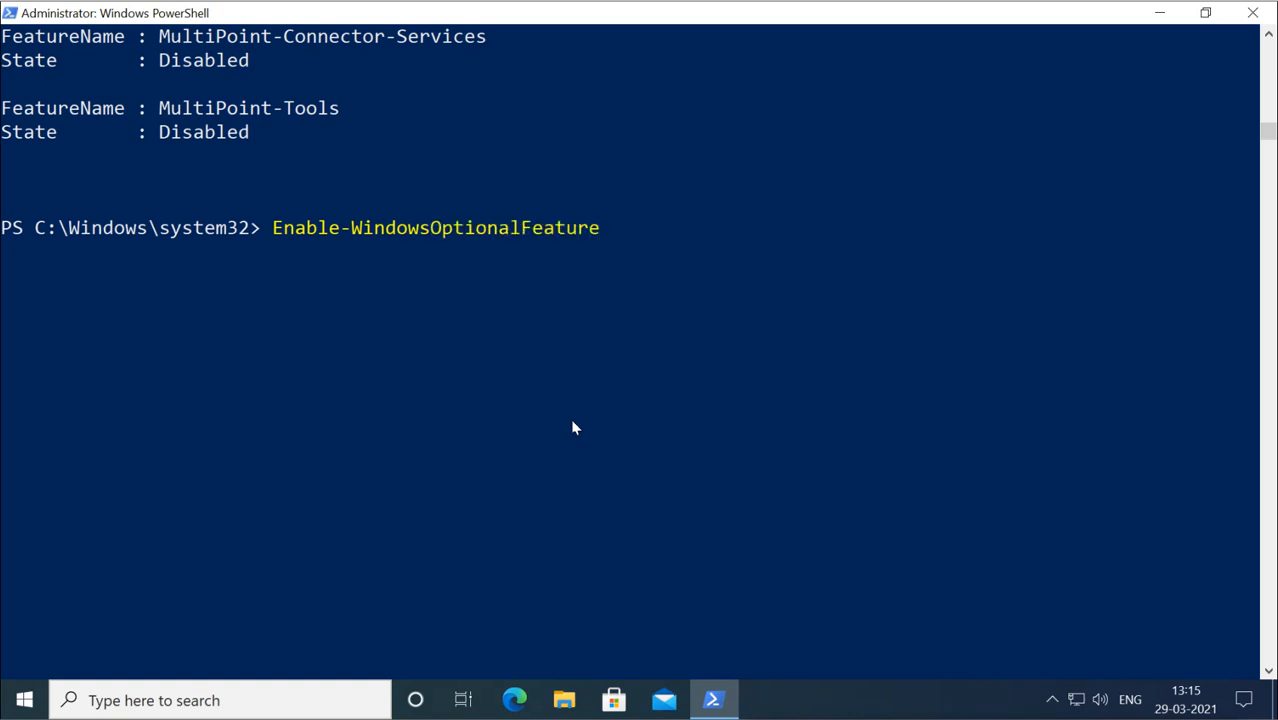
pyautogui.write('-Online -fea')
pyautogui.press('Tab')
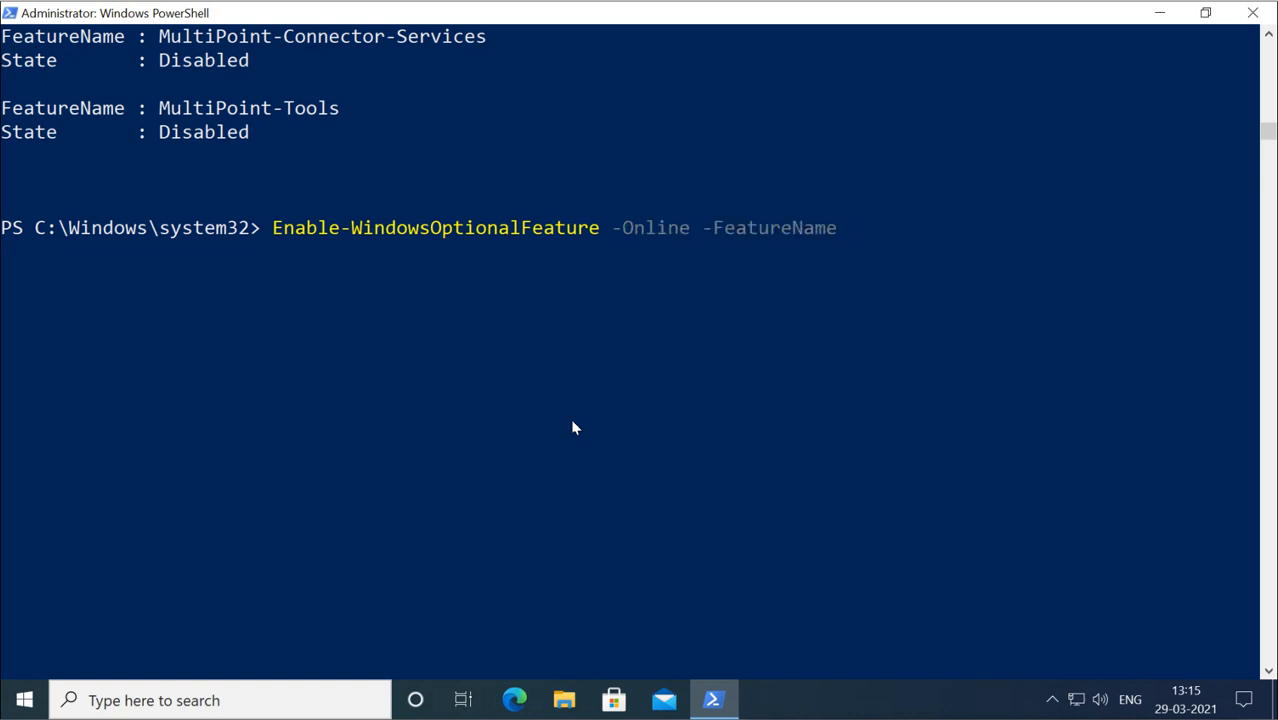
pyautogui.write('microsoft\\')
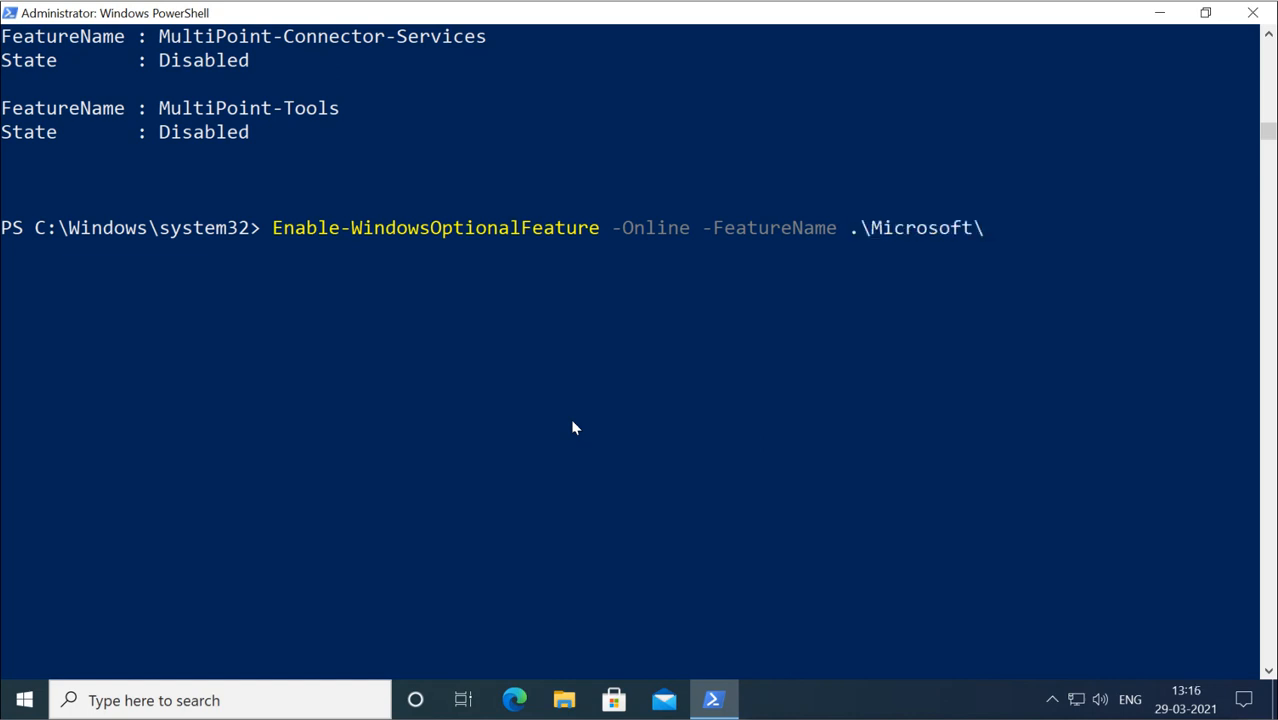
pyautogui.press('BackSpace')
pyautogui.press('BackSpace')
pyautogui.press('BackSpace')
pyautogui.press('BackSpace')
pyautogui.press('BackSpace')
pyautogui.press('BackSpace')
pyautogui.press('BackSpace')
pyautogui.press('BackSpace')
pyautogui.press('BackSpace')
pyautogui.press('BackSpace')
pyautogui.press('BackSpace')
pyautogui.press('BackSpace')
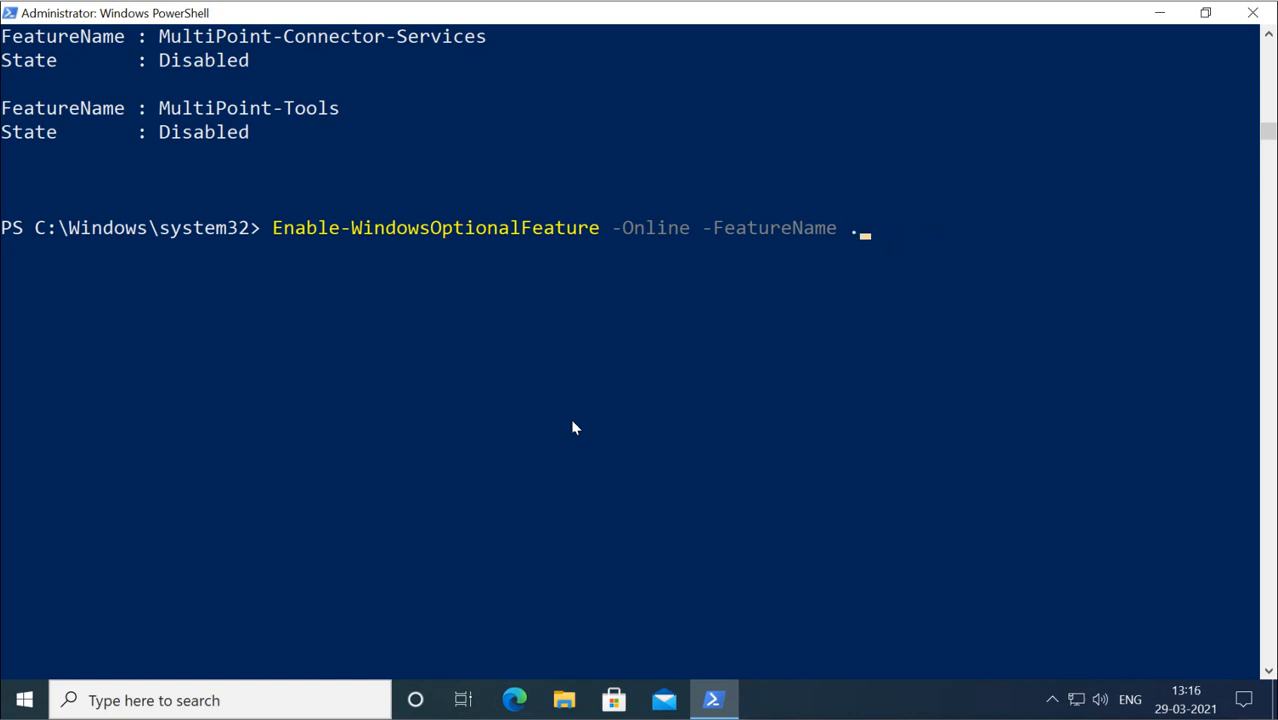
# Copy the feature name Microsoft-Hyper-V-All from the earlier list of optional features
pyautogui.scroll(12, 572, 427)
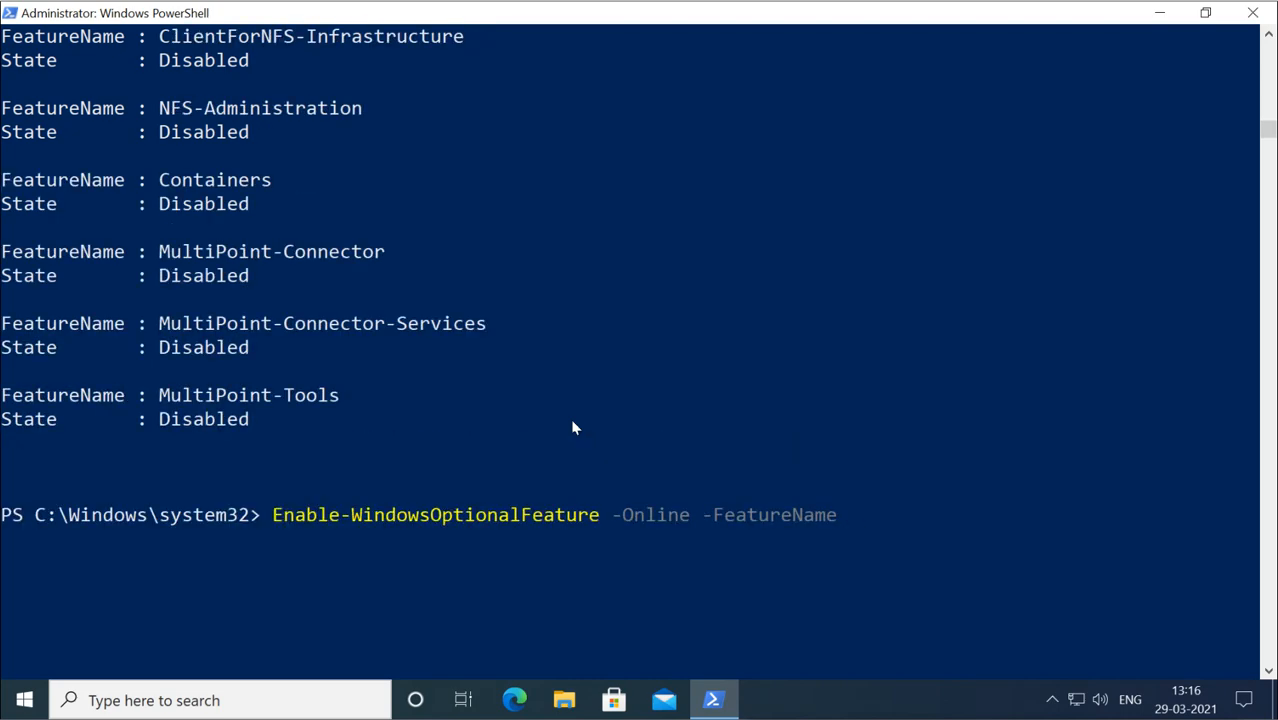
pyautogui.scroll(7, 572, 427)
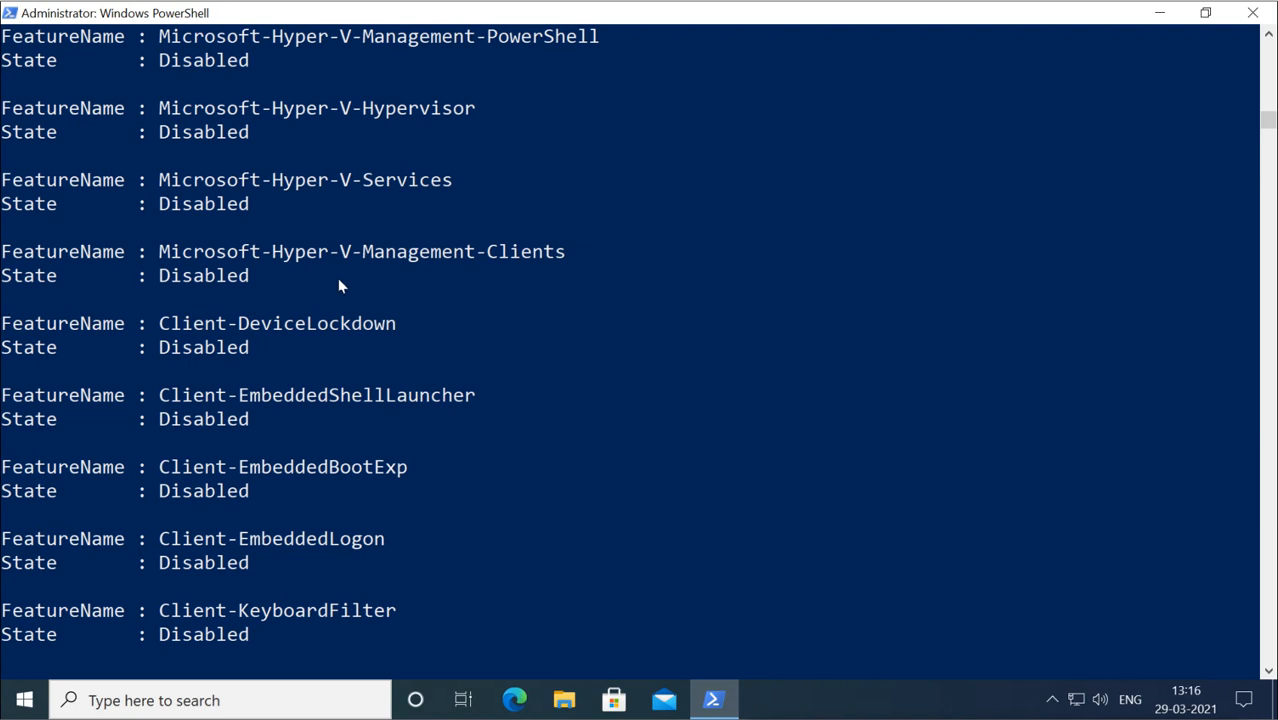
pyautogui.scroll(5, 340, 279)
pyautogui.moveTo(163, 180); pyautogui.dragTo(400, 183)
pyautogui.press('cmd+c')
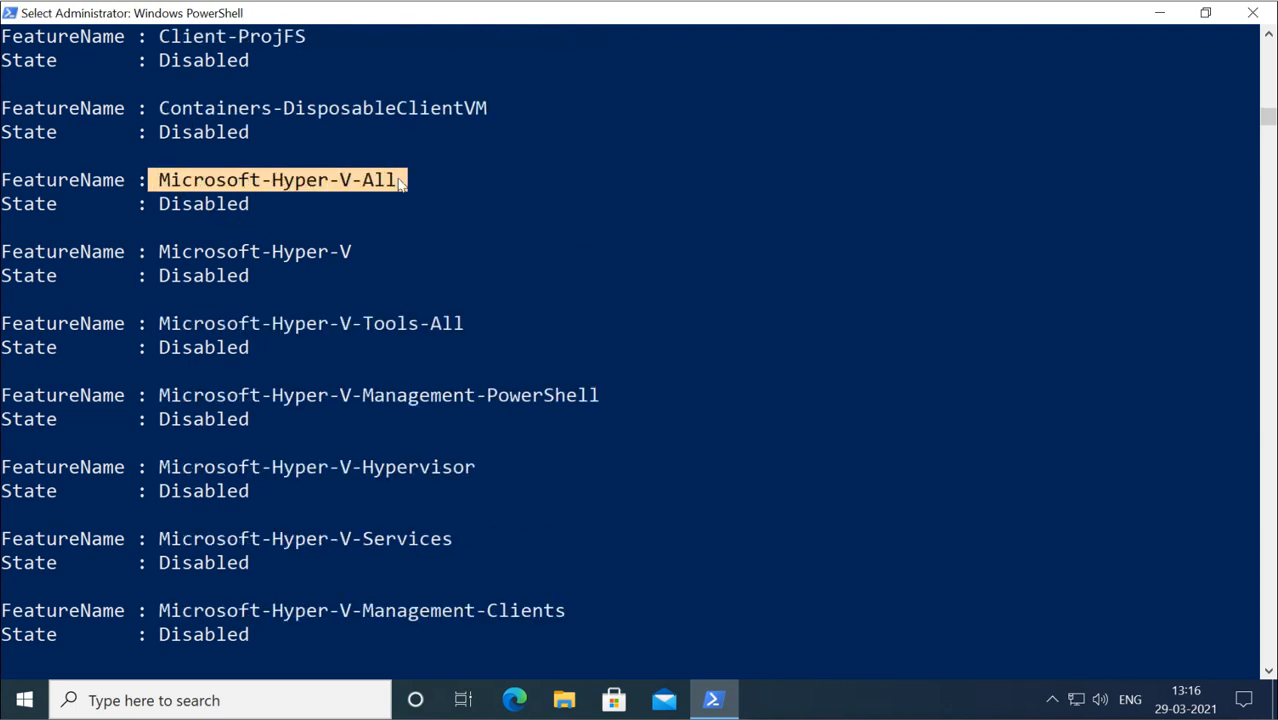
pyautogui.rightClick(400, 184)
# Run Enable-WindowsOptionalFeature -Online -FeatureName with the pasted name Microsoft-Hyper-V-All and agree to restart the computer
pyautogui.scroll(-20, 400, 185)
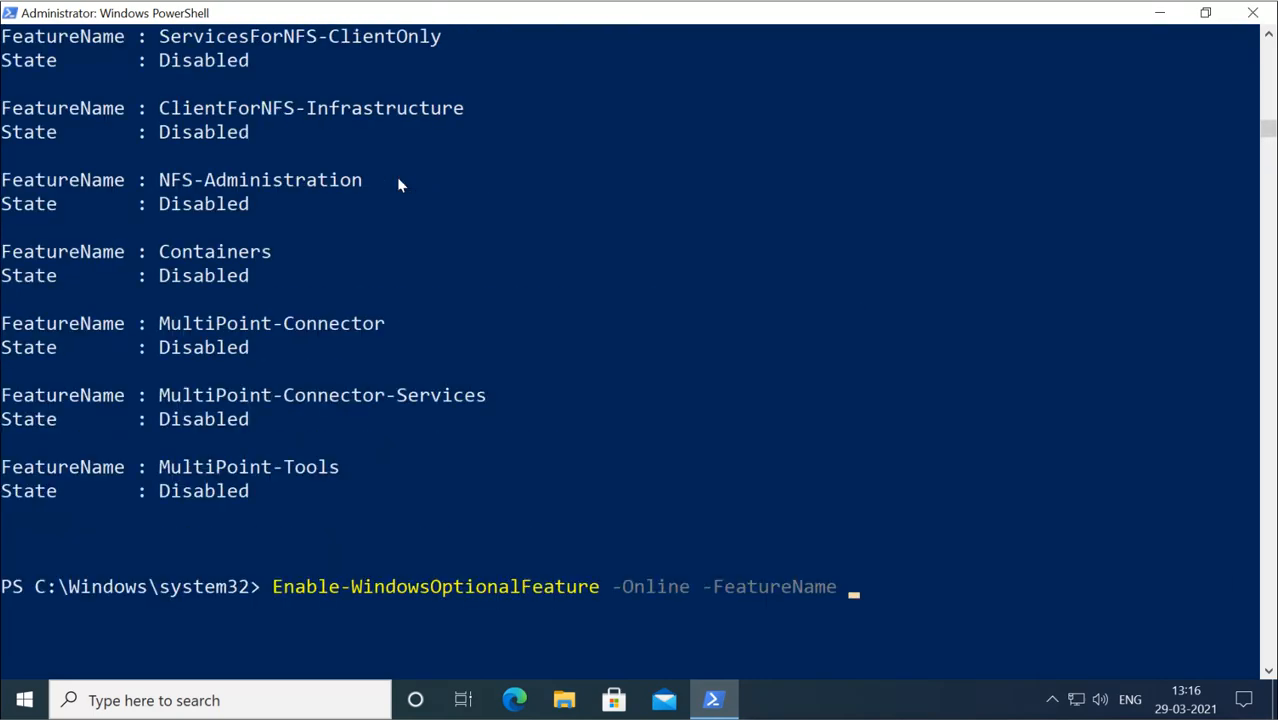
pyautogui.scroll(-3, 398, 184)
pyautogui.rightClick(897, 430)
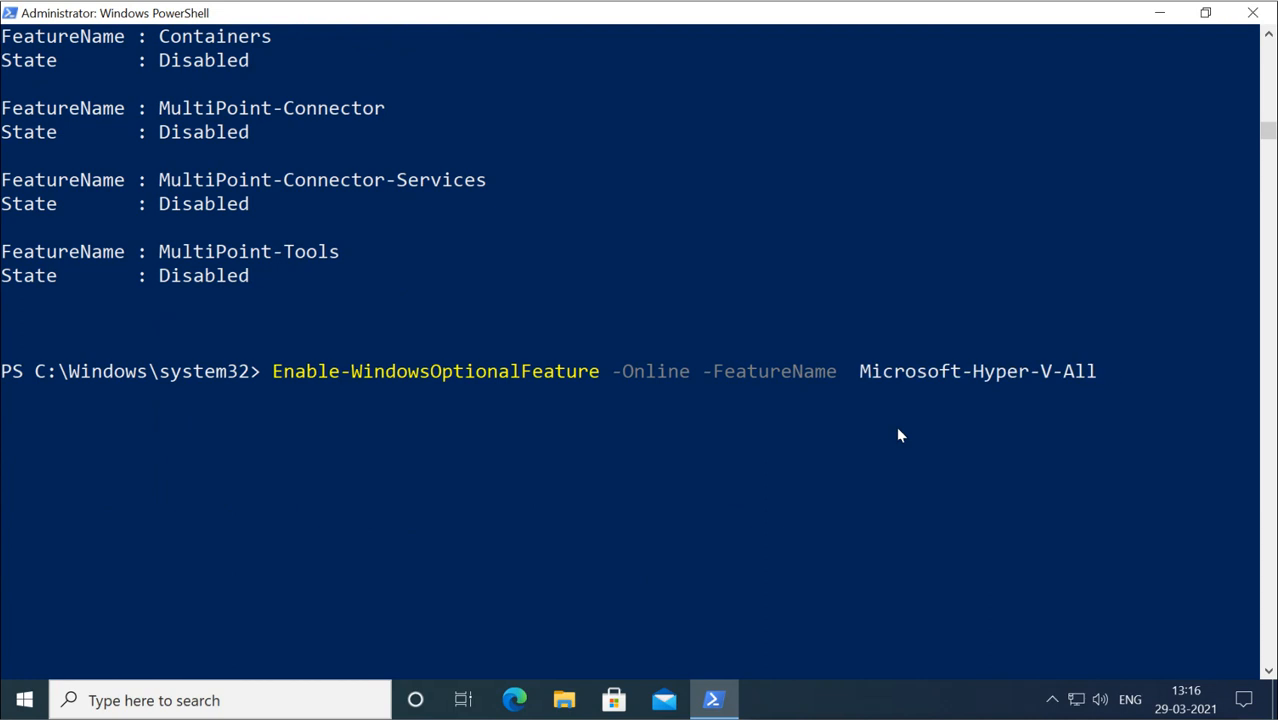
pyautogui.press('Return')
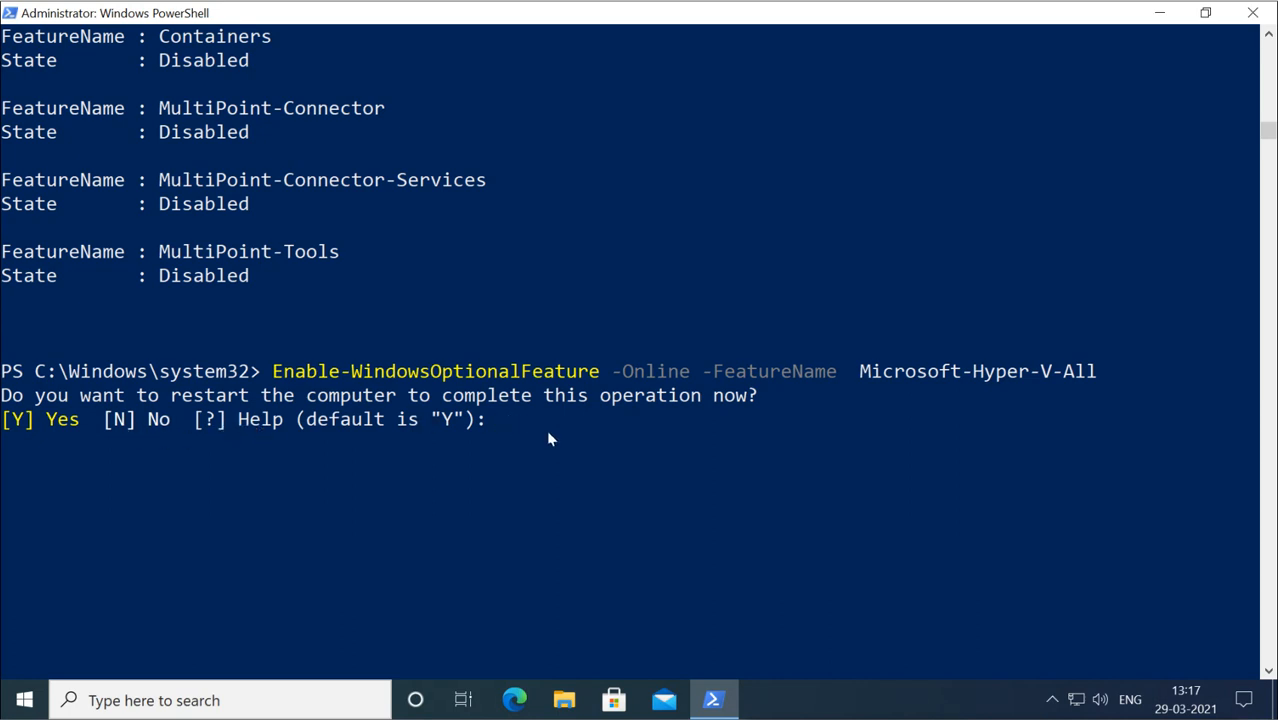
pyautogui.write('Y')
pyautogui.press('Return')
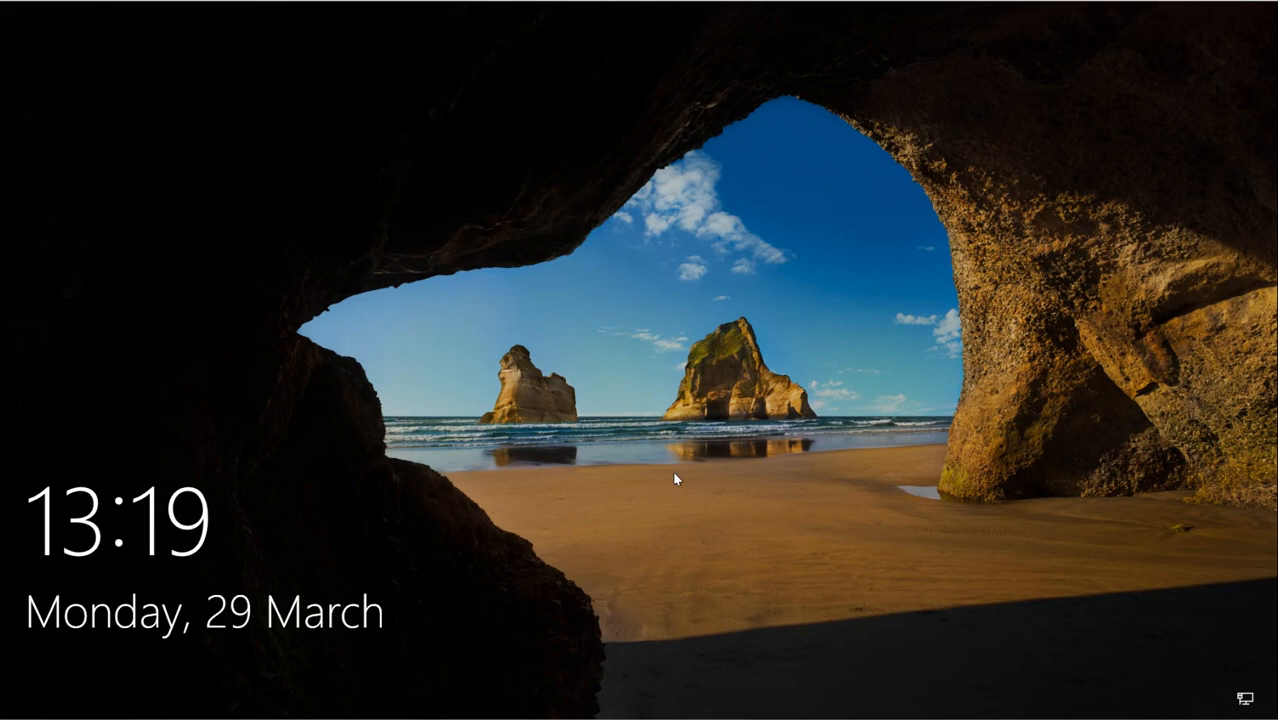
# Unlock the restarted computer and sign in with the account password
pyautogui.click(674, 479)
pyautogui.write('*')
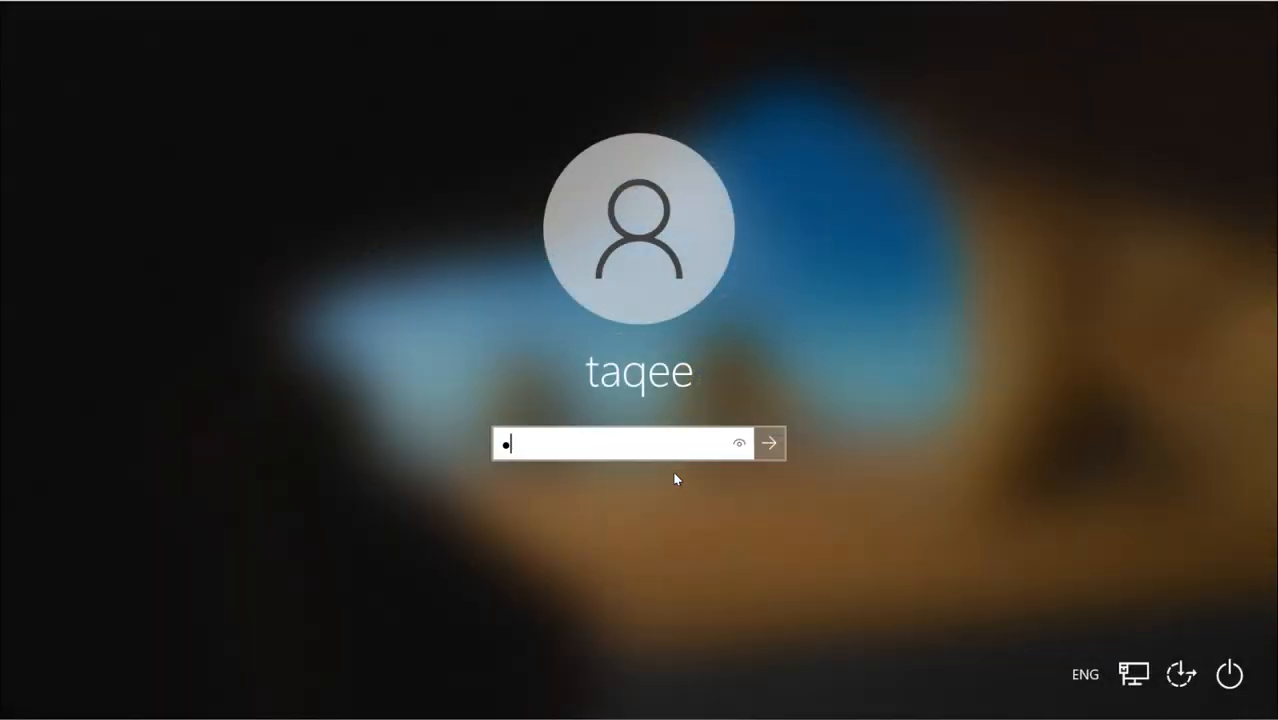
pyautogui.write('******')
pyautogui.press('Return')
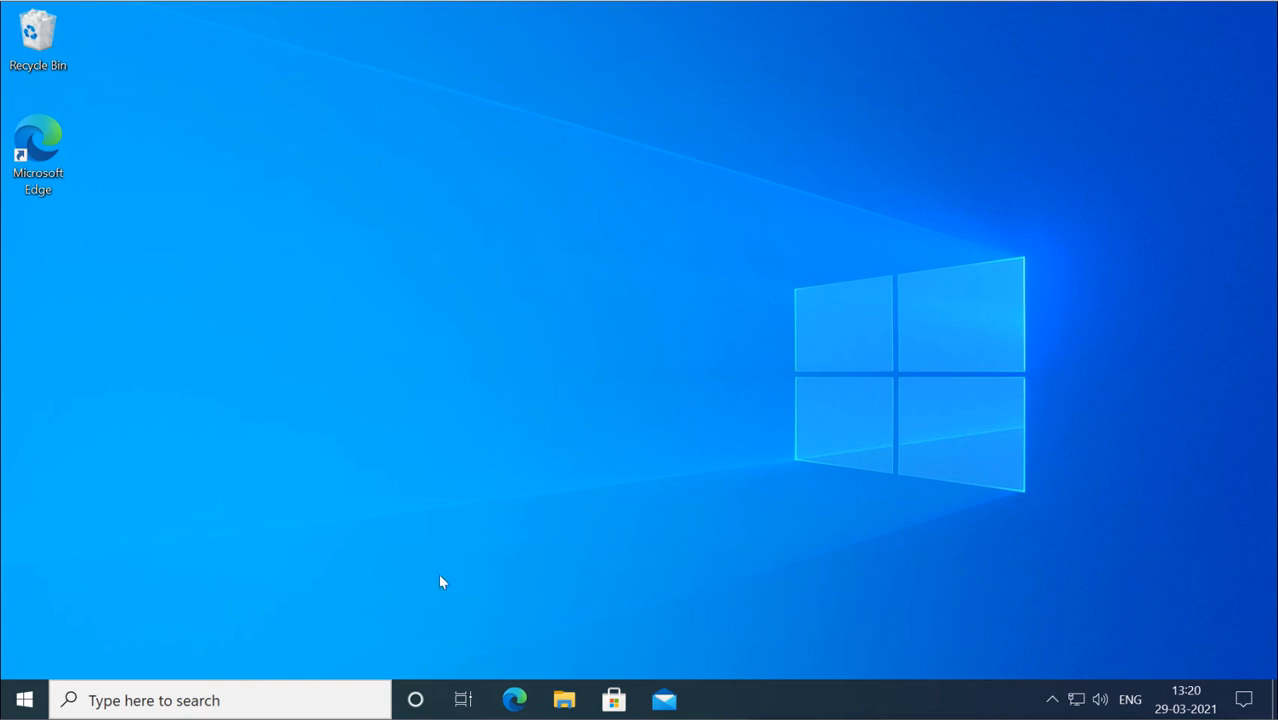
# Search Windows for hyper, check the Hyper-V Manager entry, and close the search
pyautogui.click(233, 705)
pyautogui.write('hy')
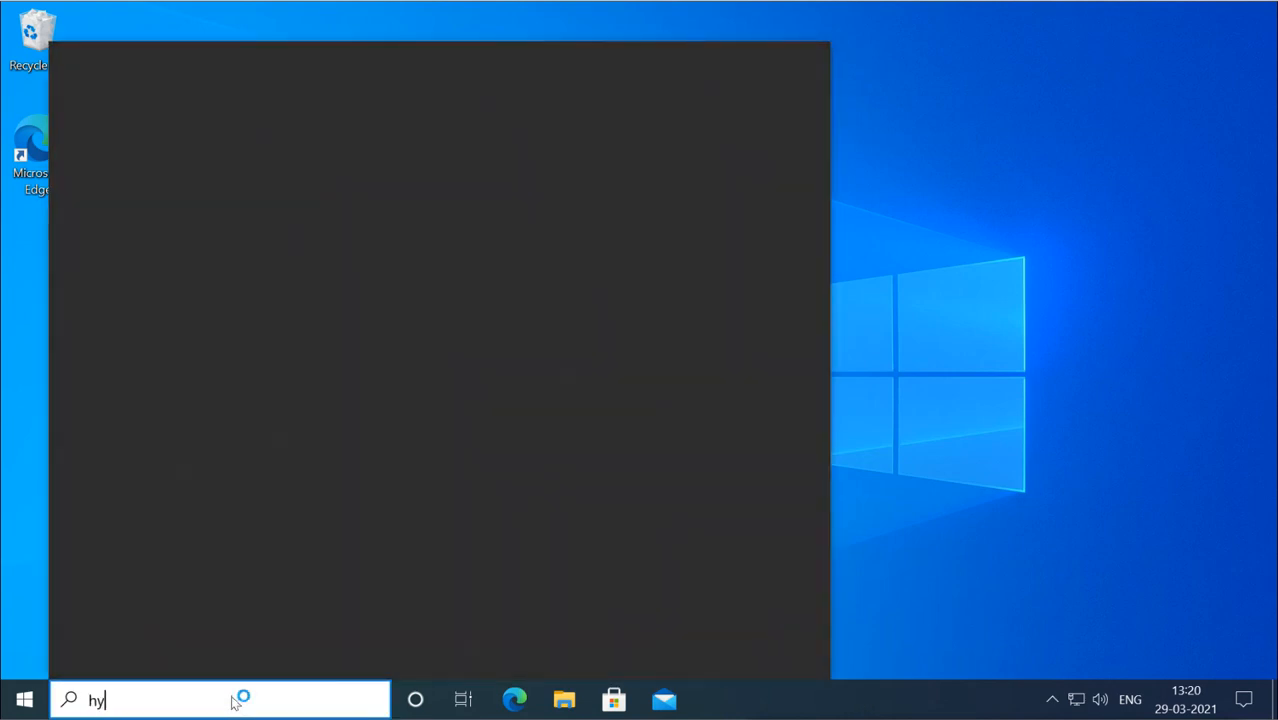
pyautogui.write('per')
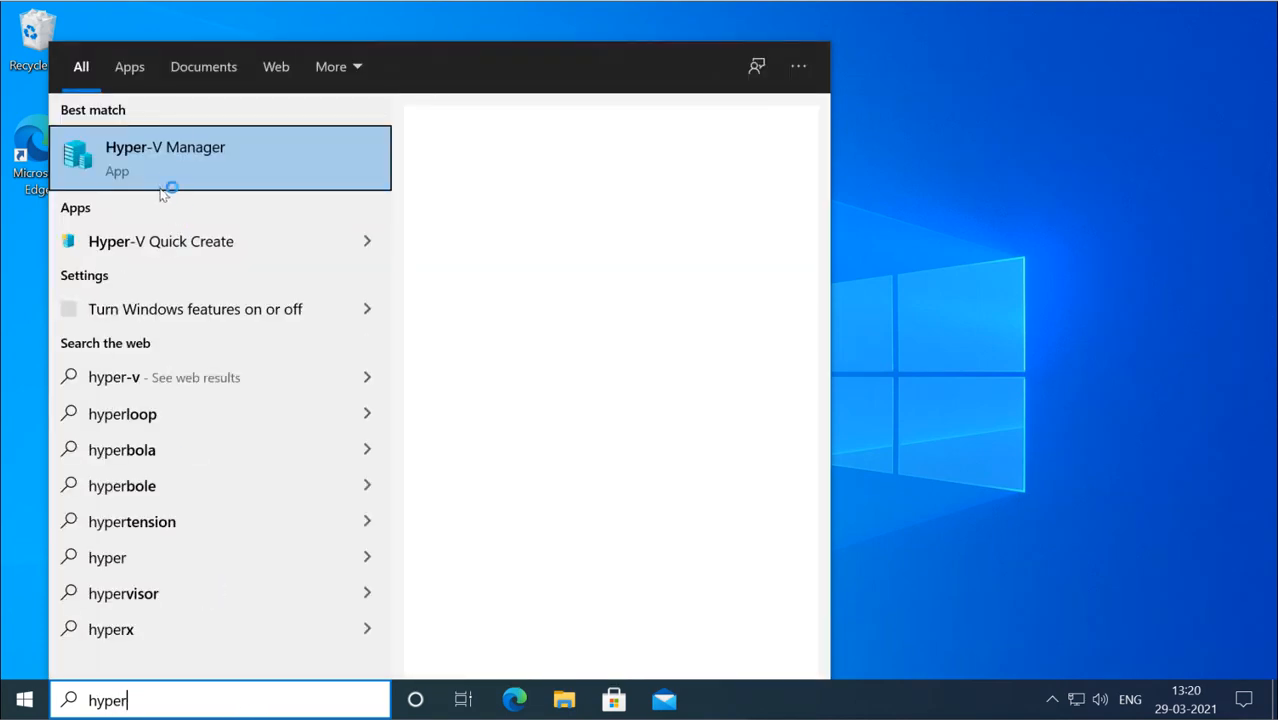
pyautogui.click(192, 164)
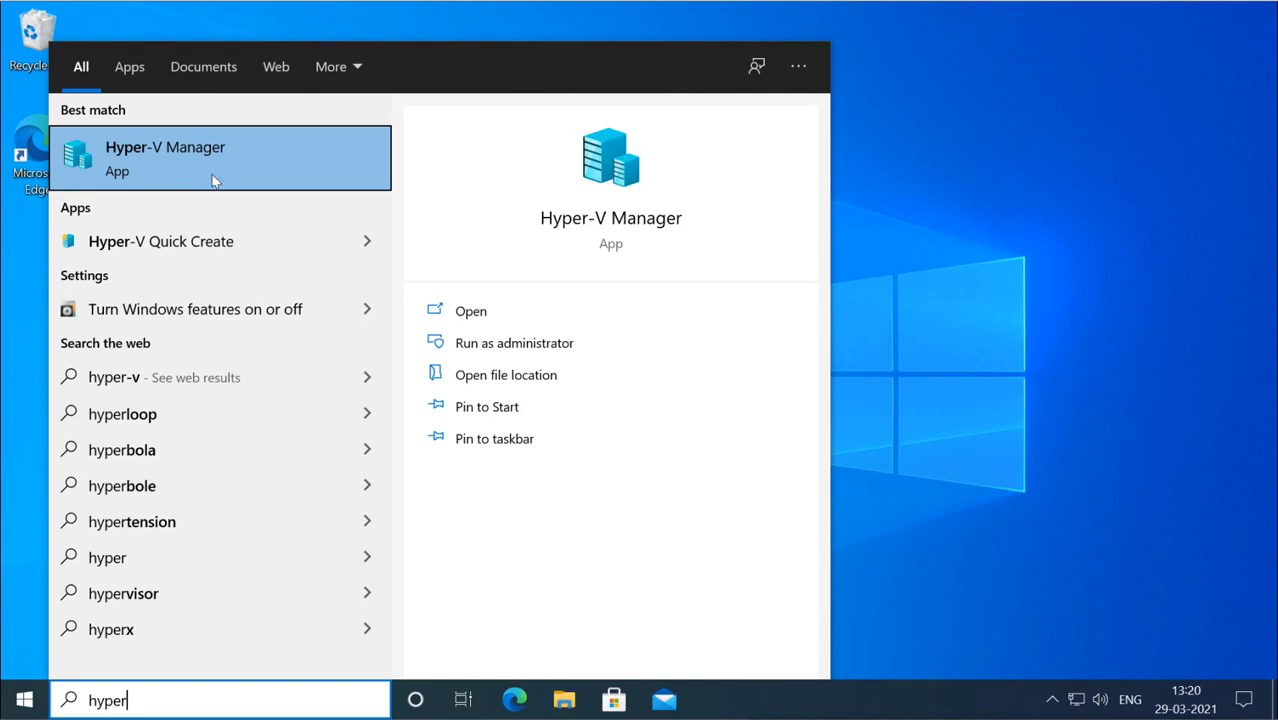
pyautogui.click(906, 398)
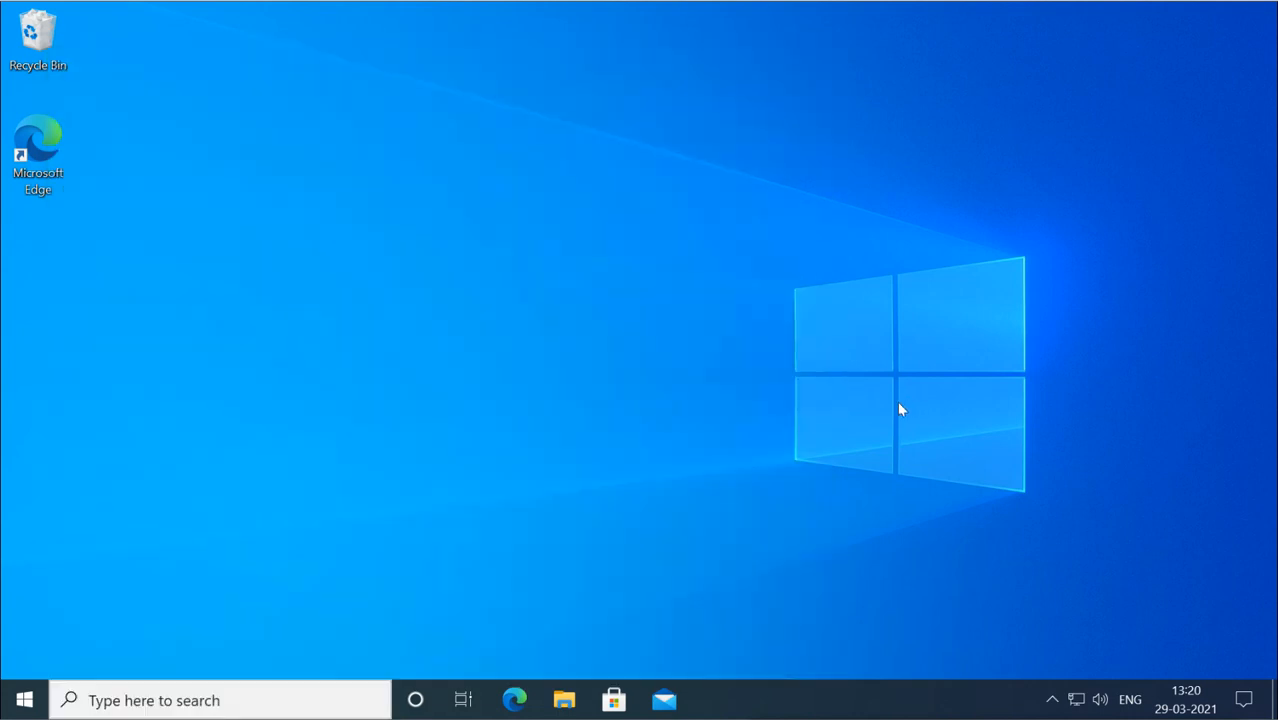
# Open Windows PowerShell as administrator, approve the elevation request, and maximize its window
pyautogui.rightClick(40, 710)
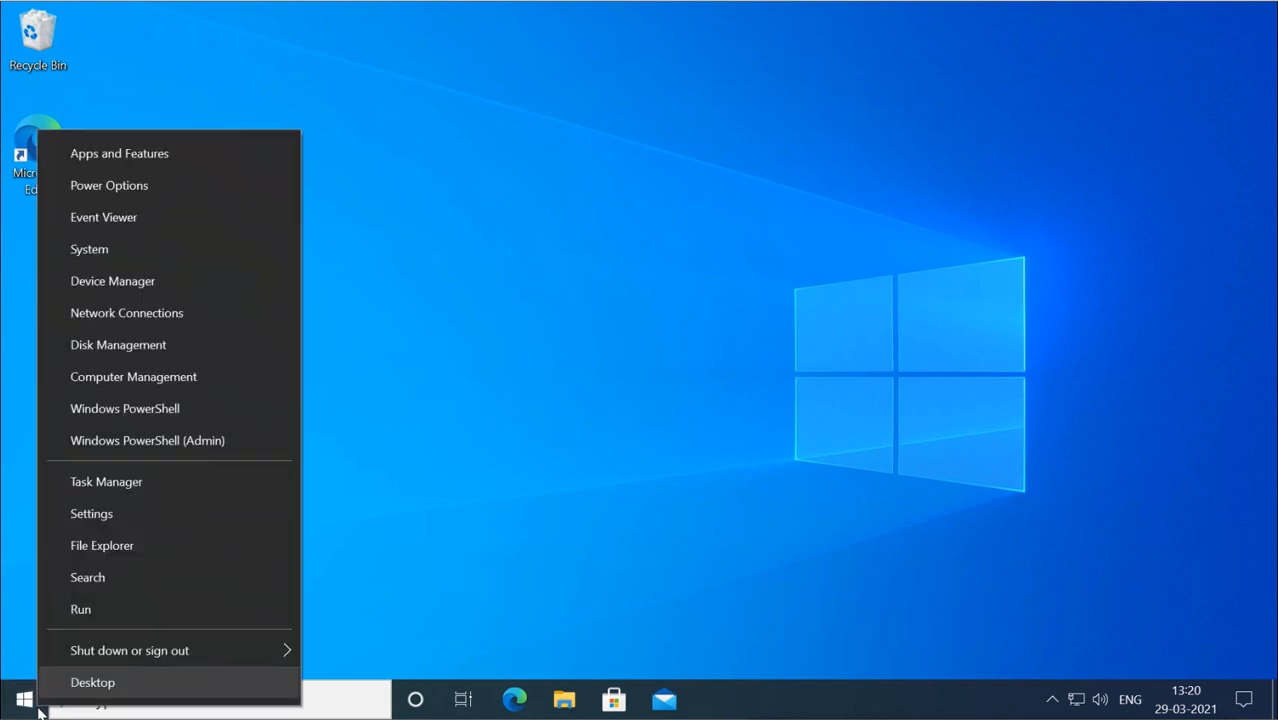
pyautogui.click(147, 441)
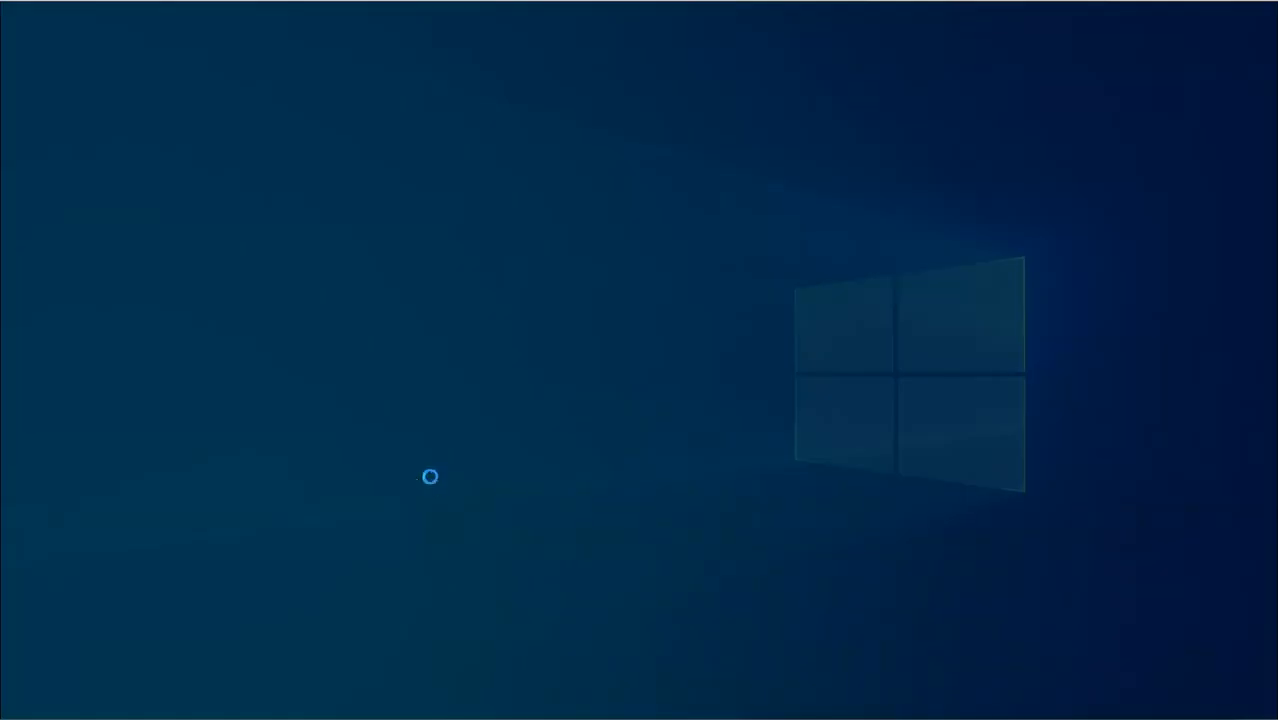
pyautogui.click(490, 485)
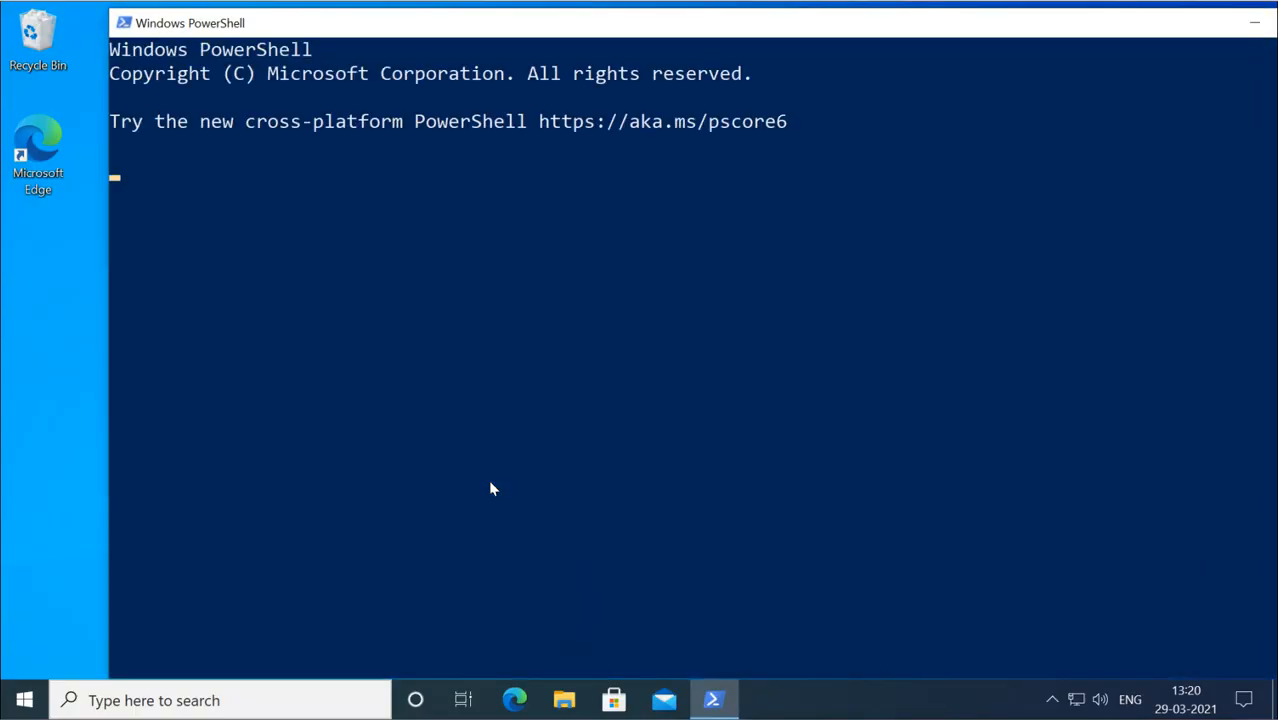
pyautogui.doubleClick(679, 37)
pyautogui.click(538, 205)
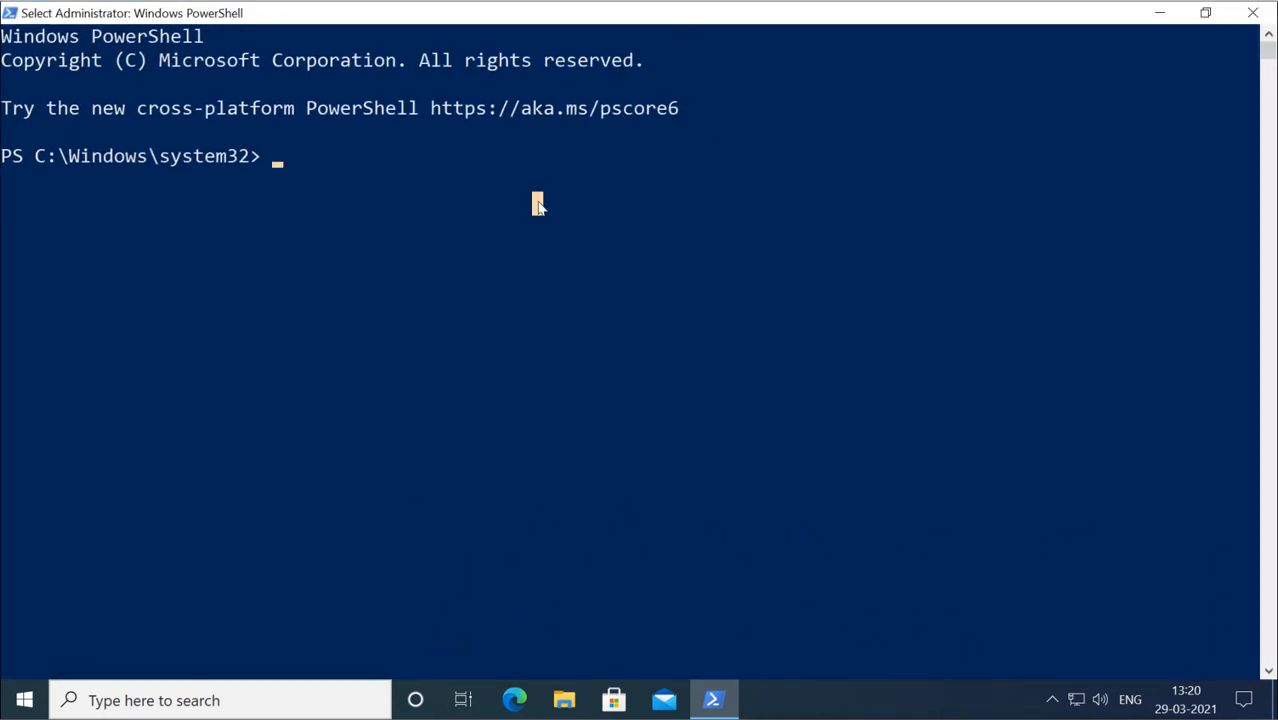
# Run Get-WindowsOptionalFeature -Online and examine the states of the Microsoft-Hyper-V features in its output
pyautogui.write('get')
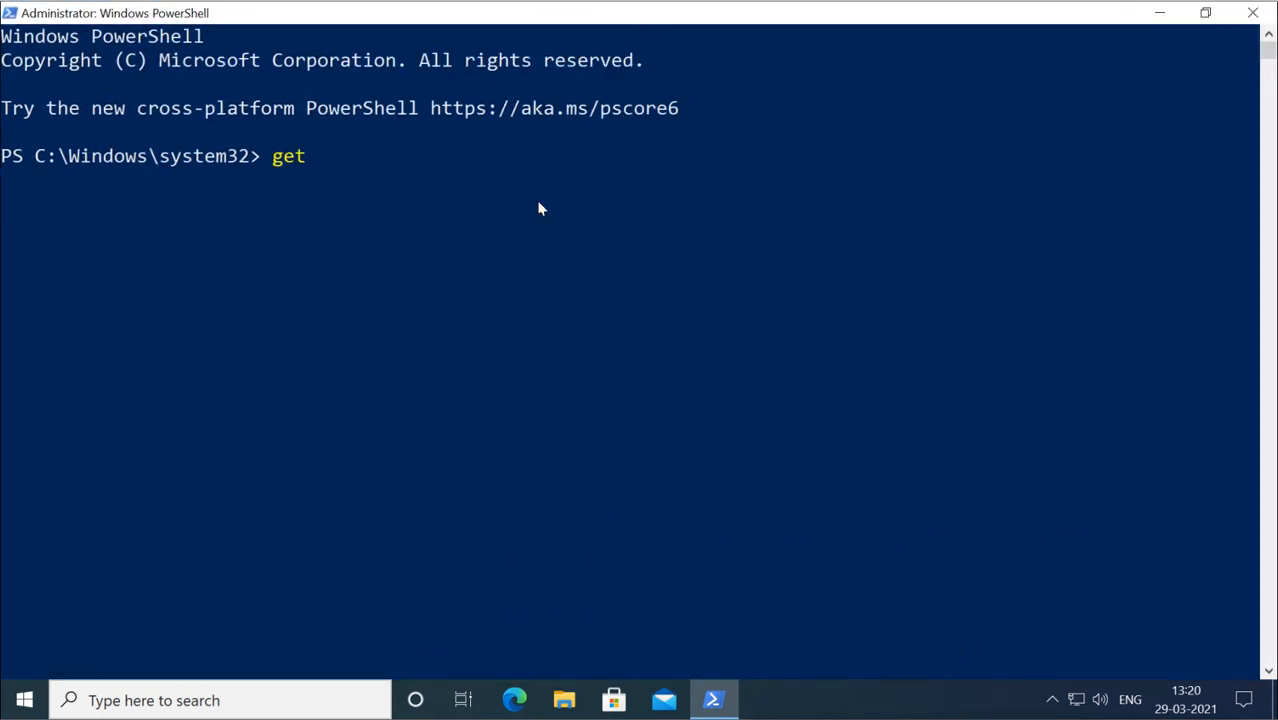
pyautogui.write('-windowsop')
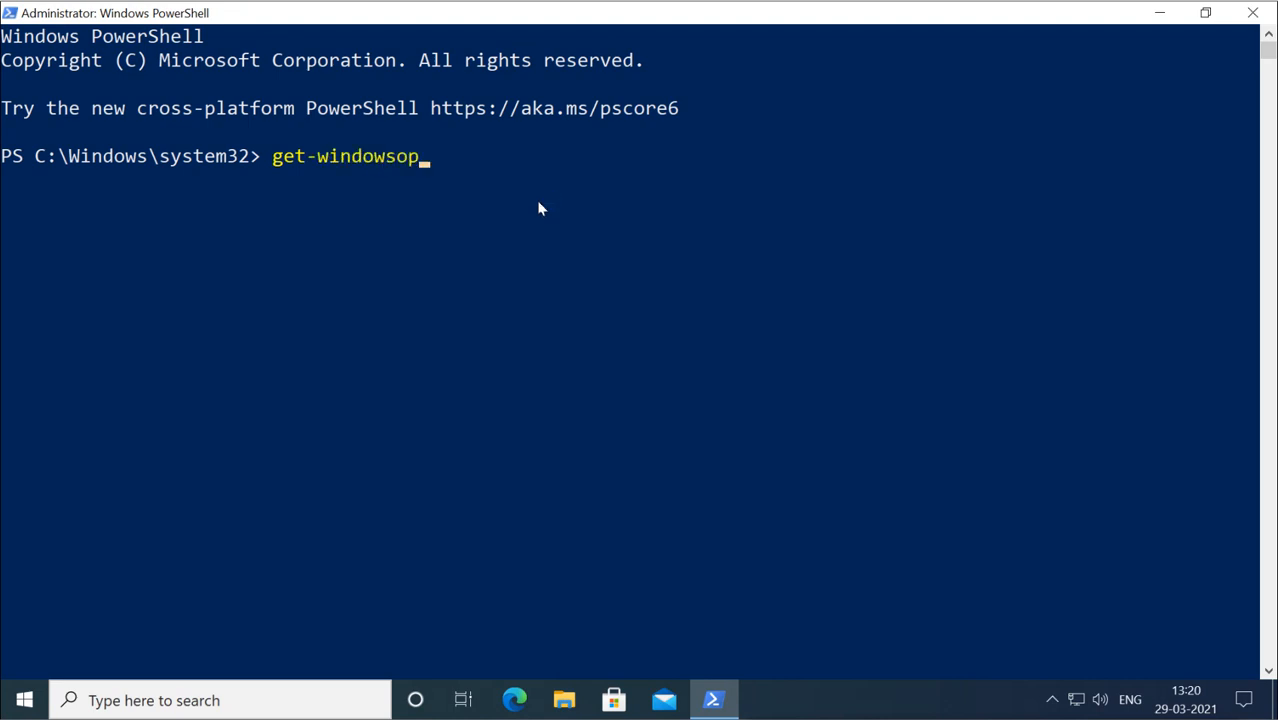
pyautogui.press('Tab')
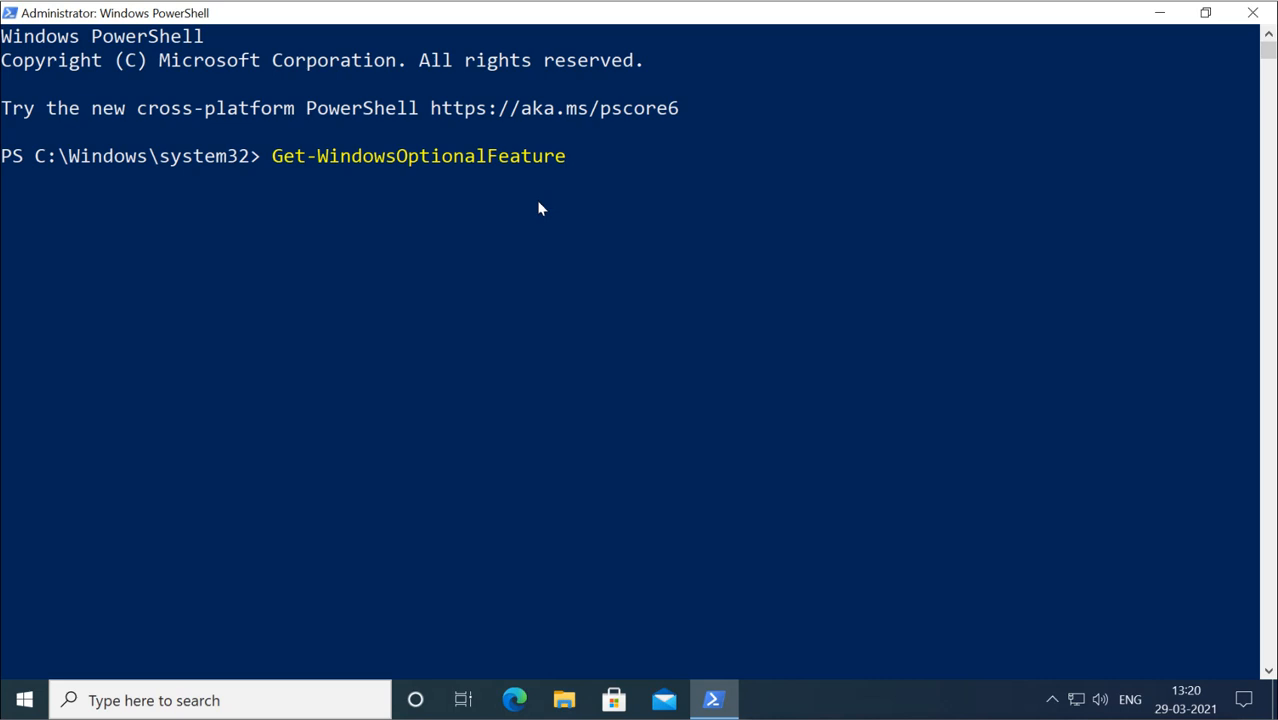
pyautogui.write('-nl')
pyautogui.press('BackSpace')
pyautogui.press('BackSpace')
pyautogui.write('onal')
pyautogui.press('Tab')
pyautogui.press('Return')
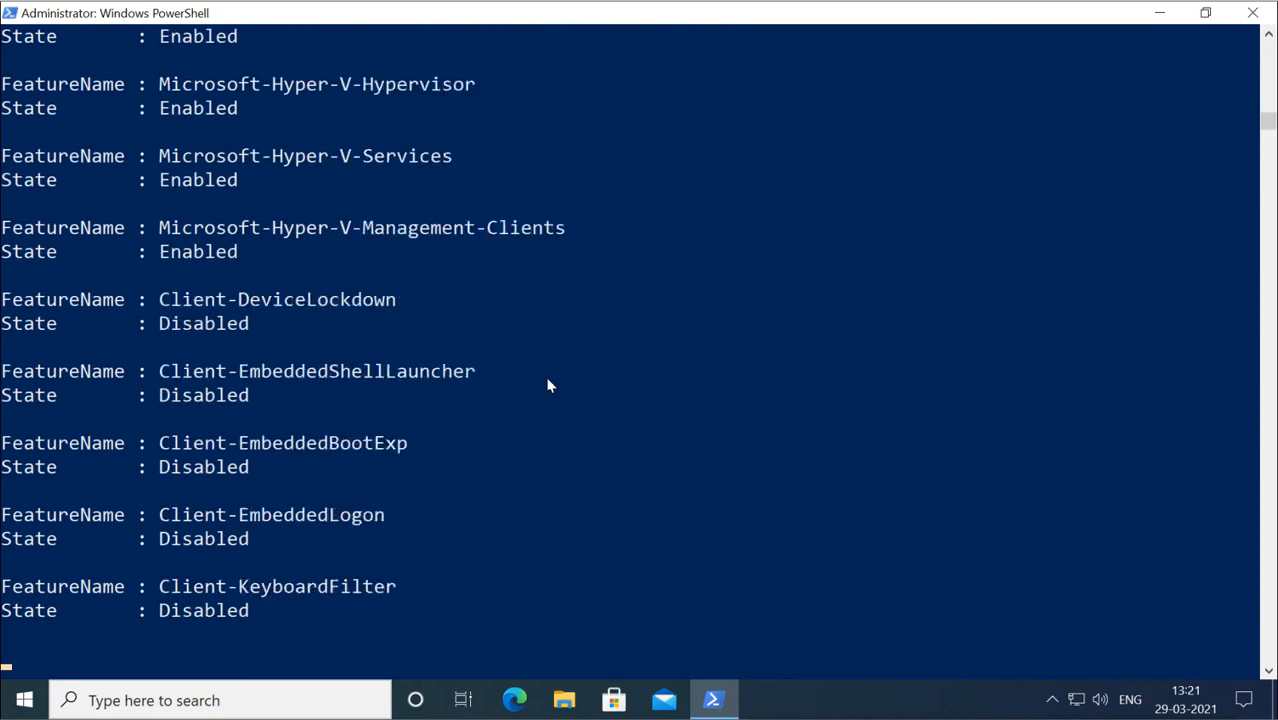
pyautogui.scroll(7, 548, 385)
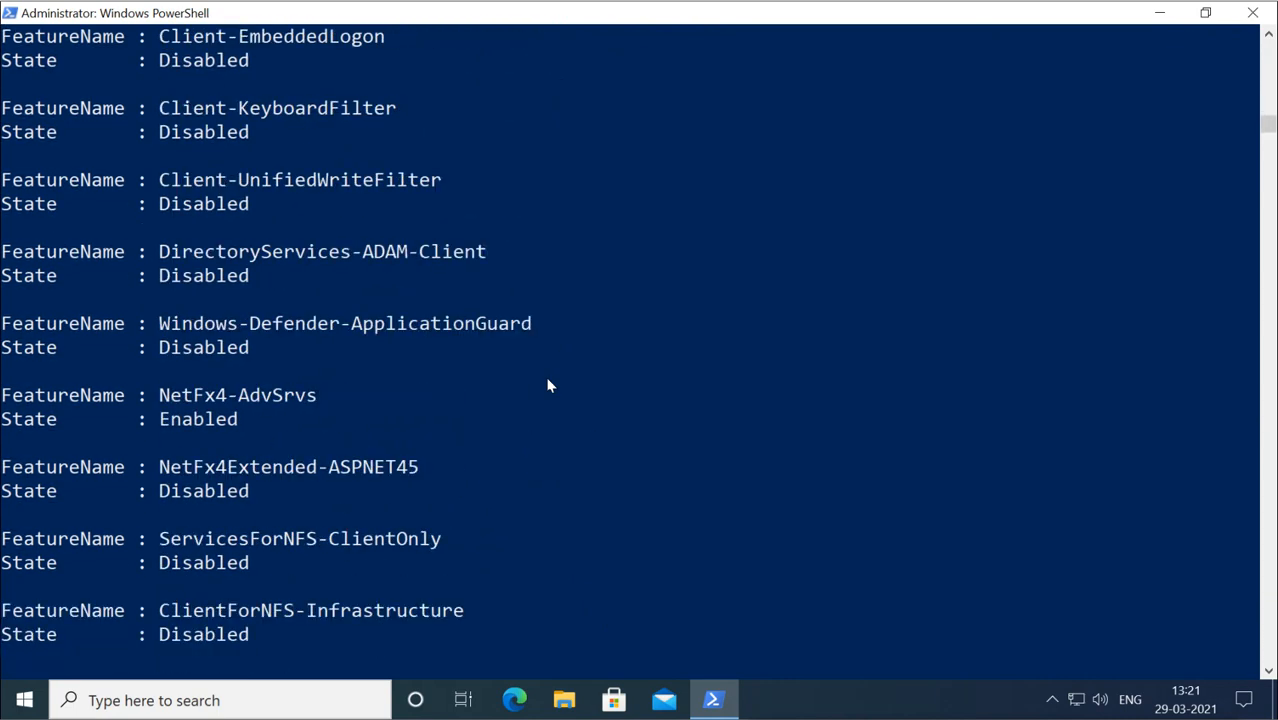
pyautogui.scroll(3, 548, 385)
pyautogui.scroll(5, 548, 385)
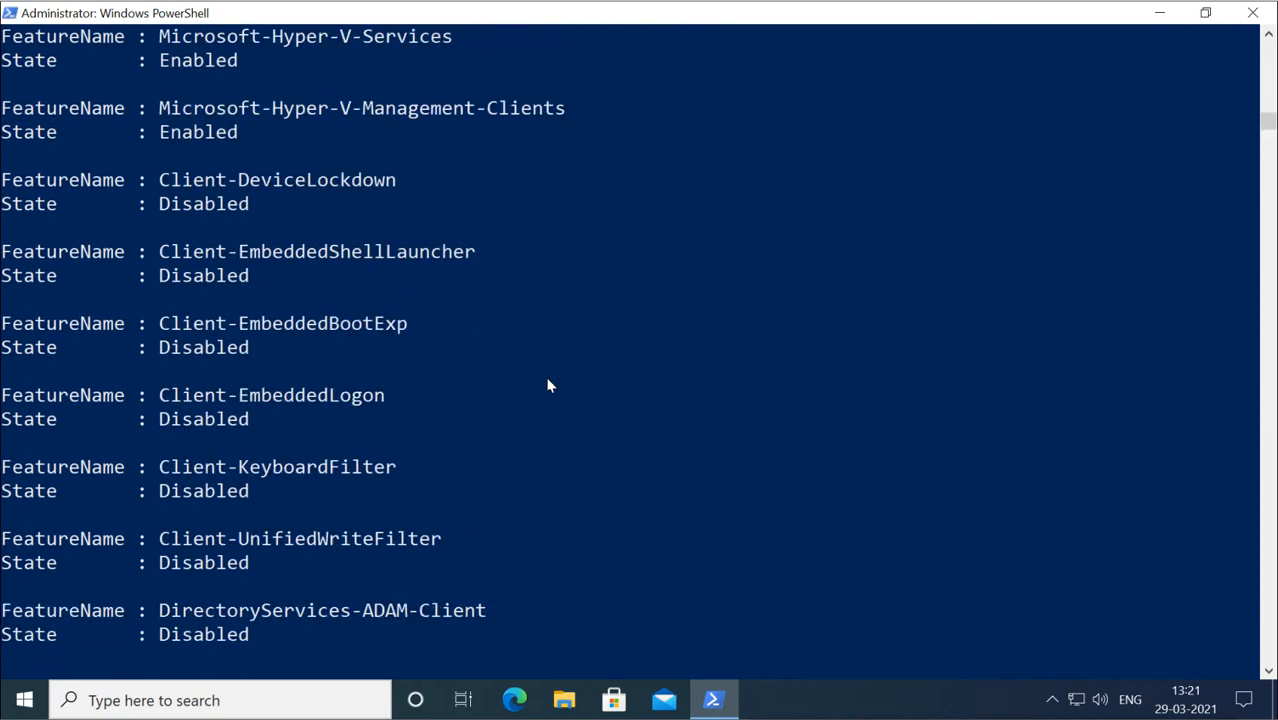
pyautogui.scroll(2, 548, 385)
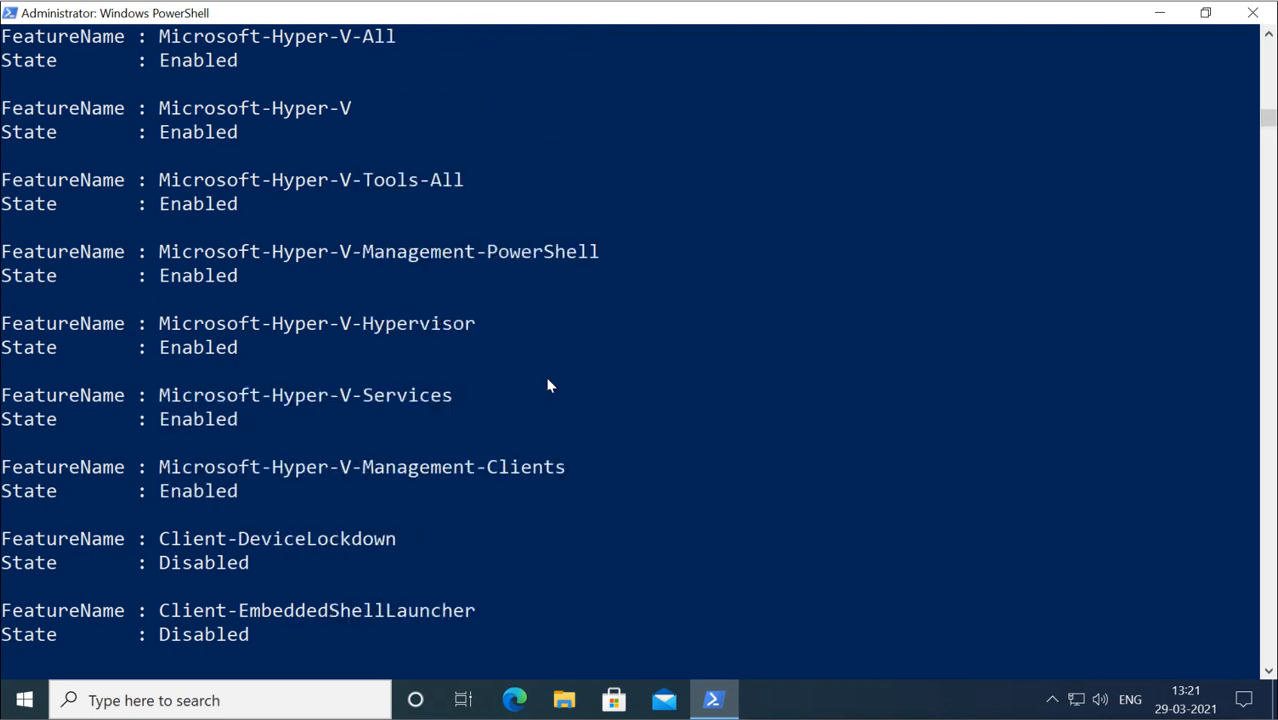
# Check the state of each Microsoft-Hyper-V feature in the PowerShell output, from Microsoft-Hyper-V-All through Microsoft-Hyper-V-Services
pyautogui.scroll(3, 359, 217)
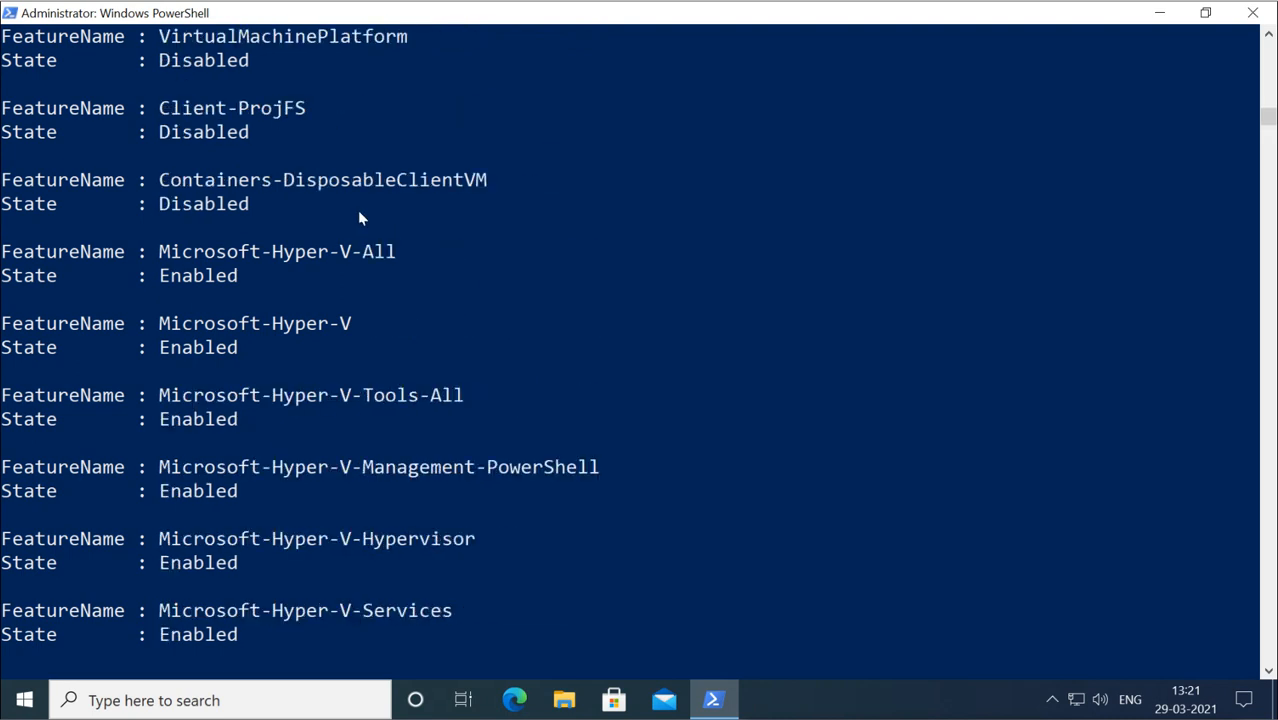
pyautogui.moveTo(160, 252); pyautogui.dragTo(396, 252)
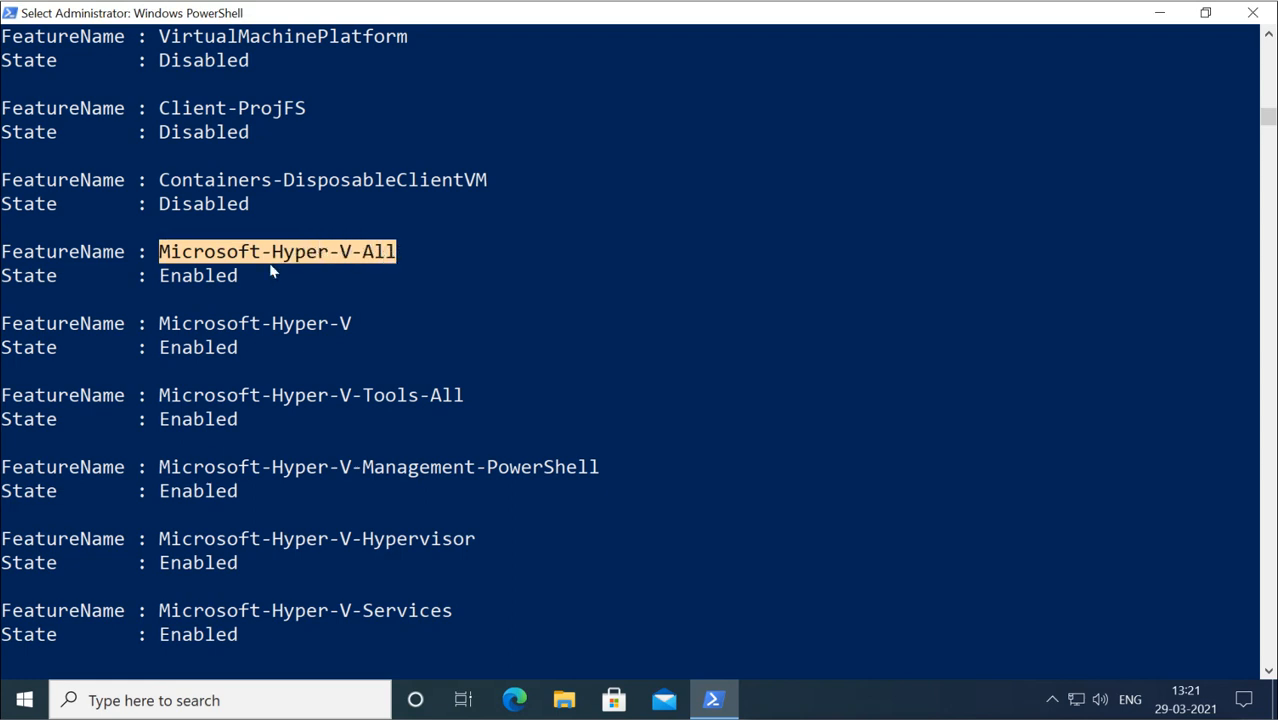
pyautogui.moveTo(178, 280); pyautogui.dragTo(228, 279)
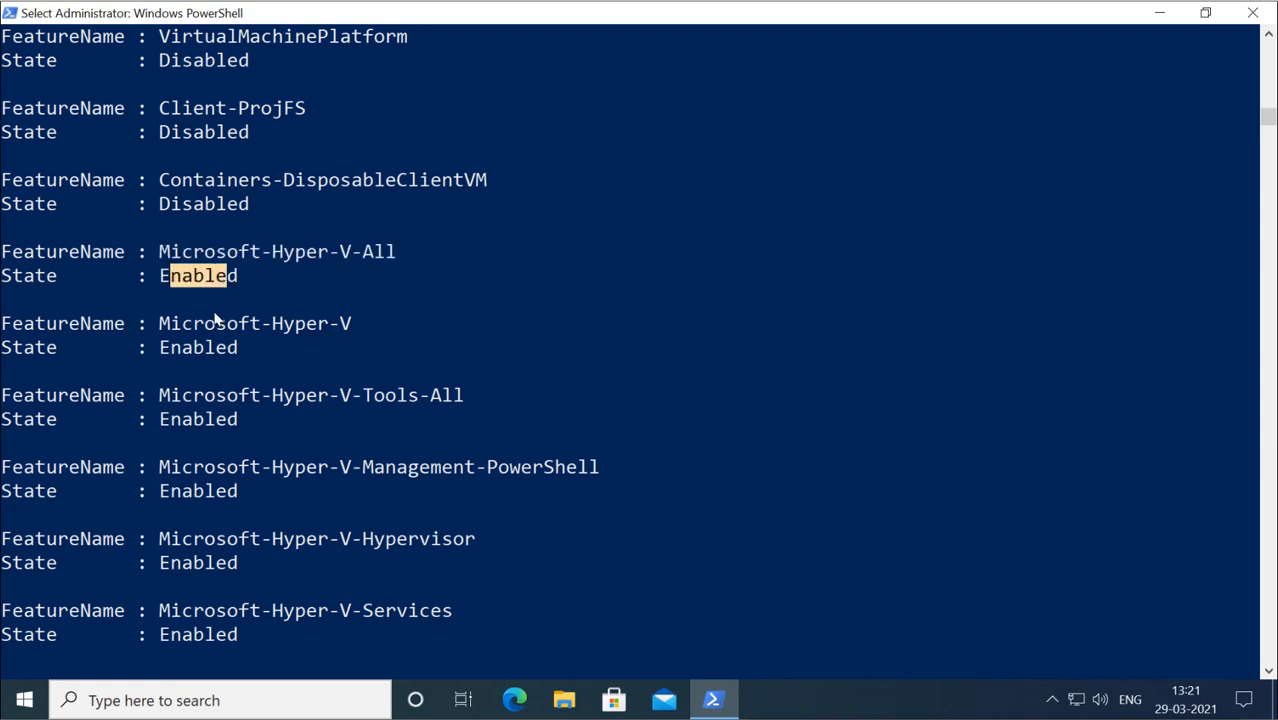
pyautogui.moveTo(163, 350); pyautogui.dragTo(245, 348)
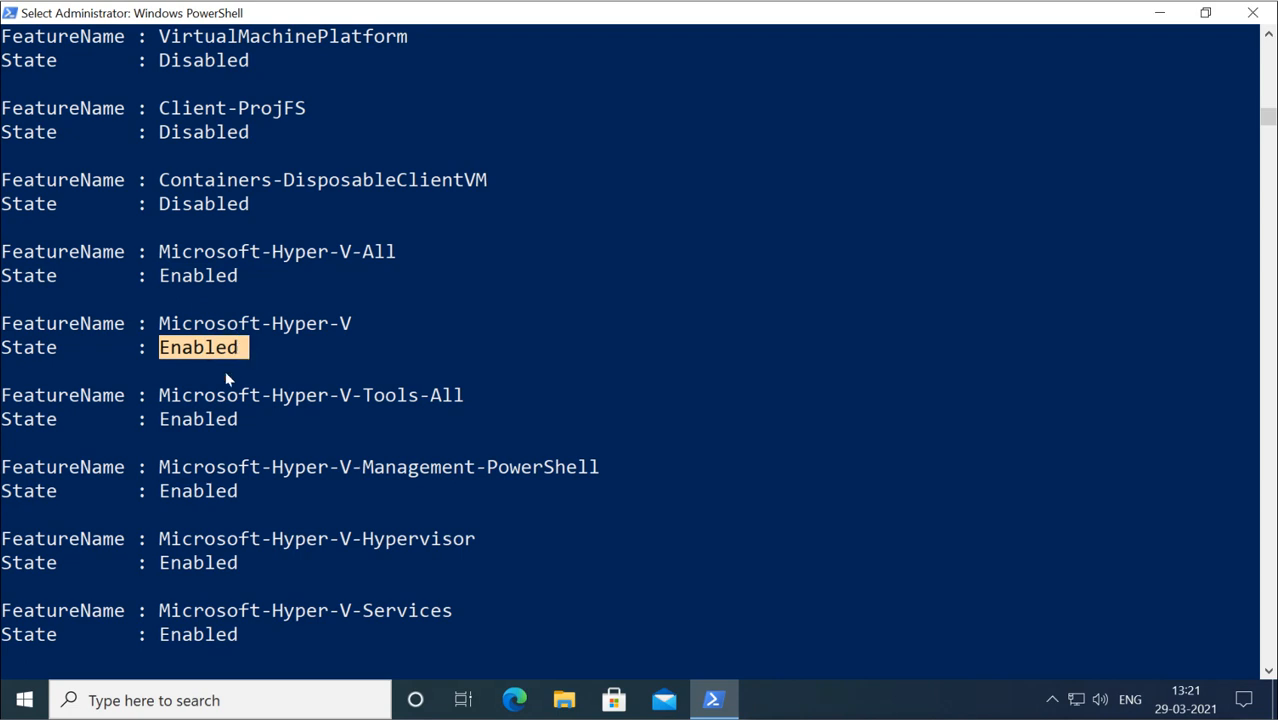
pyautogui.click(166, 420)
pyautogui.moveTo(201, 423); pyautogui.dragTo(245, 421)
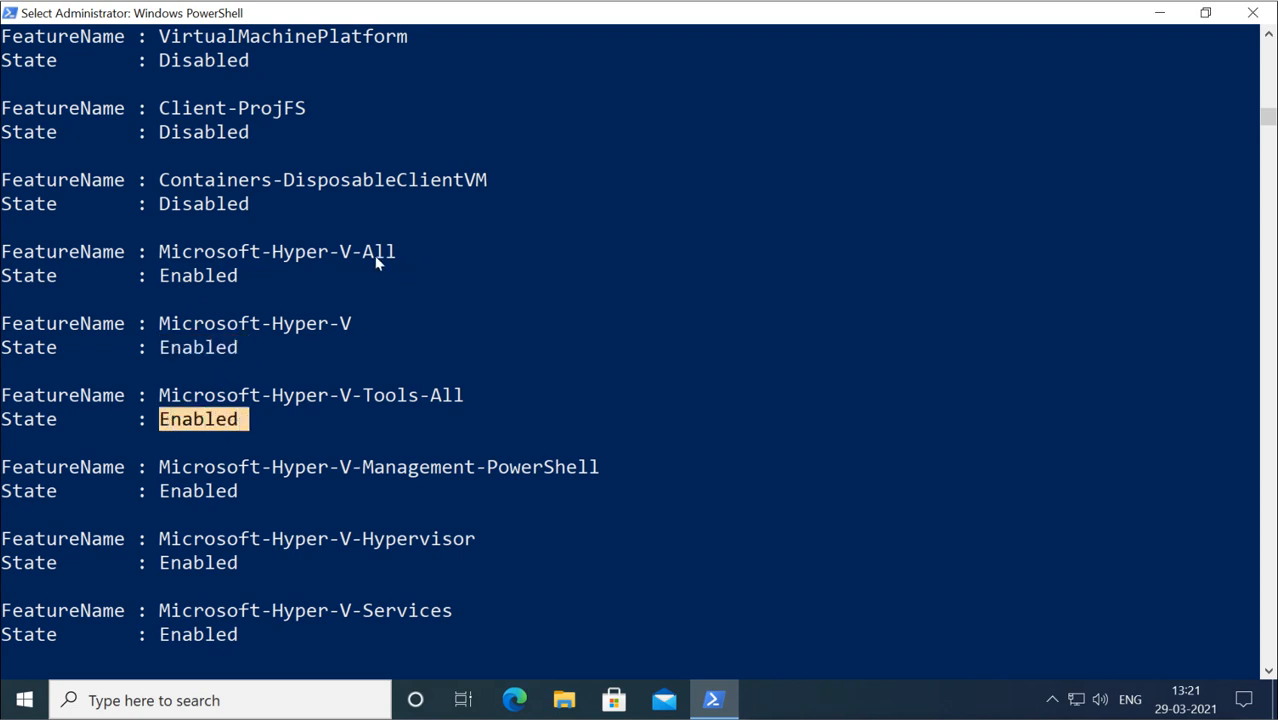
pyautogui.moveTo(364, 251); pyautogui.dragTo(398, 254)
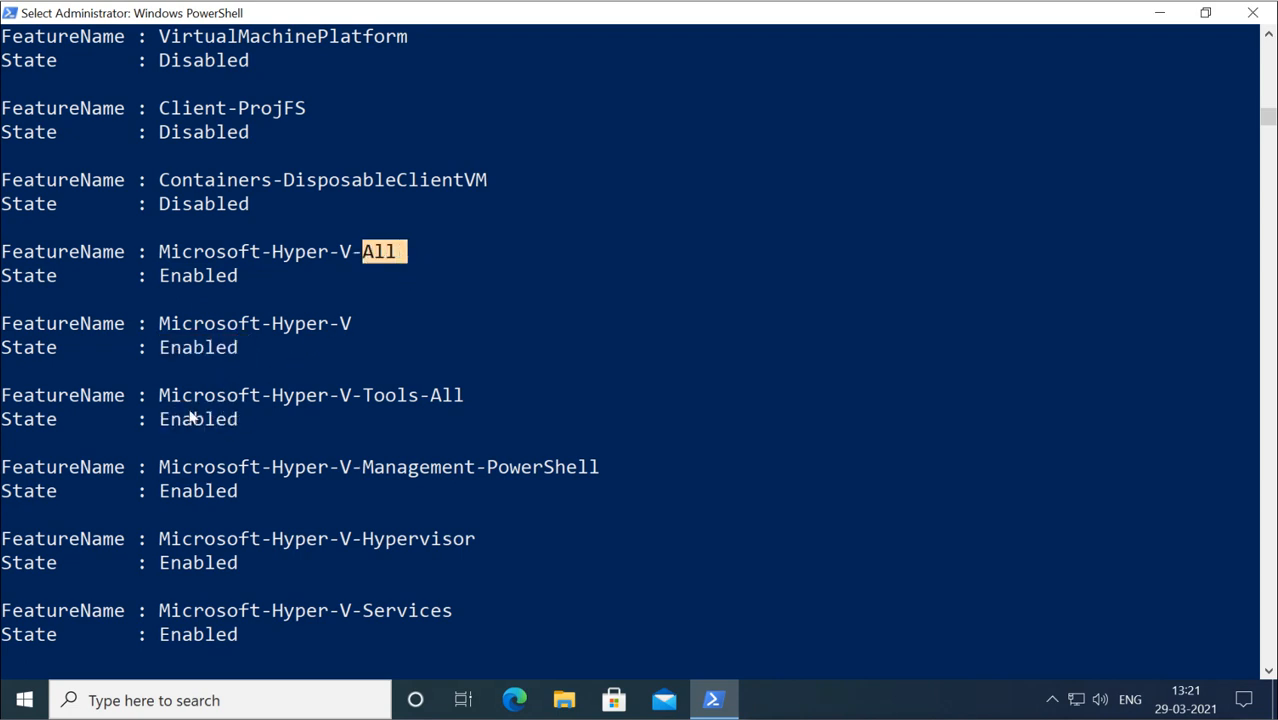
pyautogui.moveTo(168, 422); pyautogui.dragTo(240, 420)
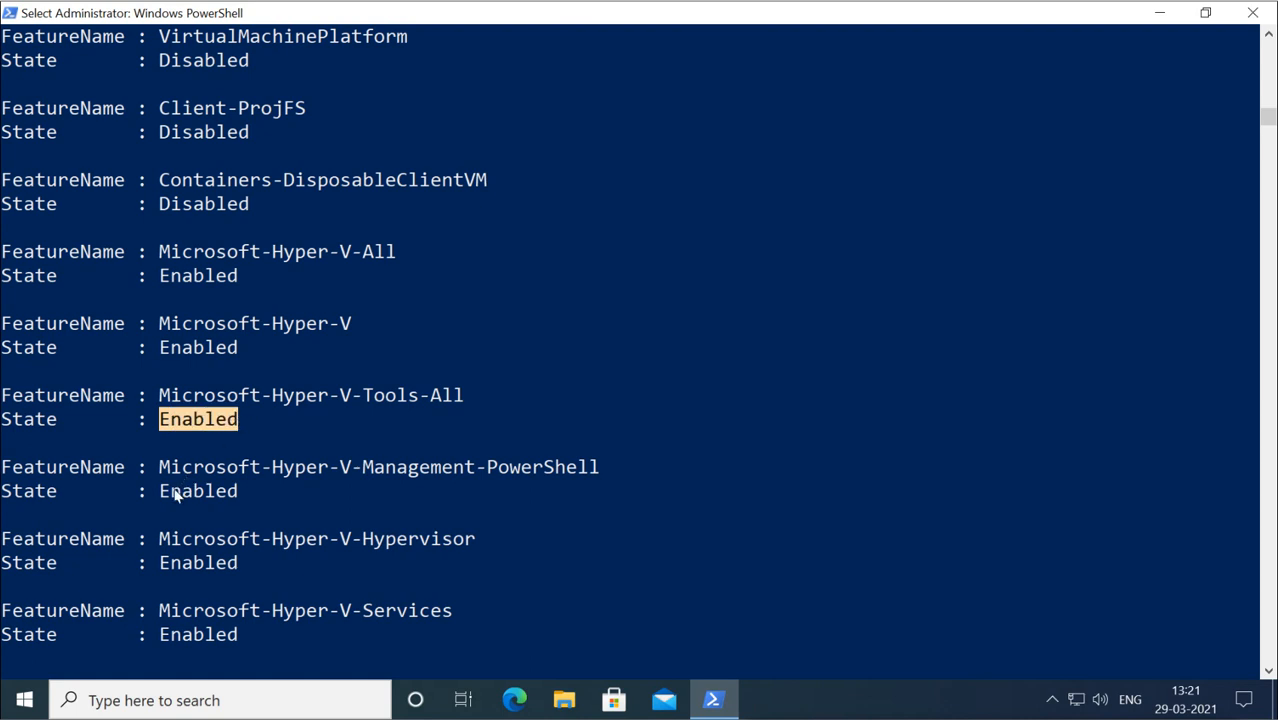
pyautogui.moveTo(163, 492); pyautogui.dragTo(230, 500)
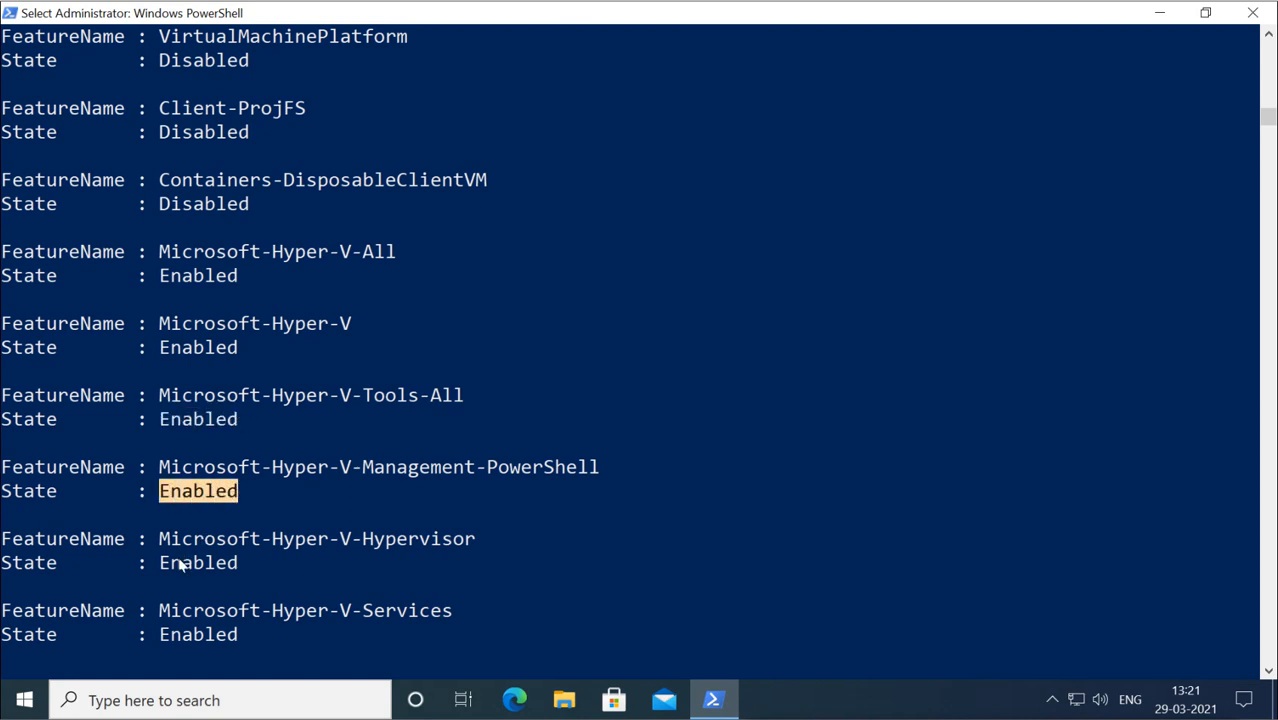
pyautogui.moveTo(172, 563); pyautogui.dragTo(240, 563)
pyautogui.moveTo(195, 634); pyautogui.dragTo(249, 634)
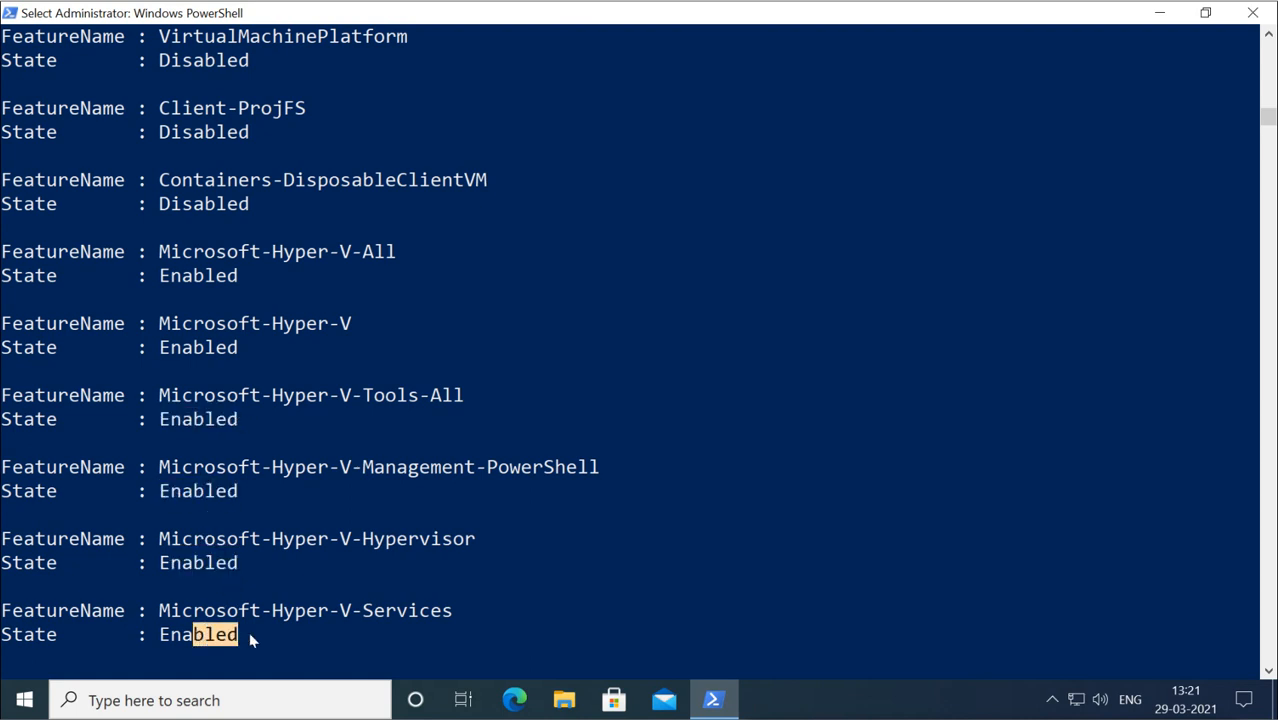
pyautogui.click(254, 636)
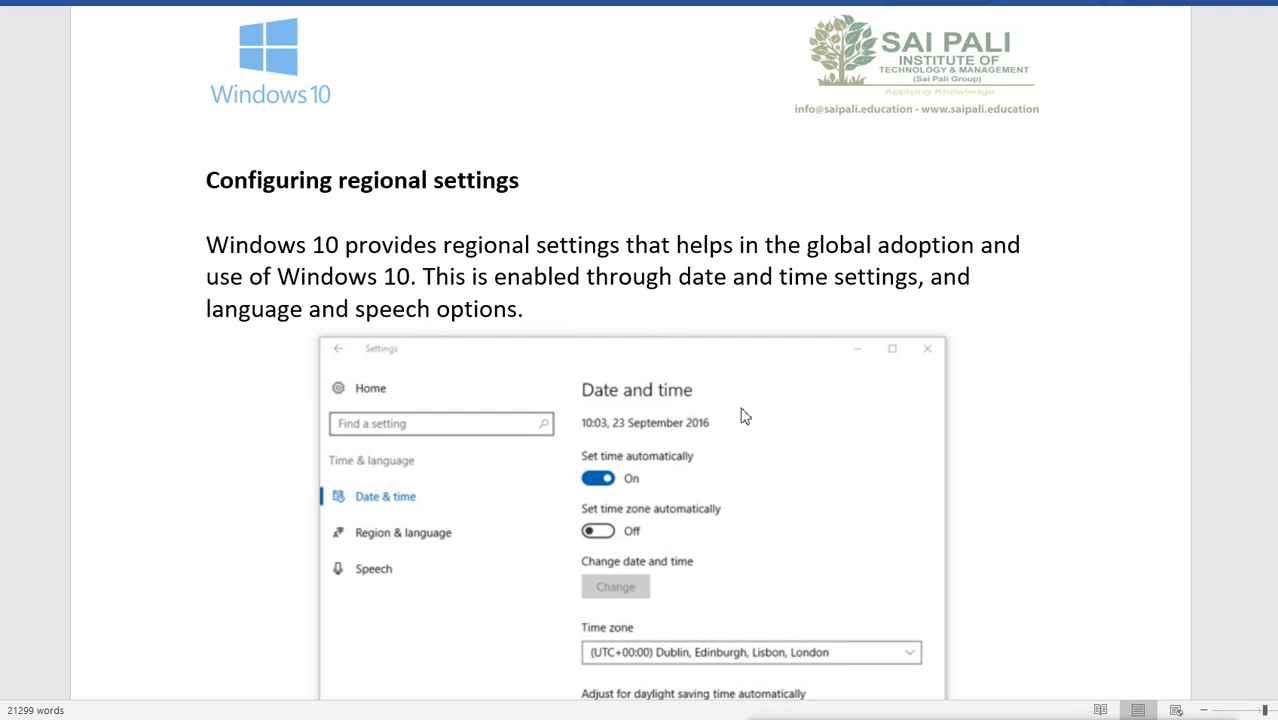
# Read the Word document's section on configuring regional settings and review the Date & time page in the Windows Time & Language settings
pyautogui.scroll(-2, 744, 416)
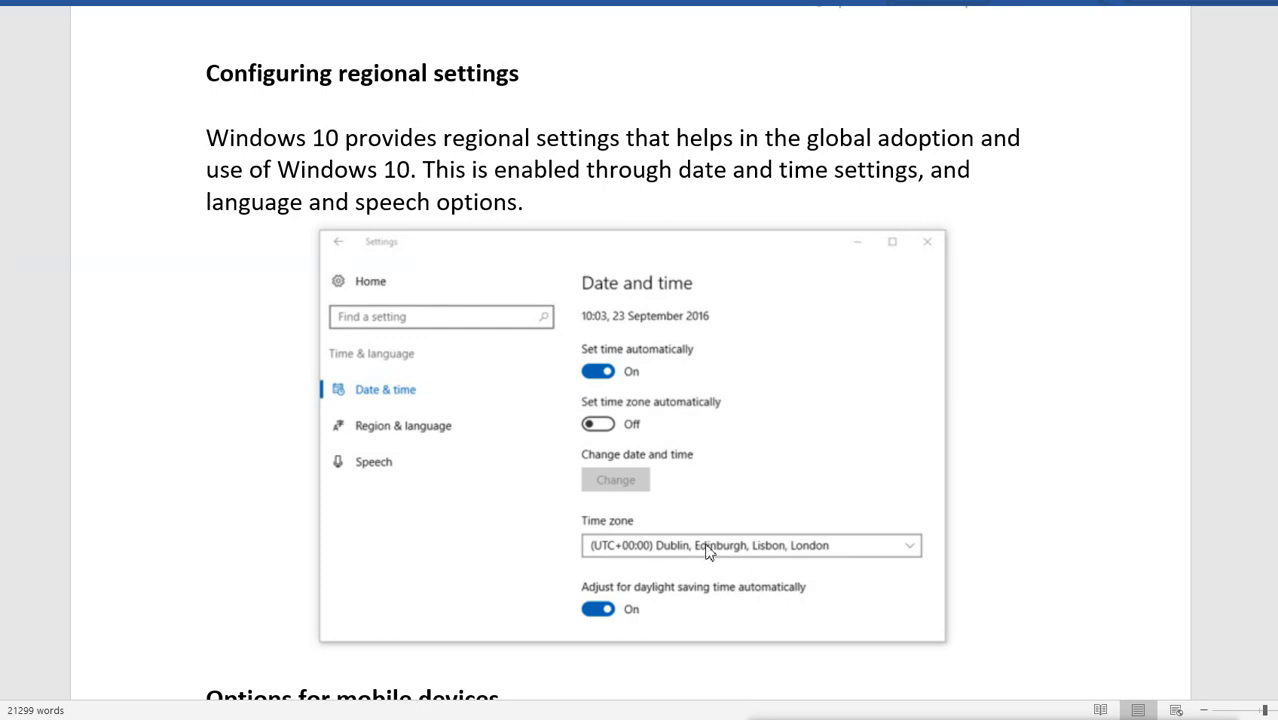
pyautogui.scroll(1, 705, 548)
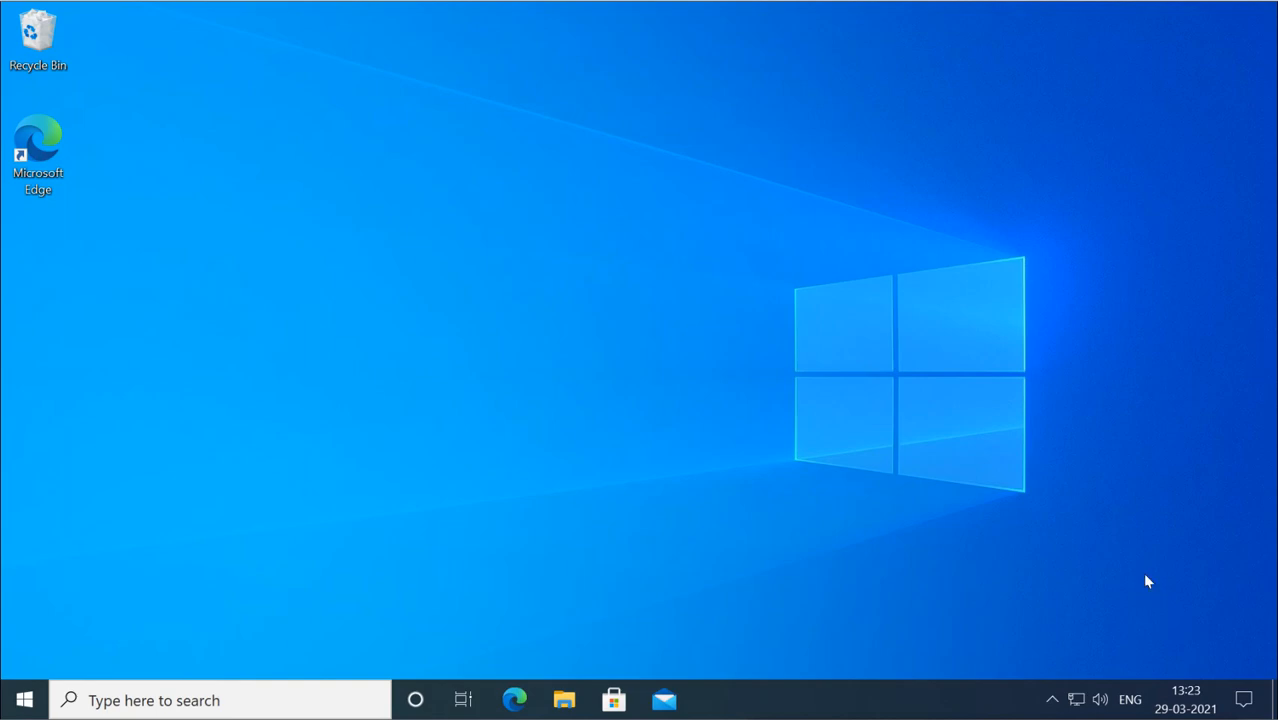
pyautogui.click(1243, 698)
pyautogui.click(1243, 698)
pyautogui.click(1243, 698)
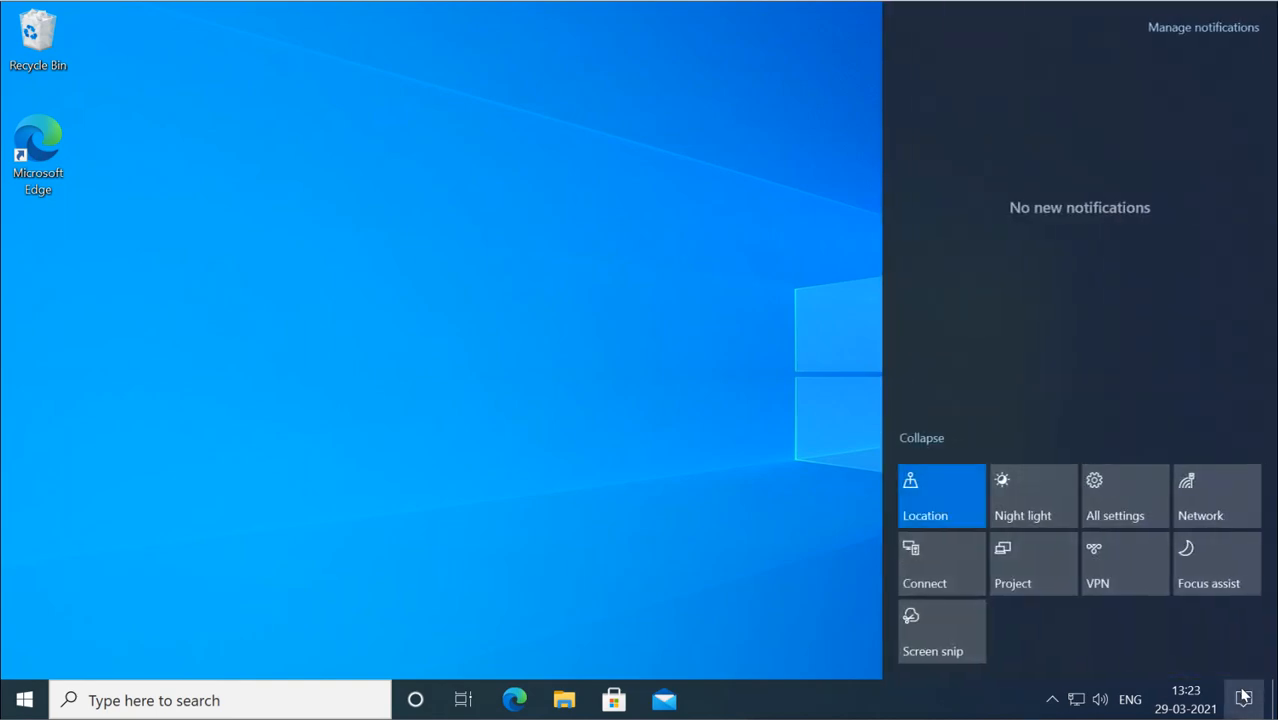
pyautogui.click(1140, 510)
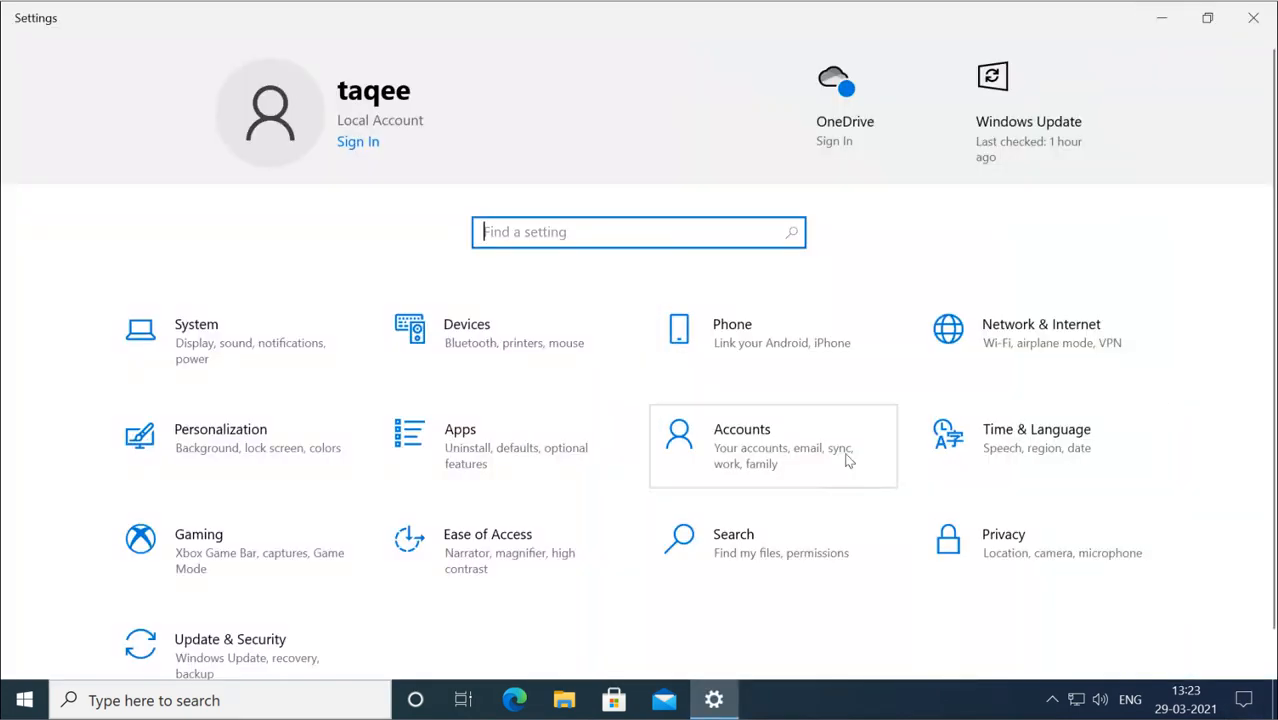
pyautogui.click(1021, 452)
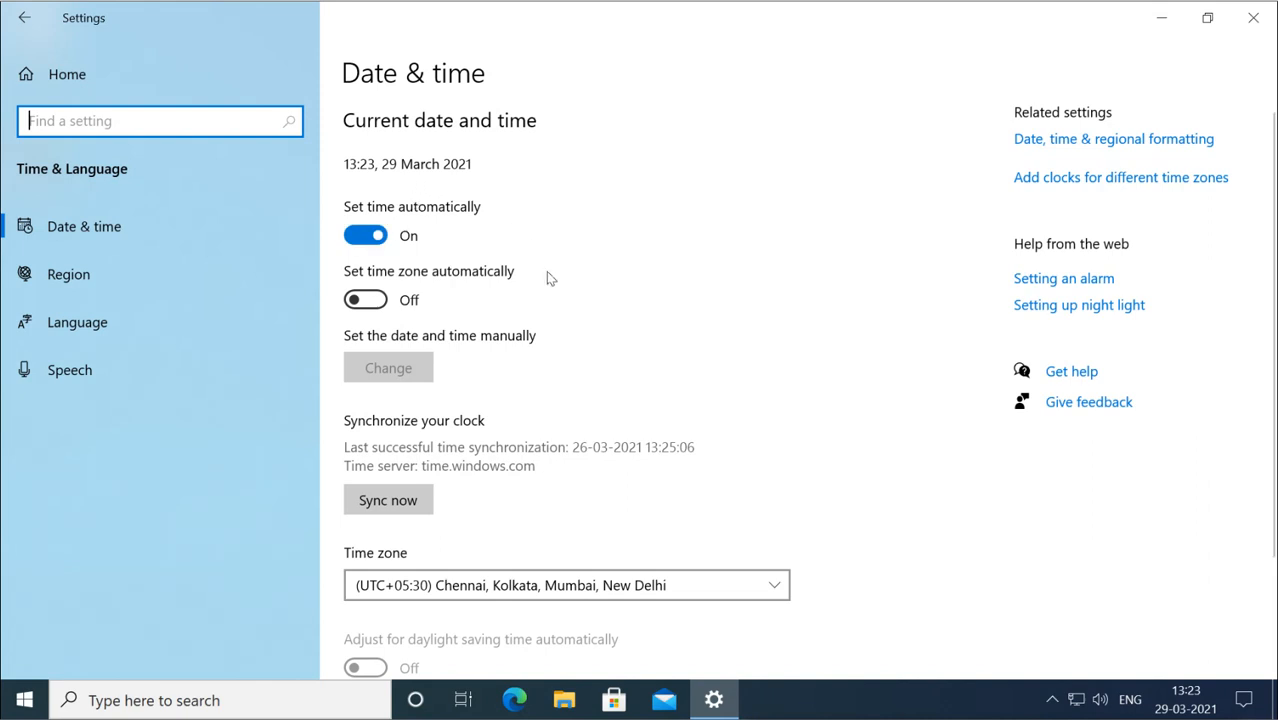
pyautogui.scroll(-2, 629, 398)
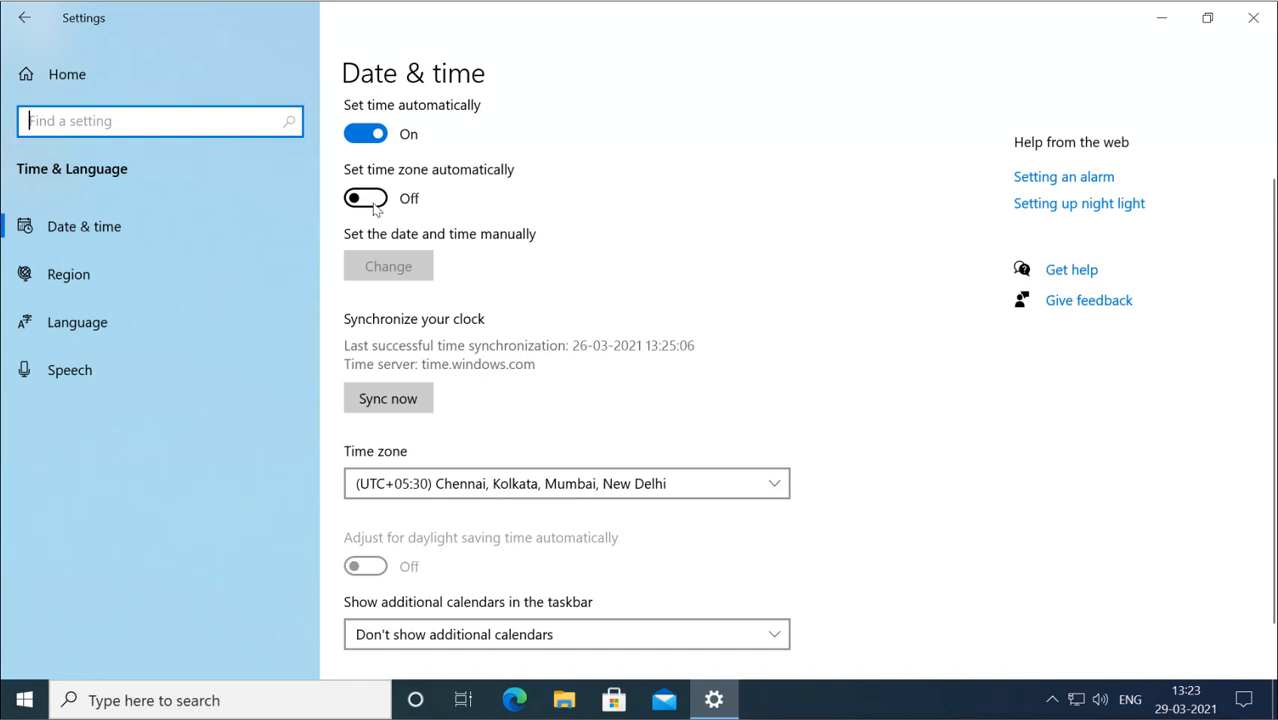
pyautogui.scroll(-1, 500, 348)
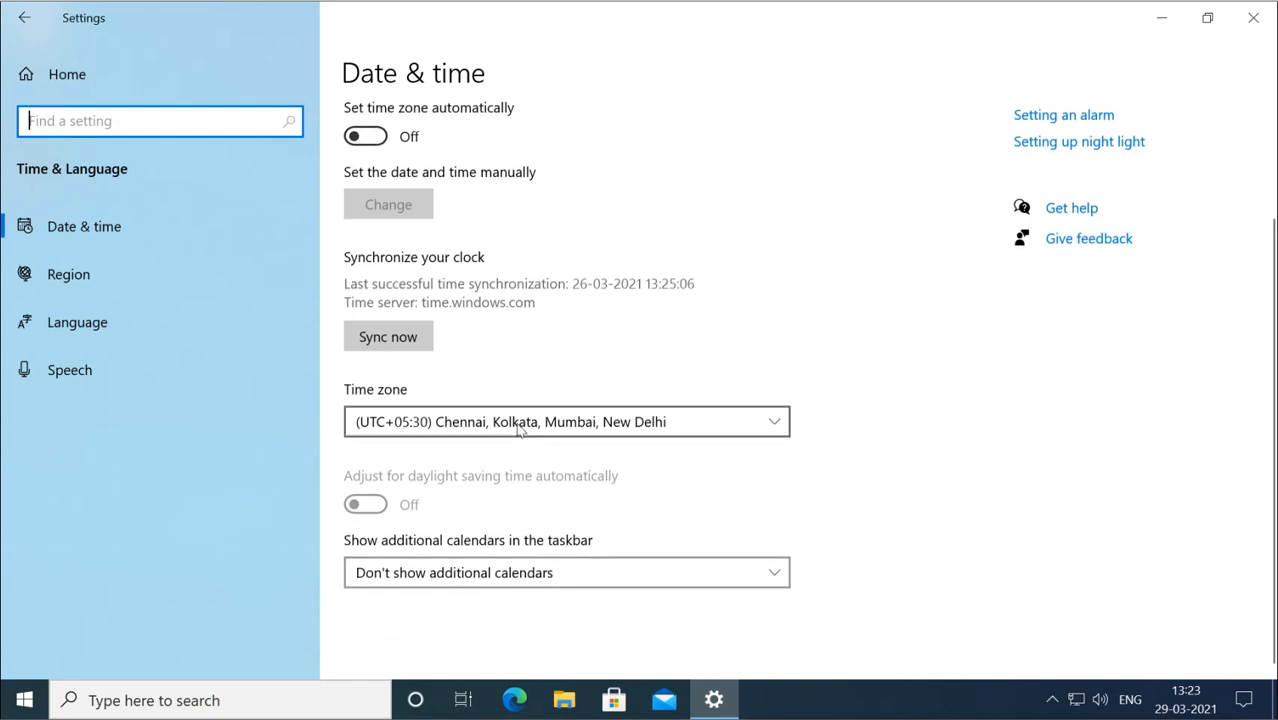
pyautogui.scroll(2, 571, 335)
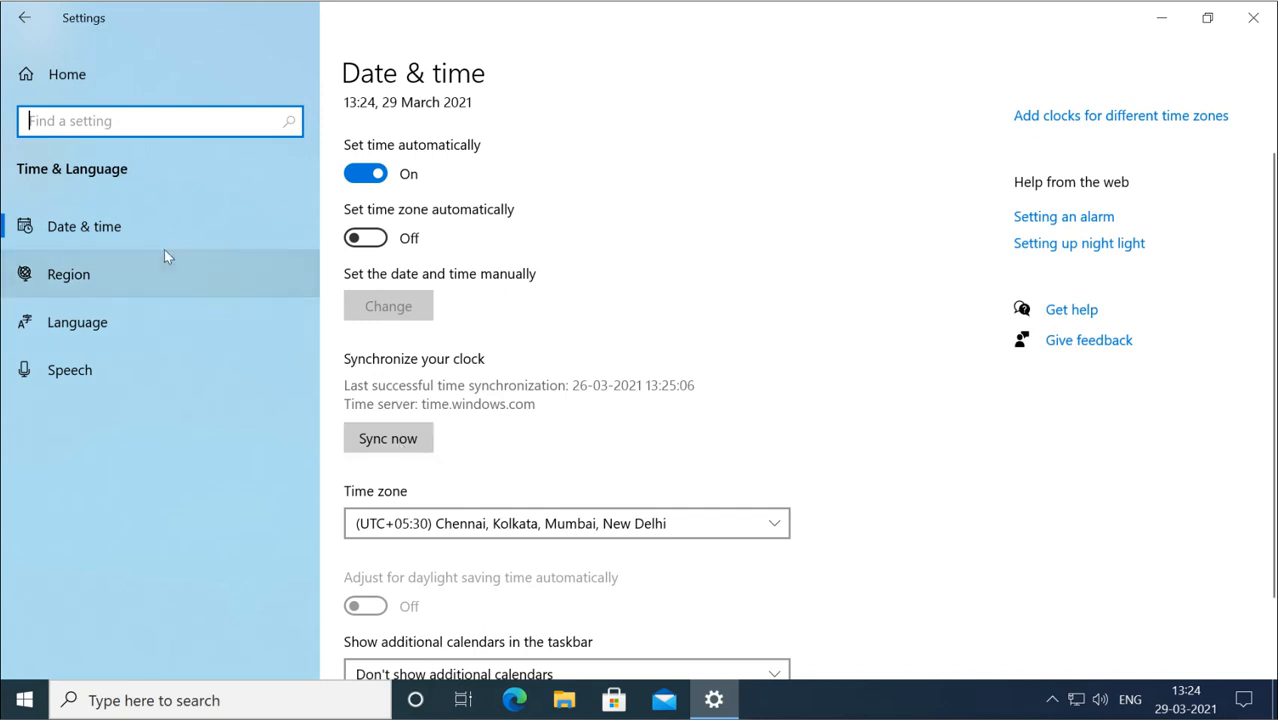
# Review the Region settings page and view the country or region choices, keeping India selected
pyautogui.click(90, 283)
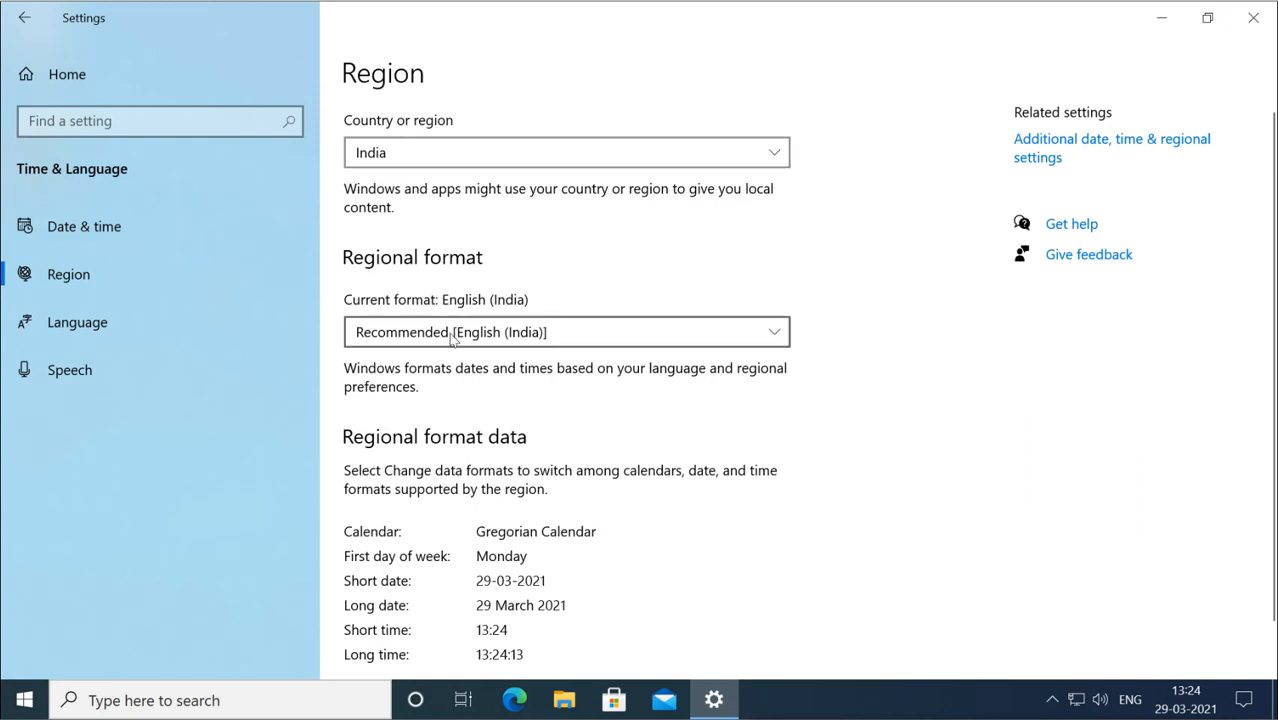
pyautogui.scroll(-1, 451, 337)
pyautogui.scroll(1, 451, 337)
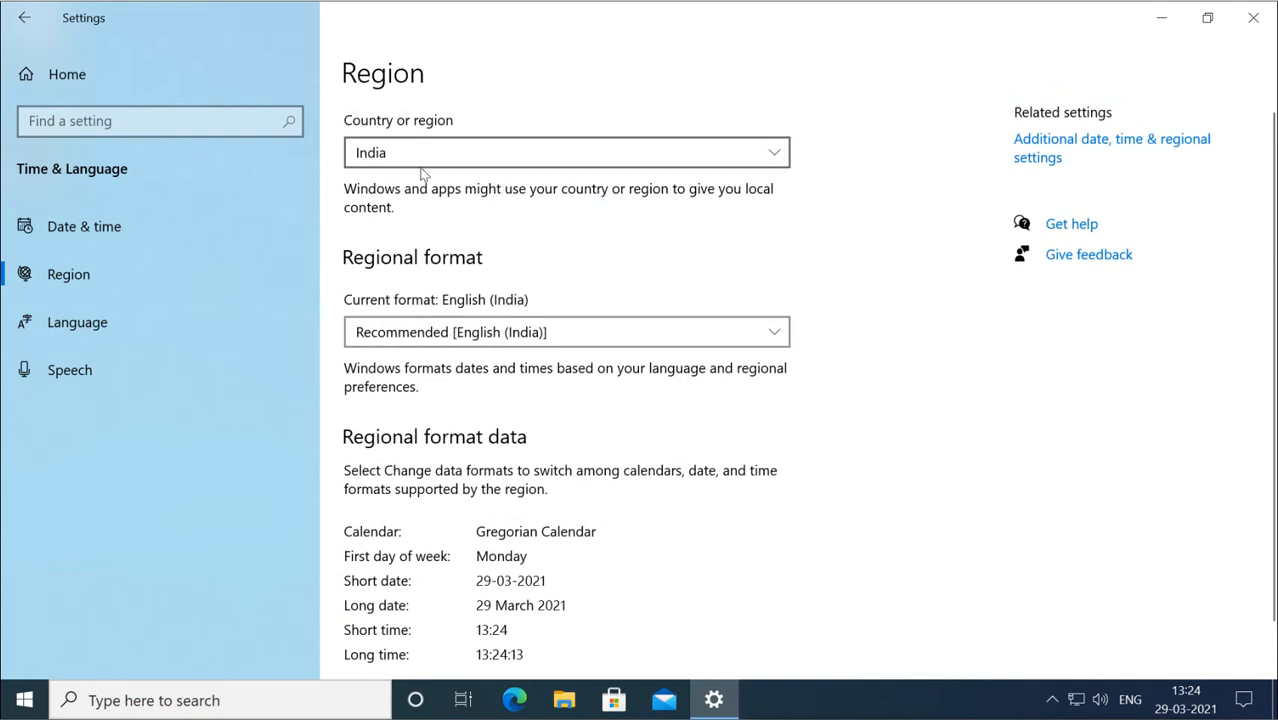
pyautogui.click(773, 157)
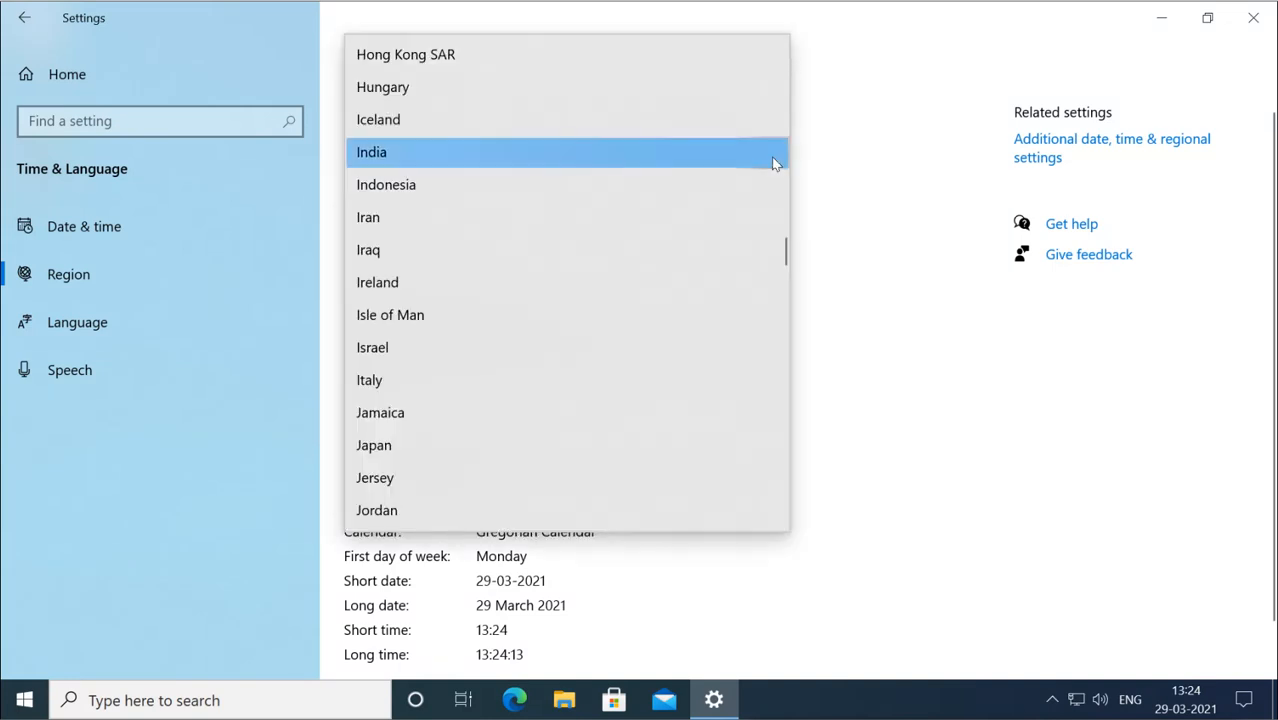
pyautogui.click(771, 156)
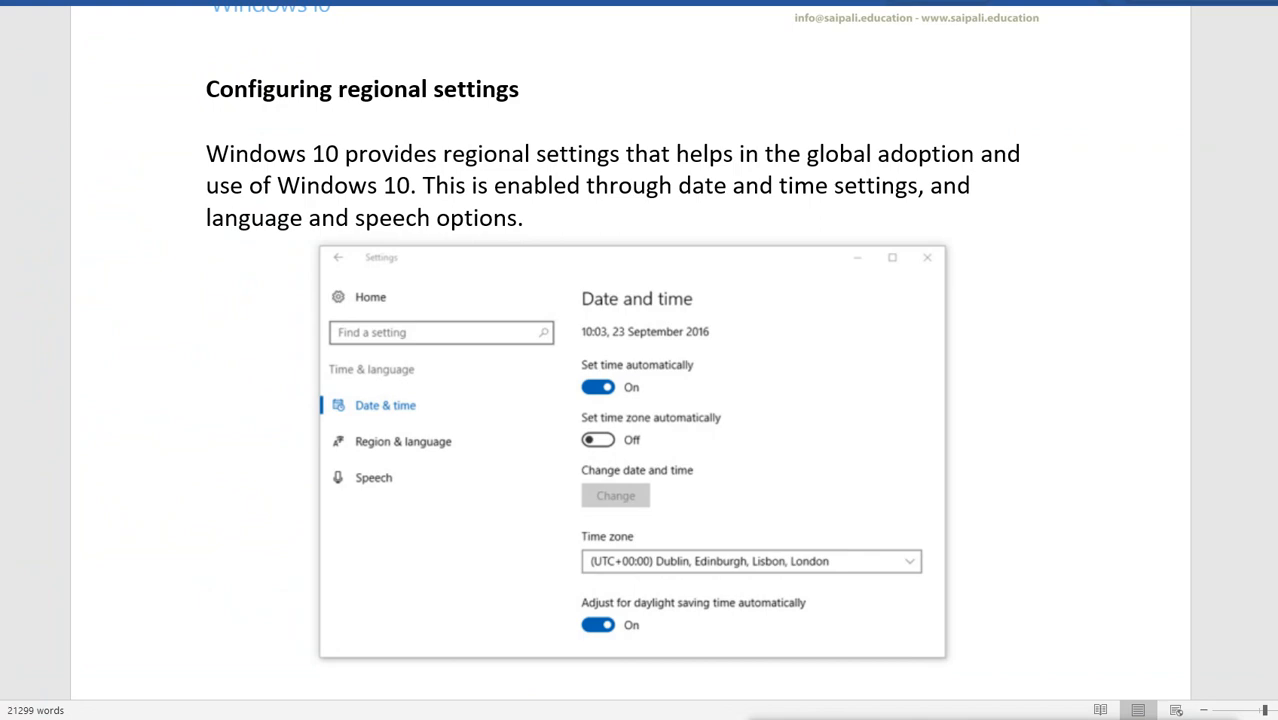
# Switch to the Word document and read the sections on options for mobile devices and Power Plans
pyautogui.scroll(-5, 690, 516)
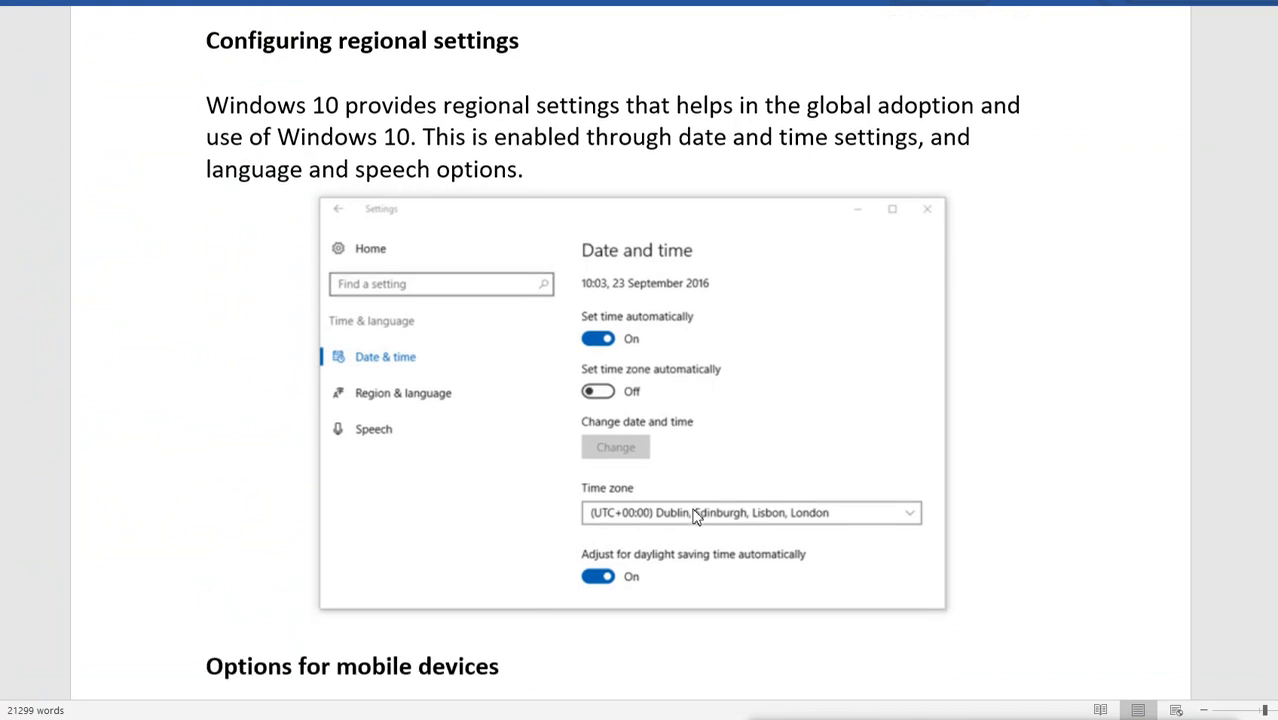
pyautogui.scroll(-4, 697, 516)
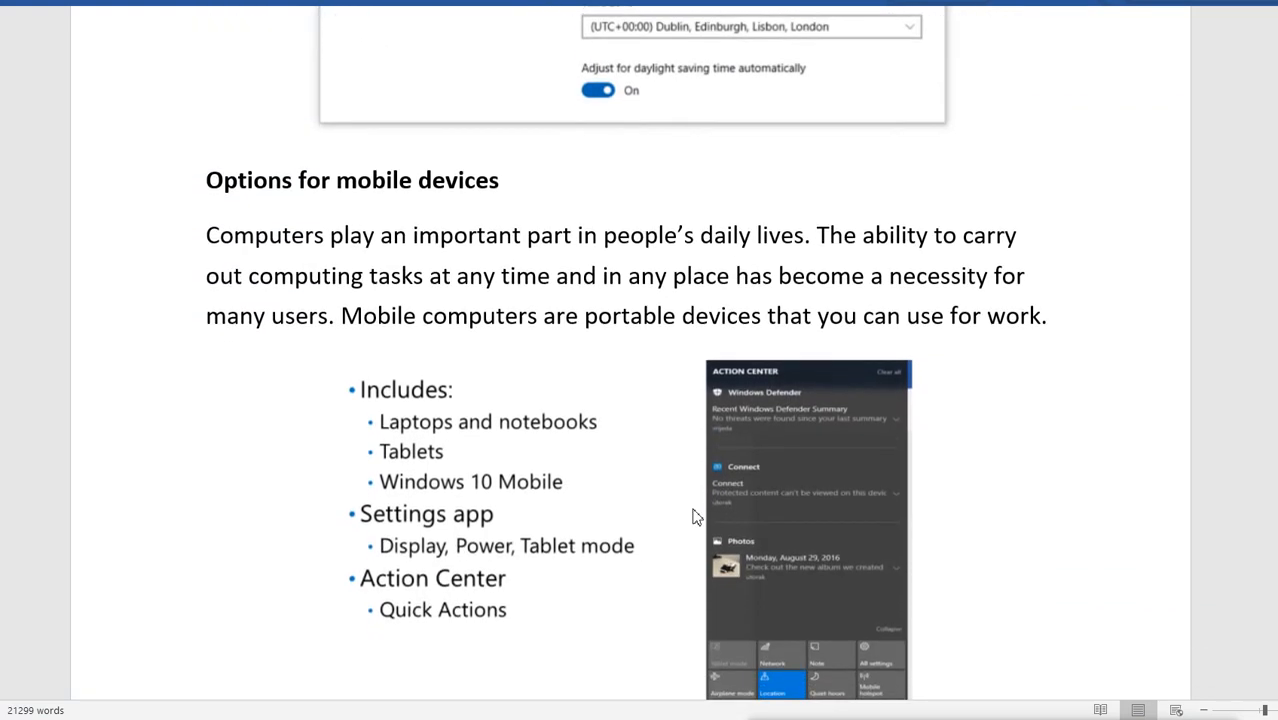
pyautogui.scroll(-1, 697, 516)
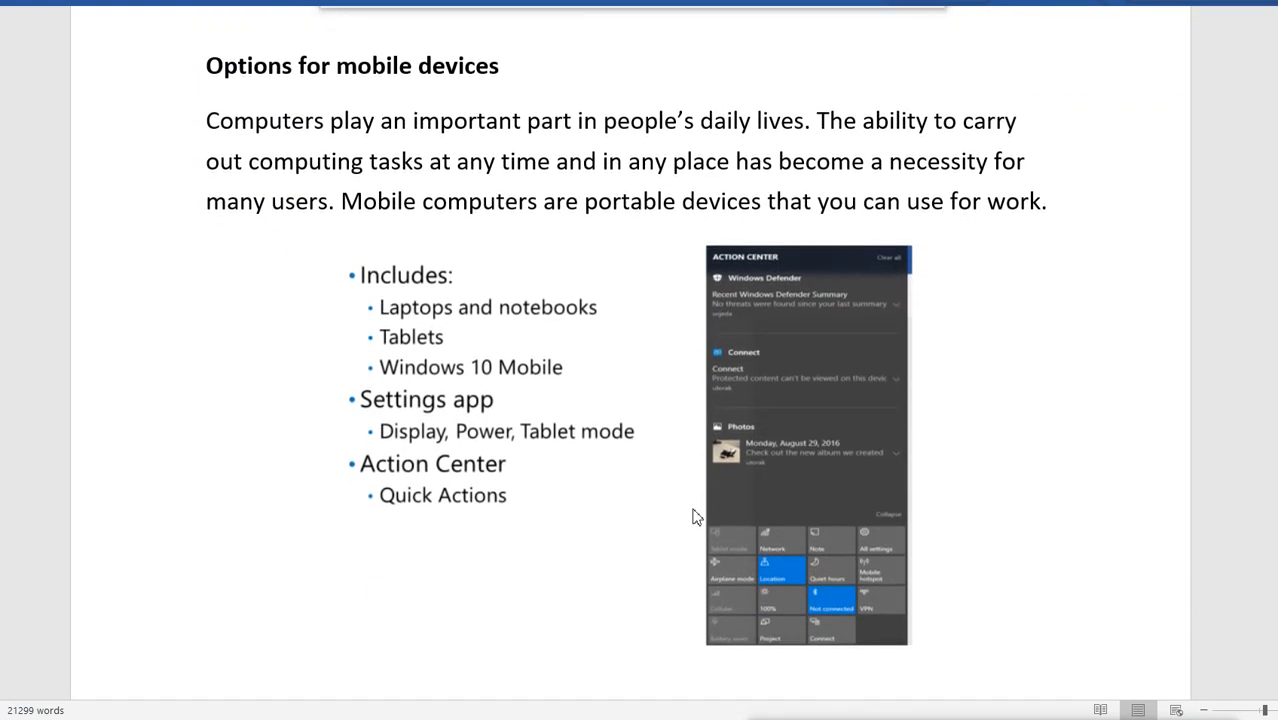
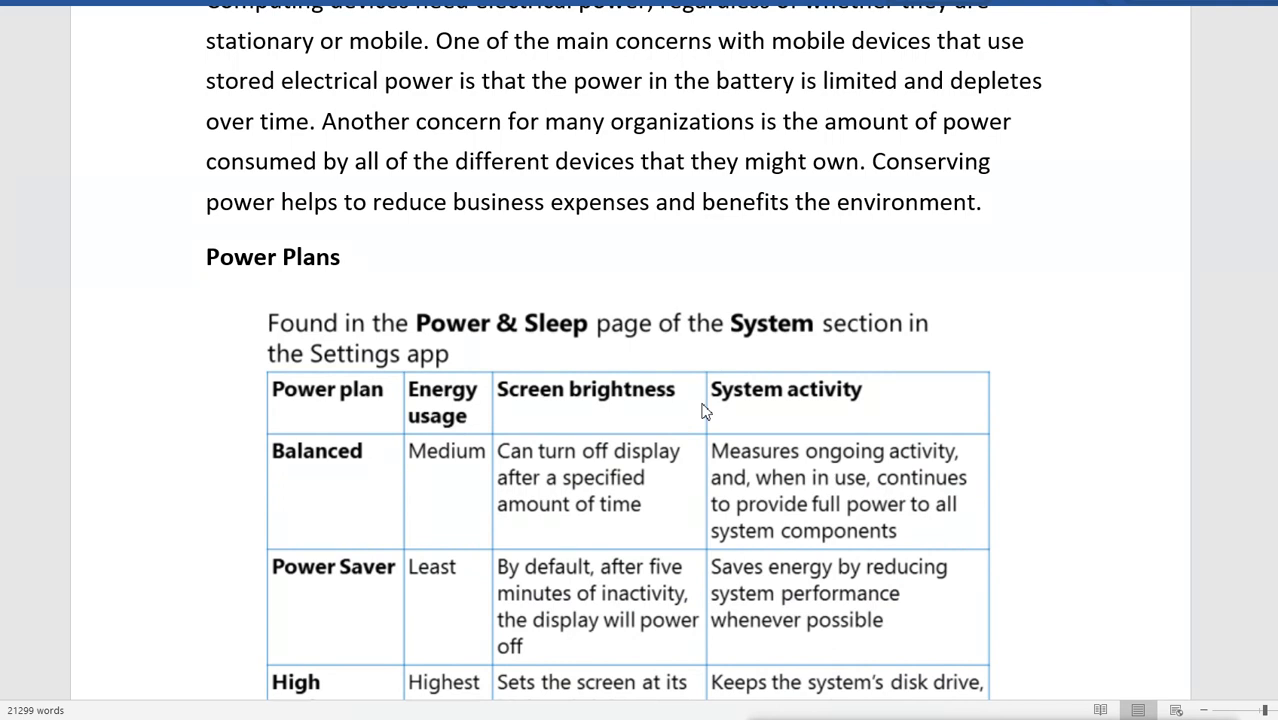
pyautogui.scroll(-2, 703, 410)
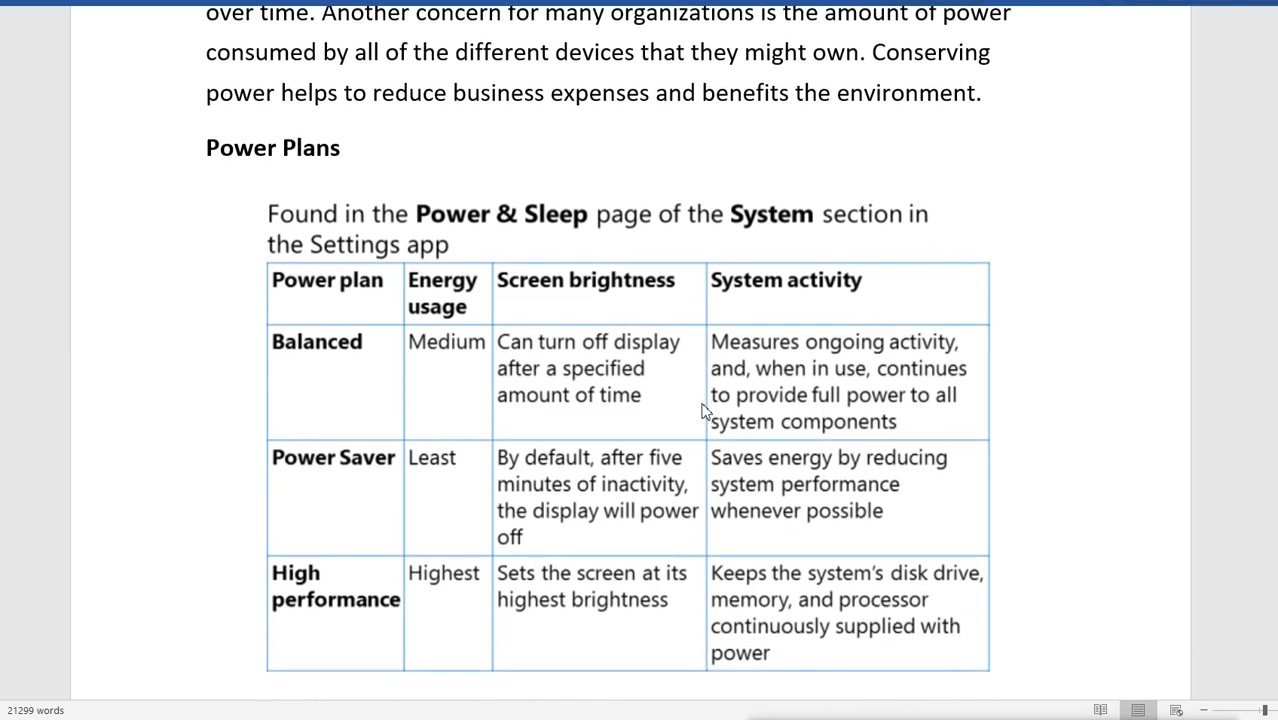
pyautogui.scroll(-1, 703, 410)
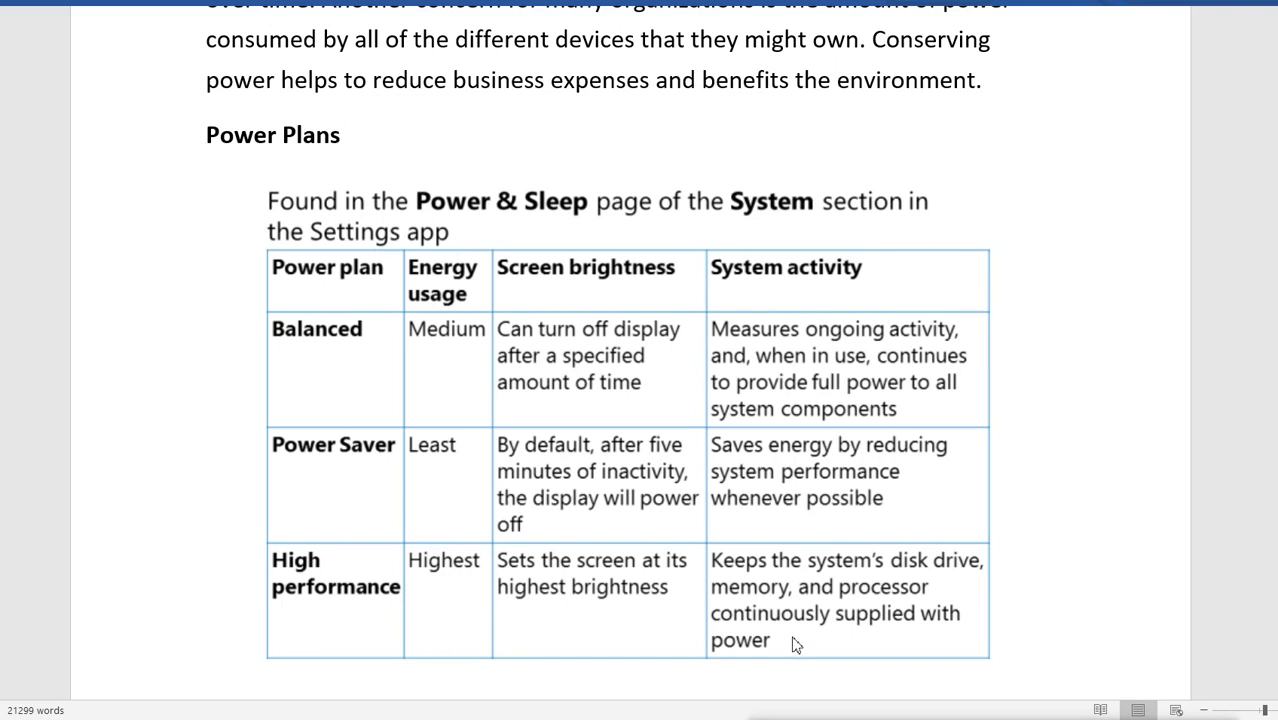
pyautogui.scroll(-1, 796, 644)
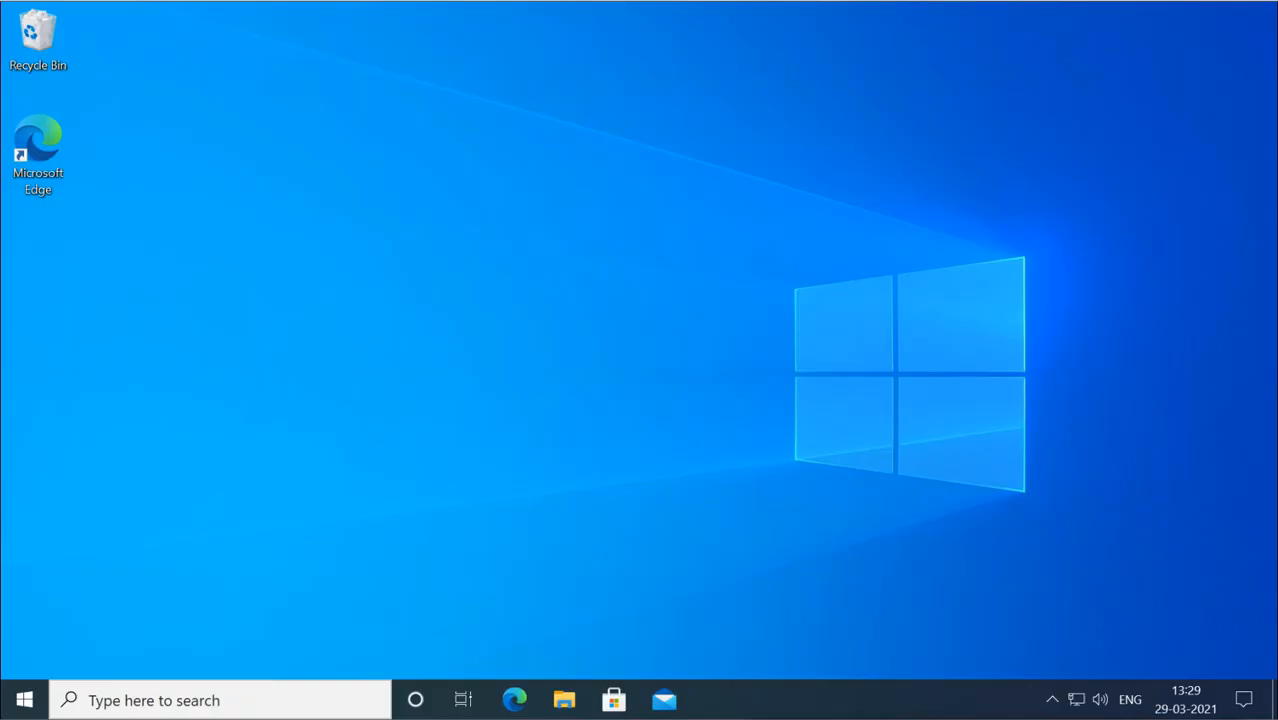
# Open the Power & sleep page of the Windows System settings and view the plugged-in screen turn-off times without changing the selection
pyautogui.click(24, 700)
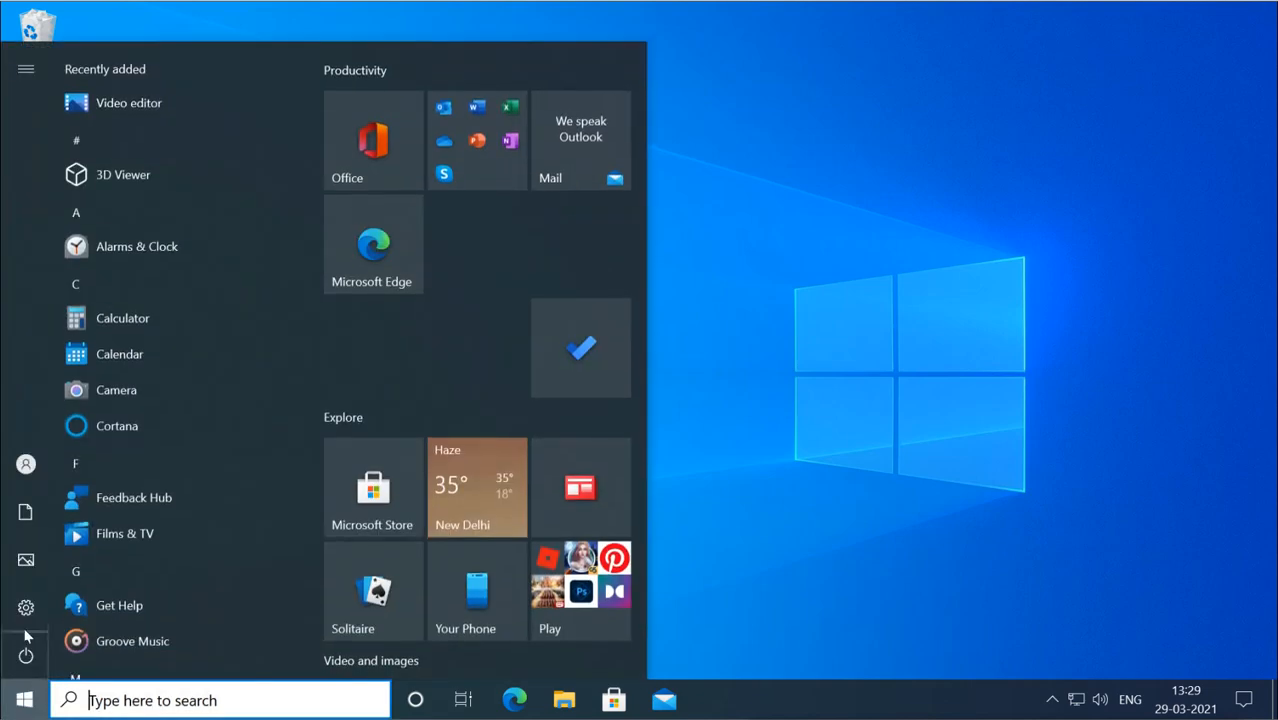
pyautogui.click(26, 609)
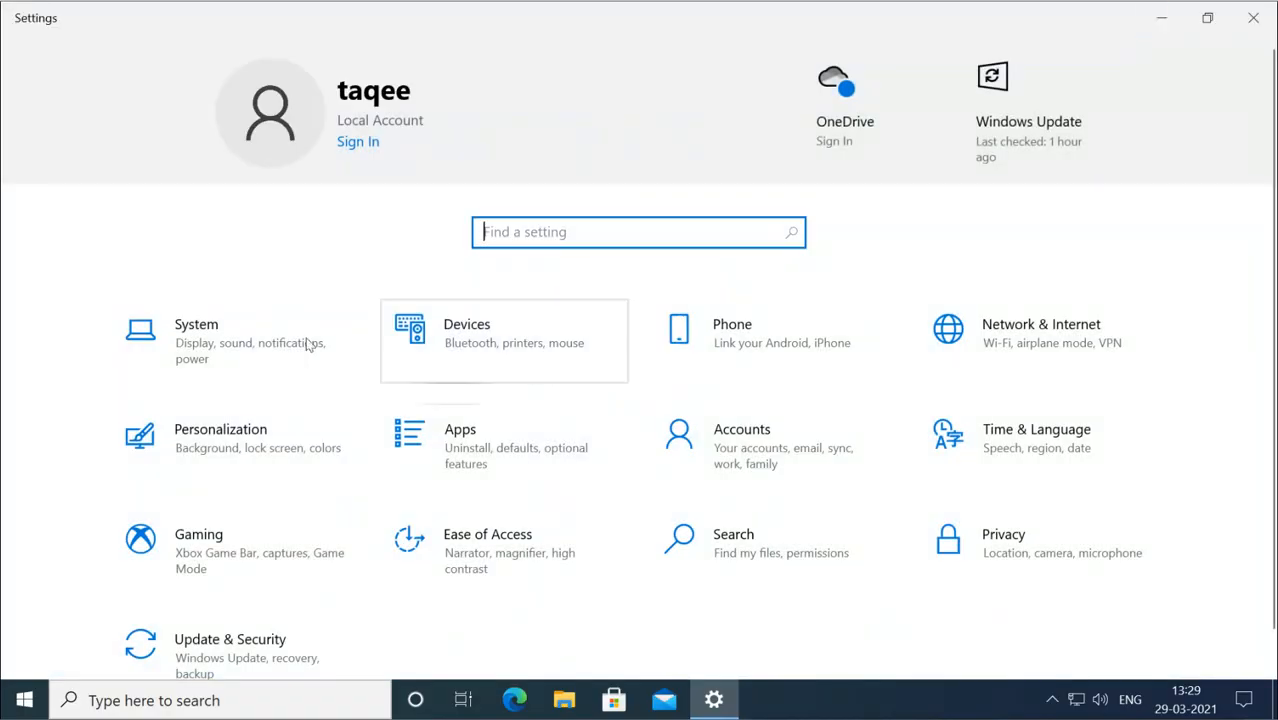
pyautogui.click(237, 345)
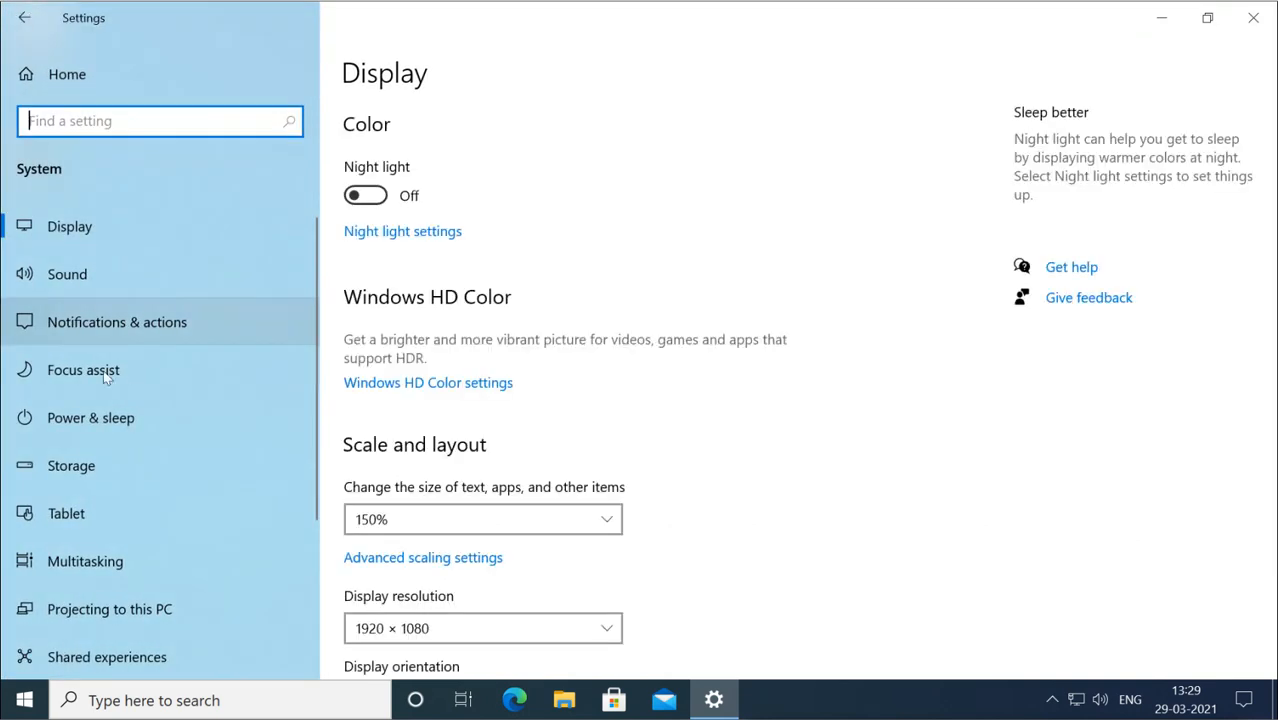
pyautogui.click(91, 424)
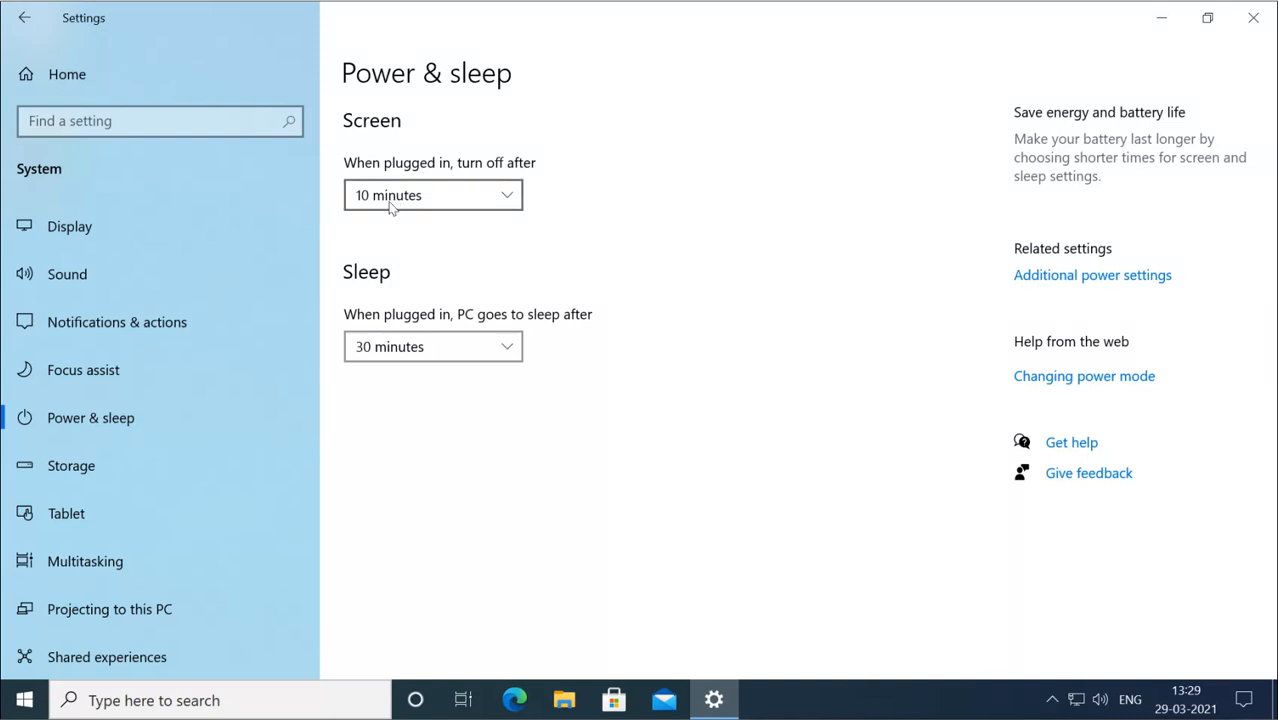
pyautogui.click(512, 201)
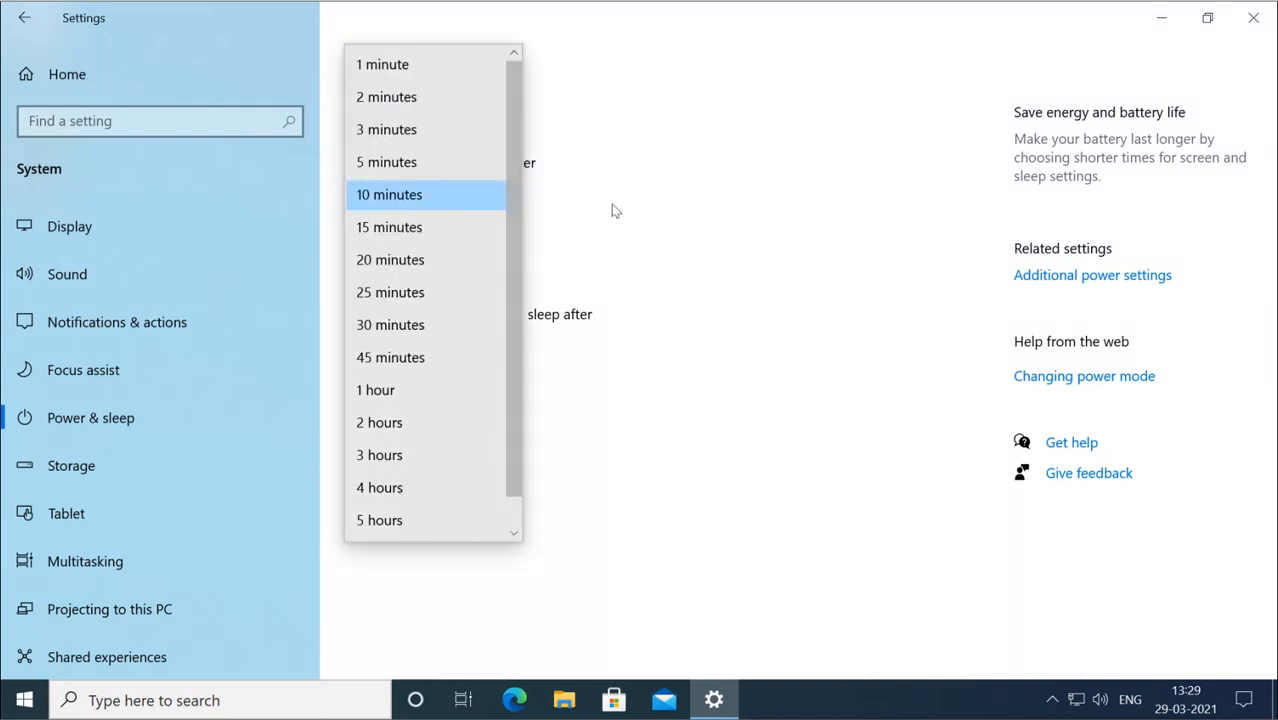
pyautogui.click(614, 210)
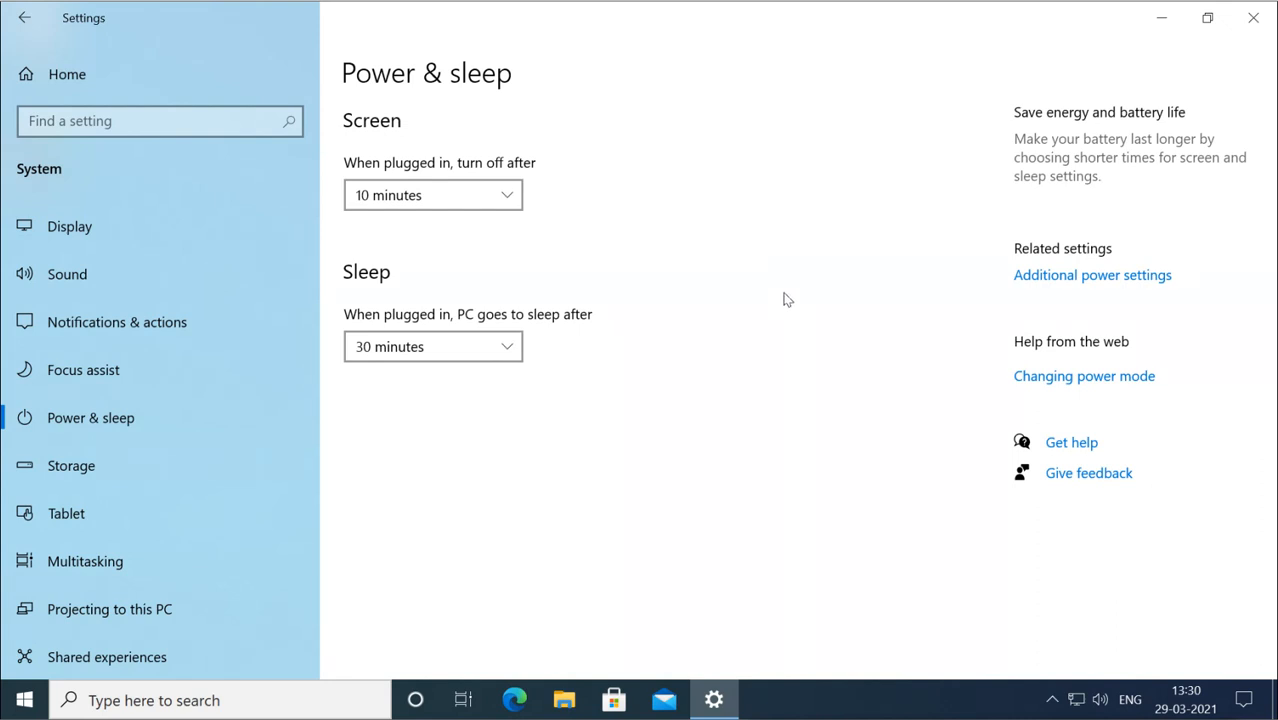
# Open the additional power settings, compare them with the Power & sleep page, and reveal the additional power plans
pyautogui.click(1053, 281)
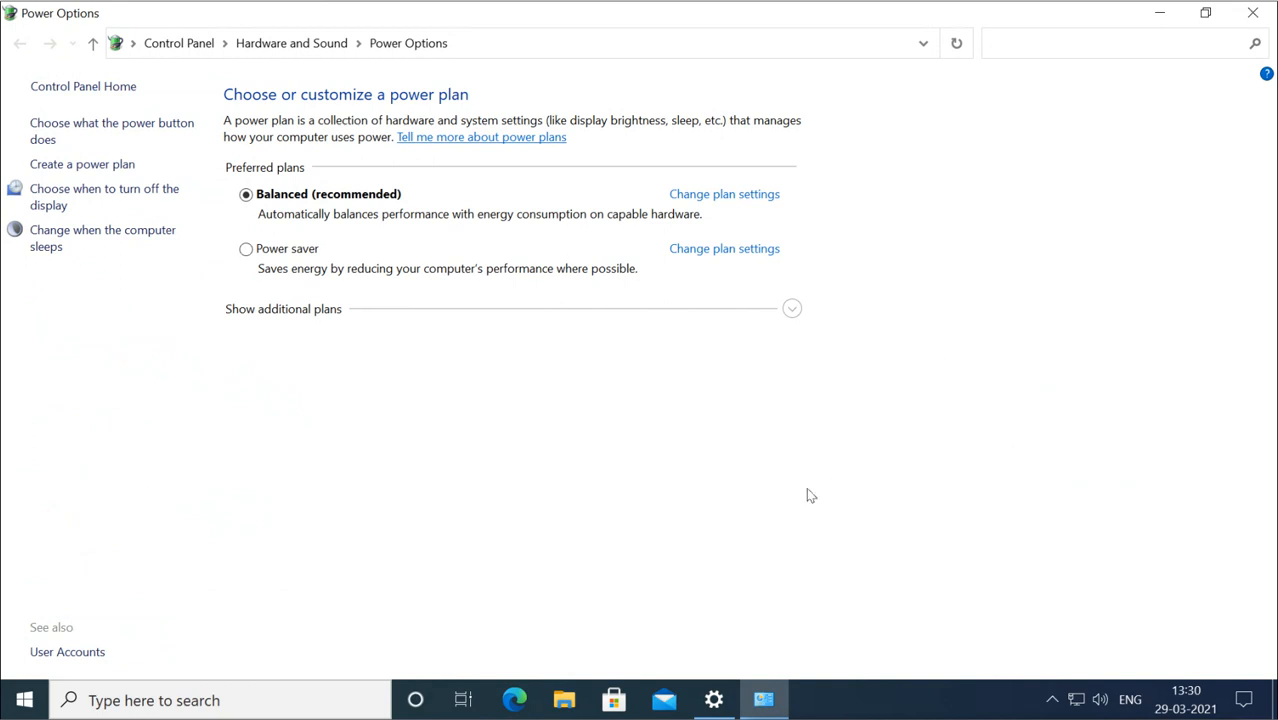
pyautogui.click(714, 700)
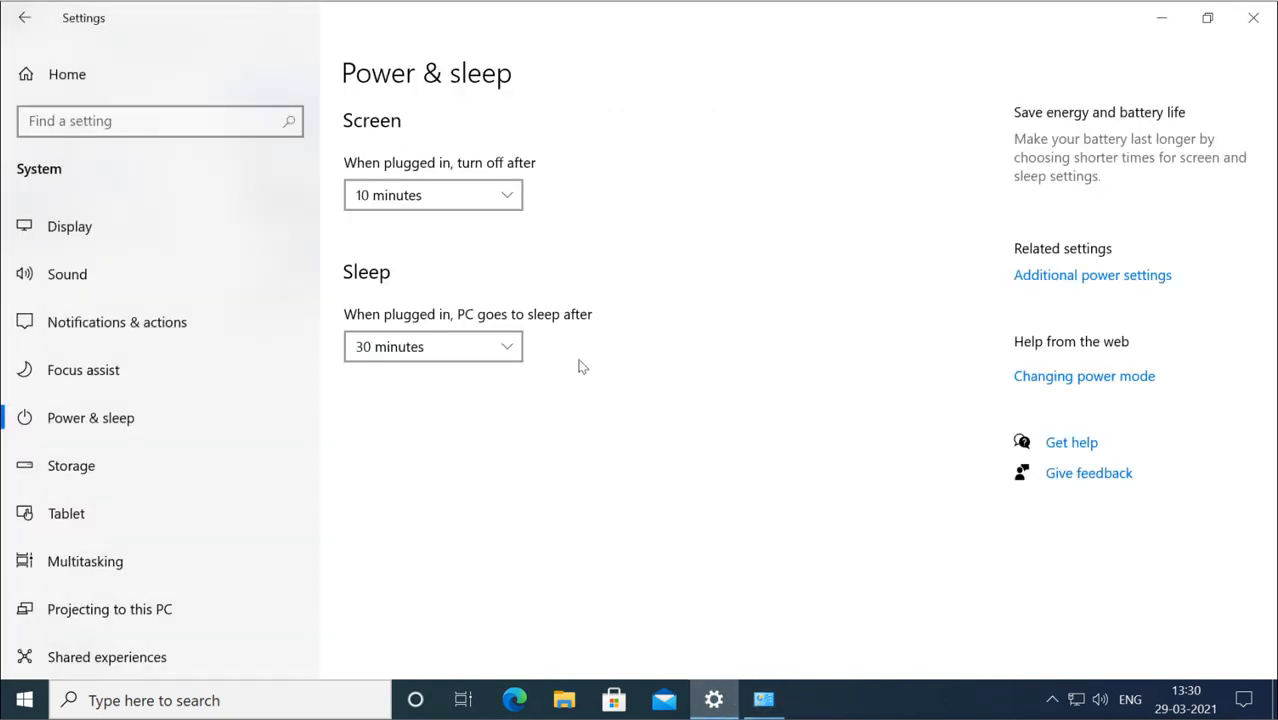
pyautogui.click(764, 699)
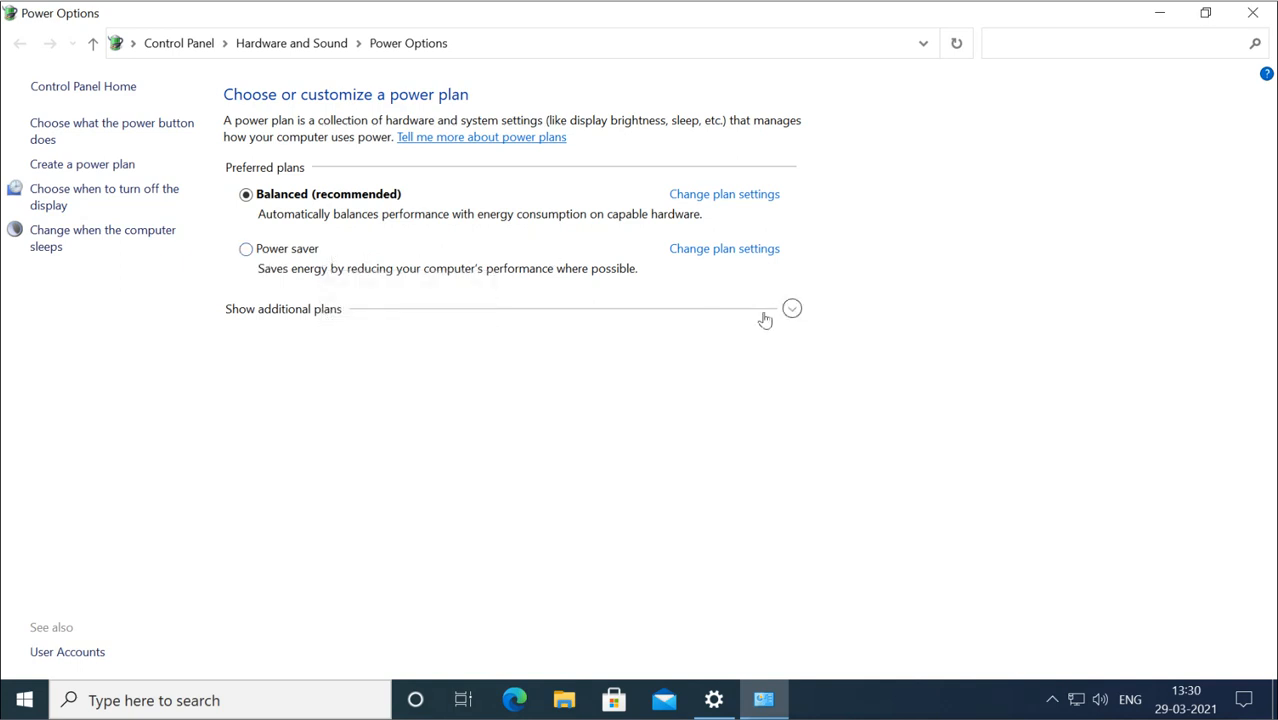
pyautogui.click(794, 311)
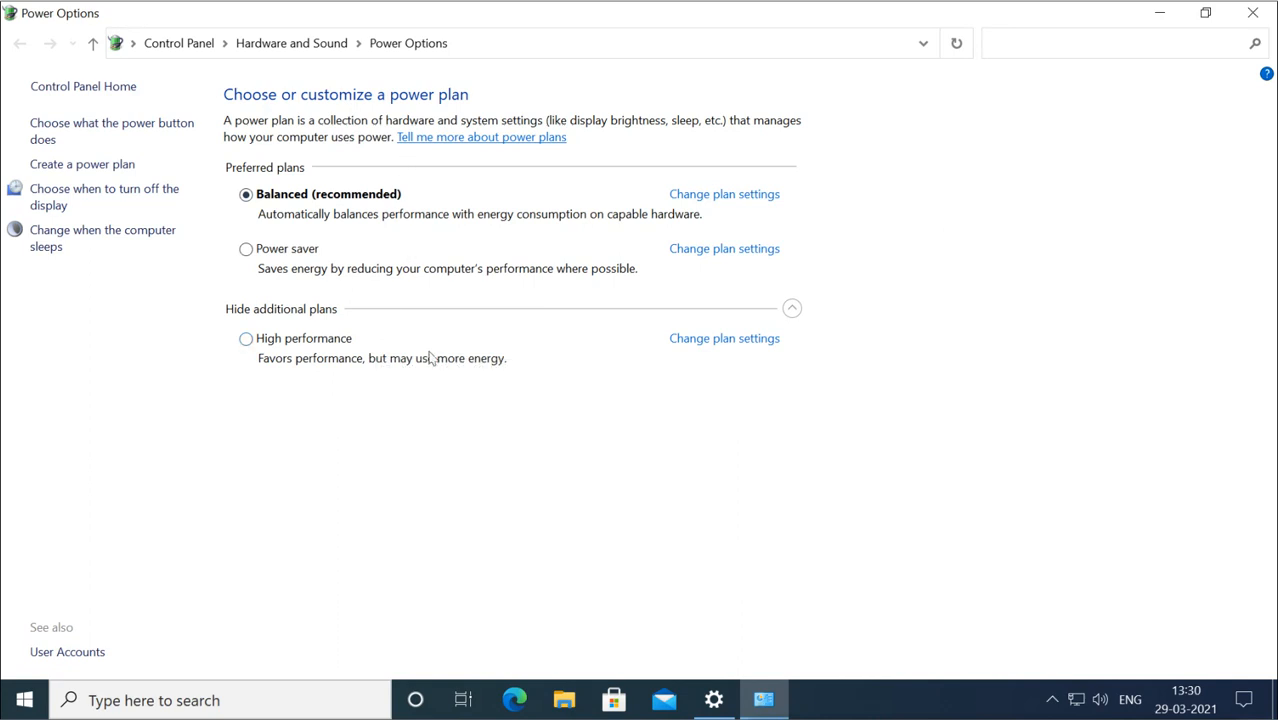
# View the Balanced plan's advanced power settings, look through the High performance and Power saver plans, and leave without saving
pyautogui.click(727, 200)
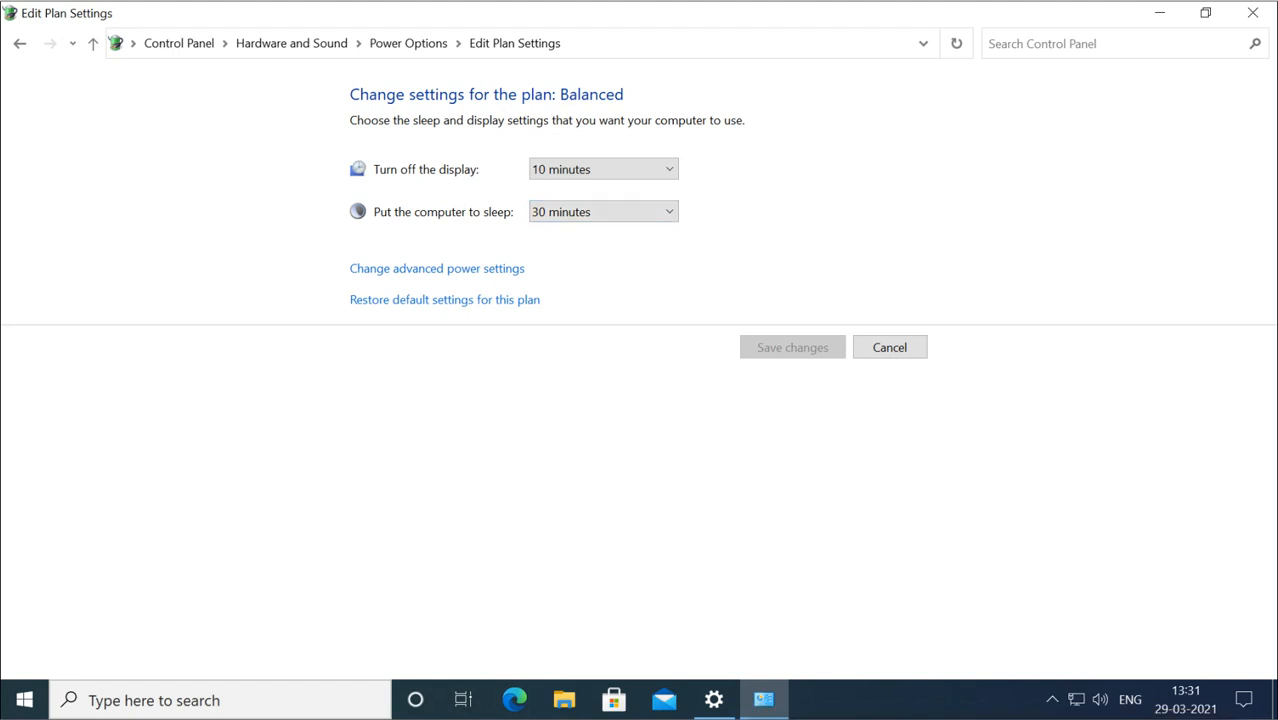
pyautogui.click(453, 271)
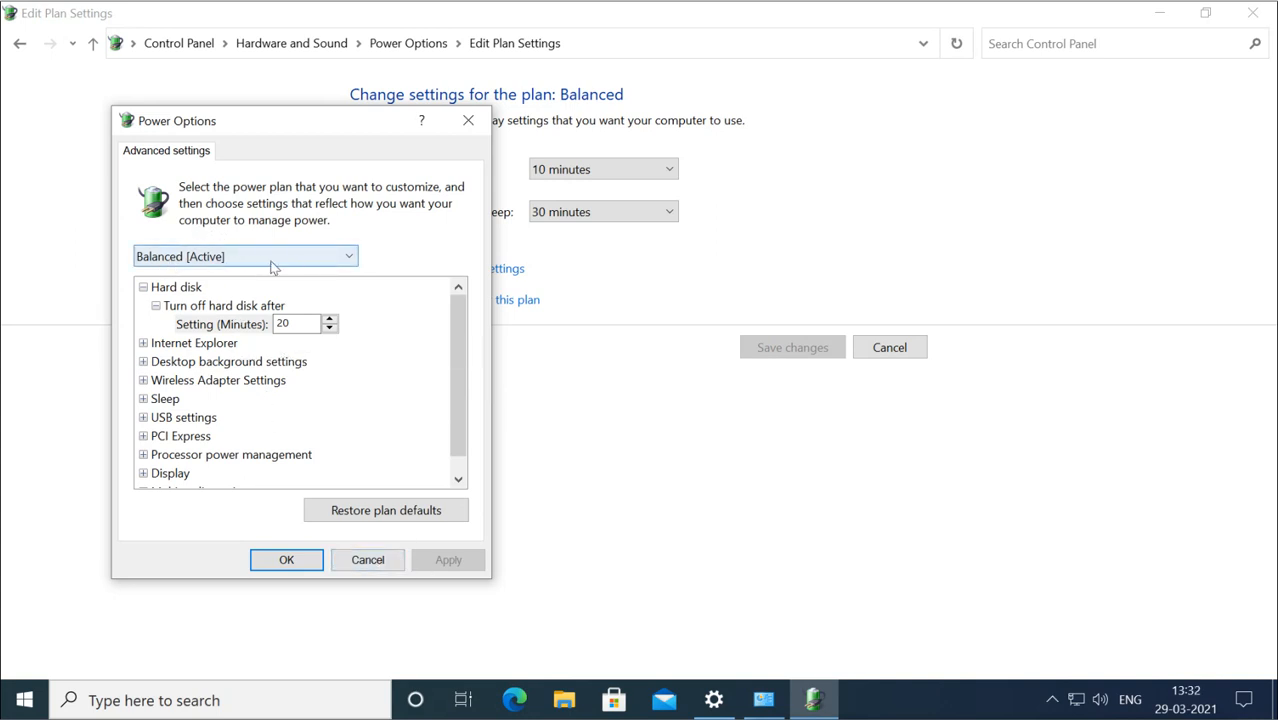
pyautogui.click(350, 262)
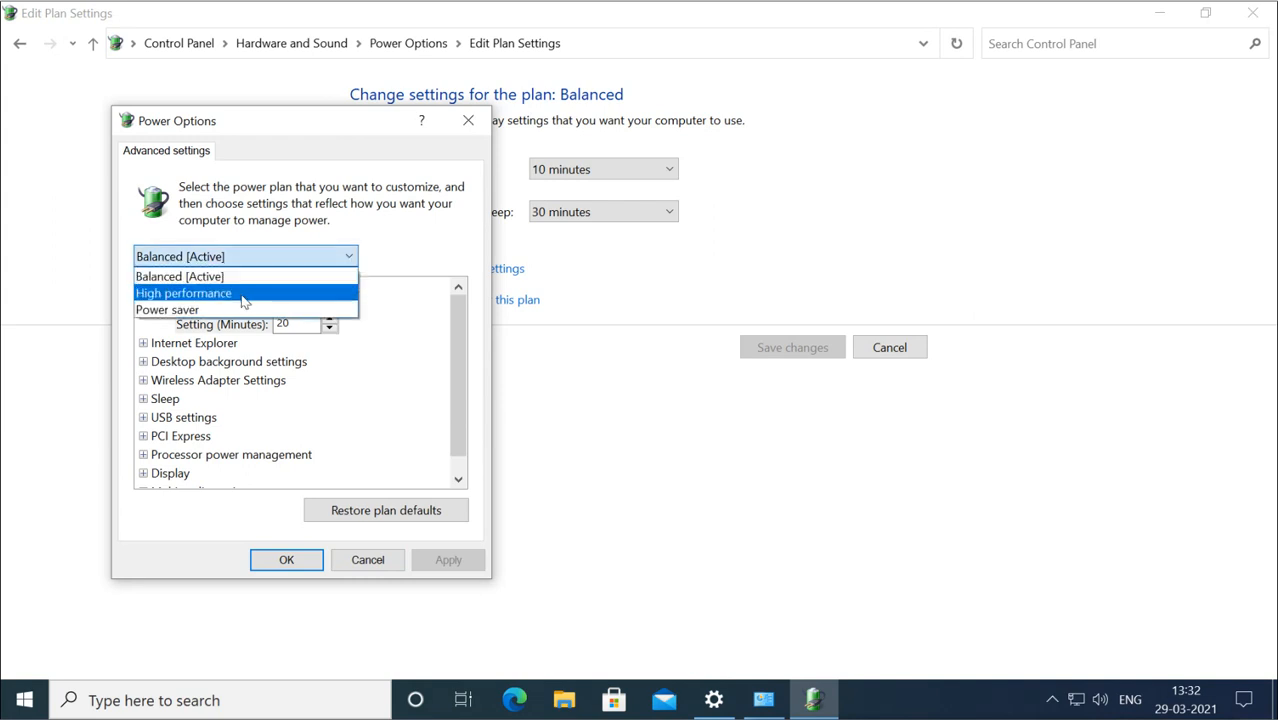
pyautogui.click(241, 294)
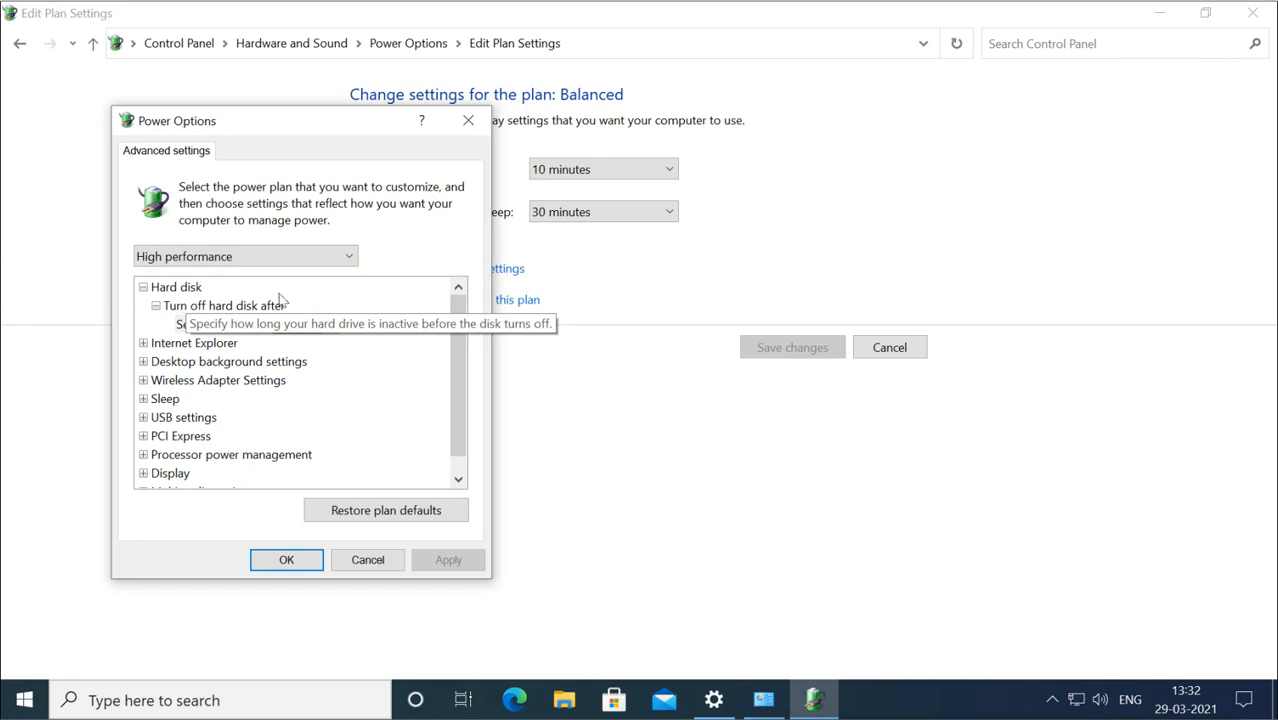
pyautogui.click(349, 256)
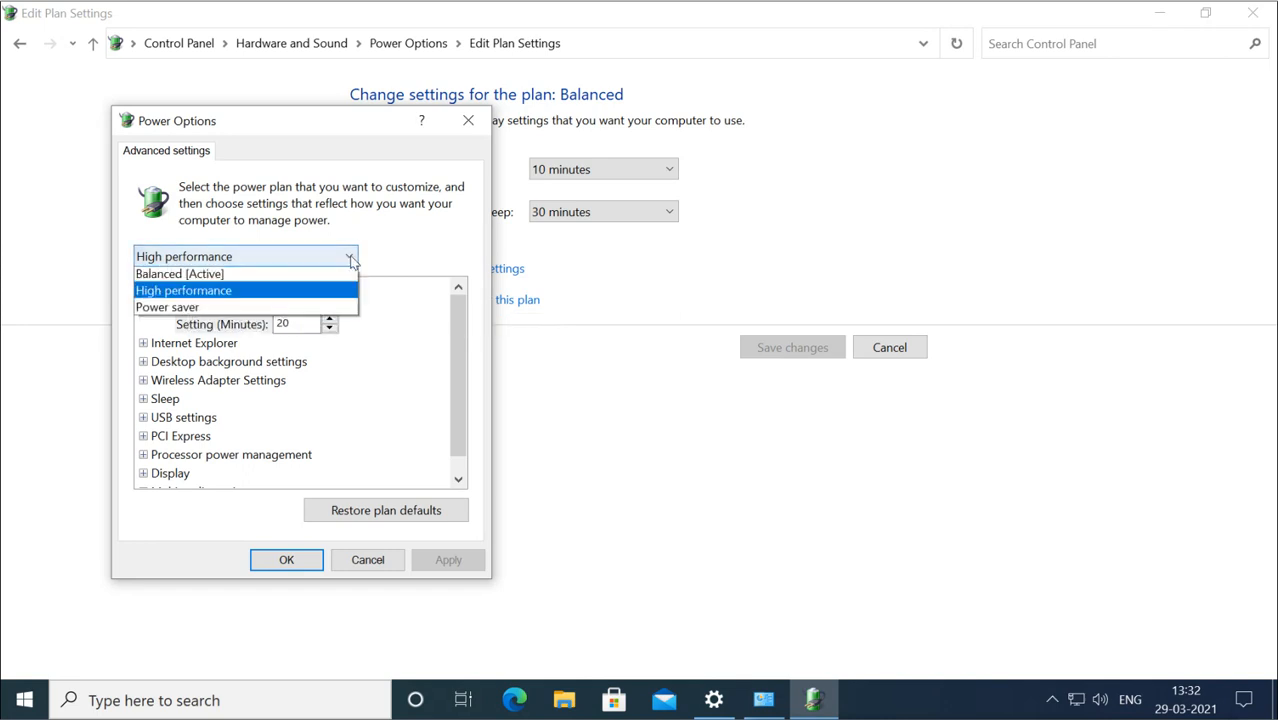
pyautogui.click(240, 312)
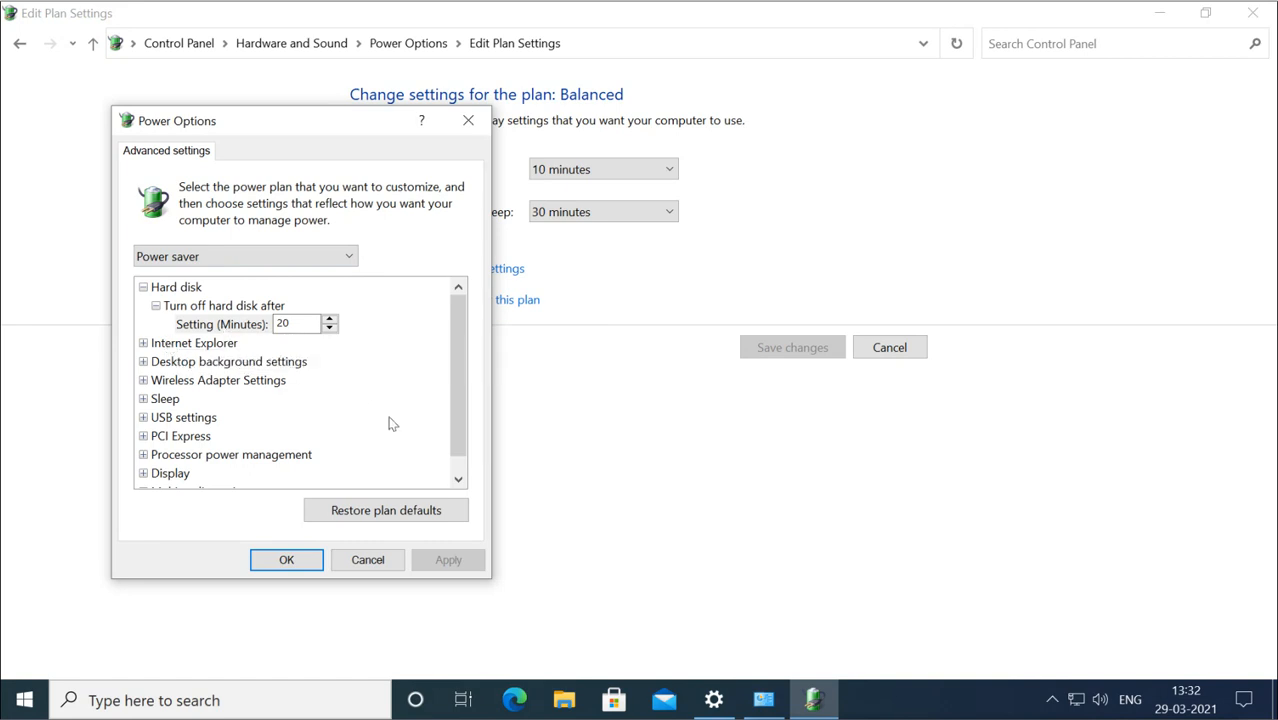
pyautogui.click(367, 559)
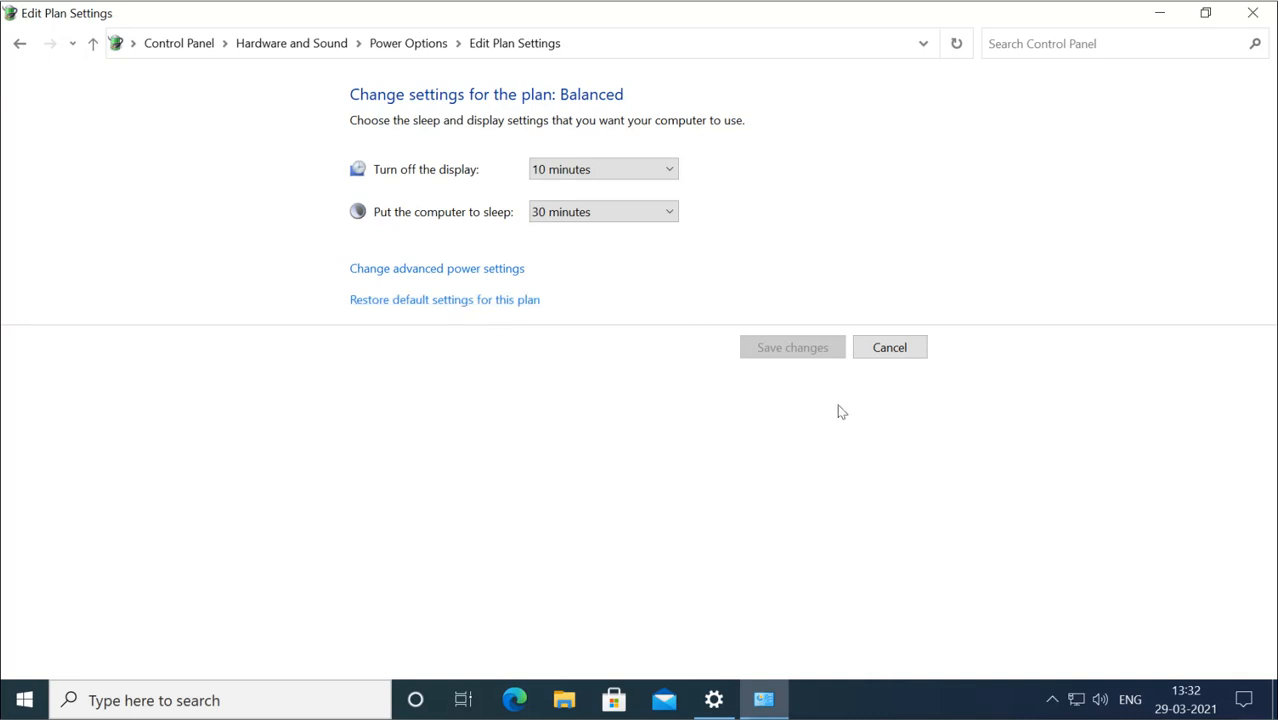
pyautogui.click(889, 349)
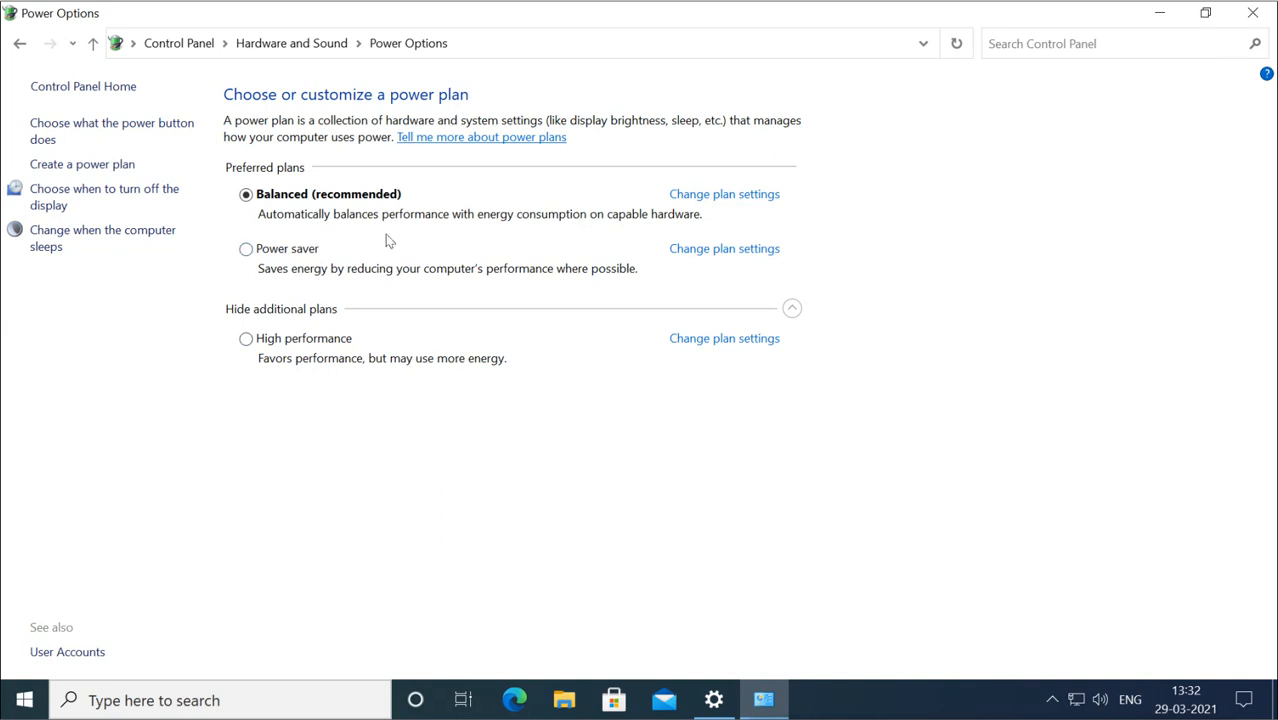
# Review what the power button does and the shutdown settings, and return to the power plan overview
pyautogui.click(120, 126)
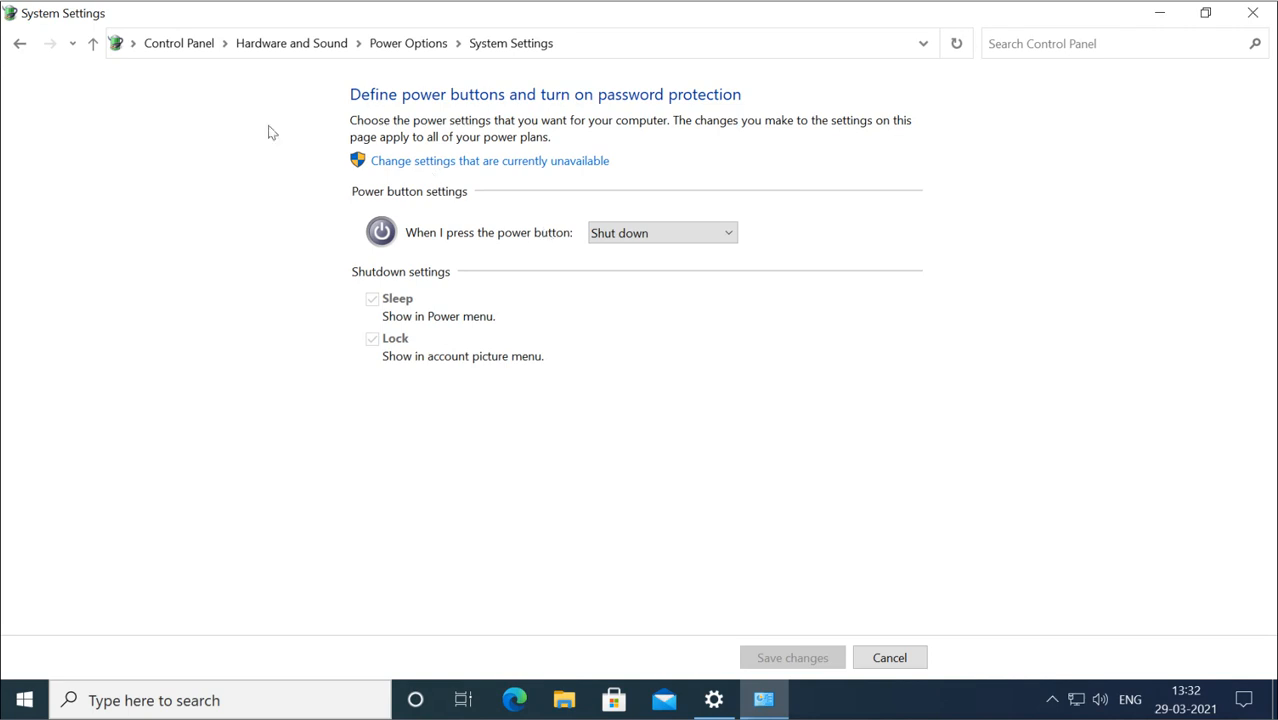
pyautogui.click(19, 44)
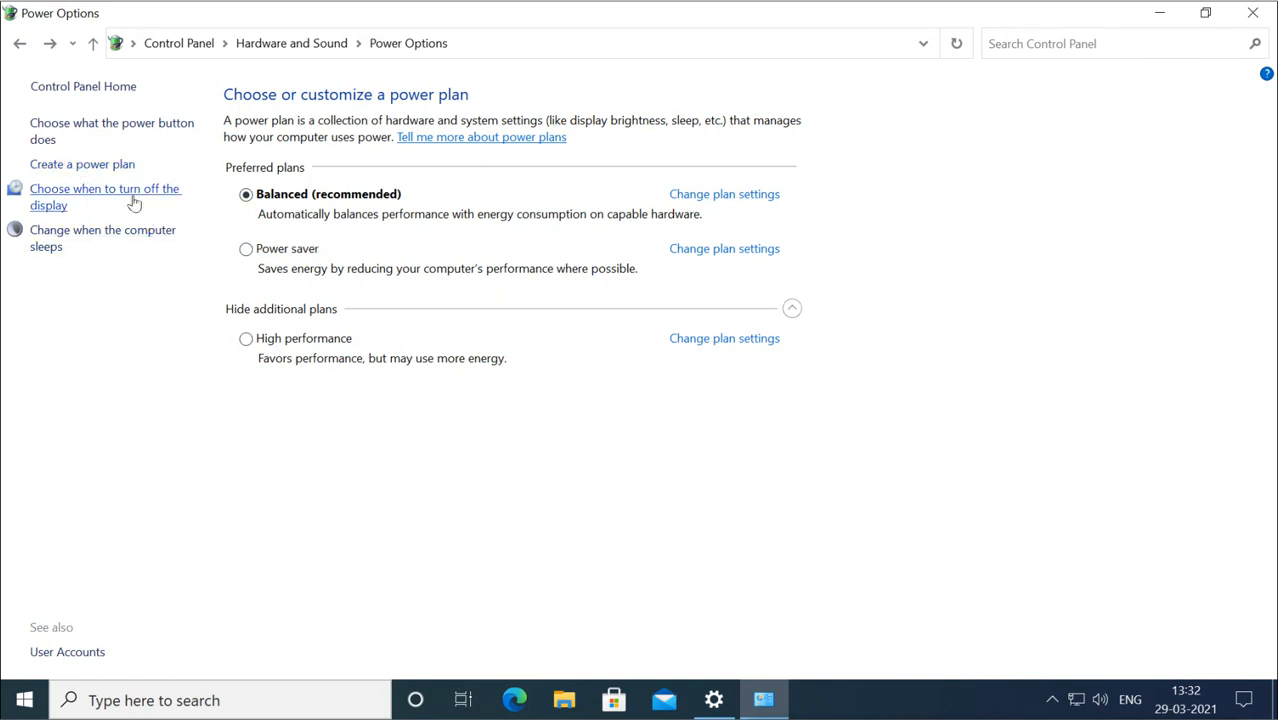
pyautogui.click(99, 167)
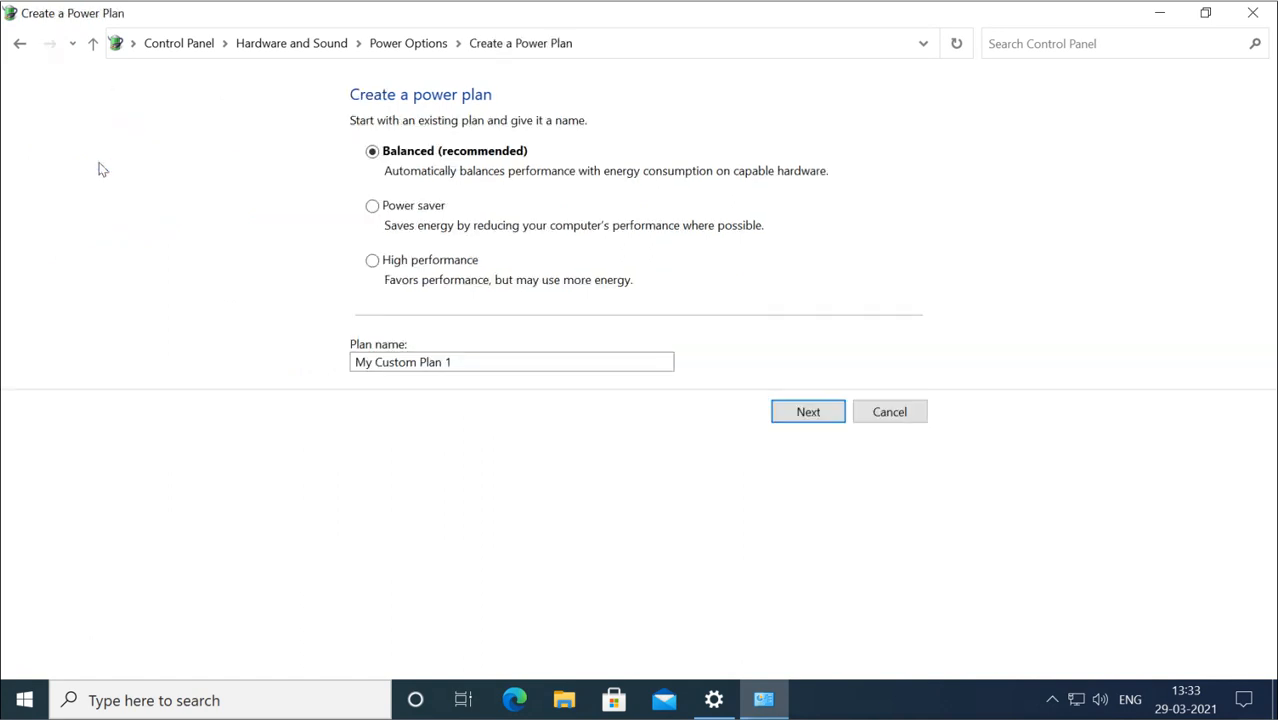
pyautogui.click(472, 361)
pyautogui.click(472, 361)
pyautogui.doubleClick(472, 361)
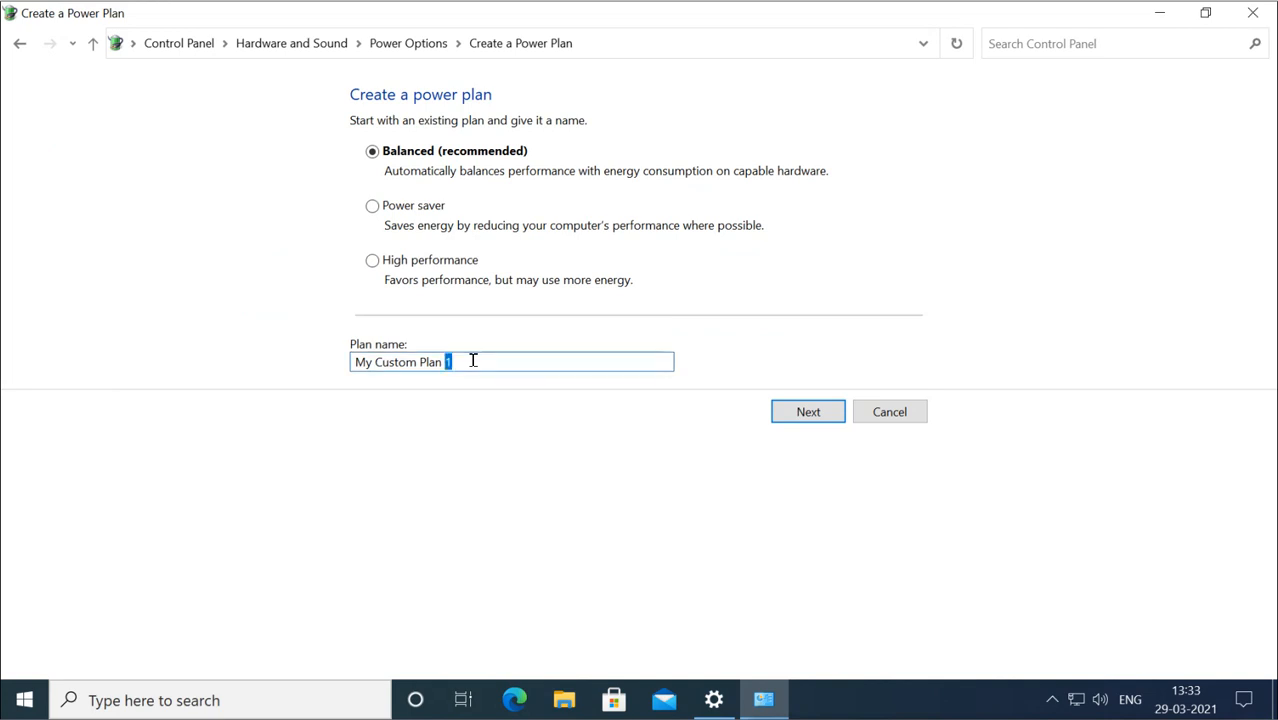
pyautogui.press('Left')
pyautogui.press('Left')
pyautogui.press('BackSpace')
pyautogui.press('BackSpace')
pyautogui.press('BackSpace')
pyautogui.press('BackSpace')
pyautogui.press('BackSpace')
pyautogui.press('BackSpace')
pyautogui.press('BackSpace')
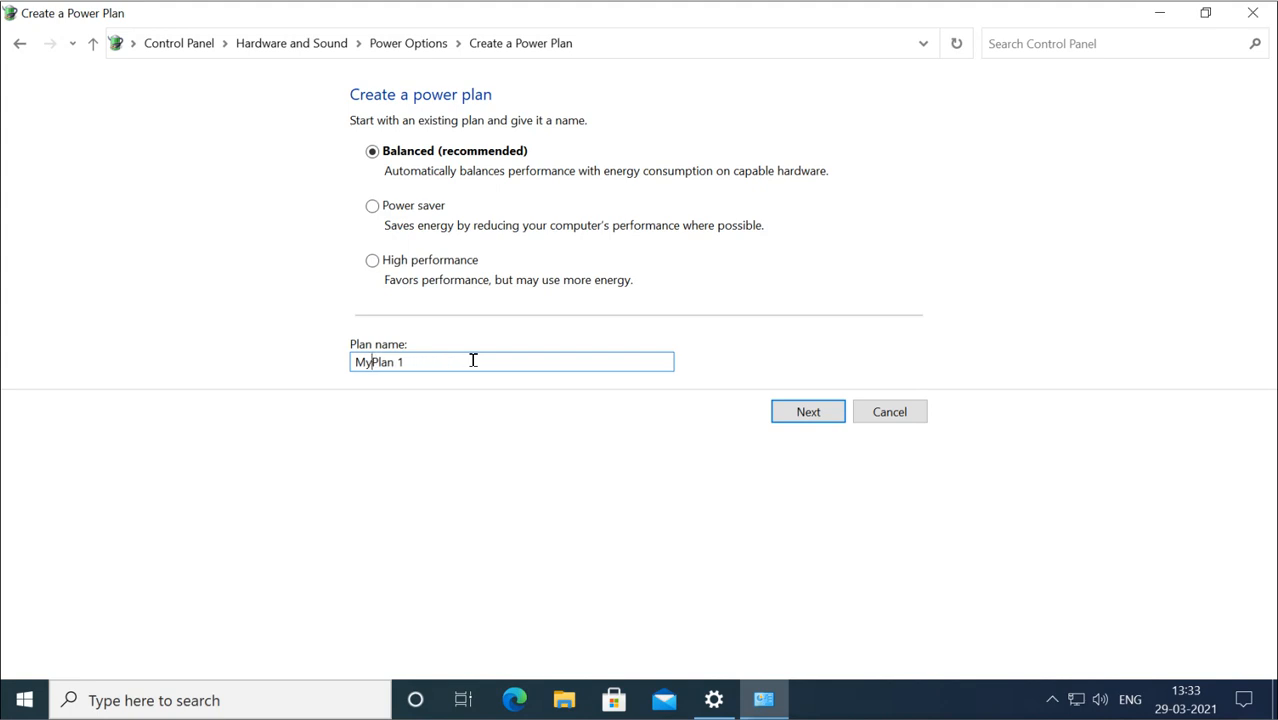
pyautogui.click(810, 419)
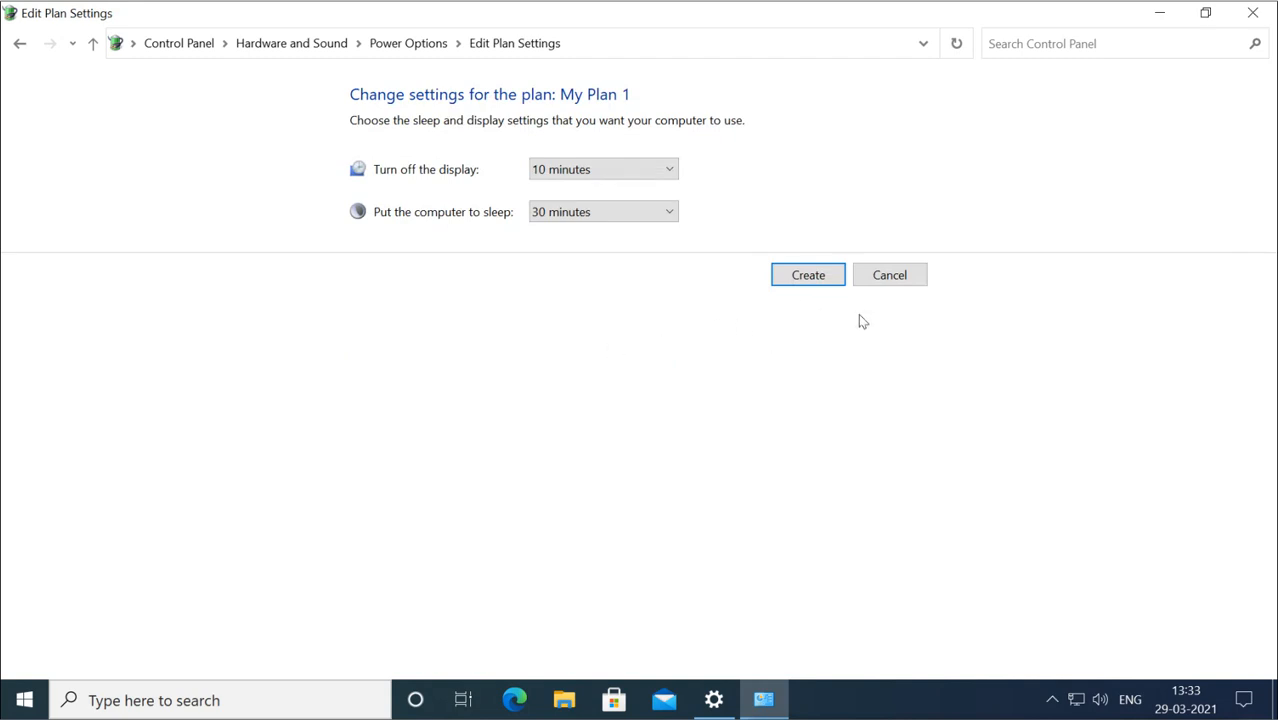
pyautogui.click(890, 282)
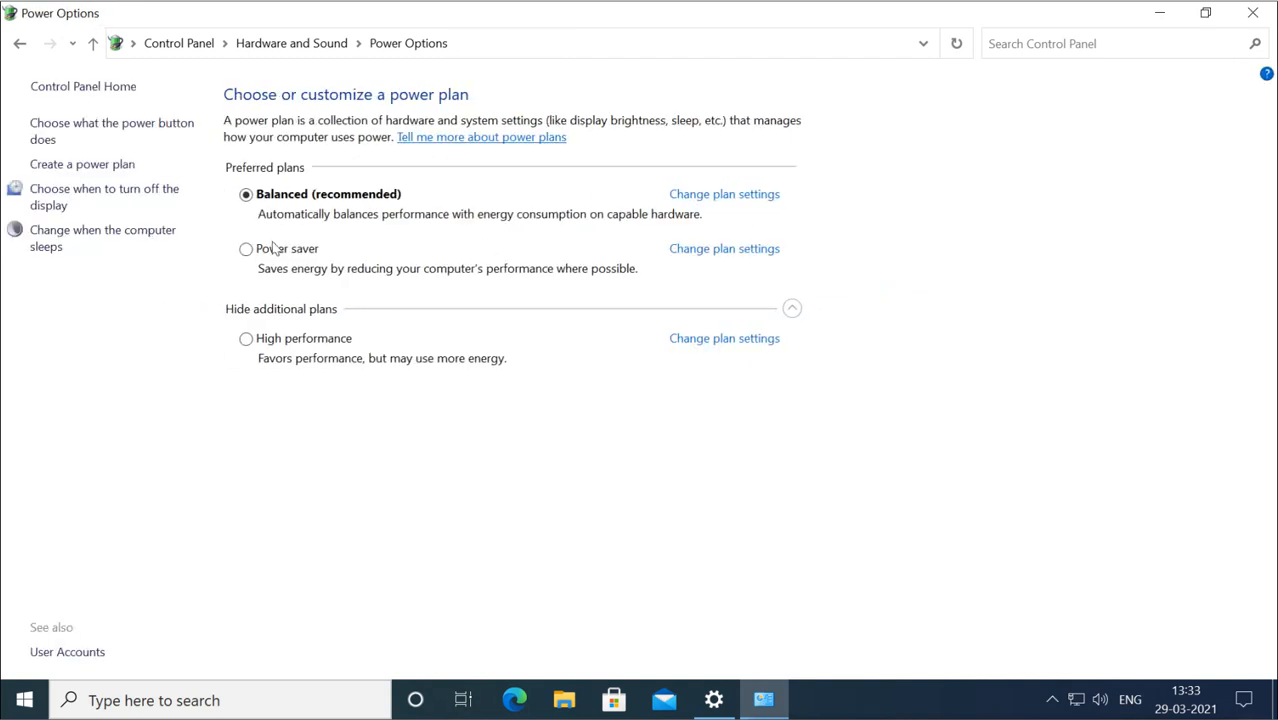
# Create a power plan named My Custom Plan 1 based on Balanced, and make Balanced (recommended) the active plan again
pyautogui.click(103, 166)
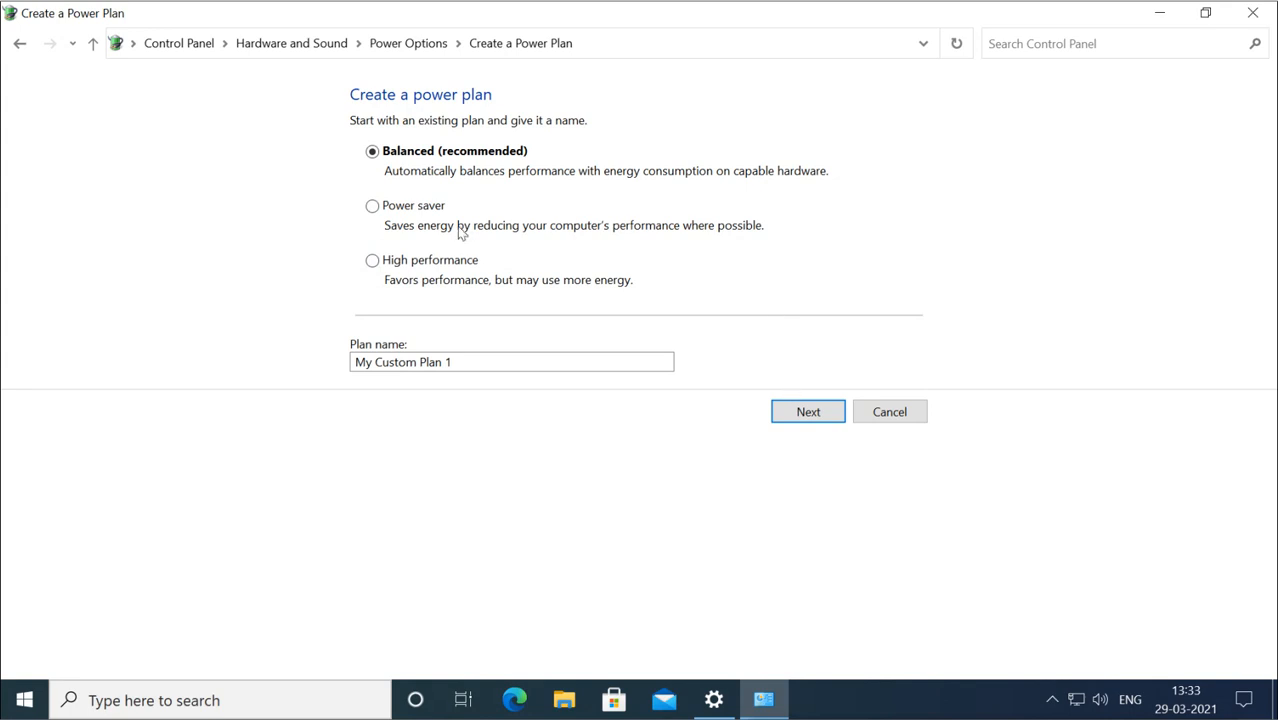
pyautogui.click(812, 411)
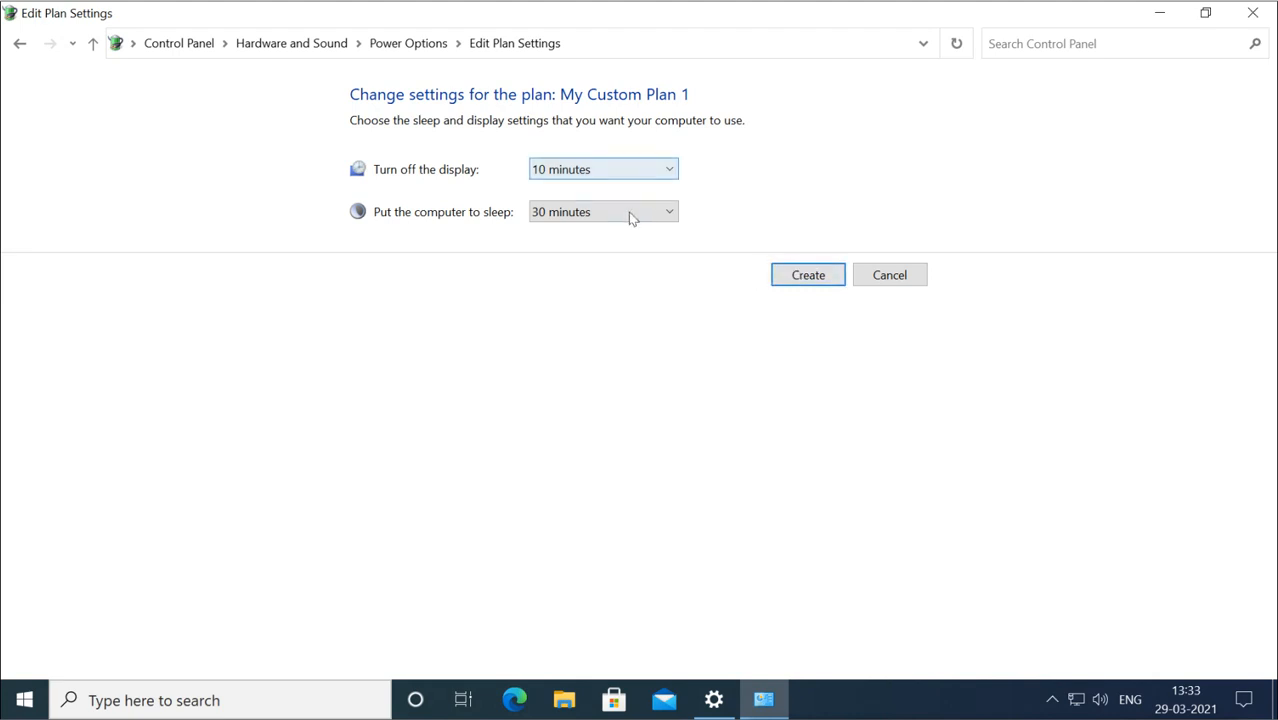
pyautogui.click(800, 282)
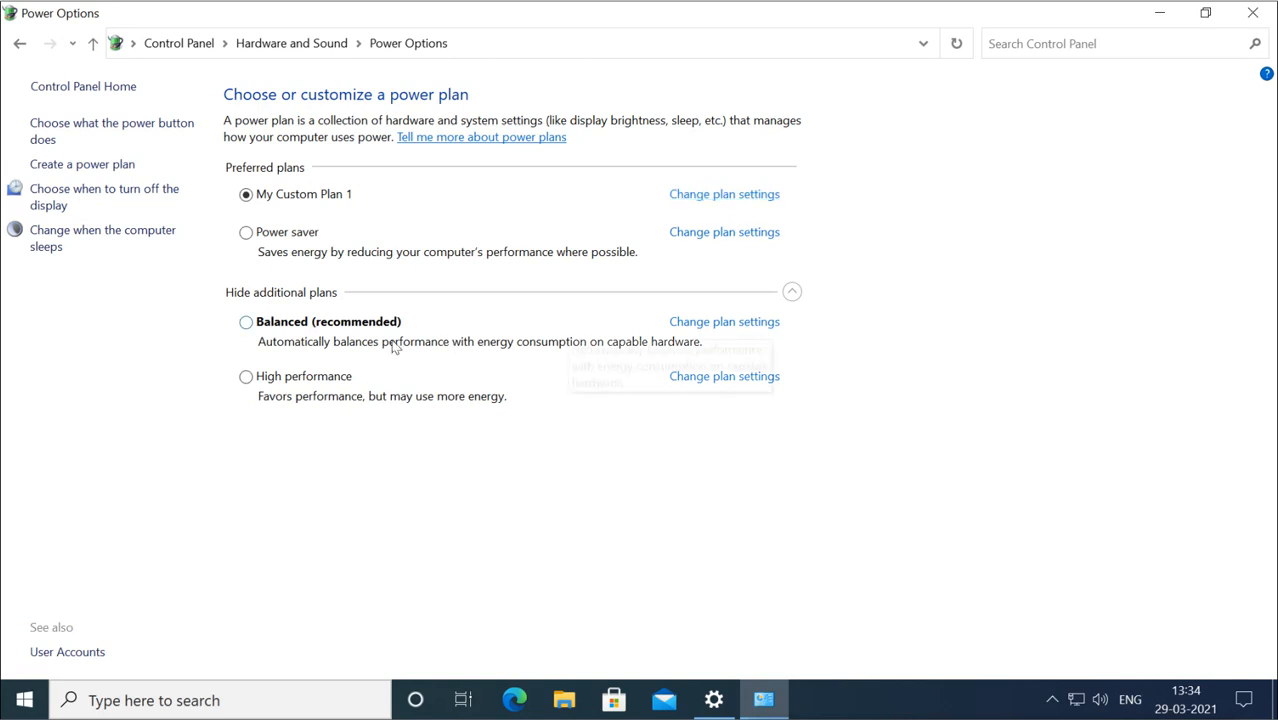
pyautogui.click(247, 323)
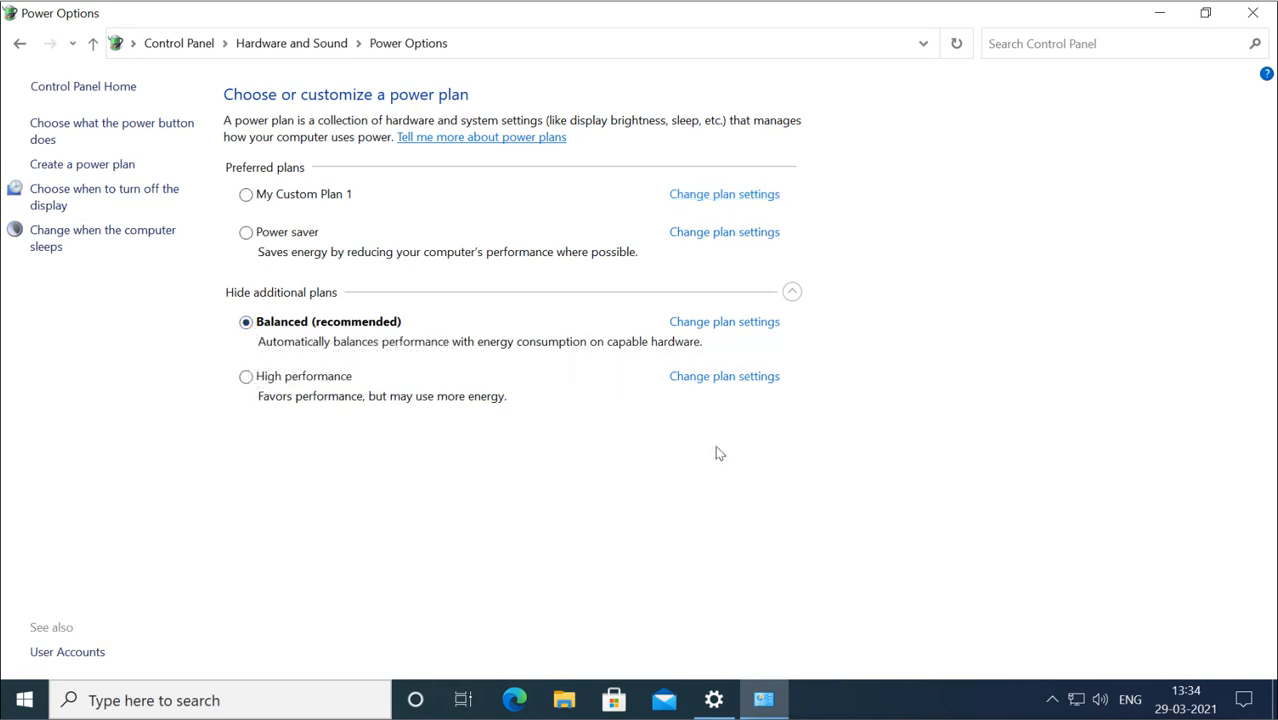
# Review the Balanced plan's display turn-off and sleep settings without changing them, and close the Power Options and Settings windows
pyautogui.click(82, 204)
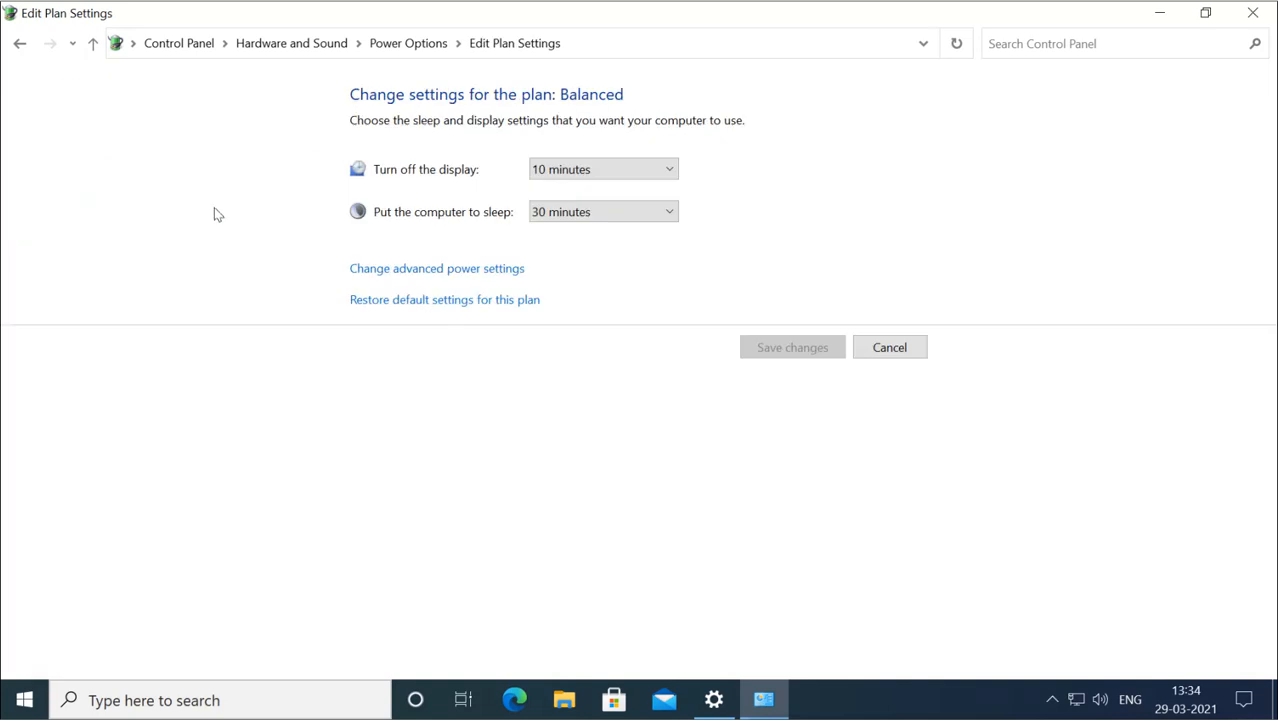
pyautogui.click(889, 354)
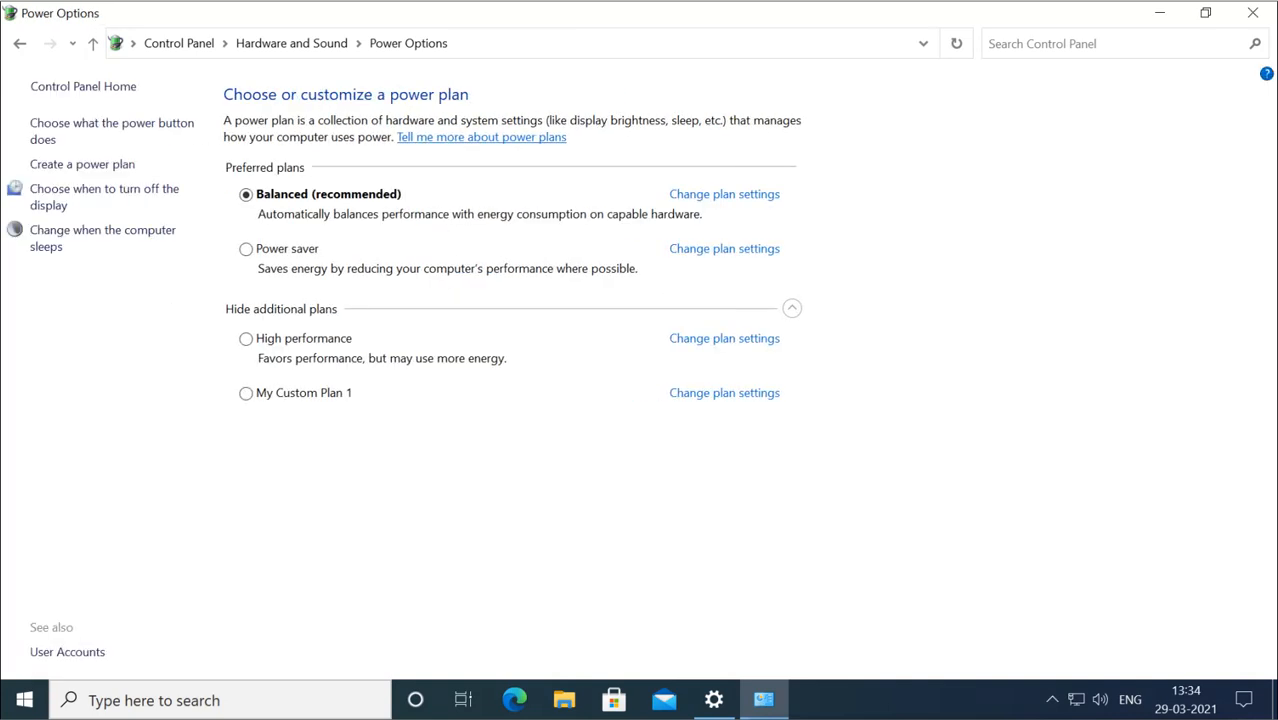
pyautogui.click(104, 236)
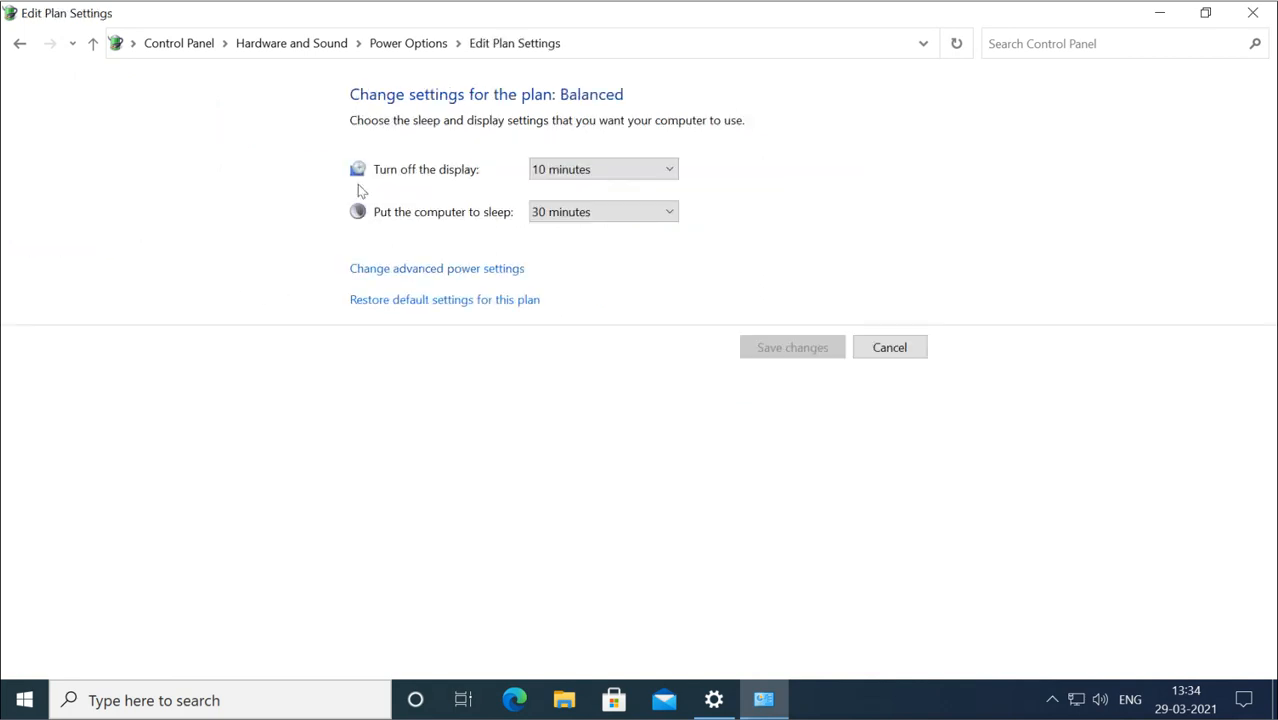
pyautogui.click(886, 348)
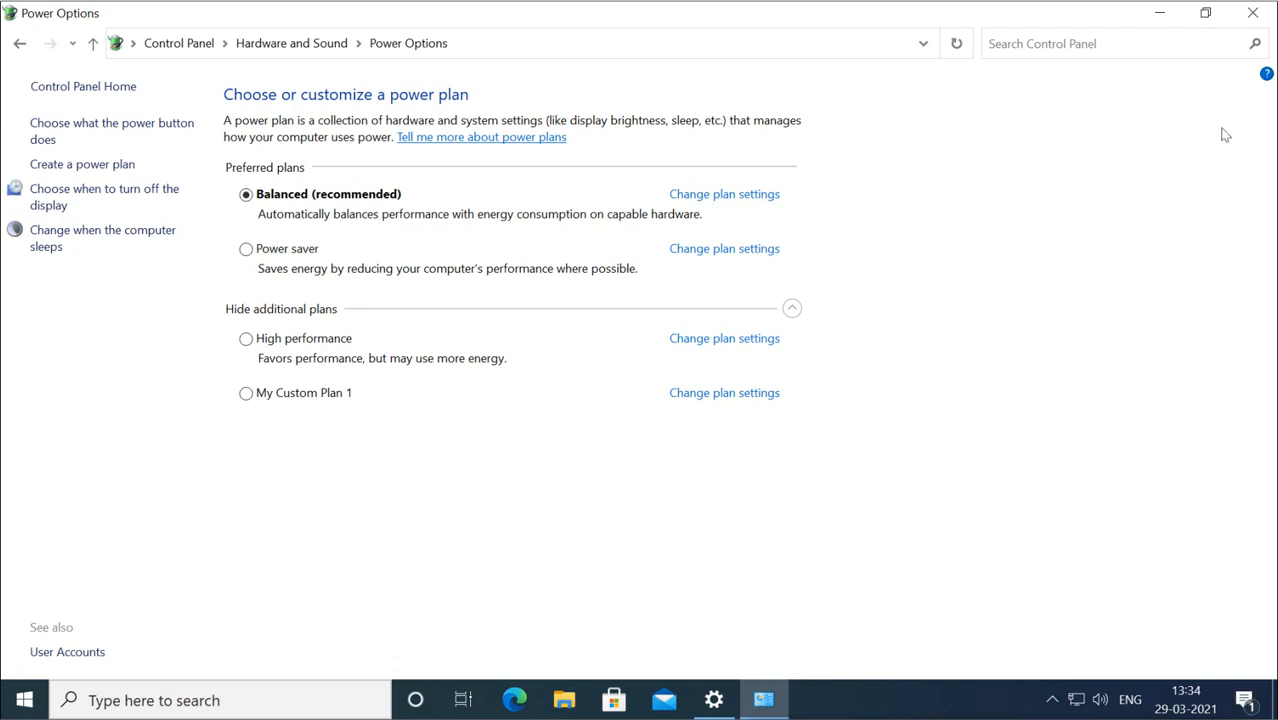
pyautogui.click(1256, 16)
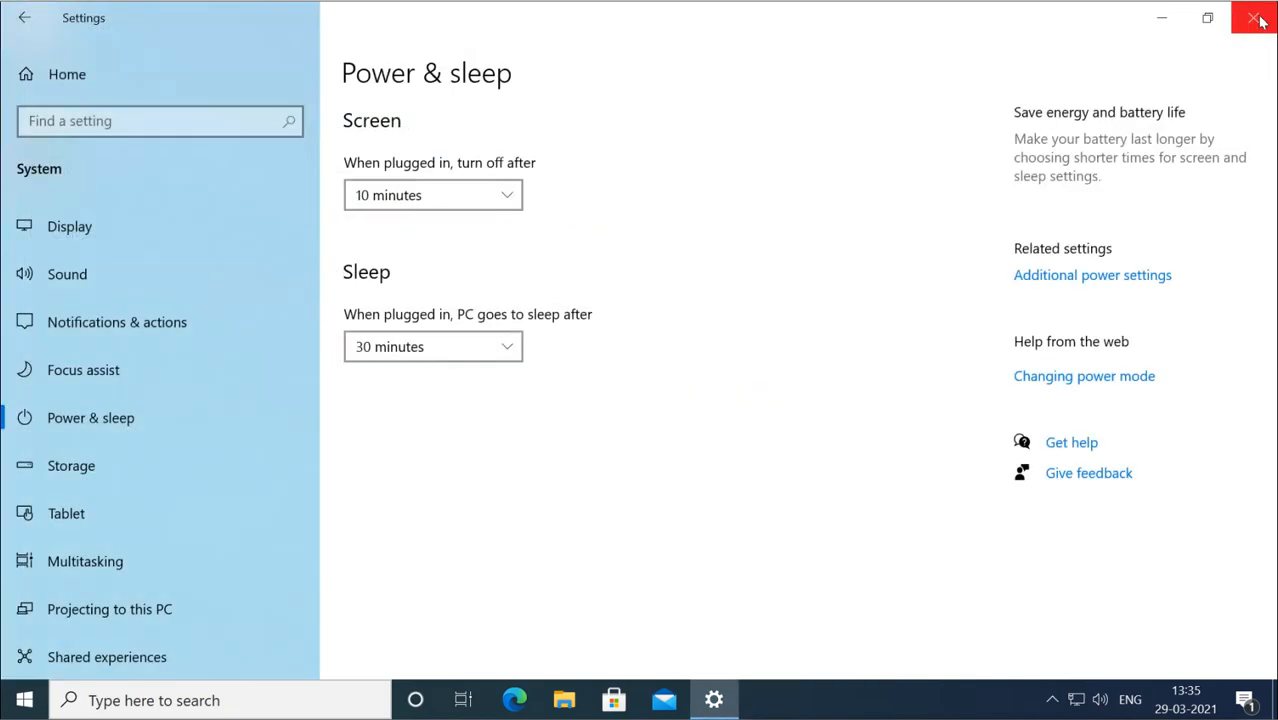
pyautogui.click(1256, 18)
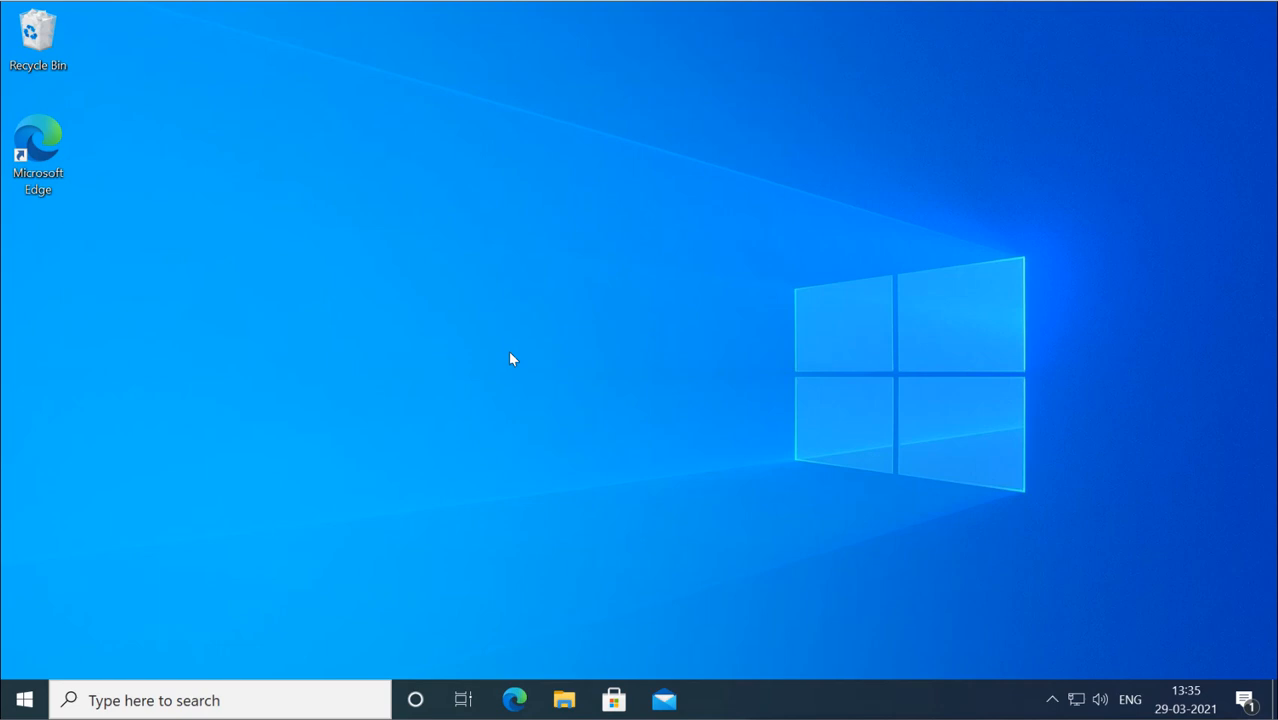
# Open the display settings from the desktop, review the scale, resolution and multiple-display options, and close Settings
pyautogui.rightClick(486, 341)
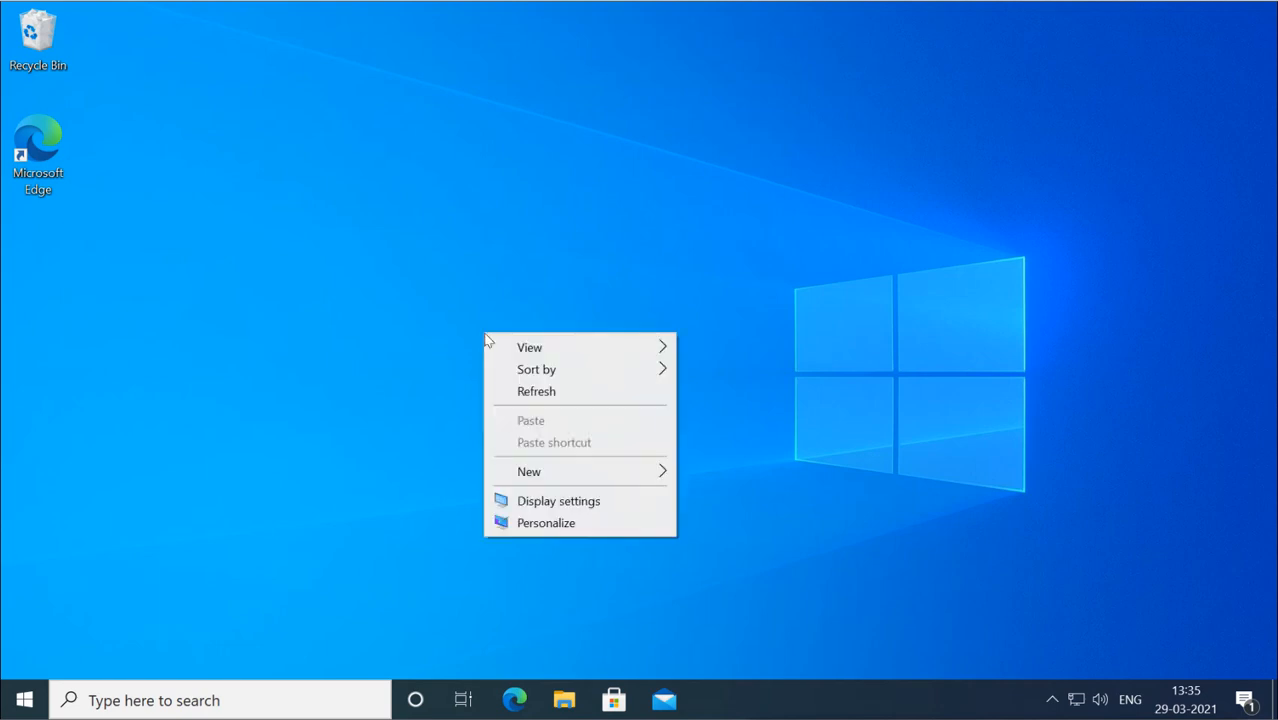
pyautogui.click(553, 503)
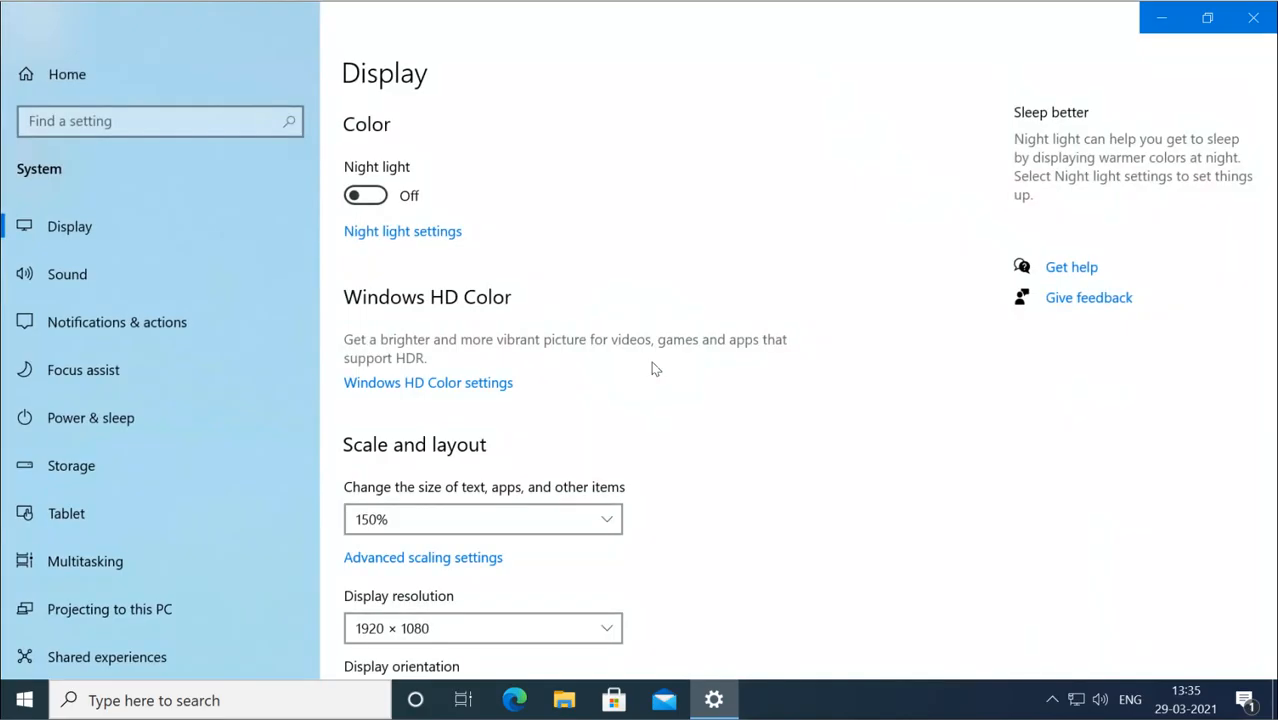
pyautogui.scroll(-3, 605, 443)
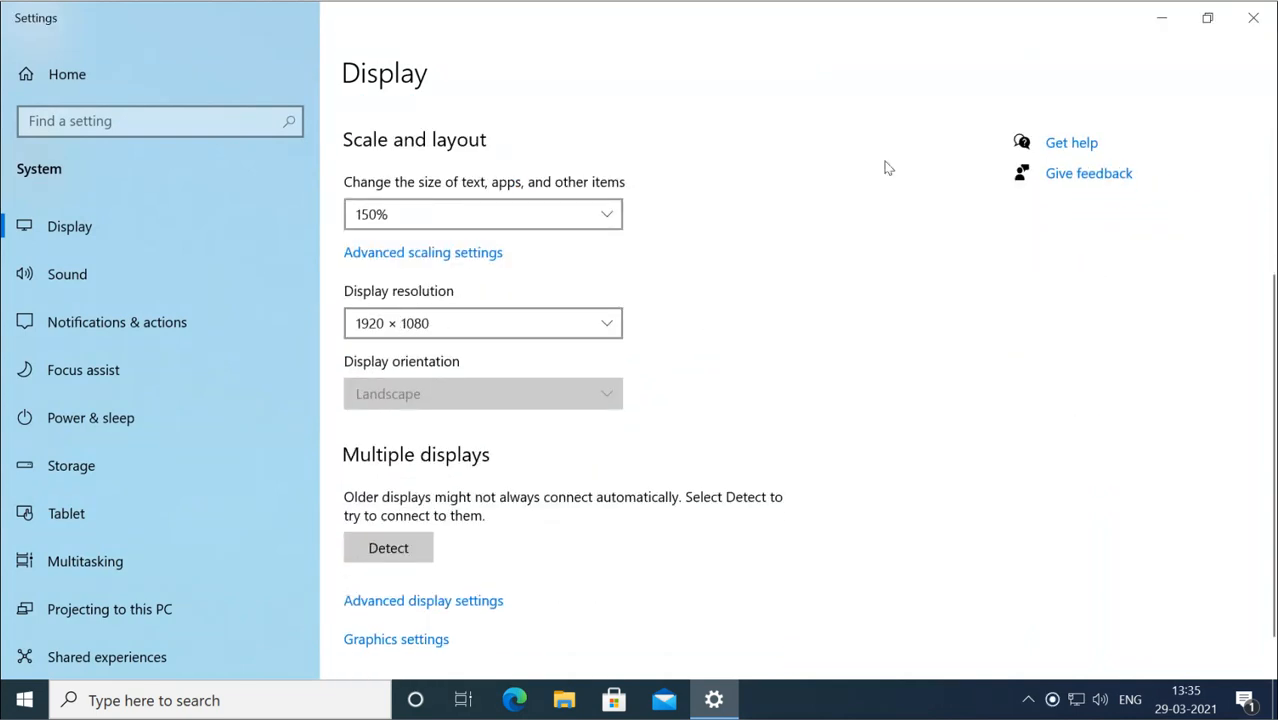
pyautogui.click(1252, 19)
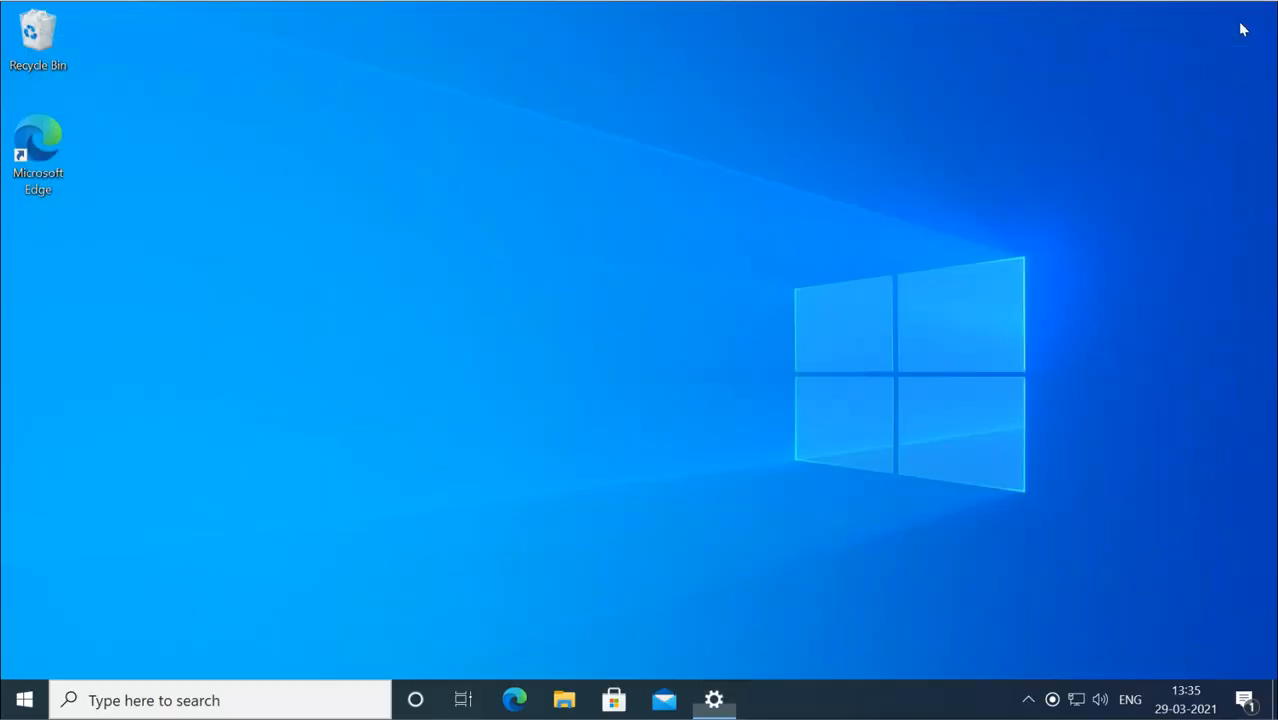
# Open the personalization settings from the desktop and review the Background, Colors and Lock screen options
pyautogui.rightClick(529, 203)
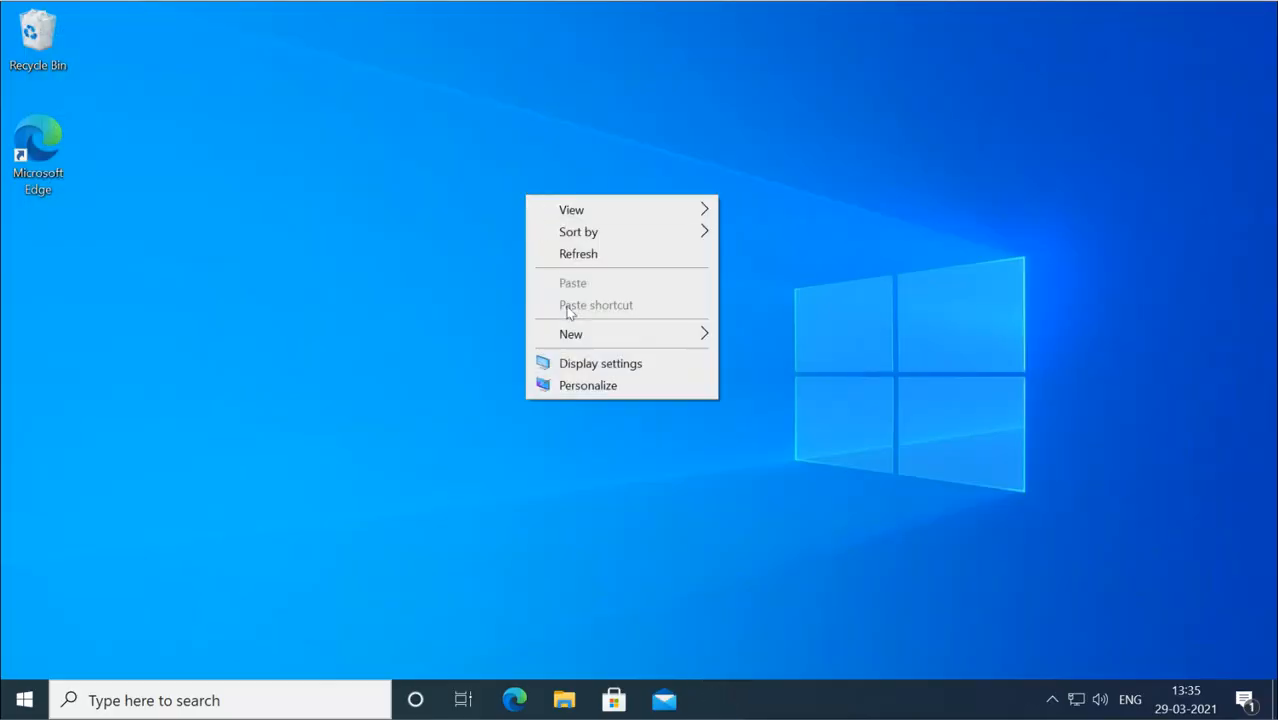
pyautogui.click(587, 386)
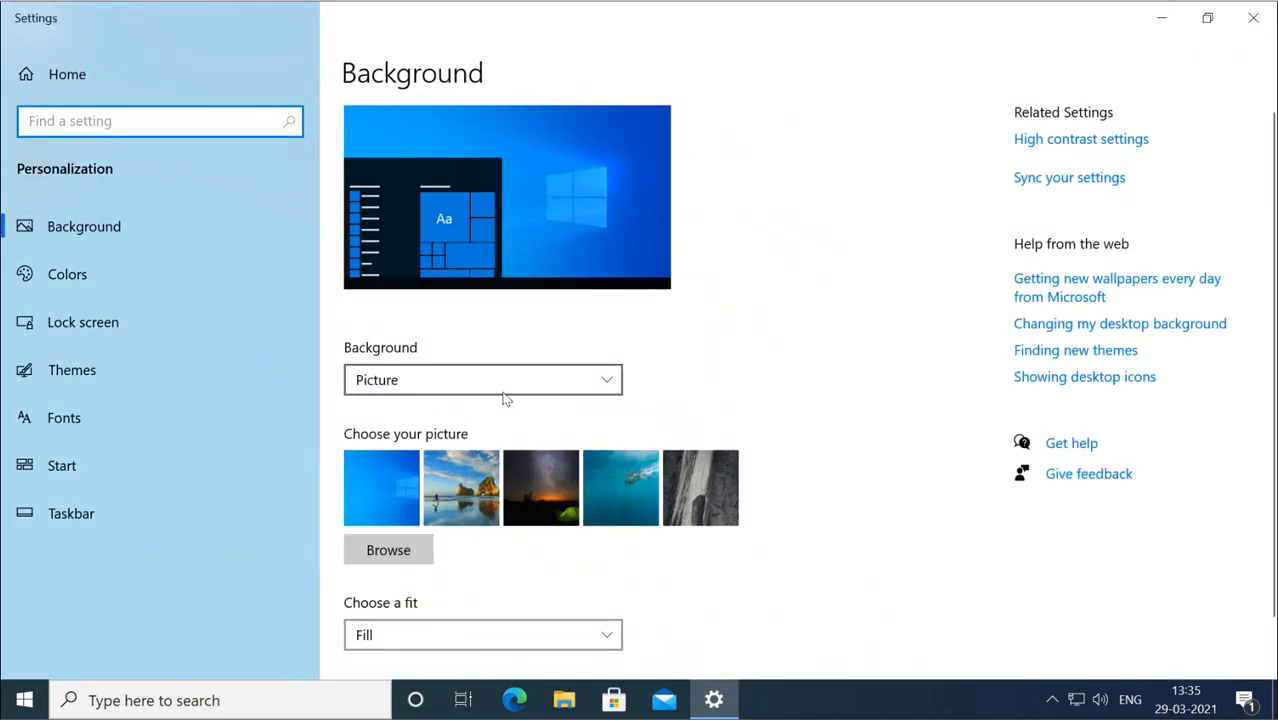
pyautogui.scroll(-1, 505, 398)
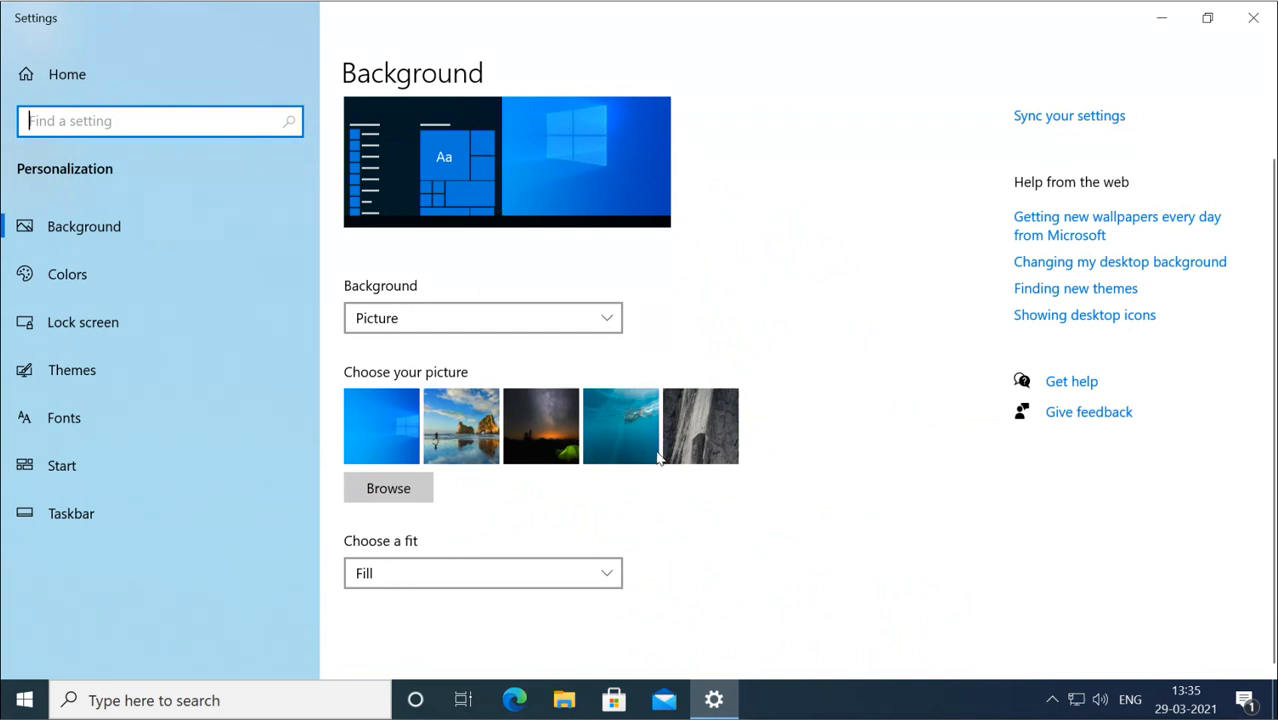
pyautogui.click(118, 271)
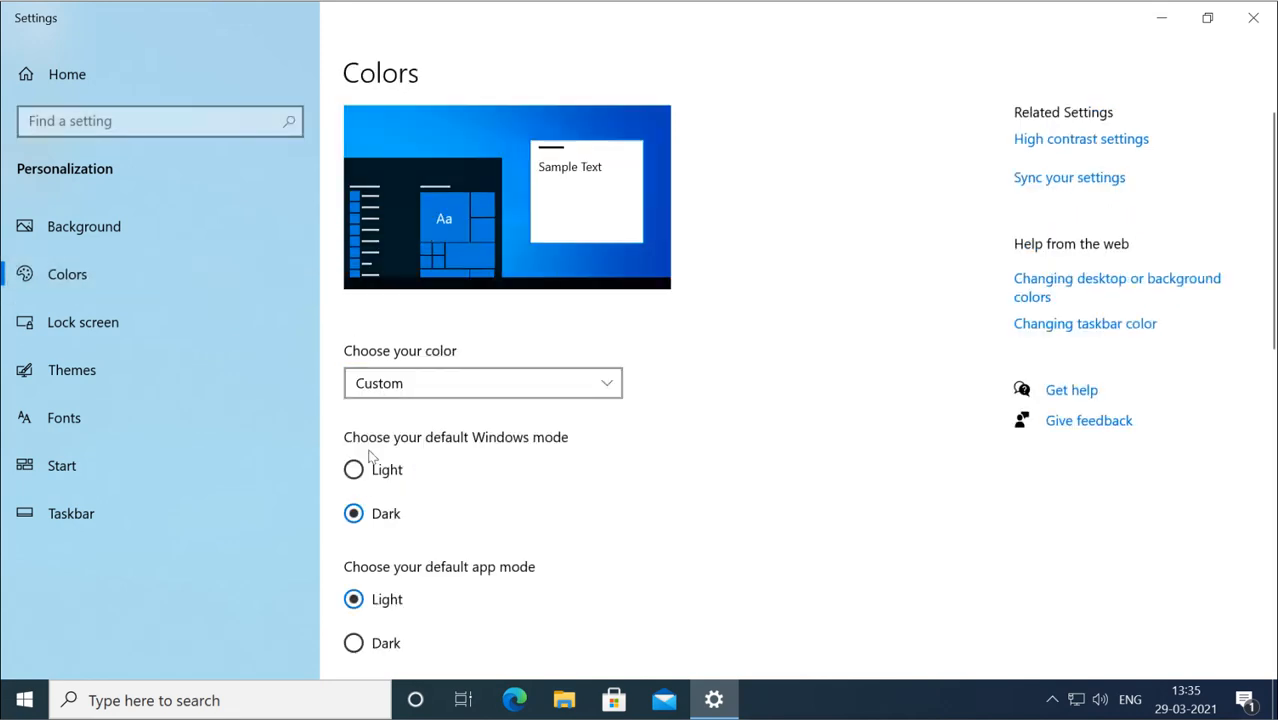
pyautogui.scroll(-6, 368, 513)
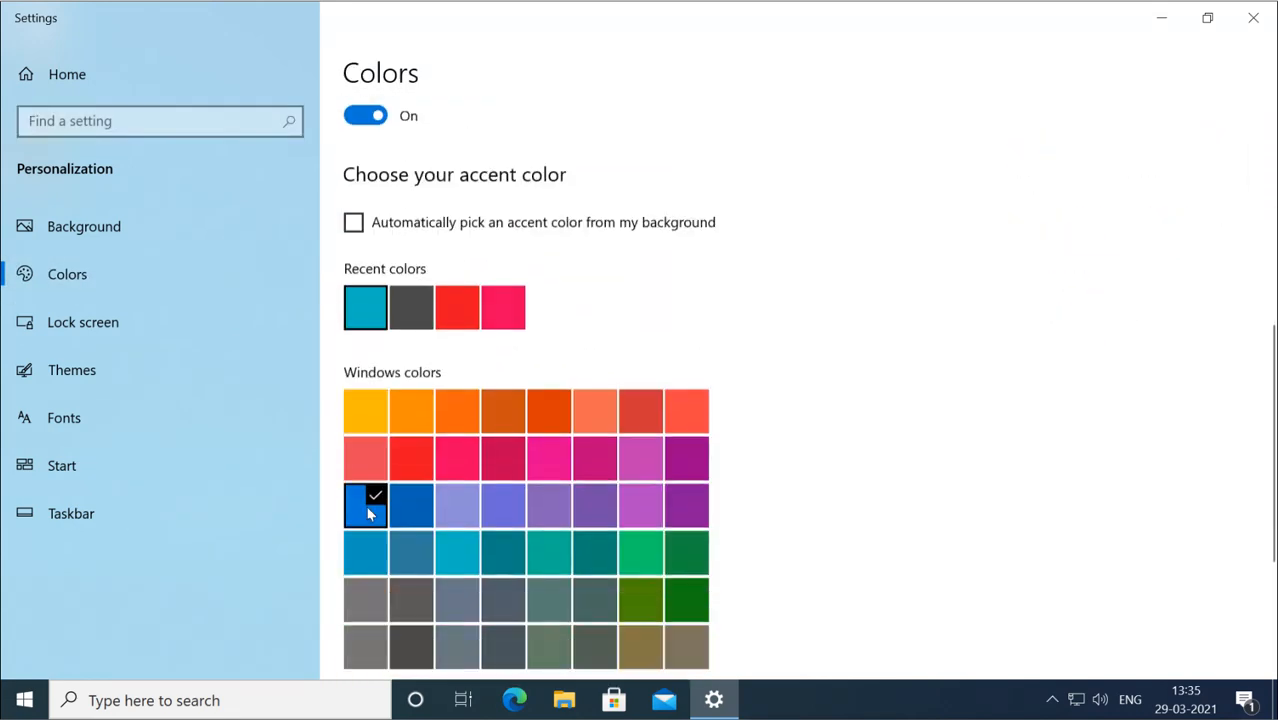
pyautogui.scroll(3, 366, 506)
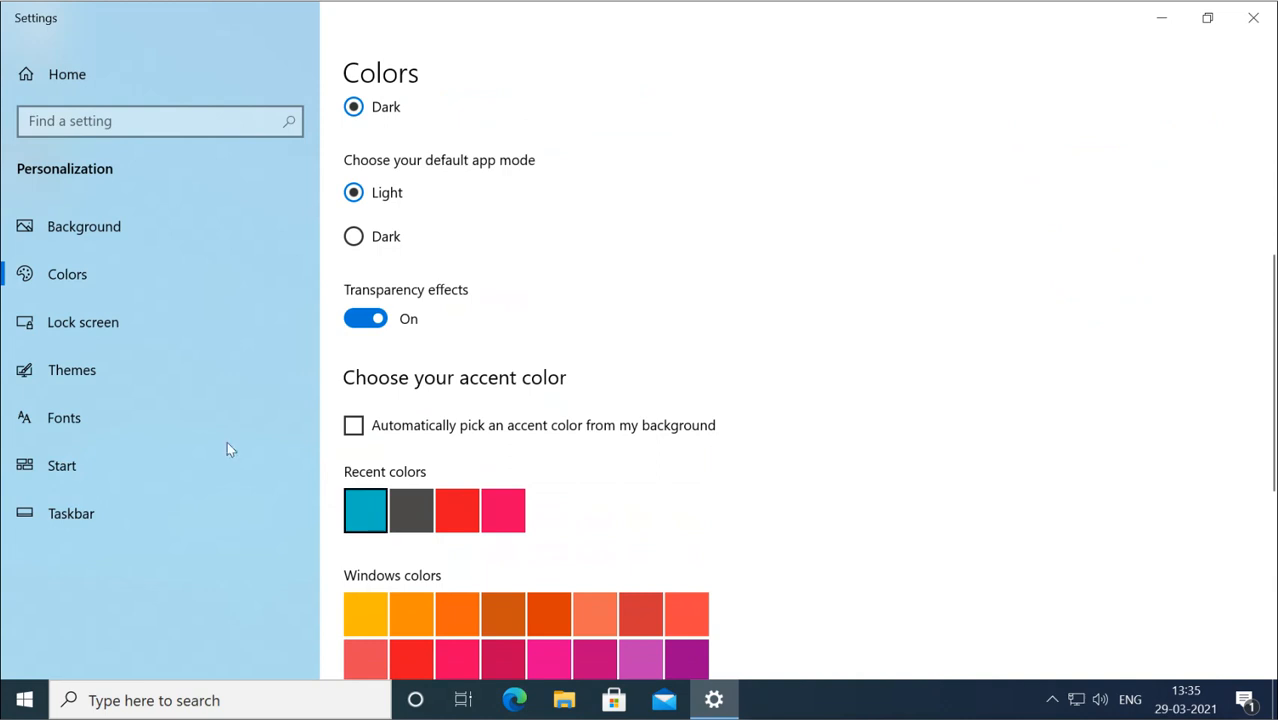
pyautogui.click(62, 333)
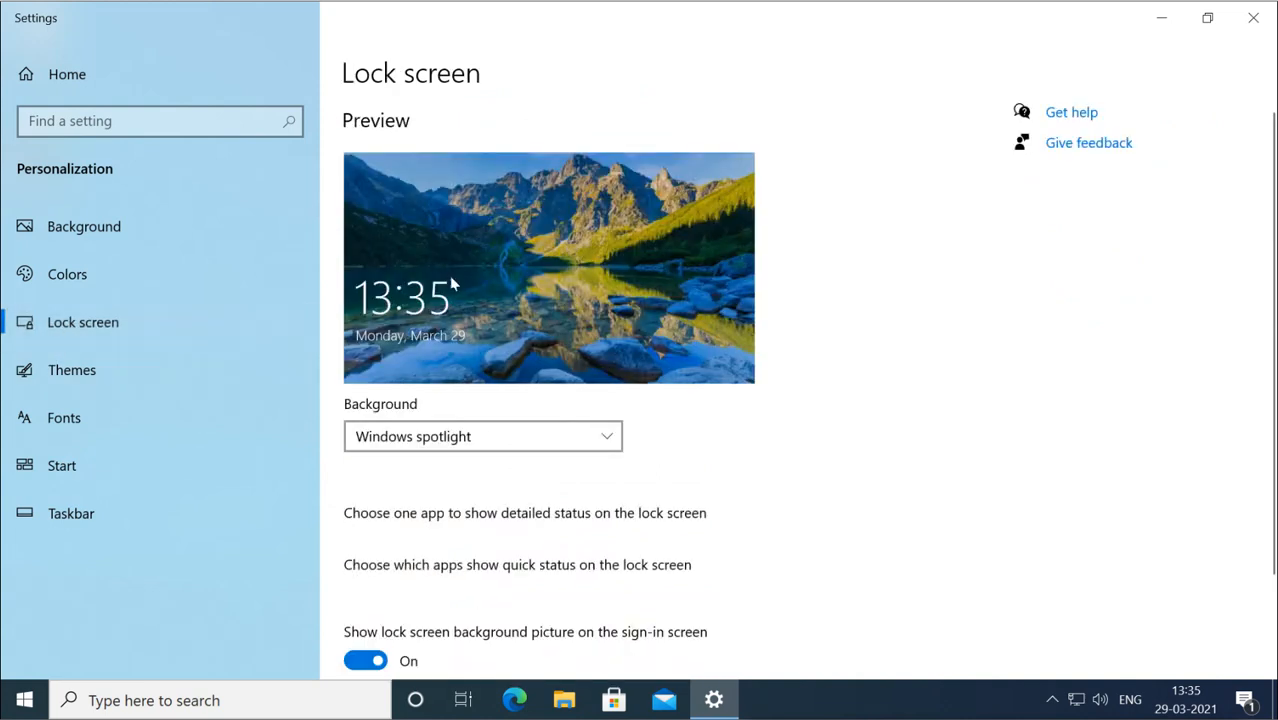
pyautogui.scroll(-3, 560, 598)
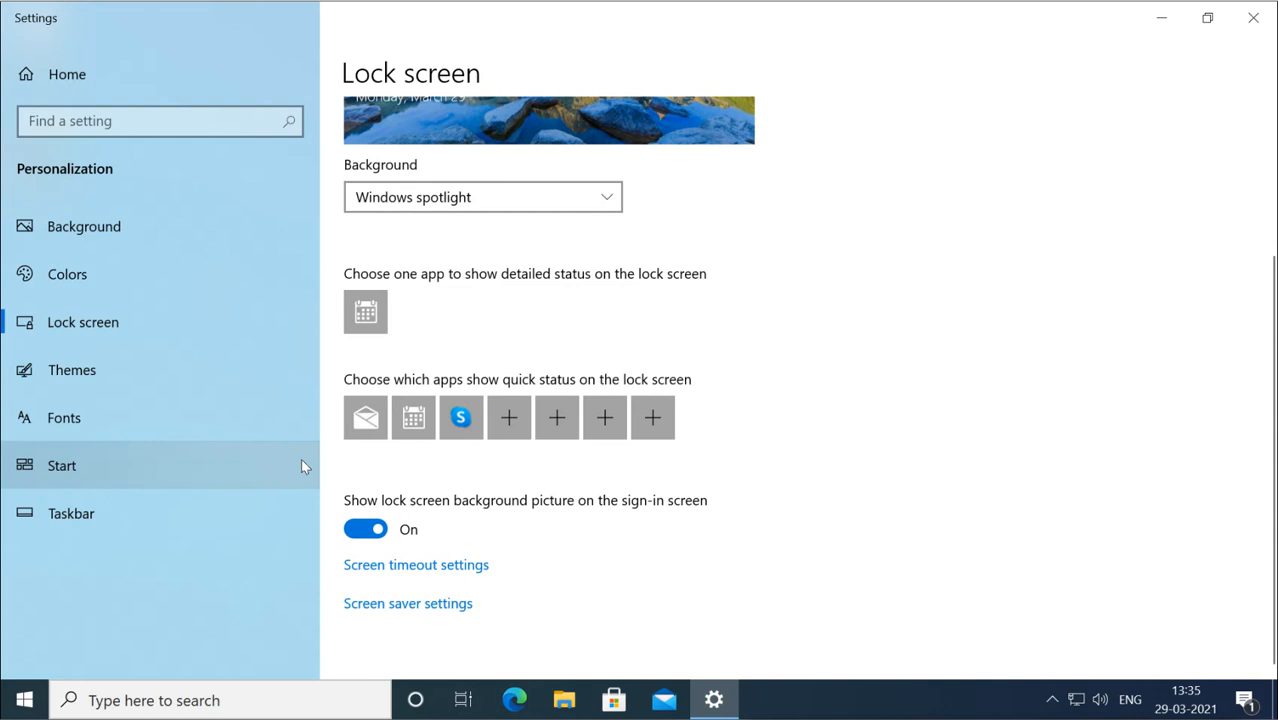
# Review the current theme's components and the available themes in the Themes settings
pyautogui.click(93, 370)
pyautogui.scroll(-3, 398, 343)
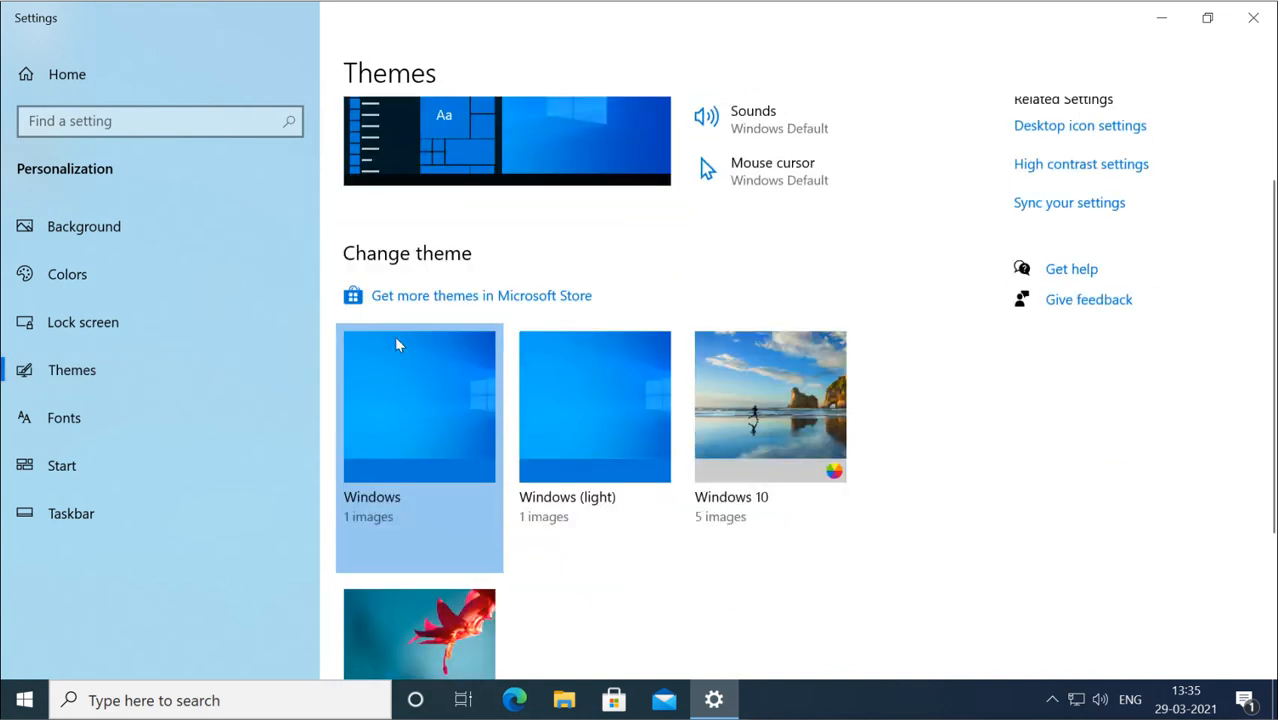
pyautogui.scroll(-3, 396, 345)
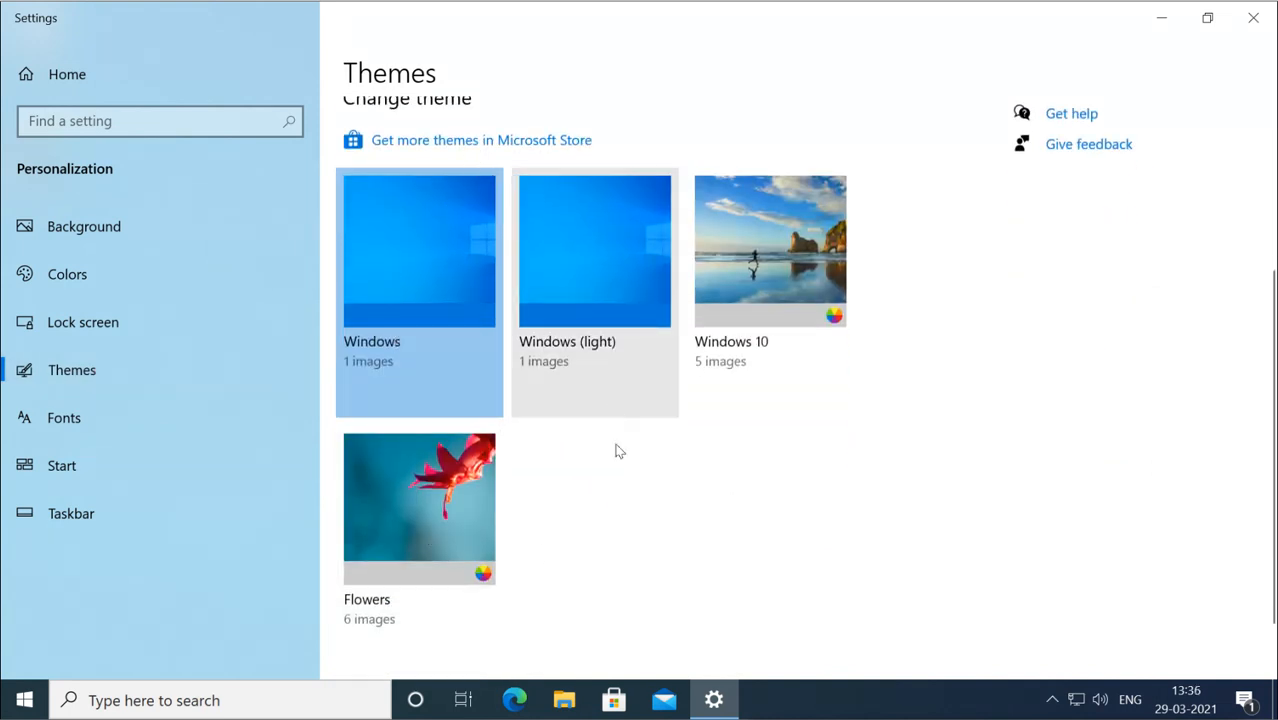
pyautogui.scroll(5, 617, 464)
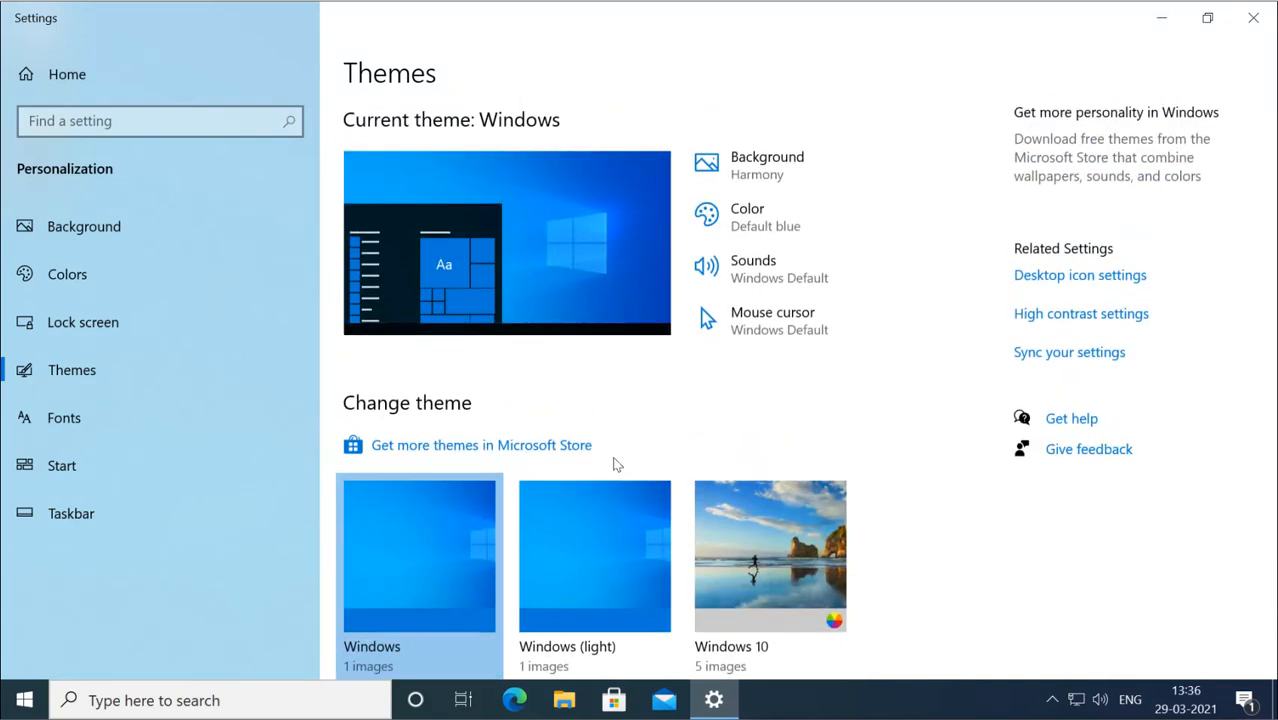
pyautogui.scroll(-6, 617, 464)
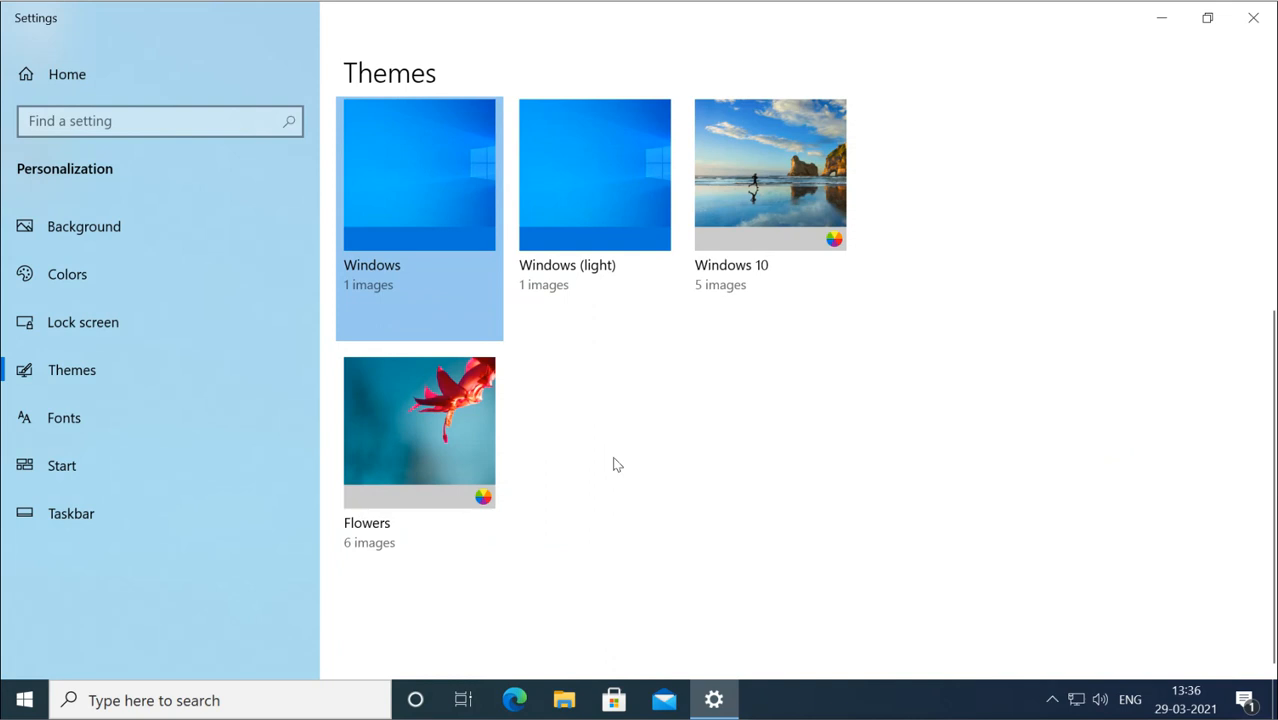
pyautogui.scroll(4, 615, 463)
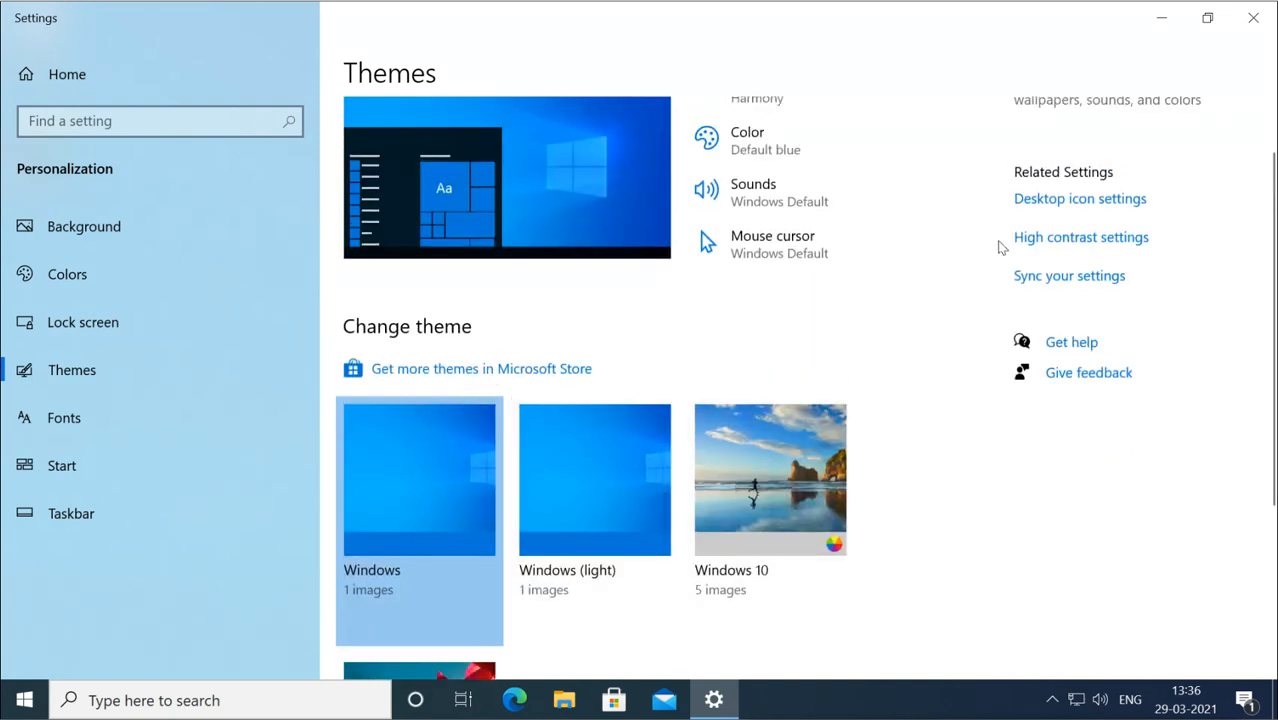
# Enable the Computer, User's Files, Network and Control Panel desktop icons in the desktop icon settings
pyautogui.click(1070, 205)
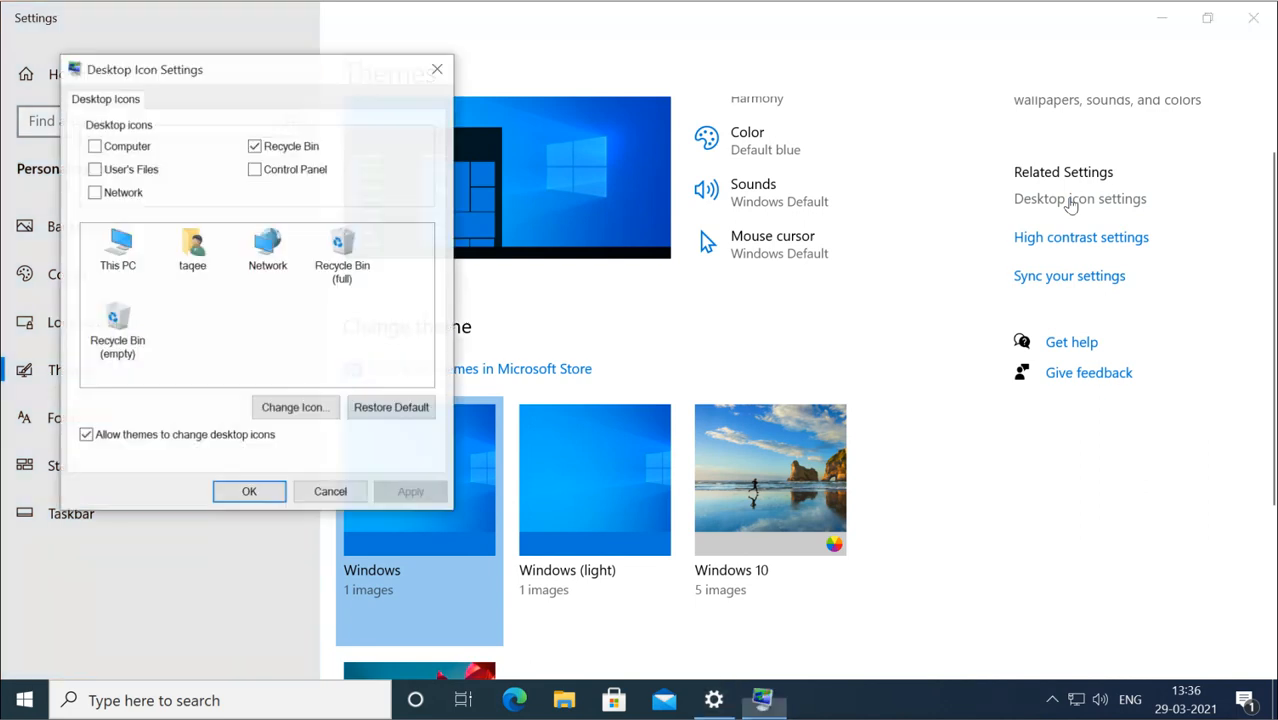
pyautogui.click(95, 147)
pyautogui.click(95, 169)
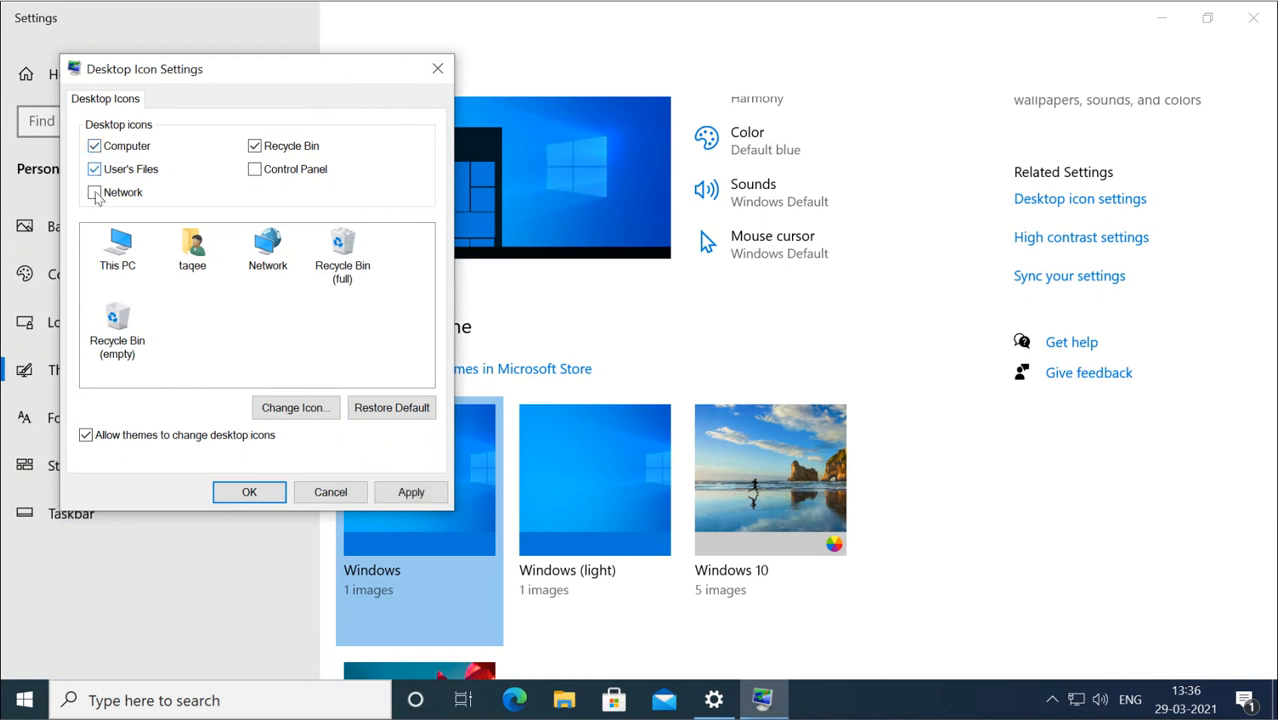
pyautogui.click(95, 193)
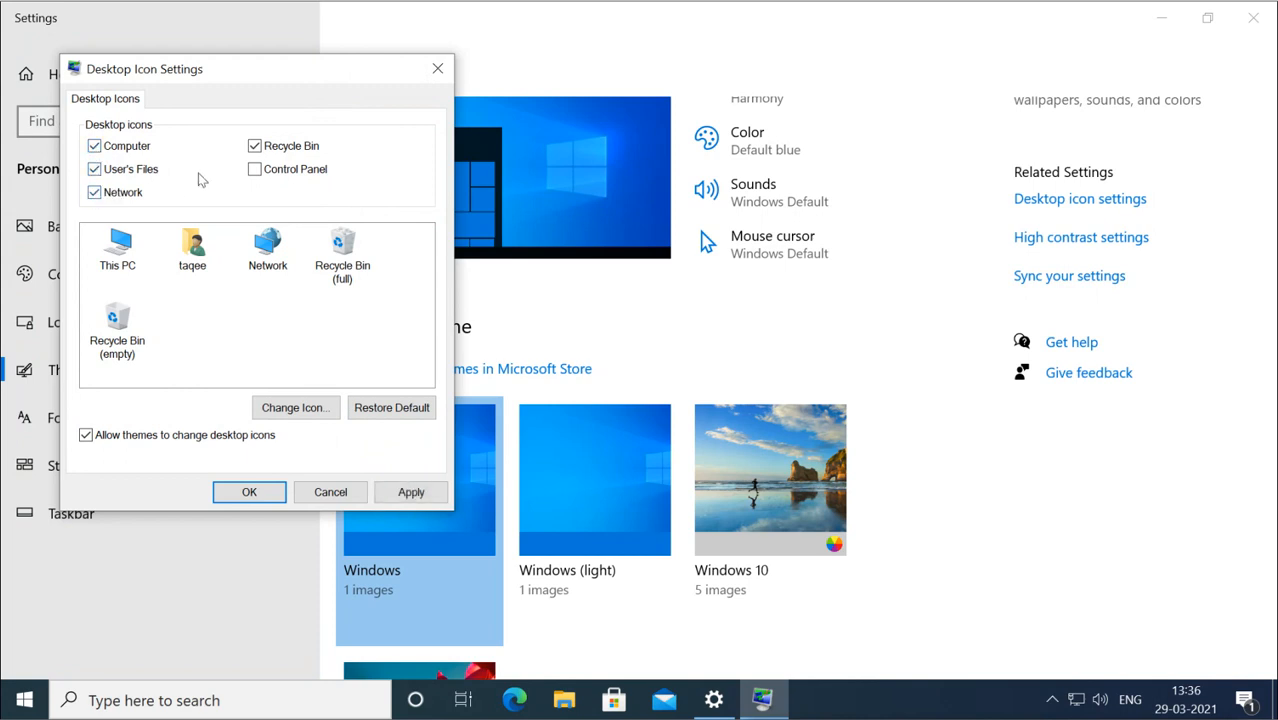
pyautogui.click(255, 172)
pyautogui.click(247, 493)
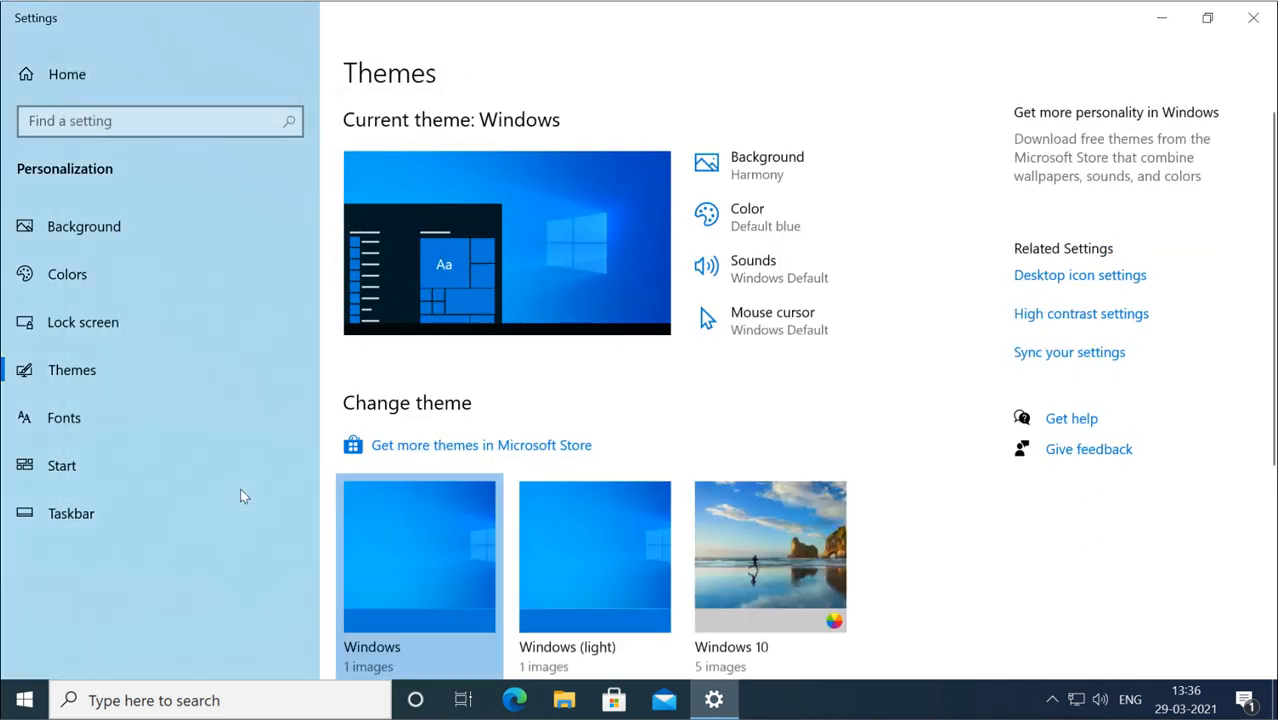
# Review the Fonts, Start and Taskbar personalization settings, and close Settings
pyautogui.click(139, 410)
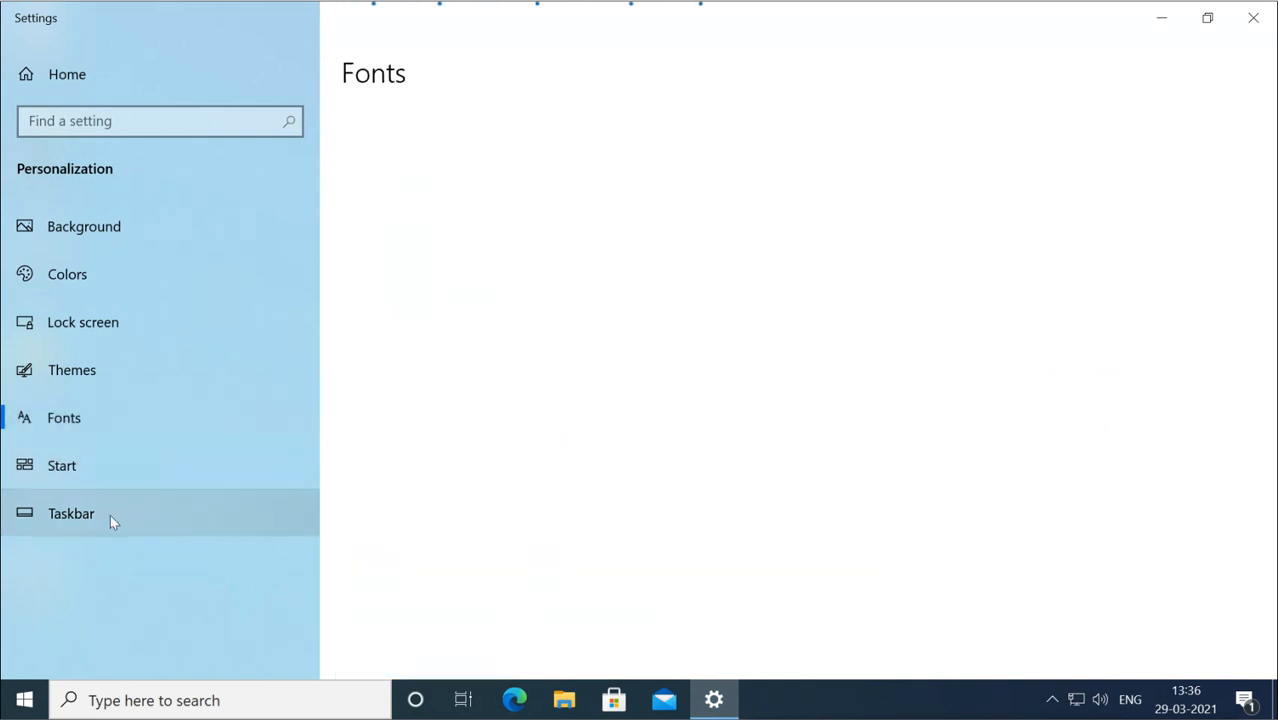
pyautogui.click(104, 472)
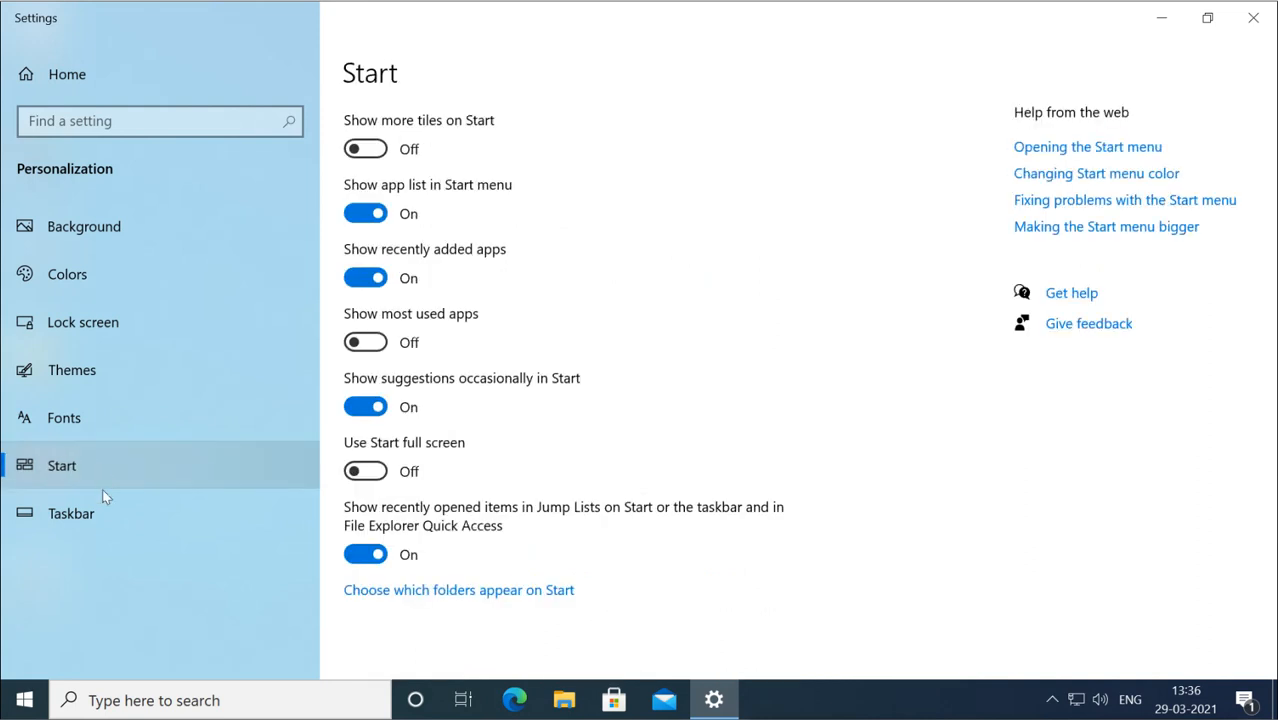
pyautogui.click(108, 515)
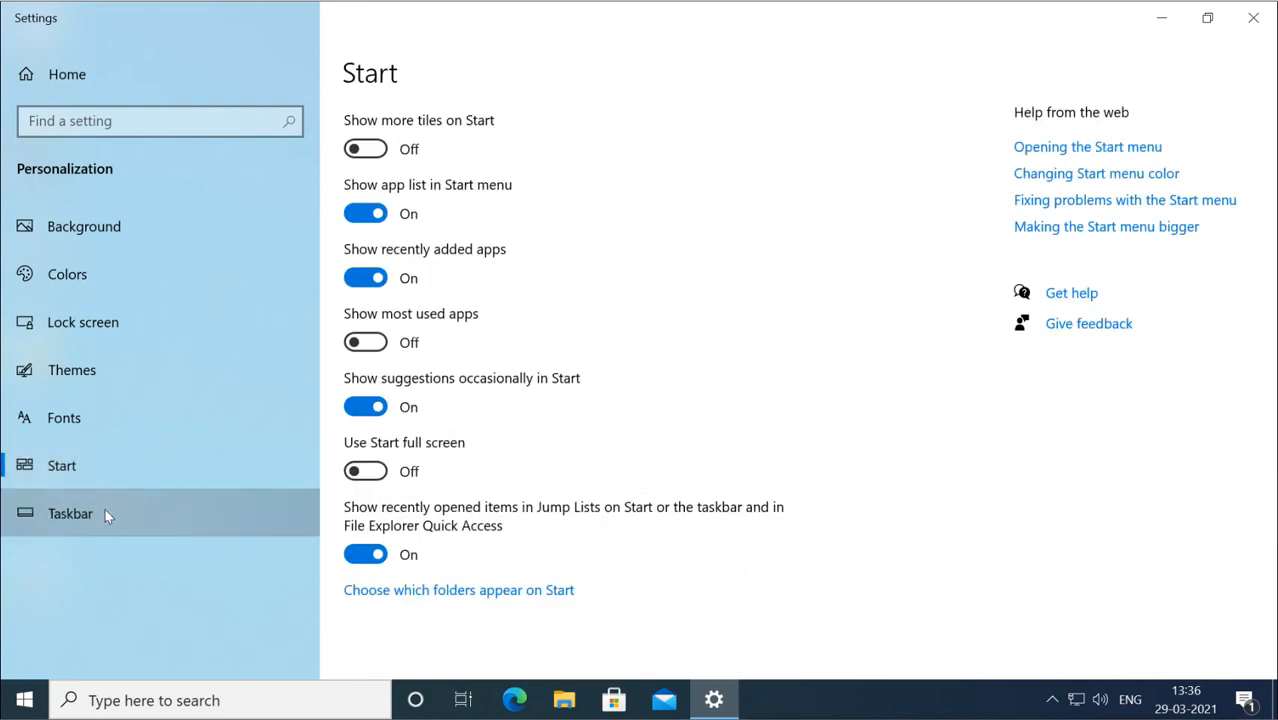
pyautogui.scroll(-10, 415, 500)
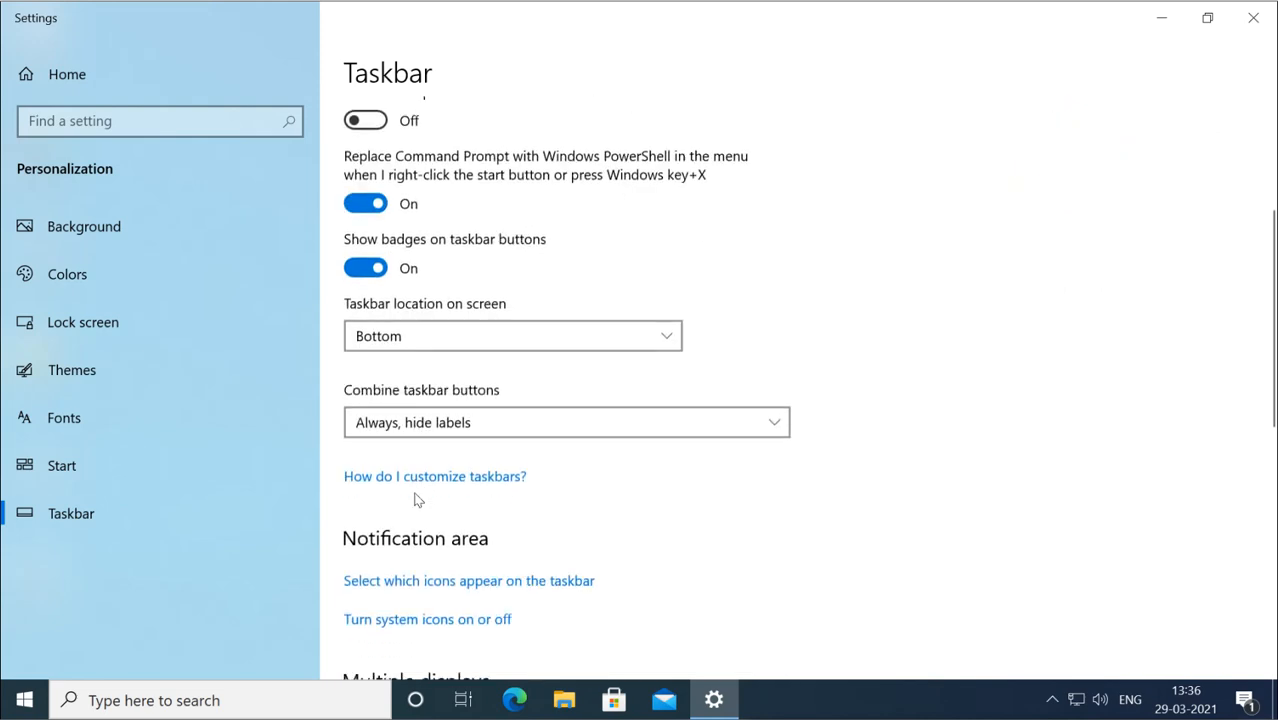
pyautogui.scroll(-1, 413, 495)
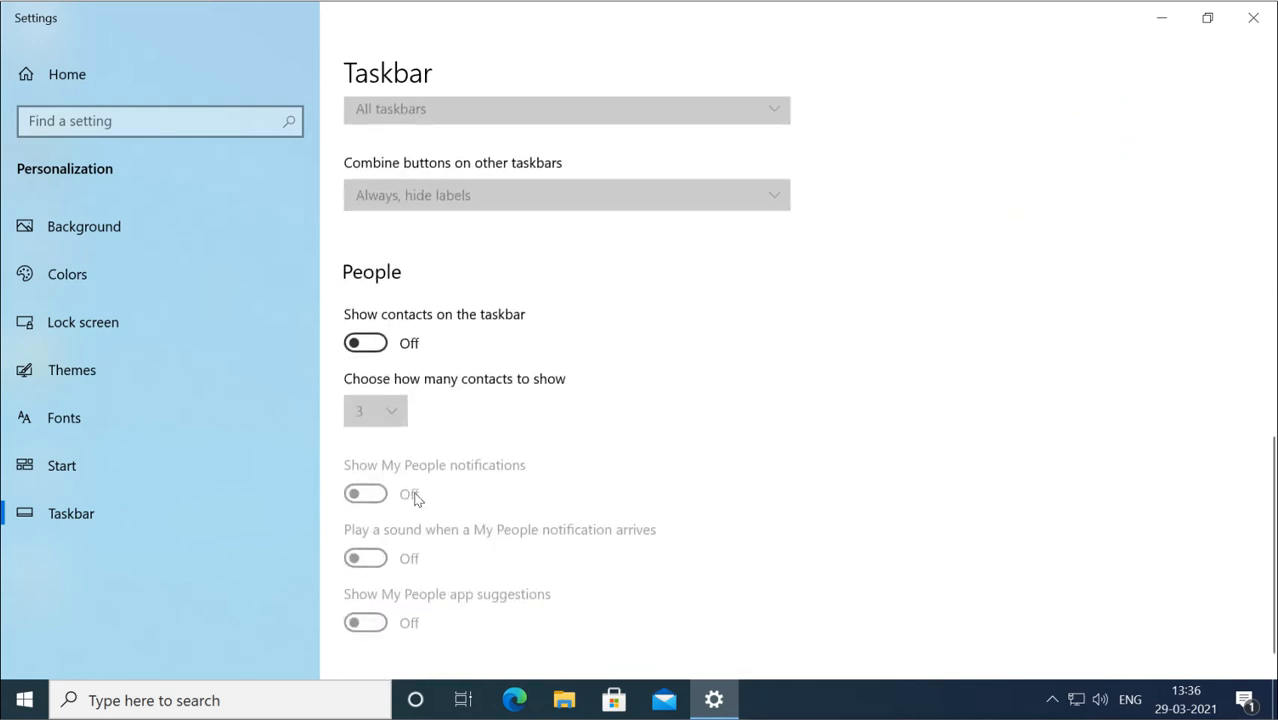
pyautogui.click(1253, 18)
# Hide all desktop icons and show them again
pyautogui.rightClick(511, 183)
pyautogui.moveTo(582, 198)
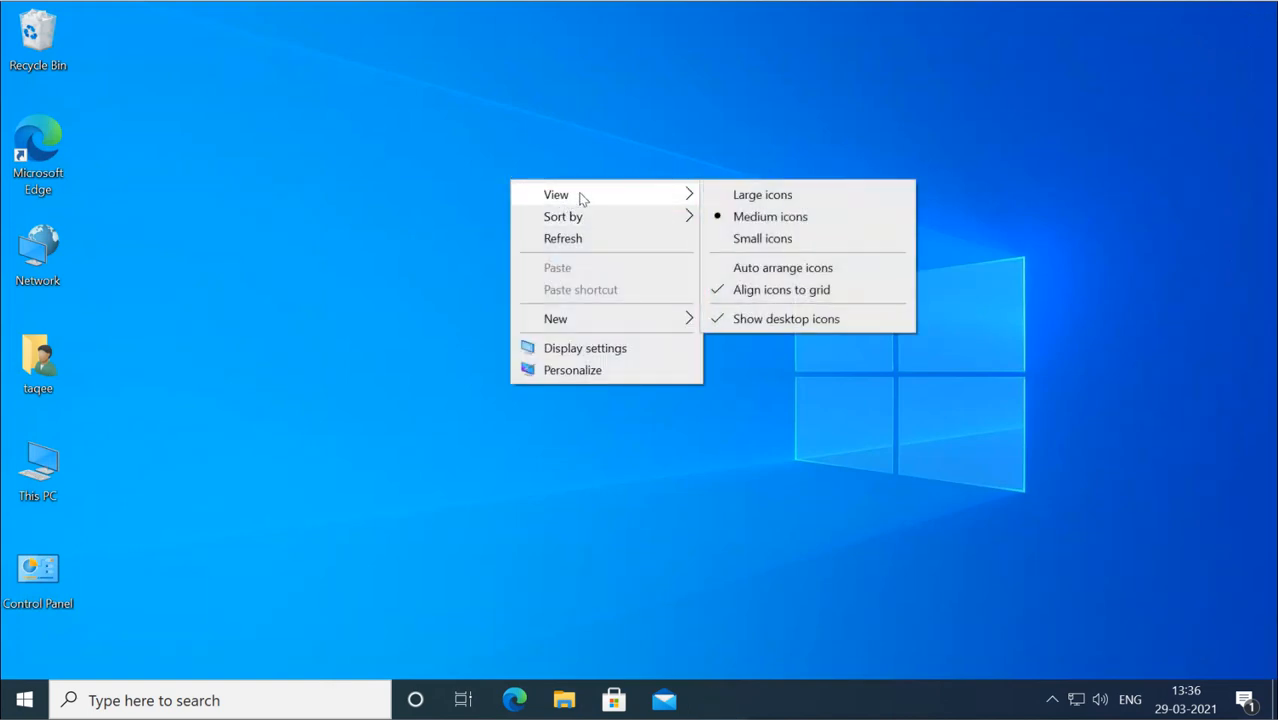
pyautogui.click(750, 322)
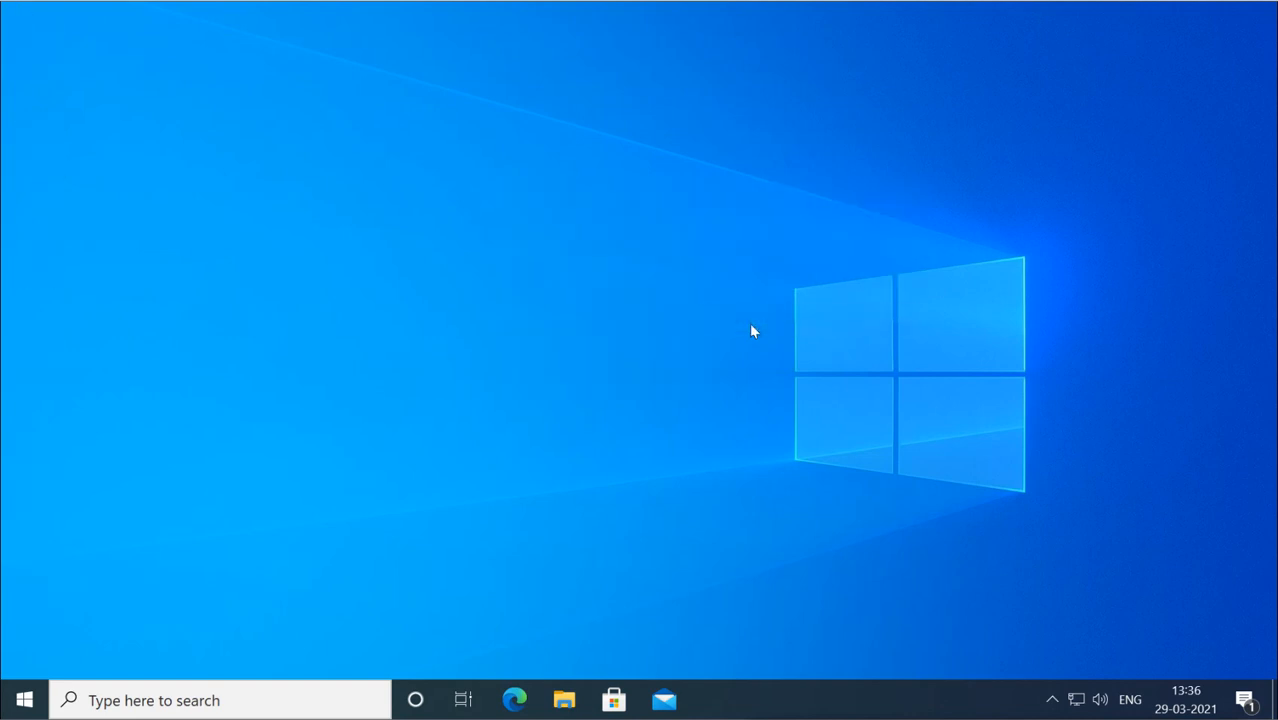
pyautogui.rightClick(491, 145)
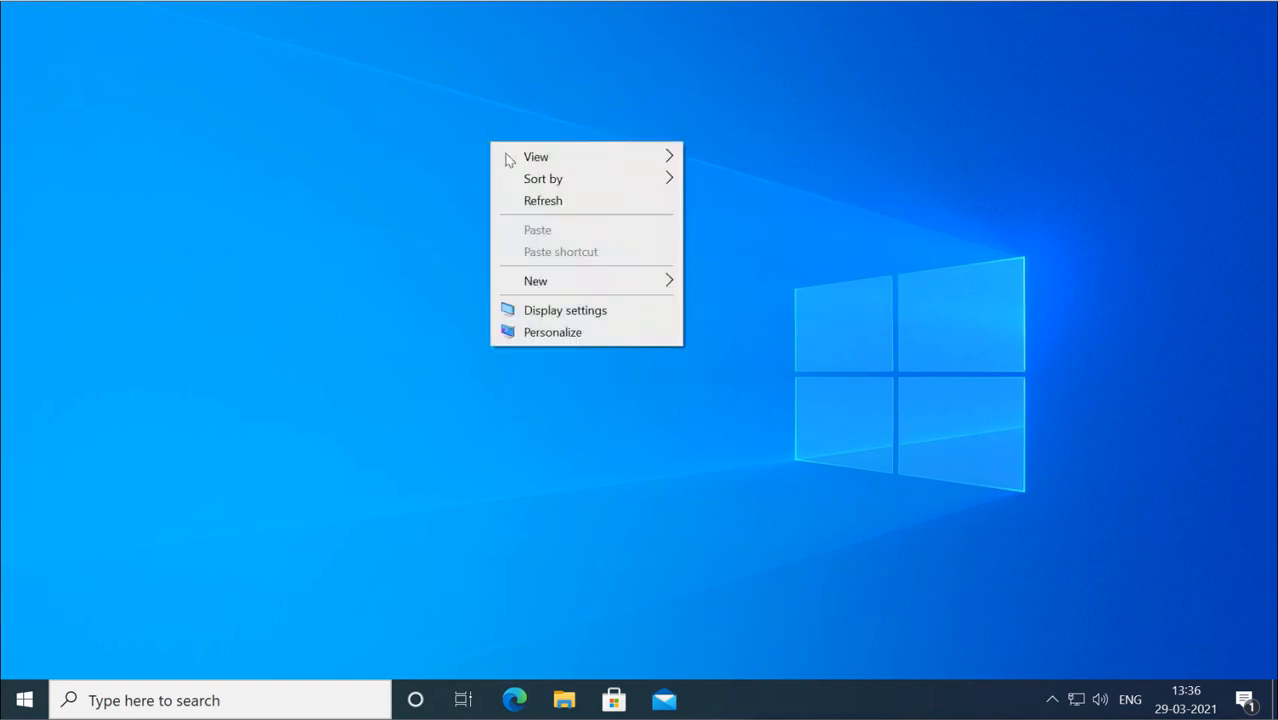
pyautogui.moveTo(593, 158)
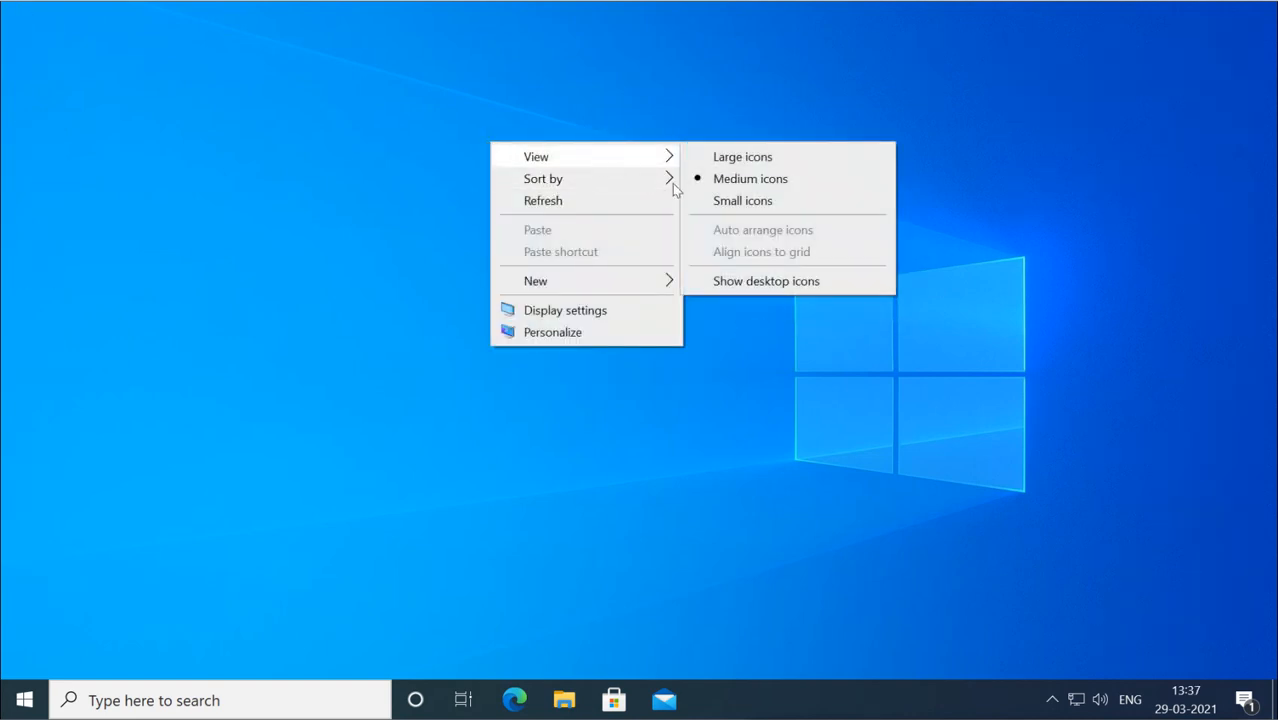
pyautogui.click(721, 286)
# Sort the desktop icons by item type
pyautogui.rightClick(614, 244)
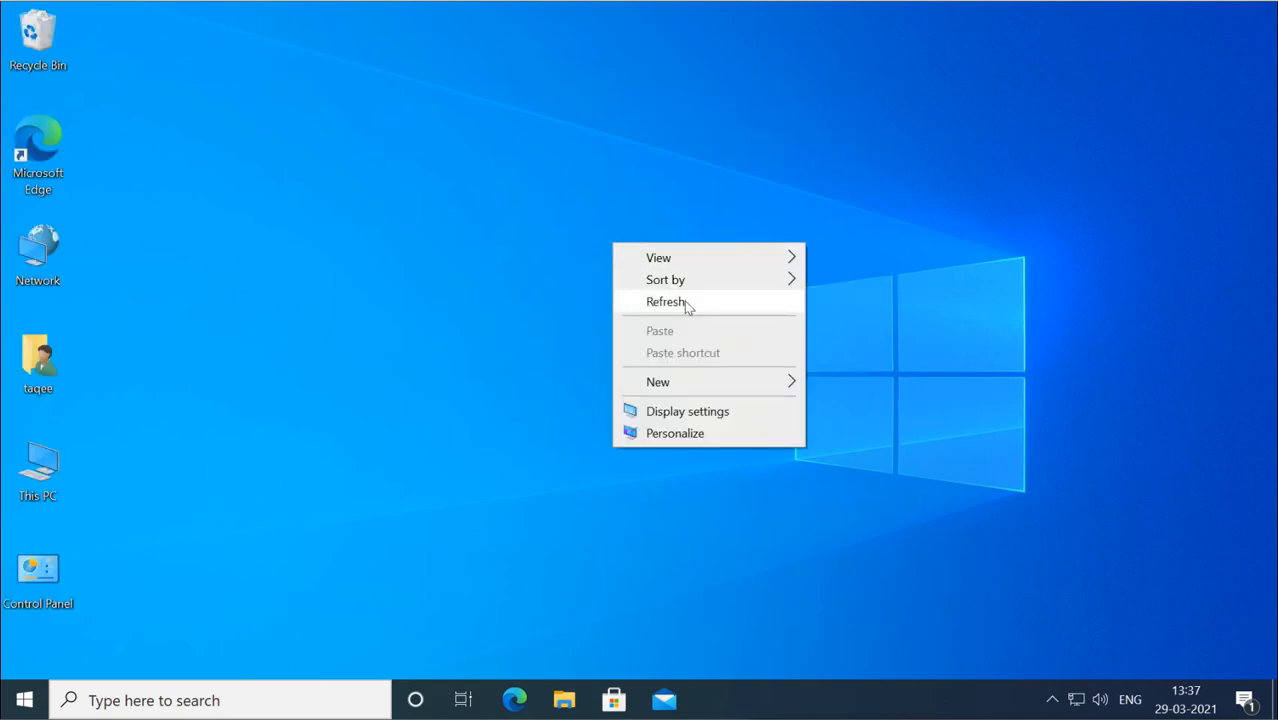
pyautogui.moveTo(702, 288)
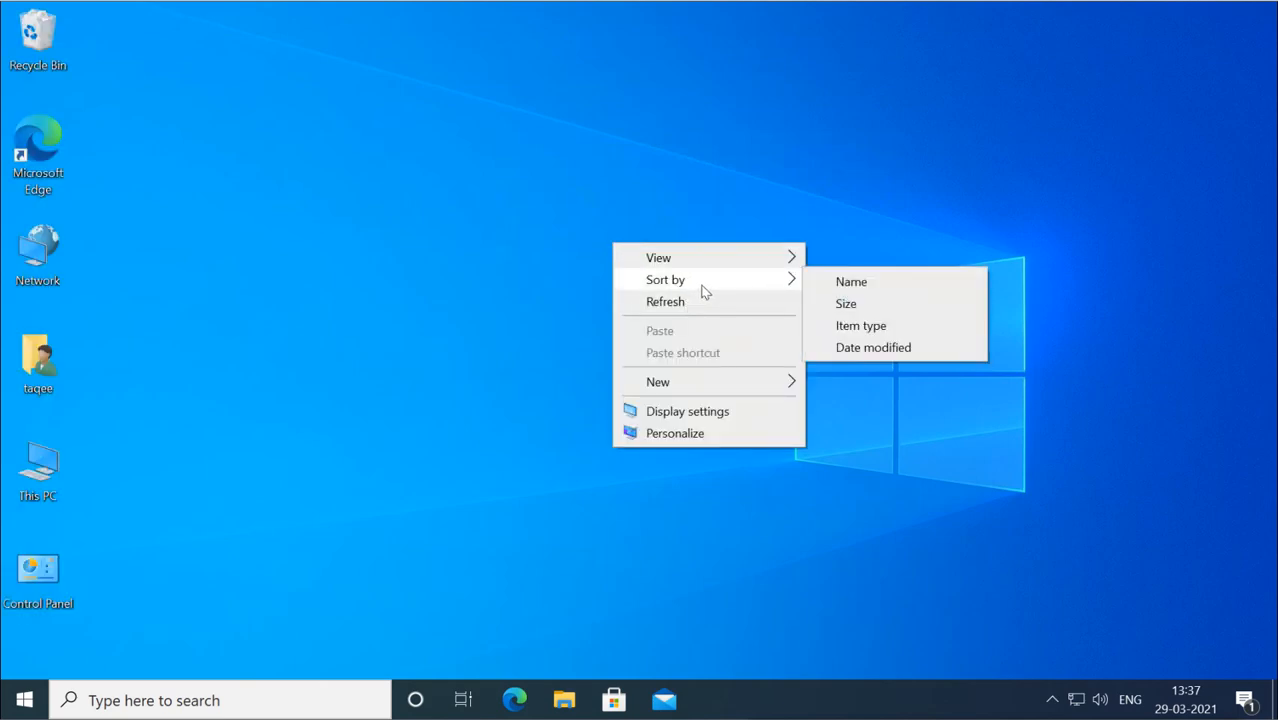
pyautogui.click(851, 323)
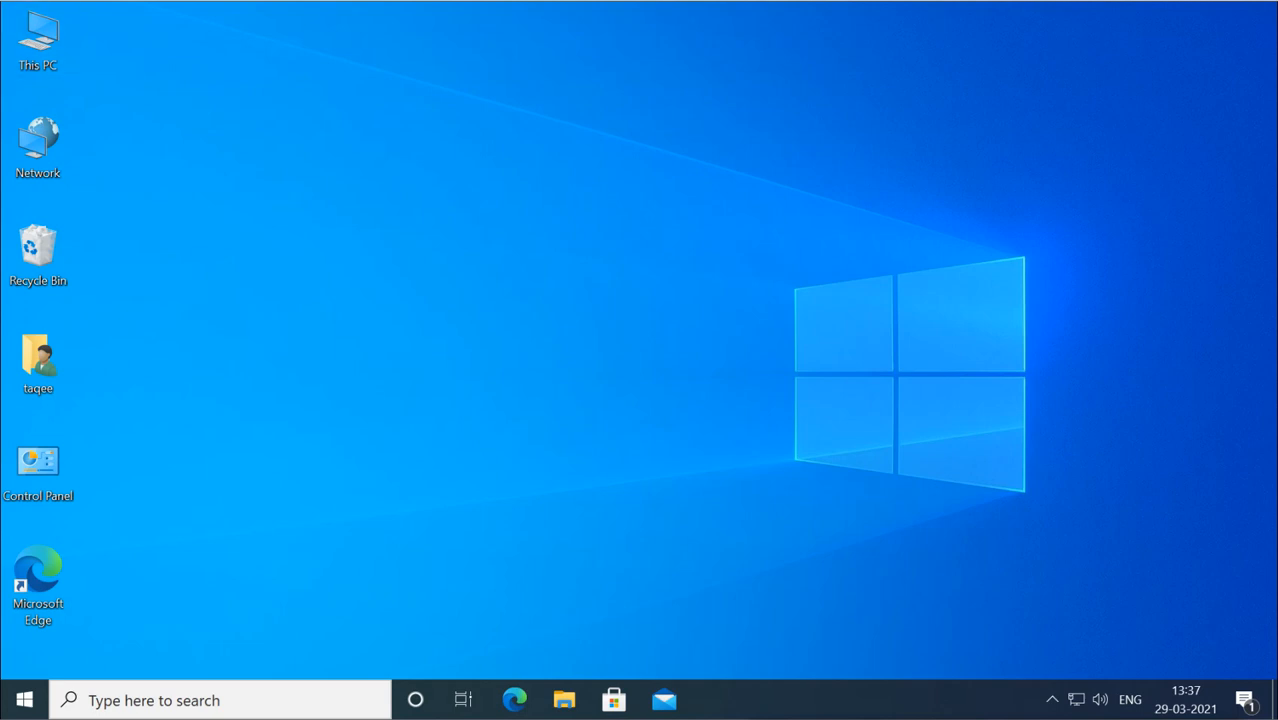